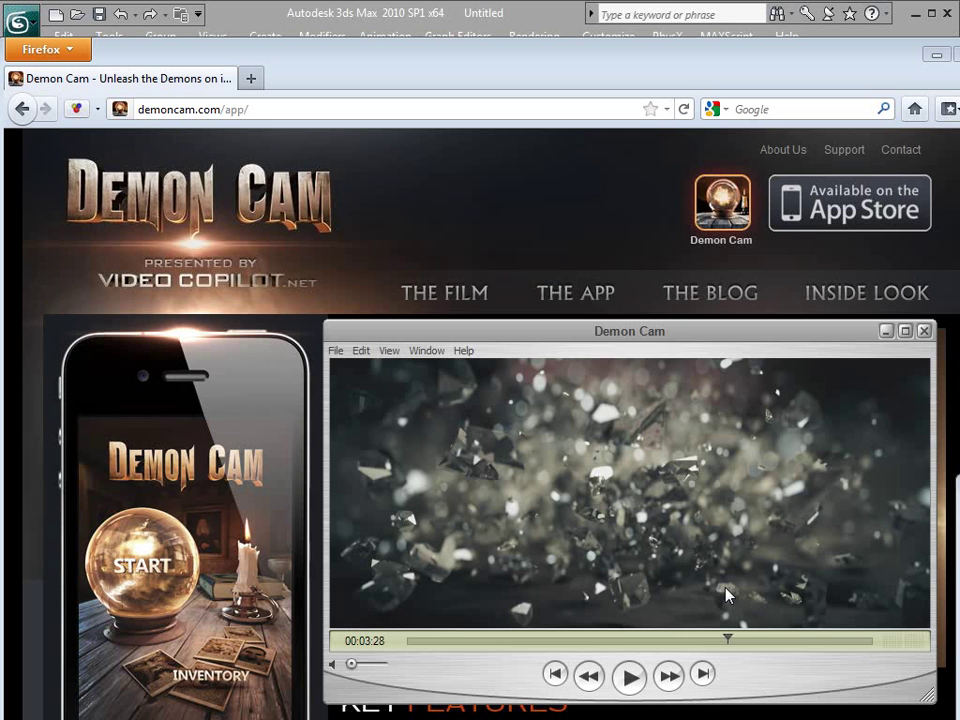
Play and scrub the glass-shattering shot in the Demon Cam video from about 00:03:20 to 00:03:26
{"action": "left_click_drag", "start_coordinate": [730, 645], "coordinate": [716, 641]}
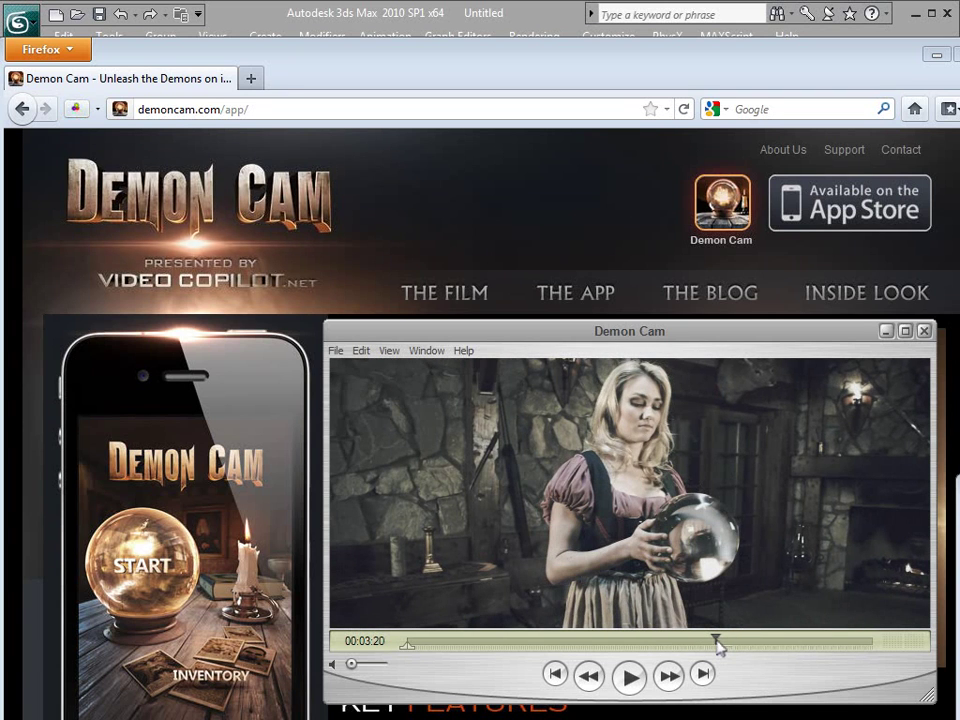
{"action": "left_click", "coordinate": [629, 678]}
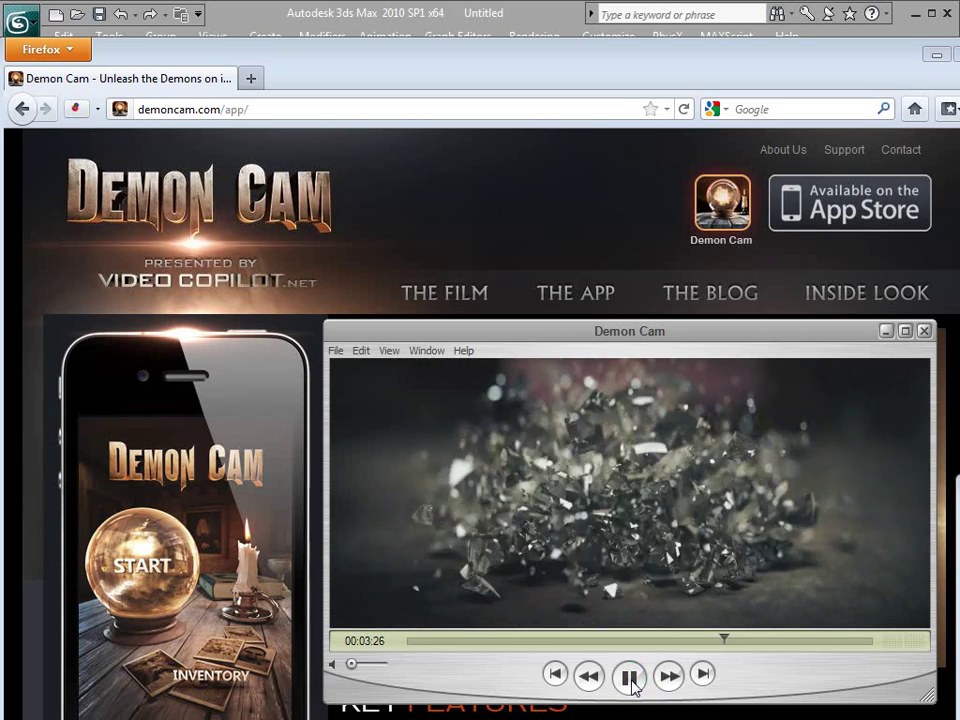
{"action": "left_click", "coordinate": [630, 679]}
{"action": "left_click_drag", "start_coordinate": [726, 645], "coordinate": [723, 648]}
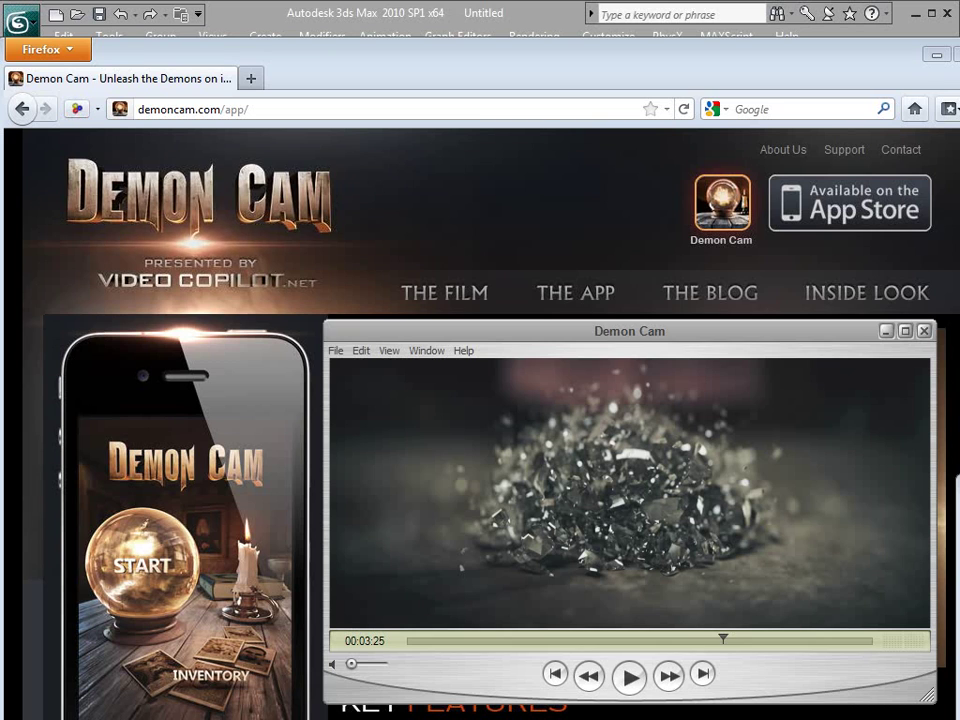
Switch to 3ds Max and show the four-viewport layout with the Perspective view active
{"action": "left_click", "coordinate": [435, 16]}
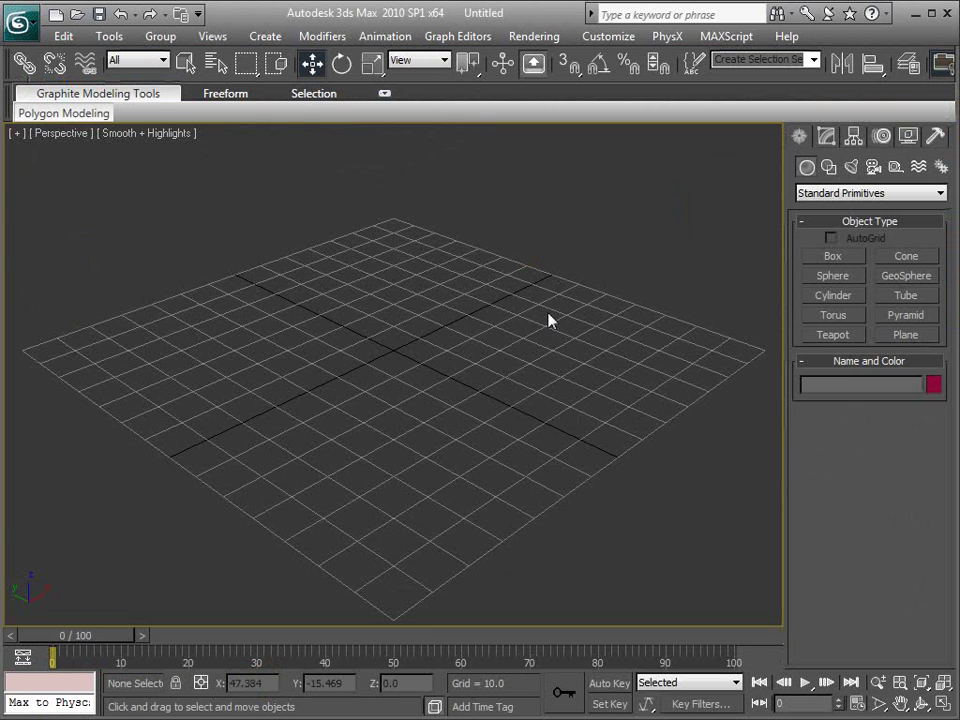
{"action": "key", "text": "alt+w"}
{"action": "left_click", "coordinate": [553, 339]}
{"action": "left_click", "coordinate": [559, 476]}
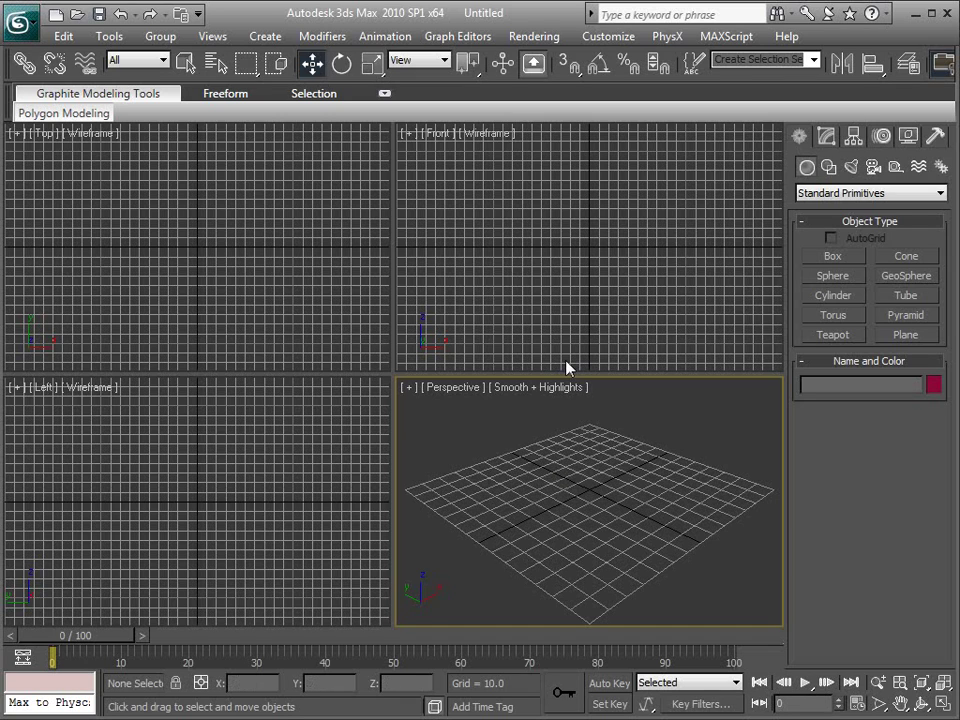
{"action": "left_click", "coordinate": [561, 461]}
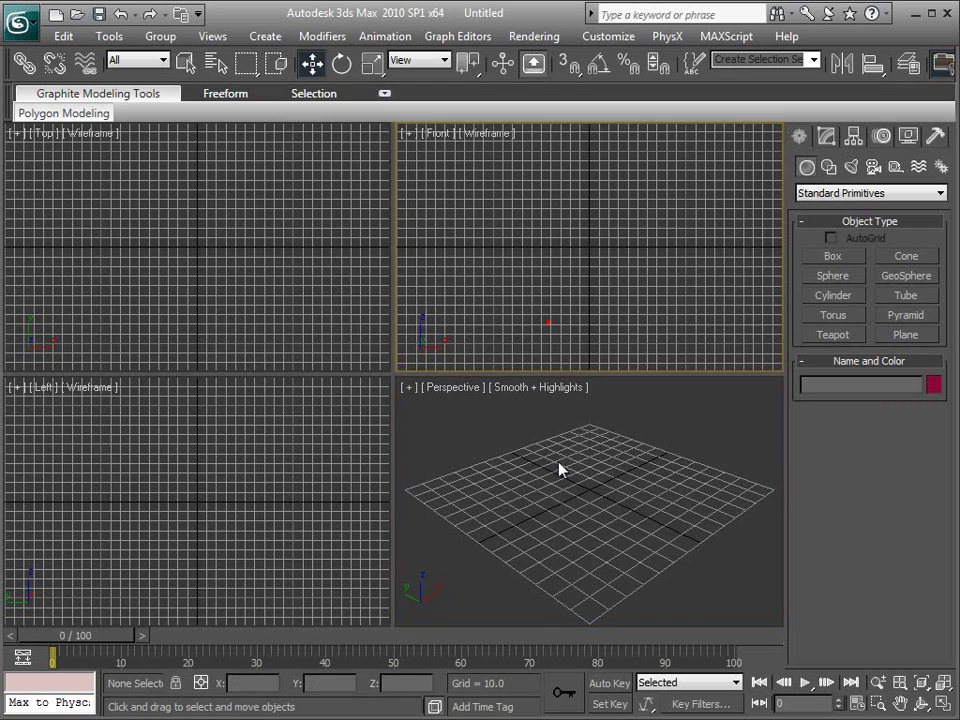
{"action": "left_click", "coordinate": [558, 464]}
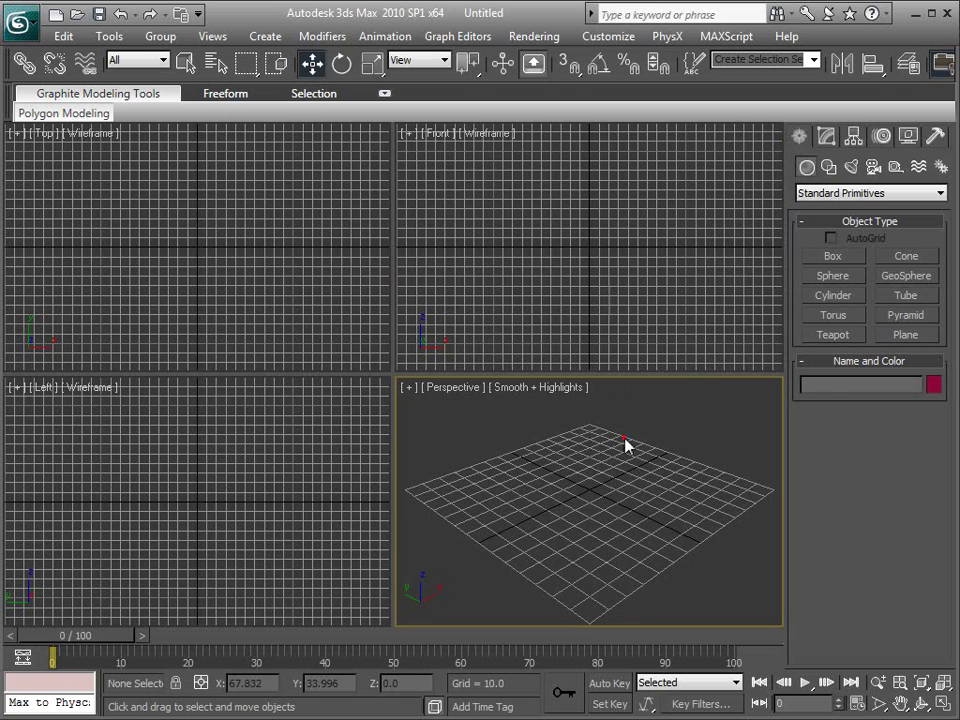
{"action": "left_click", "coordinate": [666, 303]}
{"action": "left_click", "coordinate": [645, 488]}
Create a thin ground box in the Perspective view, about 166 long, 174 wide and -2.2 high, covering the home grid
{"action": "left_click", "coordinate": [833, 256]}
{"action": "left_click_drag", "start_coordinate": [598, 407], "coordinate": [590, 632]}
{"action": "left_click", "coordinate": [591, 635]}
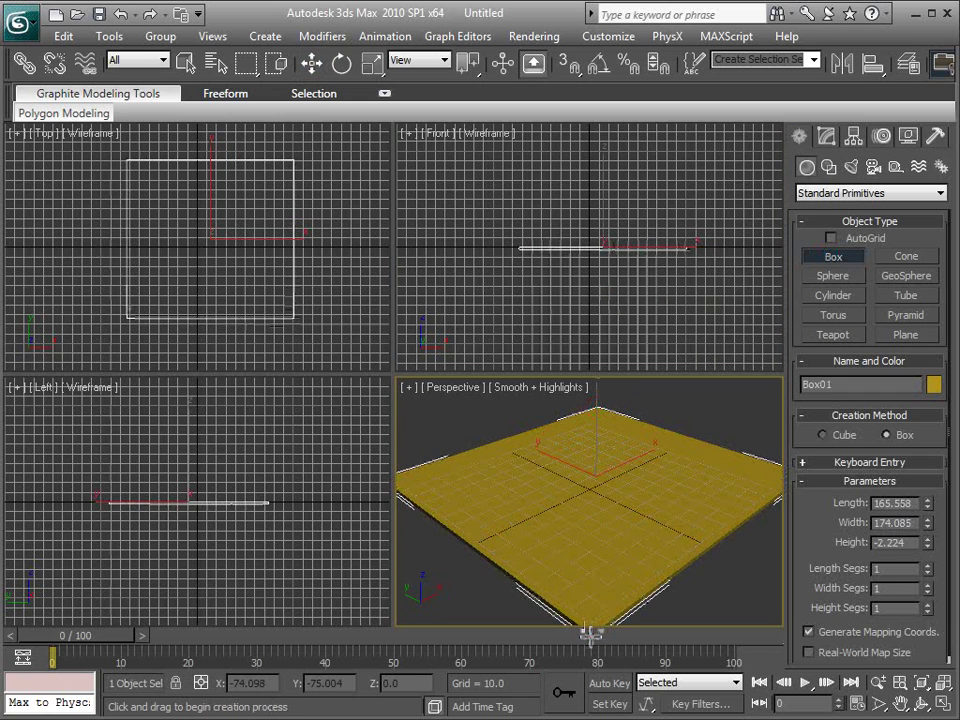
{"action": "mouse_move", "coordinate": [607, 517]}
{"action": "middle_mouse_down"}
{"action": "mouse_move", "coordinate": [612, 492]}
{"action": "mouse_move", "coordinate": [594, 534]}
{"action": "mouse_move", "coordinate": [609, 497]}
{"action": "mouse_move", "coordinate": [630, 506]}
{"action": "mouse_move", "coordinate": [610, 535]}
{"action": "middle_mouse_up"}
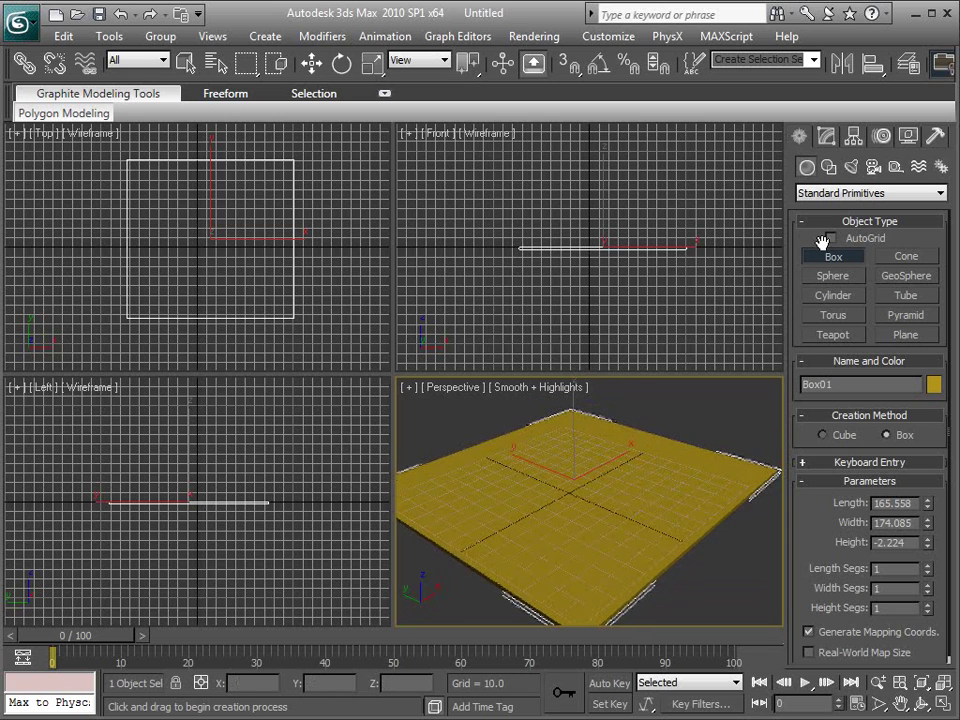
Create a sphere with a radius of about 19.5 near the middle of the ground box and set its segments to 64
{"action": "left_click", "coordinate": [833, 276]}
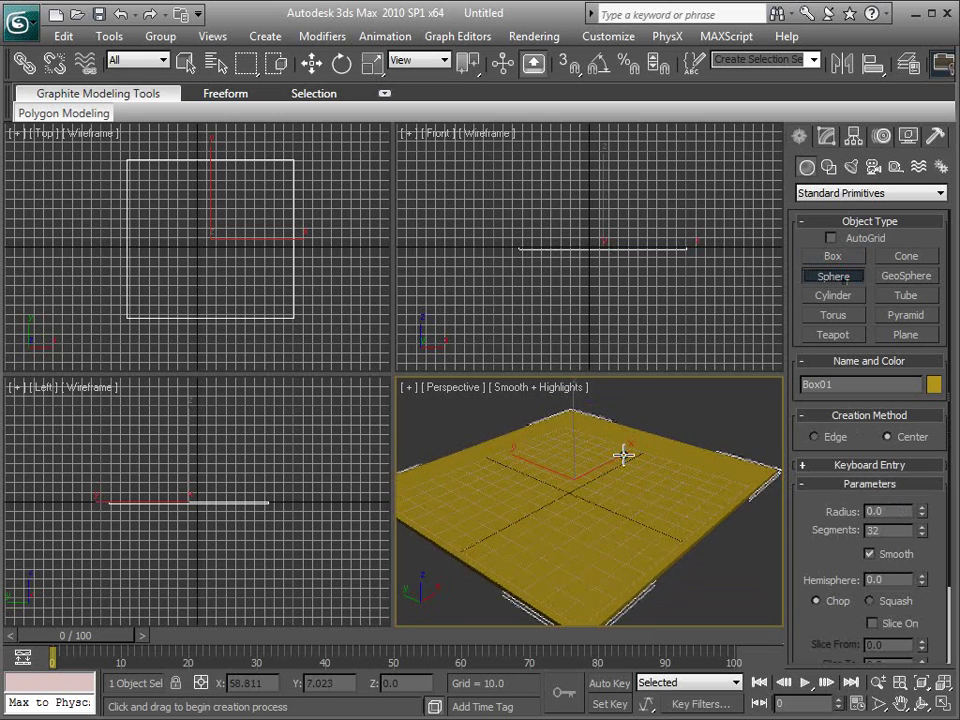
{"action": "left_click_drag", "start_coordinate": [574, 486], "coordinate": [602, 506]}
{"action": "middle_click_drag", "start_coordinate": [602, 506], "coordinate": [748, 519], "text": "alt"}
{"action": "double_click", "coordinate": [881, 530]}
{"action": "type", "text": "64"}
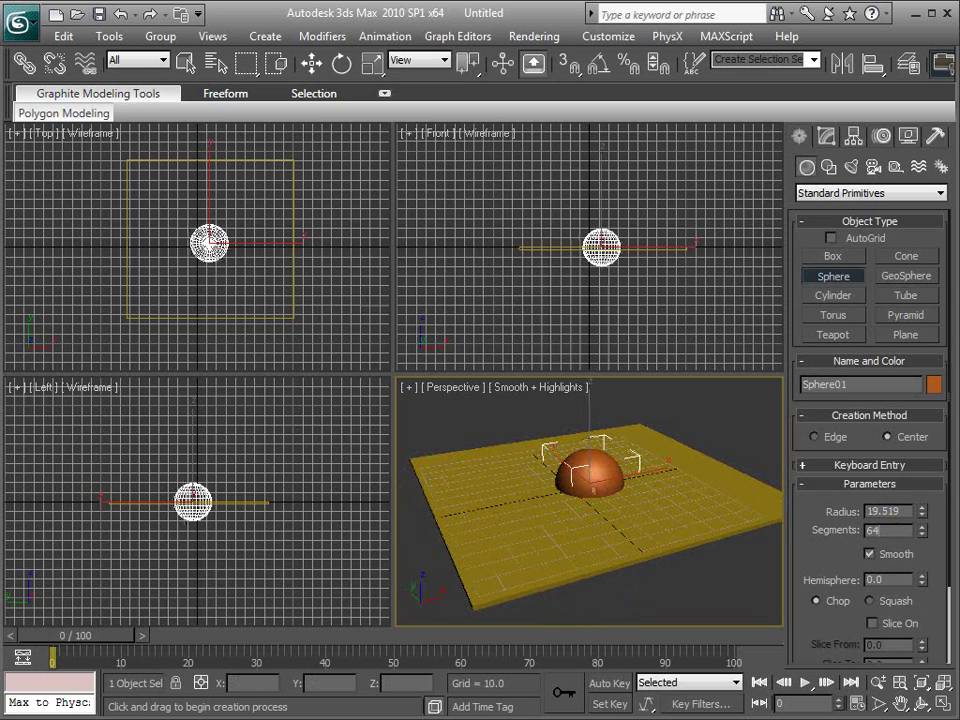
{"action": "key", "text": "Return"}
Move the sphere straight up above the ground box in the Front view, to a Z position of about 131.6
{"action": "right_click", "coordinate": [605, 243]}
{"action": "key", "text": "w"}
{"action": "right_click", "coordinate": [600, 246]}
{"action": "left_click", "coordinate": [599, 247]}
{"action": "left_click_drag", "start_coordinate": [603, 202], "coordinate": [601, 178]}
{"action": "middle_click_drag", "start_coordinate": [648, 256], "coordinate": [642, 330]}
{"action": "left_click_drag", "start_coordinate": [597, 252], "coordinate": [581, 190]}
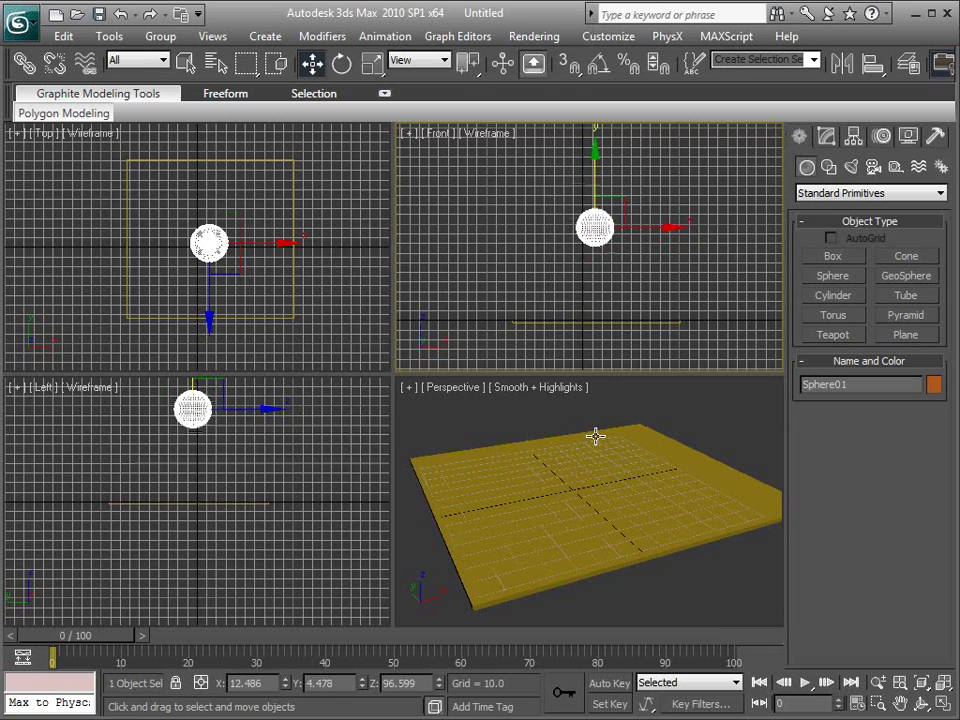
{"action": "middle_click_drag", "start_coordinate": [596, 437], "coordinate": [579, 514]}
{"action": "left_click_drag", "start_coordinate": [594, 214], "coordinate": [589, 148]}
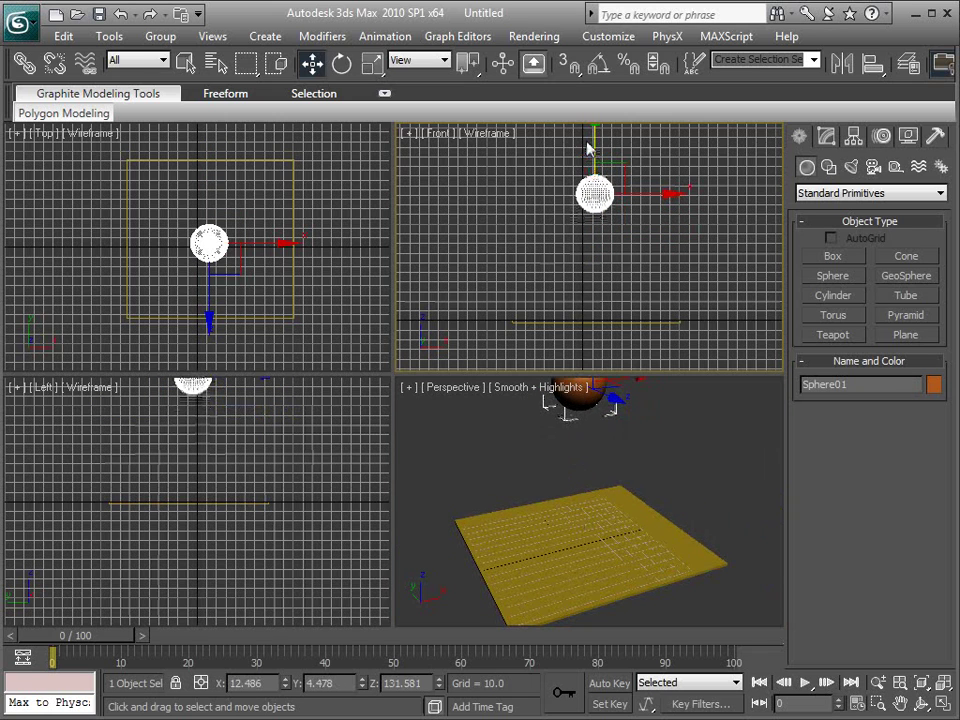
Maximize the Perspective view with the sphere and ground box both framed, and leave nothing selected
{"action": "left_click", "coordinate": [632, 476]}
{"action": "scroll", "coordinate": [596, 521], "scroll_direction": "down", "scroll_amount": 3}
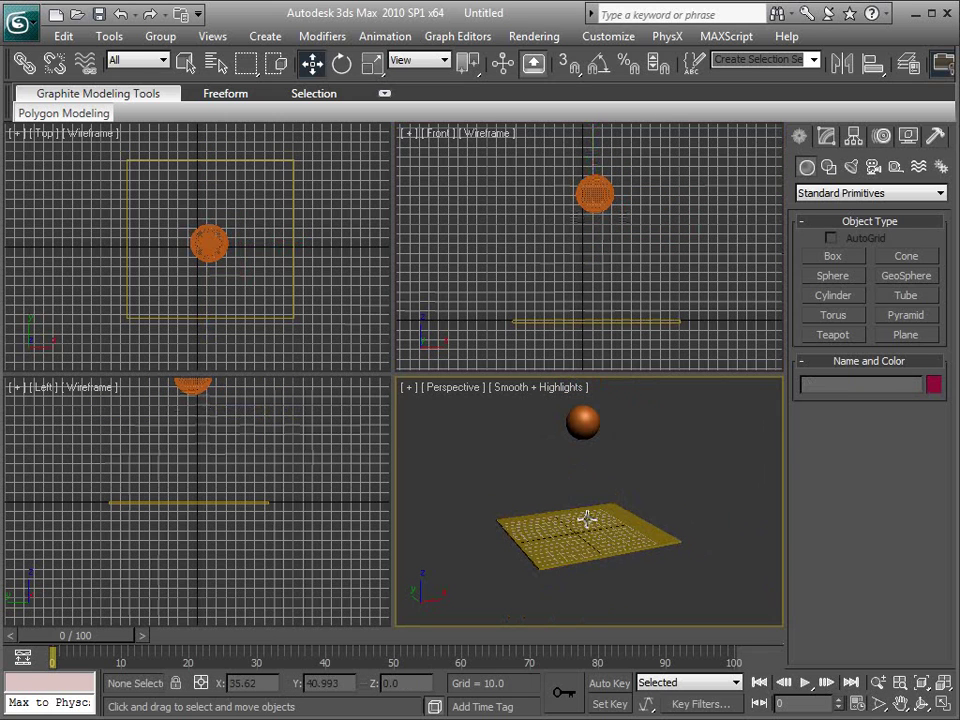
{"action": "left_click", "coordinate": [719, 640]}
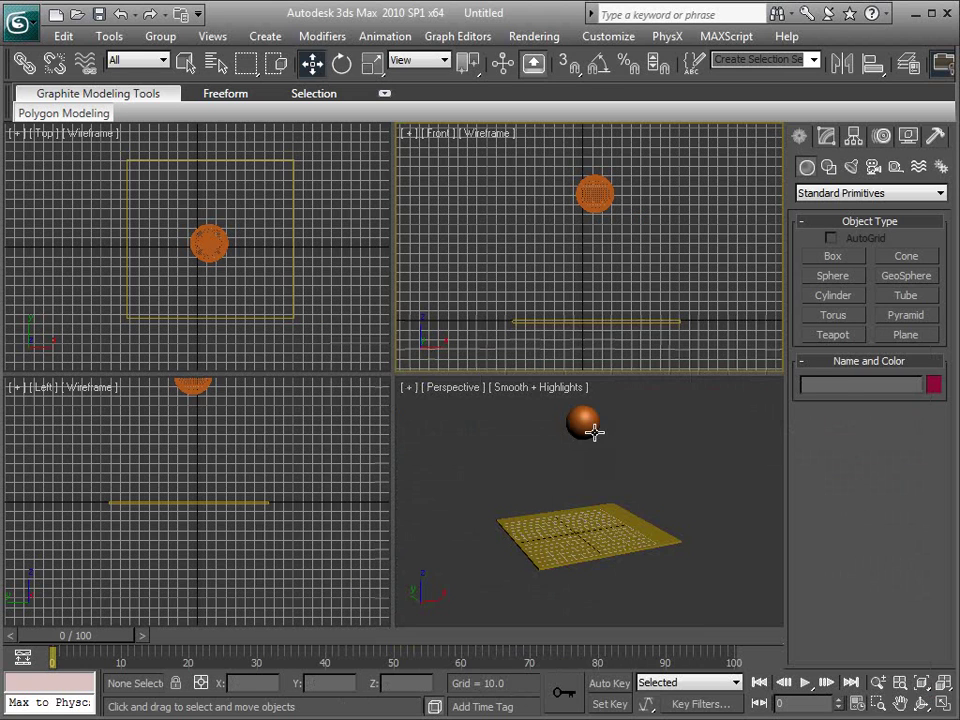
{"action": "left_click", "coordinate": [594, 432]}
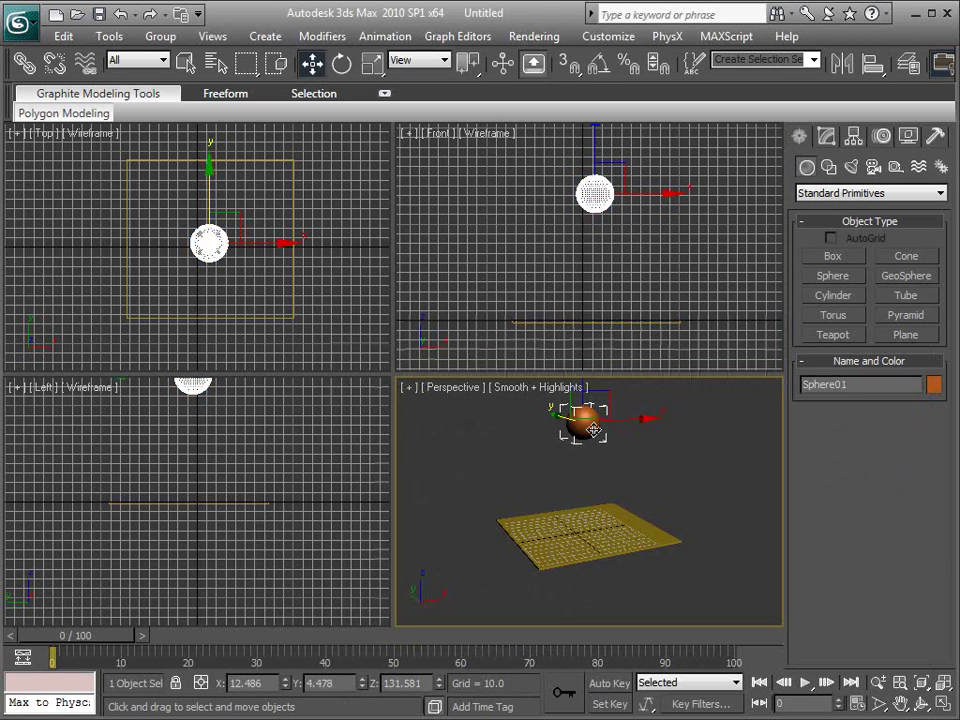
{"action": "key", "text": "alt+w"}
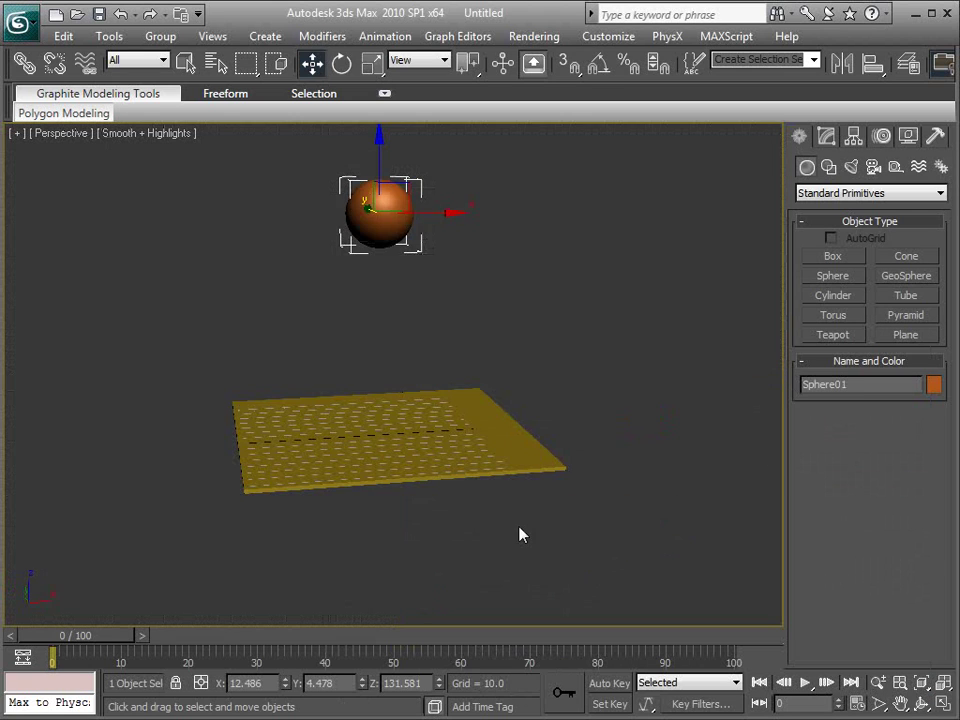
{"action": "left_click", "coordinate": [567, 453]}
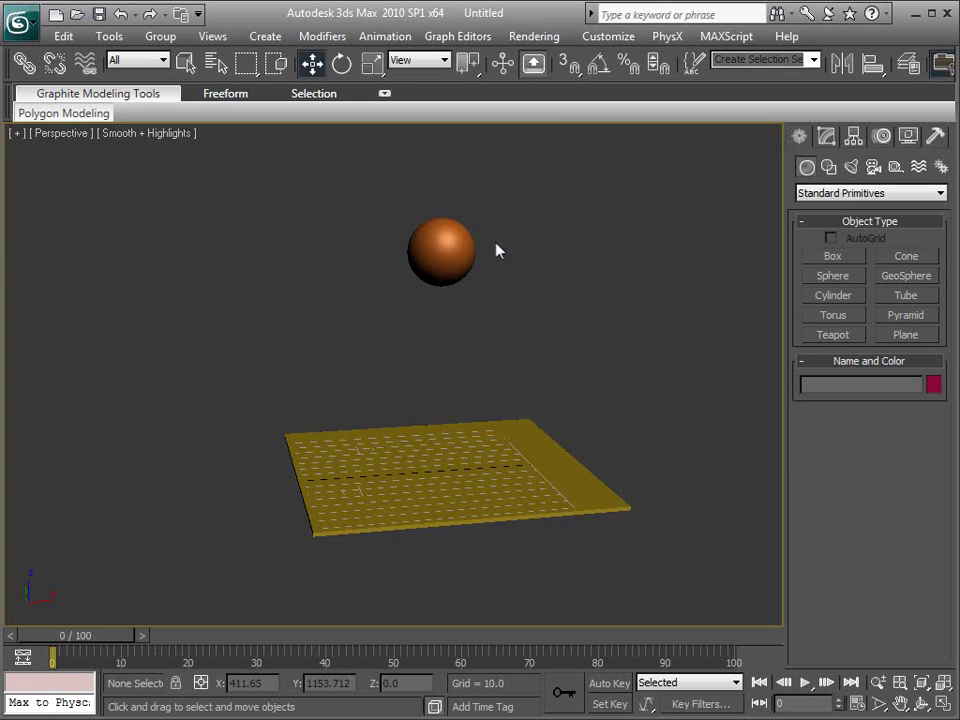
Open the RayFire floater from the RayFire geometry category, then reposition and resize it so the sphere stays visible
{"action": "left_click", "coordinate": [826, 194]}
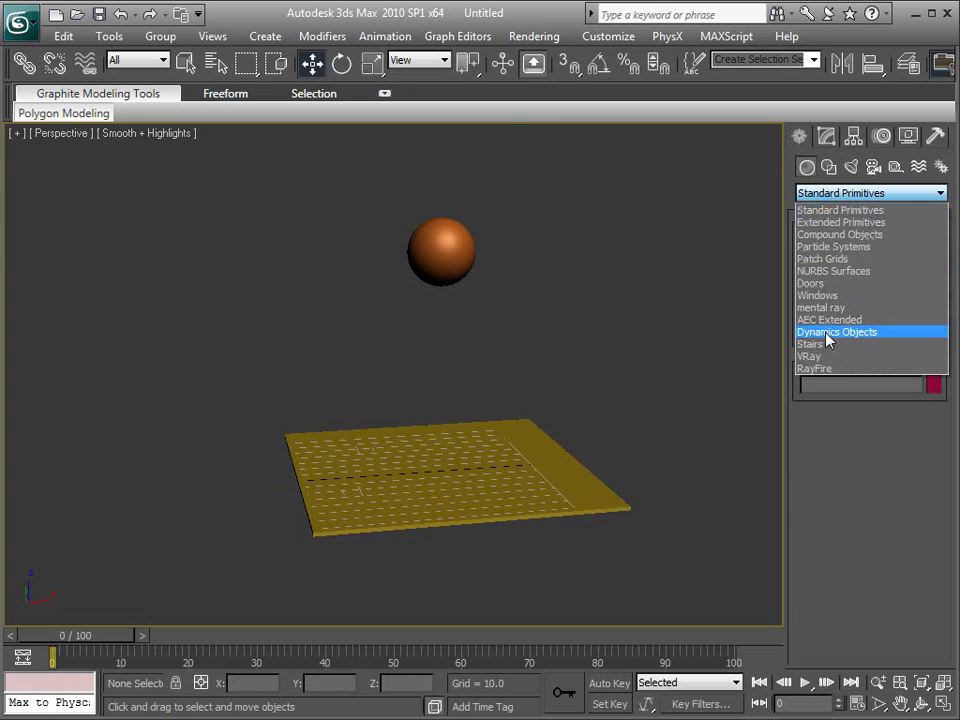
{"action": "left_click", "coordinate": [816, 370]}
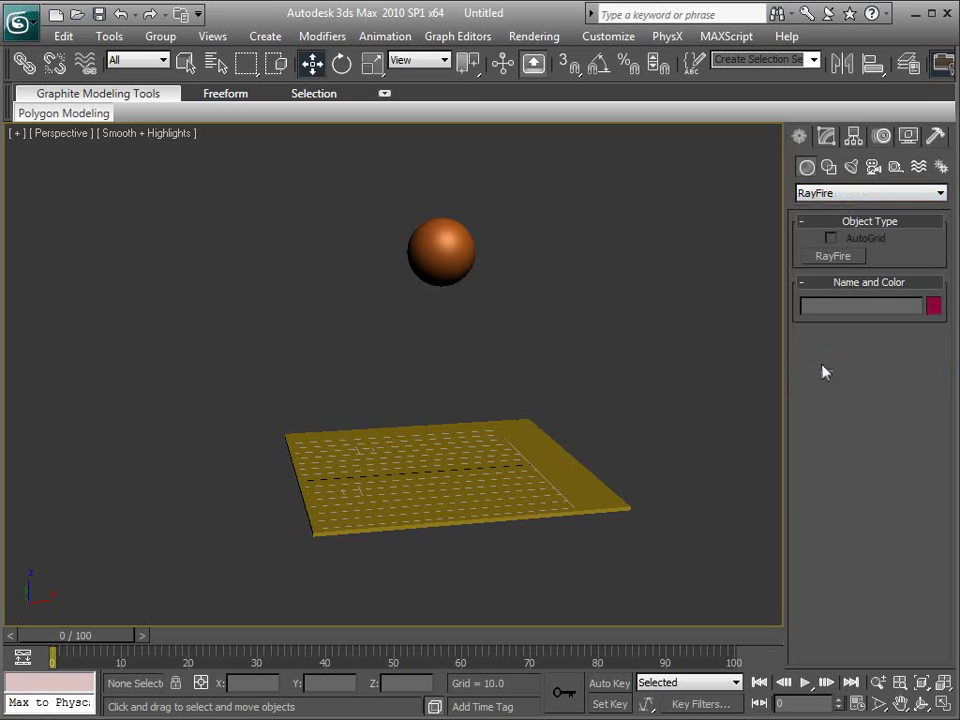
{"action": "left_click", "coordinate": [834, 257]}
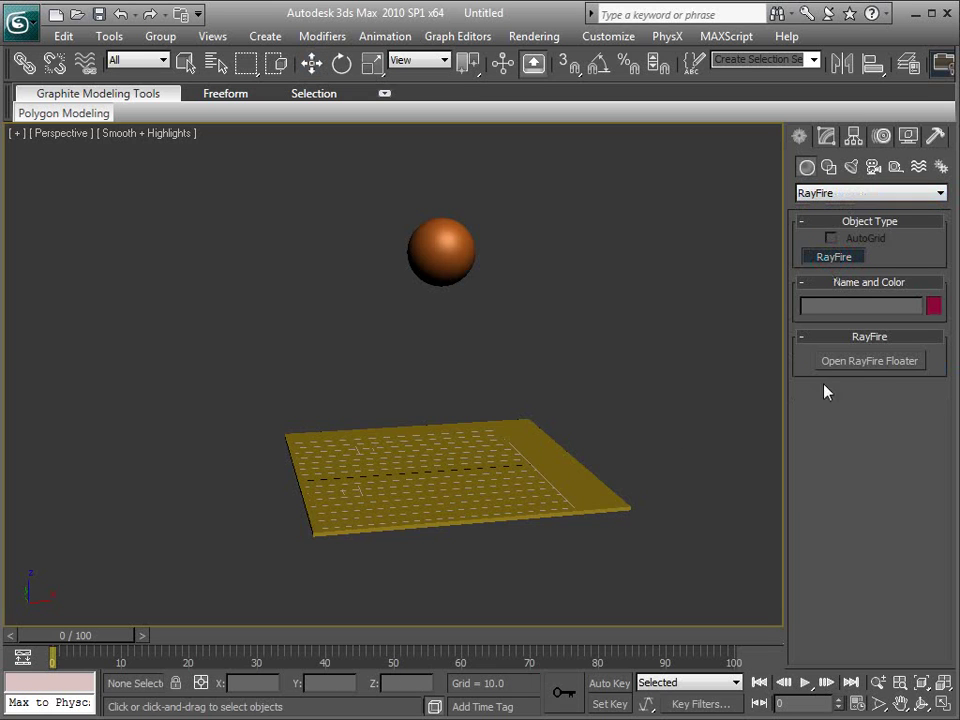
{"action": "left_click", "coordinate": [855, 372]}
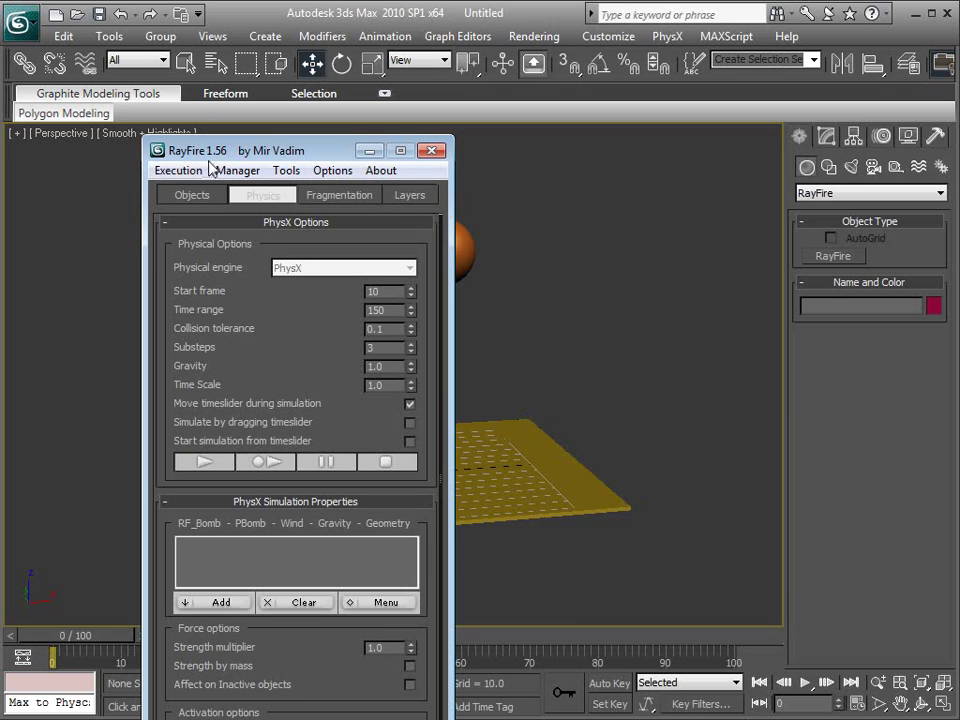
{"action": "left_click_drag", "start_coordinate": [258, 168], "coordinate": [712, 126]}
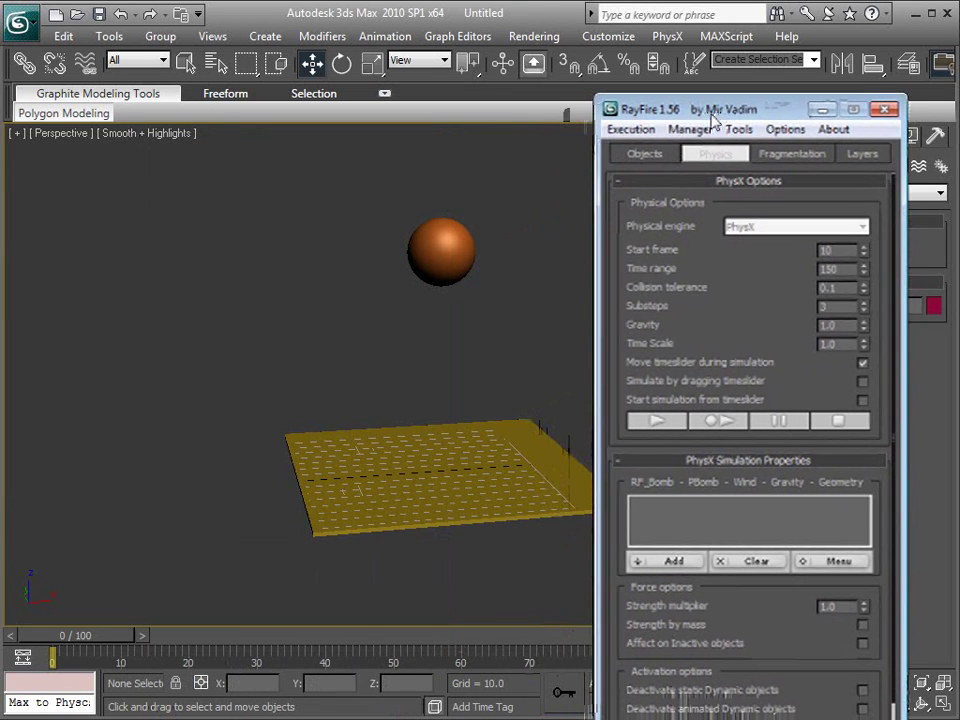
{"action": "middle_click_drag", "start_coordinate": [495, 327], "coordinate": [452, 340], "text": "alt"}
{"action": "left_click_drag", "start_coordinate": [763, 363], "coordinate": [748, 487]}
{"action": "left_click_drag", "start_coordinate": [700, 108], "coordinate": [677, 59]}
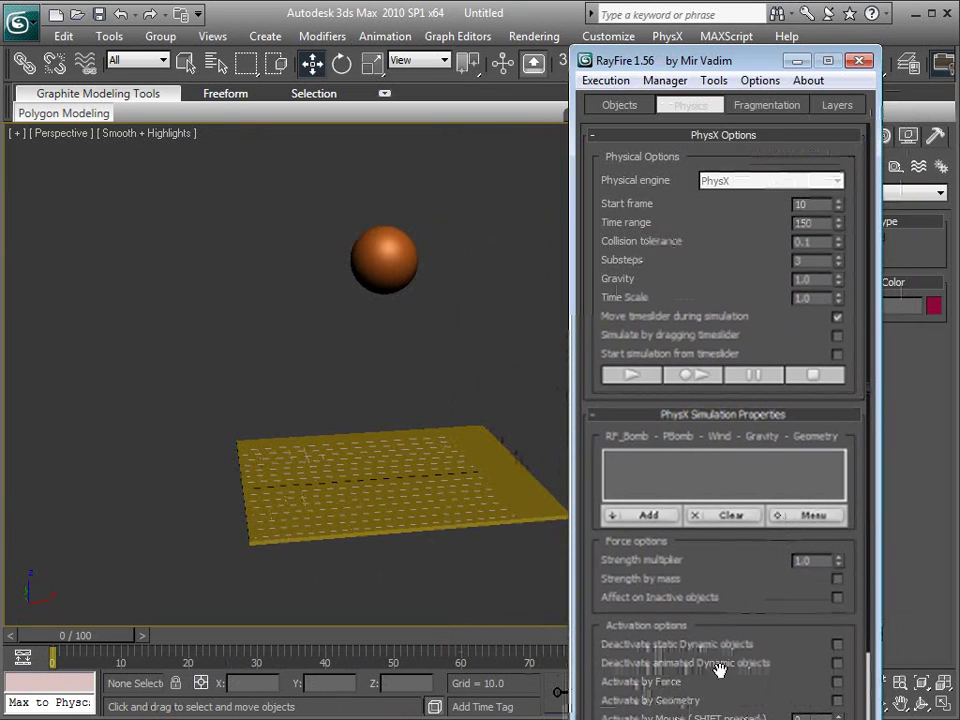
{"action": "left_click_drag", "start_coordinate": [730, 718], "coordinate": [728, 690]}
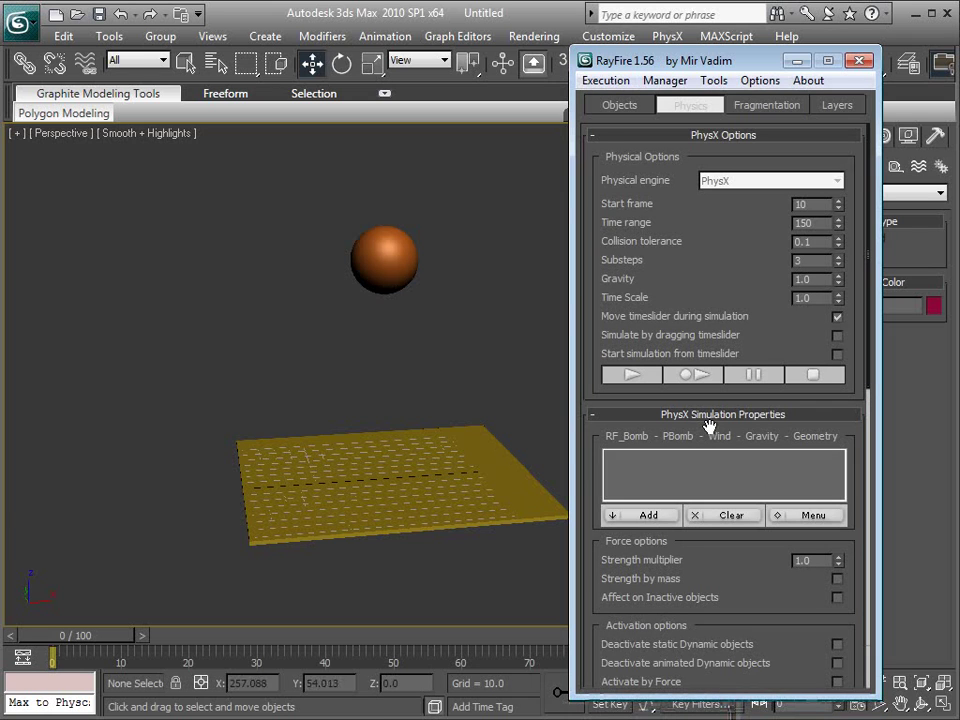
Add the sphere to RayFire's Dynamic / Impact Objects list
{"action": "left_click", "coordinate": [619, 106]}
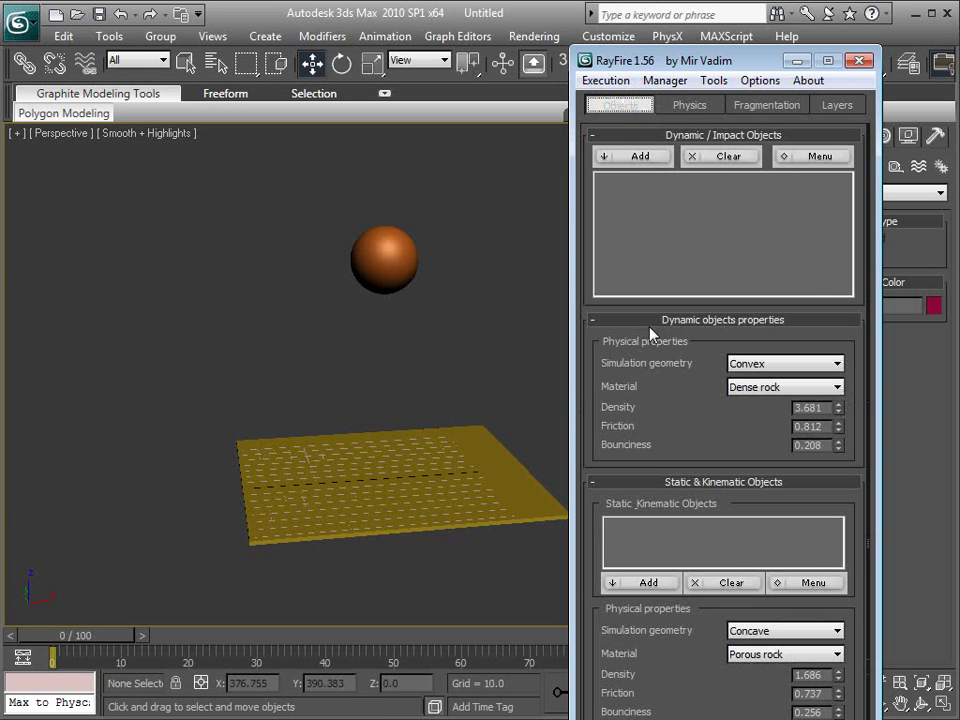
{"action": "left_click", "coordinate": [410, 242]}
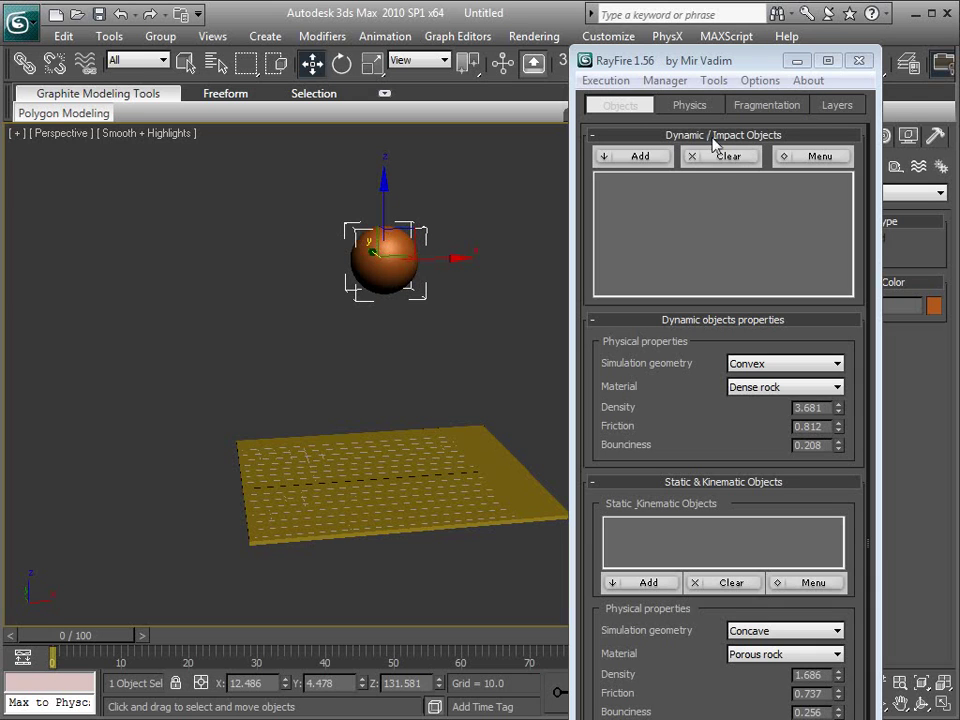
{"action": "left_click", "coordinate": [637, 157]}
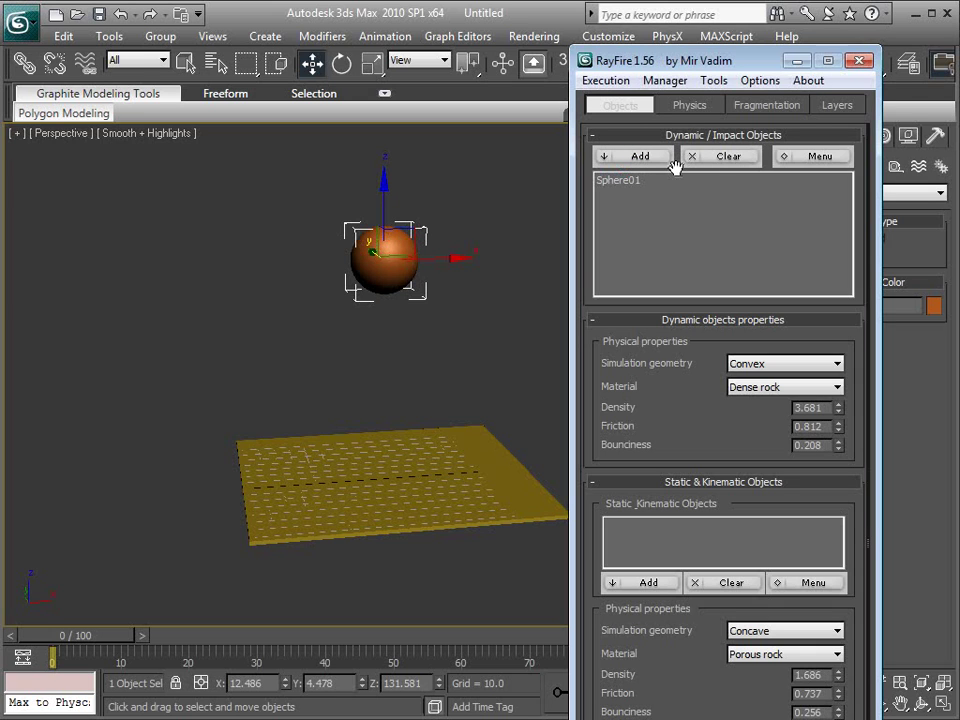
Add the ground box to RayFire's Static & Kinematic Objects list
{"action": "scroll", "coordinate": [660, 600], "scroll_direction": "down", "scroll_amount": 2}
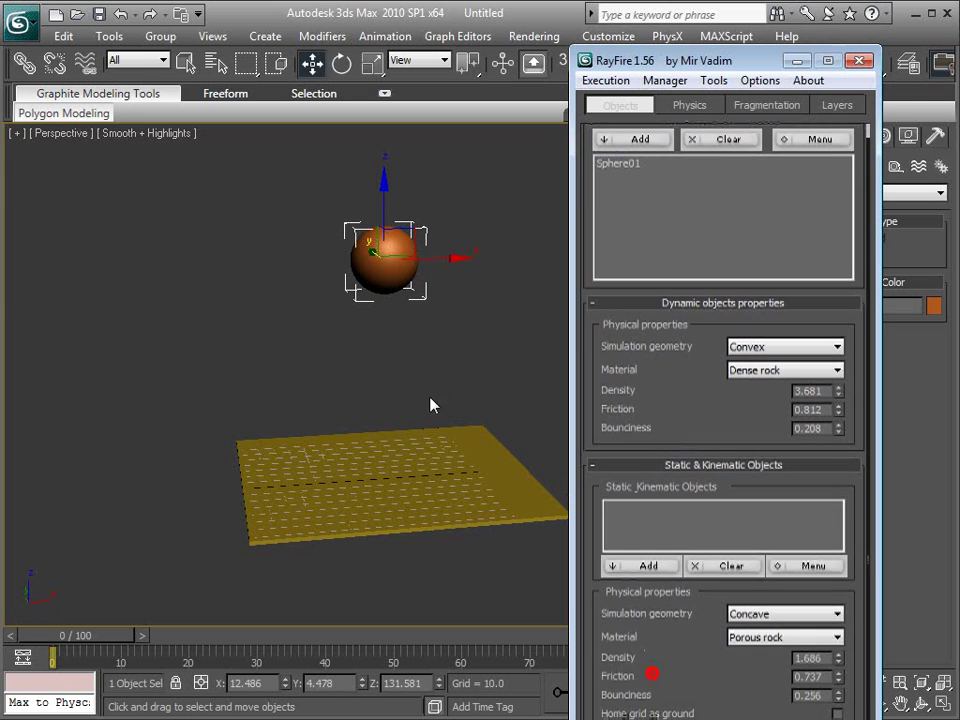
{"action": "left_click", "coordinate": [463, 474]}
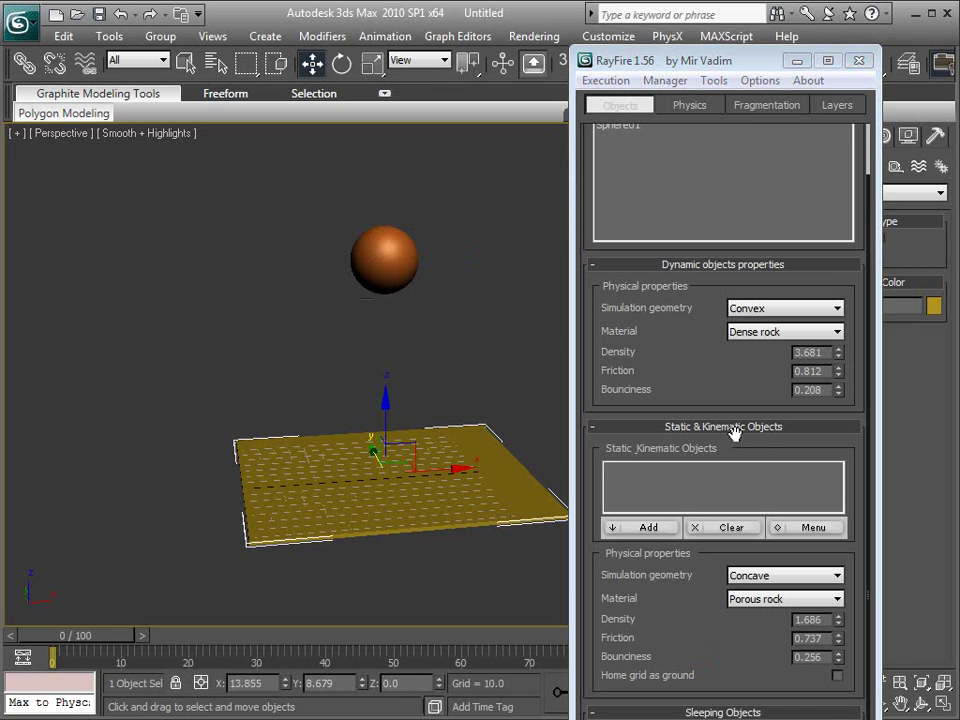
{"action": "left_click", "coordinate": [652, 529]}
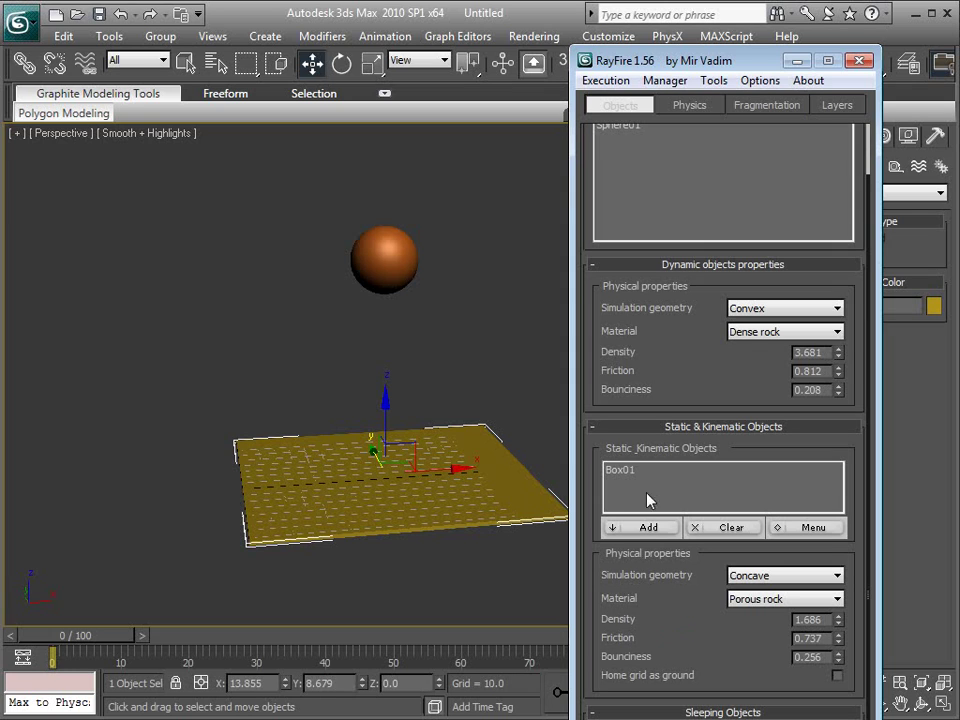
Set the material of the static and kinematic objects to Steel
{"action": "left_click", "coordinate": [752, 599]}
{"action": "left_click_drag", "start_coordinate": [838, 664], "coordinate": [842, 654]}
{"action": "scroll", "coordinate": [793, 664], "scroll_direction": "down", "scroll_amount": 1}
{"action": "left_click", "coordinate": [763, 666]}
Set the material of the dynamic objects to Glass
{"action": "scroll", "coordinate": [687, 624], "scroll_direction": "up", "scroll_amount": 2}
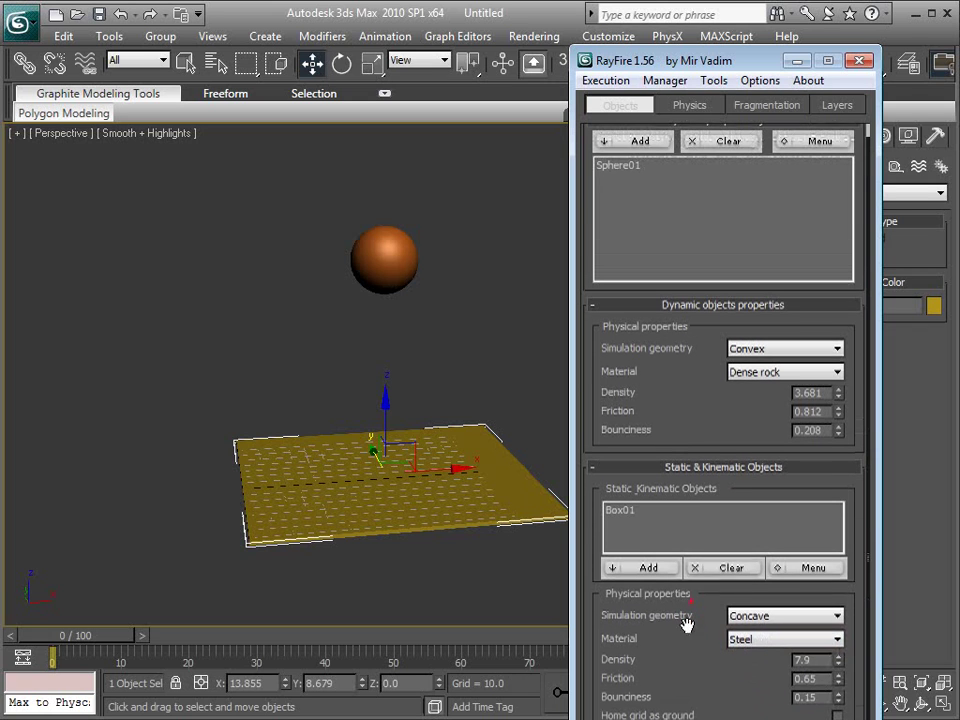
{"action": "scroll", "coordinate": [687, 624], "scroll_direction": "up", "scroll_amount": 1}
{"action": "left_click", "coordinate": [760, 388]}
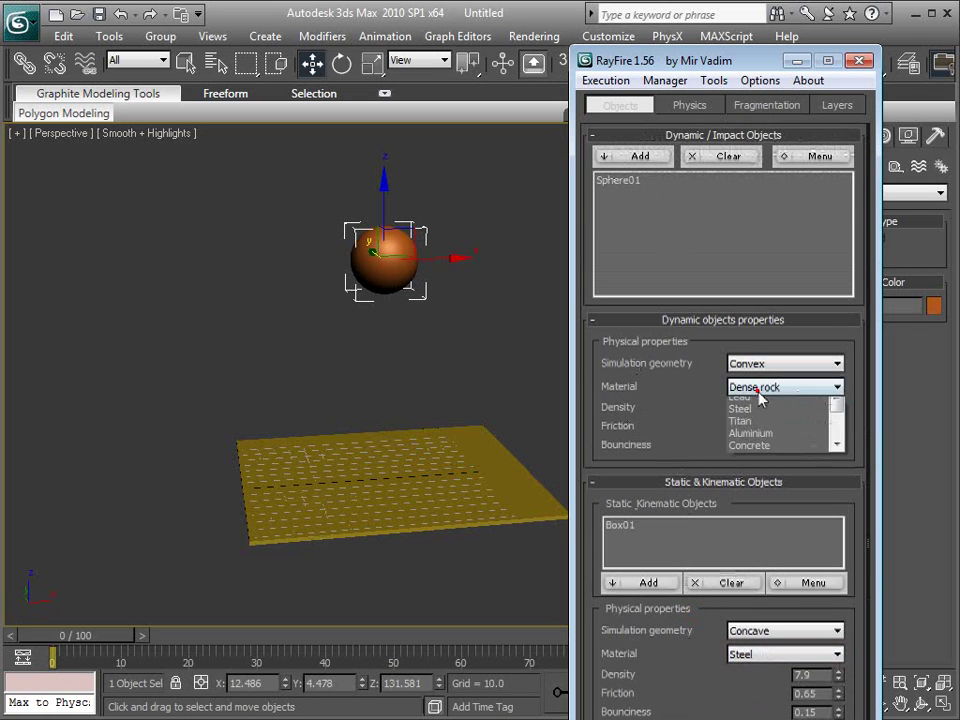
{"action": "left_click_drag", "start_coordinate": [840, 440], "coordinate": [840, 462]}
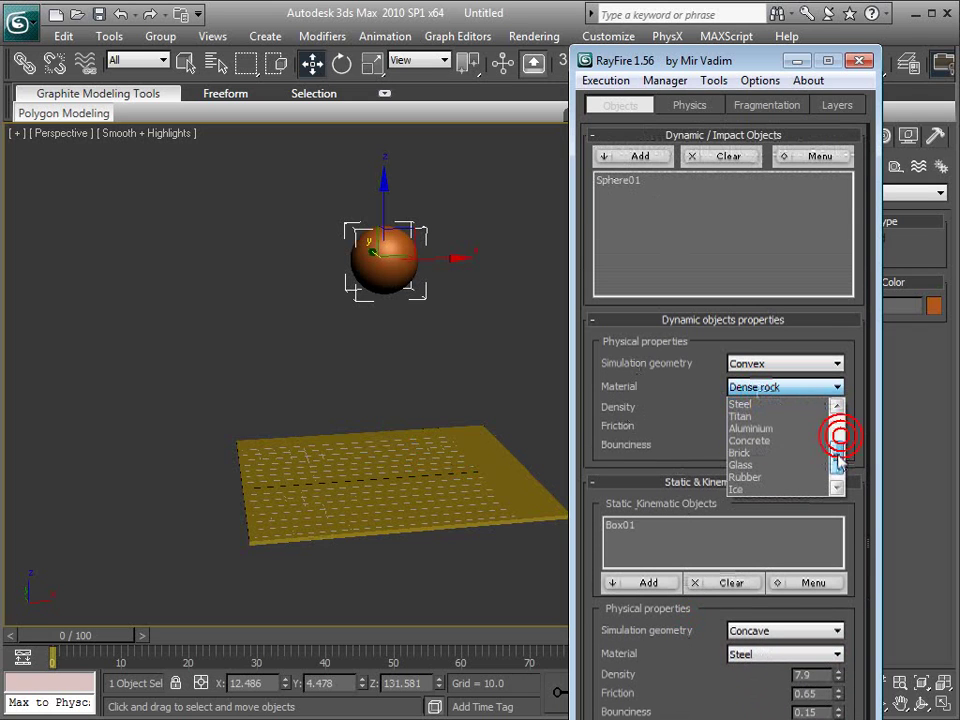
{"action": "left_click", "coordinate": [790, 465]}
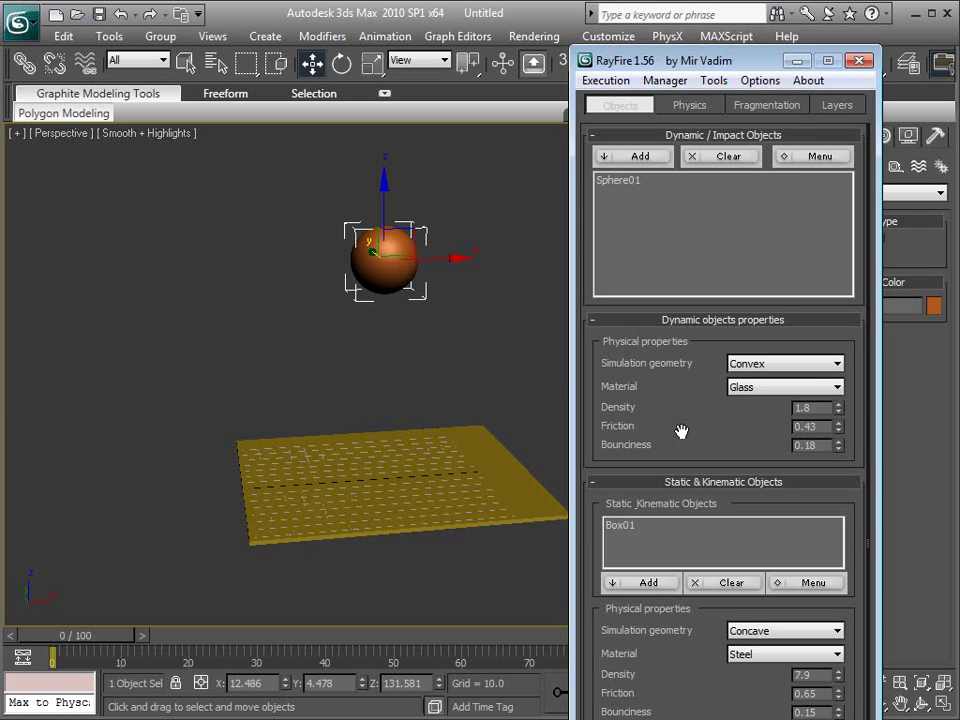
Enlarge the length and width of the ground box so it extends far beyond the sphere's landing area
{"action": "left_click_drag", "start_coordinate": [670, 66], "coordinate": [680, 222]}
{"action": "left_click", "coordinate": [513, 452]}
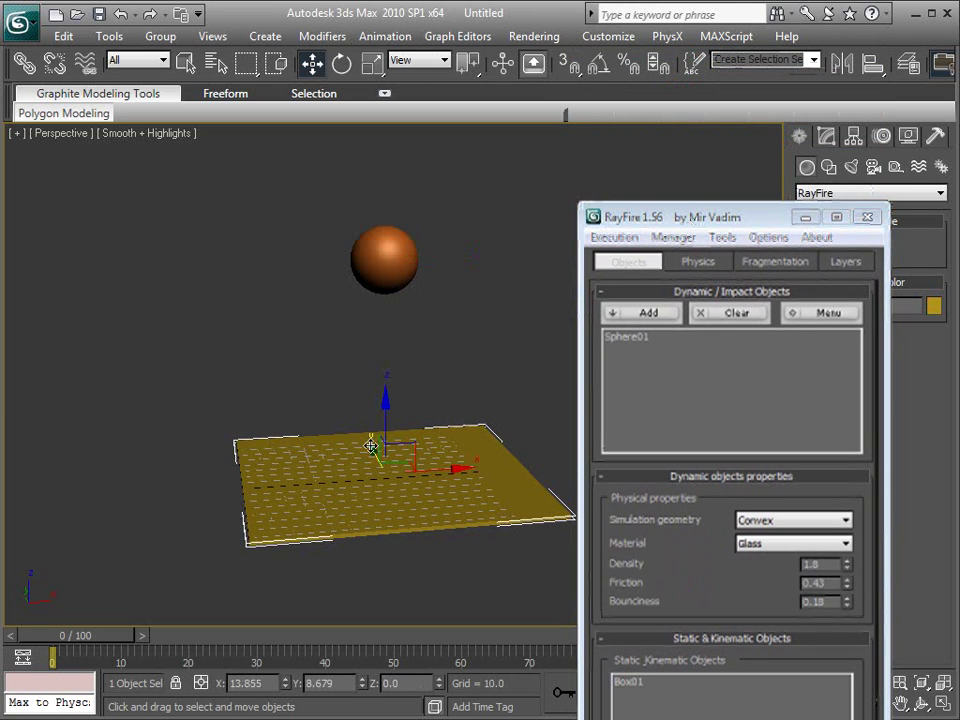
{"action": "left_click", "coordinate": [826, 138]}
{"action": "left_click_drag", "start_coordinate": [774, 218], "coordinate": [645, 186]}
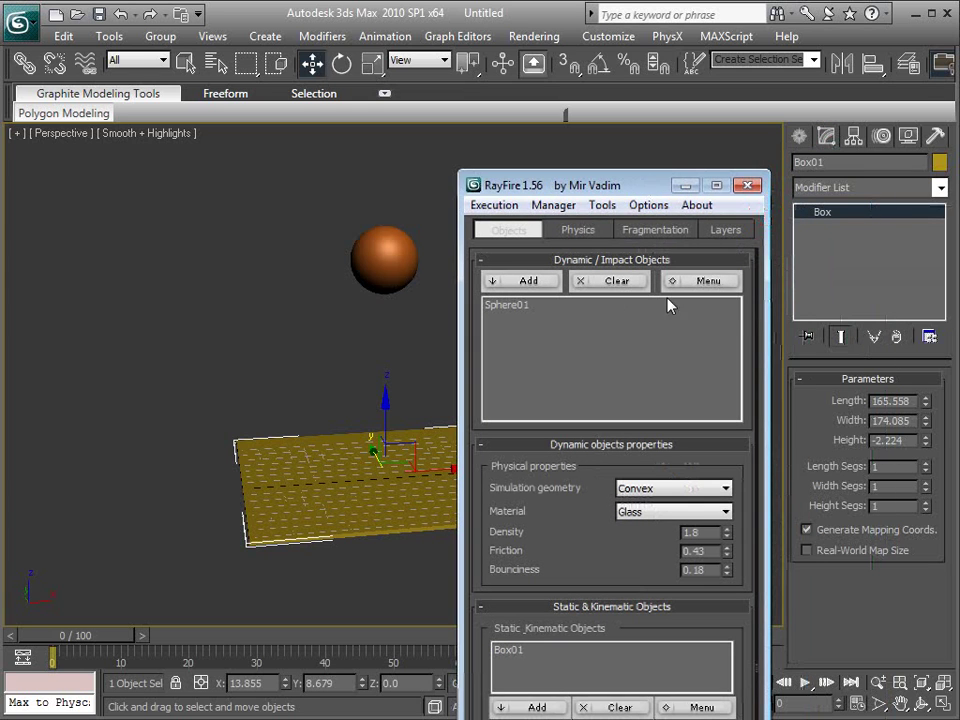
{"action": "left_click", "coordinate": [828, 145]}
{"action": "left_click_drag", "start_coordinate": [925, 427], "coordinate": [928, 385]}
Review RayFire's PhysX options, simulation properties and demolition properties
{"action": "left_click", "coordinate": [597, 188]}
{"action": "left_click_drag", "start_coordinate": [597, 188], "coordinate": [737, 42]}
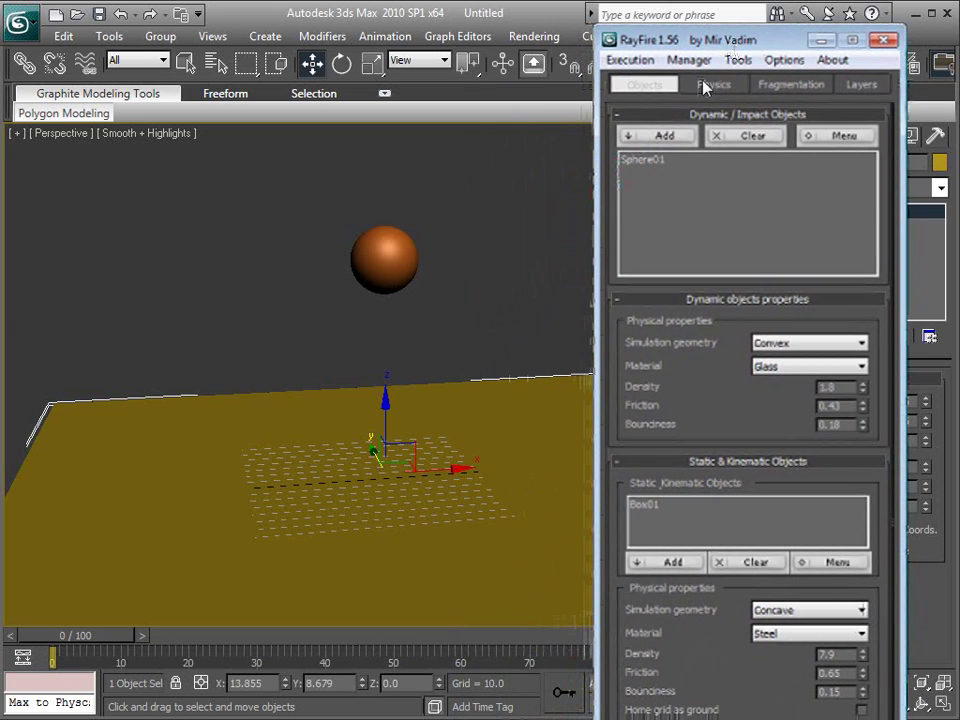
{"action": "left_click", "coordinate": [726, 87]}
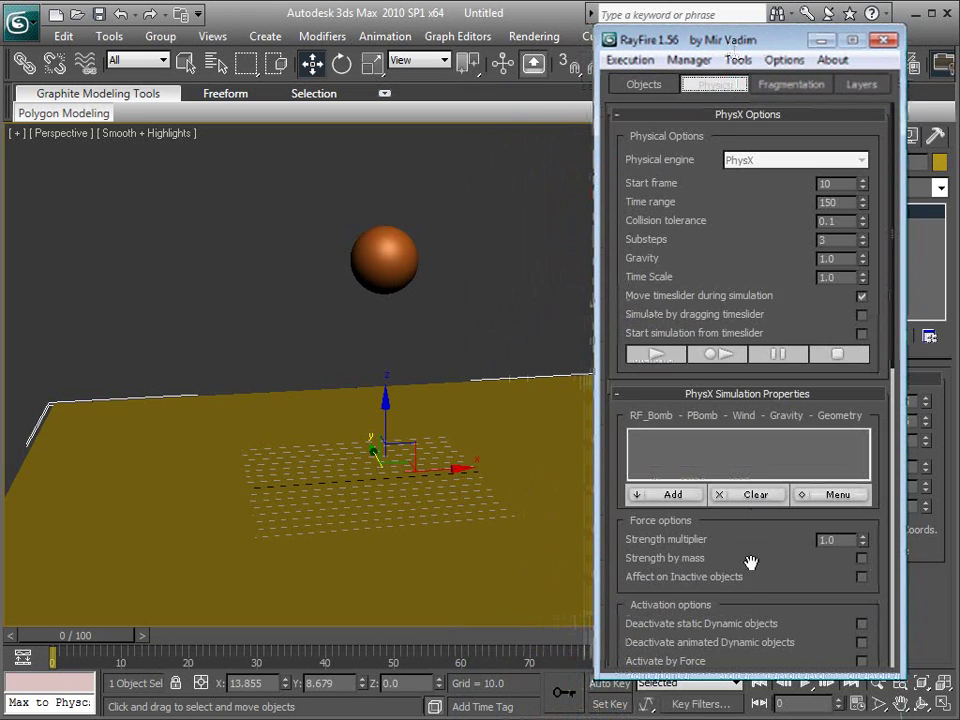
{"action": "left_click_drag", "start_coordinate": [776, 610], "coordinate": [732, 366]}
{"action": "left_click_drag", "start_coordinate": [754, 581], "coordinate": [735, 384]}
{"action": "left_click_drag", "start_coordinate": [746, 544], "coordinate": [744, 520]}
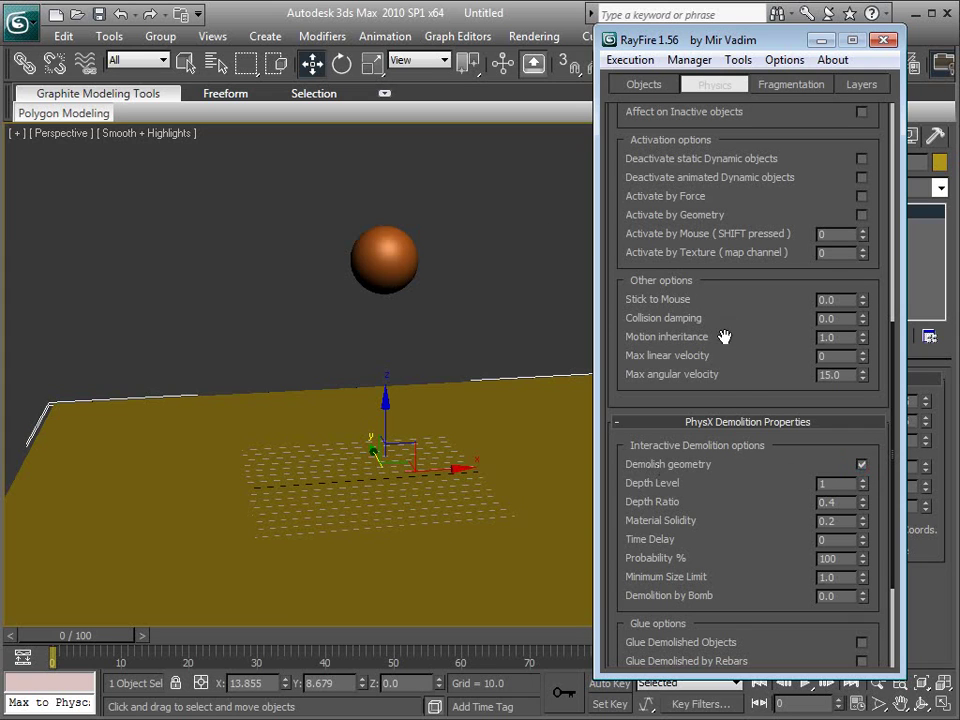
{"action": "left_click_drag", "start_coordinate": [753, 302], "coordinate": [718, 452]}
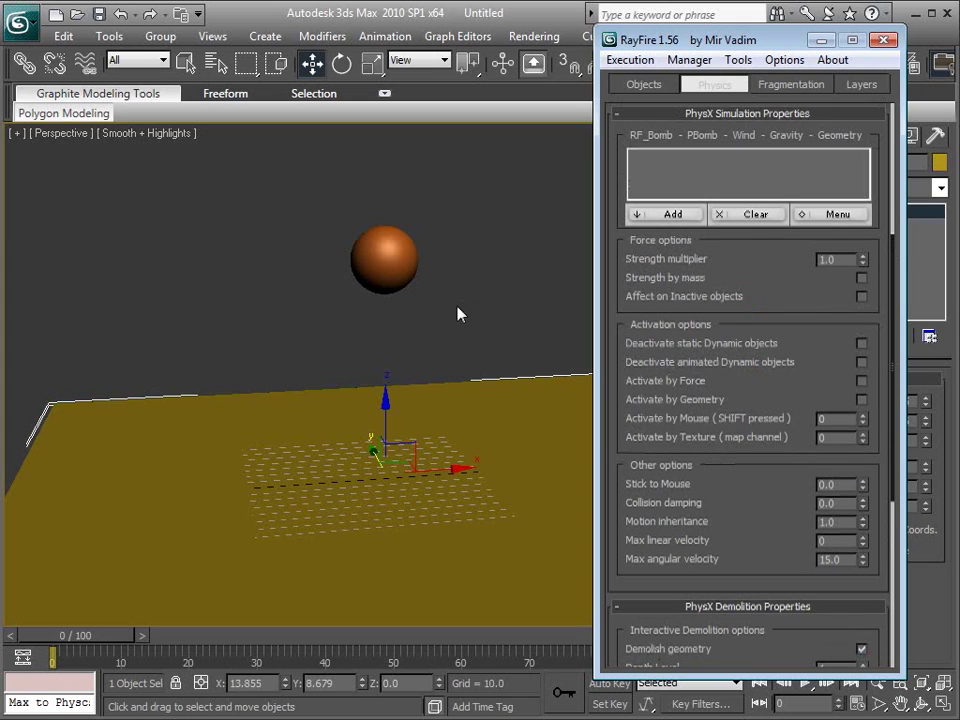
{"action": "left_click_drag", "start_coordinate": [813, 337], "coordinate": [812, 527]}
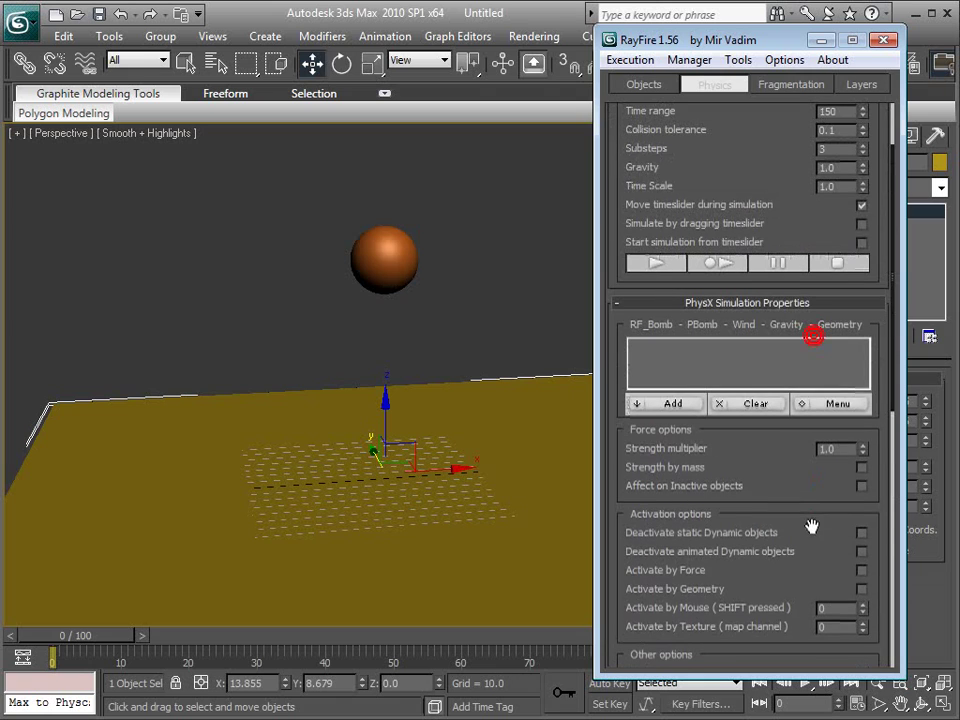
Set RayFire's fragmentation type to Voronoi - Uniform with 150 iterations
{"action": "left_click", "coordinate": [786, 88]}
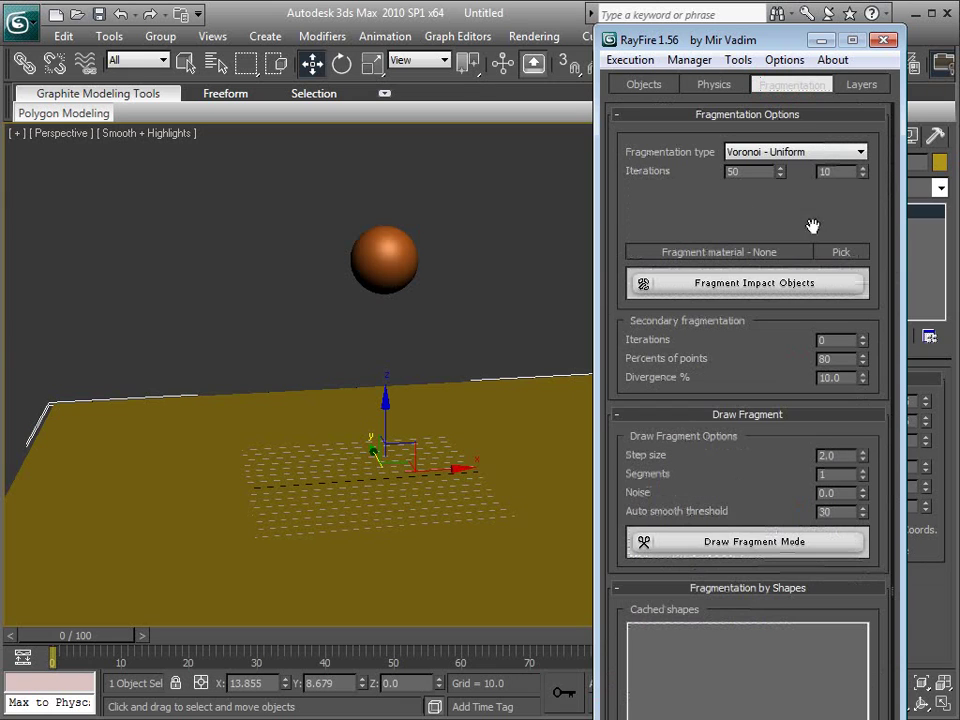
{"action": "left_click", "coordinate": [795, 153]}
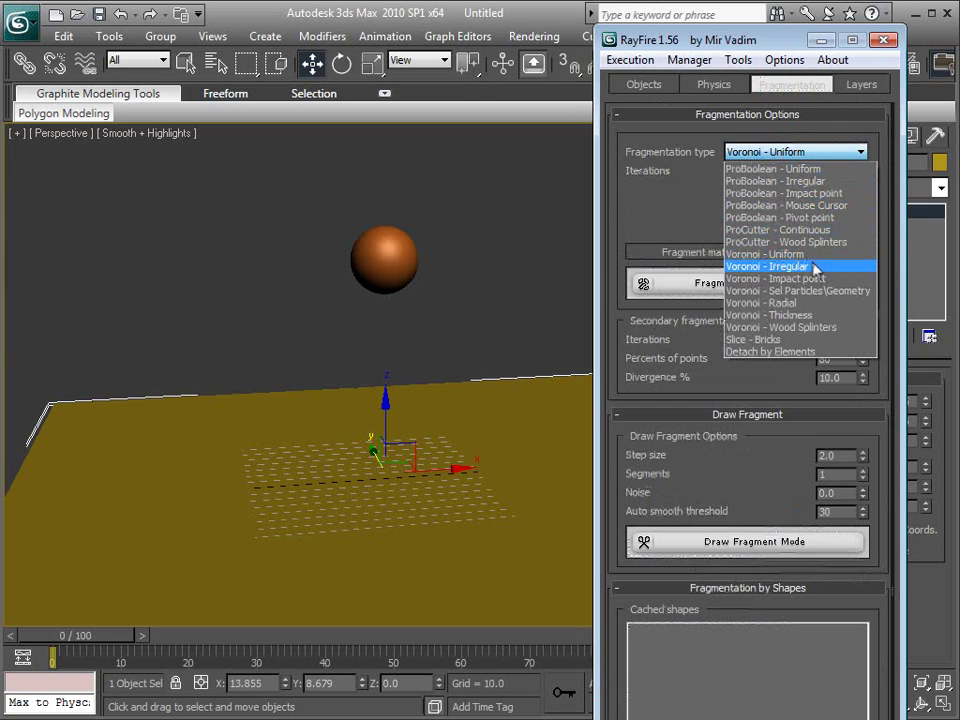
{"action": "left_click", "coordinate": [800, 255]}
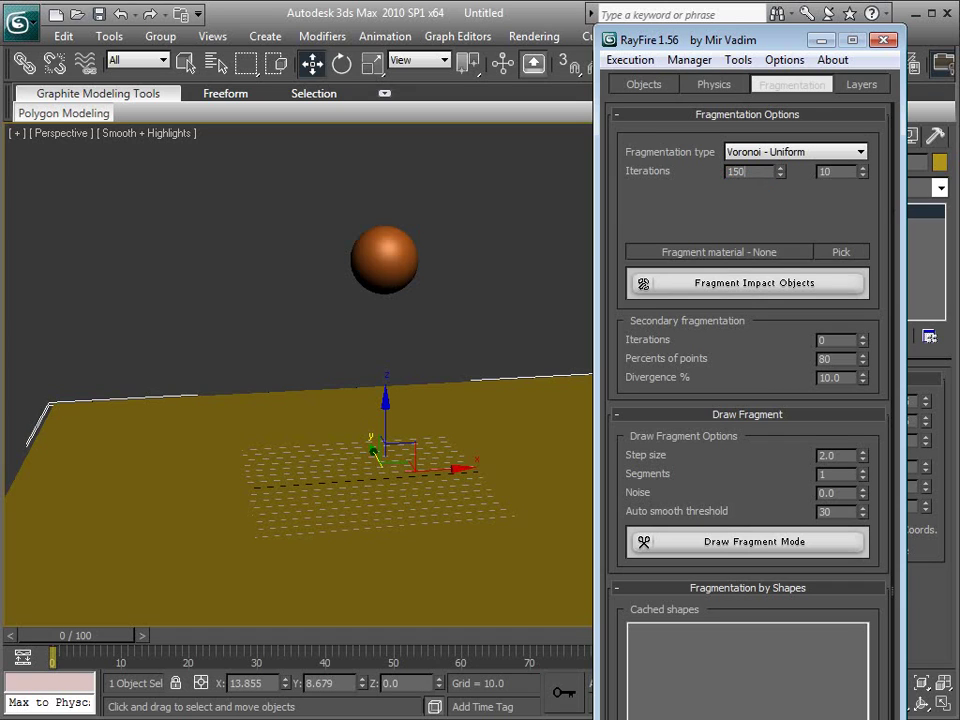
Bake the RayFire simulation of the falling, shattering sphere and pause it at frame 118
{"action": "left_click", "coordinate": [716, 85]}
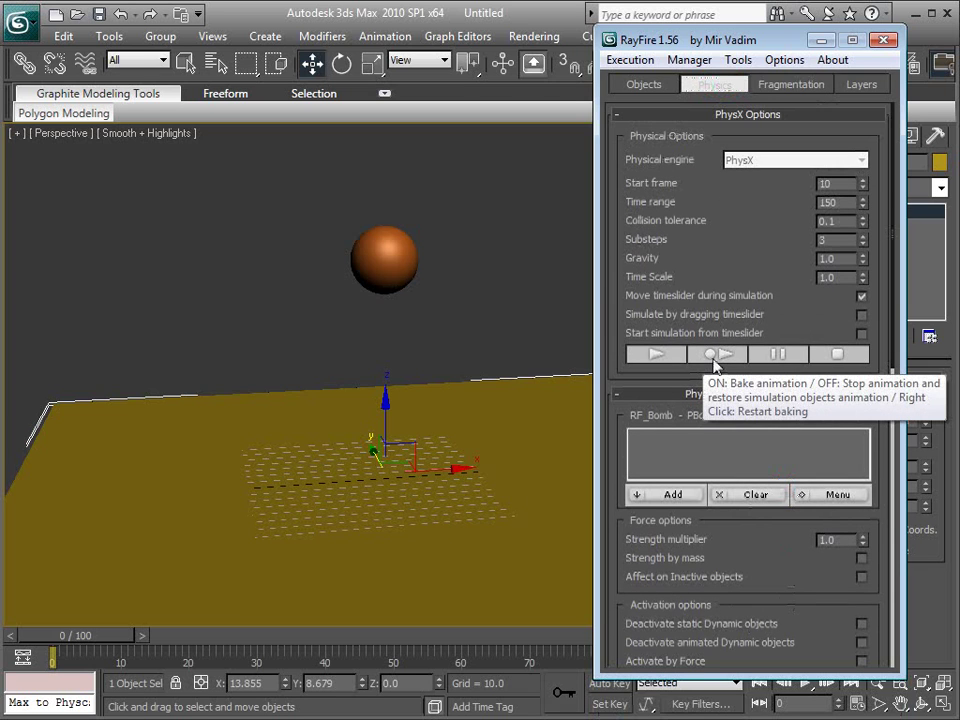
{"action": "left_click", "coordinate": [716, 355]}
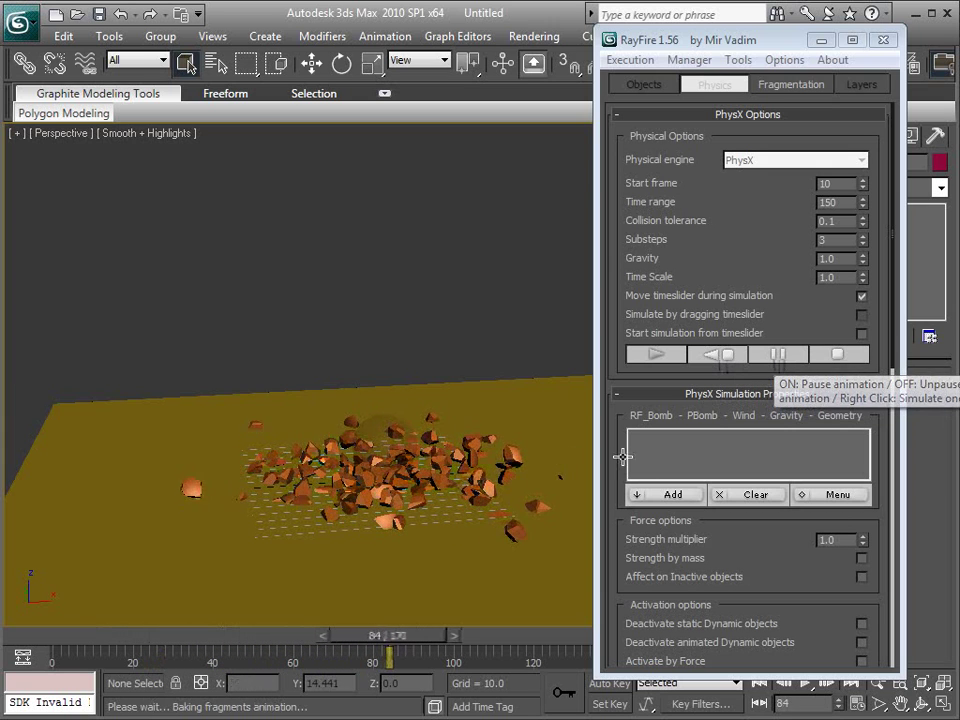
{"action": "left_click", "coordinate": [779, 360]}
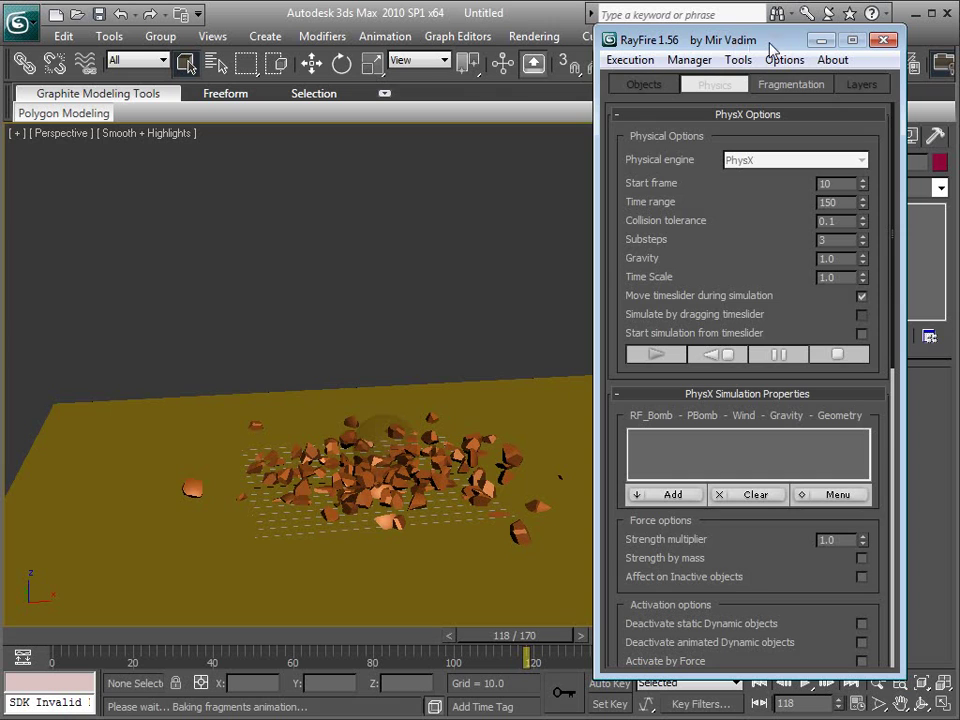
Scrub through the baked fall and impact in the maximized Perspective view and inspect a sphere fragment and the faded original sphere
{"action": "left_click_drag", "start_coordinate": [660, 39], "coordinate": [959, 40]}
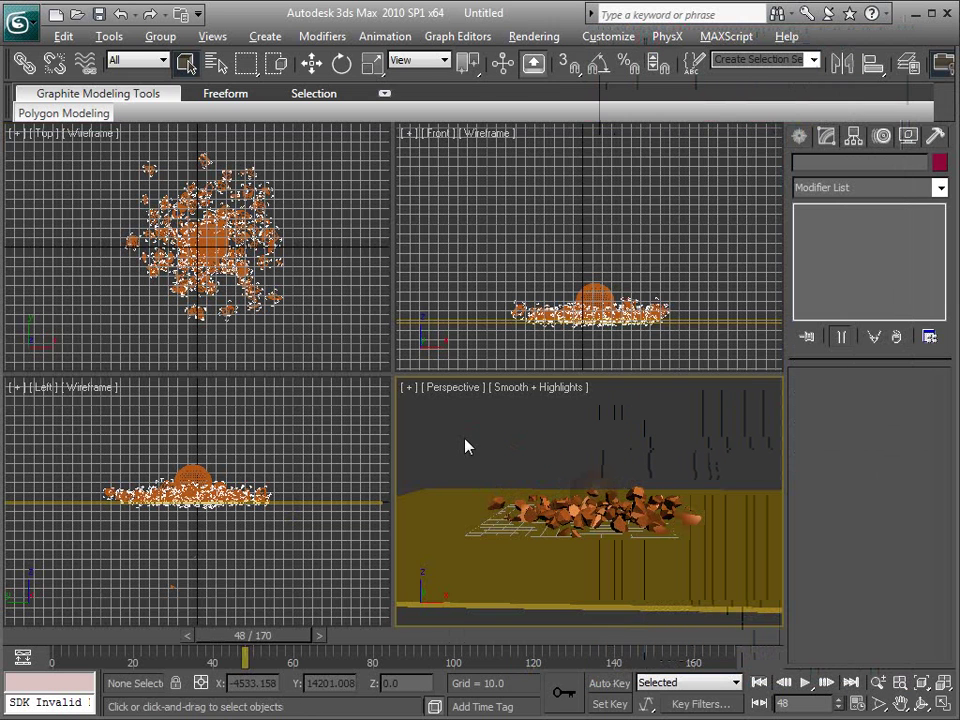
{"action": "key", "text": "alt+w"}
{"action": "middle_click_drag", "start_coordinate": [396, 425], "coordinate": [396, 447]}
{"action": "left_click_drag", "start_coordinate": [200, 635], "coordinate": [172, 655]}
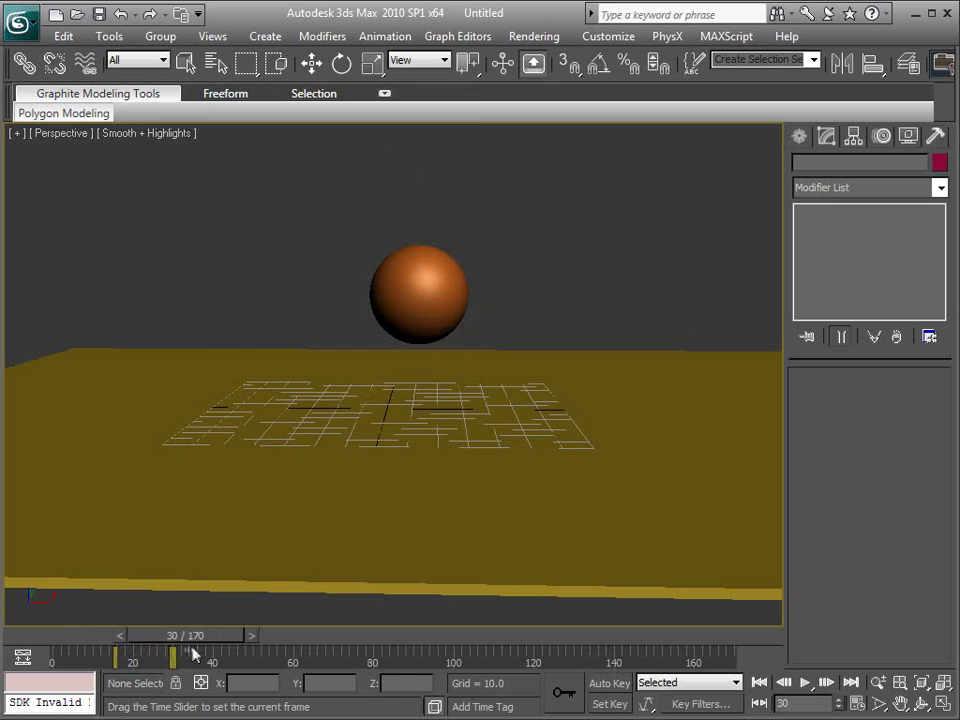
{"action": "left_click", "coordinate": [461, 281]}
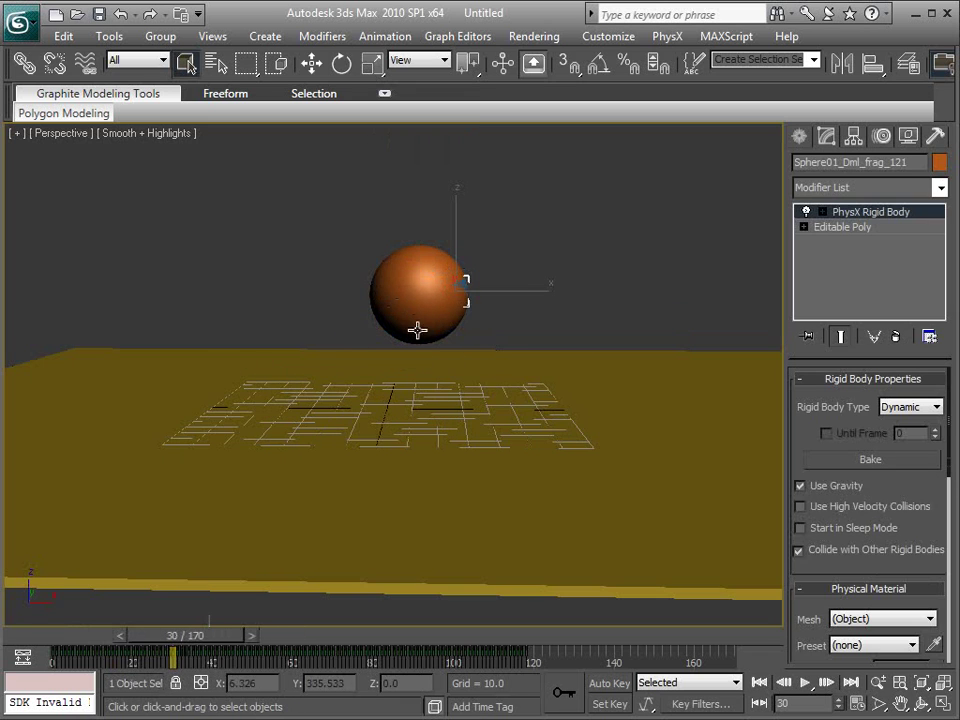
{"action": "left_click", "coordinate": [234, 621]}
{"action": "left_click_drag", "start_coordinate": [221, 640], "coordinate": [289, 640]}
{"action": "scroll", "coordinate": [409, 388], "scroll_direction": "up", "scroll_amount": 3}
{"action": "left_click", "coordinate": [426, 255]}
{"action": "left_click", "coordinate": [573, 223]}
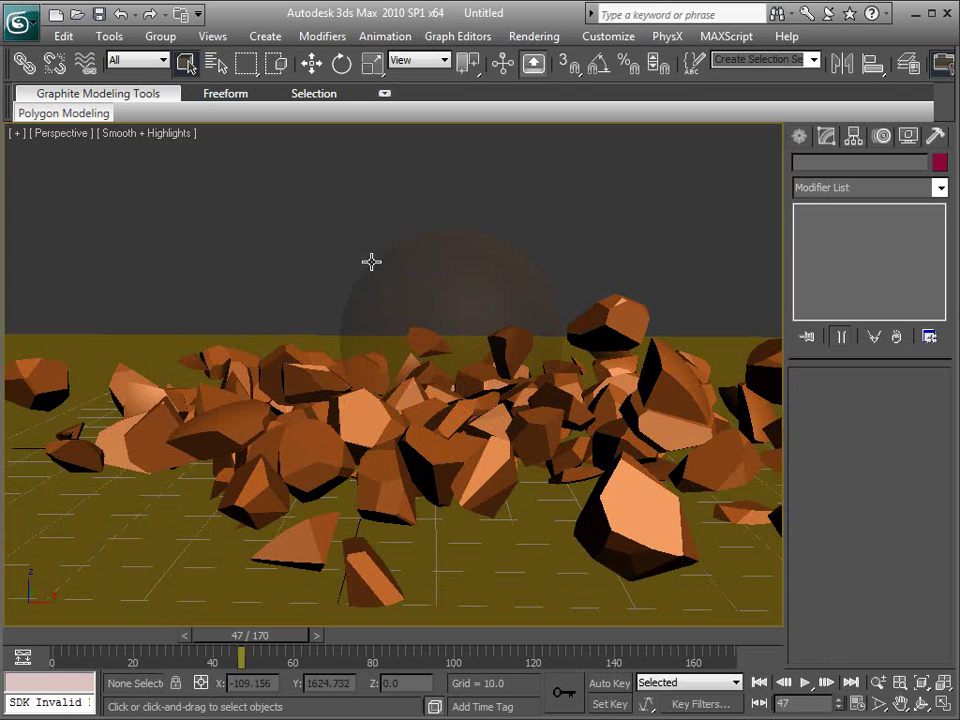
Examine the fragments bursting apart up to frame 40 from several viewing angles
{"action": "left_click_drag", "start_coordinate": [133, 643], "coordinate": [198, 645]}
{"action": "scroll", "coordinate": [493, 289], "scroll_direction": "down", "scroll_amount": 3}
{"action": "middle_click_drag", "start_coordinate": [484, 295], "coordinate": [458, 315]}
{"action": "middle_click_drag", "start_coordinate": [435, 375], "coordinate": [438, 365], "text": "alt"}
{"action": "left_click_drag", "start_coordinate": [180, 645], "coordinate": [212, 645]}
{"action": "middle_click_drag", "start_coordinate": [258, 332], "coordinate": [394, 437], "text": "alt"}
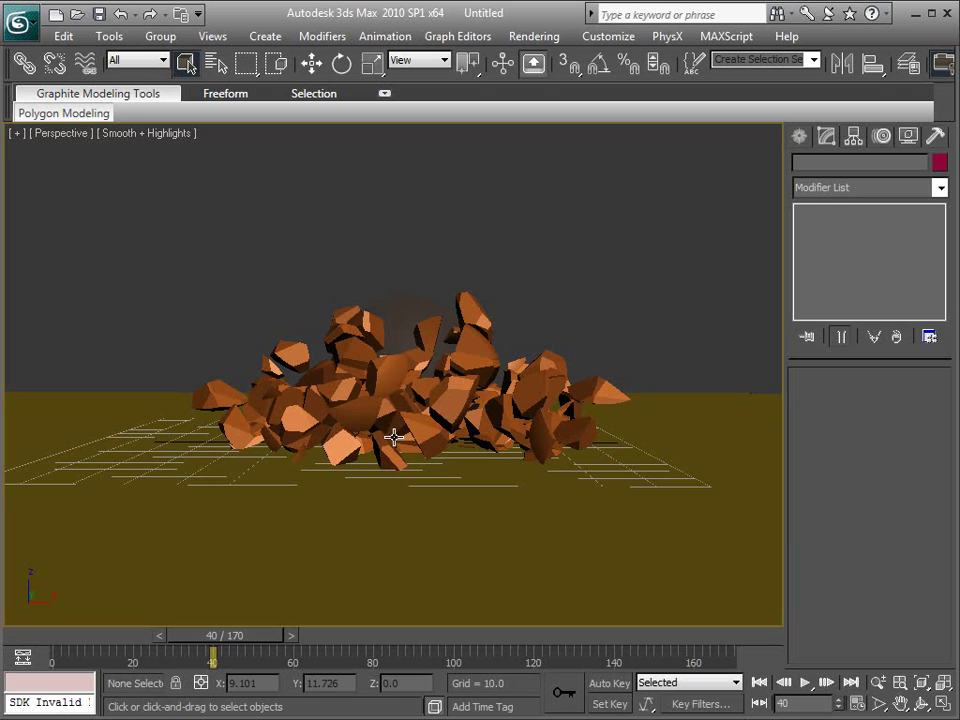
{"action": "middle_click_drag", "start_coordinate": [365, 396], "coordinate": [372, 385]}
{"action": "middle_click_drag", "start_coordinate": [393, 447], "coordinate": [430, 428]}
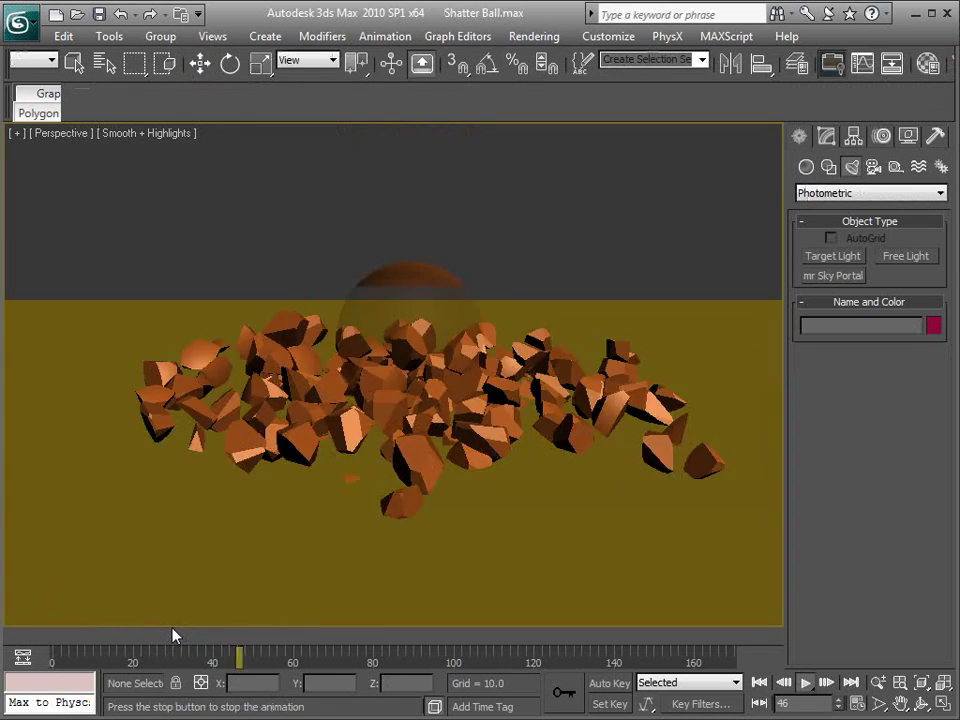
Play back the shatter animation from just before impact and scrub through the frames around 40 to 43
{"action": "left_click", "coordinate": [170, 636]}
{"action": "left_click_drag", "start_coordinate": [170, 636], "coordinate": [208, 642]}
{"action": "key", "text": "/"}
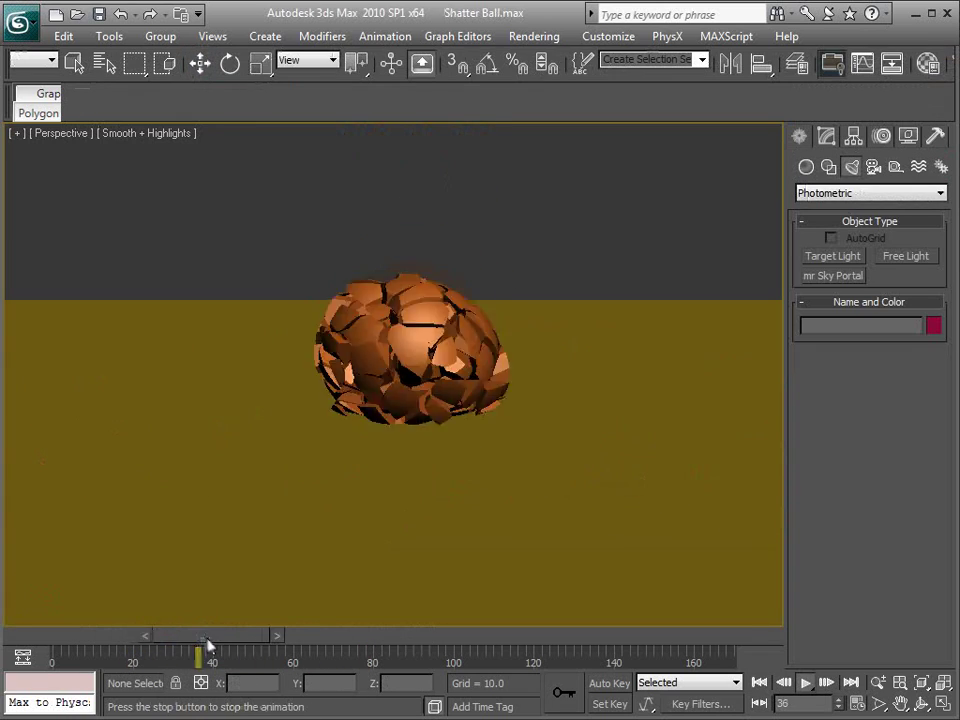
{"action": "key", "text": "/"}
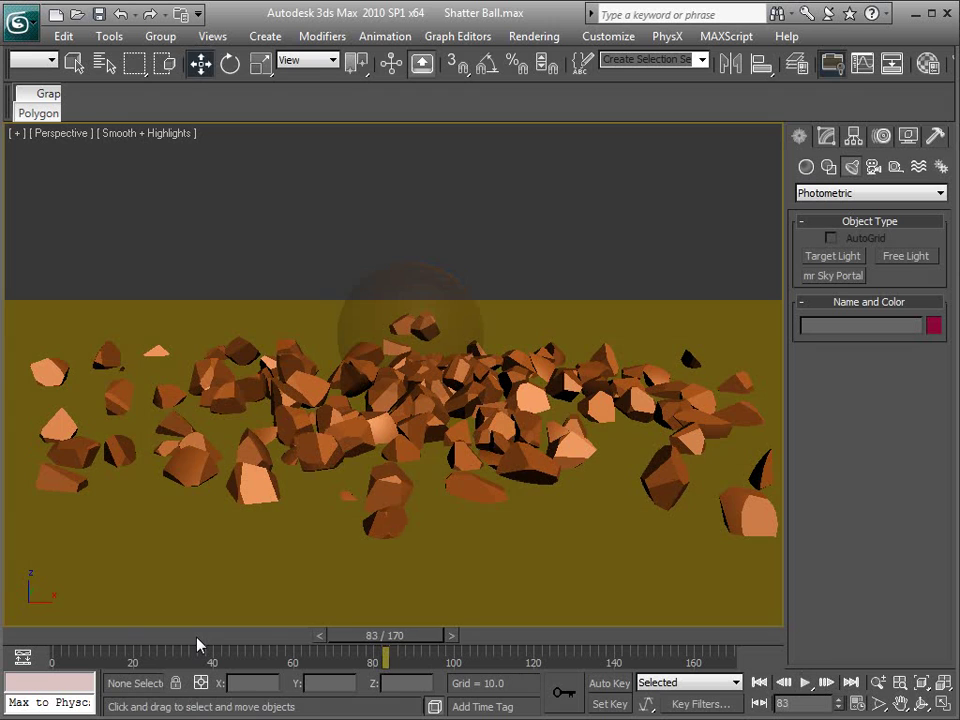
{"action": "left_click", "coordinate": [190, 636]}
{"action": "mouse_move", "coordinate": [190, 636]}
{"action": "left_mouse_down"}
{"action": "mouse_move", "coordinate": [225, 628]}
{"action": "mouse_move", "coordinate": [258, 642]}
{"action": "mouse_move", "coordinate": [193, 643]}
{"action": "left_mouse_up"}
{"action": "key", "text": "/"}
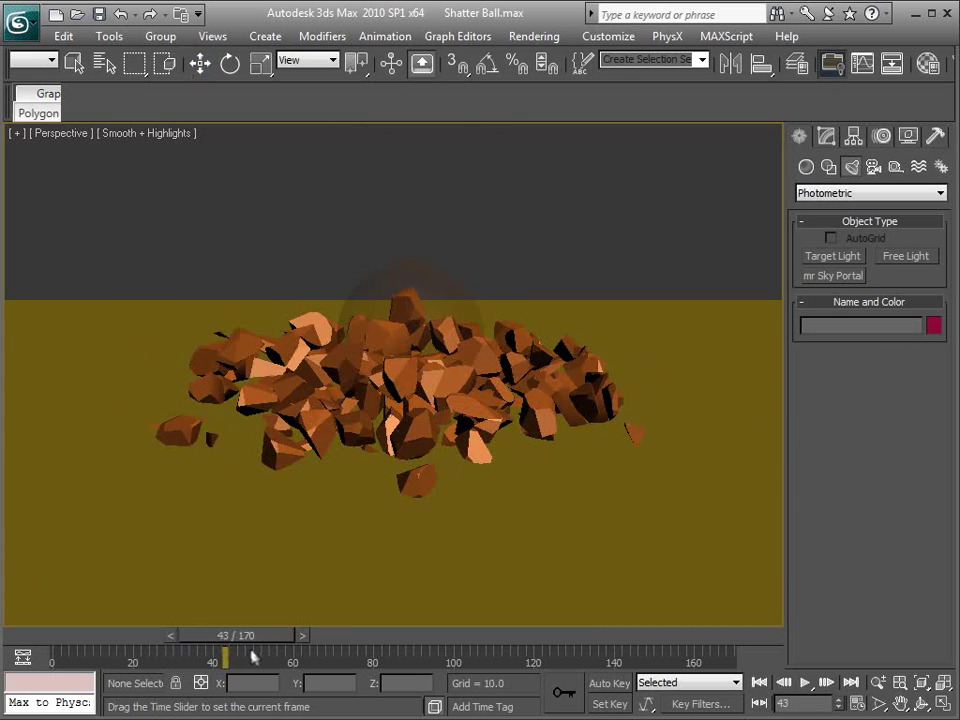
{"action": "mouse_move", "coordinate": [229, 653]}
{"action": "left_mouse_down"}
{"action": "mouse_move", "coordinate": [246, 636]}
{"action": "mouse_move", "coordinate": [222, 645]}
{"action": "left_mouse_up"}
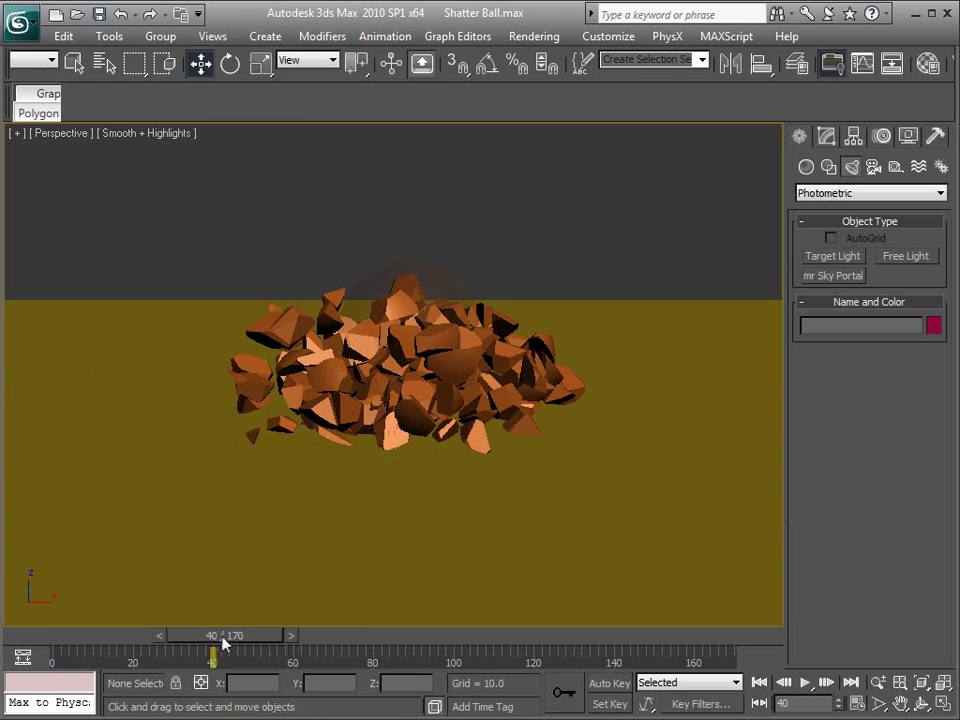
{"action": "mouse_move", "coordinate": [222, 645]}
{"action": "left_mouse_down"}
{"action": "mouse_move", "coordinate": [257, 643]}
{"action": "mouse_move", "coordinate": [231, 641]}
{"action": "left_mouse_up"}
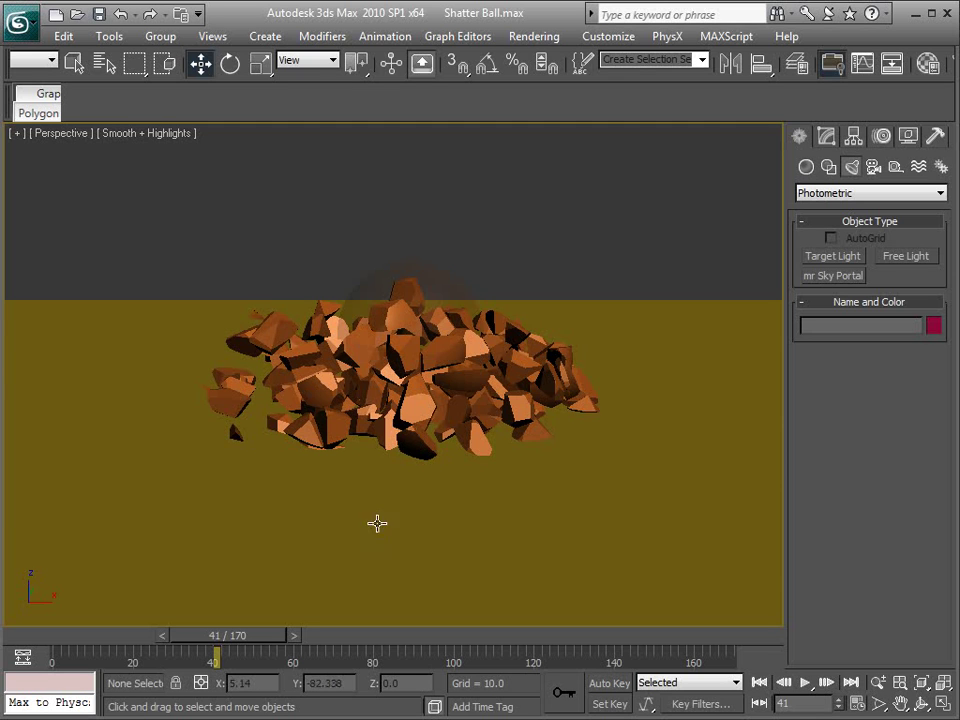
{"action": "left_click", "coordinate": [467, 240]}
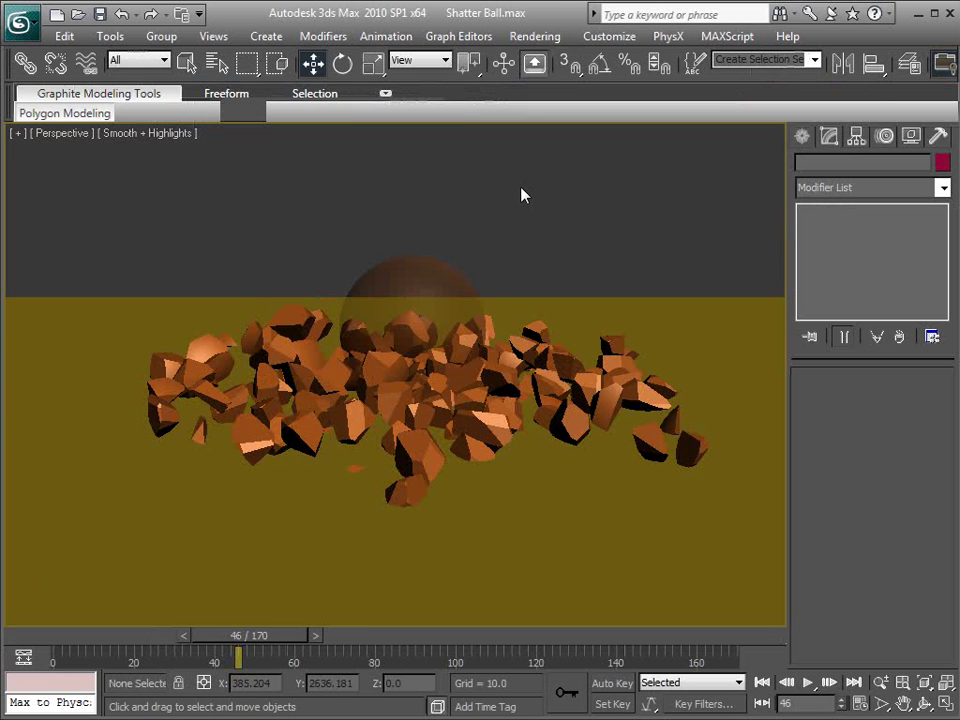
Create a new Standard Flow particle system in Particle View
{"action": "key", "text": "6"}
{"action": "left_click_drag", "start_coordinate": [596, 112], "coordinate": [329, 83]}
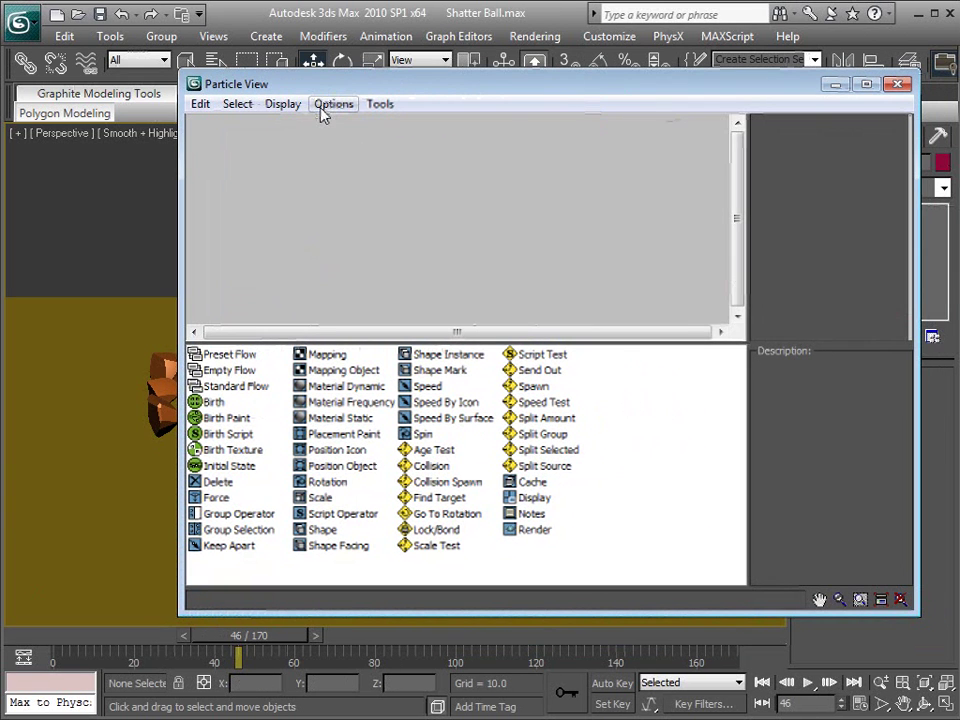
{"action": "right_click", "coordinate": [237, 176]}
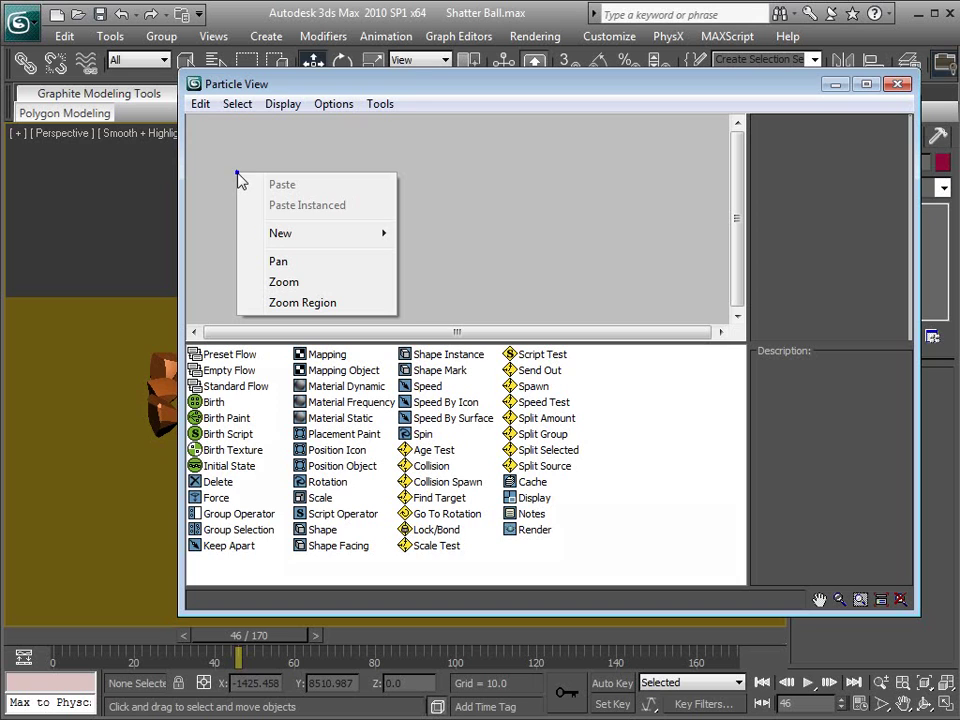
{"action": "left_click", "coordinate": [270, 236]}
{"action": "left_click", "coordinate": [474, 234]}
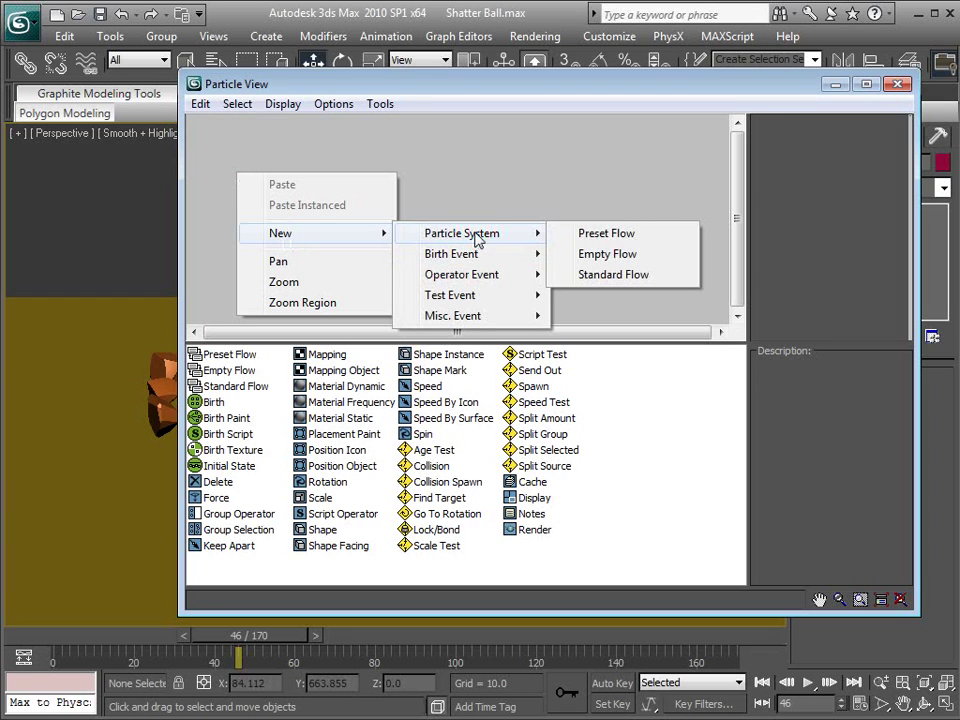
{"action": "left_click", "coordinate": [613, 274]}
Replace the Position Icon operator in Event 01 with a Position Object operator
{"action": "middle_click_drag", "start_coordinate": [354, 308], "coordinate": [352, 212]}
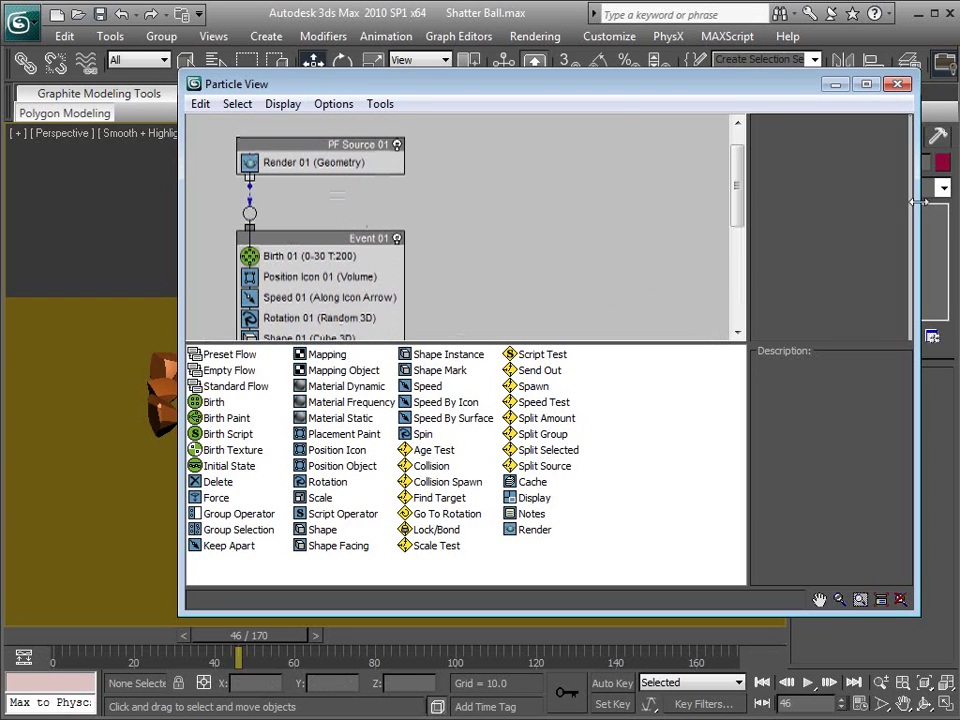
{"action": "left_click_drag", "start_coordinate": [917, 202], "coordinate": [783, 202]}
{"action": "left_click_drag", "start_coordinate": [295, 84], "coordinate": [584, 123]}
{"action": "middle_click_drag", "start_coordinate": [603, 319], "coordinate": [603, 273]}
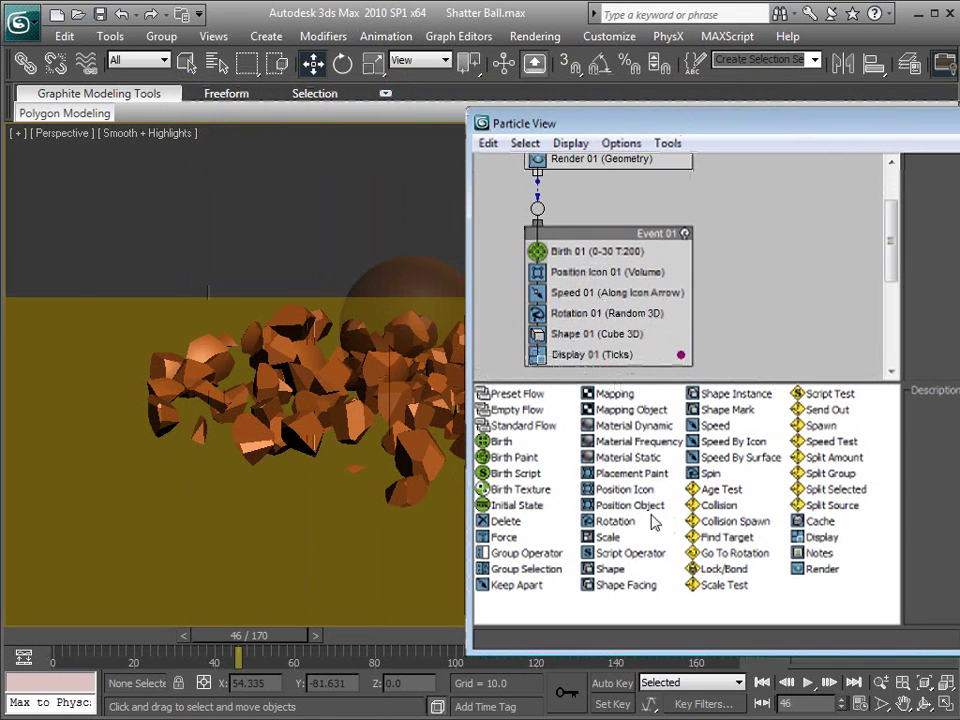
{"action": "left_click_drag", "start_coordinate": [622, 513], "coordinate": [592, 282]}
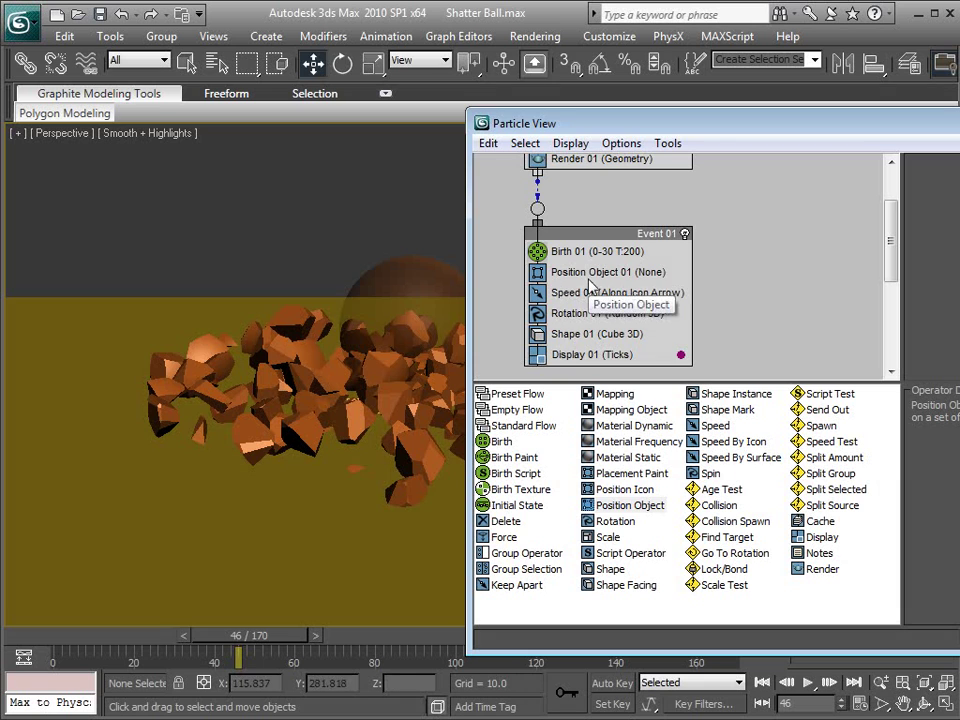
Add all the Sphere01_Dml_frag fragments as emitter objects of the Position Object 01 operator
{"action": "left_click", "coordinate": [587, 279]}
{"action": "left_click_drag", "start_coordinate": [700, 128], "coordinate": [524, 104]}
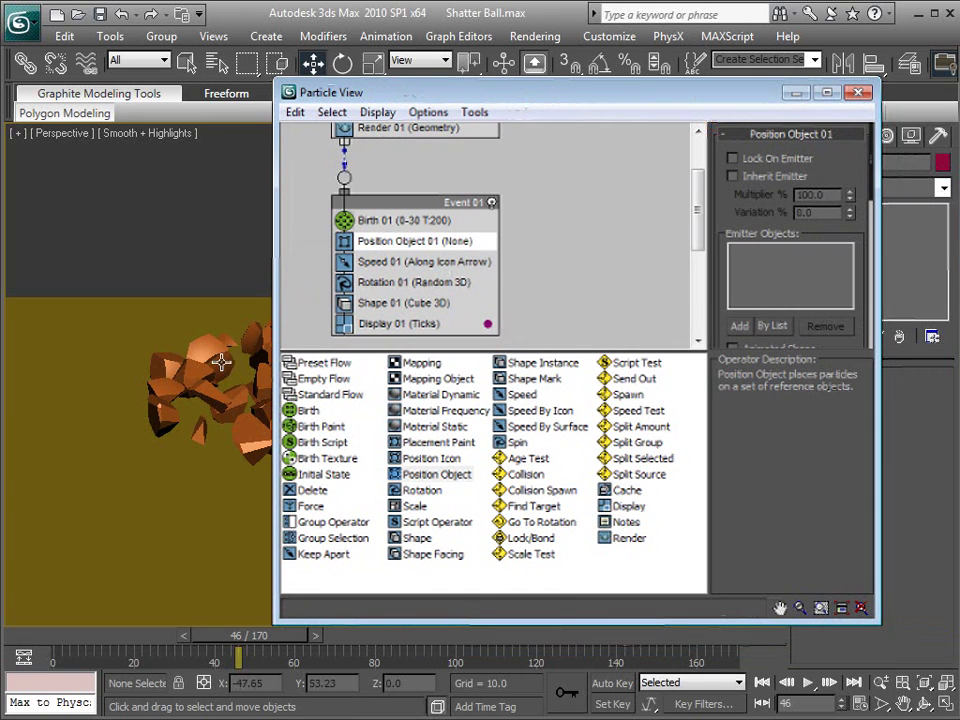
{"action": "scroll", "coordinate": [724, 262], "scroll_direction": "down", "scroll_amount": 2}
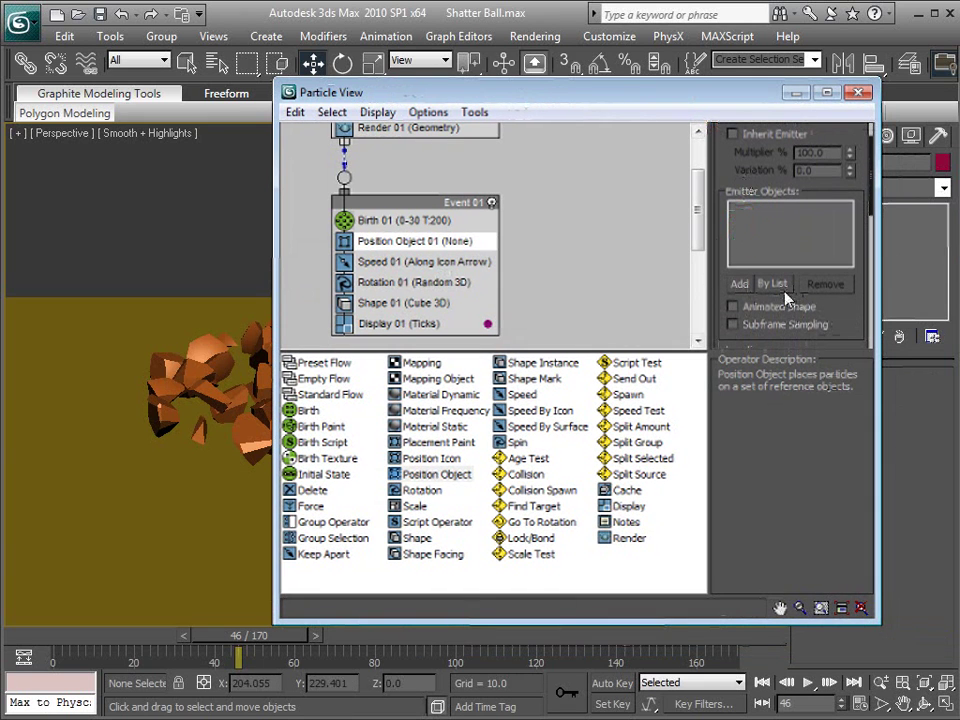
{"action": "left_click", "coordinate": [770, 285]}
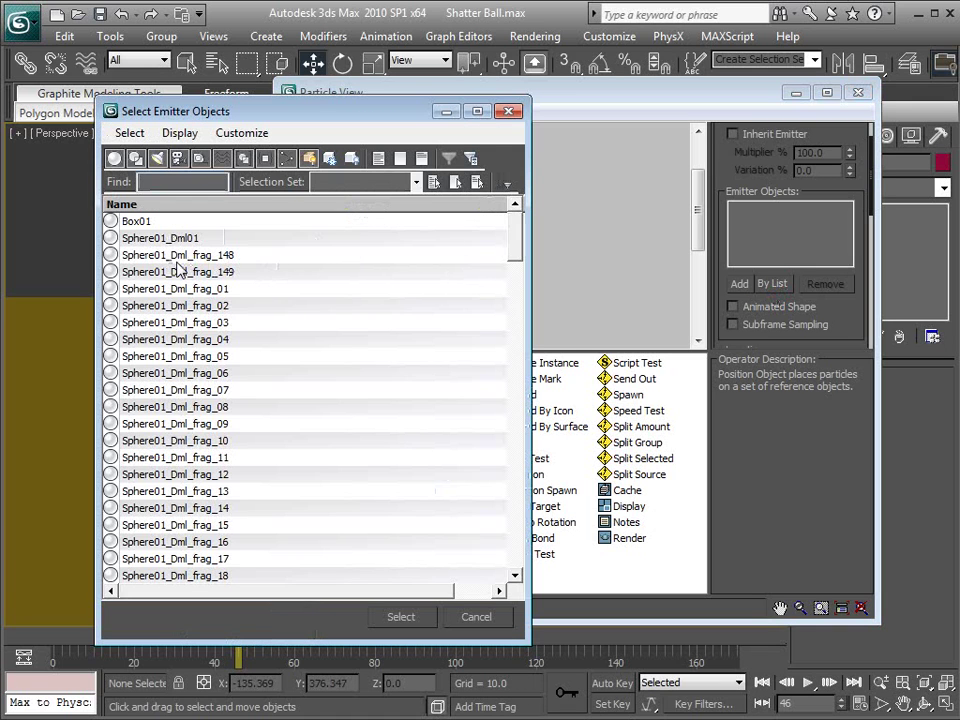
{"action": "left_click", "coordinate": [225, 257]}
{"action": "left_click_drag", "start_coordinate": [523, 240], "coordinate": [520, 568]}
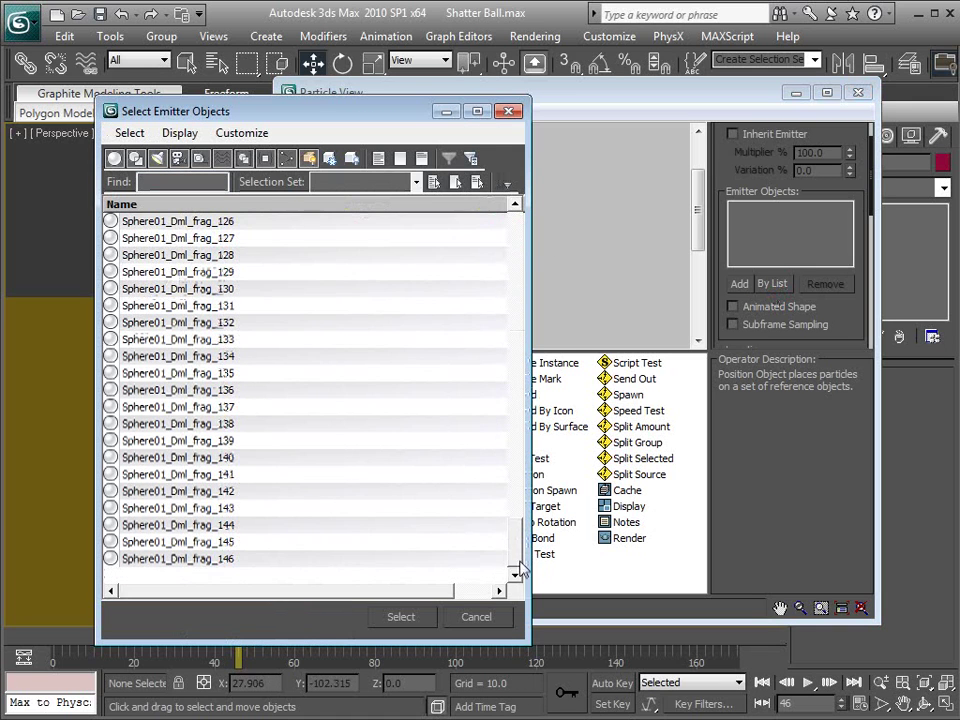
{"action": "left_click", "coordinate": [195, 560], "text": "shift"}
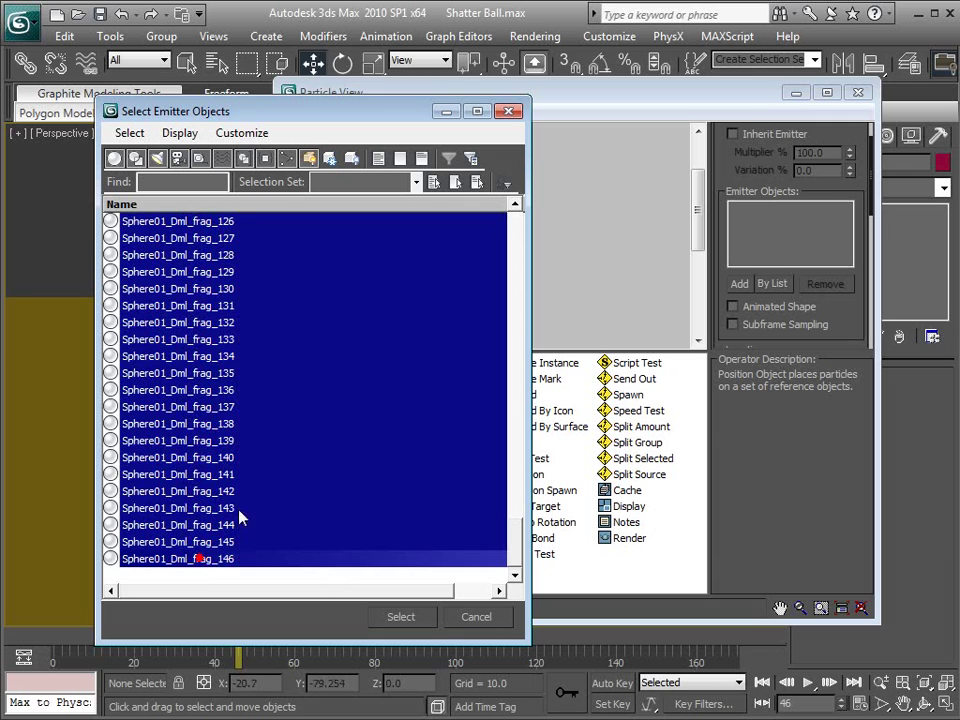
{"action": "left_click", "coordinate": [401, 617]}
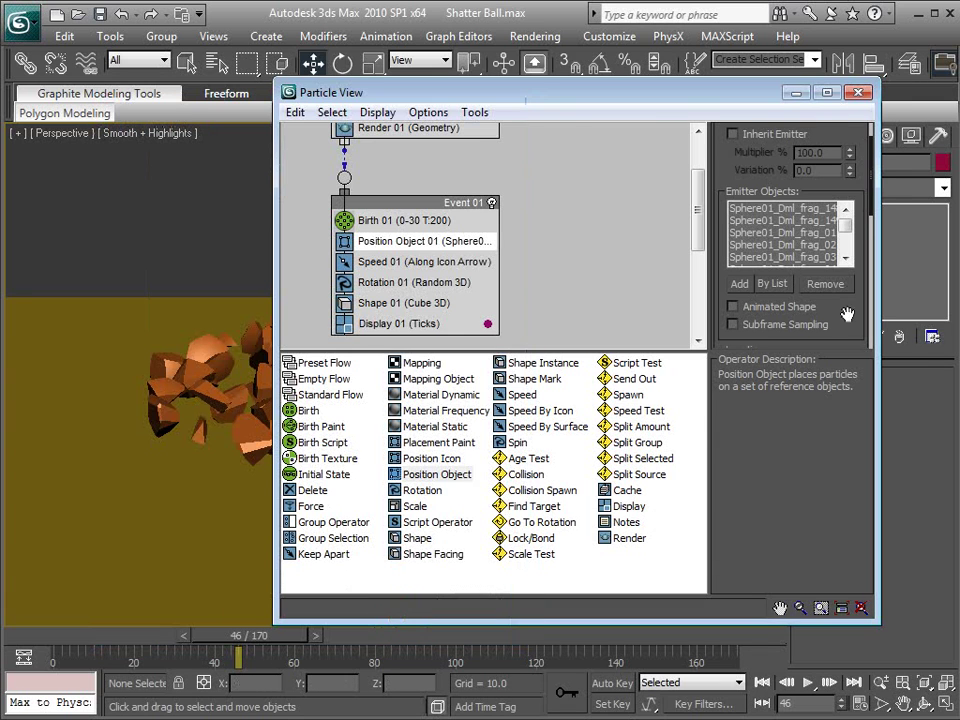
Enable Lock On Emitter for the Position Object 01 operator
{"action": "scroll", "coordinate": [852, 172], "scroll_direction": "up", "scroll_amount": 1}
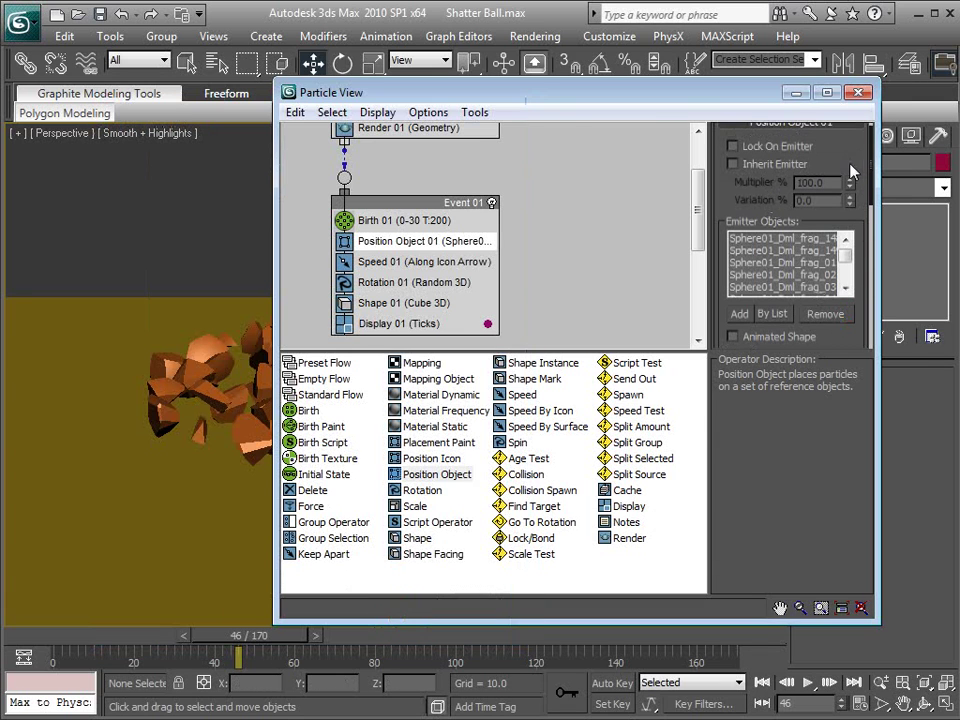
{"action": "left_click", "coordinate": [734, 147]}
{"action": "left_click_drag", "start_coordinate": [449, 94], "coordinate": [617, 104]}
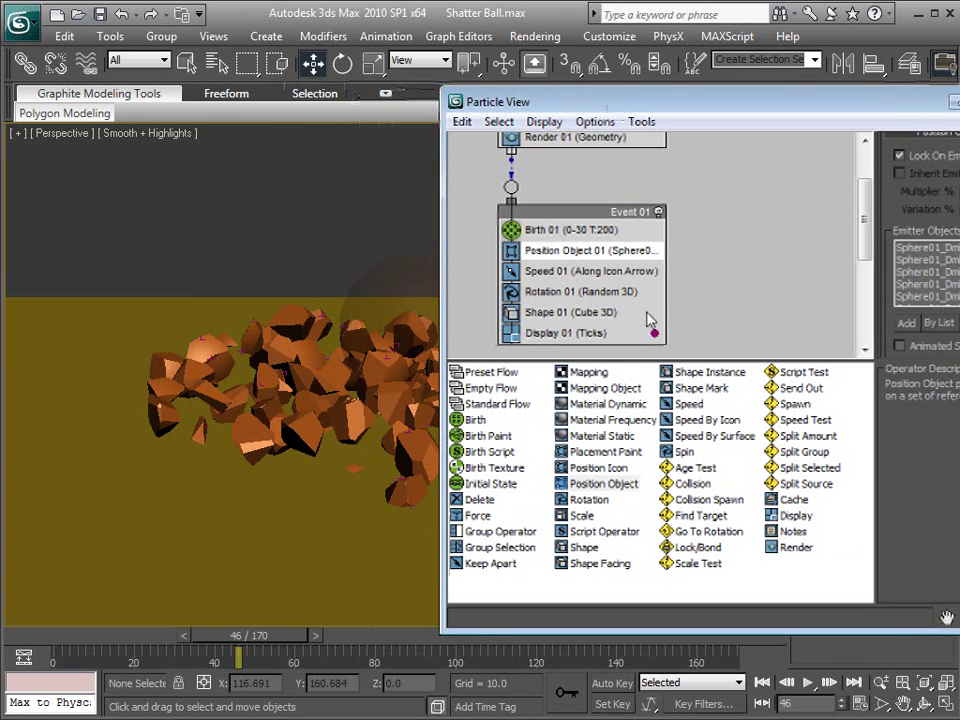
Change the particle colour of the Display 01 operator to yellow and check the particles on the fragments
{"action": "left_click", "coordinate": [654, 333]}
{"action": "left_click", "coordinate": [608, 178]}
{"action": "left_click_drag", "start_coordinate": [608, 178], "coordinate": [613, 178]}
{"action": "left_click_drag", "start_coordinate": [662, 210], "coordinate": [718, 210]}
{"action": "left_click", "coordinate": [688, 274]}
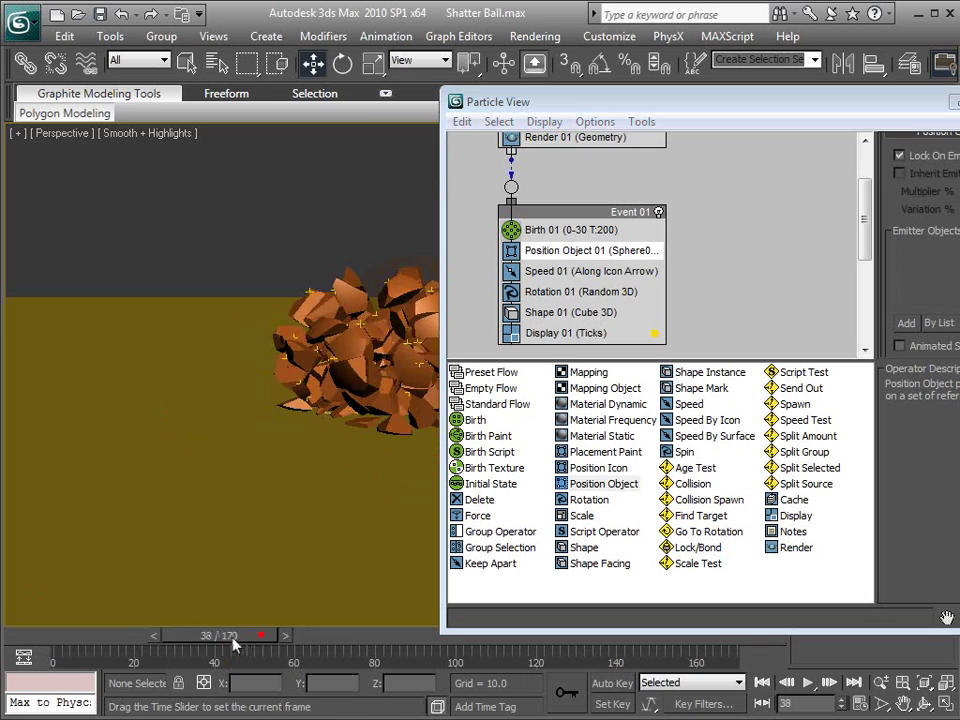
Set the Birth 01 operator's Emit Stop to 1 and its Amount to 500
{"action": "left_click", "coordinate": [553, 230]}
{"action": "left_click_drag", "start_coordinate": [670, 110], "coordinate": [551, 109]}
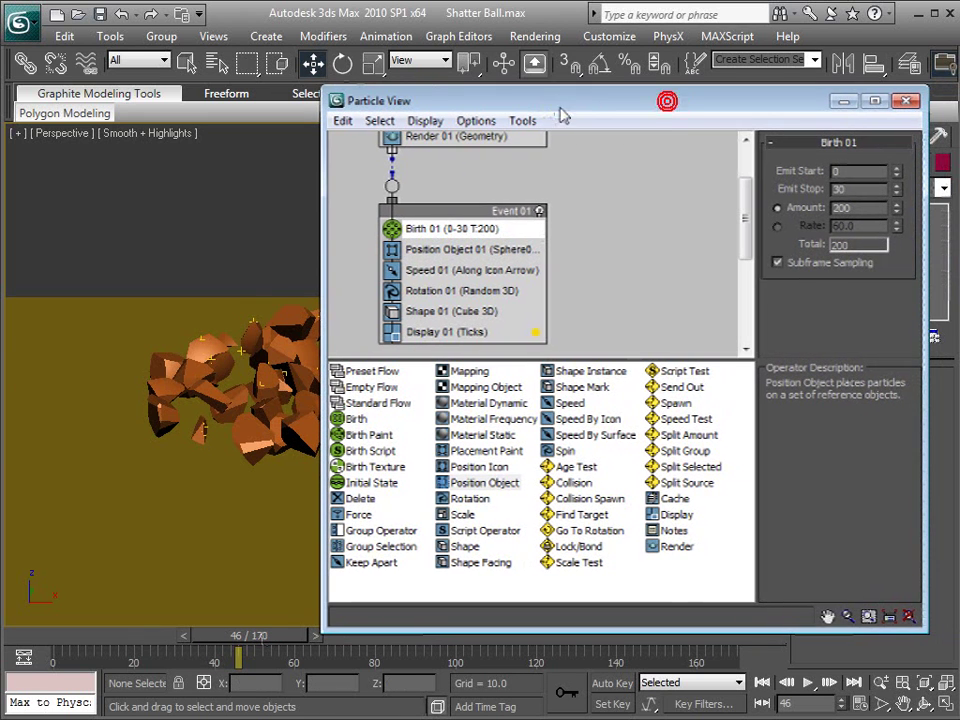
{"action": "type", "text": "1"}
{"action": "left_click", "coordinate": [862, 208]}
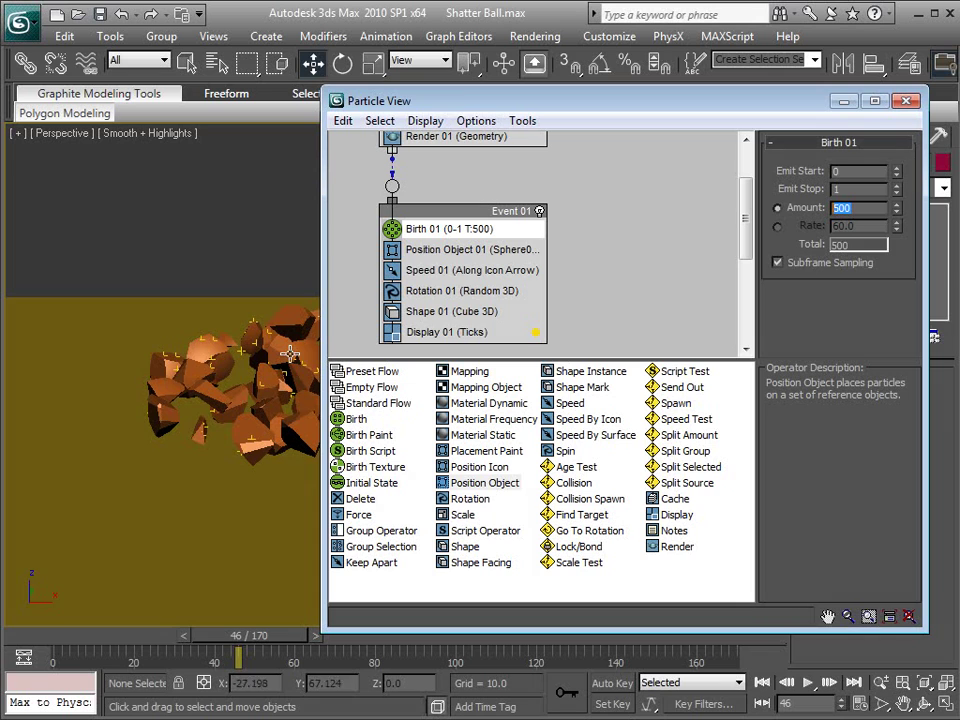
Delete the Speed 01, Rotation 01 and Shape 01 operators from Event 01
{"action": "scroll", "coordinate": [563, 243], "scroll_direction": "down", "scroll_amount": 1}
{"action": "left_click", "coordinate": [446, 240]}
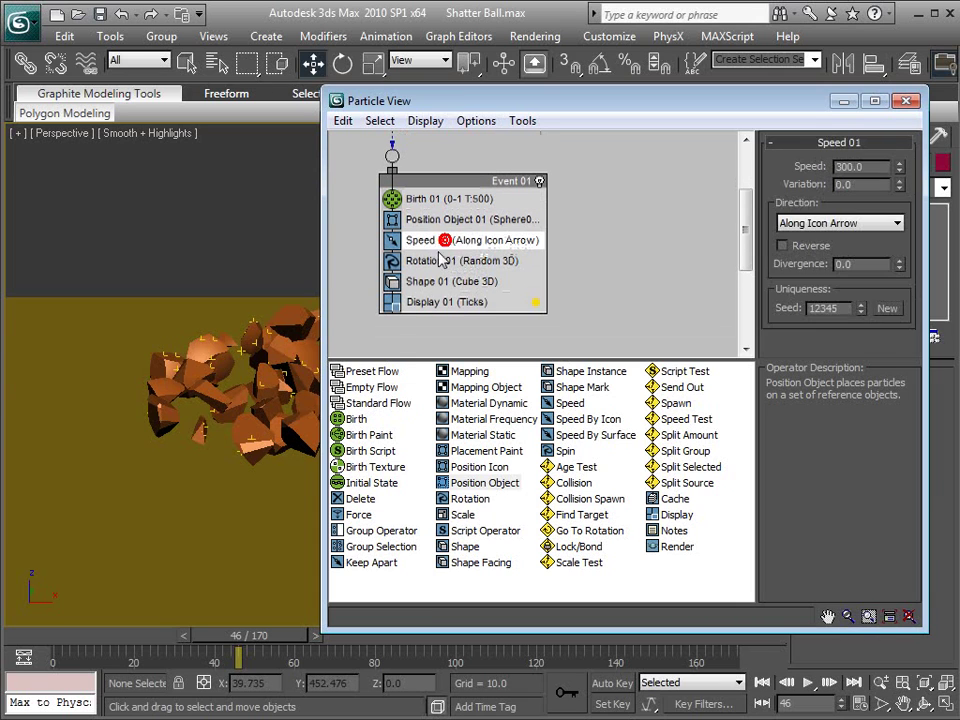
{"action": "left_click", "coordinate": [440, 260], "text": "ctrl"}
{"action": "left_click", "coordinate": [446, 282], "text": "ctrl"}
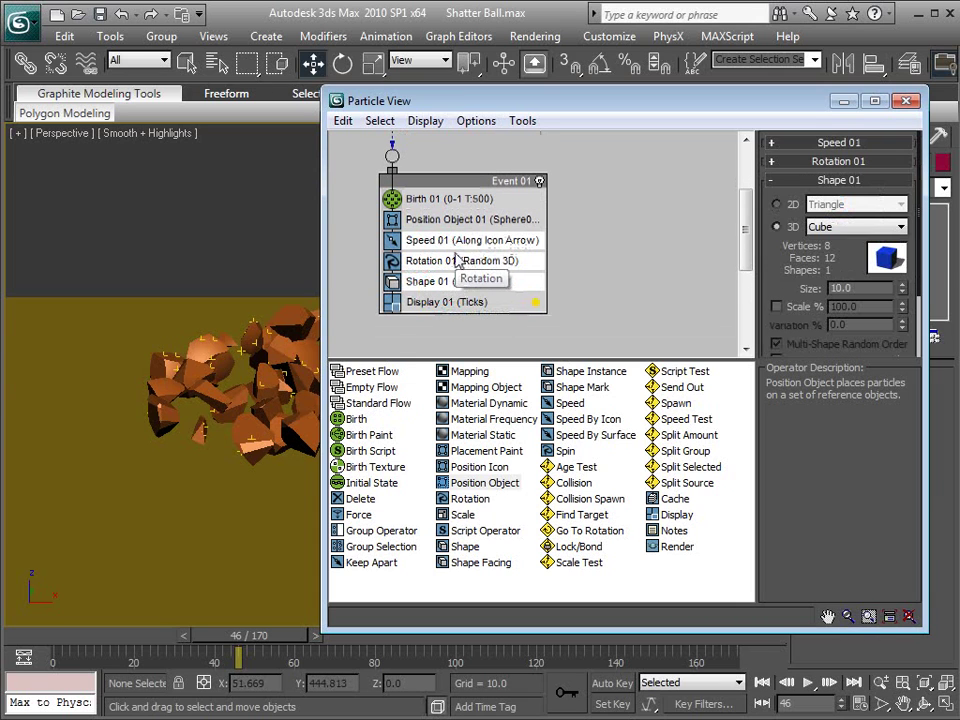
{"action": "key", "text": "Delete"}
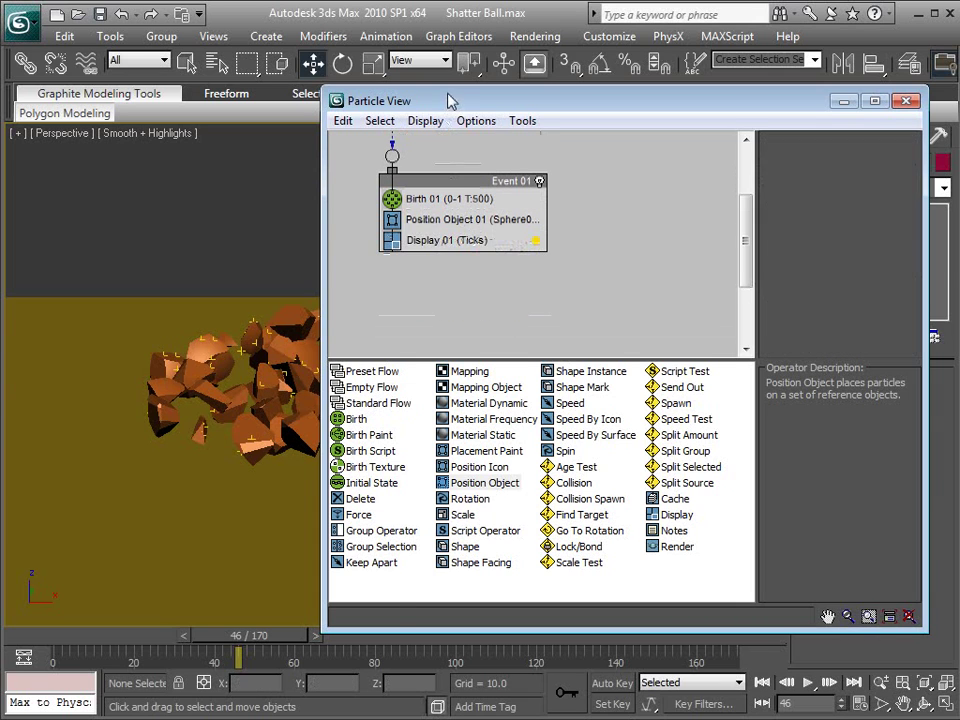
Add a Collision test to Event 01 between Position Object 01 and Display 01
{"action": "left_click_drag", "start_coordinate": [448, 99], "coordinate": [522, 90]}
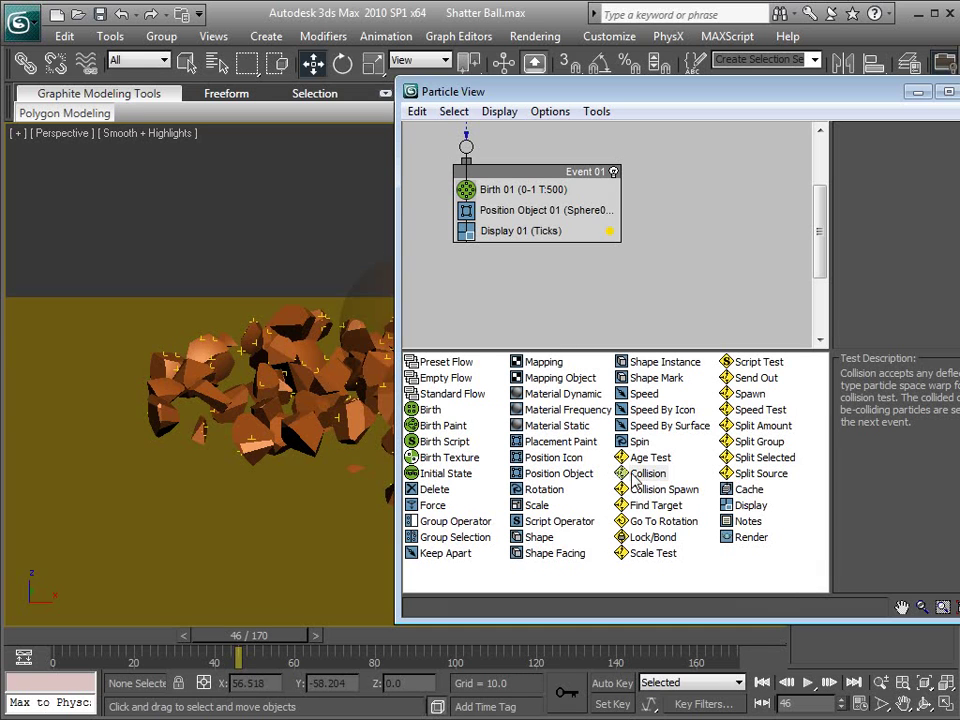
{"action": "left_click_drag", "start_coordinate": [598, 404], "coordinate": [503, 246]}
{"action": "left_click", "coordinate": [465, 232]}
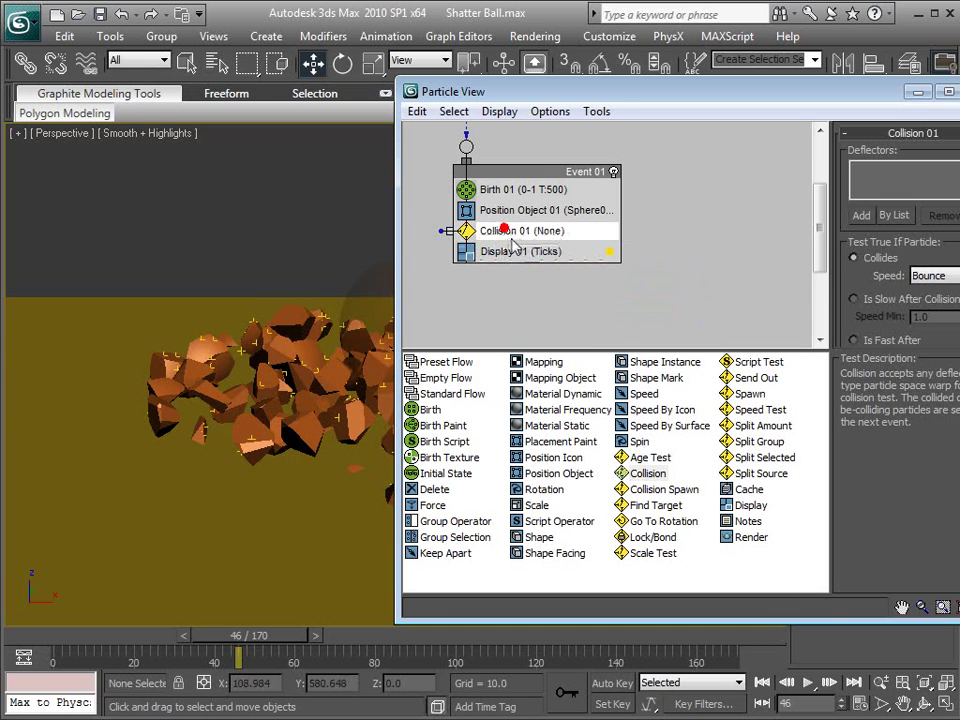
{"action": "left_click_drag", "start_coordinate": [621, 97], "coordinate": [387, 110]}
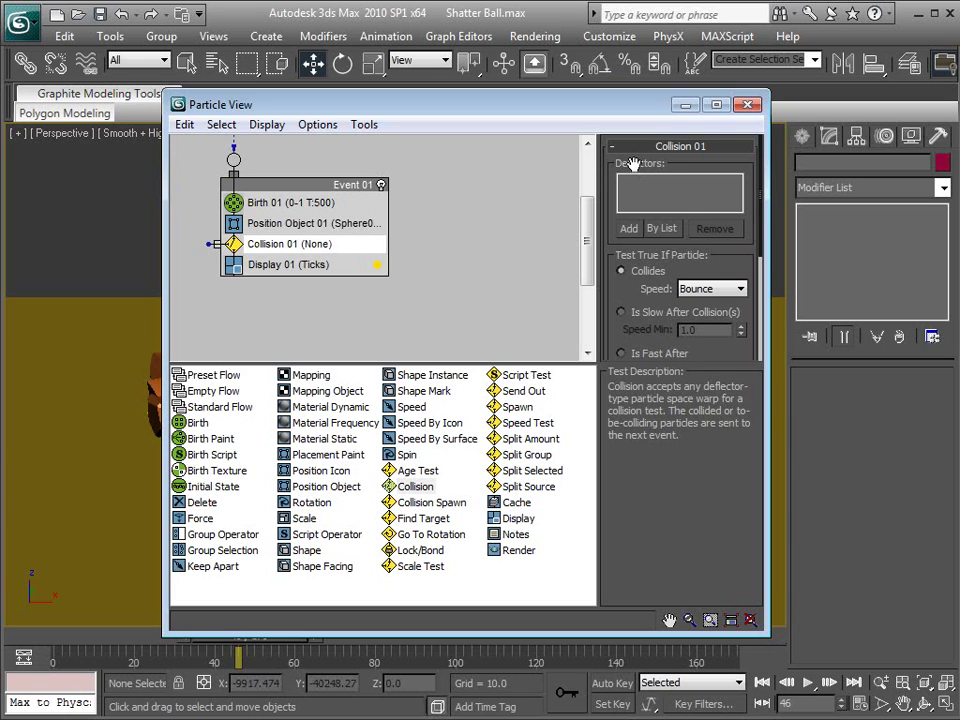
Create a Deflector space warp about 484 wide and 458 long that extends past the ground plane's edges
{"action": "key", "text": "6"}
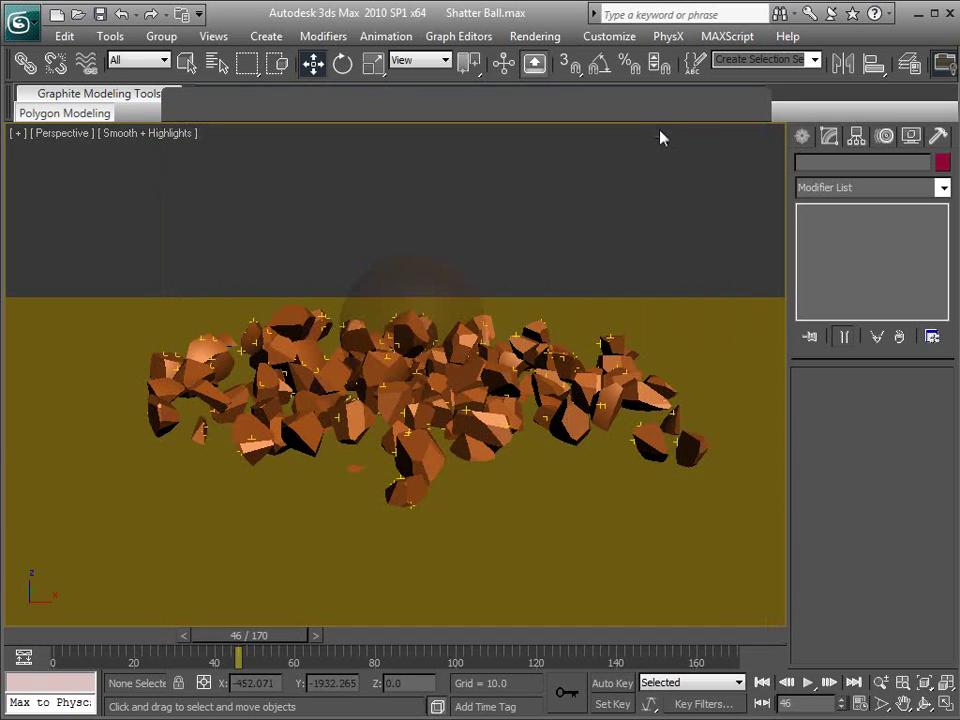
{"action": "left_click", "coordinate": [802, 136]}
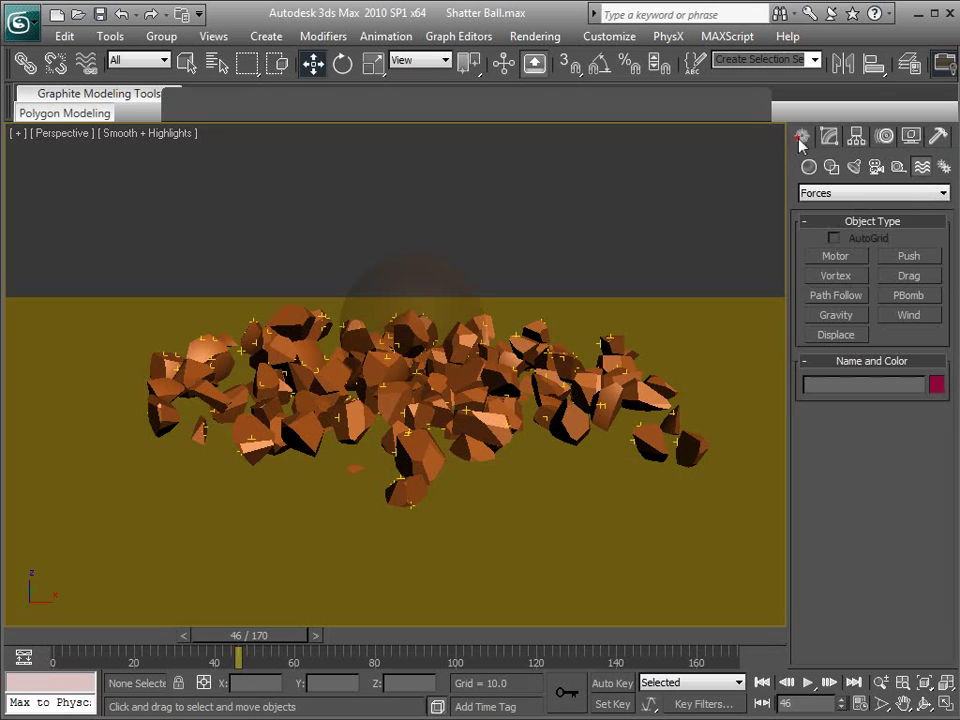
{"action": "left_click", "coordinate": [868, 193]}
{"action": "left_click", "coordinate": [868, 195]}
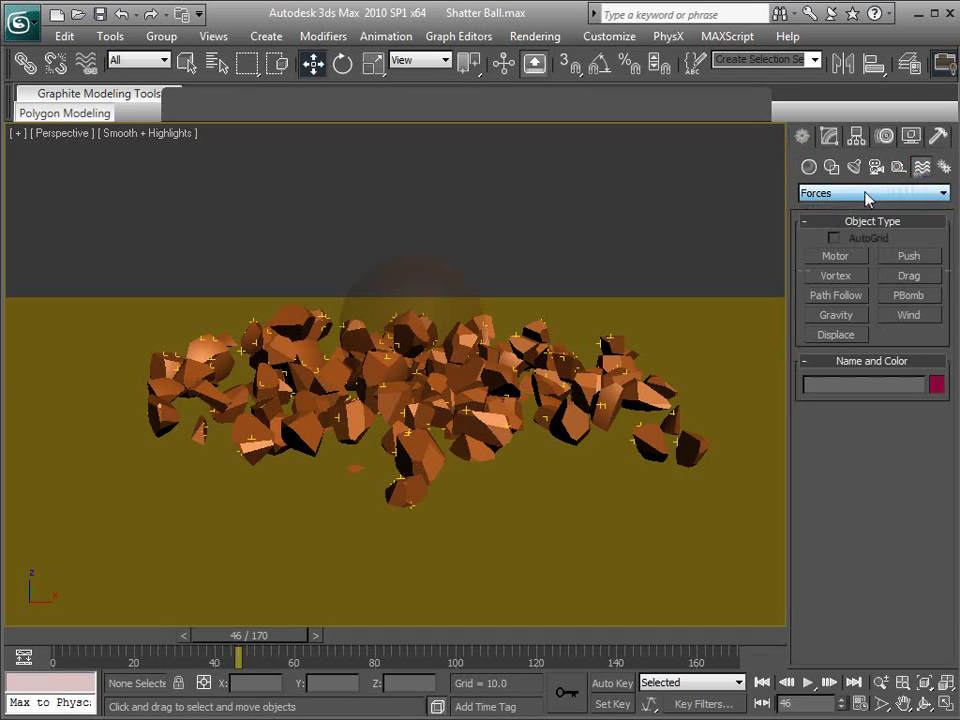
{"action": "left_click", "coordinate": [866, 193]}
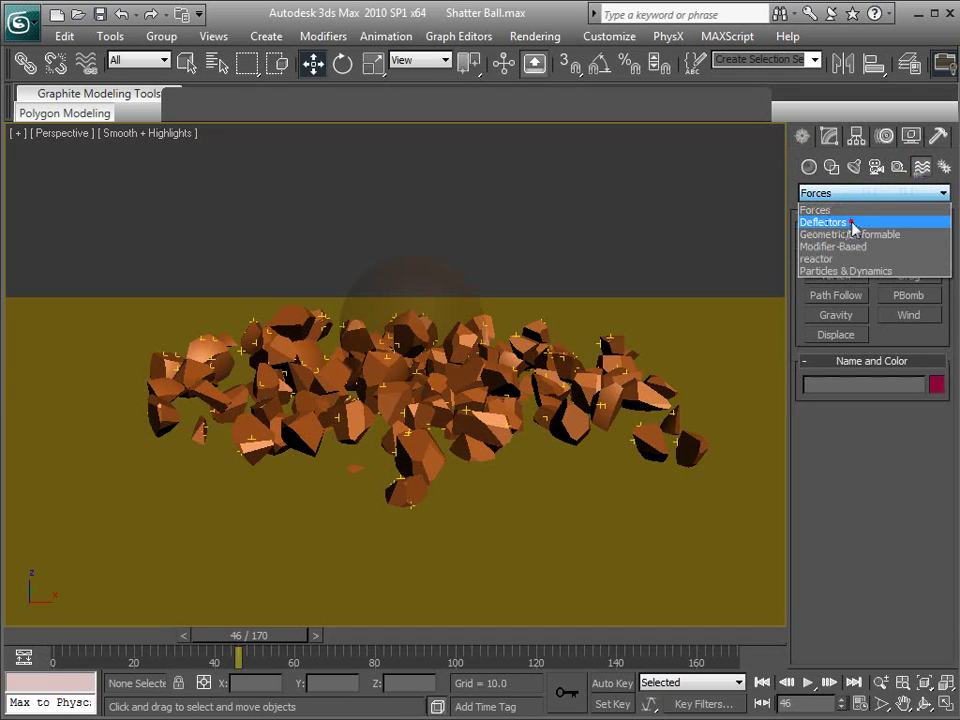
{"action": "left_click", "coordinate": [853, 222]}
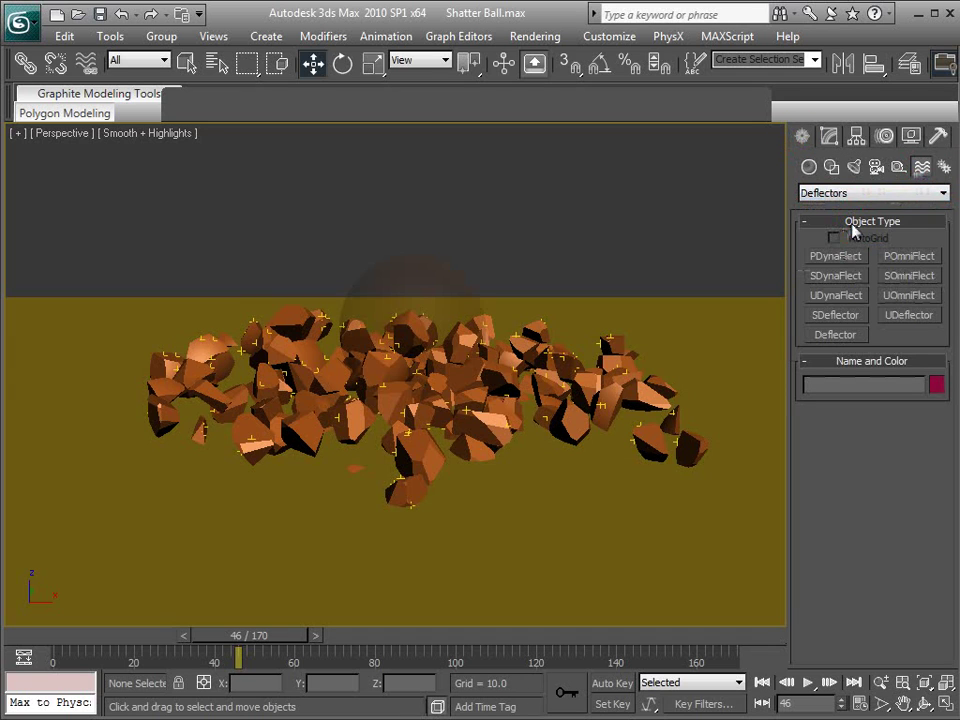
{"action": "left_click", "coordinate": [845, 340]}
{"action": "scroll", "coordinate": [409, 433], "scroll_direction": "down", "scroll_amount": 3}
{"action": "middle_click_drag", "start_coordinate": [409, 433], "coordinate": [439, 411], "text": "alt"}
{"action": "scroll", "coordinate": [429, 443], "scroll_direction": "down", "scroll_amount": 2}
{"action": "scroll", "coordinate": [422, 448], "scroll_direction": "down", "scroll_amount": 2}
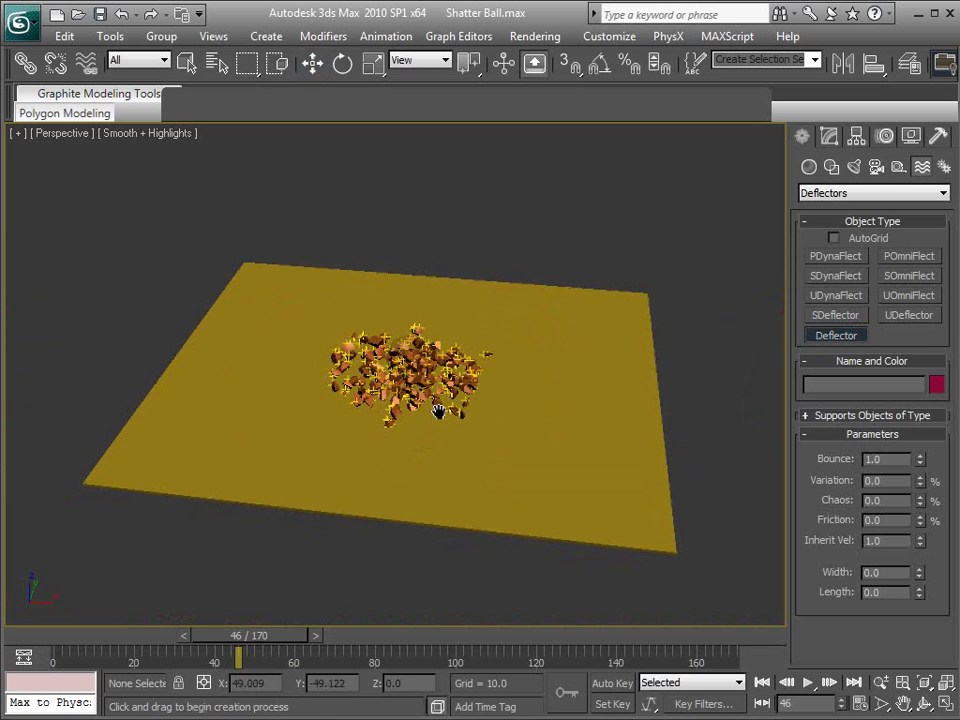
{"action": "left_click_drag", "start_coordinate": [231, 247], "coordinate": [697, 572]}
Set the deflector's Bounce to 0.0 and rename it Activate
{"action": "left_click", "coordinate": [898, 459]}
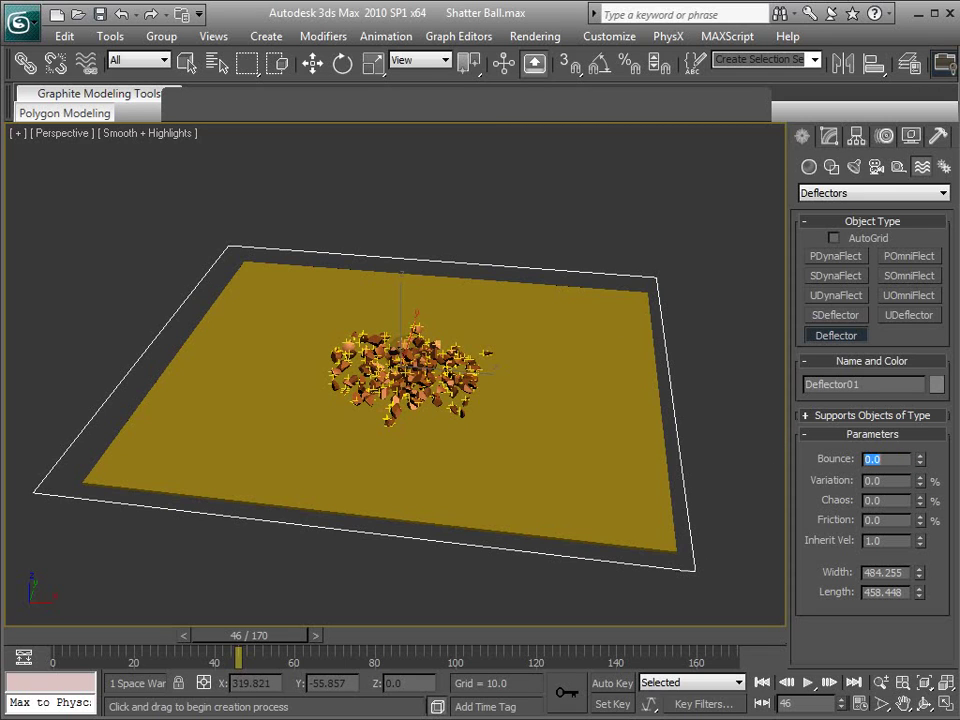
{"action": "left_click", "coordinate": [826, 138]}
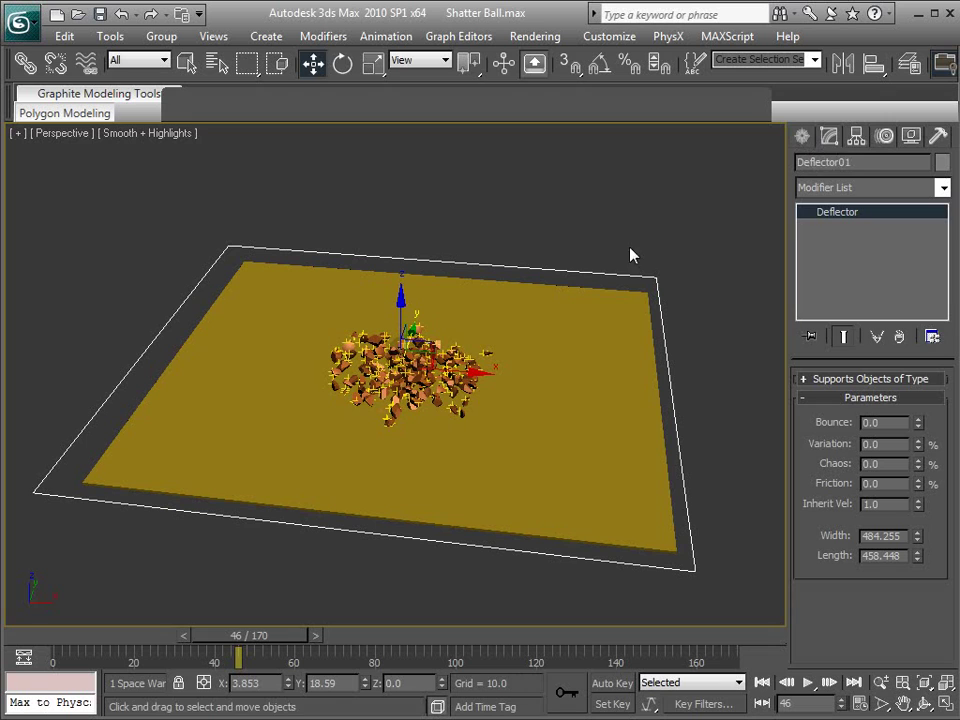
{"action": "left_click_drag", "start_coordinate": [881, 162], "coordinate": [744, 169]}
{"action": "type", "text": "Activate"}
{"action": "middle_click_drag", "start_coordinate": [397, 424], "coordinate": [489, 300], "text": "alt"}
{"action": "right_click", "coordinate": [489, 300]}
{"action": "left_click", "coordinate": [514, 315]}
{"action": "left_click", "coordinate": [490, 306]}
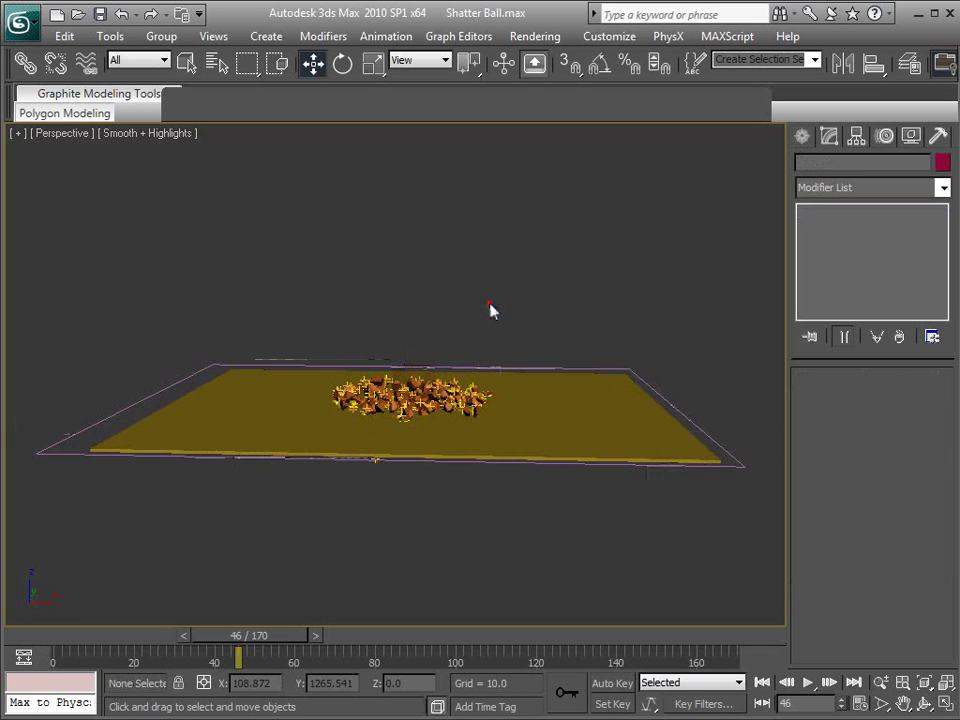
Assign the Activate deflector to the Collision 01 test in Particle View
{"action": "key", "text": "6"}
{"action": "middle_click_drag", "start_coordinate": [320, 304], "coordinate": [400, 240]}
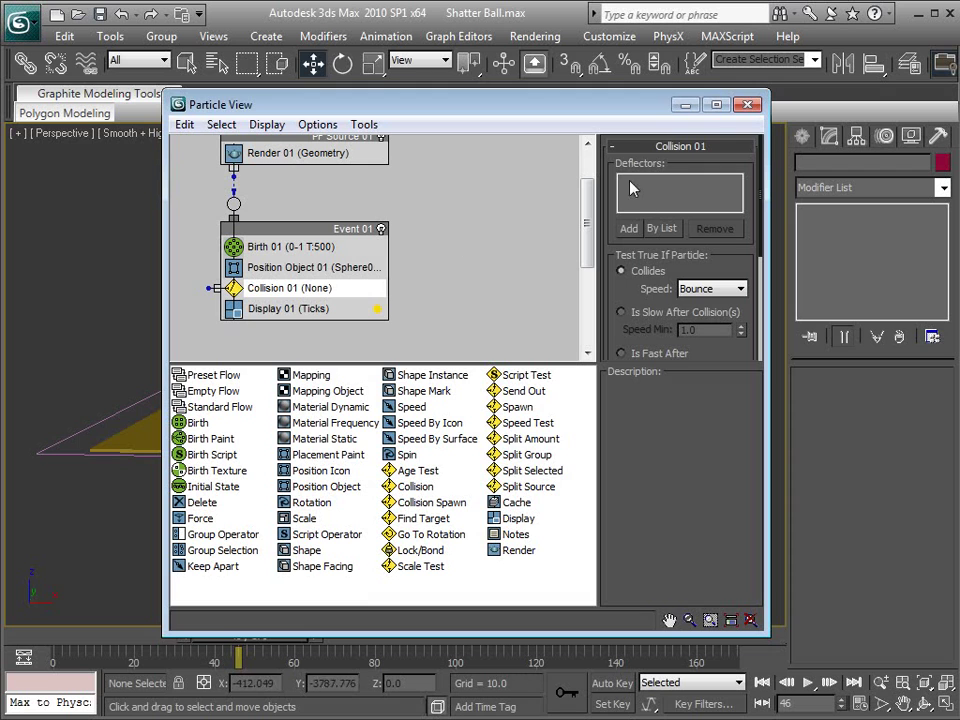
{"action": "left_click", "coordinate": [661, 228]}
{"action": "left_click", "coordinate": [145, 221]}
{"action": "left_click", "coordinate": [401, 616]}
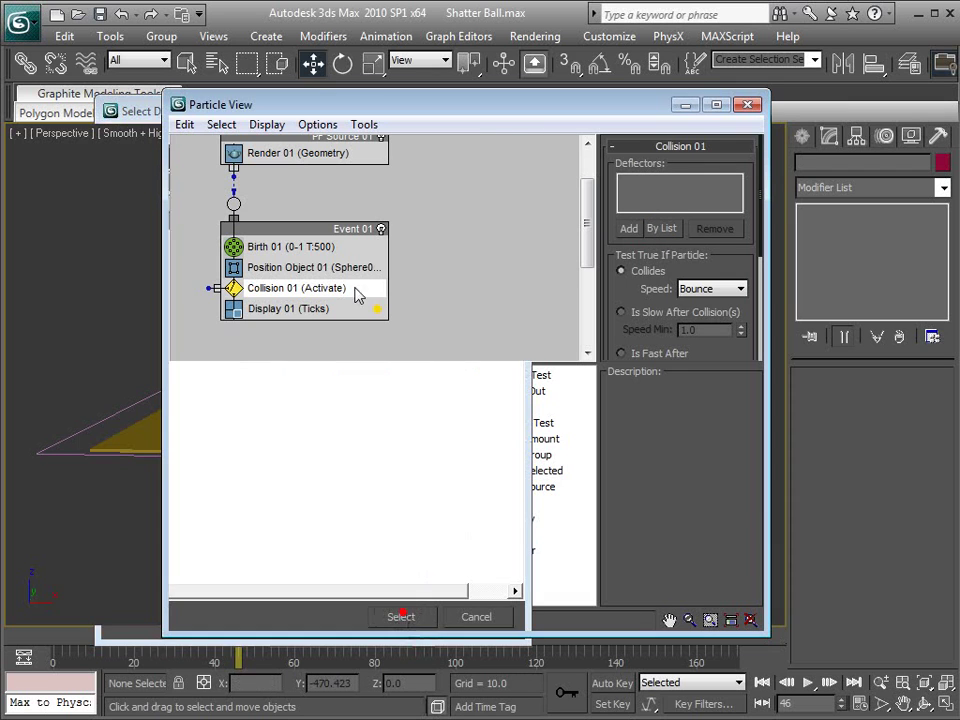
Reposition the PF Source 01 and Event 01 nodes together in the particle diagram
{"action": "left_click_drag", "start_coordinate": [350, 104], "coordinate": [443, 144]}
{"action": "scroll", "coordinate": [448, 300], "scroll_direction": "up", "scroll_amount": 1}
{"action": "left_click_drag", "start_coordinate": [473, 202], "coordinate": [527, 290]}
{"action": "left_click", "coordinate": [421, 278]}
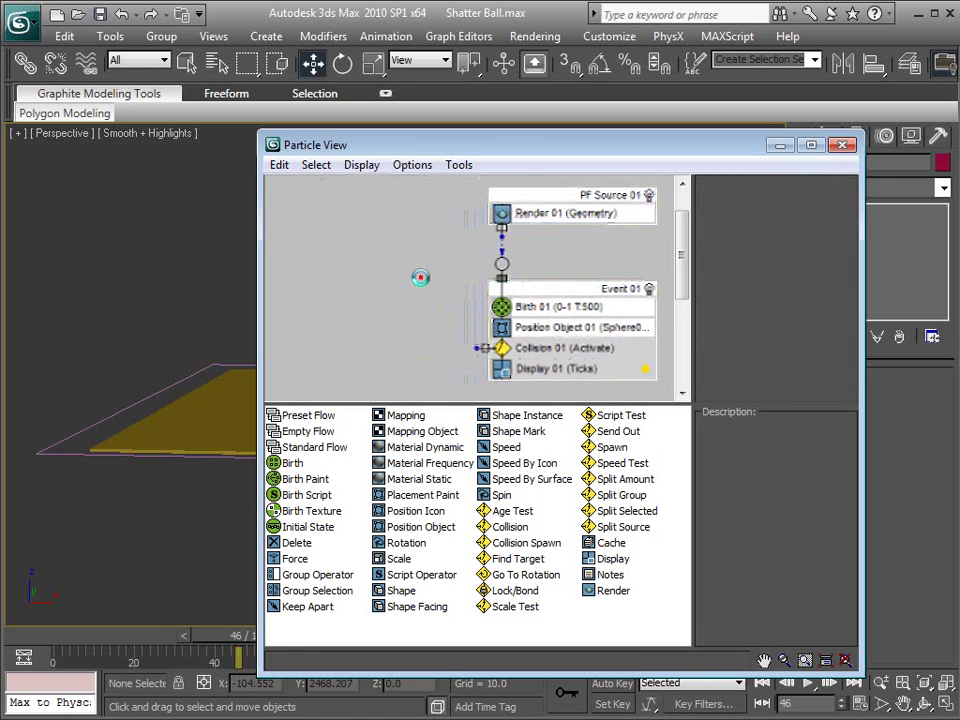
Raise the Activate deflector slightly above the ground plane in the Front view, to about Z 1.478, at frame 36
{"action": "key", "text": "6"}
{"action": "key", "text": "alt+w"}
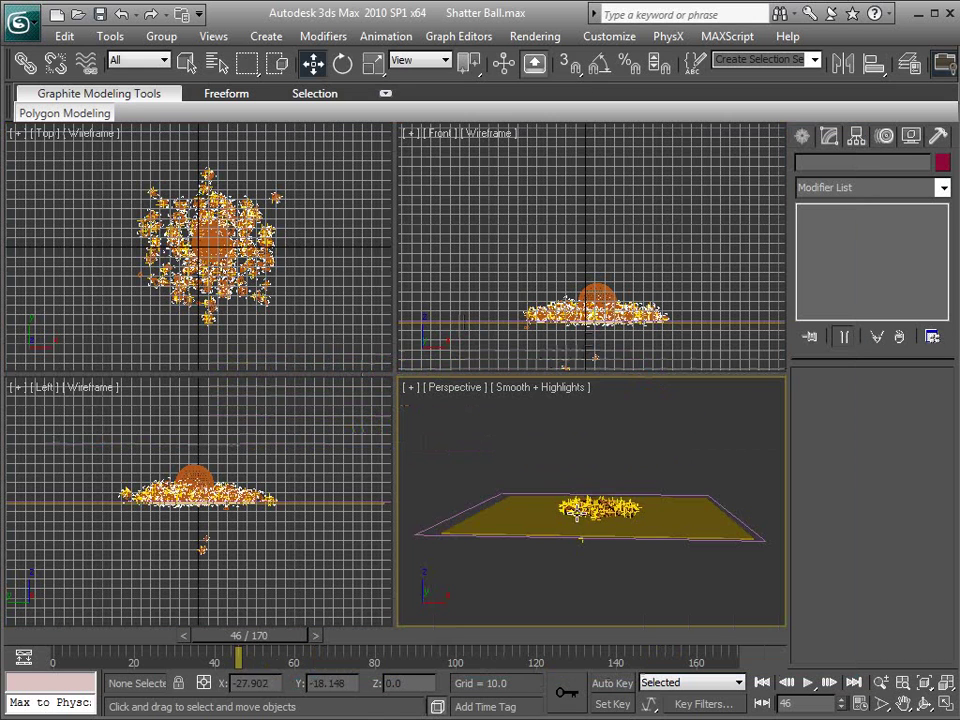
{"action": "middle_click_drag", "start_coordinate": [575, 512], "coordinate": [503, 462], "text": "alt"}
{"action": "scroll", "coordinate": [617, 290], "scroll_direction": "up", "scroll_amount": 5}
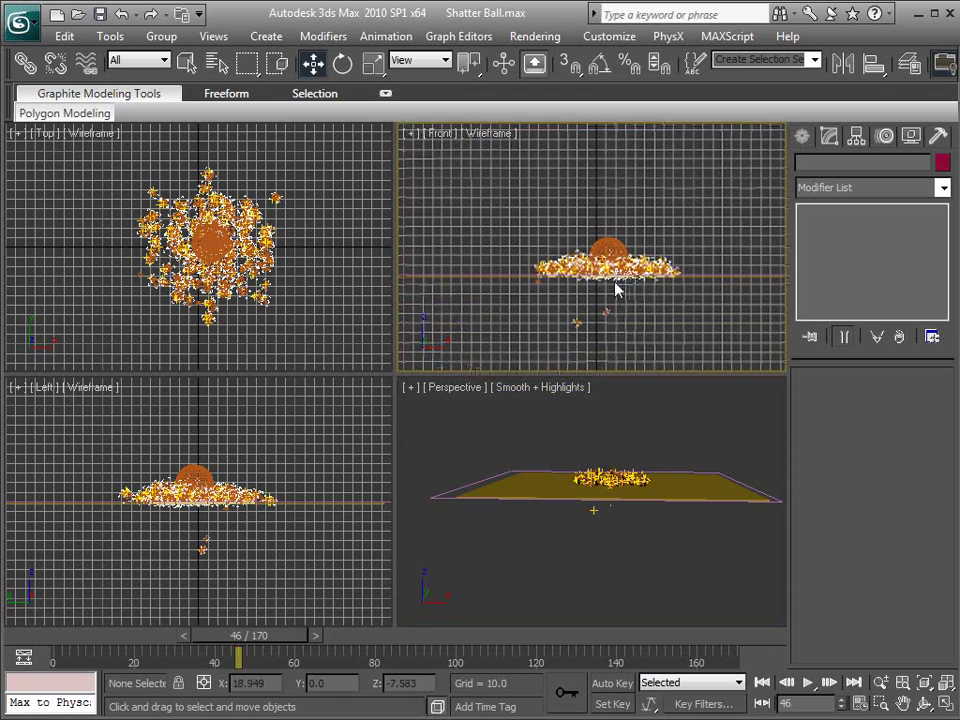
{"action": "scroll", "coordinate": [610, 270], "scroll_direction": "up", "scroll_amount": 2}
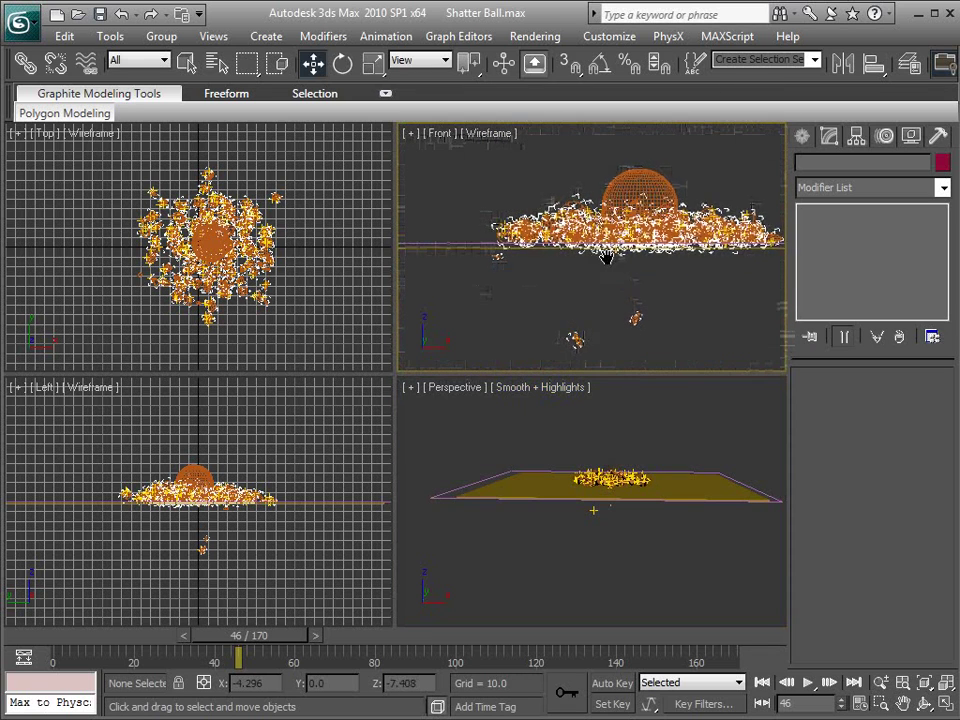
{"action": "key", "text": "alt+w"}
{"action": "scroll", "coordinate": [493, 321], "scroll_direction": "up", "scroll_amount": 3}
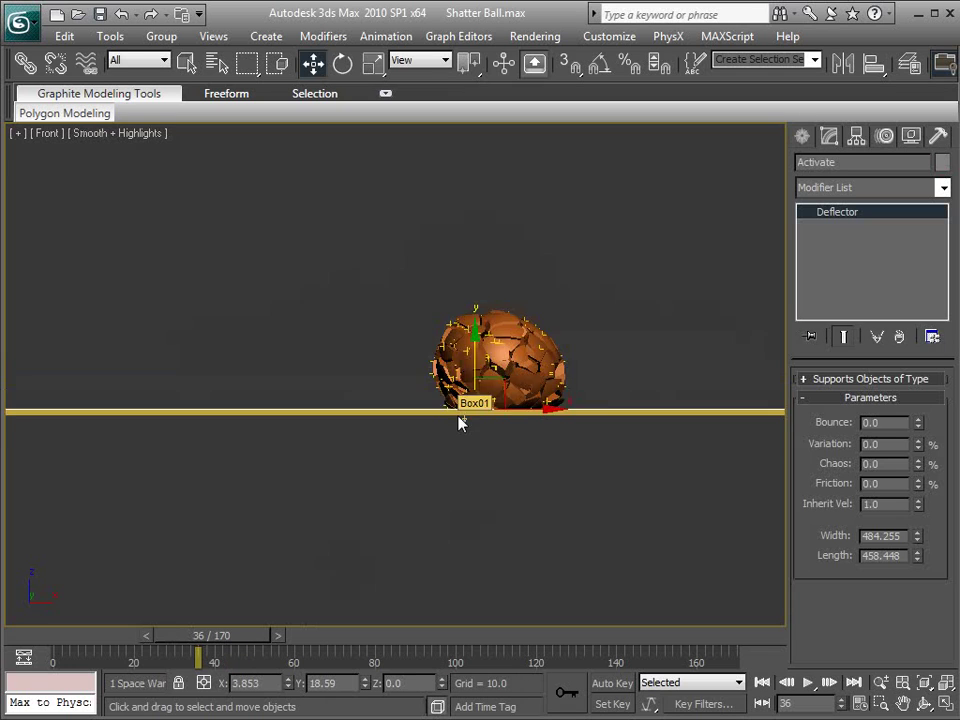
{"action": "scroll", "coordinate": [452, 445], "scroll_direction": "up", "scroll_amount": 3}
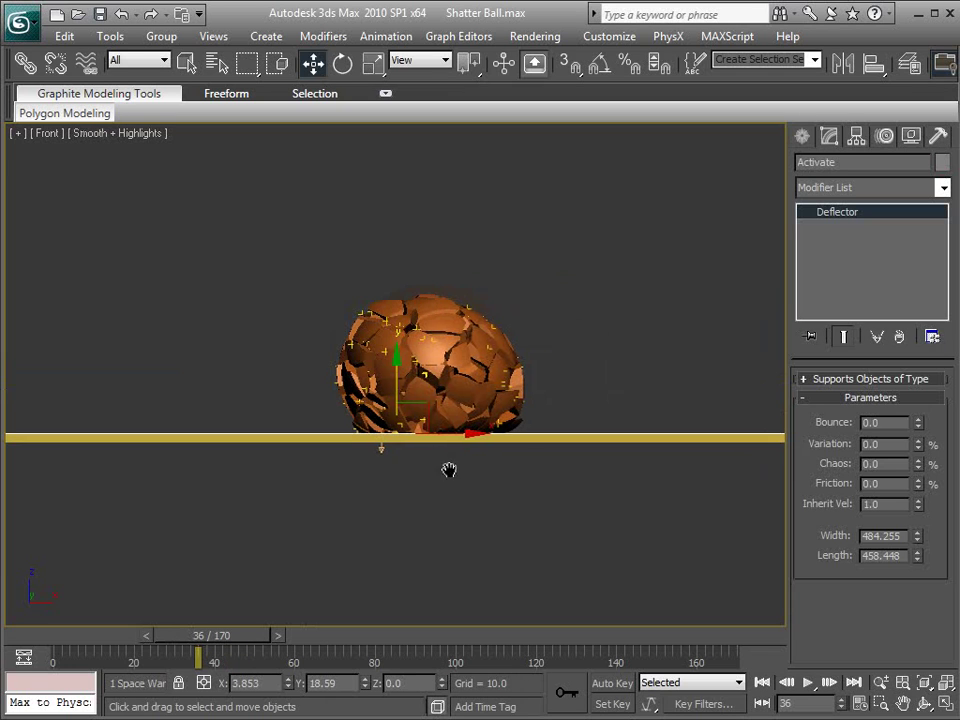
{"action": "left_click_drag", "start_coordinate": [397, 390], "coordinate": [396, 381]}
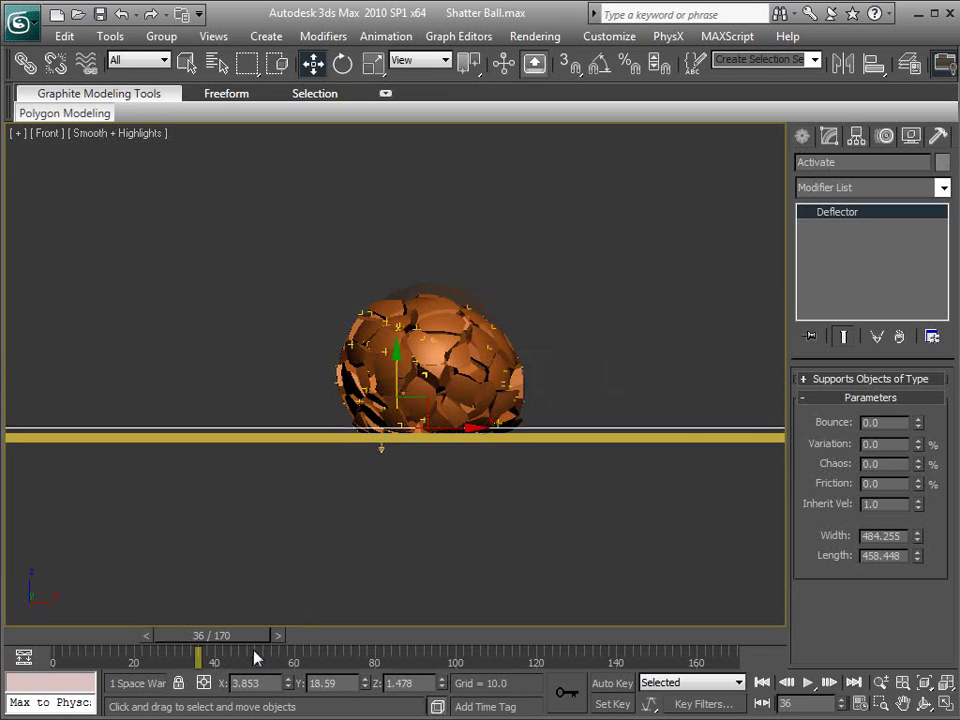
With Auto Key on, keyframe the Activate deflector to start at frame 34 and rise to about Z 30.618 at frame 38
{"action": "left_click_drag", "start_coordinate": [157, 640], "coordinate": [142, 640]}
{"action": "left_click", "coordinate": [141, 636]}
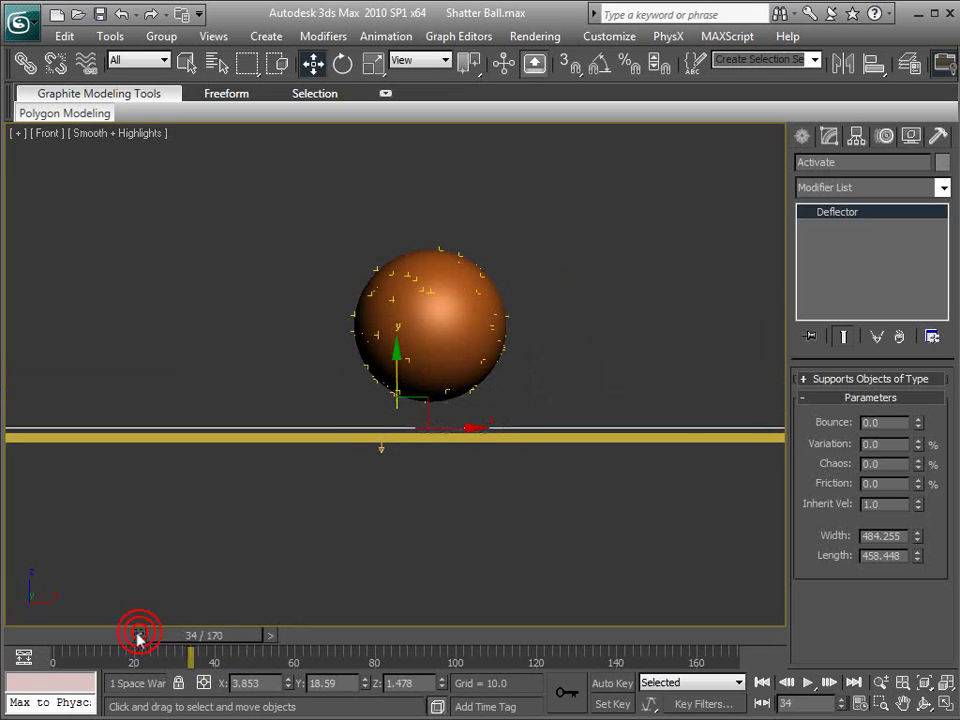
{"action": "left_click", "coordinate": [566, 692]}
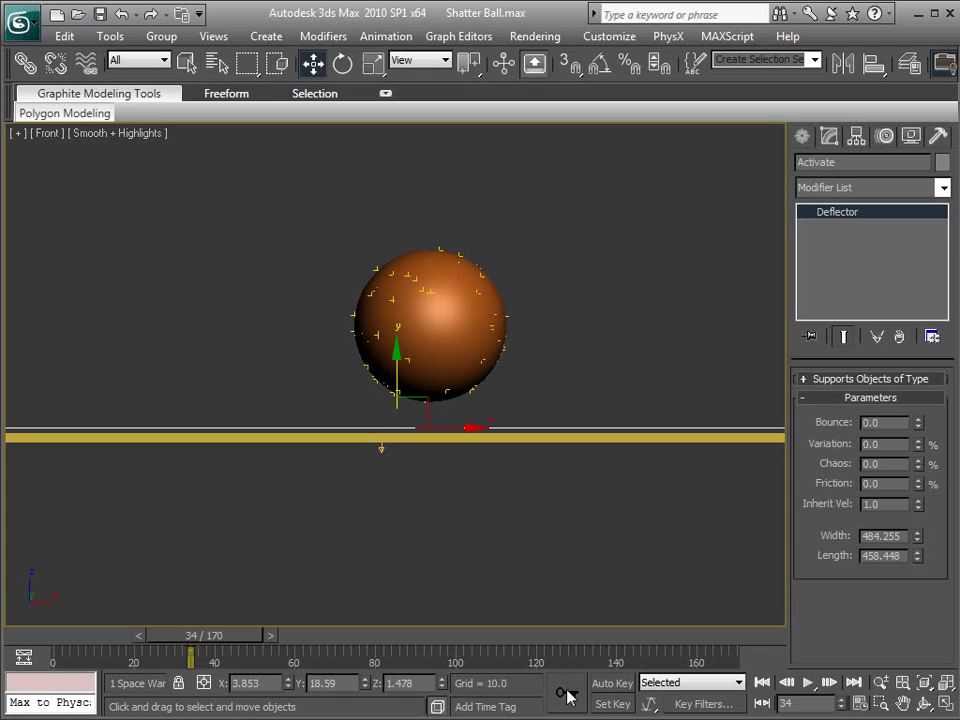
{"action": "left_click", "coordinate": [610, 684]}
{"action": "left_click_drag", "start_coordinate": [237, 636], "coordinate": [251, 636]}
{"action": "right_click", "coordinate": [410, 402]}
{"action": "left_click", "coordinate": [428, 414]}
{"action": "left_click_drag", "start_coordinate": [386, 378], "coordinate": [385, 282]}
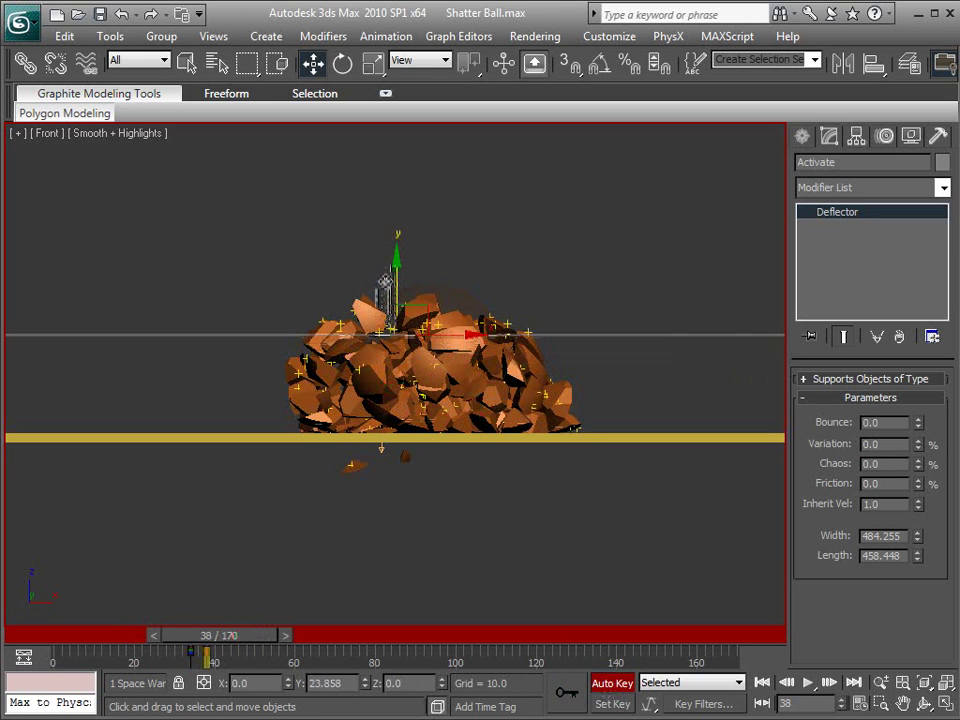
{"action": "mouse_move", "coordinate": [260, 636]}
{"action": "left_mouse_down"}
{"action": "mouse_move", "coordinate": [240, 636]}
{"action": "mouse_move", "coordinate": [257, 636]}
{"action": "left_mouse_up"}
{"action": "left_click_drag", "start_coordinate": [396, 283], "coordinate": [392, 262]}
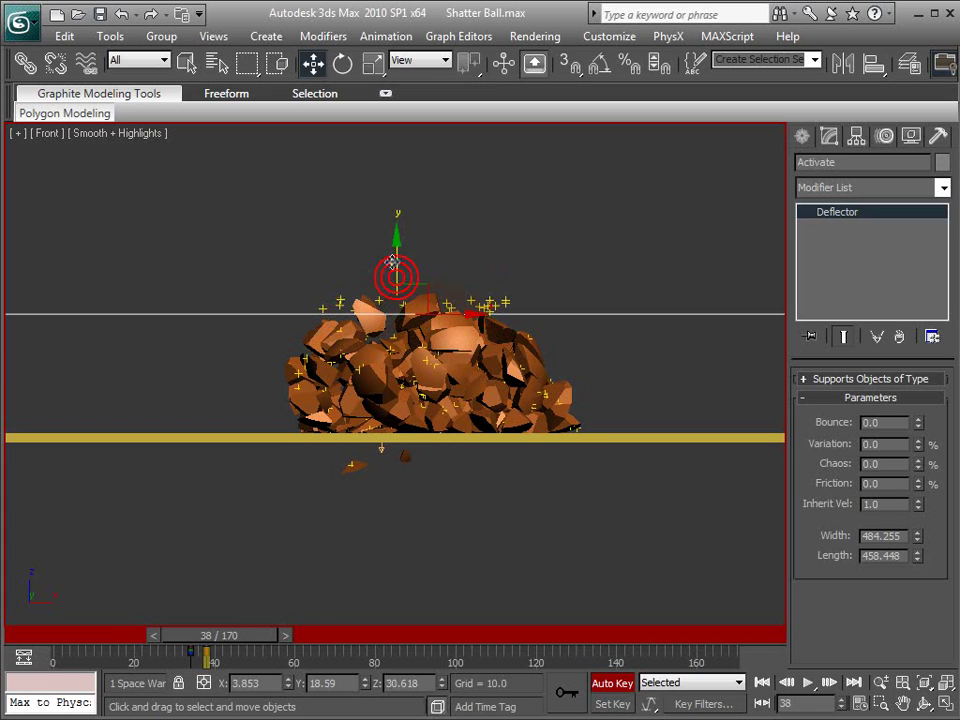
Move the deflector's end key to frame 40, turn off Auto Key and return to the four-viewport layout with Perspective active
{"action": "left_click", "coordinate": [208, 656]}
{"action": "left_click_drag", "start_coordinate": [208, 656], "coordinate": [215, 656]}
{"action": "left_click_drag", "start_coordinate": [224, 636], "coordinate": [235, 636]}
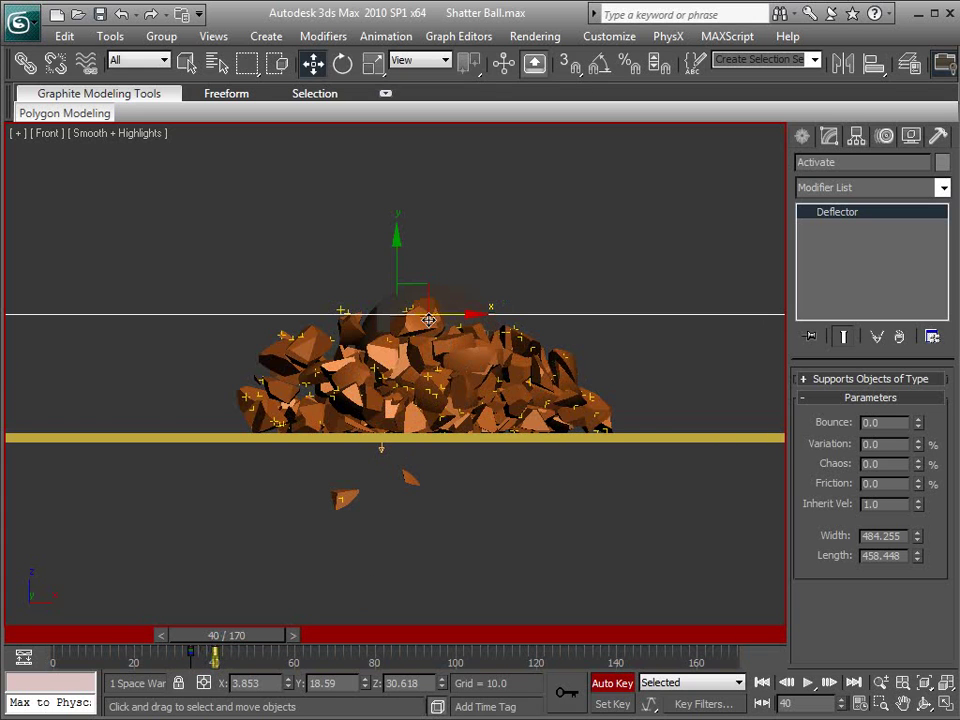
{"action": "left_click", "coordinate": [508, 211]}
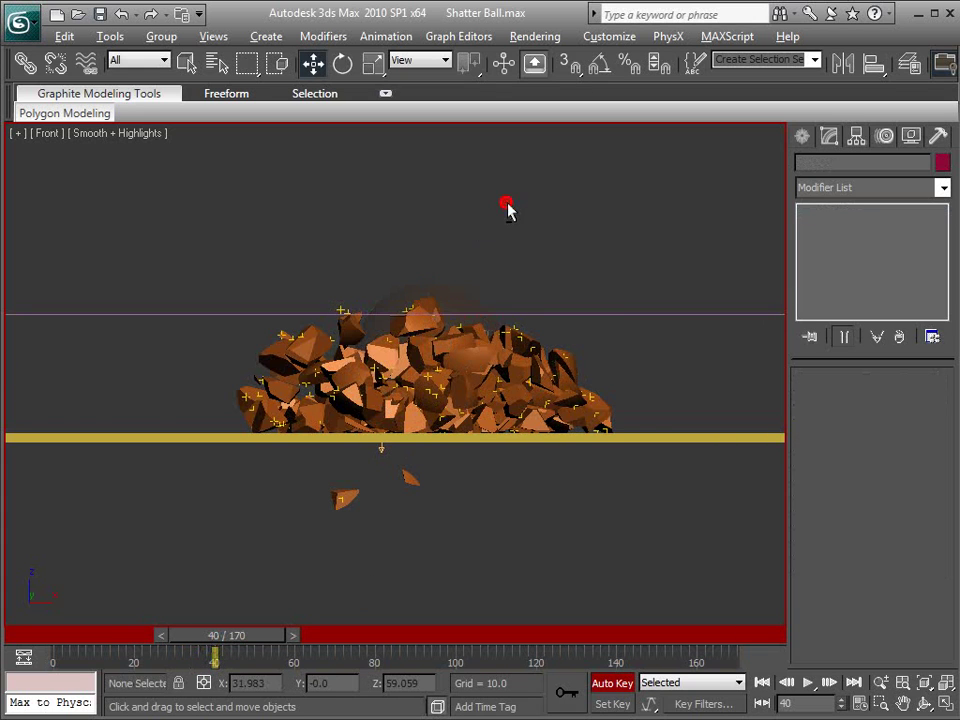
{"action": "key", "text": "alt+w"}
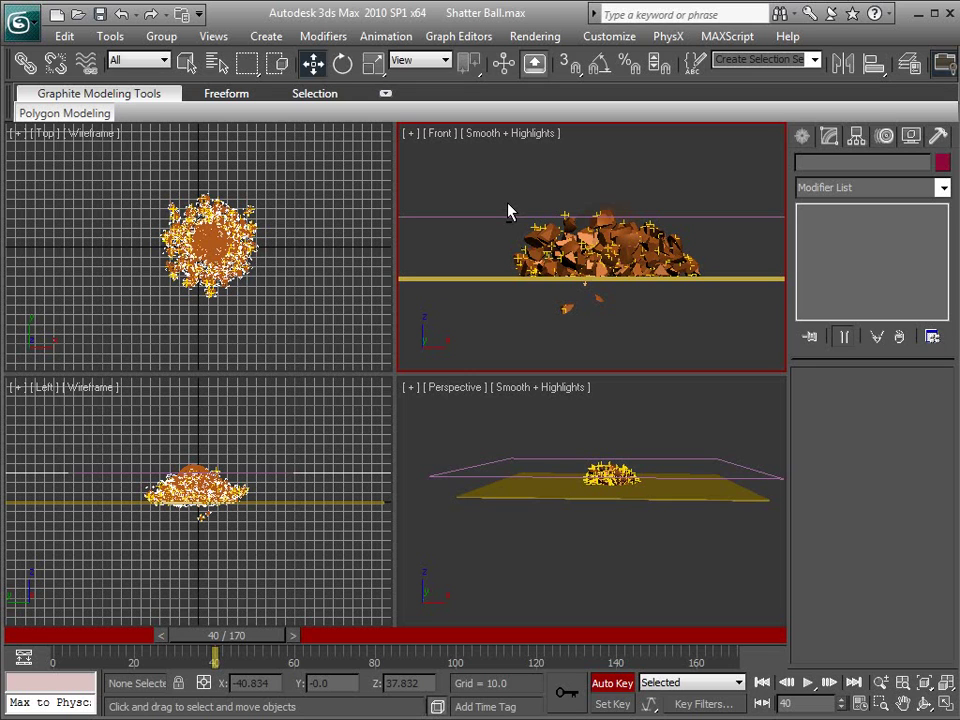
{"action": "key", "text": "n"}
{"action": "left_click", "coordinate": [688, 418]}
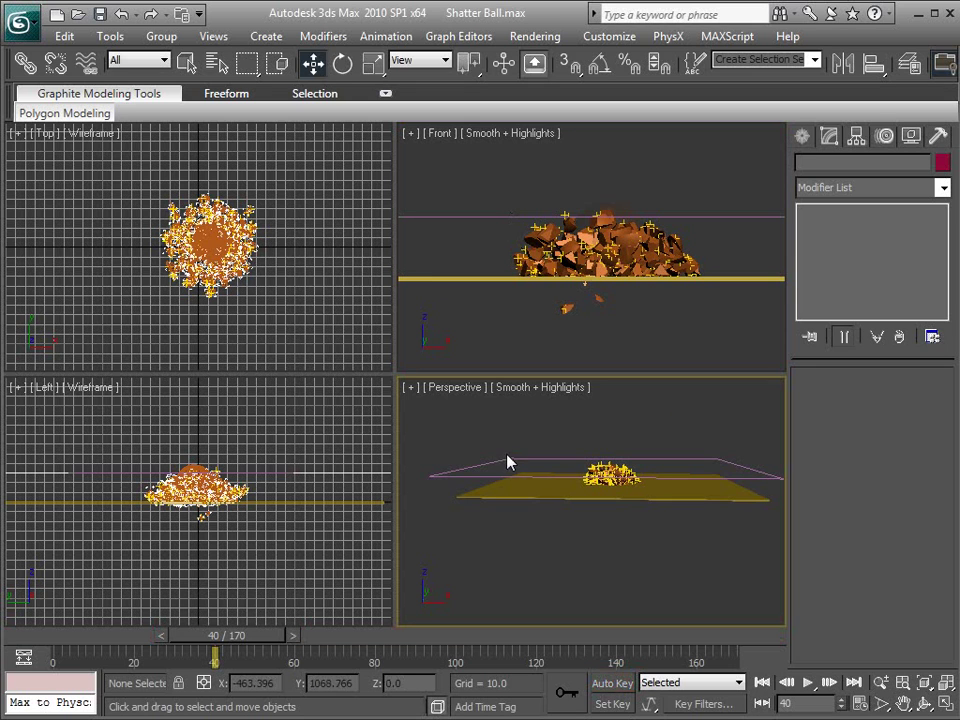
Create a new Event 02 in Particle View with a Display operator and a Speed operator above it
{"action": "key", "text": "6"}
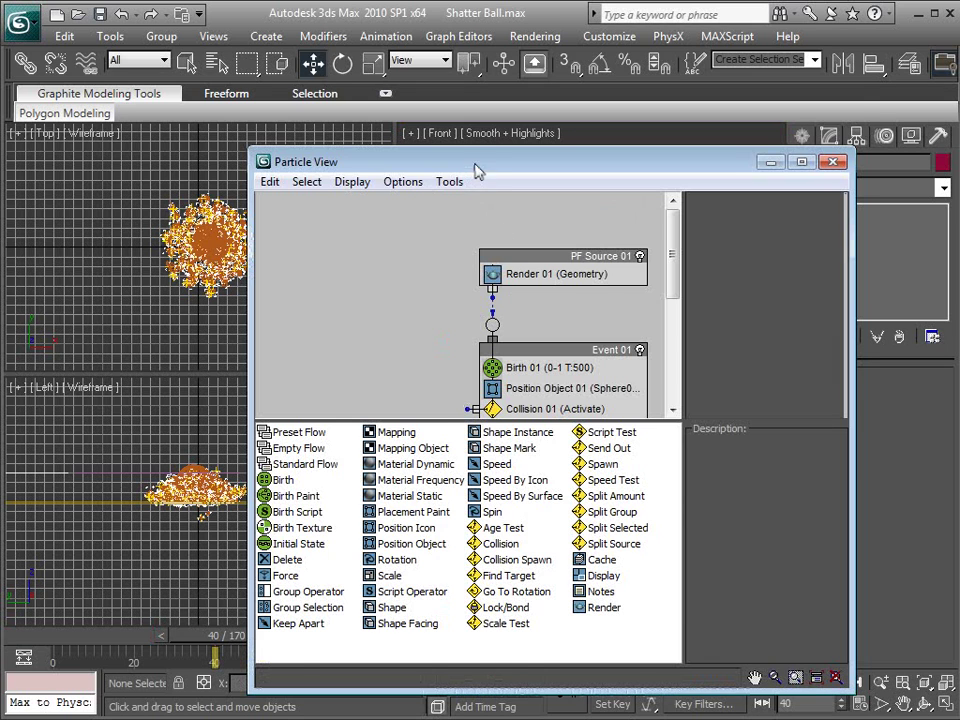
{"action": "left_click_drag", "start_coordinate": [475, 163], "coordinate": [487, 99]}
{"action": "middle_click_drag", "start_coordinate": [572, 307], "coordinate": [569, 237]}
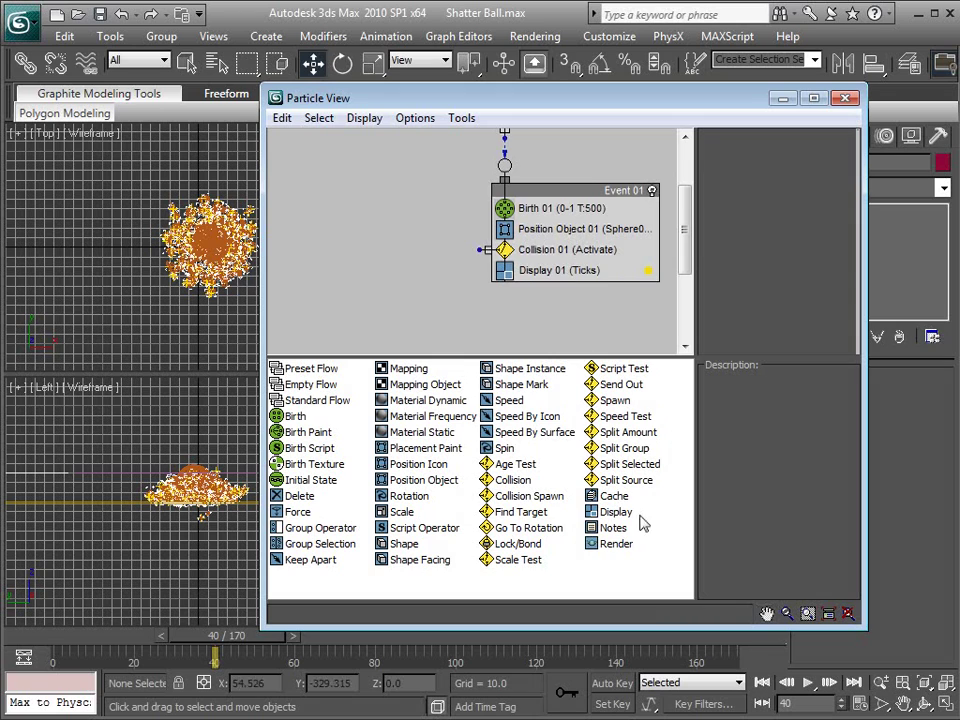
{"action": "left_click_drag", "start_coordinate": [620, 515], "coordinate": [370, 251]}
{"action": "left_click_drag", "start_coordinate": [415, 310], "coordinate": [392, 309]}
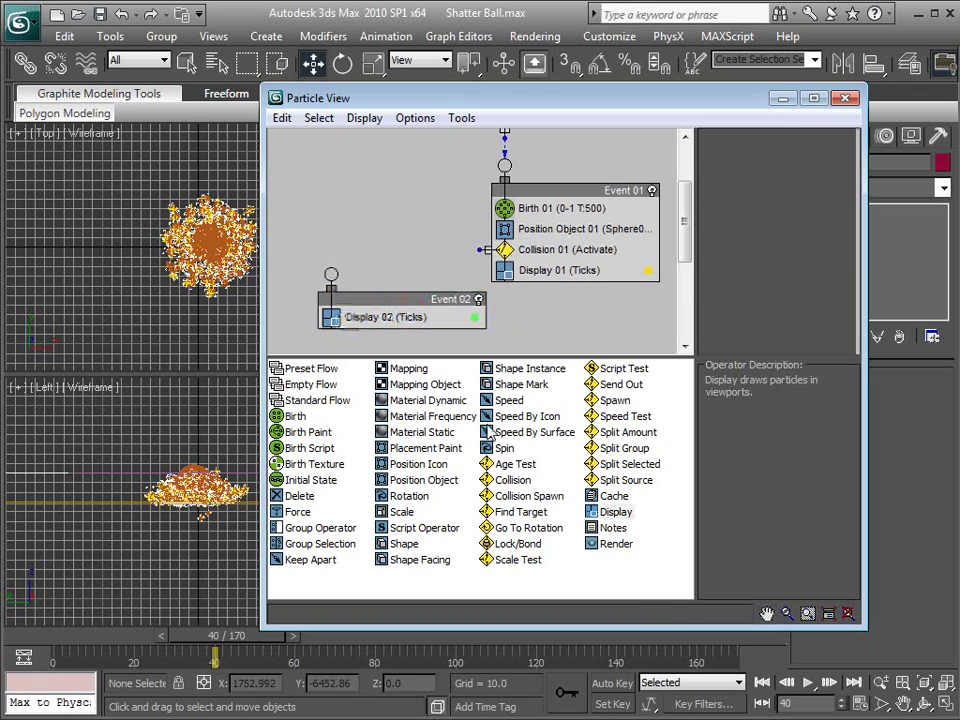
{"action": "left_click_drag", "start_coordinate": [510, 402], "coordinate": [369, 313]}
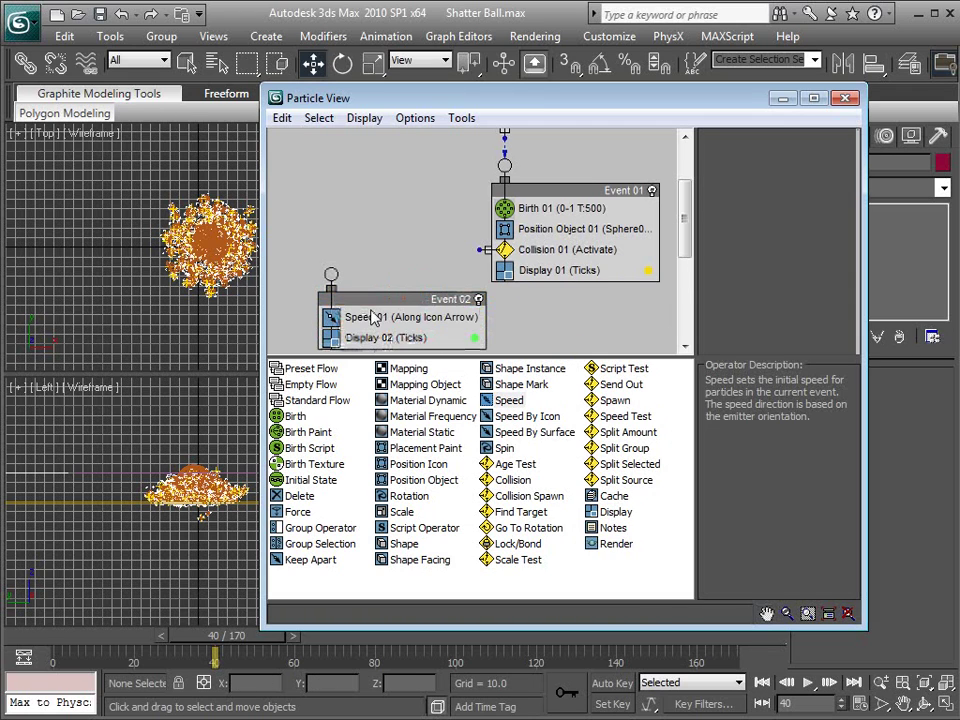
{"action": "middle_click_drag", "start_coordinate": [417, 282], "coordinate": [417, 253]}
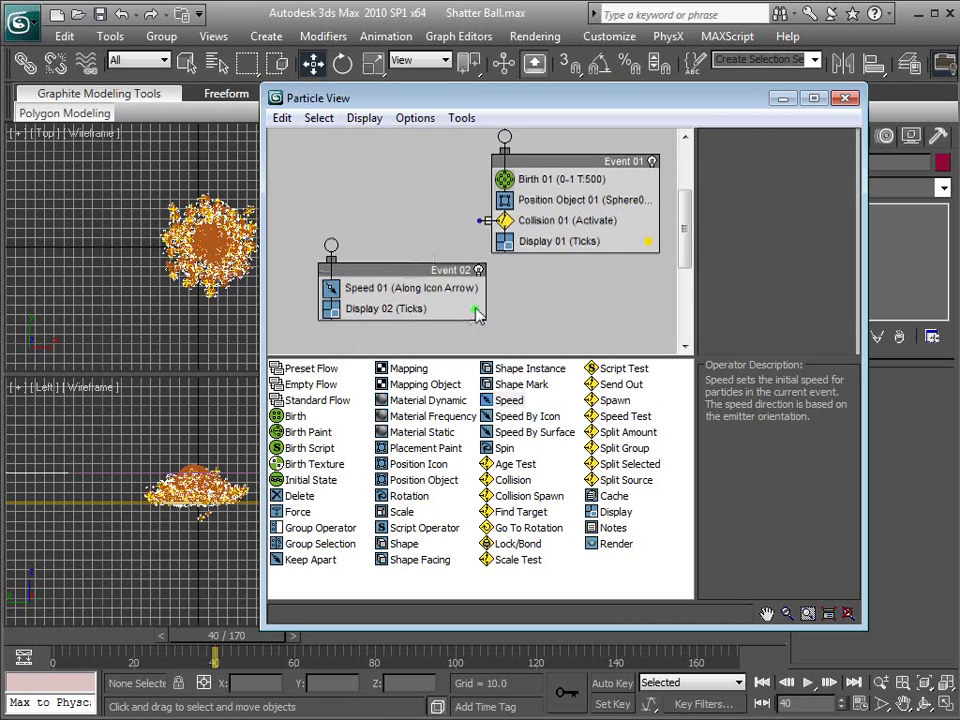
Color the Display 02 particles red (219, 8, 8) and wire the Collision 01 output to Event 02
{"action": "left_click", "coordinate": [475, 310]}
{"action": "left_click_drag", "start_coordinate": [502, 170], "coordinate": [540, 117]}
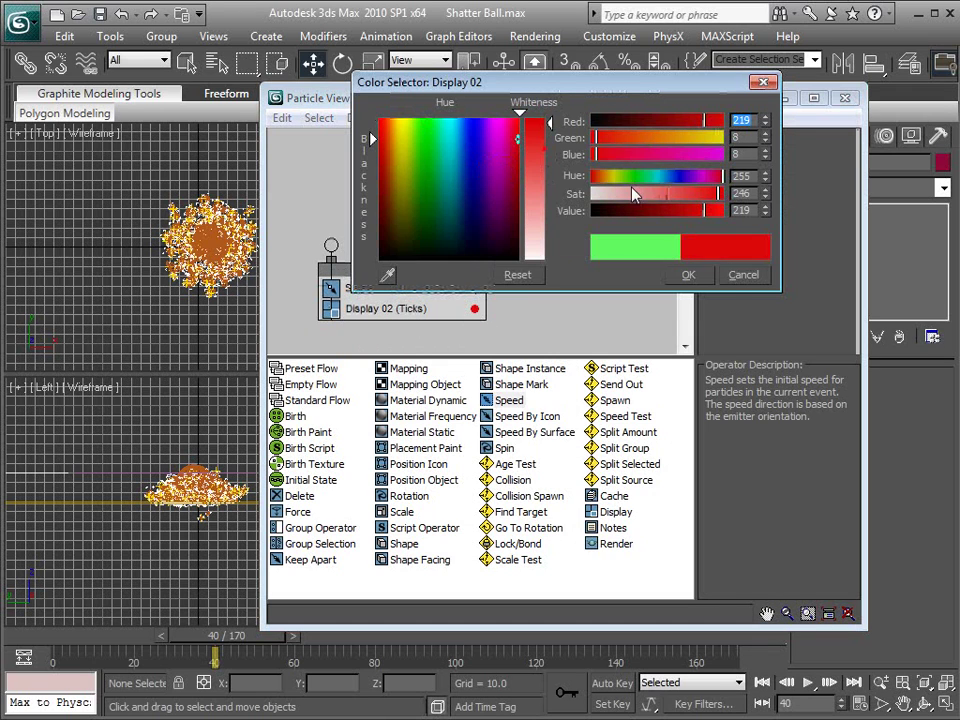
{"action": "left_click", "coordinate": [691, 275]}
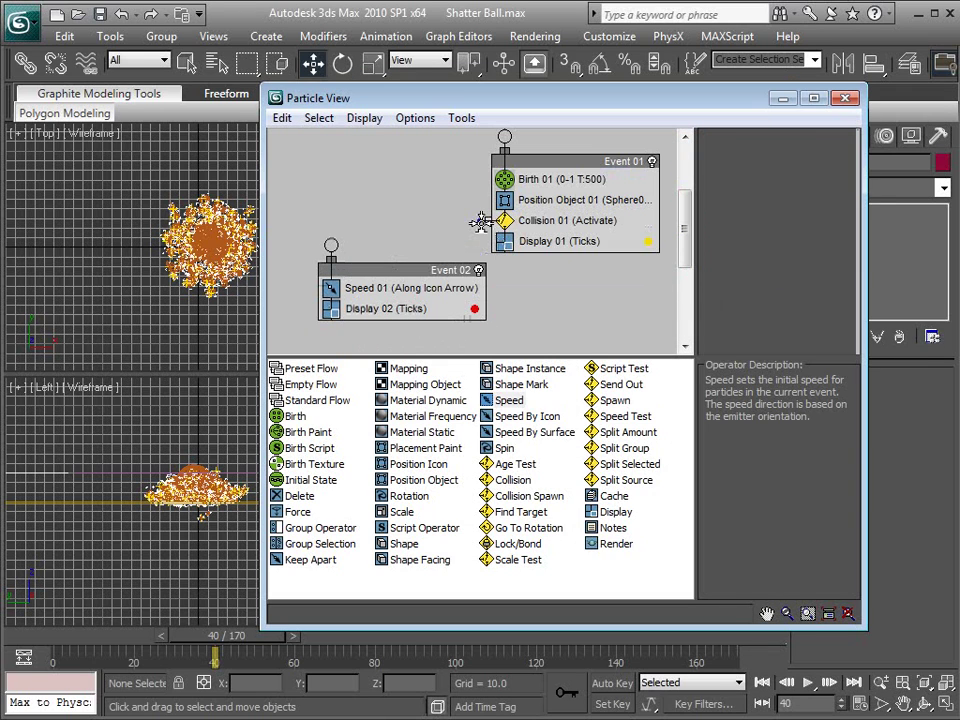
{"action": "left_click_drag", "start_coordinate": [480, 220], "coordinate": [333, 248]}
{"action": "left_click_drag", "start_coordinate": [410, 103], "coordinate": [238, 83]}
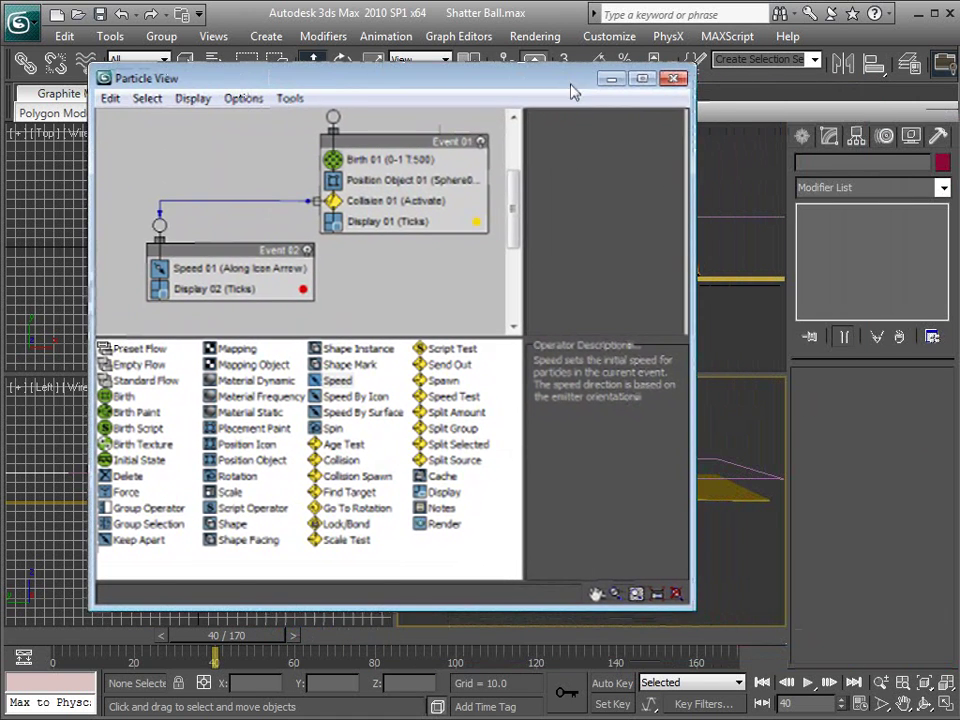
{"action": "left_click", "coordinate": [674, 78]}
Scrub between frames 36 and 43 to examine how the particles respond to the rising Activate deflector
{"action": "scroll", "coordinate": [613, 513], "scroll_direction": "up", "scroll_amount": 3}
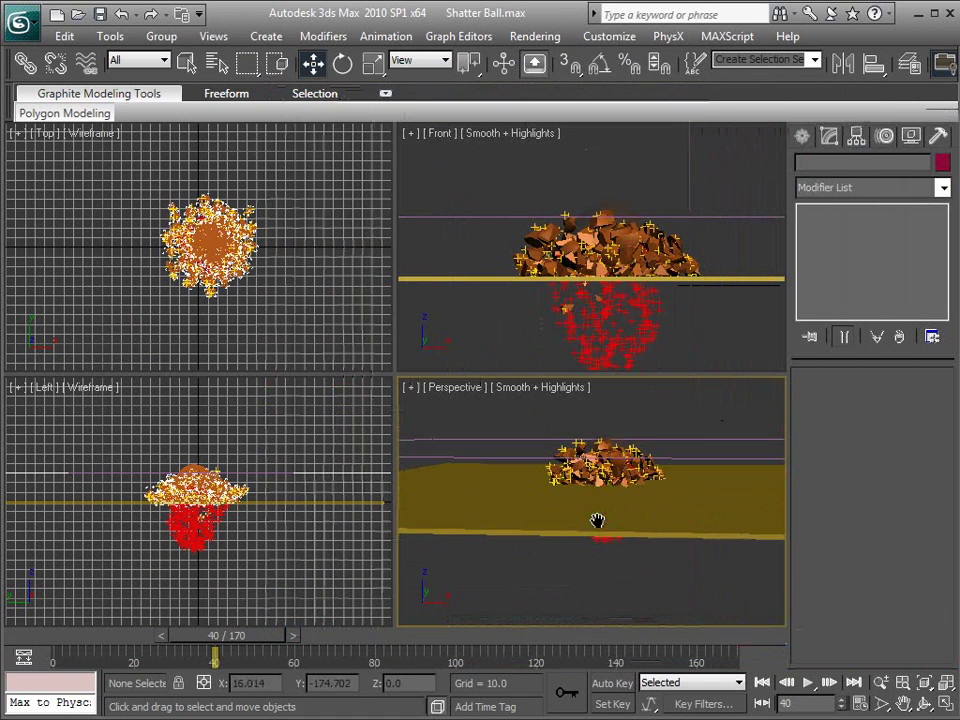
{"action": "scroll", "coordinate": [575, 568], "scroll_direction": "down", "scroll_amount": 3}
{"action": "mouse_move", "coordinate": [246, 641]}
{"action": "left_mouse_down"}
{"action": "mouse_move", "coordinate": [208, 641]}
{"action": "mouse_move", "coordinate": [227, 639]}
{"action": "left_mouse_up"}
{"action": "key", "text": "w"}
{"action": "scroll", "coordinate": [630, 475], "scroll_direction": "up", "scroll_amount": 3}
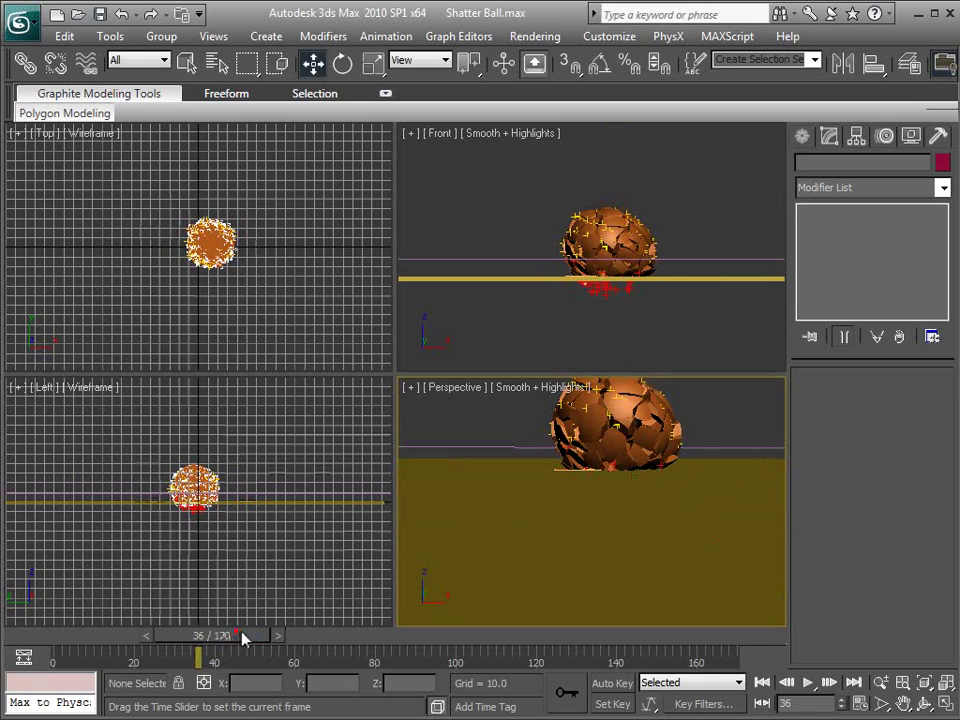
{"action": "left_click_drag", "start_coordinate": [244, 636], "coordinate": [279, 626]}
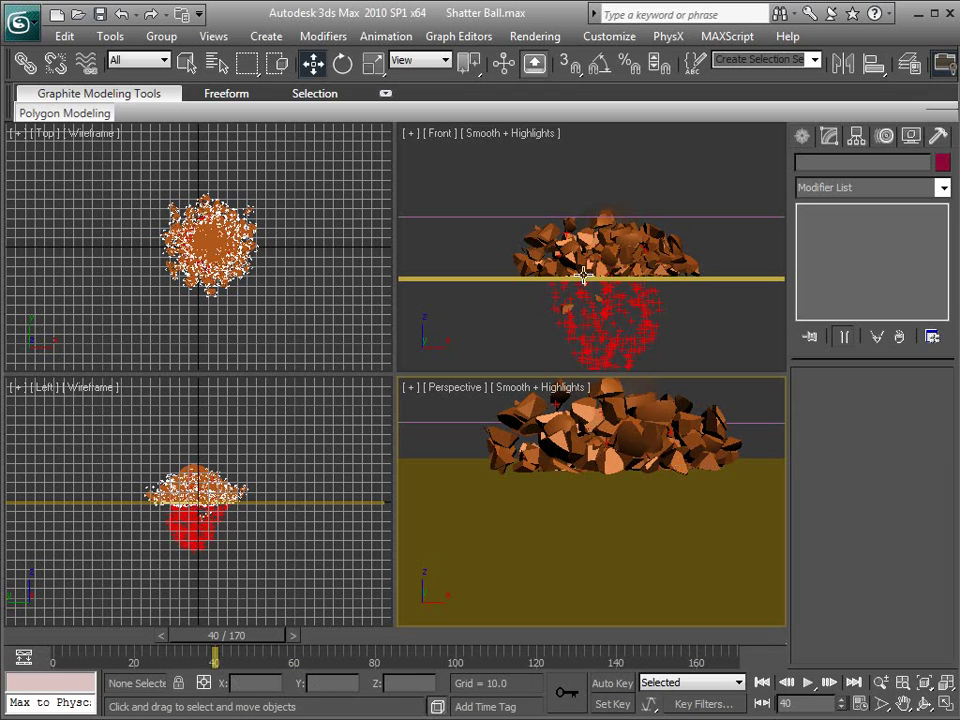
{"action": "left_click_drag", "start_coordinate": [241, 645], "coordinate": [234, 641]}
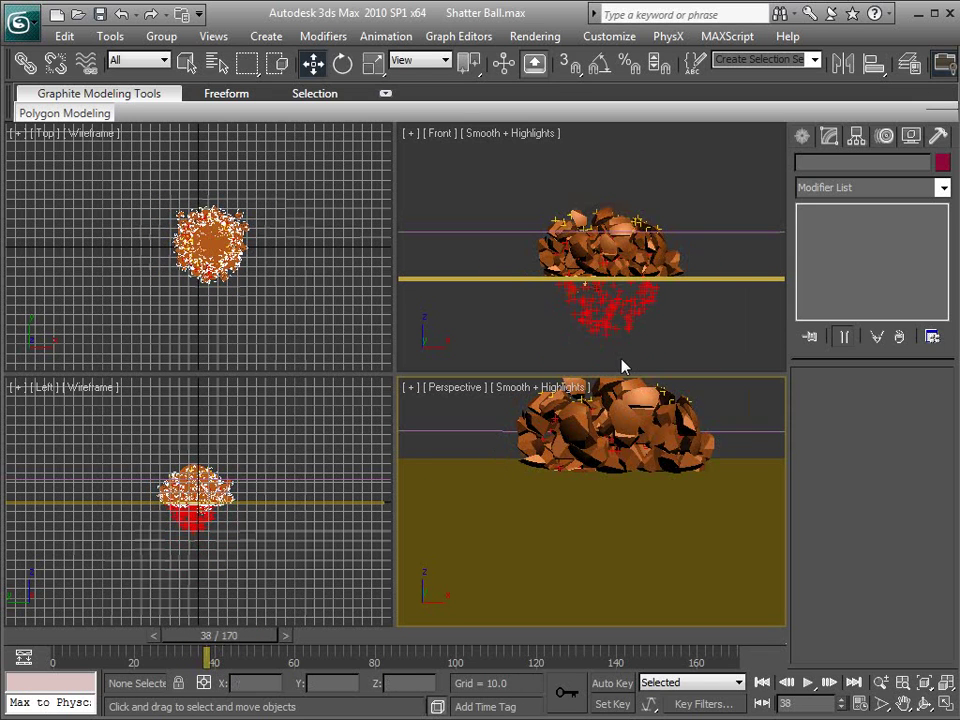
{"action": "middle_click_drag", "start_coordinate": [675, 385], "coordinate": [600, 470], "text": "alt"}
{"action": "mouse_move", "coordinate": [254, 642]}
{"action": "left_mouse_down"}
{"action": "mouse_move", "coordinate": [231, 638]}
{"action": "mouse_move", "coordinate": [265, 637]}
{"action": "left_mouse_up"}
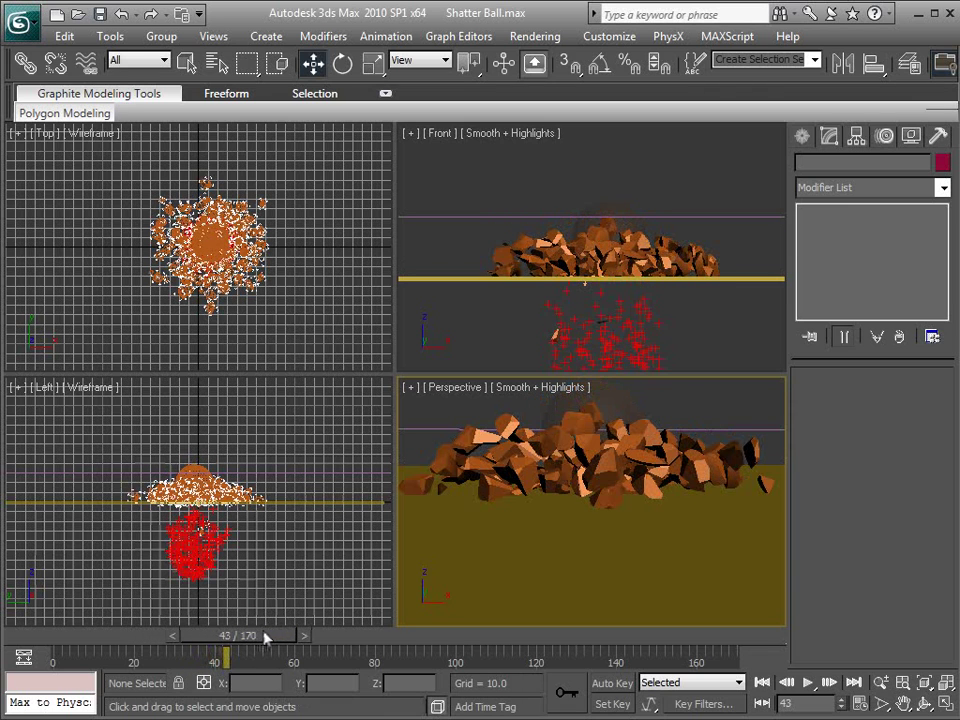
{"action": "middle_click_drag", "start_coordinate": [590, 505], "coordinate": [594, 533], "text": "alt"}
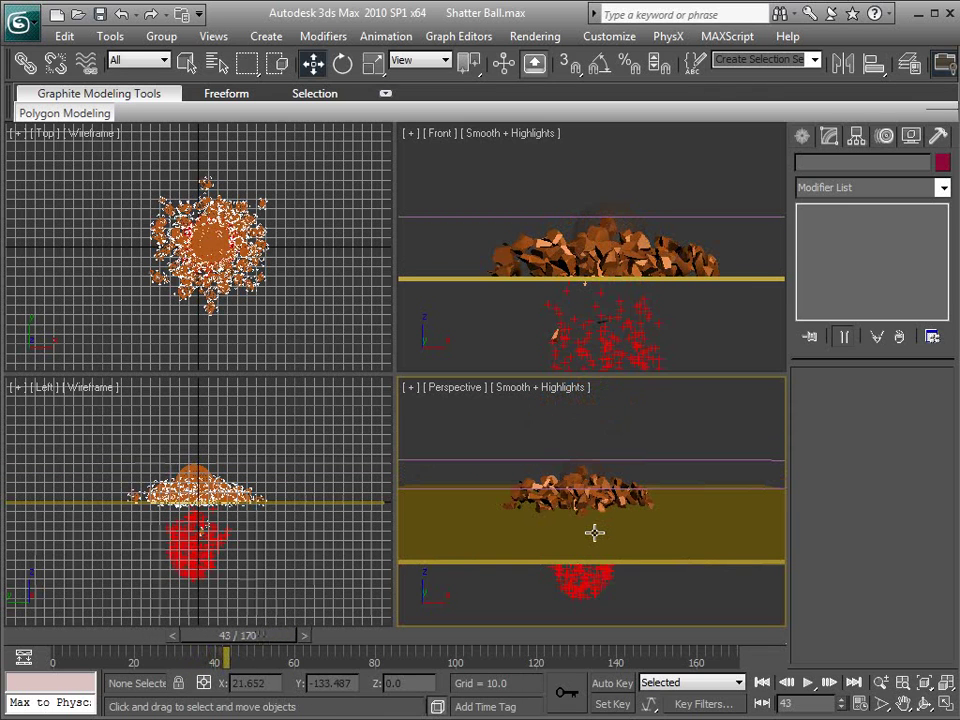
Add a Spin operator and a Shape Instance operator to Event 02, between Speed 01 and Display 02
{"action": "key", "text": "6"}
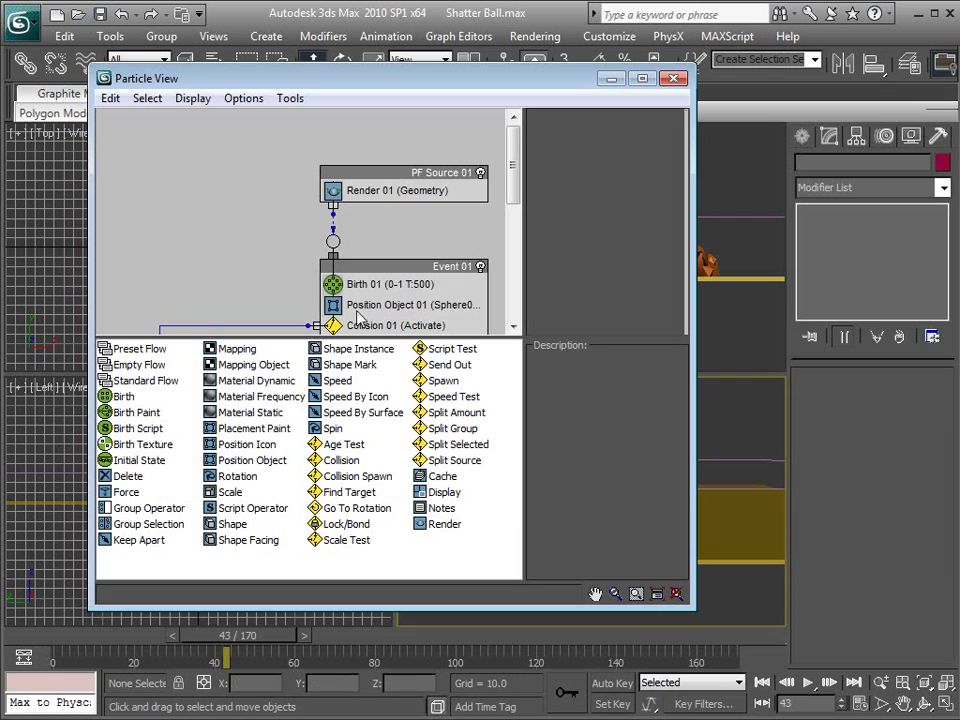
{"action": "scroll", "coordinate": [200, 190], "scroll_direction": "down", "scroll_amount": 4}
{"action": "left_click_drag", "start_coordinate": [247, 84], "coordinate": [515, 119]}
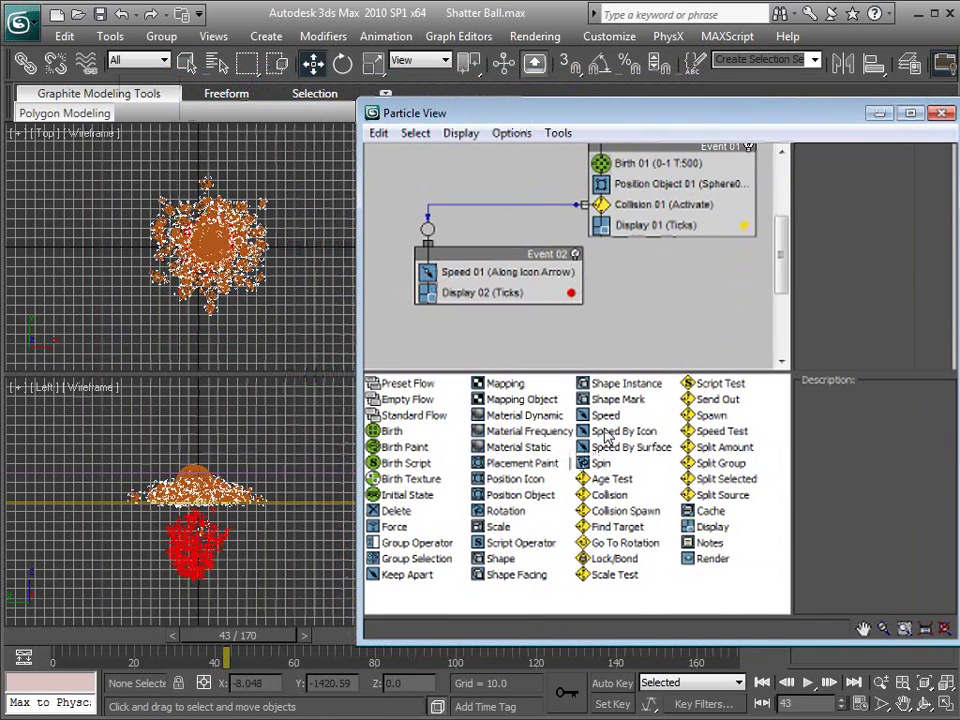
{"action": "left_click_drag", "start_coordinate": [600, 464], "coordinate": [461, 290]}
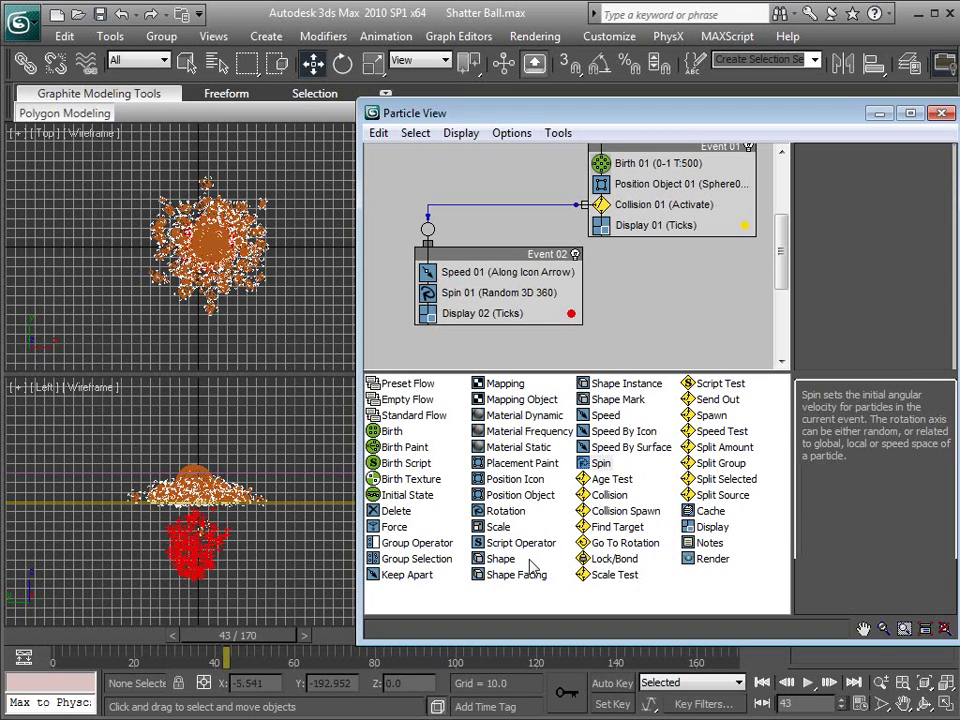
{"action": "left_click", "coordinate": [620, 384]}
{"action": "left_click_drag", "start_coordinate": [608, 391], "coordinate": [487, 313]}
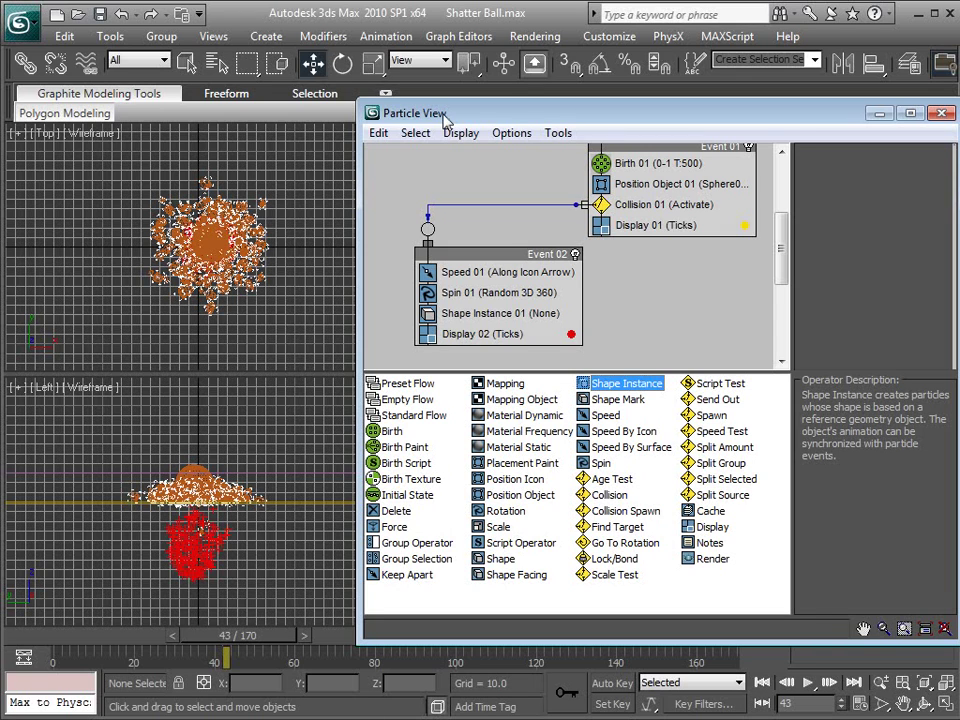
Add a Collision test above Display 02 and a Force operator just before that test in Event 02, and put Particle View away
{"action": "left_click_drag", "start_coordinate": [445, 115], "coordinate": [458, 114]}
{"action": "left_click_drag", "start_coordinate": [618, 494], "coordinate": [493, 334]}
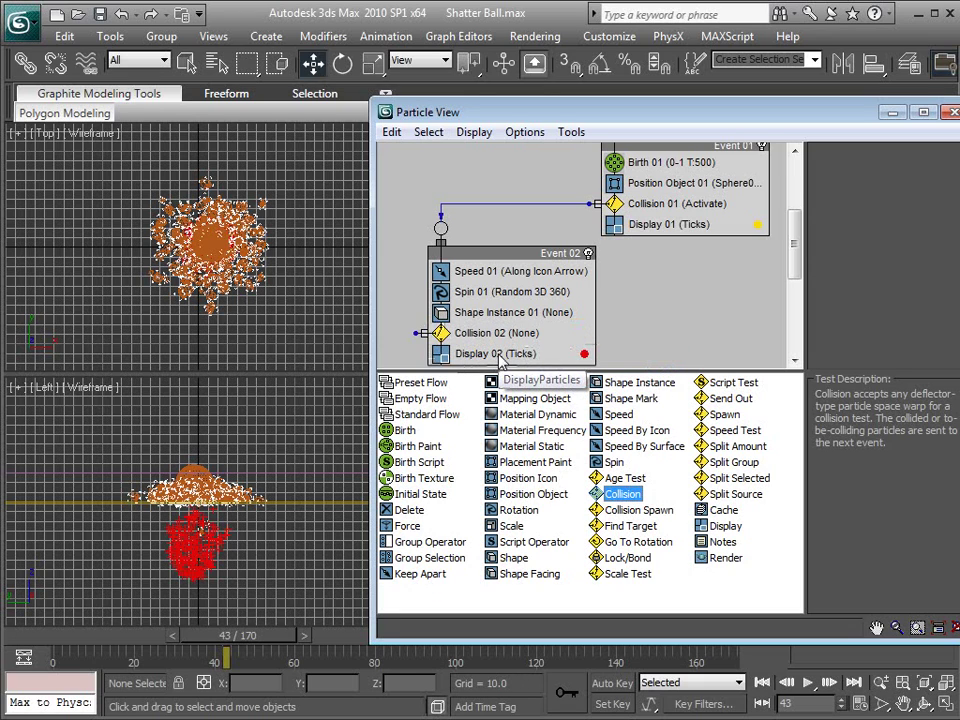
{"action": "left_click", "coordinate": [407, 527]}
{"action": "left_click_drag", "start_coordinate": [410, 532], "coordinate": [444, 332]}
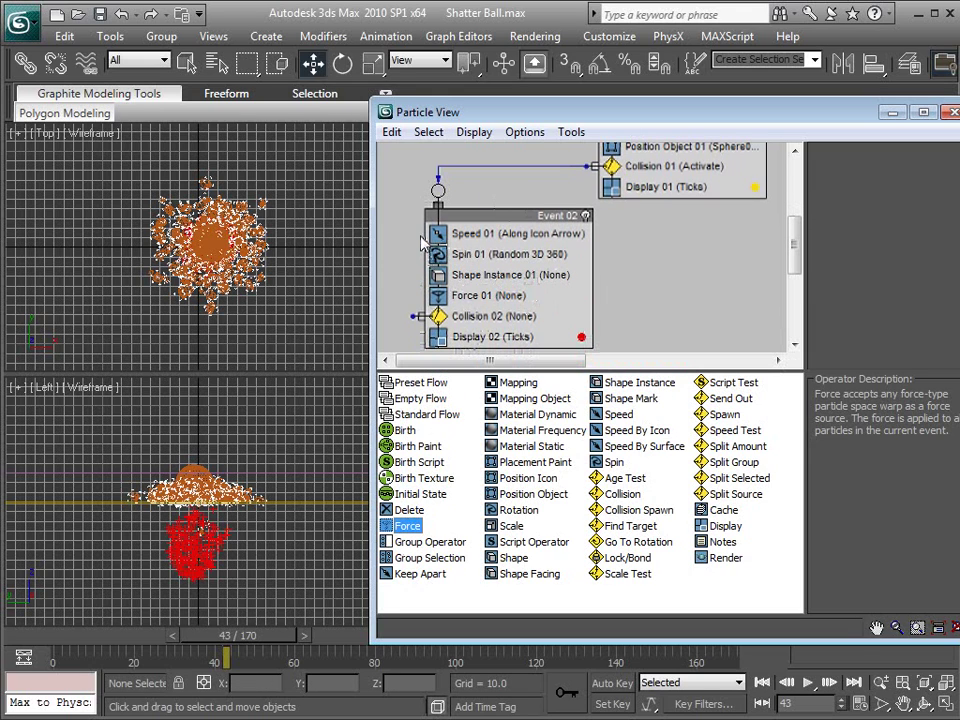
{"action": "left_click_drag", "start_coordinate": [803, 103], "coordinate": [533, 93]}
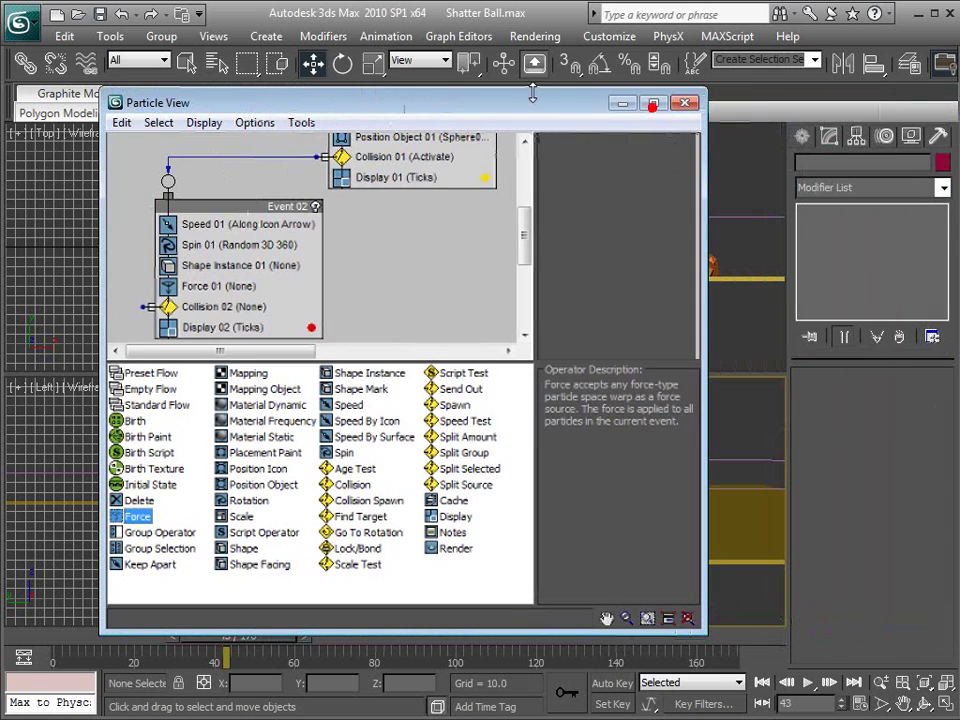
{"action": "left_click", "coordinate": [620, 104]}
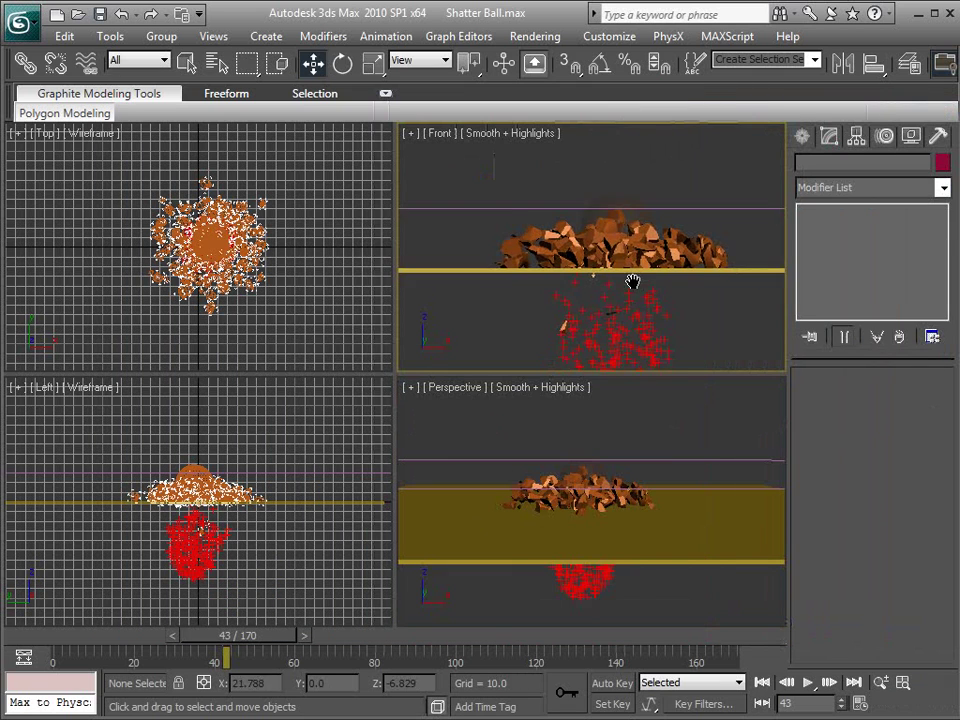
Create a second Deflector around the ground plane in the Perspective view, about 798 wide and 740 long
{"action": "left_click", "coordinate": [802, 137]}
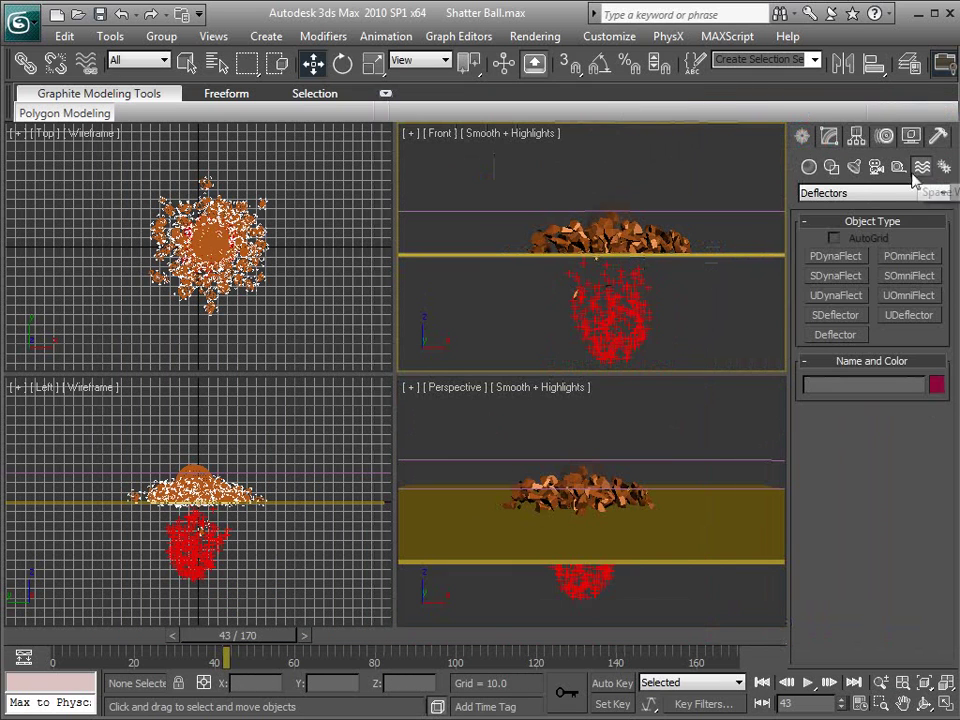
{"action": "scroll", "coordinate": [737, 389], "scroll_direction": "down", "scroll_amount": 5}
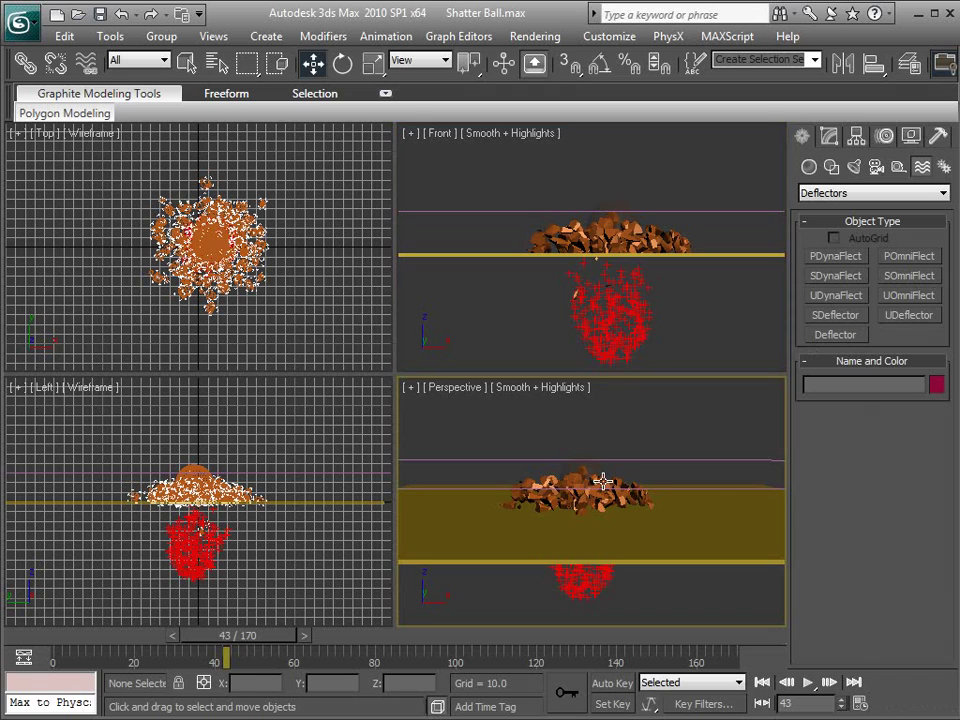
{"action": "left_click", "coordinate": [835, 334]}
{"action": "left_click_drag", "start_coordinate": [590, 490], "coordinate": [487, 456]}
{"action": "left_click_drag", "start_coordinate": [465, 510], "coordinate": [833, 588]}
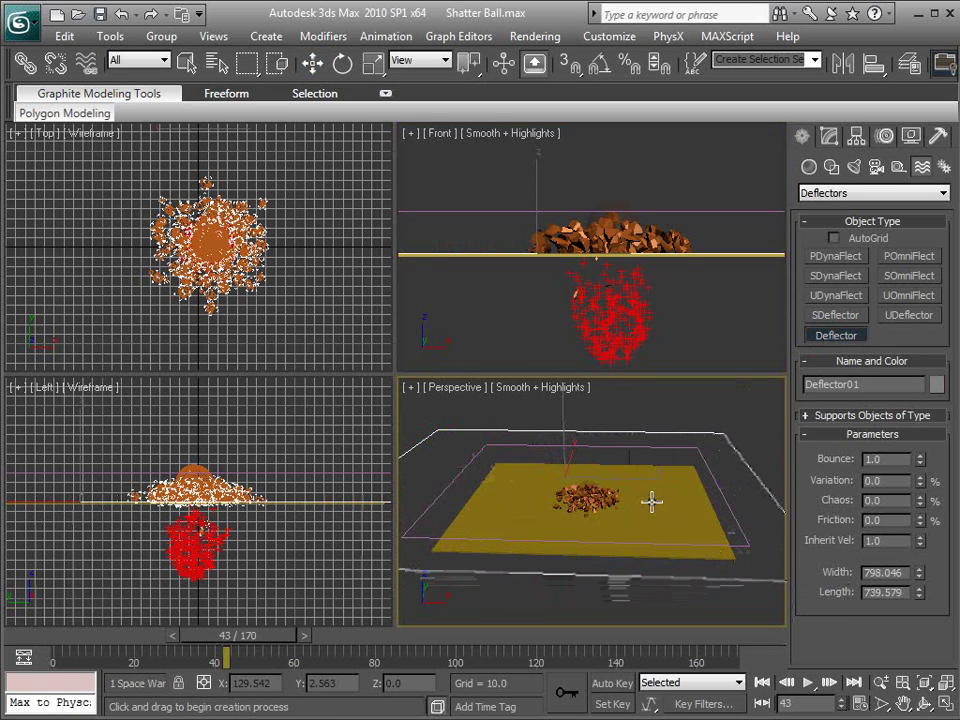
{"action": "key", "text": "w"}
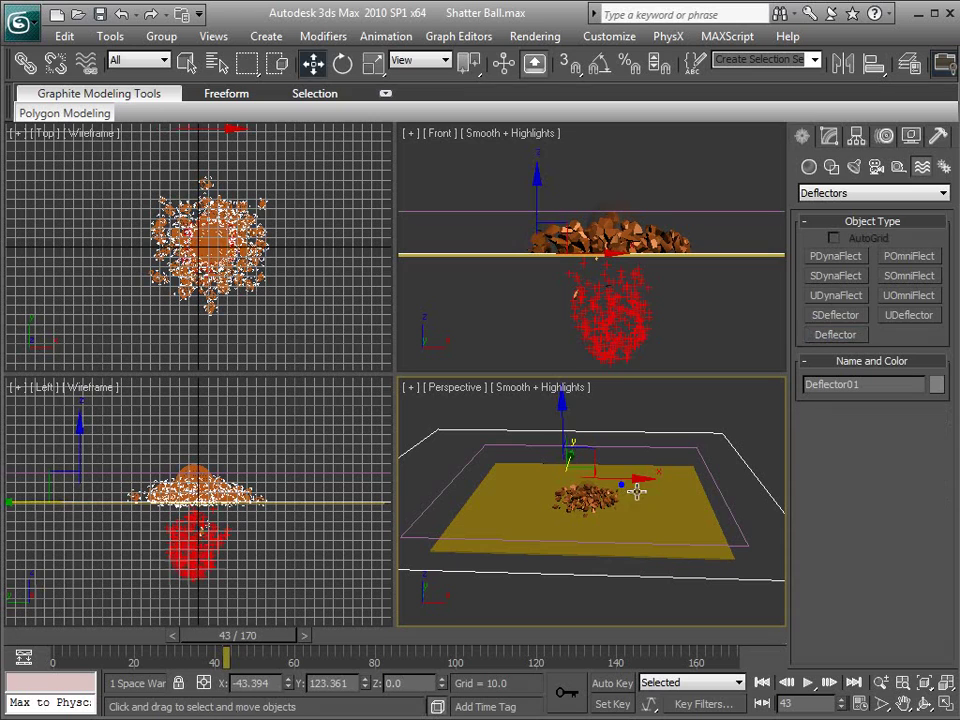
Set the ground deflector's Bounce to 0.74 and Friction to 51
{"action": "left_click", "coordinate": [830, 137]}
{"action": "left_click", "coordinate": [918, 419]}
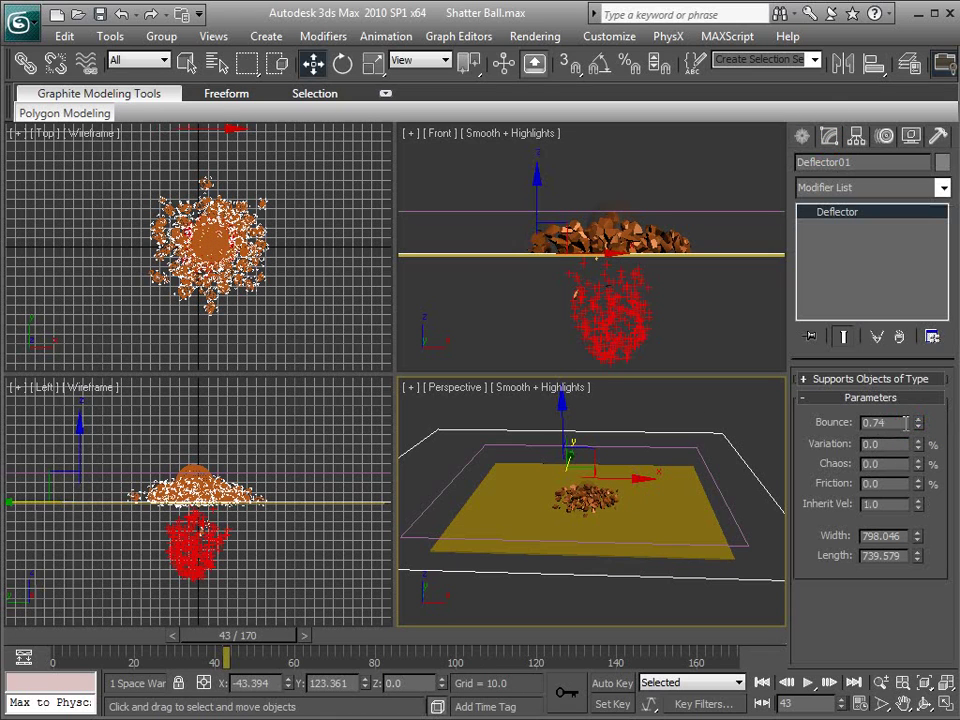
{"action": "left_click", "coordinate": [918, 488]}
{"action": "middle_click_drag", "start_coordinate": [521, 489], "coordinate": [553, 456], "text": "alt"}
Open Particle View and assign Deflector01 to the Collision 02 test in Event 02
{"action": "key", "text": "6"}
{"action": "middle_click_drag", "start_coordinate": [223, 353], "coordinate": [225, 162]}
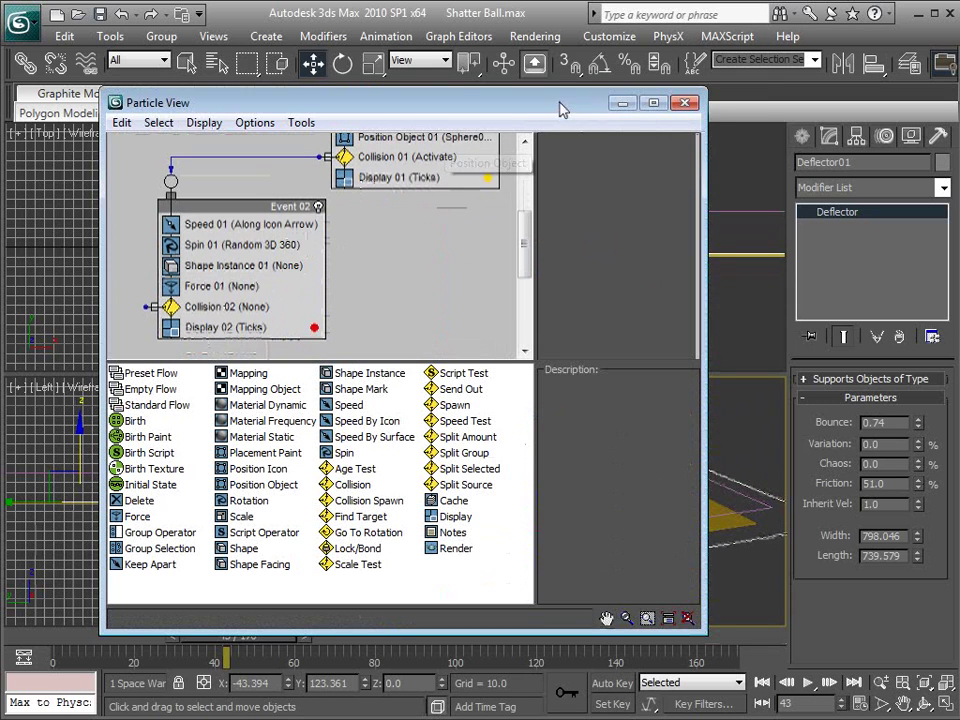
{"action": "left_click_drag", "start_coordinate": [558, 102], "coordinate": [550, 89]}
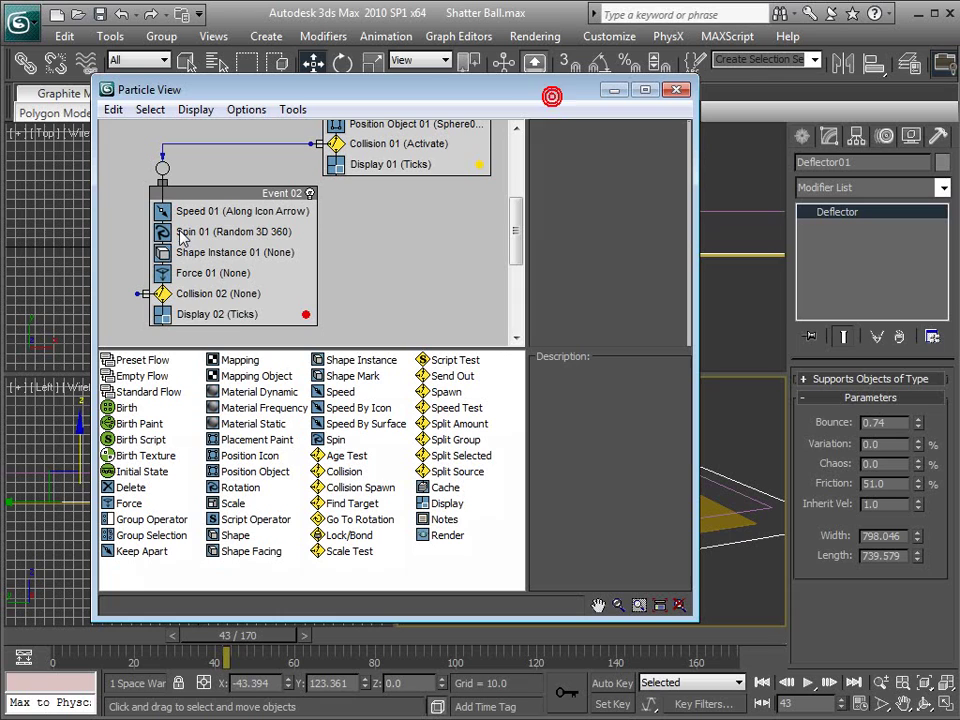
{"action": "left_click", "coordinate": [186, 293]}
{"action": "left_click", "coordinate": [590, 214]}
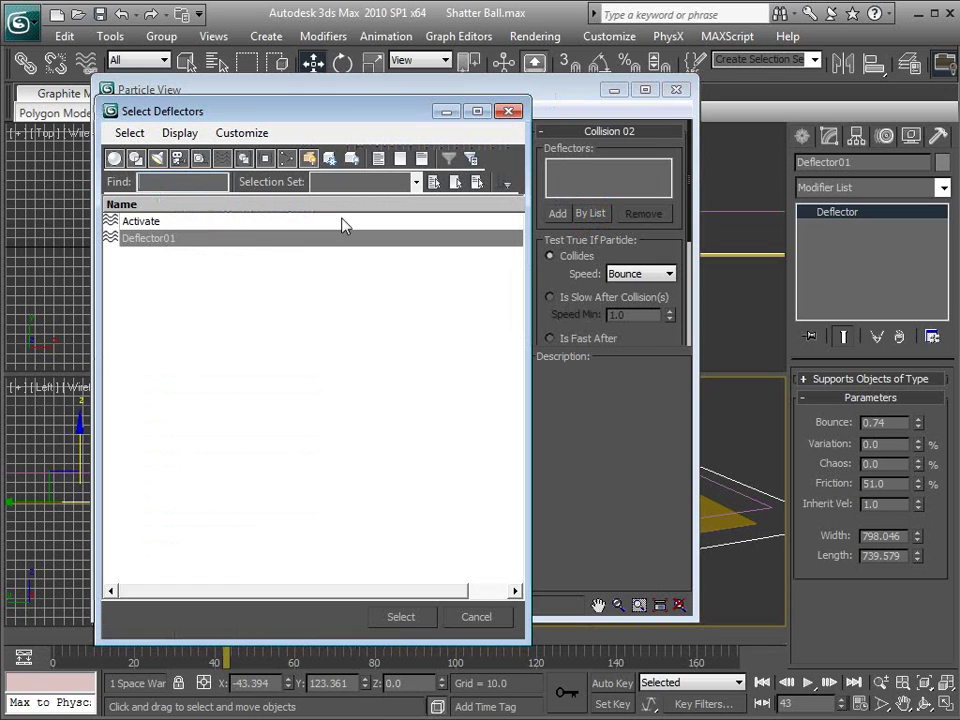
{"action": "left_click", "coordinate": [155, 246]}
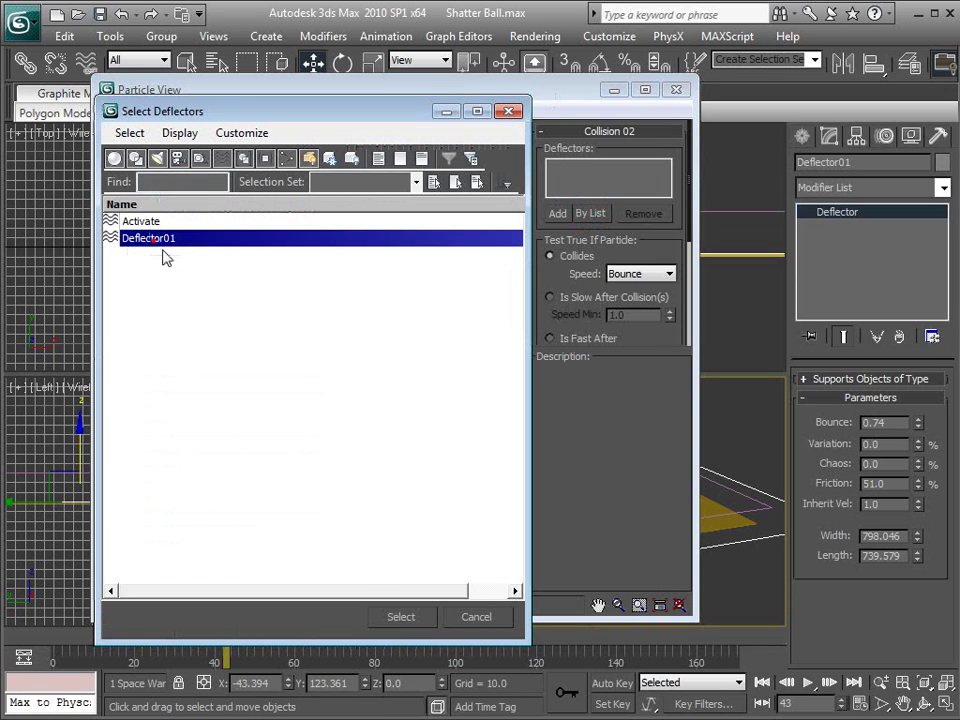
{"action": "left_click", "coordinate": [400, 616]}
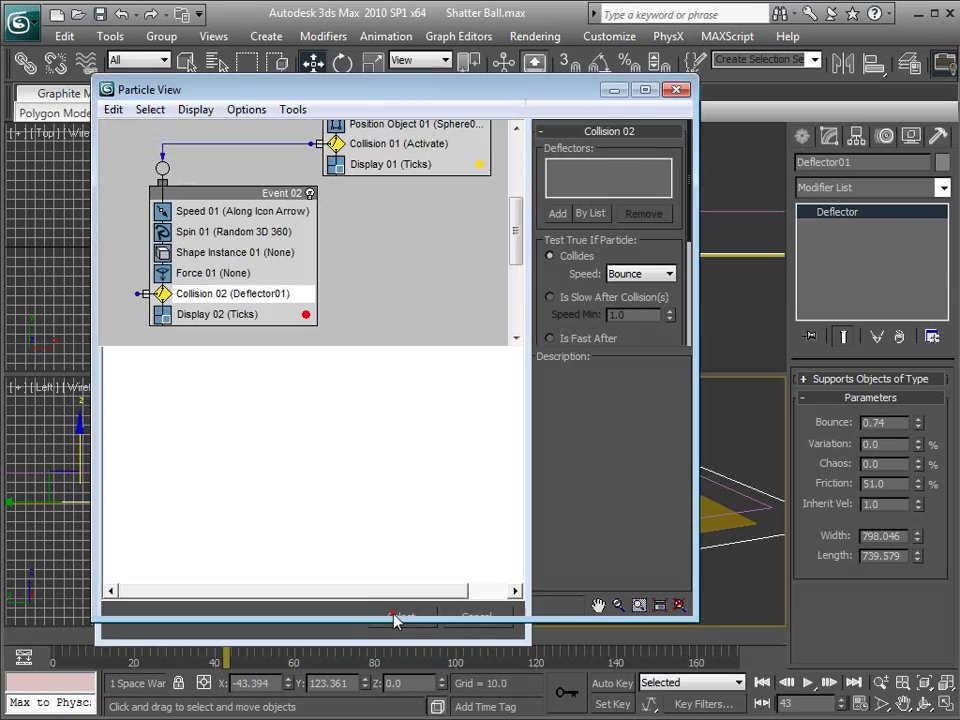
Move Particle View aside, scrub to frame 49 to check how the particles bounce off the ground deflector, and put Particle View away
{"action": "left_click_drag", "start_coordinate": [365, 99], "coordinate": [947, 102]}
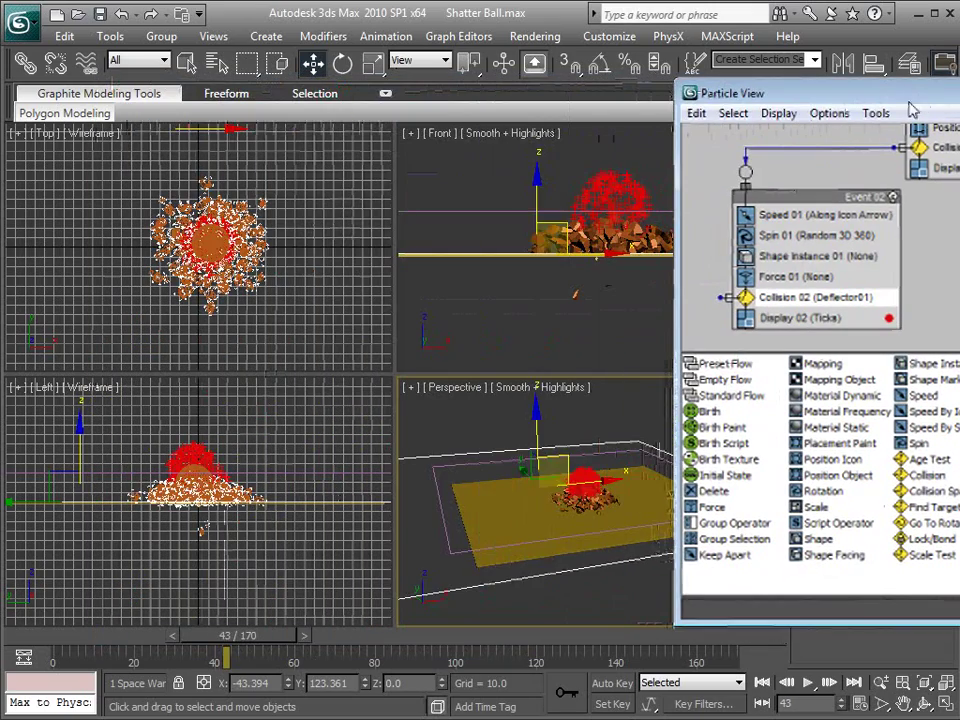
{"action": "middle_click_drag", "start_coordinate": [545, 540], "coordinate": [580, 510]}
{"action": "mouse_move", "coordinate": [275, 636]}
{"action": "left_mouse_down"}
{"action": "mouse_move", "coordinate": [326, 645]}
{"action": "mouse_move", "coordinate": [240, 645]}
{"action": "mouse_move", "coordinate": [290, 645]}
{"action": "left_mouse_up"}
{"action": "left_click_drag", "start_coordinate": [797, 98], "coordinate": [184, 72]}
{"action": "key", "text": "6"}
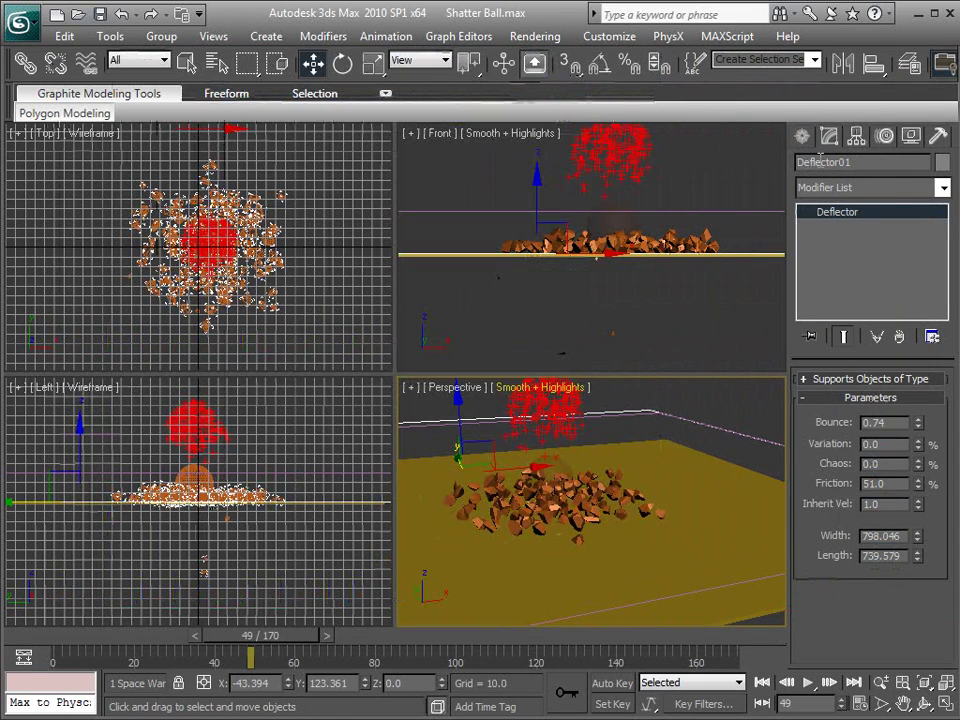
Create a Gravity force space warp beside the debris in the Perspective view, with an icon size of about 67
{"action": "left_click", "coordinate": [802, 136]}
{"action": "left_click", "coordinate": [870, 193]}
{"action": "left_click", "coordinate": [830, 208]}
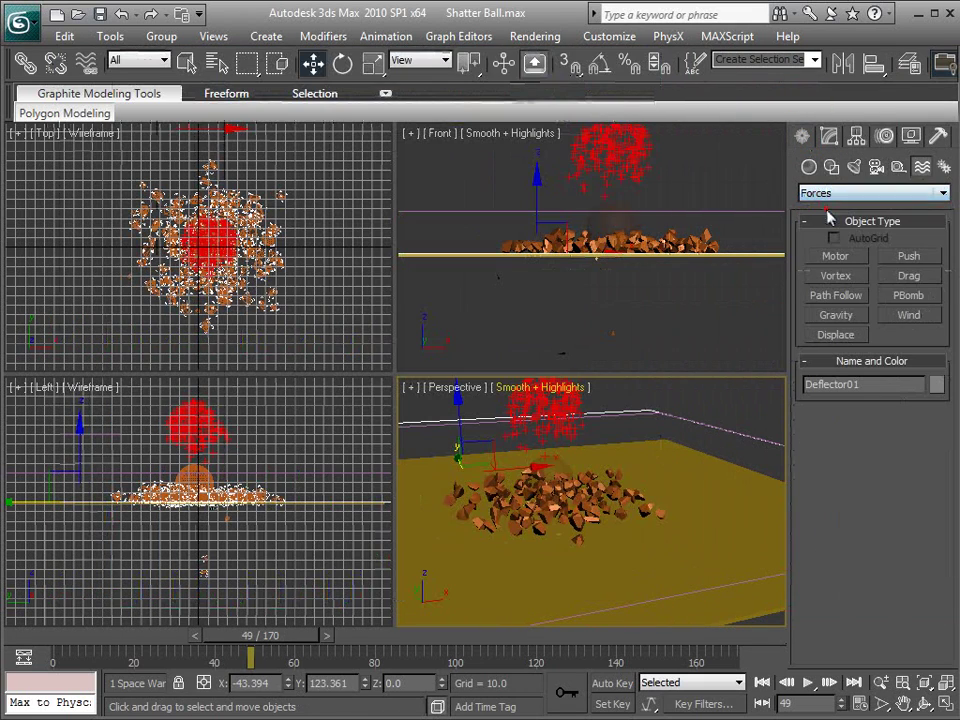
{"action": "left_click", "coordinate": [835, 316]}
{"action": "left_click_drag", "start_coordinate": [705, 435], "coordinate": [738, 438]}
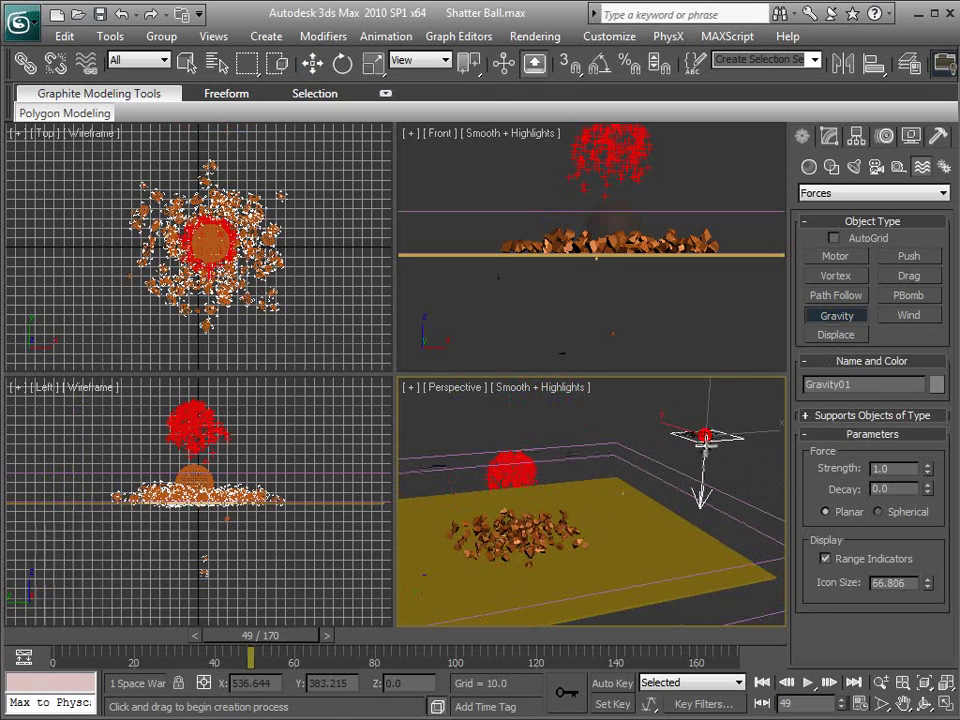
{"action": "key", "text": "w"}
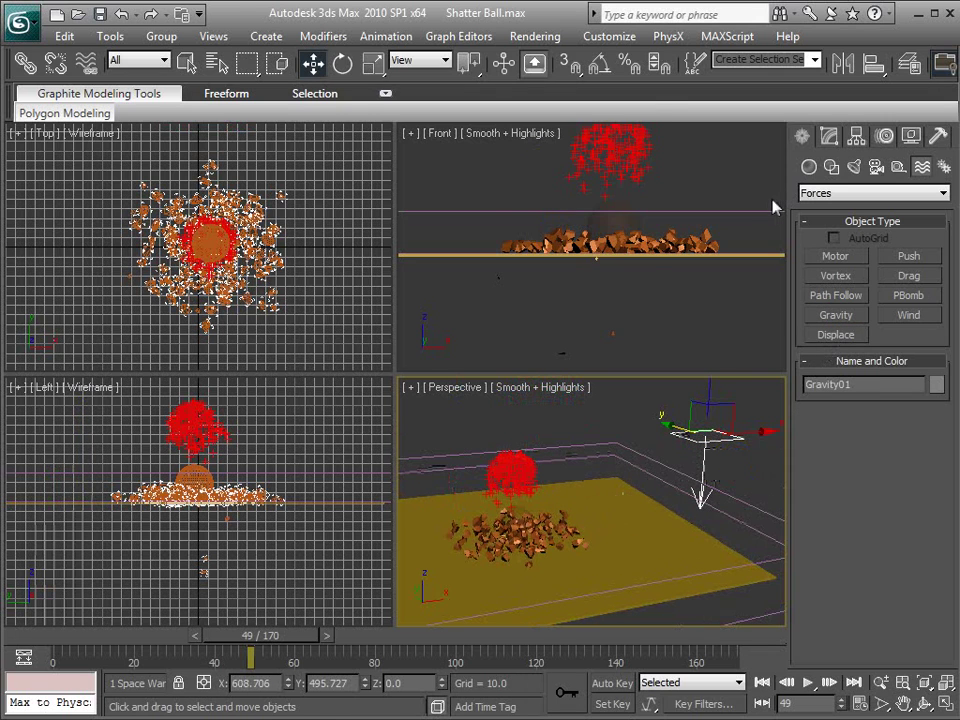
Open Particle View and assign Gravity01 to the Force 01 operator in Event 02
{"action": "key", "text": "6"}
{"action": "scroll", "coordinate": [290, 240], "scroll_direction": "down", "scroll_amount": 5}
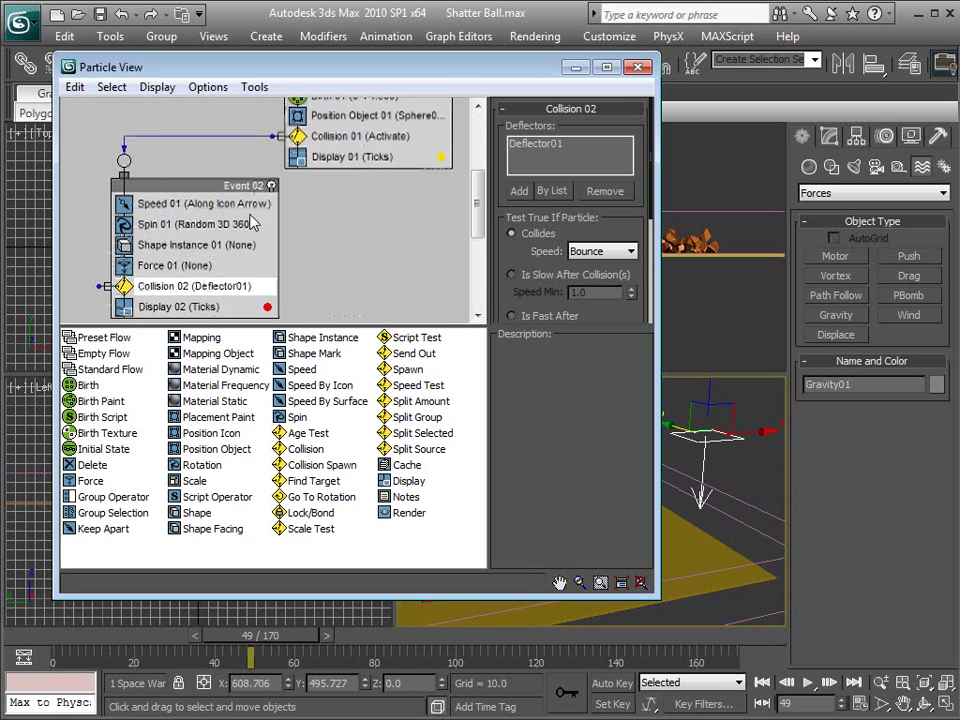
{"action": "left_click", "coordinate": [157, 232]}
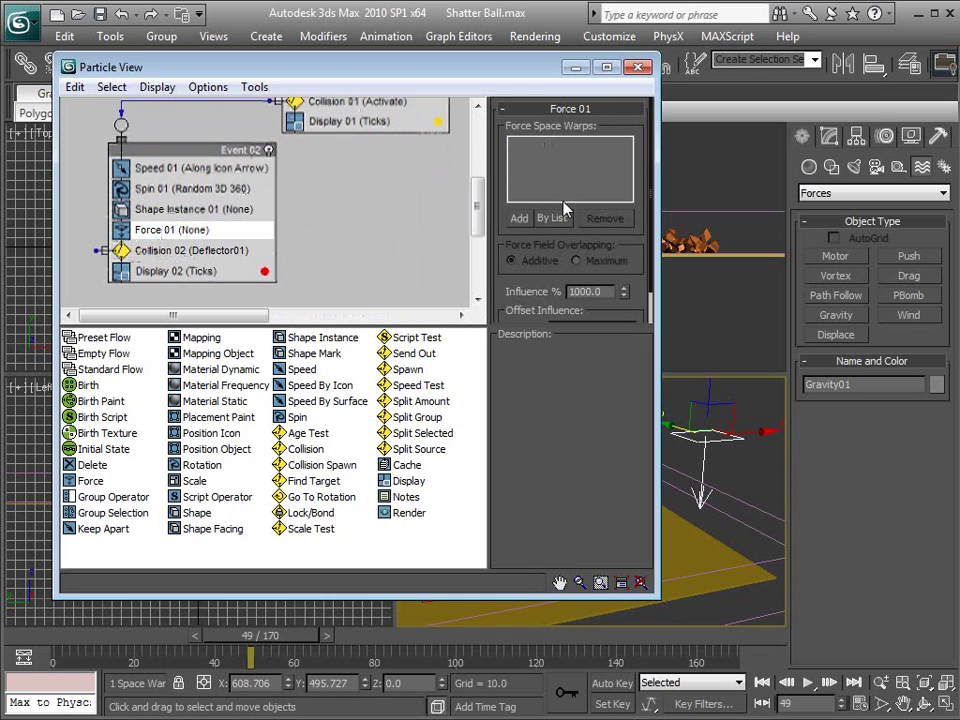
{"action": "left_click", "coordinate": [553, 219]}
{"action": "left_click", "coordinate": [145, 222]}
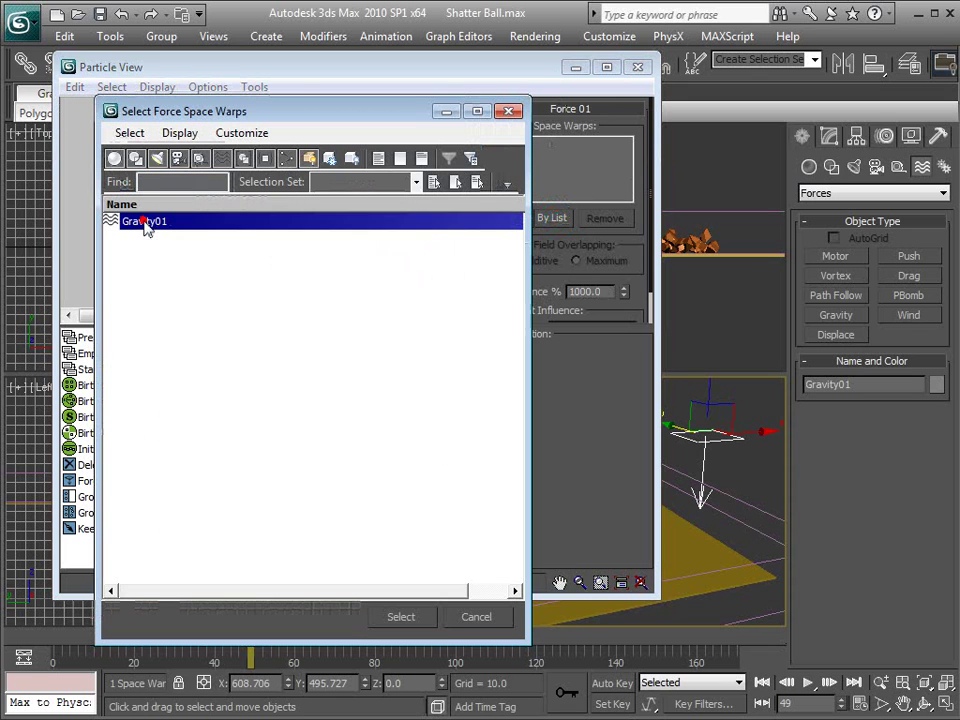
{"action": "left_click", "coordinate": [401, 617]}
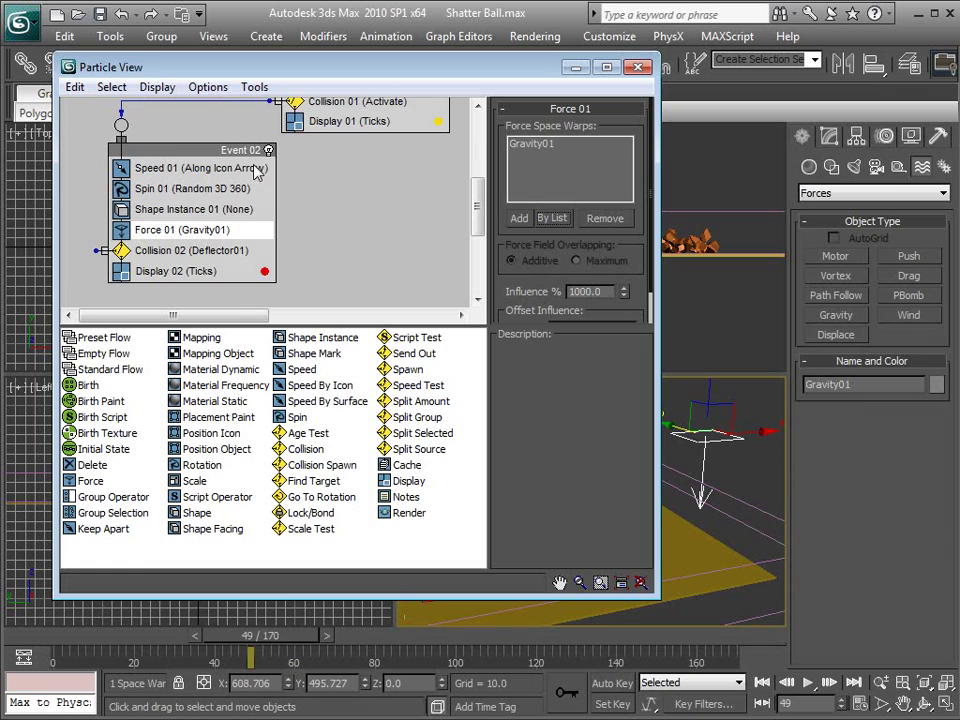
Put Particle View away, deselect the gravity icon and scrub to frame 63 to examine the particles falling under gravity
{"action": "scroll", "coordinate": [310, 220], "scroll_direction": "up", "scroll_amount": 2}
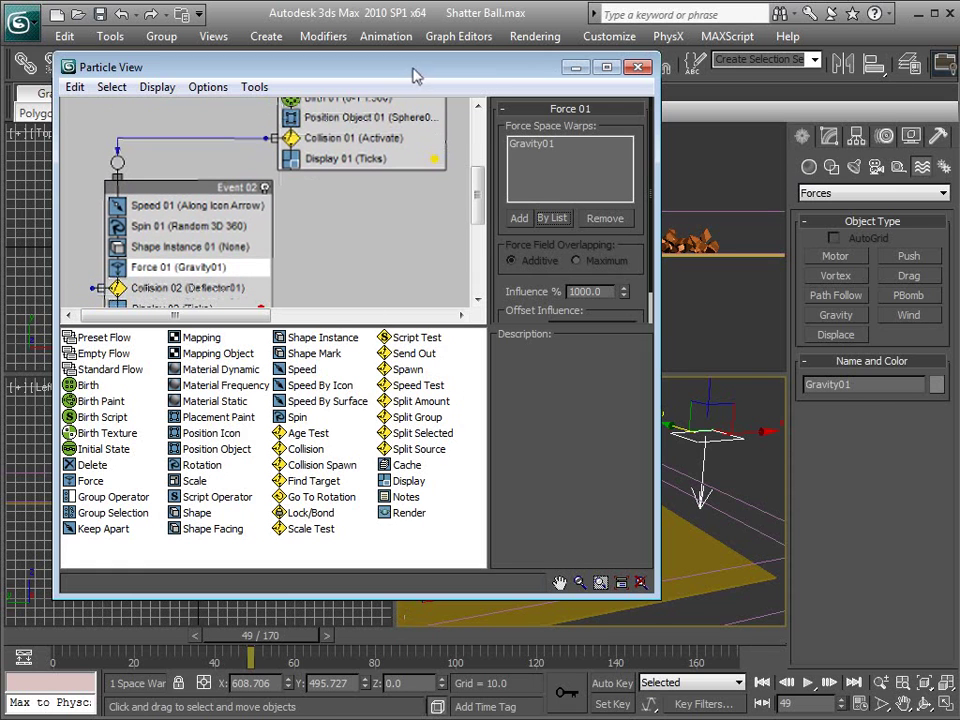
{"action": "scroll", "coordinate": [320, 140], "scroll_direction": "down", "scroll_amount": 2}
{"action": "left_click_drag", "start_coordinate": [362, 72], "coordinate": [327, 103]}
{"action": "key", "text": "6"}
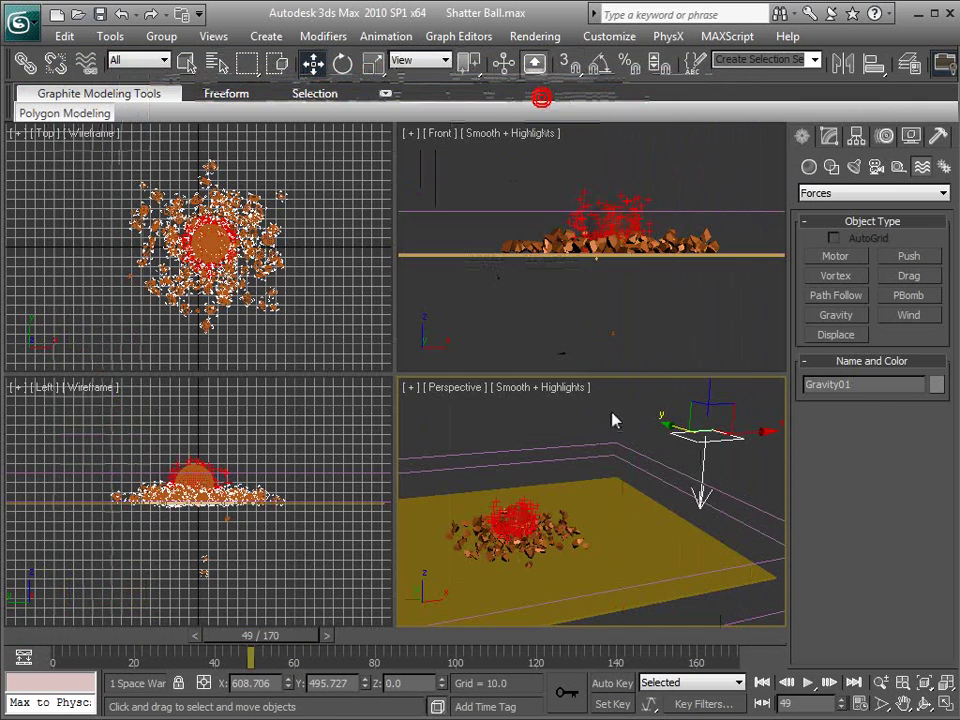
{"action": "left_click", "coordinate": [615, 418]}
{"action": "scroll", "coordinate": [611, 489], "scroll_direction": "up", "scroll_amount": 5}
{"action": "left_click_drag", "start_coordinate": [282, 643], "coordinate": [307, 652]}
{"action": "key", "text": "w"}
{"action": "scroll", "coordinate": [586, 492], "scroll_direction": "up", "scroll_amount": 8}
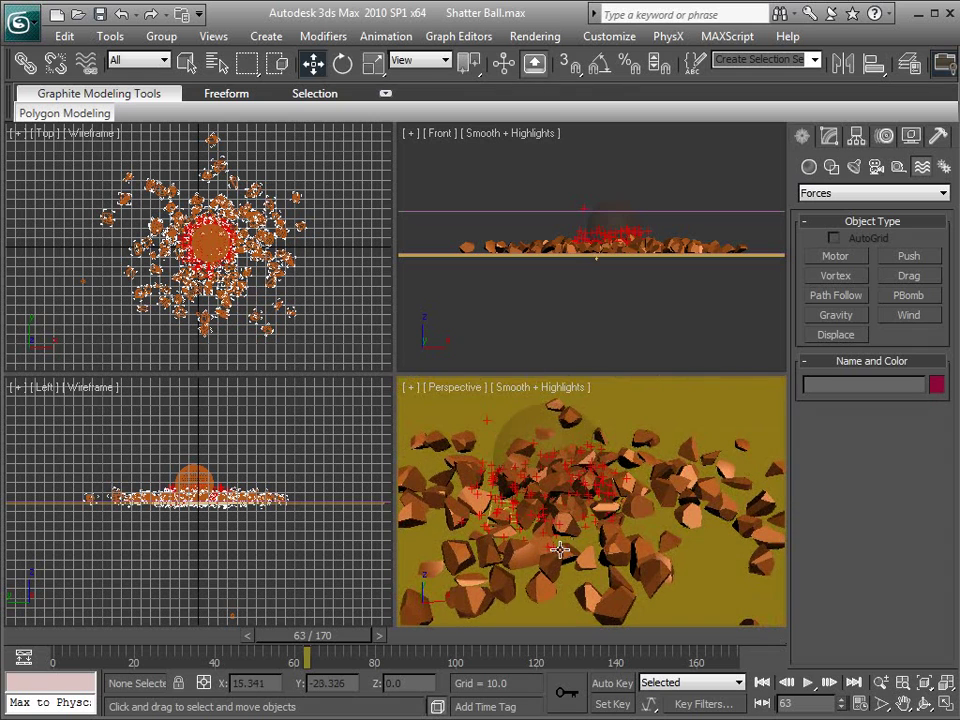
Set the direction of Speed 01 in Event 02 to Inherit Previous and put Particle View away
{"action": "key", "text": "6"}
{"action": "scroll", "coordinate": [150, 250], "scroll_direction": "up", "scroll_amount": 3}
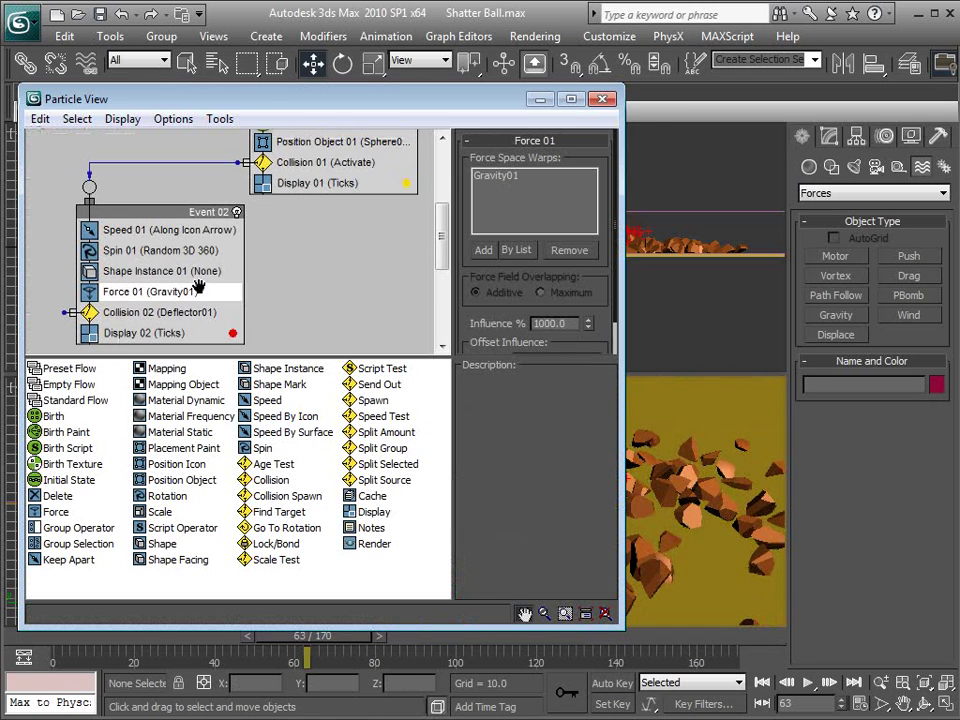
{"action": "left_click", "coordinate": [148, 250]}
{"action": "scroll", "coordinate": [337, 232], "scroll_direction": "down", "scroll_amount": 1}
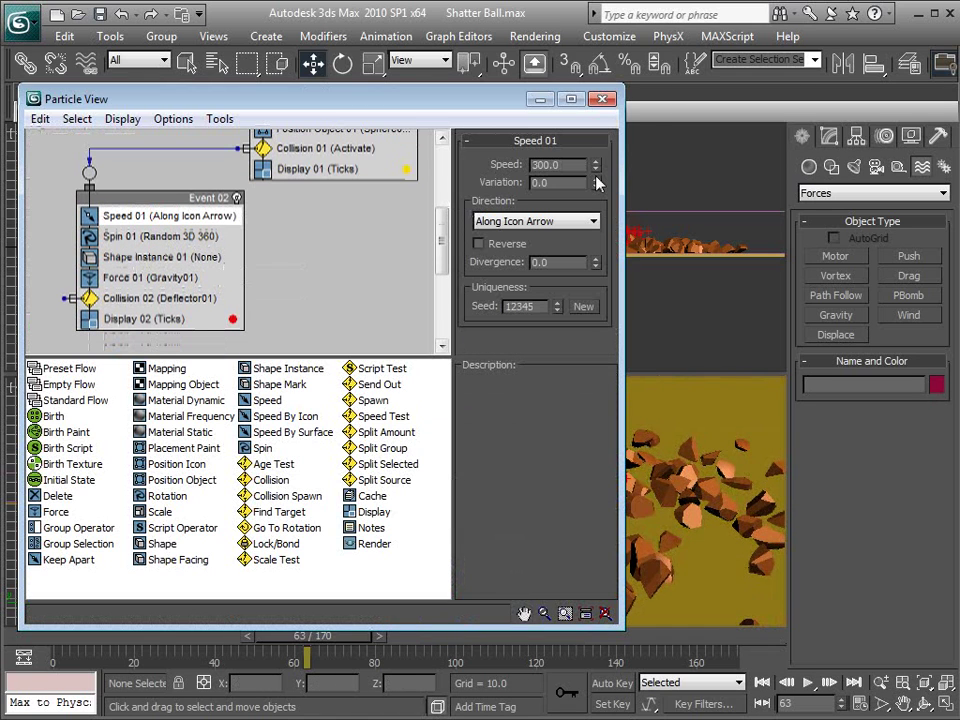
{"action": "left_click", "coordinate": [527, 222]}
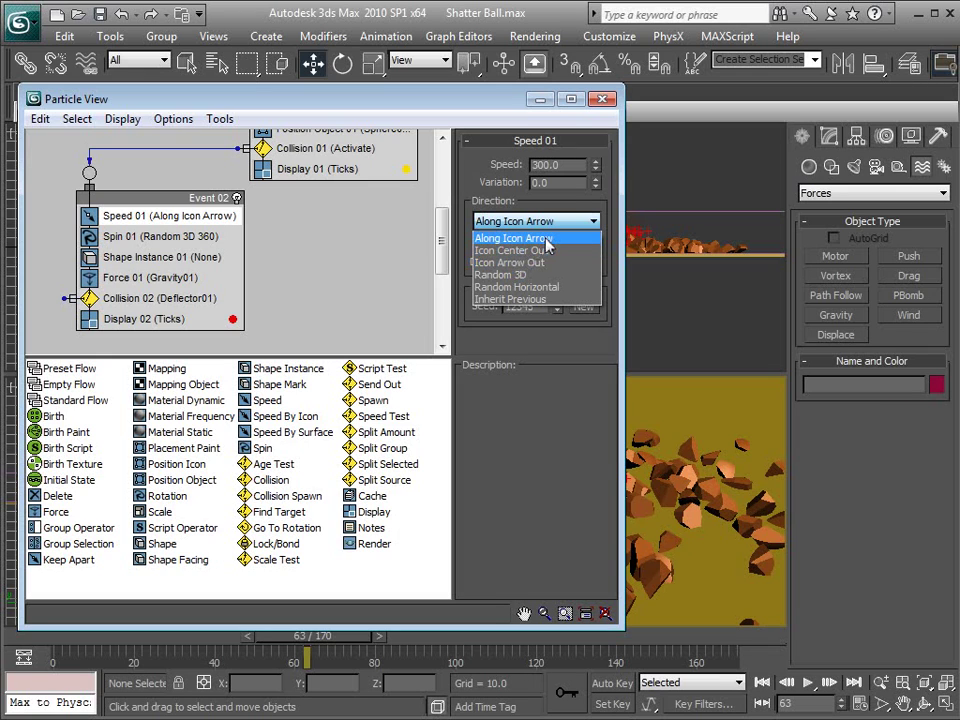
{"action": "left_click", "coordinate": [530, 299]}
{"action": "left_click", "coordinate": [538, 101]}
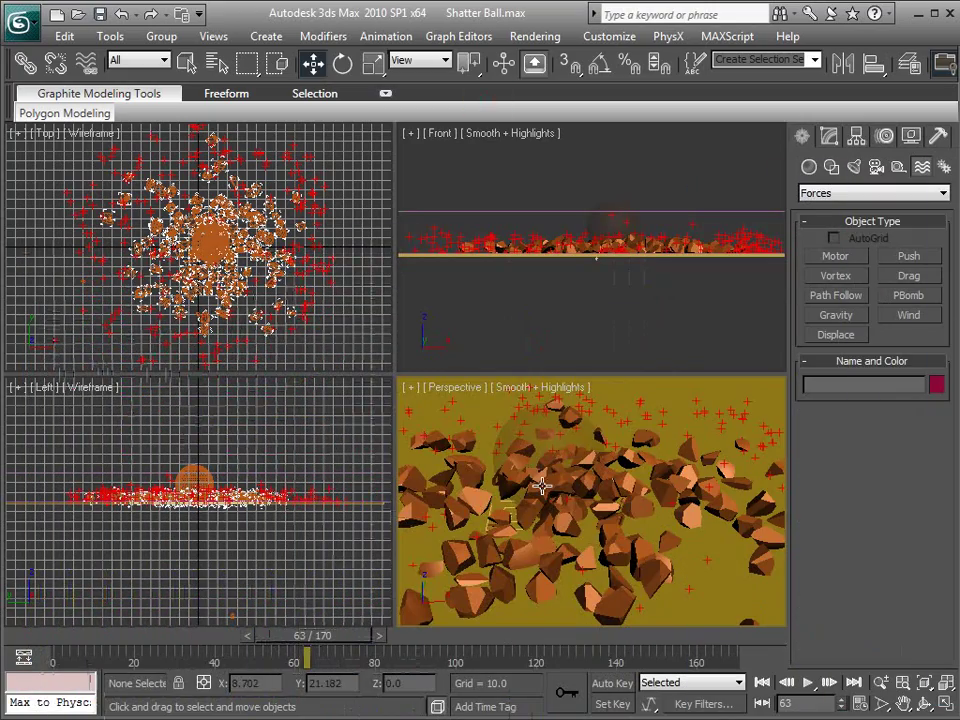
Scrub back to frame 44 and examine the particle spread in the Front and Perspective views
{"action": "scroll", "coordinate": [575, 532], "scroll_direction": "down", "scroll_amount": 5}
{"action": "left_click_drag", "start_coordinate": [333, 645], "coordinate": [265, 643]}
{"action": "scroll", "coordinate": [562, 527], "scroll_direction": "up", "scroll_amount": 3}
{"action": "middle_click_drag", "start_coordinate": [663, 221], "coordinate": [646, 234]}
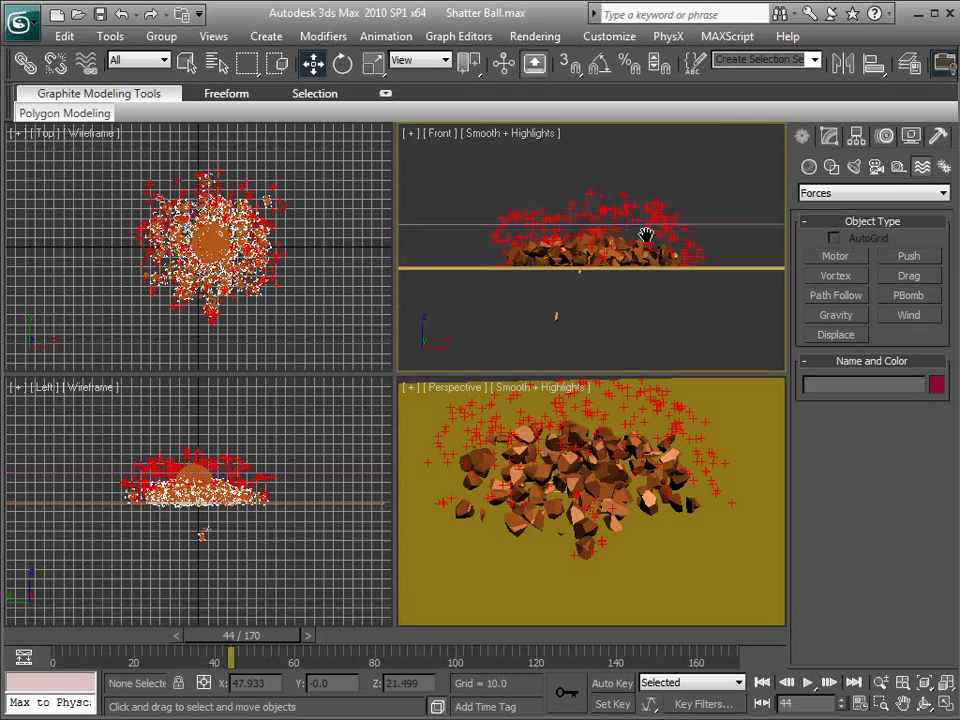
{"action": "scroll", "coordinate": [610, 280], "scroll_direction": "up", "scroll_amount": 2}
Reopen Particle View, fit it beside the Front and Perspective views, and change the Display 02 particle colour to white
{"action": "key", "text": "6"}
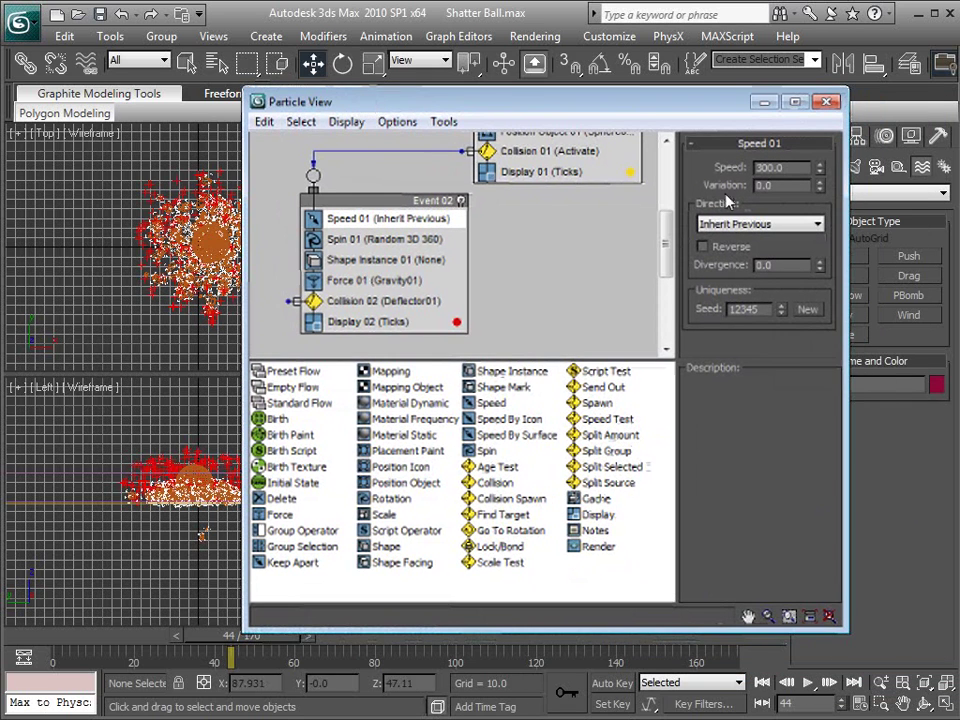
{"action": "left_click_drag", "start_coordinate": [500, 104], "coordinate": [250, 56]}
{"action": "left_click_drag", "start_coordinate": [597, 587], "coordinate": [479, 631]}
{"action": "left_click_drag", "start_coordinate": [481, 283], "coordinate": [458, 290]}
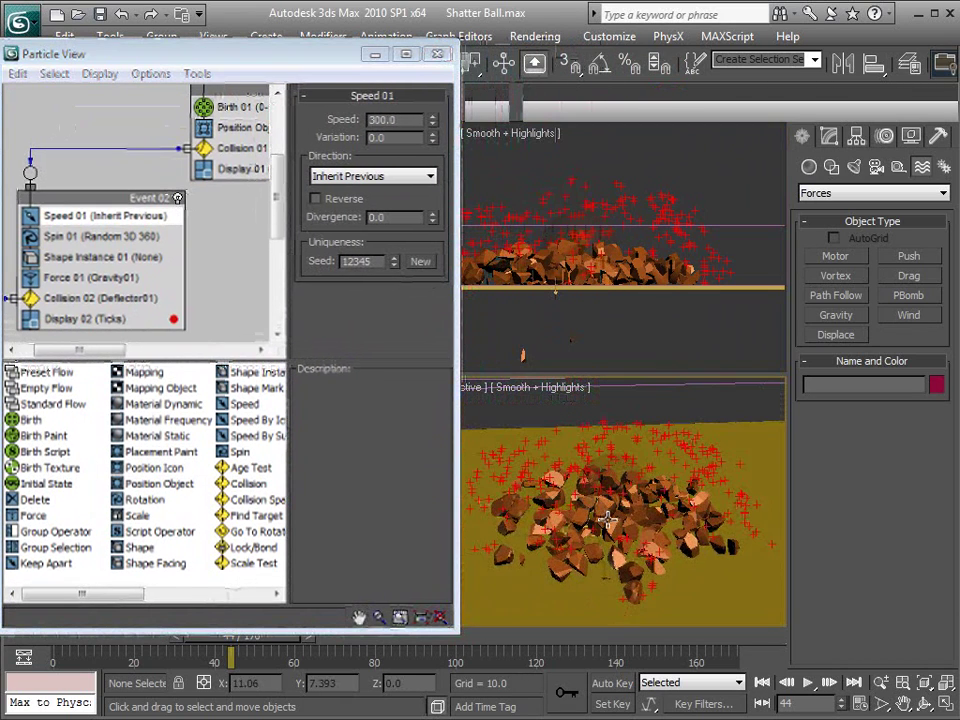
{"action": "left_click", "coordinate": [174, 320]}
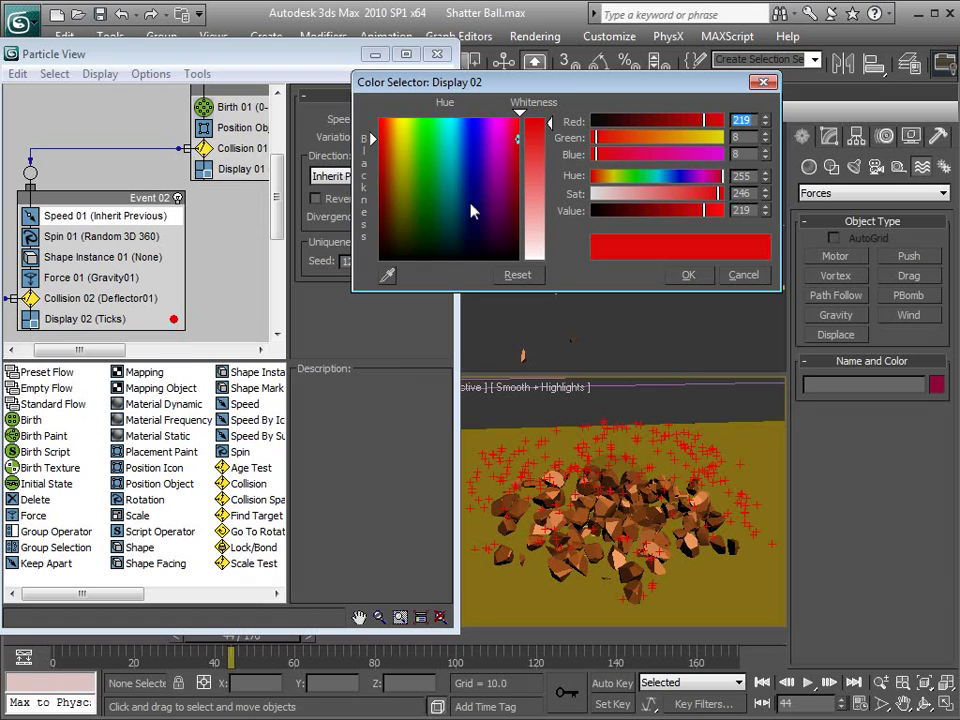
{"action": "left_click_drag", "start_coordinate": [547, 245], "coordinate": [551, 265]}
{"action": "left_click", "coordinate": [688, 275]}
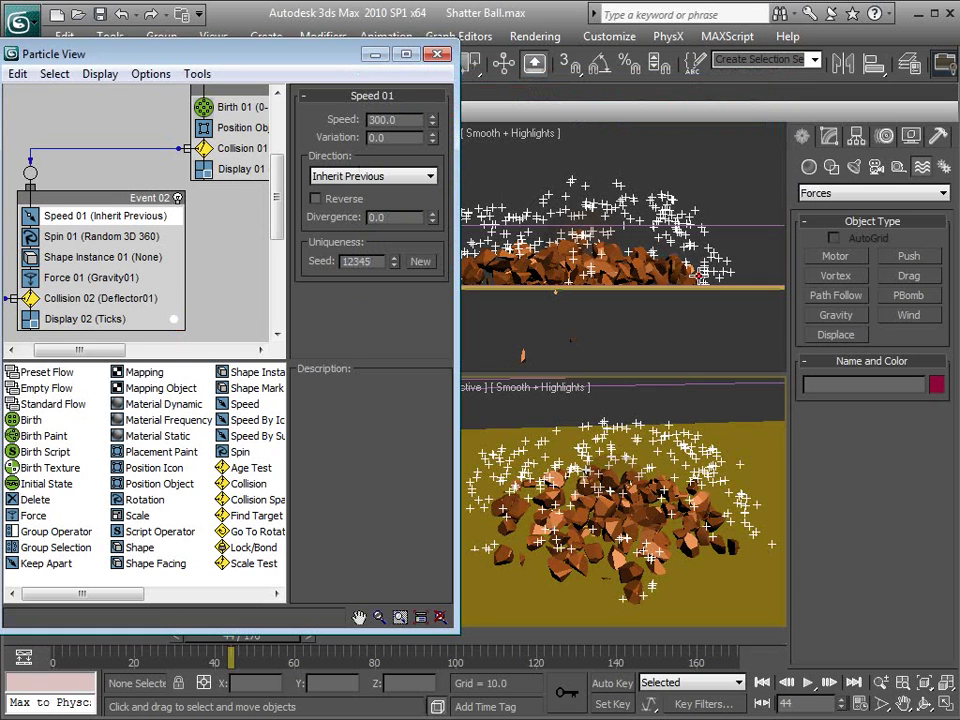
Shorten the Particle View window to uncover the time slider and turn off the Display 01 operator in Event 01
{"action": "middle_click_drag", "start_coordinate": [214, 171], "coordinate": [93, 193]}
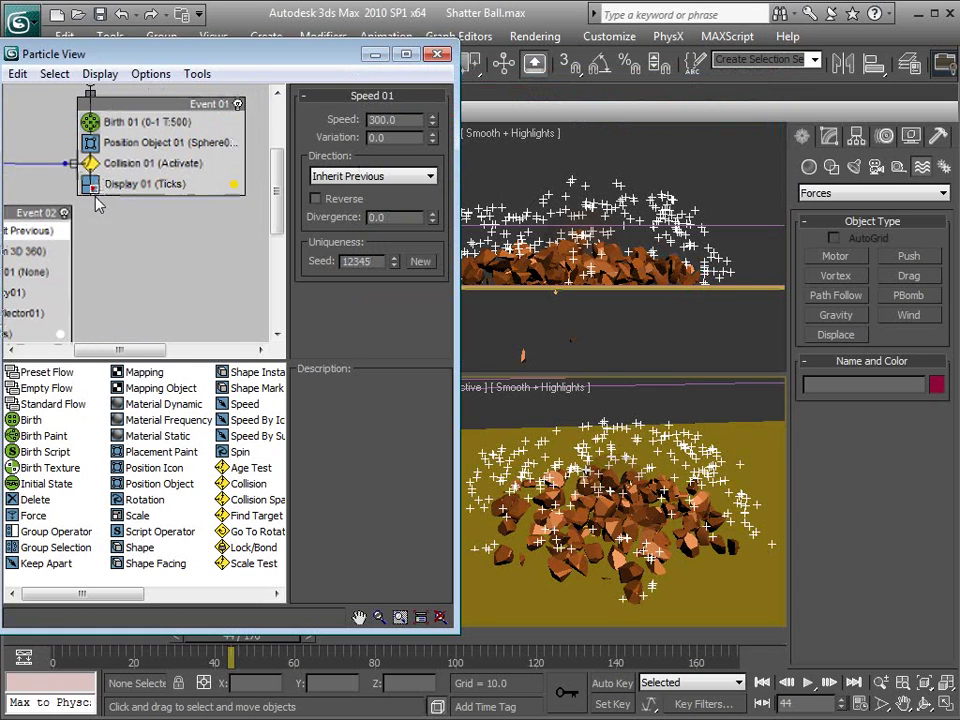
{"action": "mouse_move", "coordinate": [268, 632]}
{"action": "left_mouse_down"}
{"action": "mouse_move", "coordinate": [268, 613]}
{"action": "mouse_move", "coordinate": [231, 636]}
{"action": "mouse_move", "coordinate": [264, 637]}
{"action": "left_mouse_up"}
{"action": "middle_click_drag", "start_coordinate": [105, 218], "coordinate": [208, 153]}
{"action": "left_click", "coordinate": [228, 150]}
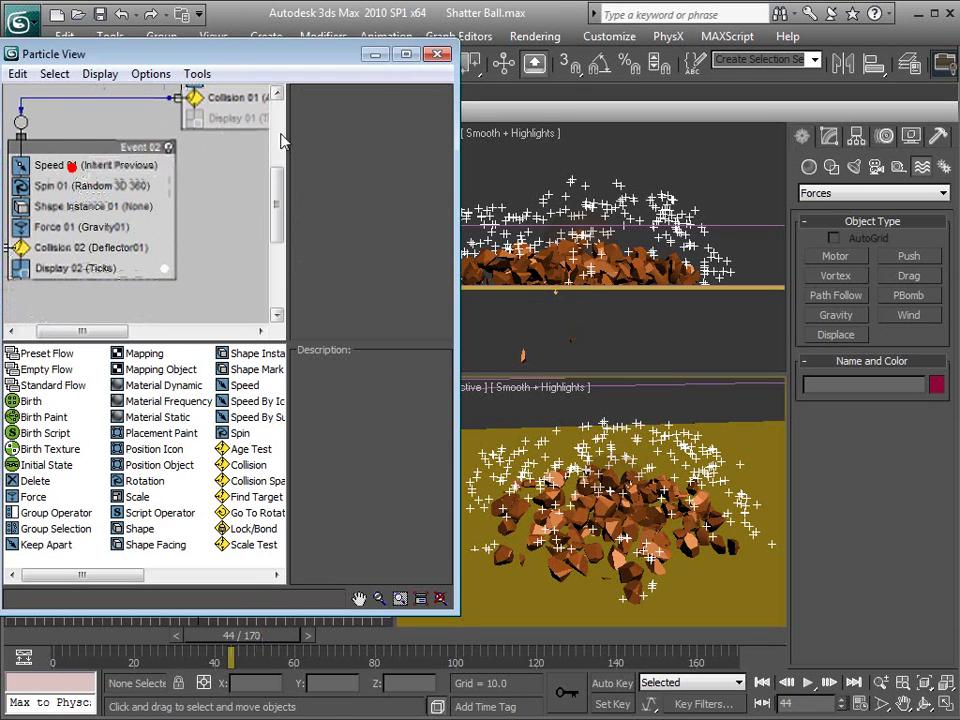
Tune Speed 01 in Event 02, first trying a variation of 100, and settle on a speed of 186.3 and a variation of 136
{"action": "left_click", "coordinate": [68, 165]}
{"action": "left_click_drag", "start_coordinate": [432, 126], "coordinate": [428, 52]}
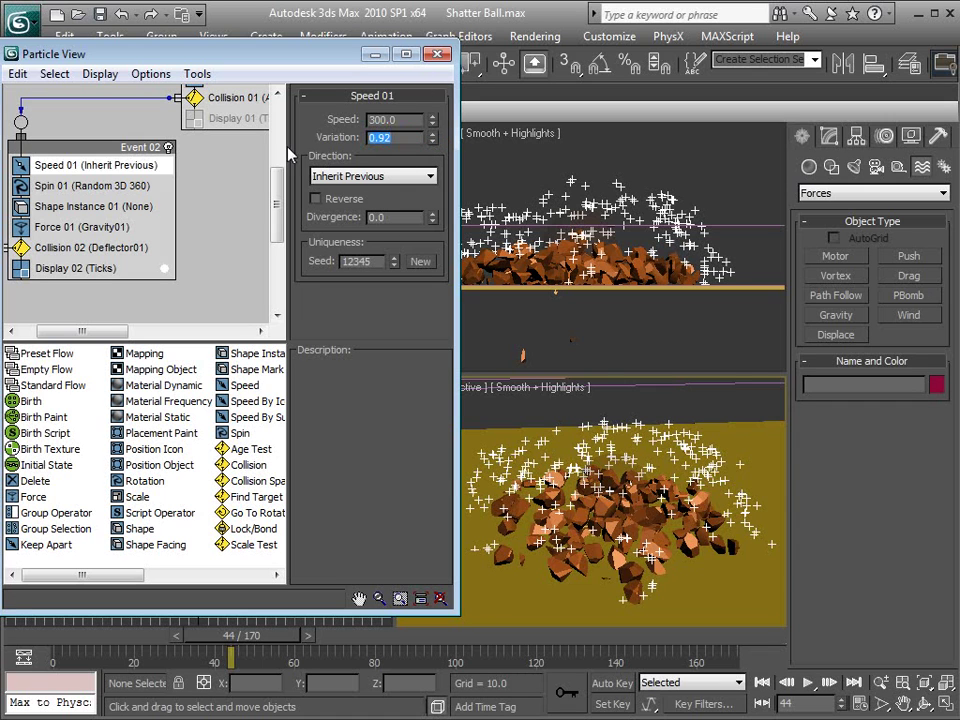
{"action": "type", "text": "100"}
{"action": "key", "text": "Return"}
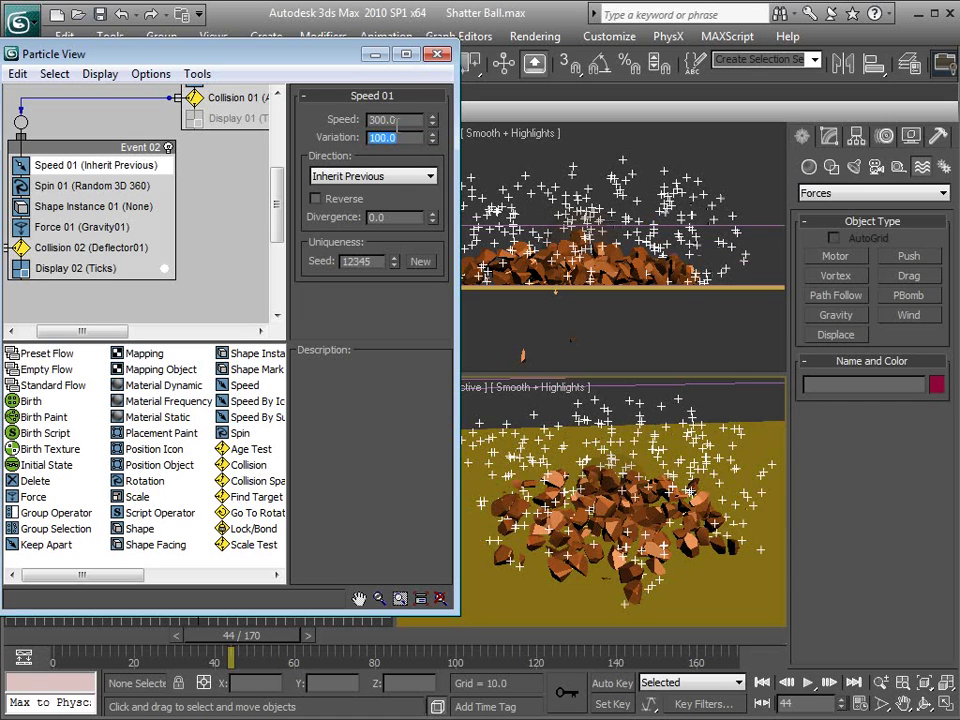
{"action": "left_click_drag", "start_coordinate": [432, 126], "coordinate": [423, 198]}
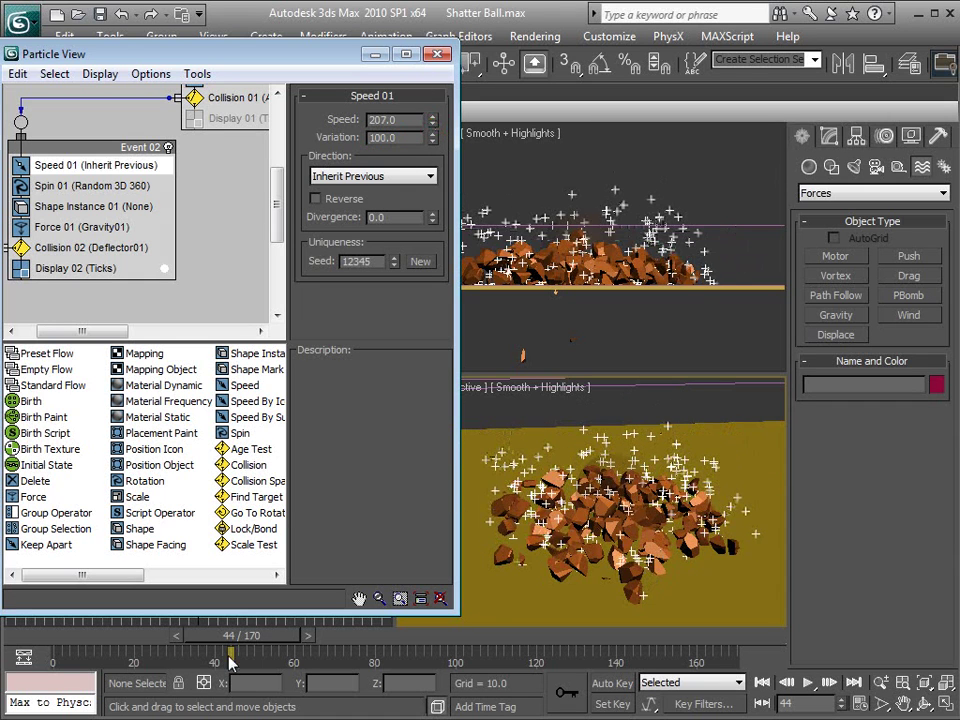
{"action": "mouse_move", "coordinate": [236, 640]}
{"action": "left_mouse_down"}
{"action": "mouse_move", "coordinate": [214, 640]}
{"action": "mouse_move", "coordinate": [253, 643]}
{"action": "left_mouse_up"}
{"action": "mouse_move", "coordinate": [432, 126]}
{"action": "left_mouse_down"}
{"action": "mouse_move", "coordinate": [432, 100]}
{"action": "mouse_move", "coordinate": [430, 119]}
{"action": "left_mouse_up"}
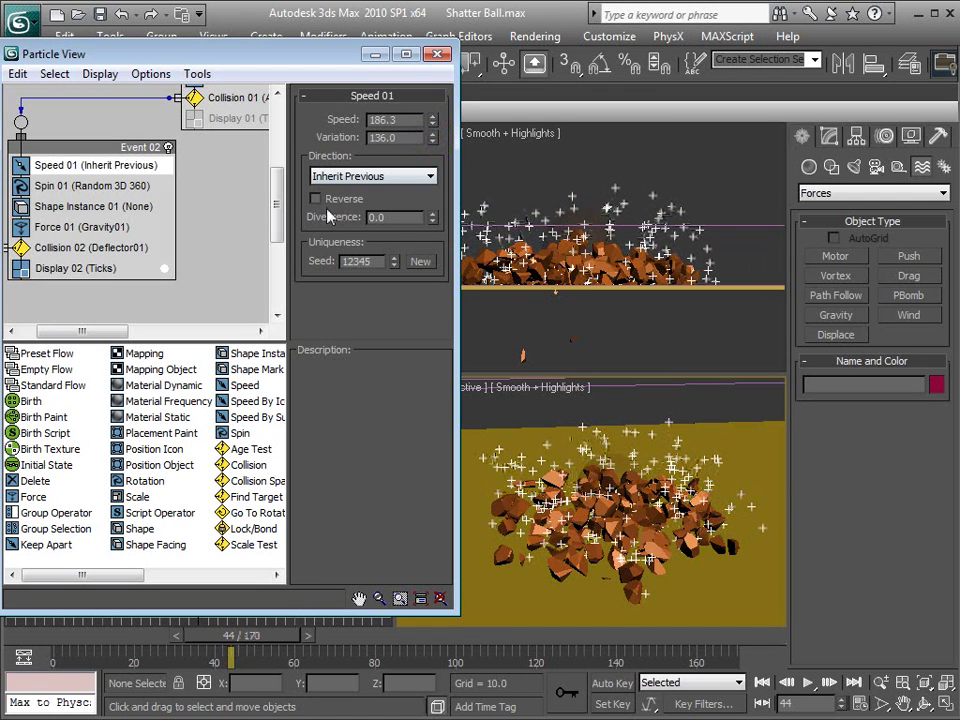
Set the divergence of Speed 01 to 66.5 and scrub to frame 48 to check the particle scatter up close
{"action": "mouse_move", "coordinate": [432, 217]}
{"action": "left_mouse_down"}
{"action": "mouse_move", "coordinate": [431, 163]}
{"action": "mouse_move", "coordinate": [436, 220]}
{"action": "mouse_move", "coordinate": [430, 180]}
{"action": "left_mouse_up"}
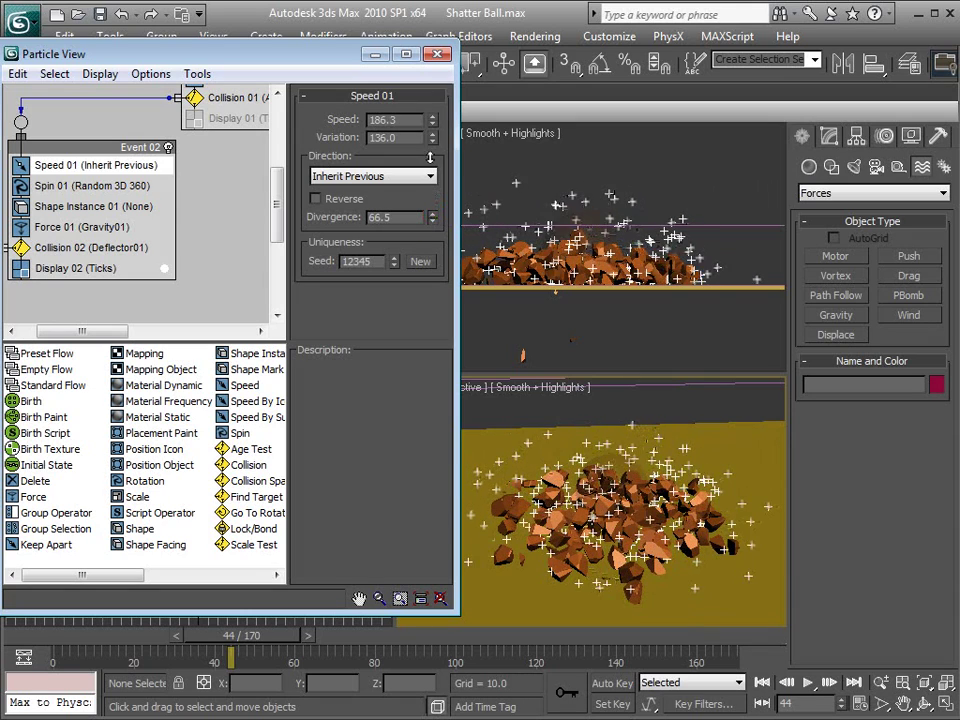
{"action": "left_click_drag", "start_coordinate": [262, 638], "coordinate": [286, 641]}
{"action": "scroll", "coordinate": [611, 375], "scroll_direction": "up", "scroll_amount": 5}
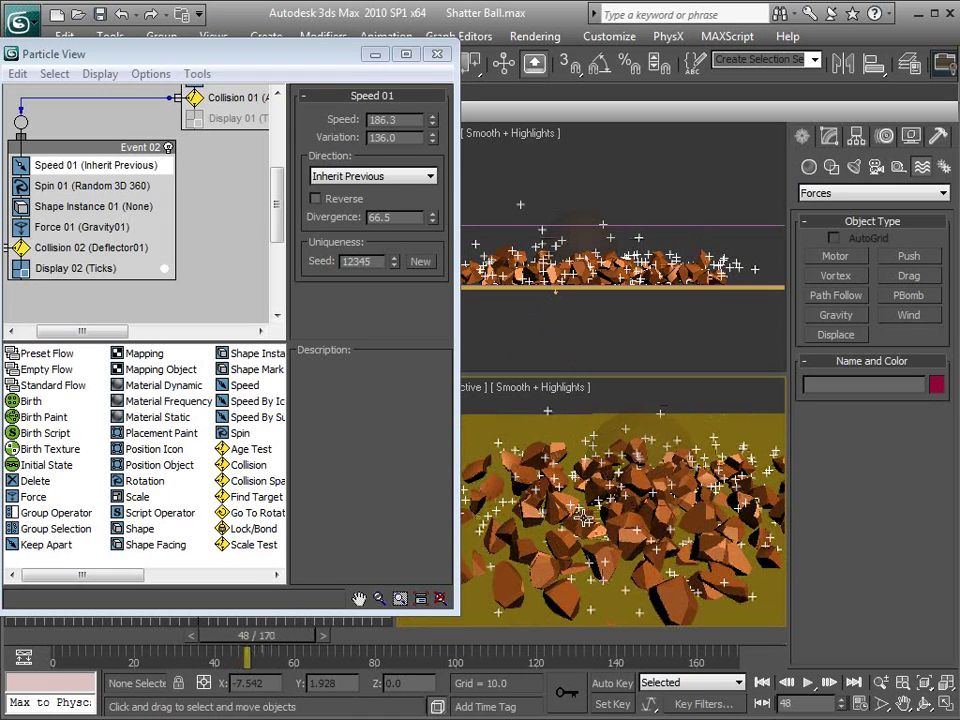
Assign one of the shattered sphere fragments, Sphere01_Dml_frag_61, as the particle geometry object of Shape Instance 01
{"action": "scroll", "coordinate": [583, 517], "scroll_direction": "up", "scroll_amount": 2}
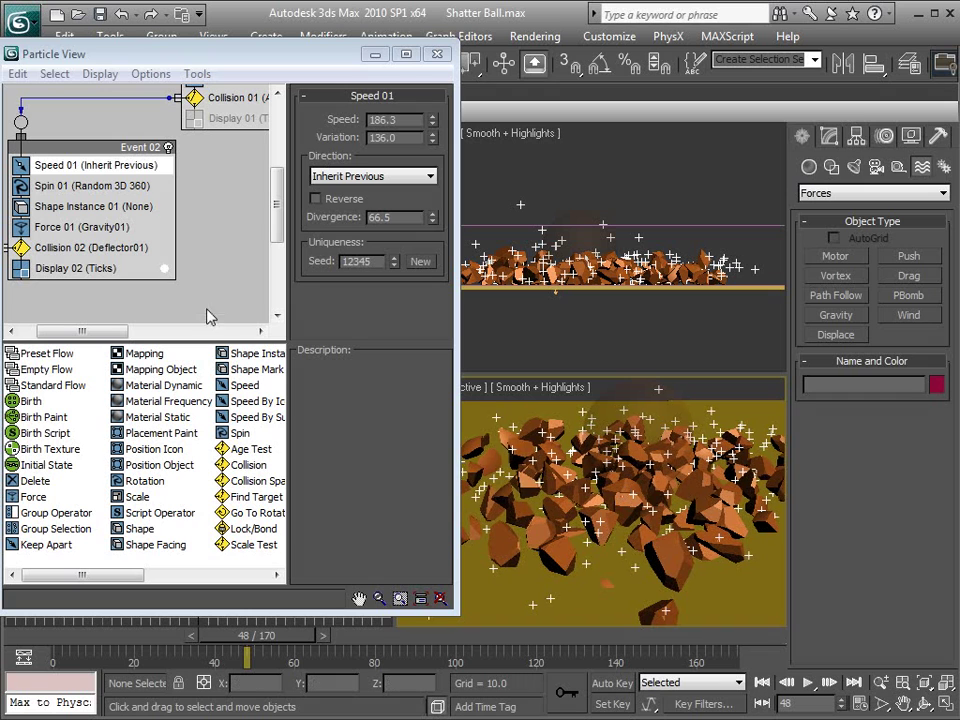
{"action": "left_click", "coordinate": [90, 207]}
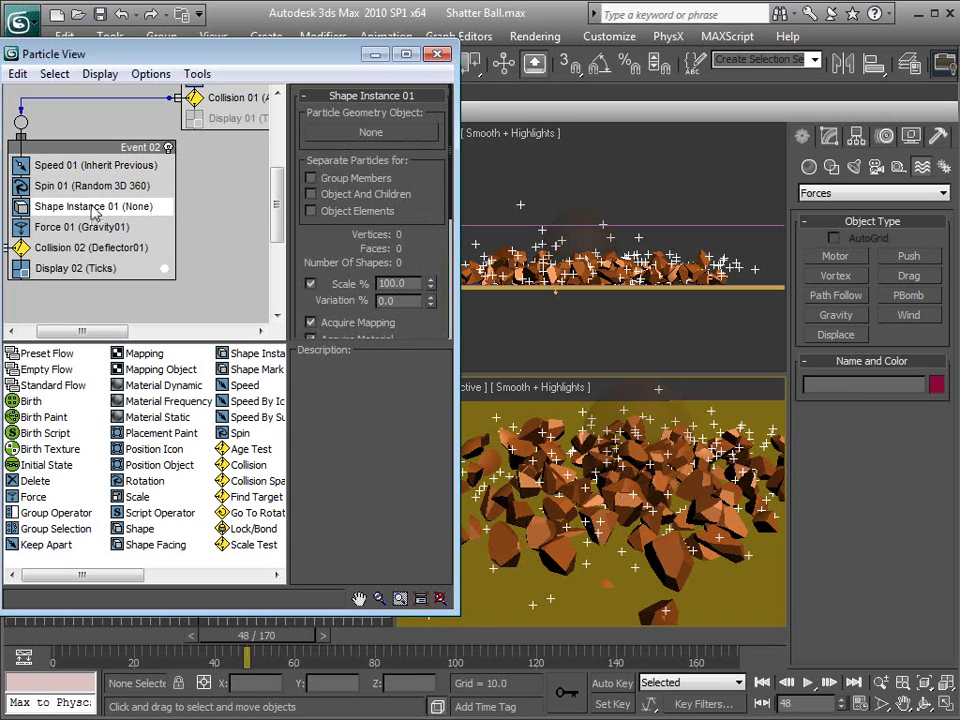
{"action": "scroll", "coordinate": [650, 468], "scroll_direction": "up", "scroll_amount": 5}
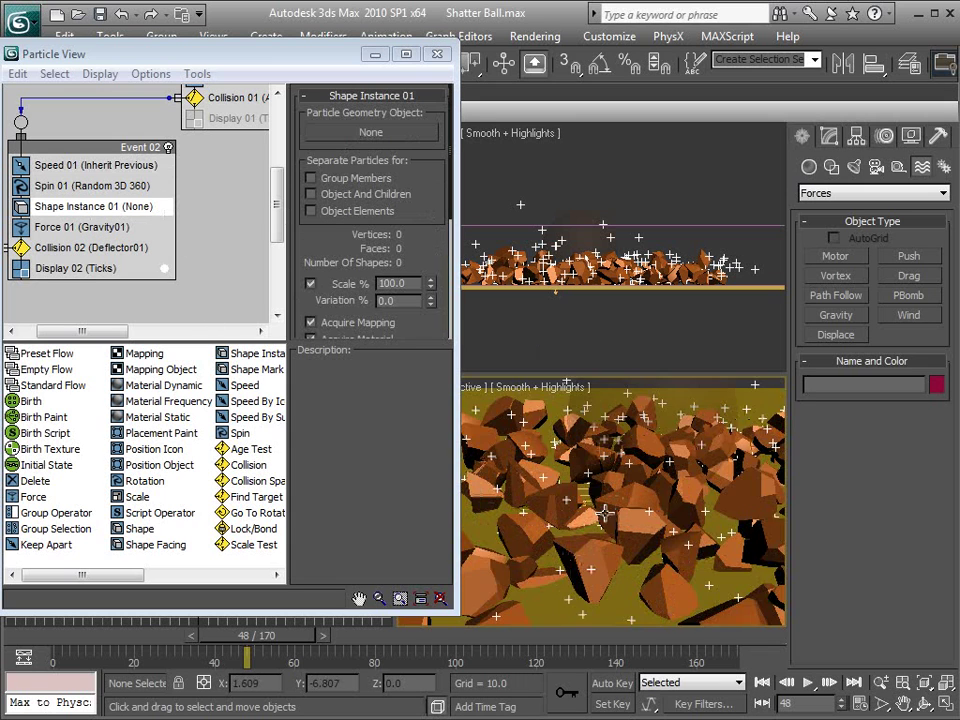
{"action": "left_click", "coordinate": [364, 133]}
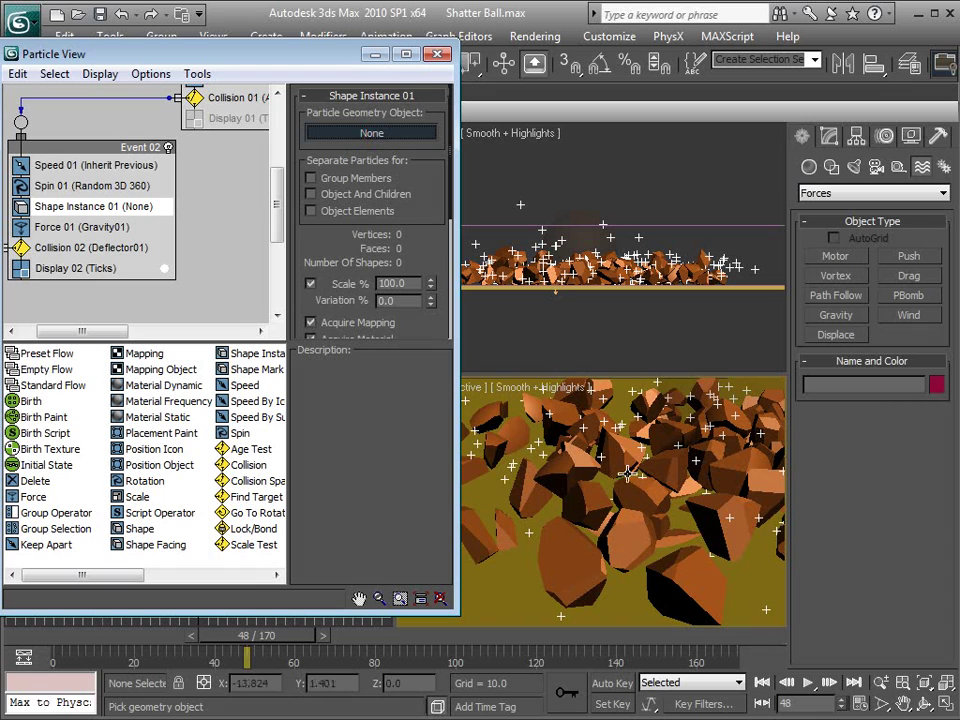
{"action": "left_click", "coordinate": [369, 133]}
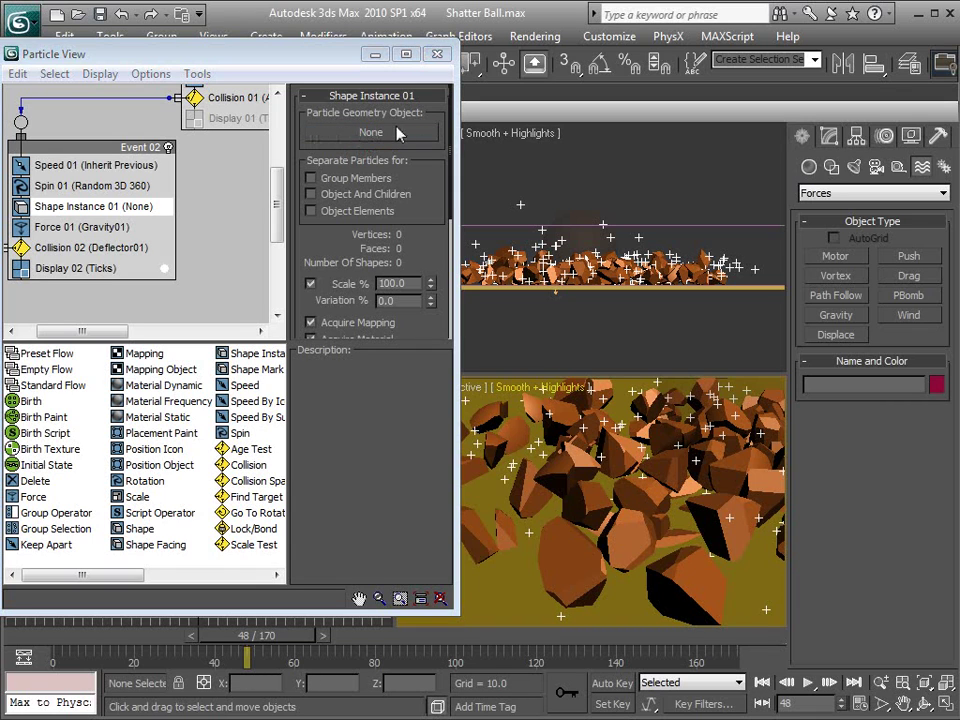
{"action": "left_click", "coordinate": [369, 132]}
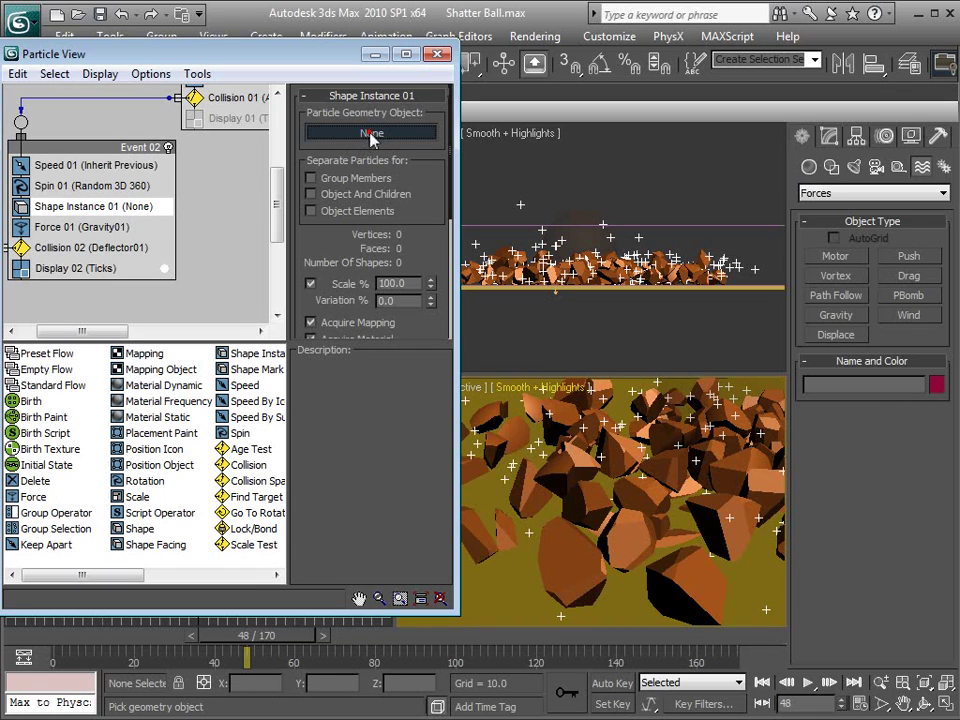
{"action": "left_click", "coordinate": [637, 489]}
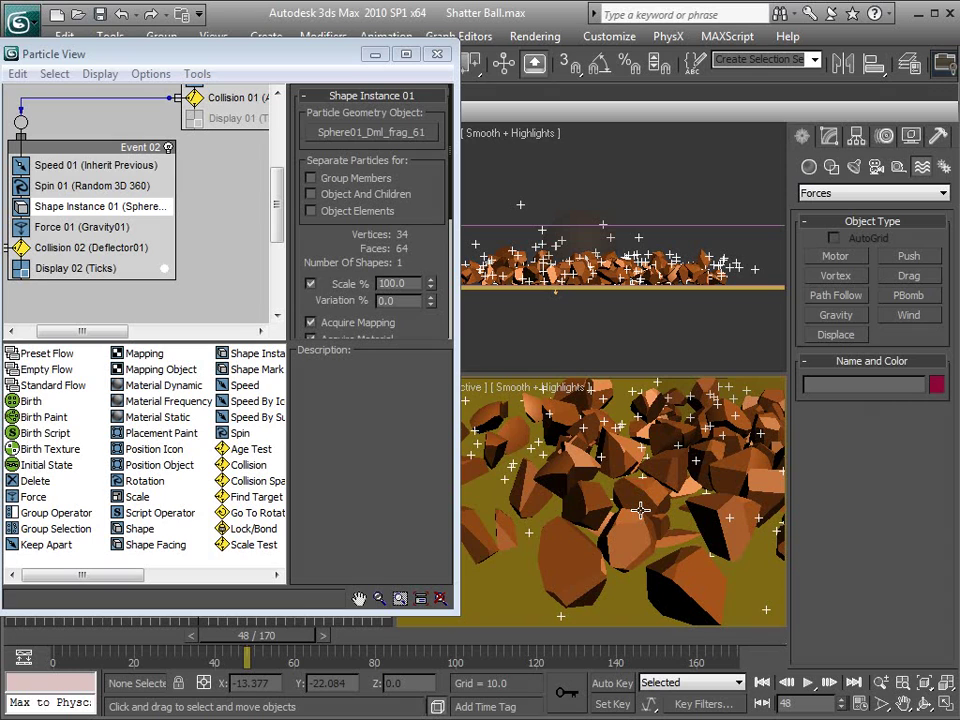
Set the Display 02 type to Geometry and scrub between frames 36 and 49 to check the instanced debris
{"action": "left_click", "coordinate": [70, 268]}
{"action": "left_click", "coordinate": [375, 123]}
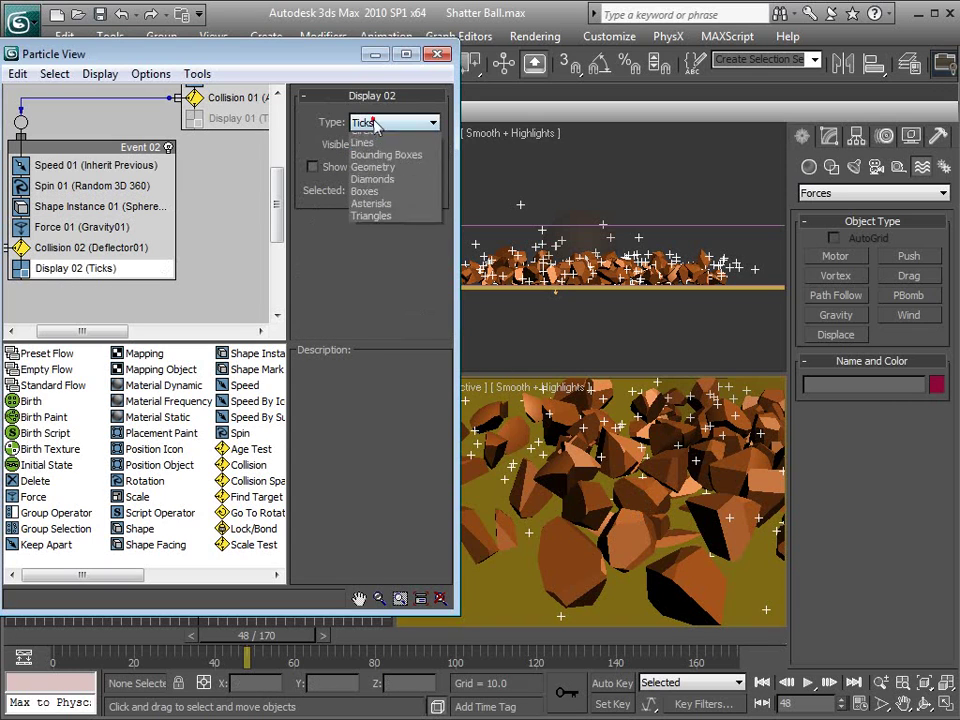
{"action": "left_click", "coordinate": [380, 216]}
{"action": "left_click_drag", "start_coordinate": [265, 636], "coordinate": [212, 636]}
{"action": "middle_click_drag", "start_coordinate": [676, 507], "coordinate": [582, 510]}
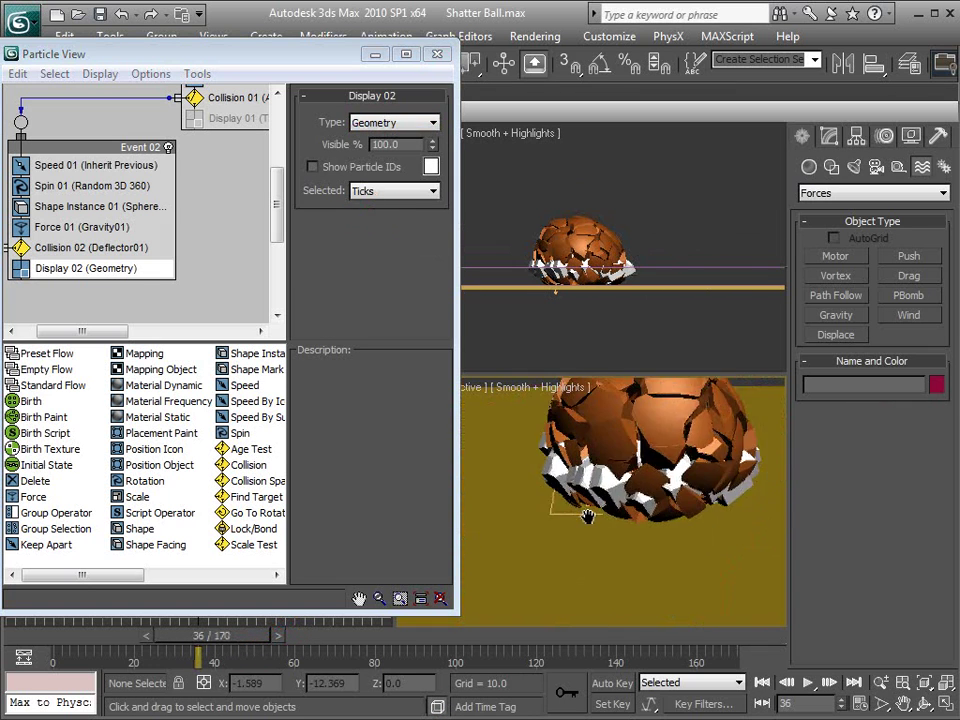
{"action": "left_click_drag", "start_coordinate": [237, 636], "coordinate": [285, 636]}
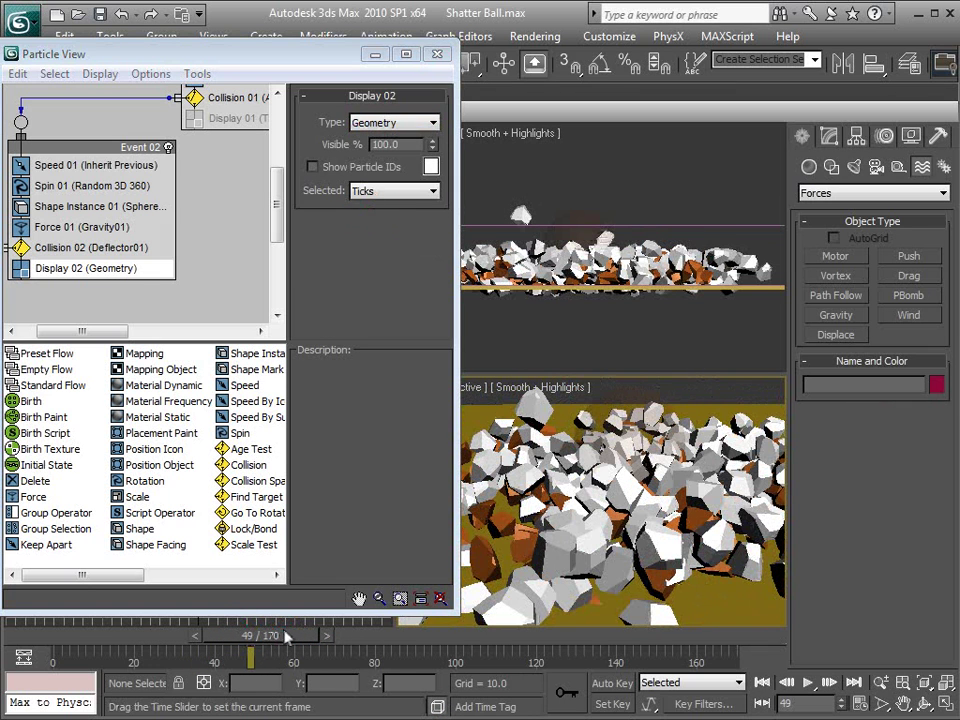
Set the Shape Instance 01 scale to 23% with a 90% variation and check the debris size at frame 47
{"action": "left_click", "coordinate": [60, 207]}
{"action": "mouse_move", "coordinate": [432, 288]}
{"action": "left_mouse_down"}
{"action": "mouse_move", "coordinate": [432, 300]}
{"action": "mouse_move", "coordinate": [404, 283]}
{"action": "mouse_move", "coordinate": [433, 291]}
{"action": "mouse_move", "coordinate": [431, 302]}
{"action": "left_mouse_up"}
{"action": "left_click", "coordinate": [433, 305]}
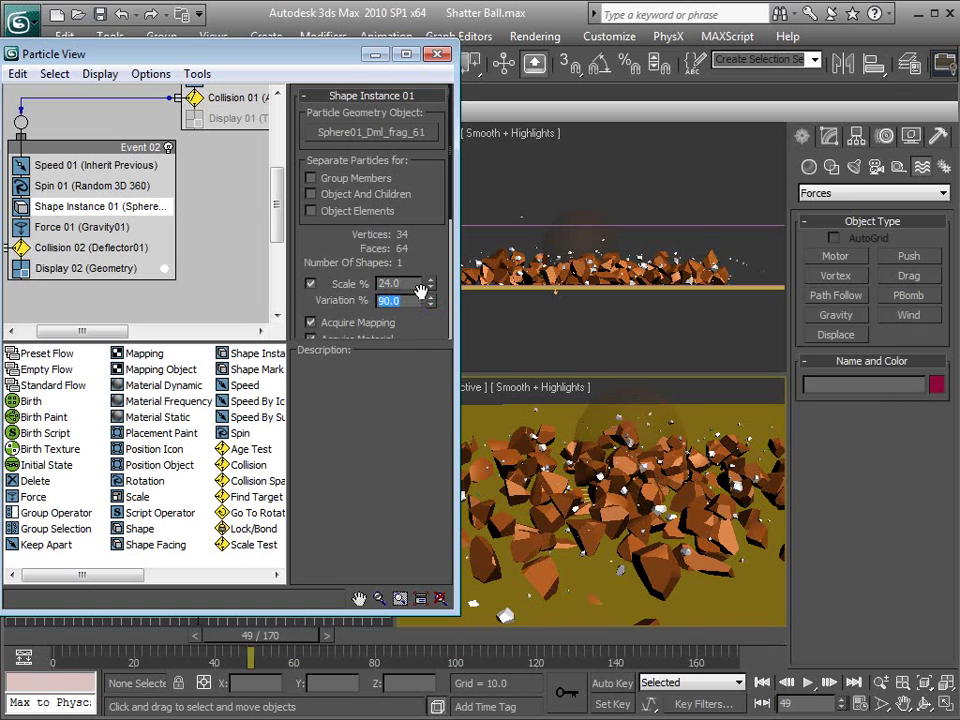
{"action": "mouse_move", "coordinate": [433, 290]}
{"action": "left_mouse_down"}
{"action": "mouse_move", "coordinate": [432, 282]}
{"action": "mouse_move", "coordinate": [430, 292]}
{"action": "left_mouse_up"}
{"action": "mouse_move", "coordinate": [262, 635]}
{"action": "left_mouse_down"}
{"action": "mouse_move", "coordinate": [232, 635]}
{"action": "mouse_move", "coordinate": [252, 635]}
{"action": "left_mouse_up"}
{"action": "middle_click_drag", "start_coordinate": [663, 512], "coordinate": [614, 483]}
Set the Birth 01 amount in Event 01 to 5000 and scrub through the impact to check the debris density
{"action": "middle_click_drag", "start_coordinate": [263, 293], "coordinate": [176, 178]}
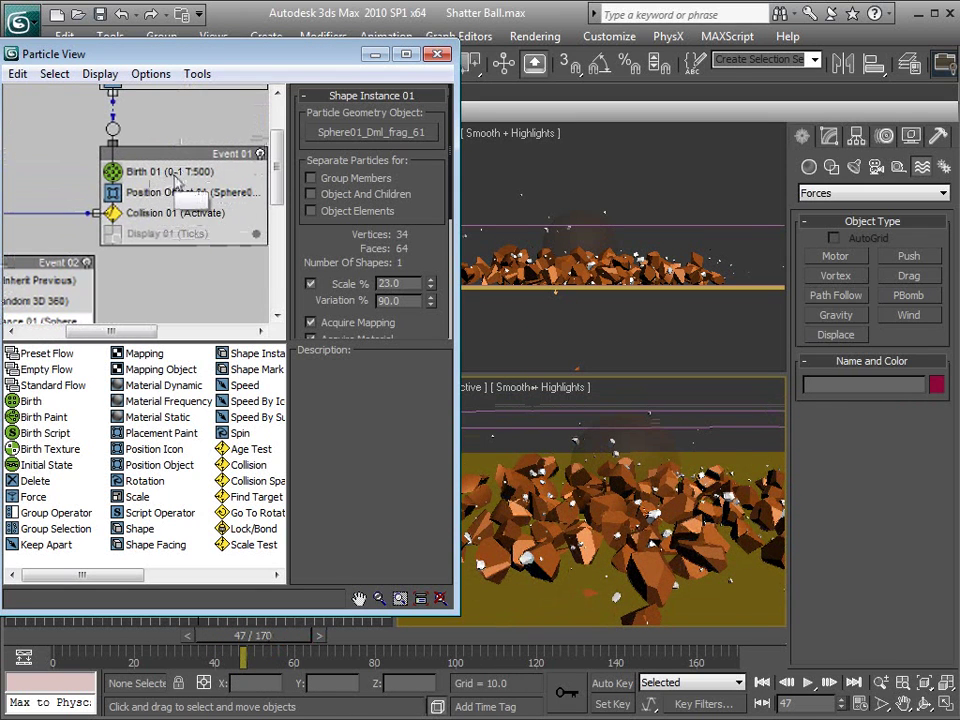
{"action": "left_click", "coordinate": [130, 173]}
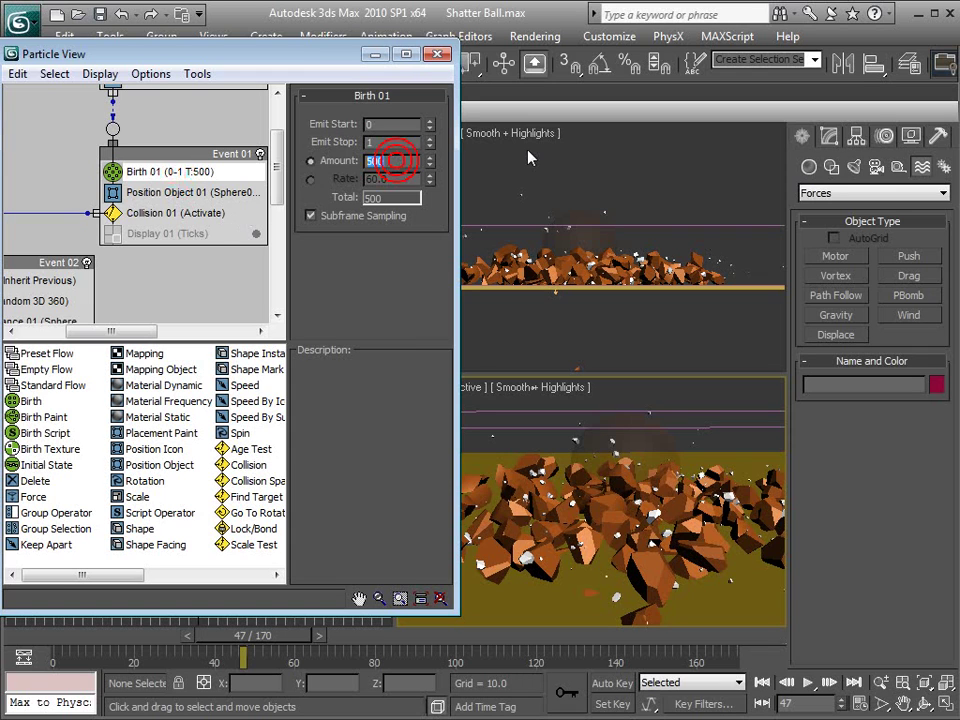
{"action": "type", "text": "50"}
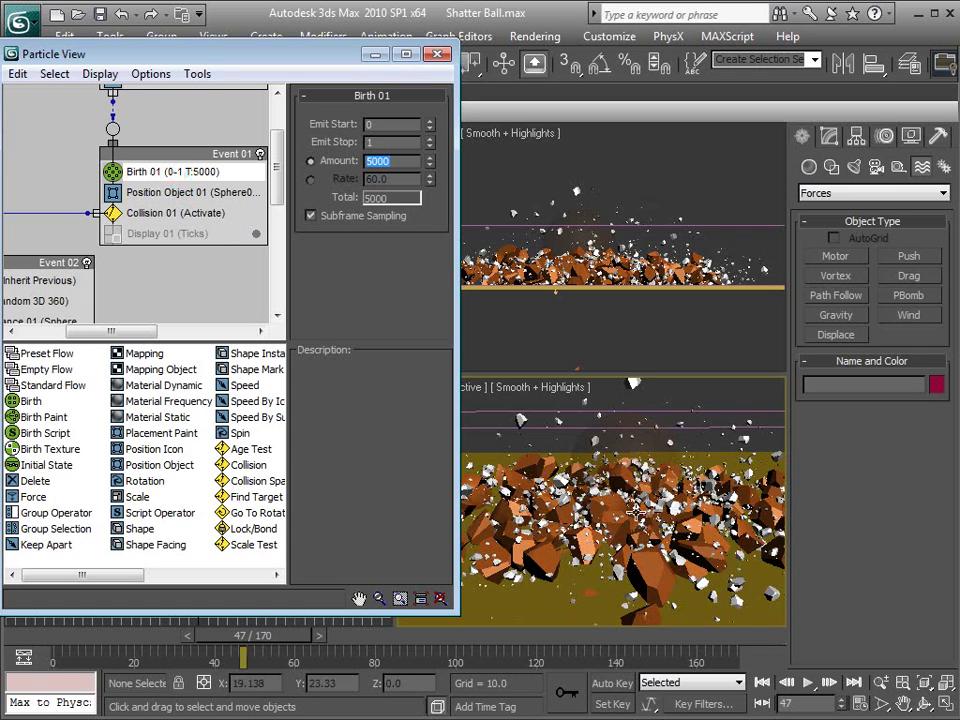
{"action": "mouse_move", "coordinate": [246, 645]}
{"action": "left_mouse_down"}
{"action": "mouse_move", "coordinate": [226, 650]}
{"action": "mouse_move", "coordinate": [256, 645]}
{"action": "left_mouse_up"}
{"action": "left_click_drag", "start_coordinate": [229, 648], "coordinate": [212, 648]}
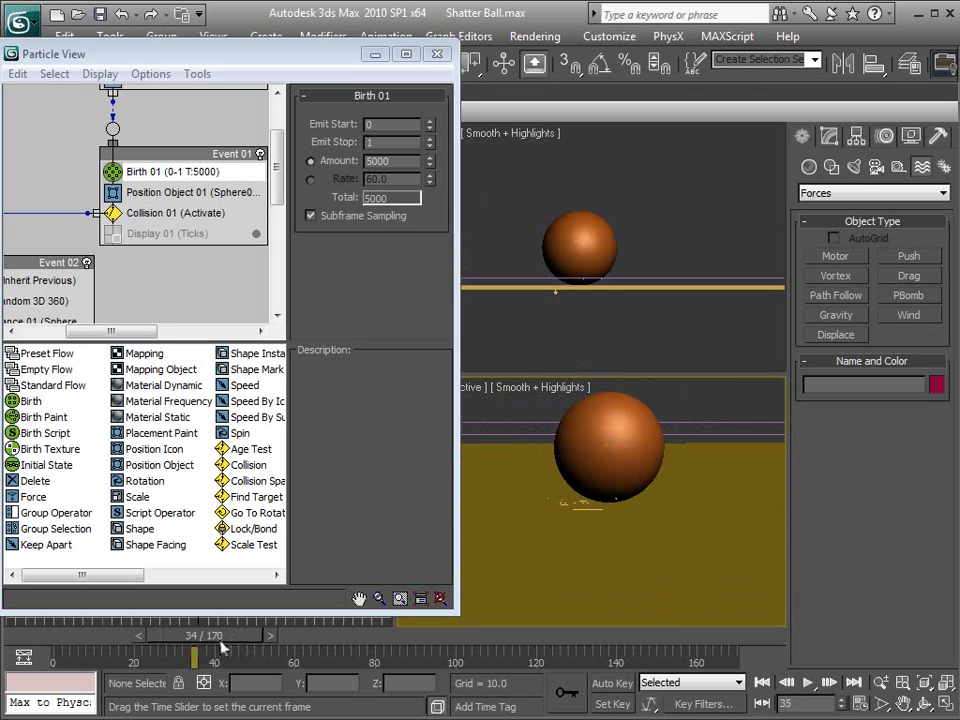
Retune Speed 01 in Event 02 to a speed of 121.095 and a variation of 178.16
{"action": "middle_click_drag", "start_coordinate": [170, 297], "coordinate": [250, 195]}
{"action": "left_click", "coordinate": [86, 180]}
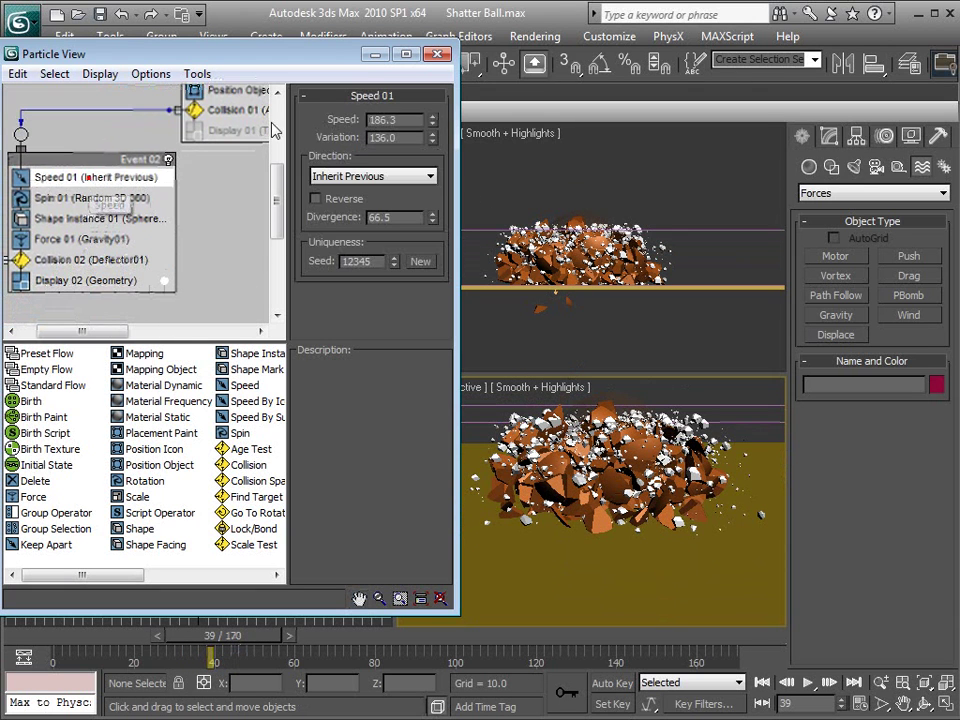
{"action": "mouse_move", "coordinate": [435, 121]}
{"action": "left_mouse_down"}
{"action": "mouse_move", "coordinate": [423, 158]}
{"action": "mouse_move", "coordinate": [434, 117]}
{"action": "left_mouse_up"}
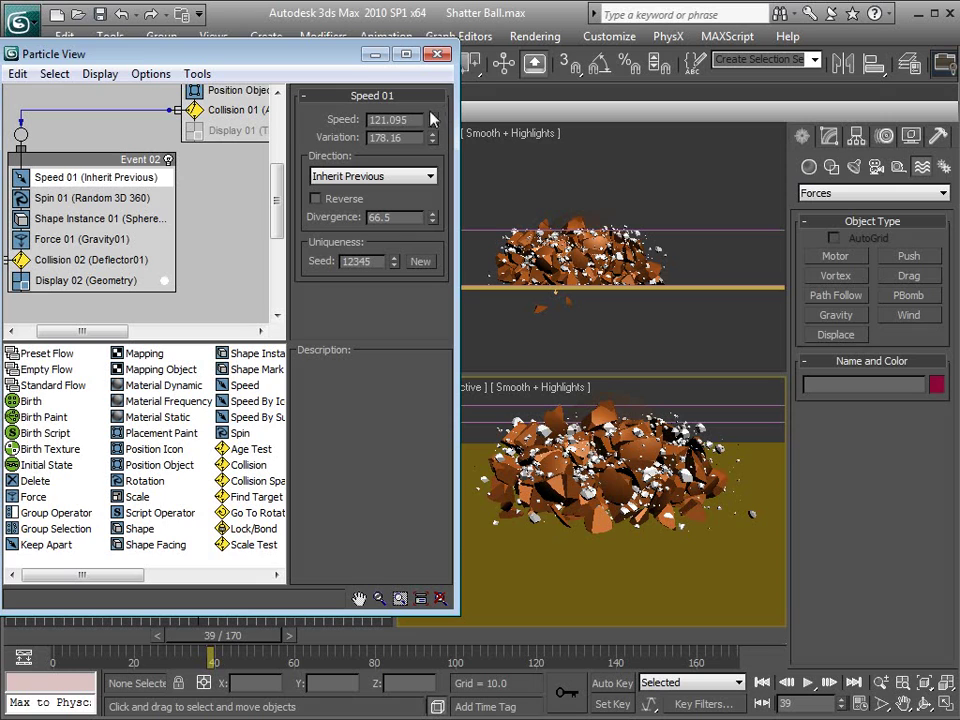
Review the collision test options of Collision 02 and scrub to frame 59 to check how the debris bounces
{"action": "left_click", "coordinate": [70, 260]}
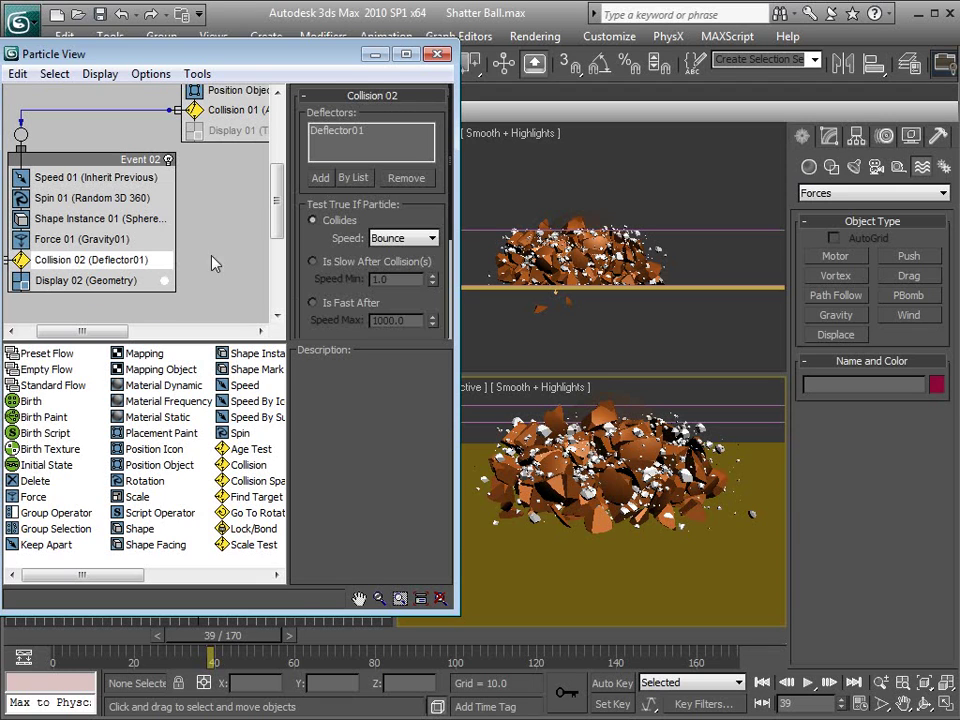
{"action": "left_click_drag", "start_coordinate": [407, 312], "coordinate": [377, 173]}
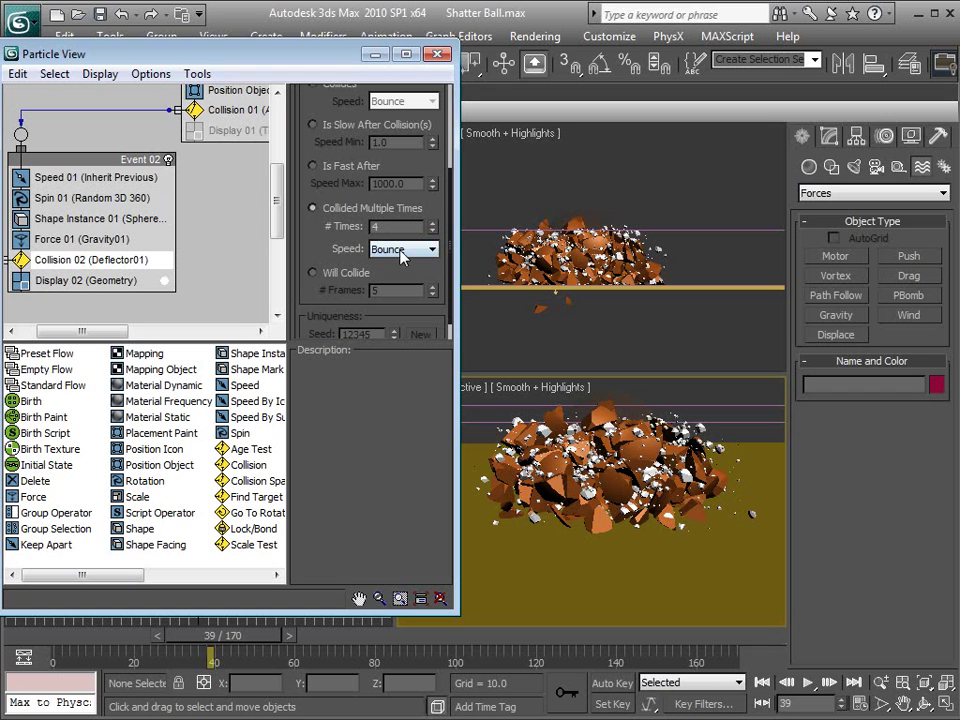
{"action": "left_click_drag", "start_coordinate": [242, 652], "coordinate": [320, 651]}
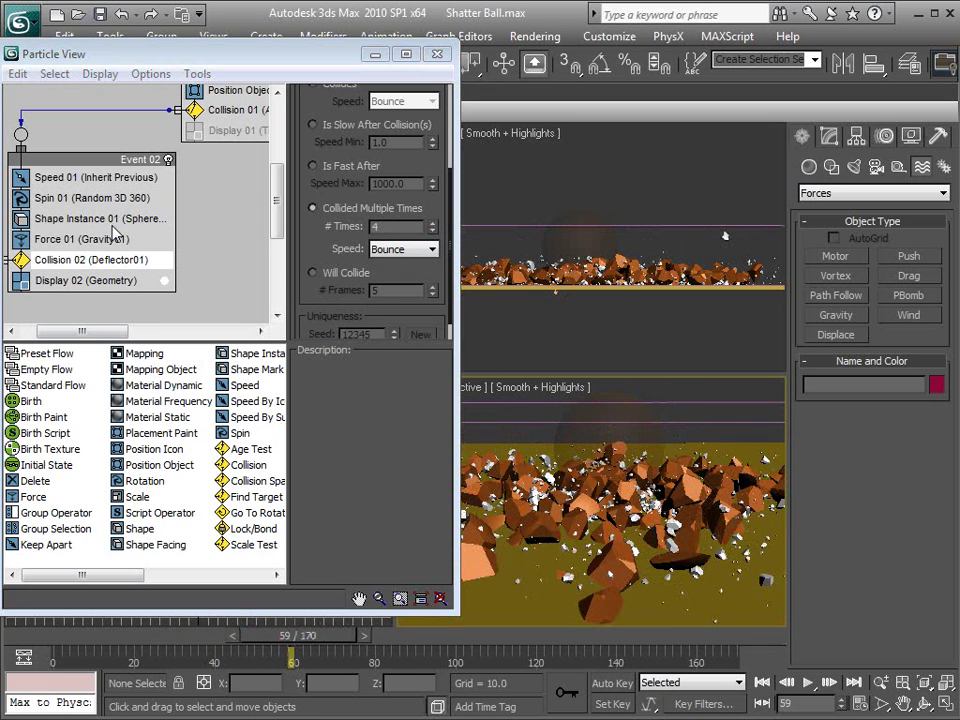
Select the ground deflector Deflector01 and set its bounce to 0.46
{"action": "left_click", "coordinate": [606, 239]}
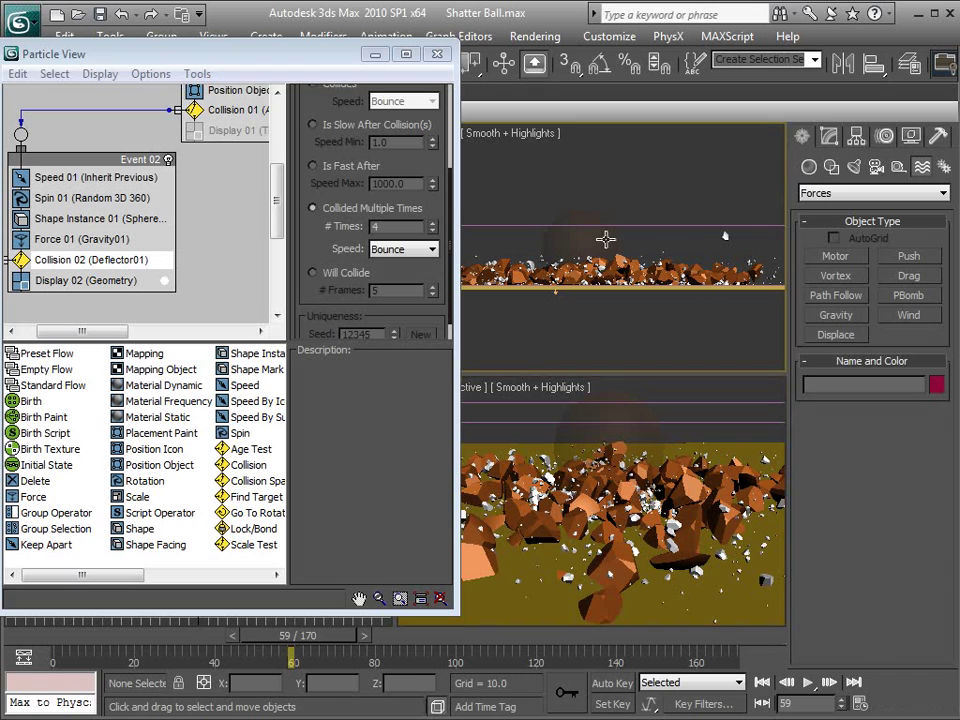
{"action": "middle_click_drag", "start_coordinate": [606, 239], "coordinate": [609, 239]}
{"action": "middle_click", "coordinate": [657, 537]}
{"action": "scroll", "coordinate": [657, 537], "scroll_direction": "down", "scroll_amount": 5}
{"action": "middle_click_drag", "start_coordinate": [628, 495], "coordinate": [625, 514]}
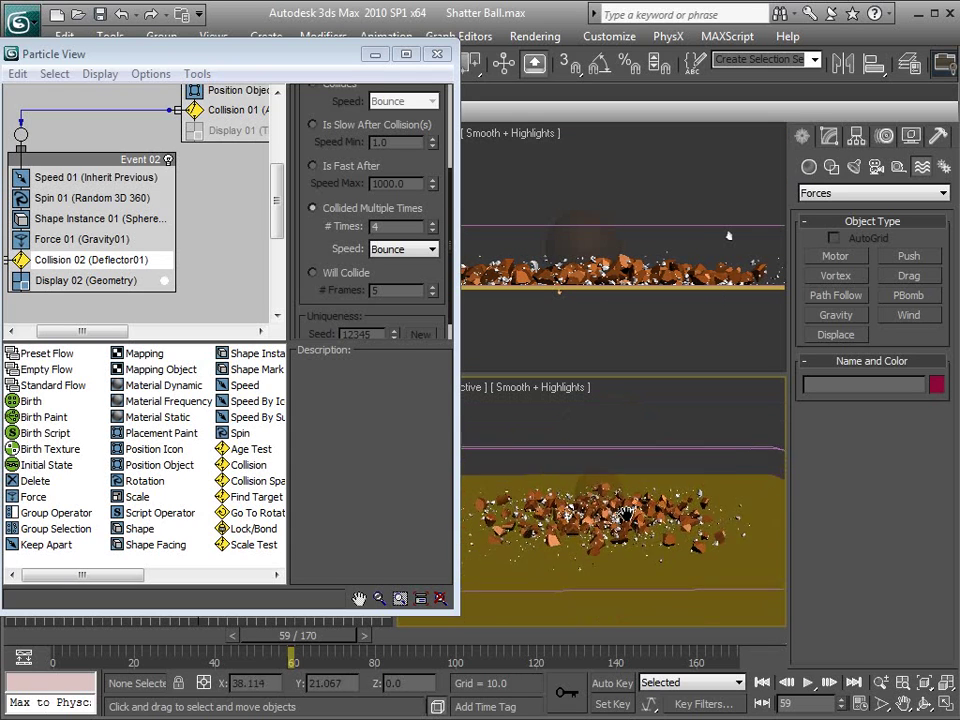
{"action": "scroll", "coordinate": [627, 512], "scroll_direction": "down", "scroll_amount": 4}
{"action": "left_click", "coordinate": [783, 287]}
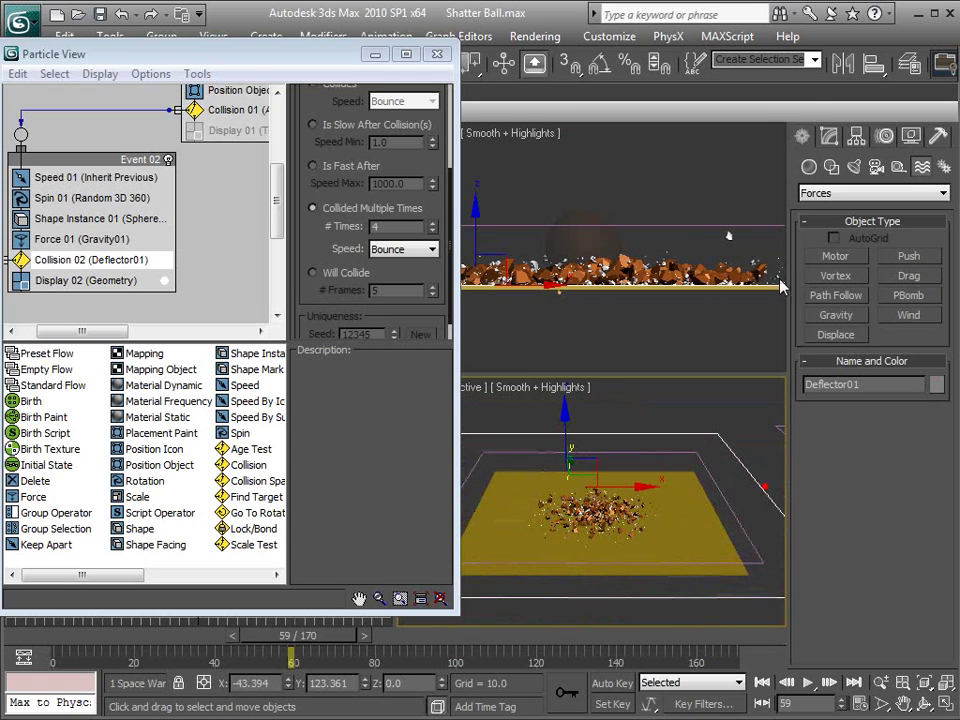
{"action": "left_click", "coordinate": [829, 137]}
{"action": "left_click_drag", "start_coordinate": [921, 444], "coordinate": [690, 360]}
Set the friction of Deflector01 to 63% while checking how far the debris spreads across the ground
{"action": "scroll", "coordinate": [590, 513], "scroll_direction": "up", "scroll_amount": 5}
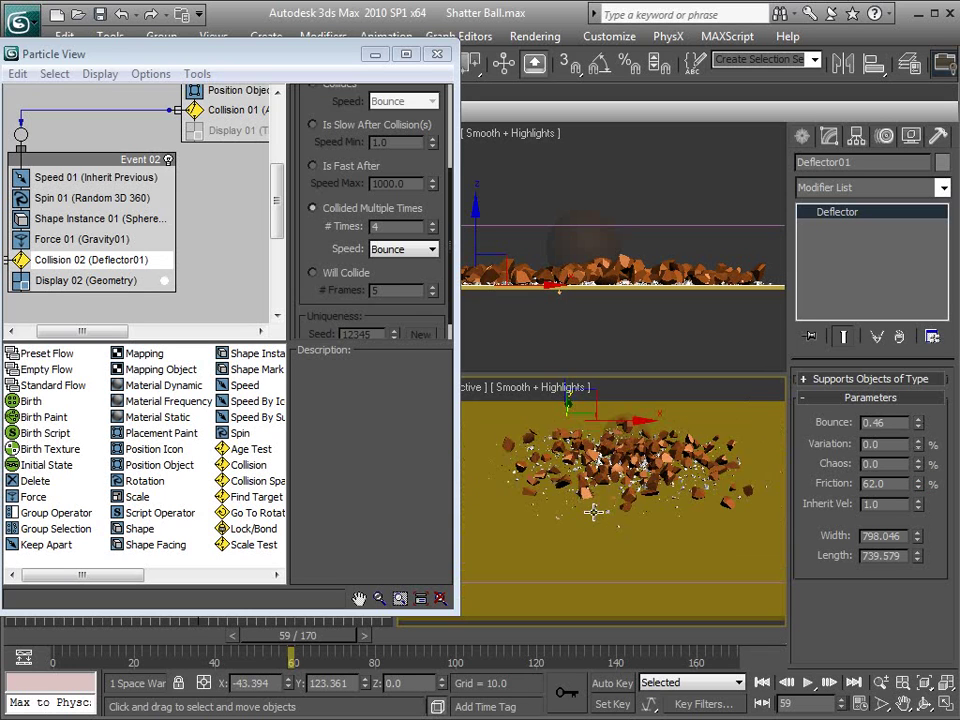
{"action": "scroll", "coordinate": [593, 513], "scroll_direction": "up", "scroll_amount": 4}
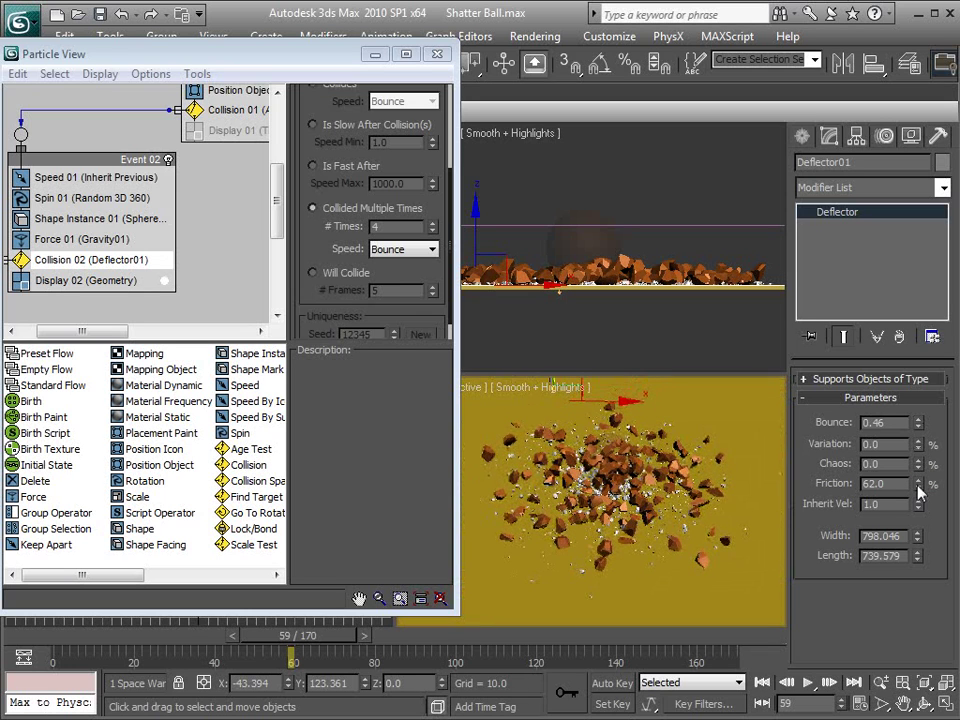
{"action": "mouse_move", "coordinate": [918, 480]}
{"action": "left_mouse_down"}
{"action": "mouse_move", "coordinate": [918, 448]}
{"action": "mouse_move", "coordinate": [916, 545]}
{"action": "left_mouse_up"}
{"action": "mouse_move", "coordinate": [918, 483]}
{"action": "left_mouse_down"}
{"action": "mouse_move", "coordinate": [918, 470]}
{"action": "mouse_move", "coordinate": [913, 492]}
{"action": "mouse_move", "coordinate": [913, 484]}
{"action": "left_mouse_up"}
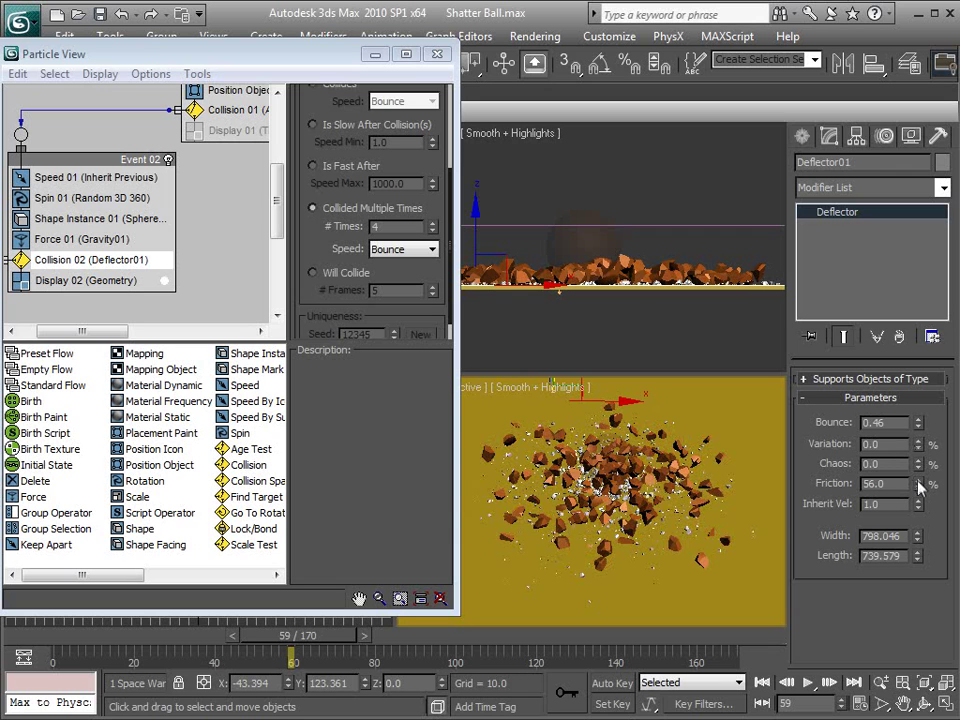
{"action": "middle_click_drag", "start_coordinate": [582, 532], "coordinate": [614, 514], "text": "alt"}
{"action": "scroll", "coordinate": [614, 514], "scroll_direction": "up", "scroll_amount": 3}
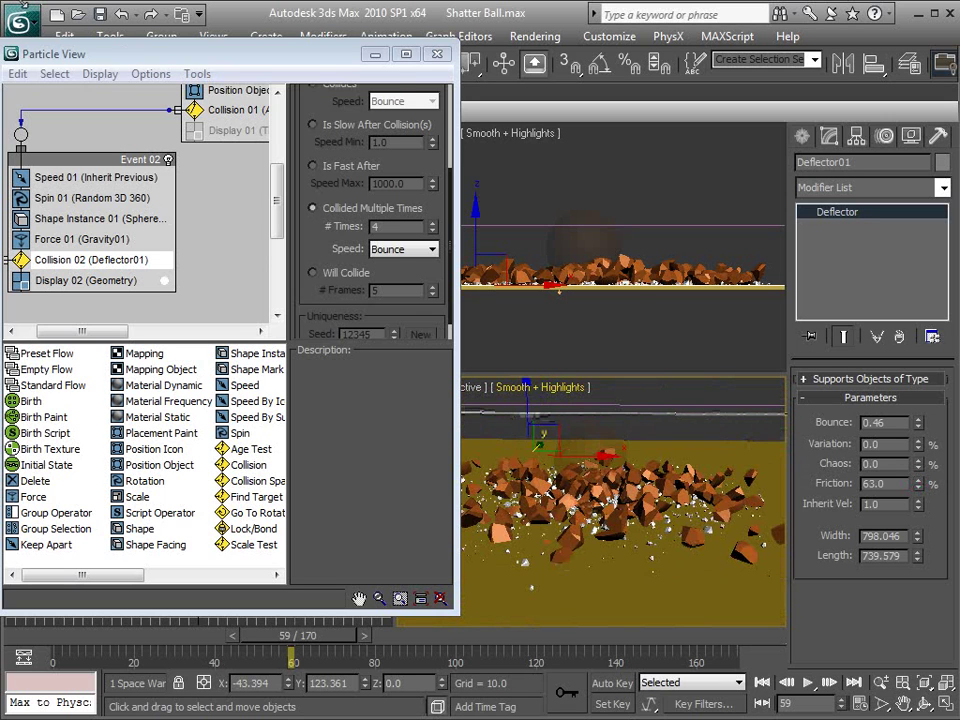
Save the scene, move to frame 60 and close Particle View
{"action": "left_click", "coordinate": [21, 18]}
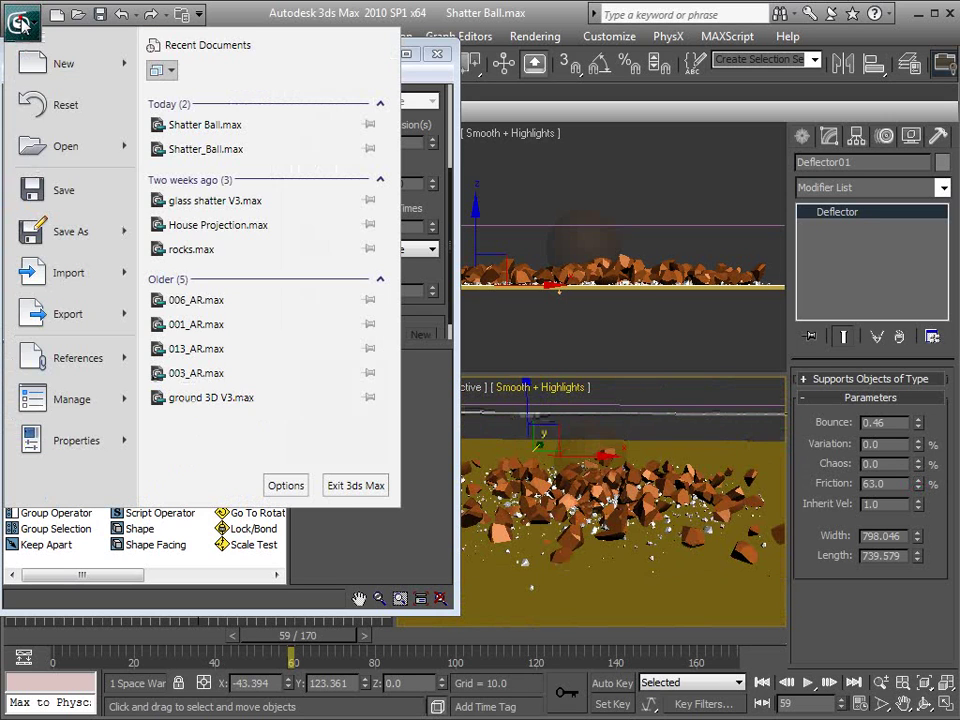
{"action": "left_click", "coordinate": [76, 193]}
{"action": "mouse_move", "coordinate": [309, 641]}
{"action": "left_mouse_down"}
{"action": "mouse_move", "coordinate": [218, 655]}
{"action": "mouse_move", "coordinate": [293, 655]}
{"action": "left_mouse_up"}
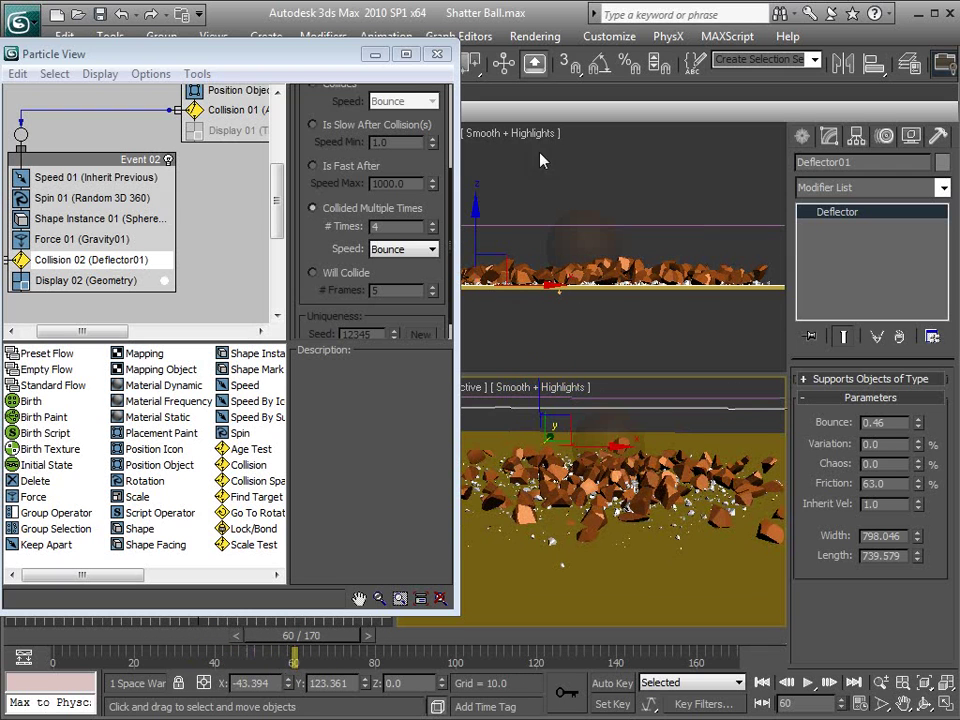
{"action": "left_click_drag", "start_coordinate": [292, 52], "coordinate": [292, 71]}
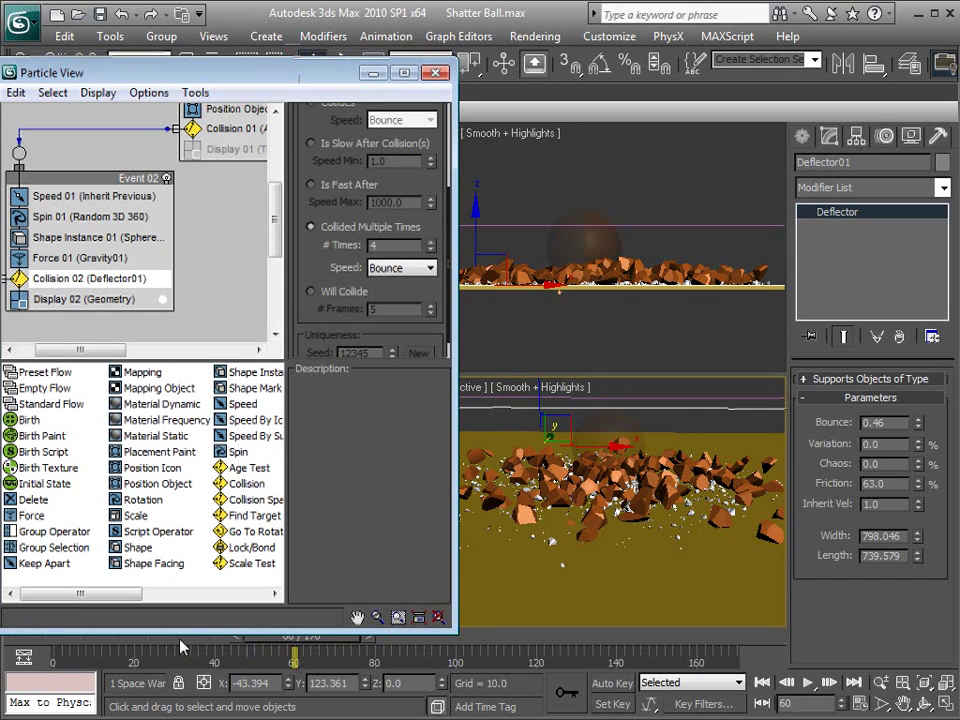
{"action": "left_click", "coordinate": [435, 73]}
Scrub through the shatter to frame 43 and examine the fragments and debris up close in the Perspective view
{"action": "left_click_drag", "start_coordinate": [158, 636], "coordinate": [239, 638]}
{"action": "scroll", "coordinate": [565, 531], "scroll_direction": "up", "scroll_amount": 5}
{"action": "middle_click_drag", "start_coordinate": [564, 530], "coordinate": [499, 552], "text": "alt"}
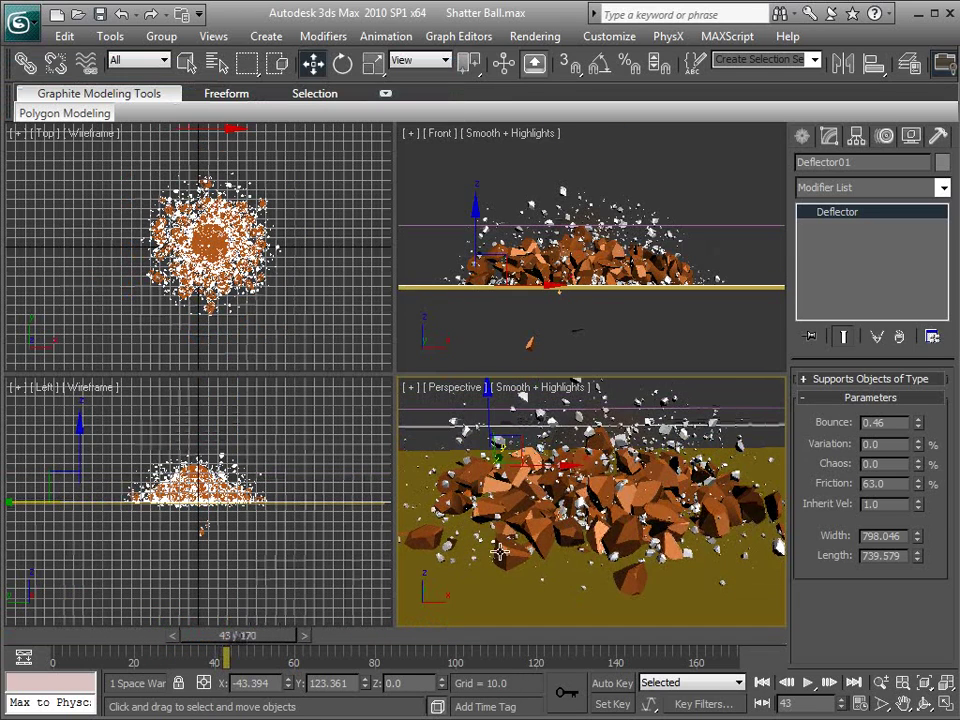
{"action": "left_click_drag", "start_coordinate": [125, 640], "coordinate": [200, 656]}
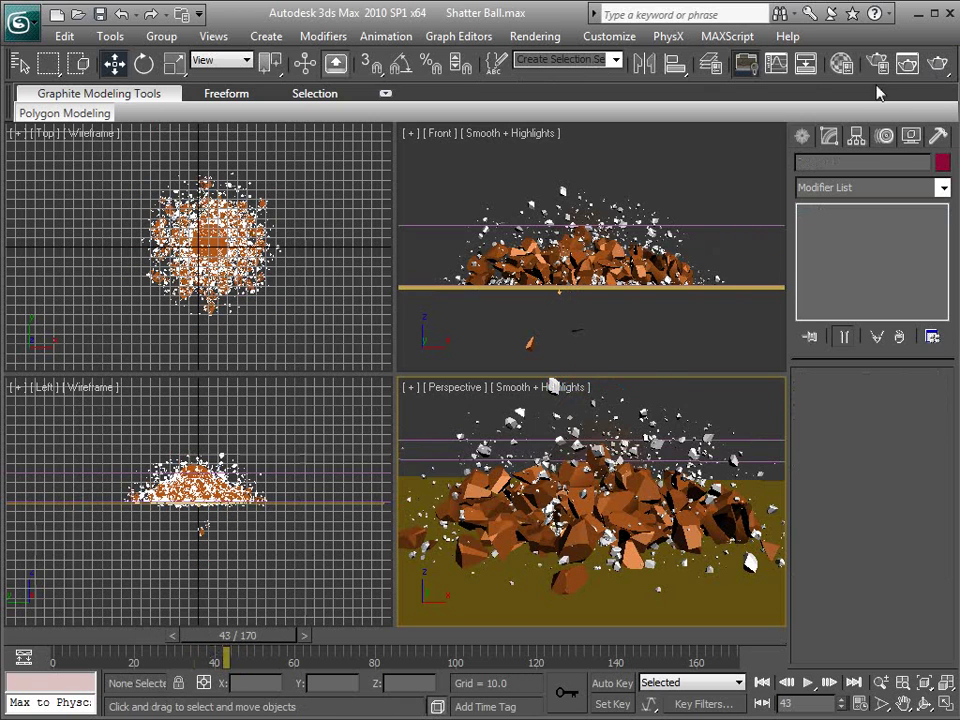
Open the render setup and review the common parameters and the assigned renderers
{"action": "left_click", "coordinate": [878, 66]}
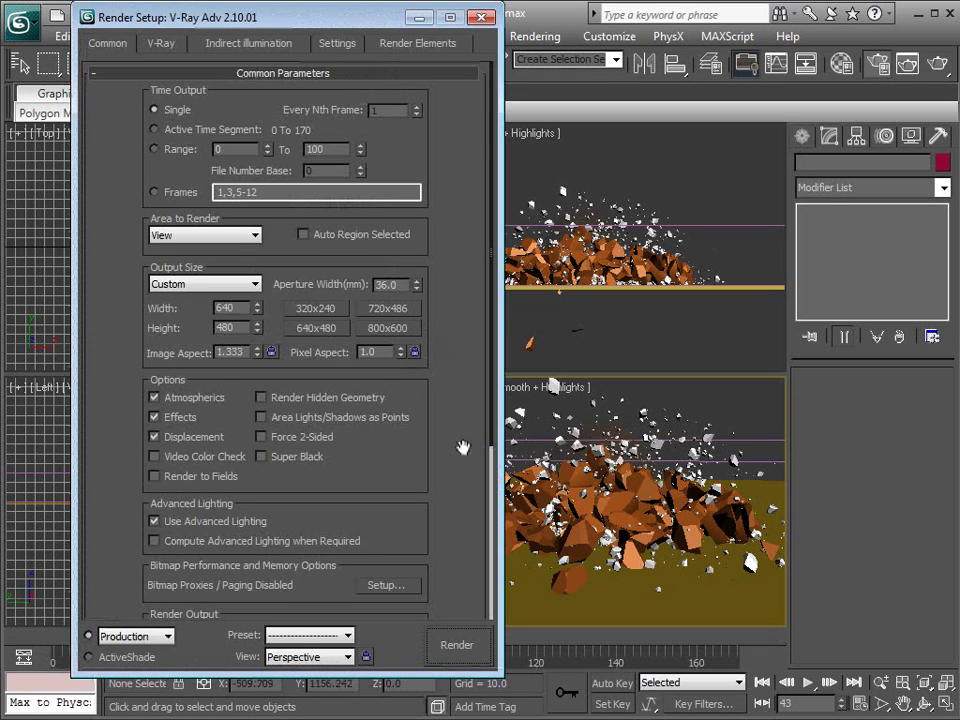
{"action": "left_click_drag", "start_coordinate": [454, 510], "coordinate": [450, 443]}
{"action": "left_click", "coordinate": [283, 608]}
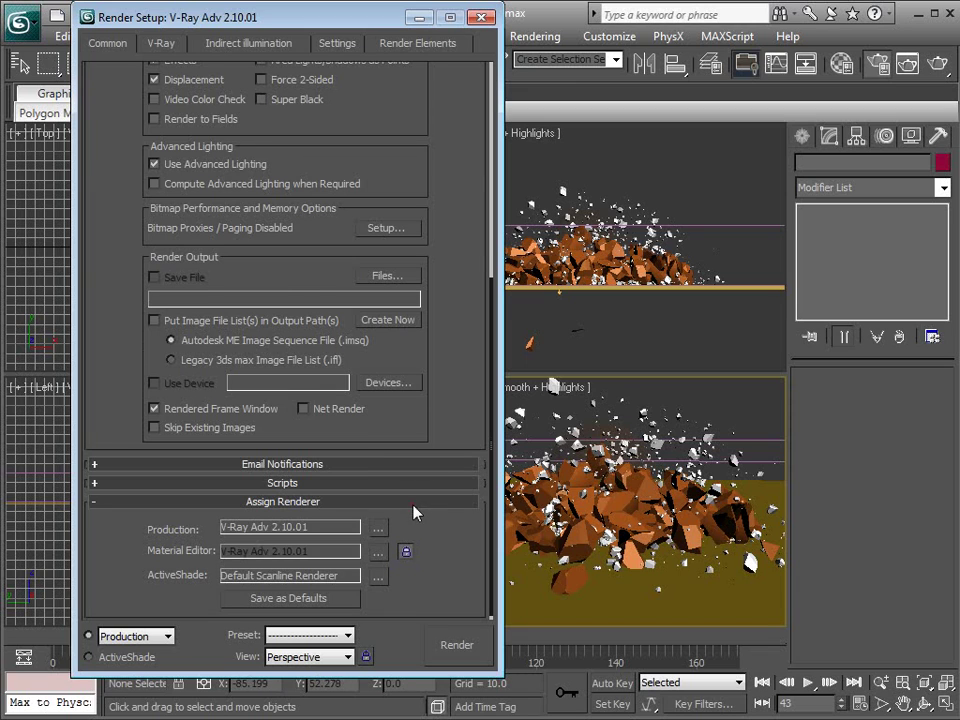
{"action": "scroll", "coordinate": [416, 508], "scroll_direction": "up", "scroll_amount": 4}
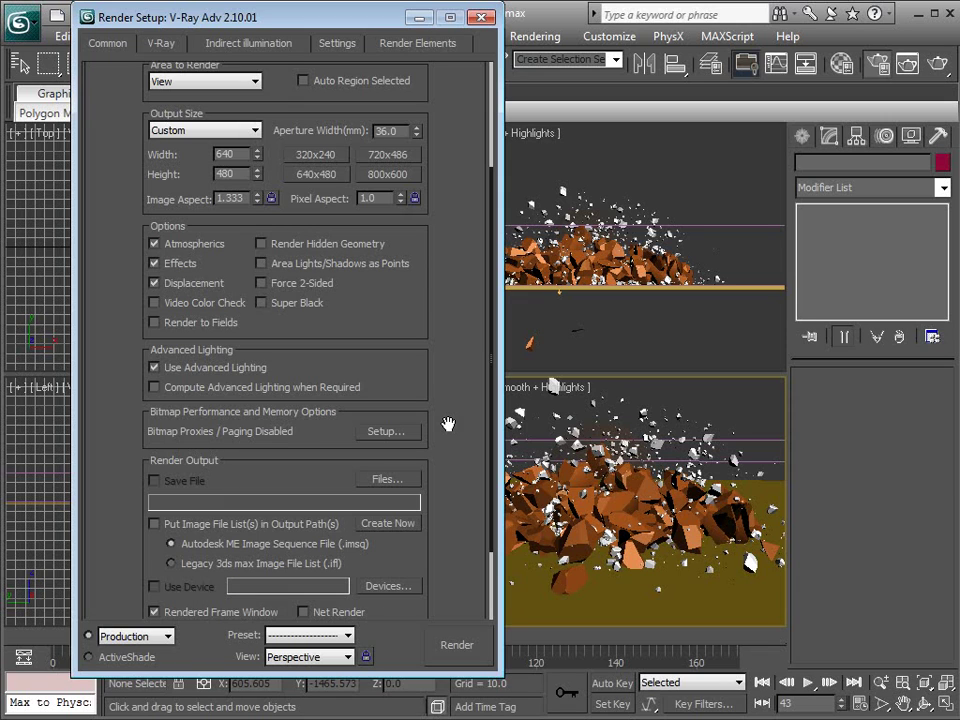
Set the render output size to the HDTV (video) preset in the common render parameters
{"action": "left_click_drag", "start_coordinate": [437, 339], "coordinate": [392, 508]}
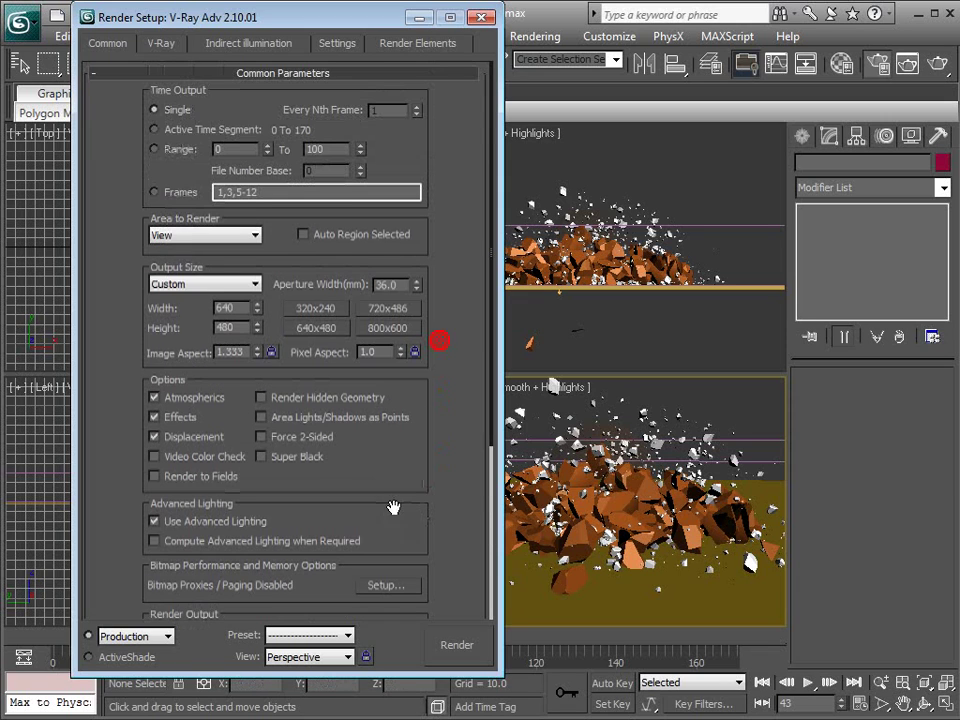
{"action": "left_click", "coordinate": [208, 285]}
{"action": "left_click", "coordinate": [208, 517]}
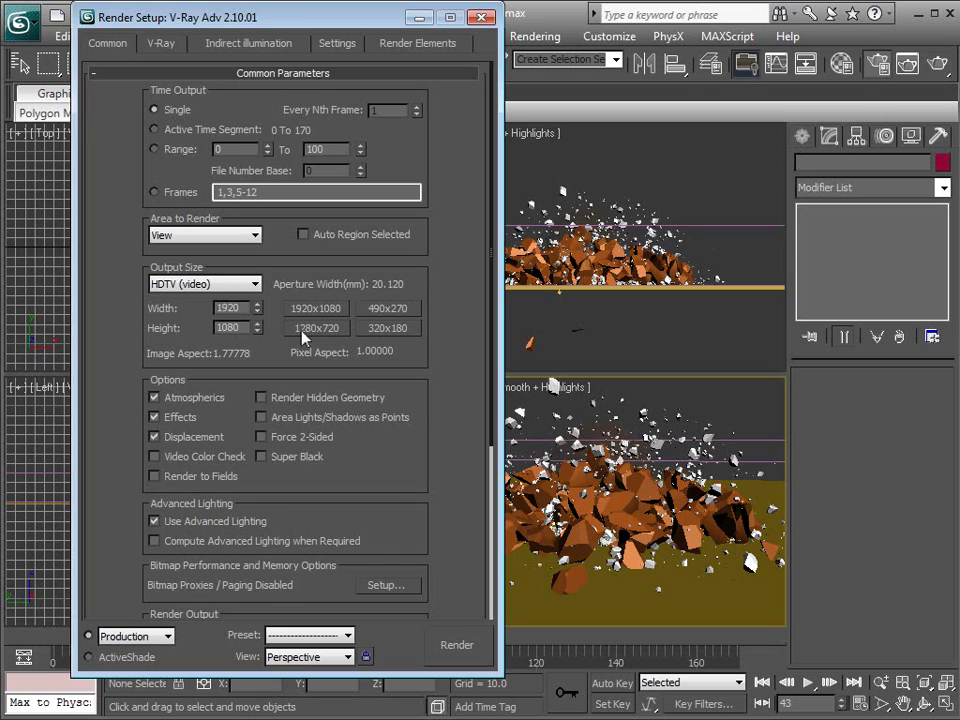
{"action": "type", "text": "9"}
{"action": "key", "text": "Return"}
Enable the reflection/refraction environment override in the V-Ray environment settings
{"action": "left_click", "coordinate": [162, 44]}
{"action": "left_click_drag", "start_coordinate": [229, 33], "coordinate": [452, 56]}
{"action": "left_click", "coordinate": [455, 67]}
{"action": "left_click", "coordinate": [381, 68]}
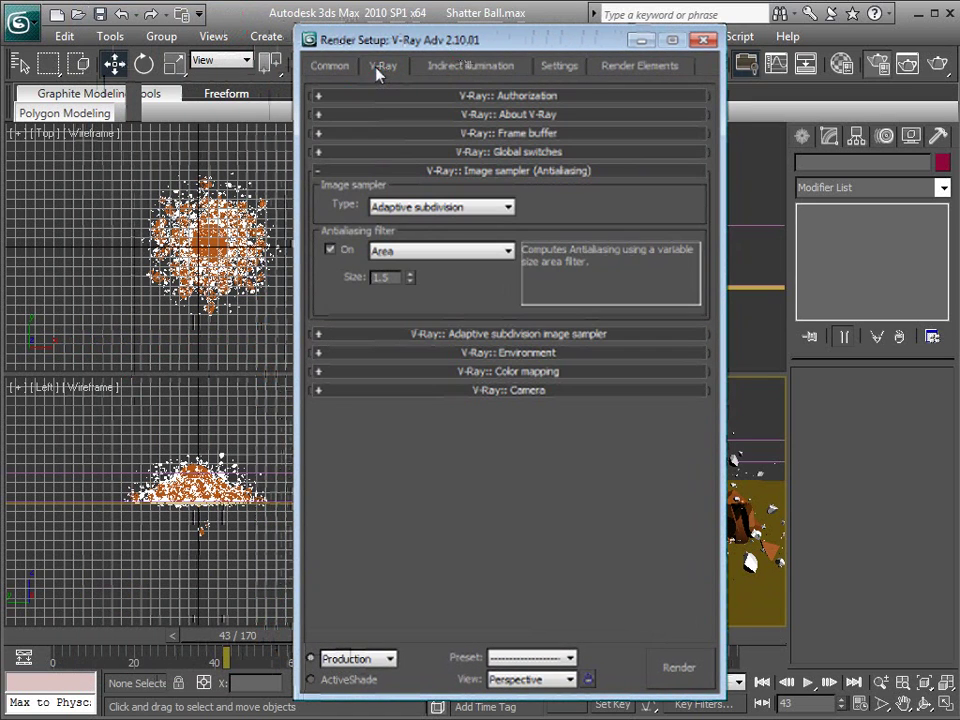
{"action": "left_click", "coordinate": [440, 353]}
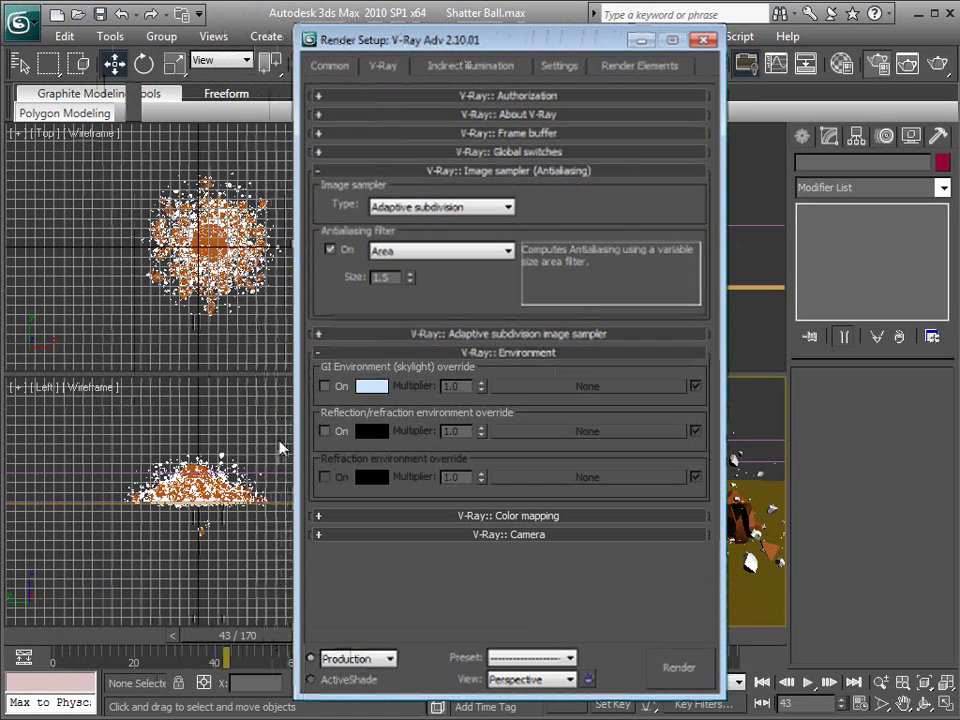
{"action": "left_click", "coordinate": [324, 431]}
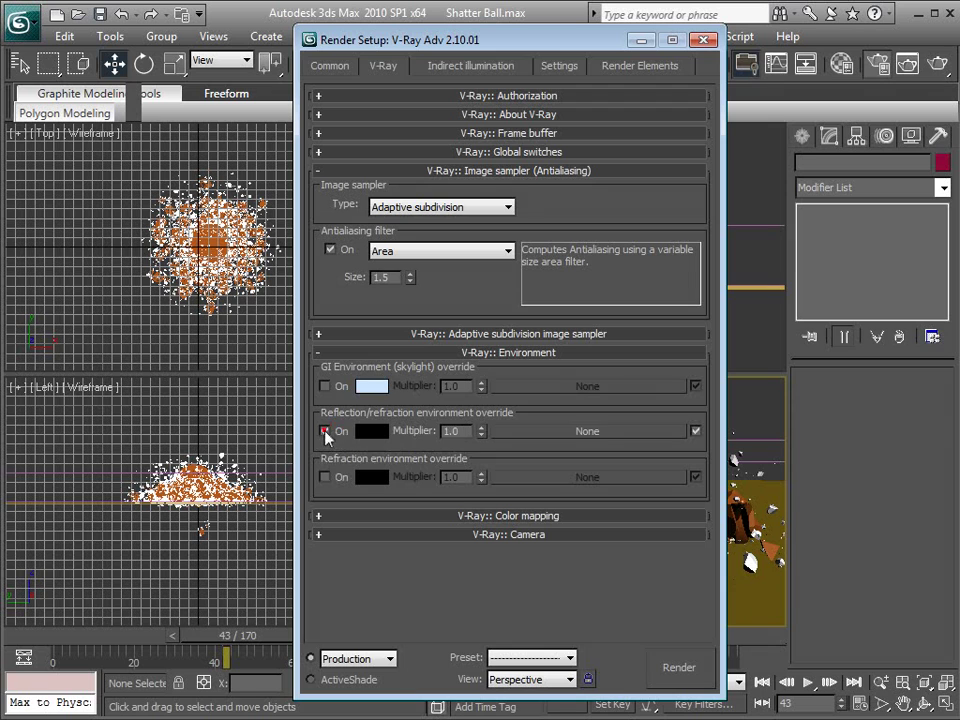
{"action": "left_click_drag", "start_coordinate": [492, 40], "coordinate": [602, 32]}
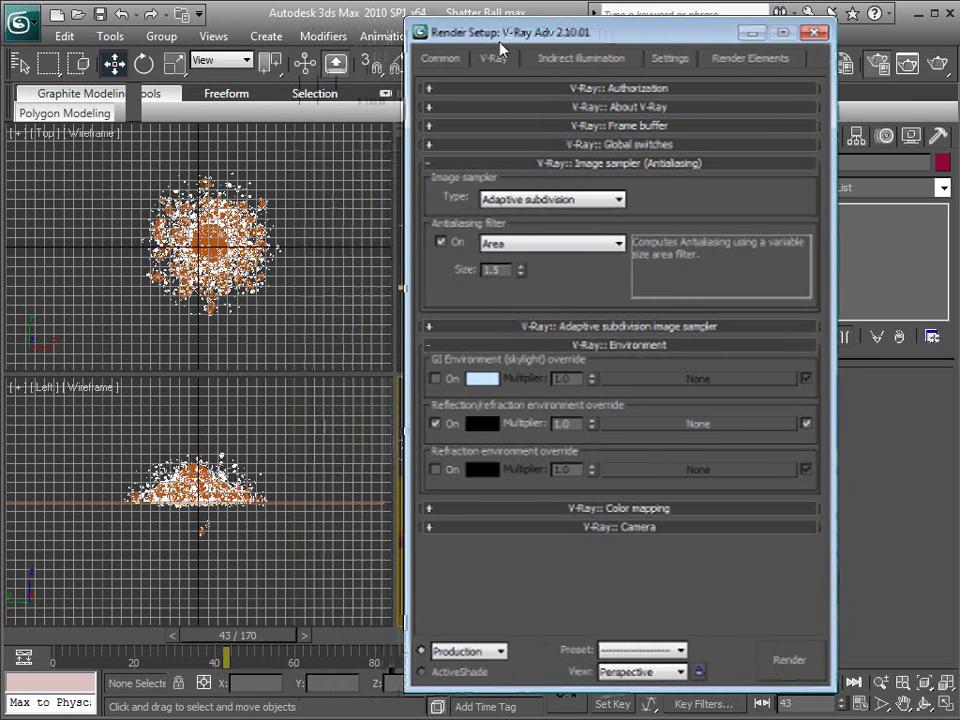
Load a new VRayHDRI map into the first slot of the second row in the Material Editor
{"action": "key", "text": "m"}
{"action": "left_click_drag", "start_coordinate": [256, 48], "coordinate": [242, 45]}
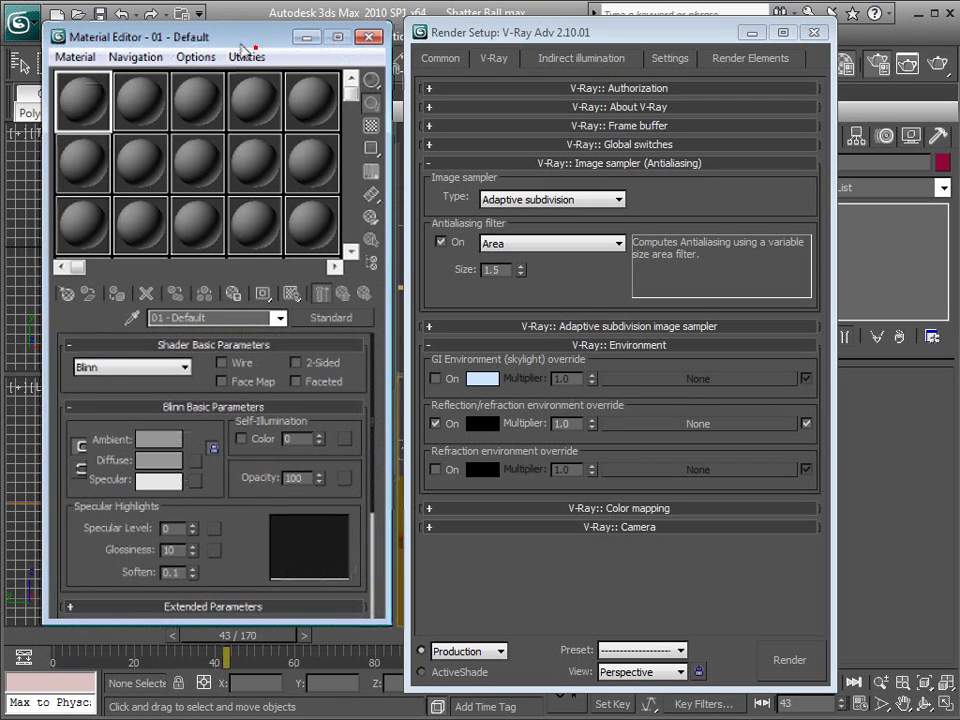
{"action": "left_click", "coordinate": [80, 161]}
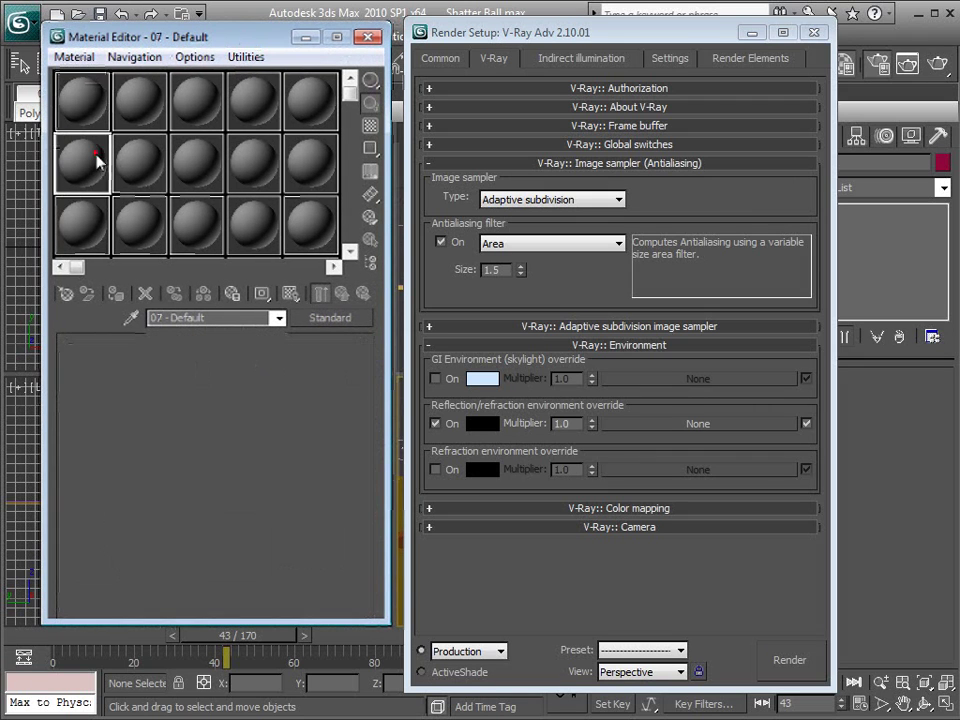
{"action": "left_click", "coordinate": [66, 294]}
{"action": "left_click_drag", "start_coordinate": [639, 160], "coordinate": [634, 514]}
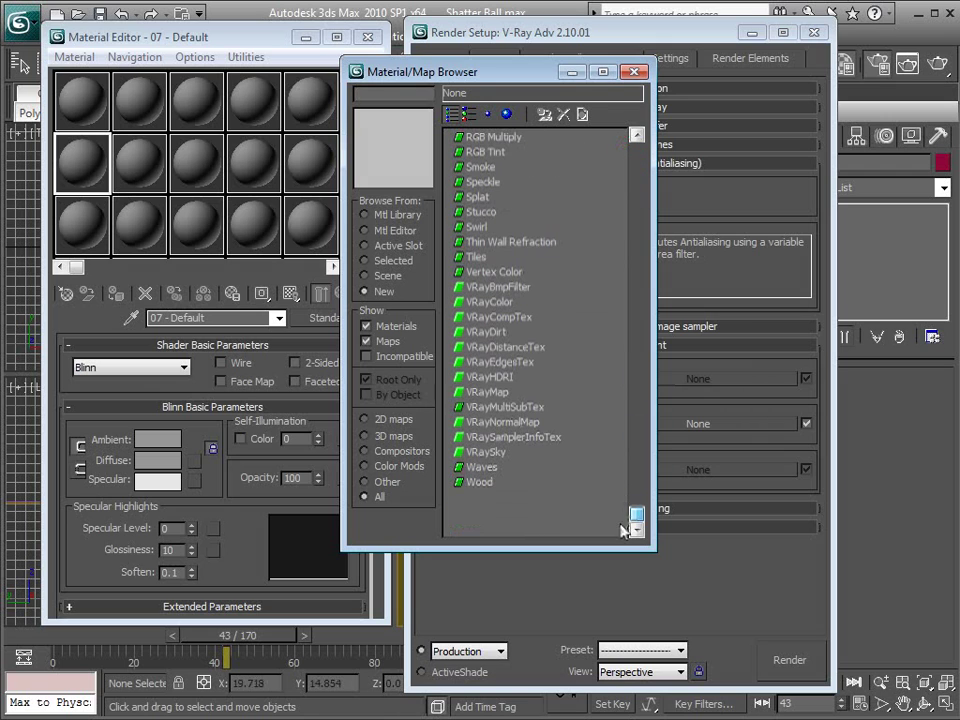
{"action": "double_click", "coordinate": [490, 378]}
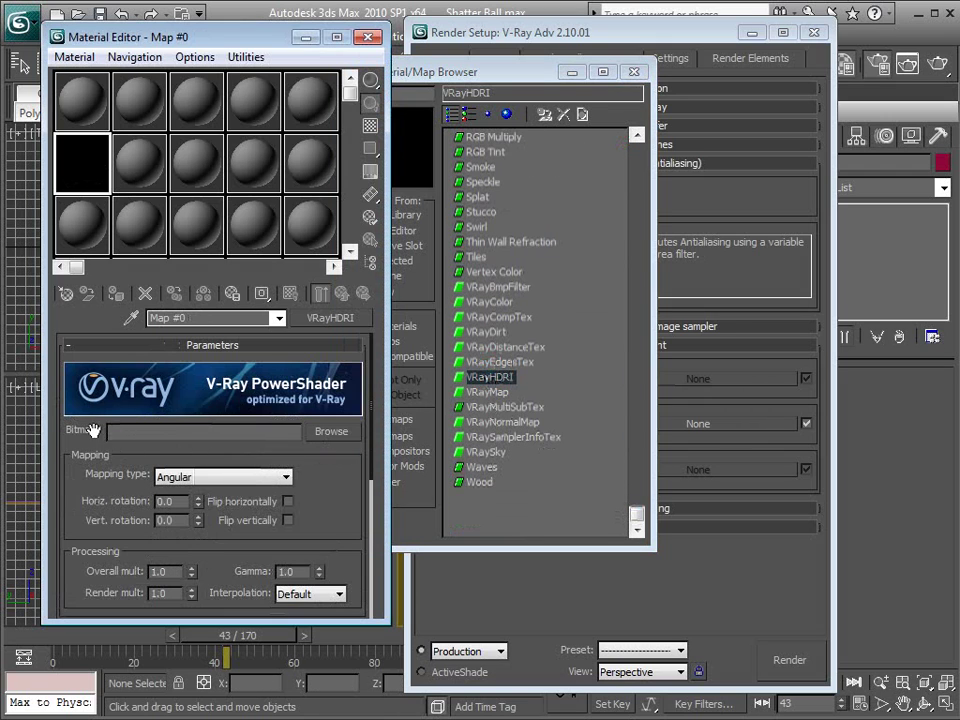
Assign Warehouse_2k_linear_warm.hdr as the bitmap of the VRayHDRI map and use Spherical mapping
{"action": "left_click", "coordinate": [331, 433]}
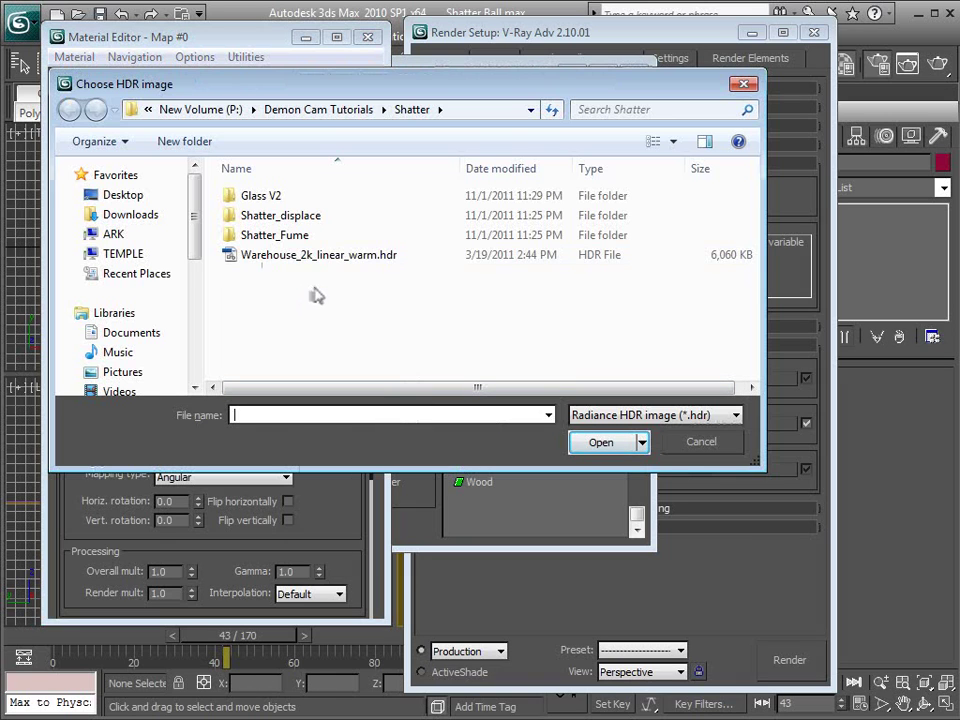
{"action": "left_click", "coordinate": [306, 255]}
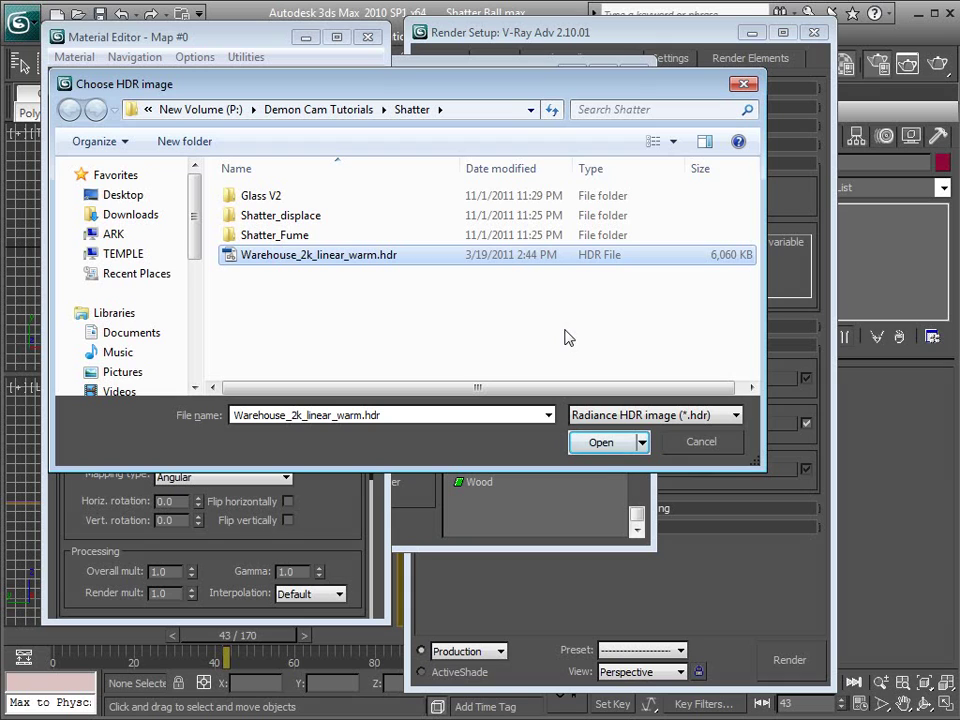
{"action": "left_click", "coordinate": [603, 446]}
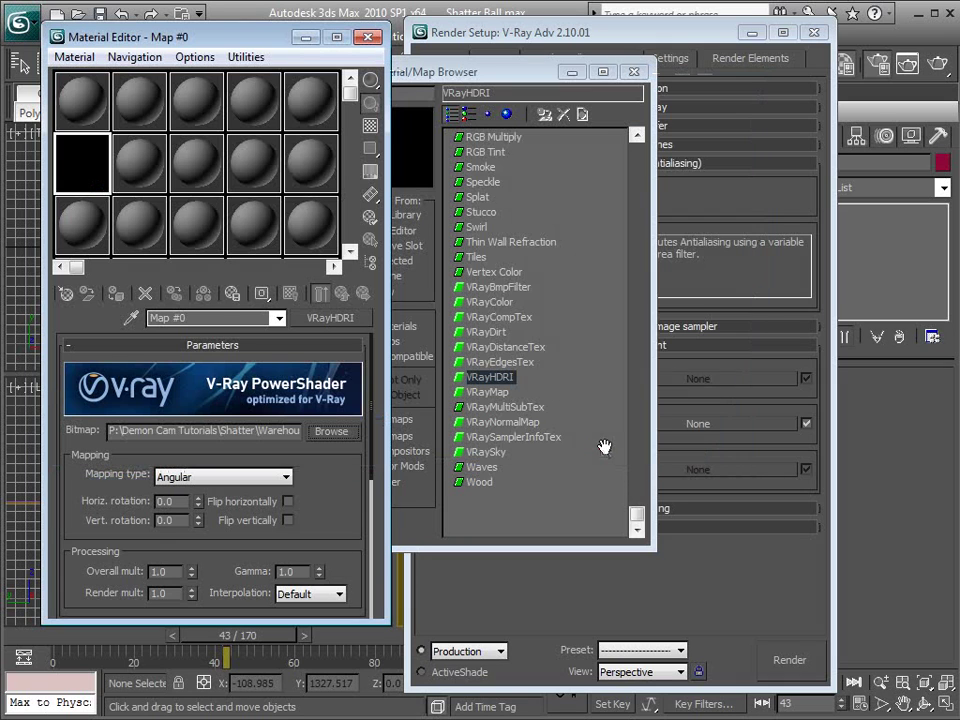
{"action": "left_click", "coordinate": [230, 479]}
{"action": "left_click", "coordinate": [194, 519]}
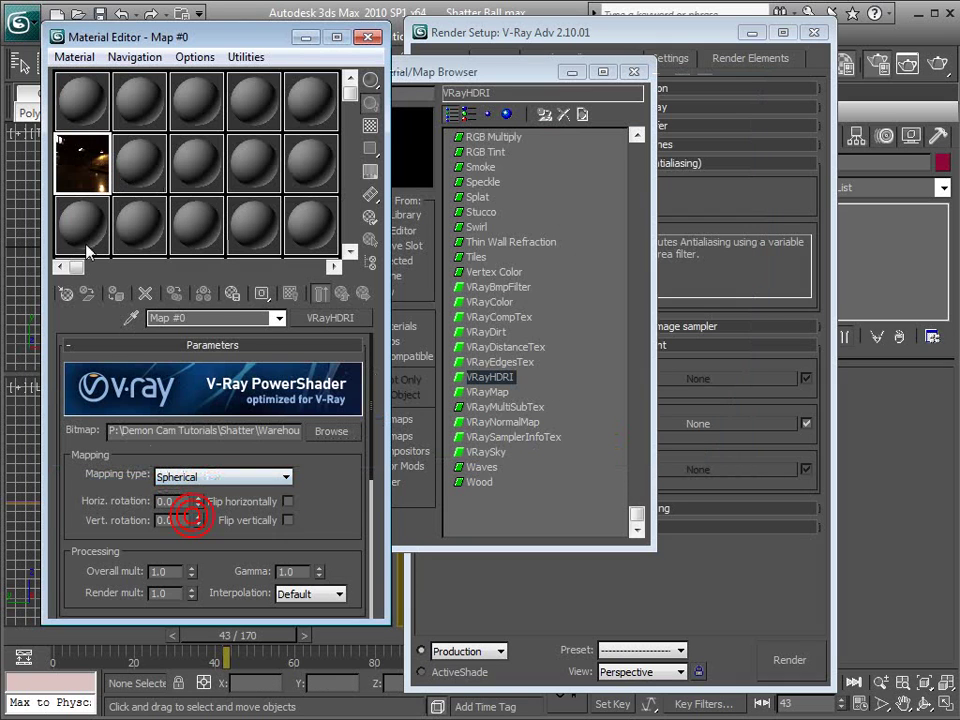
Set the gamma of the VRayHDRI map to 2.0, checking the enlarged preview, and close the preview and map browser
{"action": "scroll", "coordinate": [224, 553], "scroll_direction": "down", "scroll_amount": 1}
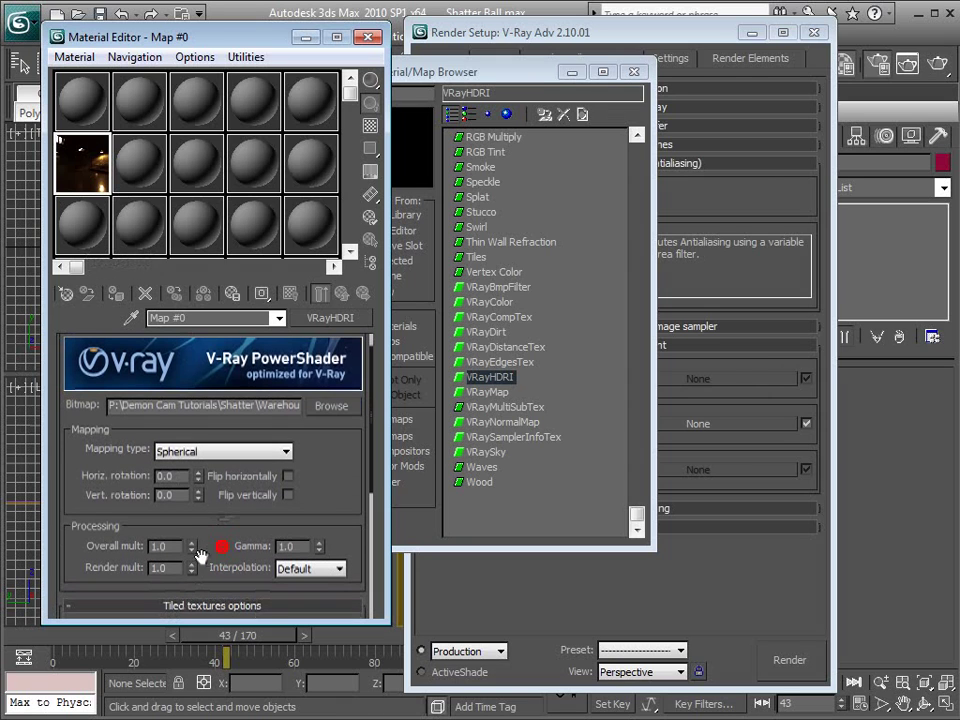
{"action": "left_click_drag", "start_coordinate": [319, 550], "coordinate": [317, 560]}
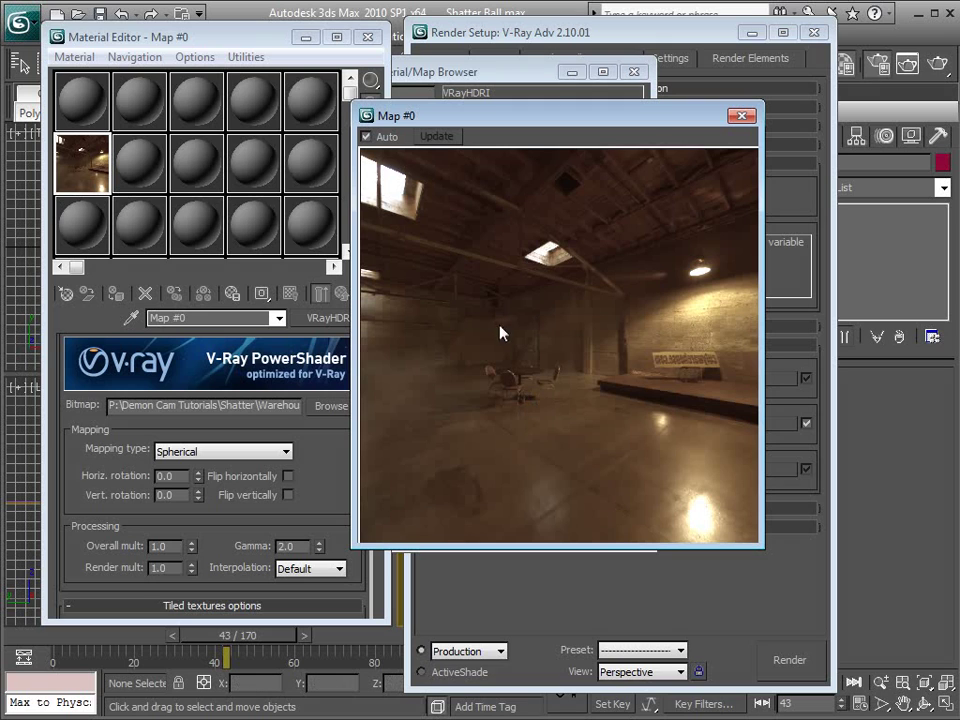
{"action": "left_click", "coordinate": [741, 116]}
{"action": "left_click", "coordinate": [562, 73]}
{"action": "left_click", "coordinate": [634, 72]}
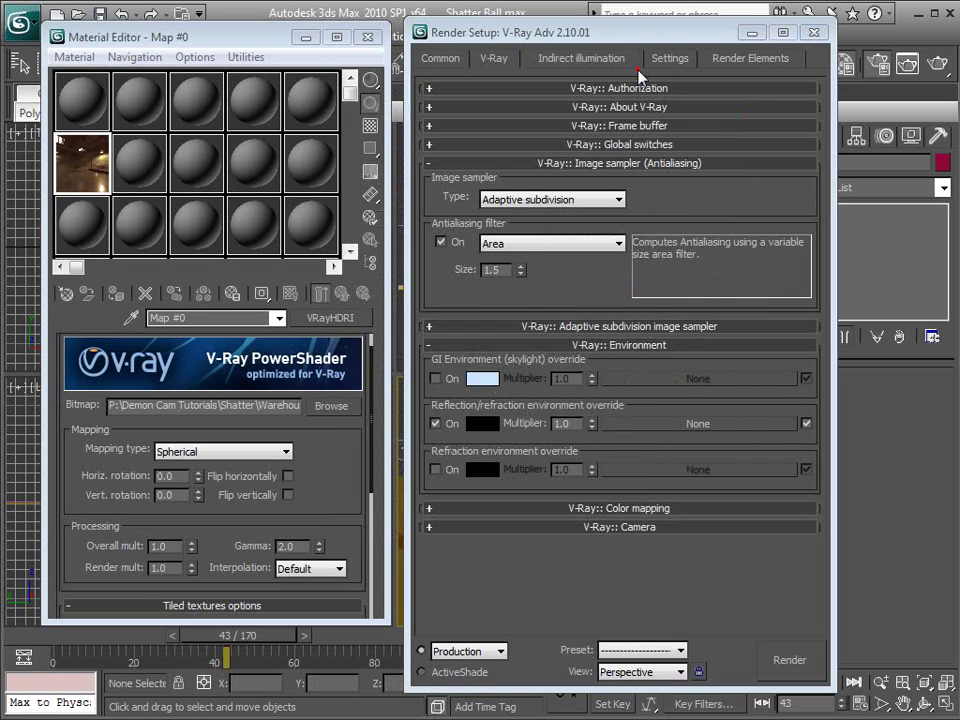
Assign the VRayHDRI map as an instance to the reflection/refraction environment override and close the render setup
{"action": "left_click_drag", "start_coordinate": [80, 172], "coordinate": [652, 424]}
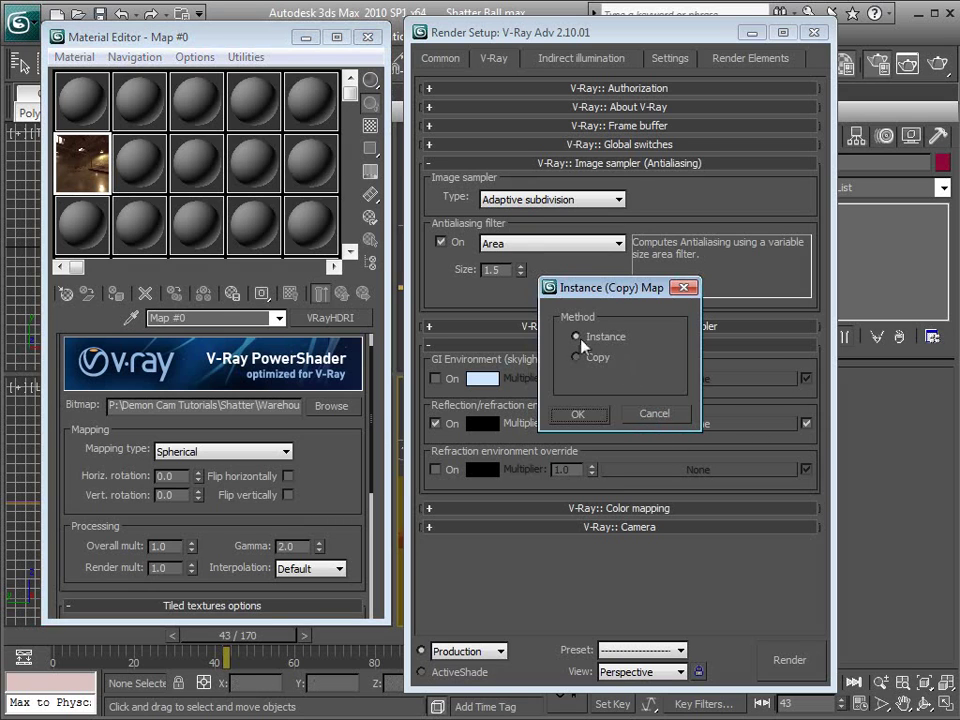
{"action": "left_click", "coordinate": [578, 414]}
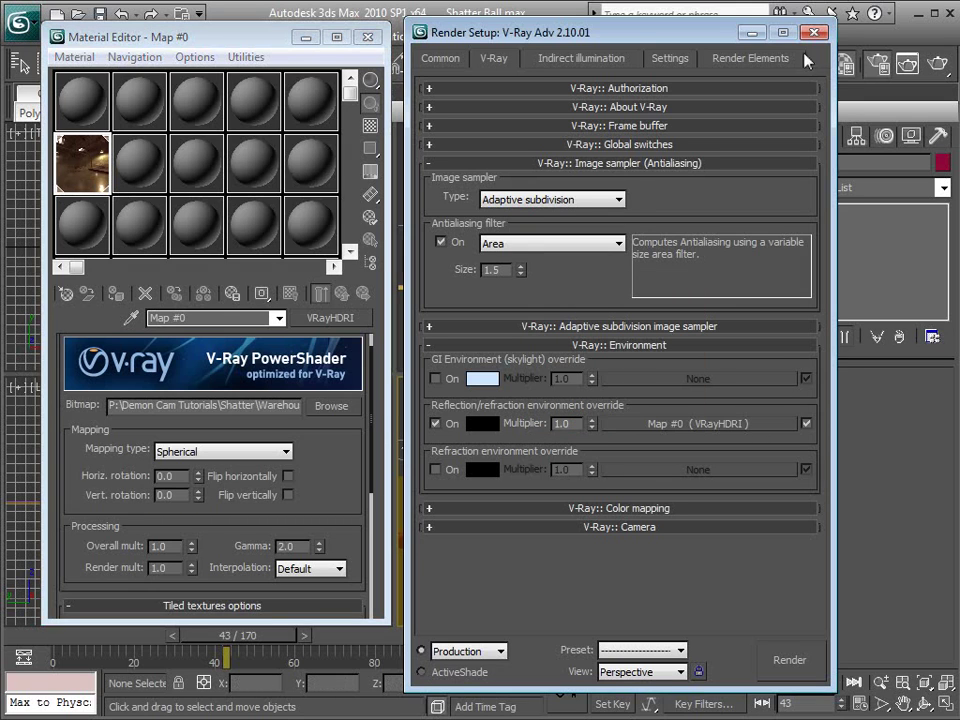
{"action": "key", "text": "F10"}
{"action": "left_click", "coordinate": [730, 401]}
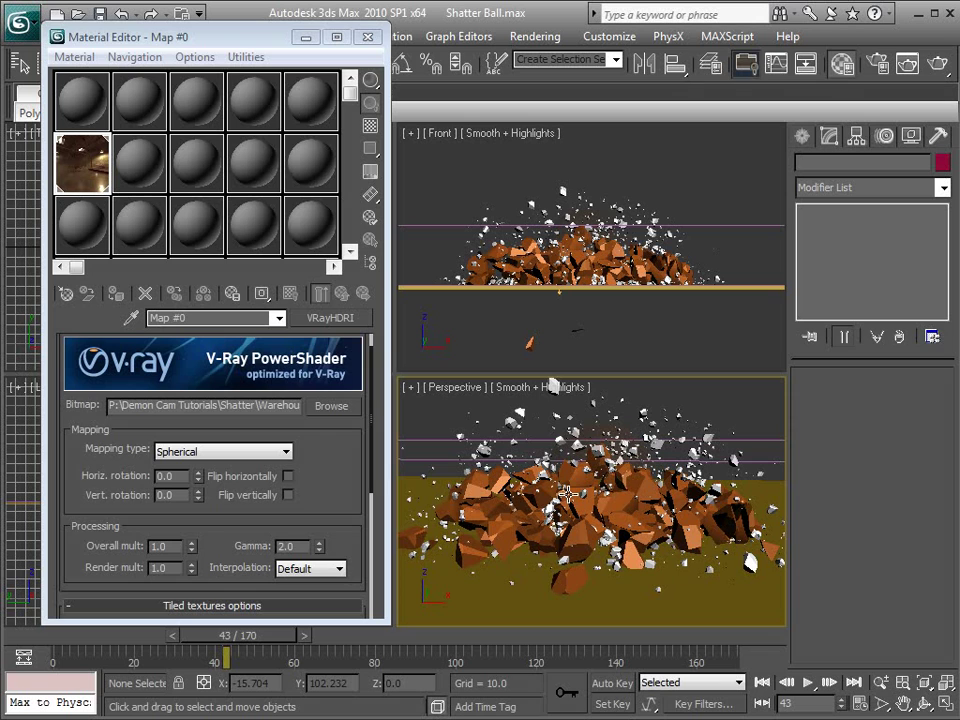
Change the second sample slot's material from Standard to VRayMtl
{"action": "left_click", "coordinate": [150, 93]}
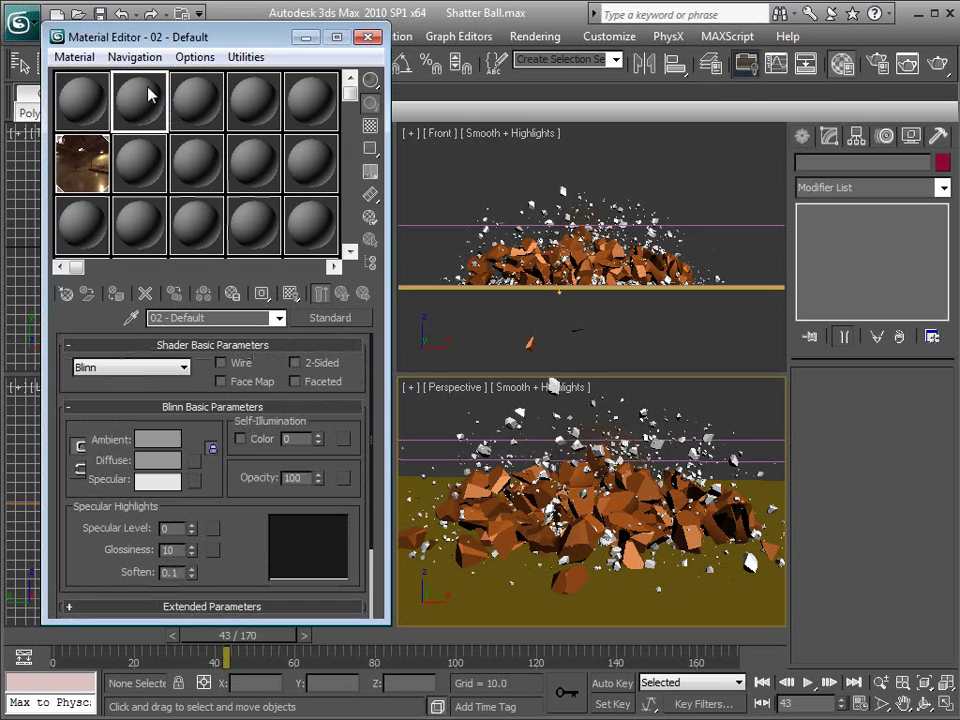
{"action": "left_click", "coordinate": [330, 320]}
{"action": "left_click_drag", "start_coordinate": [513, 157], "coordinate": [473, 106]}
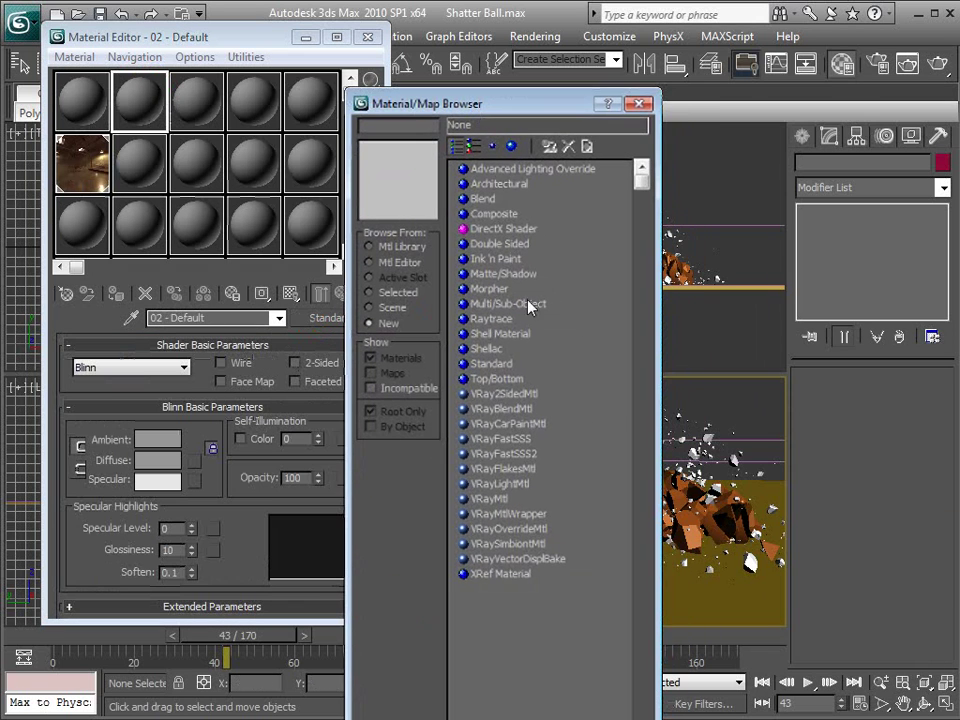
{"action": "left_click", "coordinate": [490, 499]}
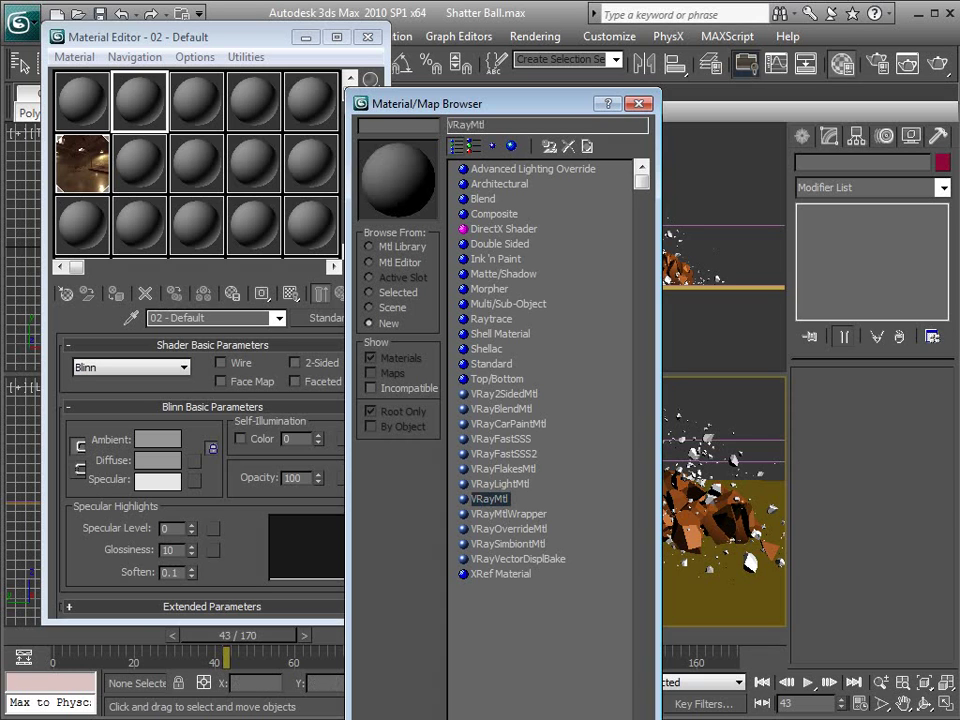
{"action": "left_click", "coordinate": [443, 612]}
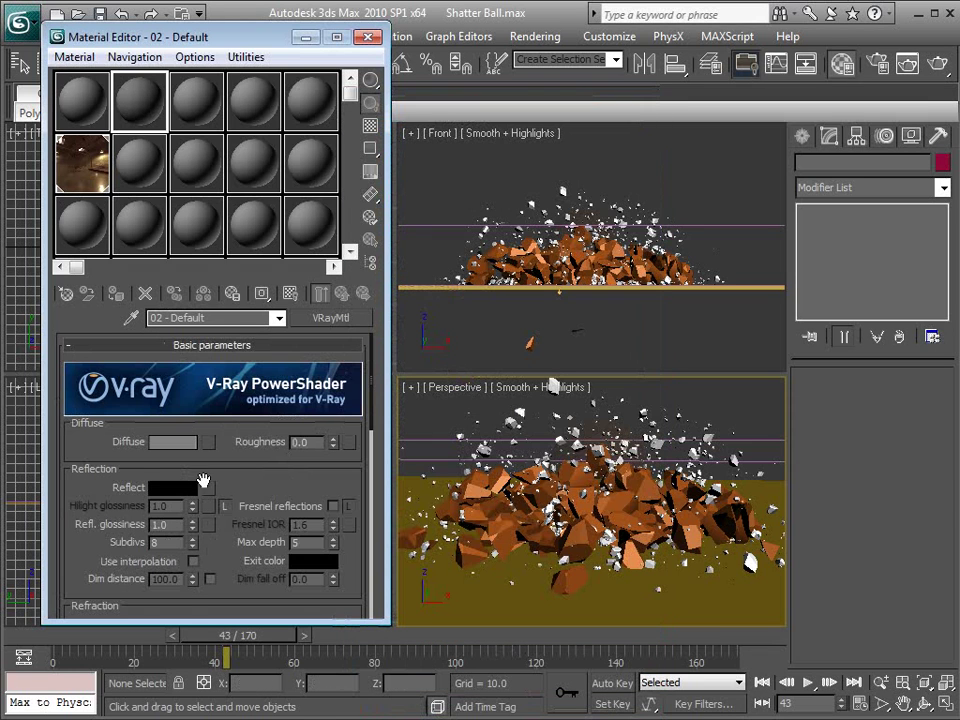
Rename the new VRayMtl material as Glass
{"action": "left_click_drag", "start_coordinate": [204, 482], "coordinate": [230, 422]}
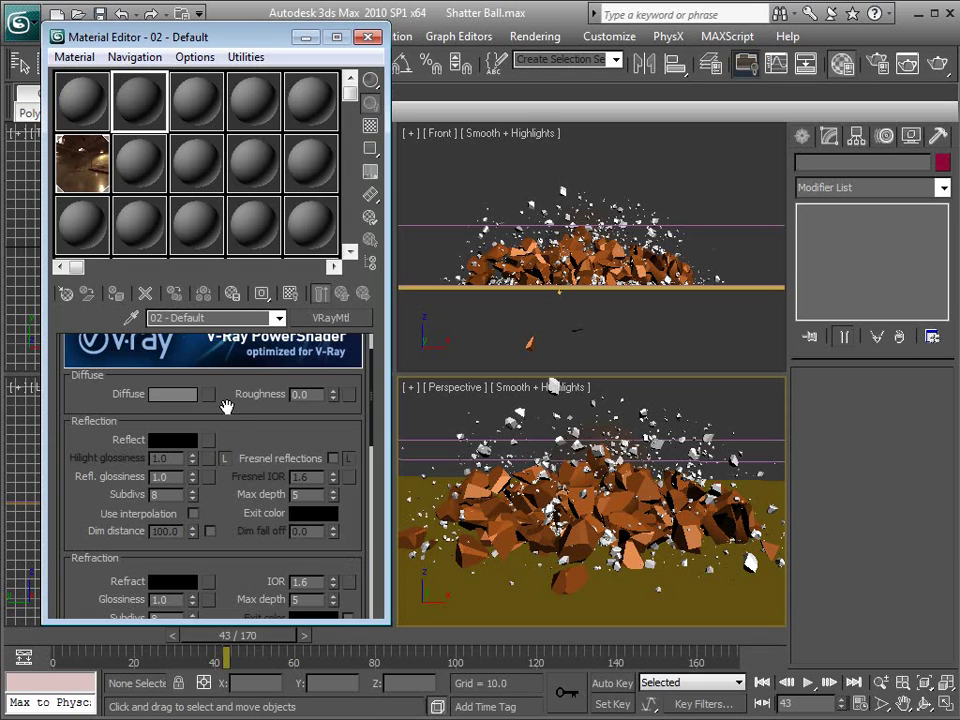
{"action": "double_click", "coordinate": [218, 318]}
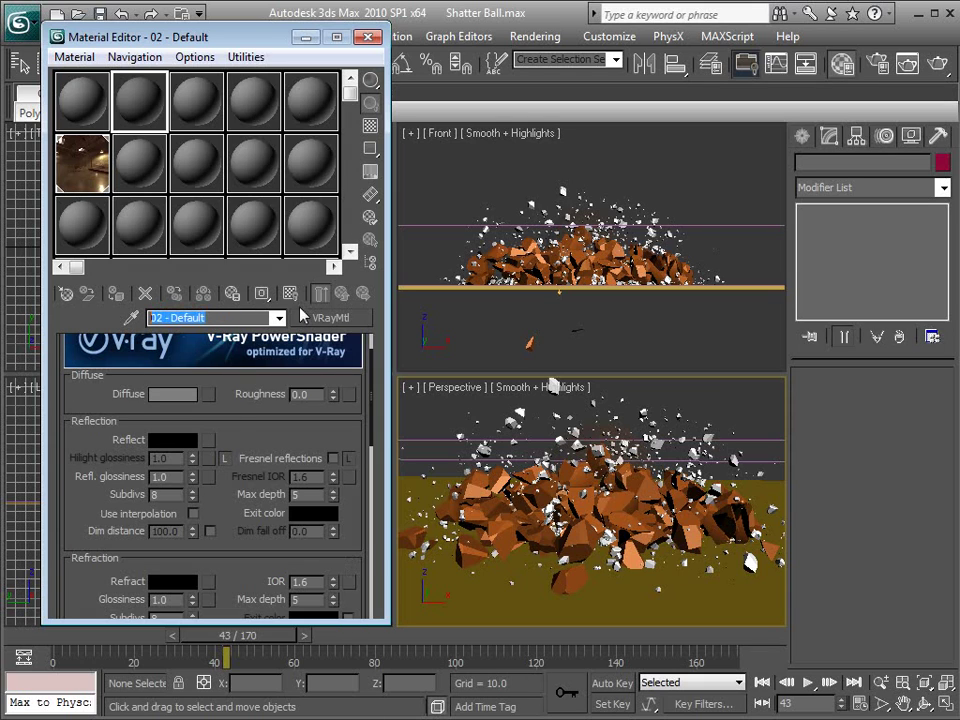
{"action": "type", "text": "Glass"}
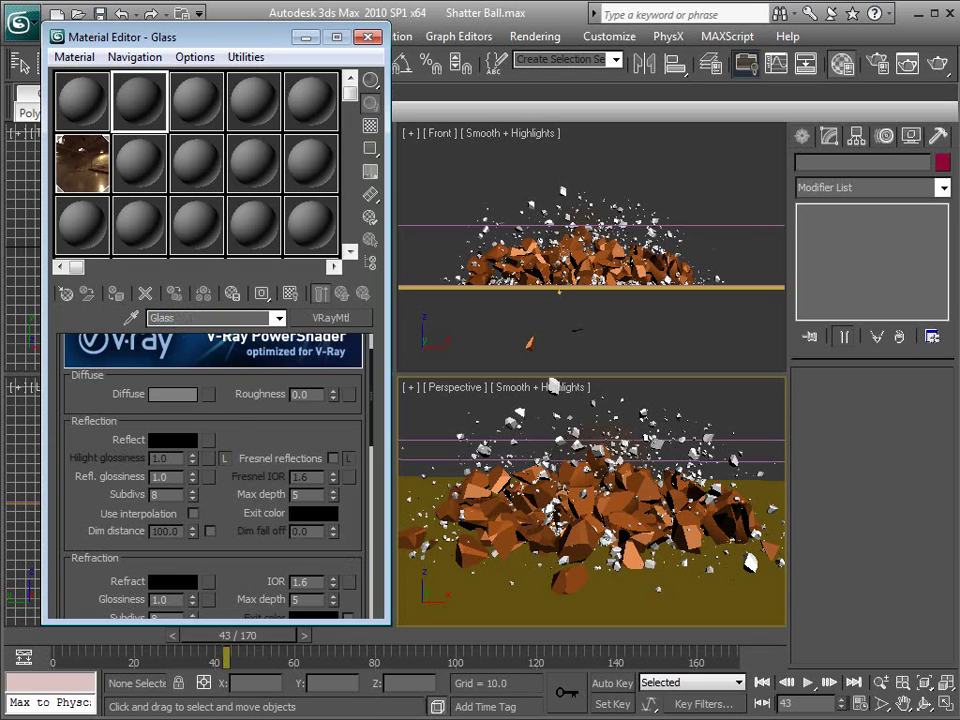
{"action": "left_click_drag", "start_coordinate": [272, 429], "coordinate": [267, 453]}
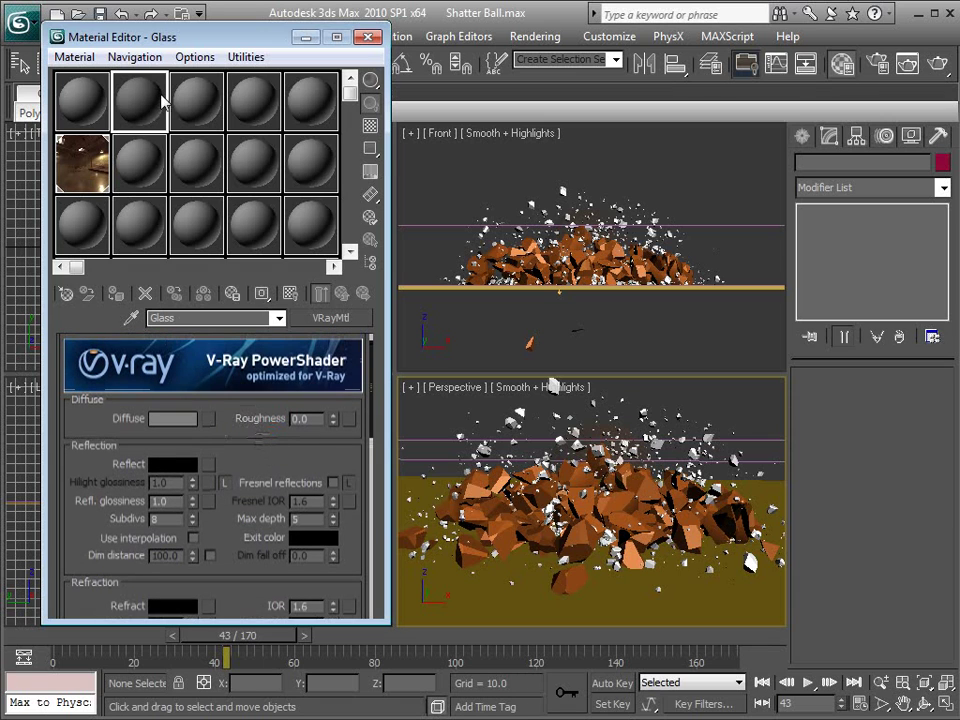
Show the checkered background behind the Glass sample and open a reduced-size magnified preview of it
{"action": "left_click", "coordinate": [369, 126]}
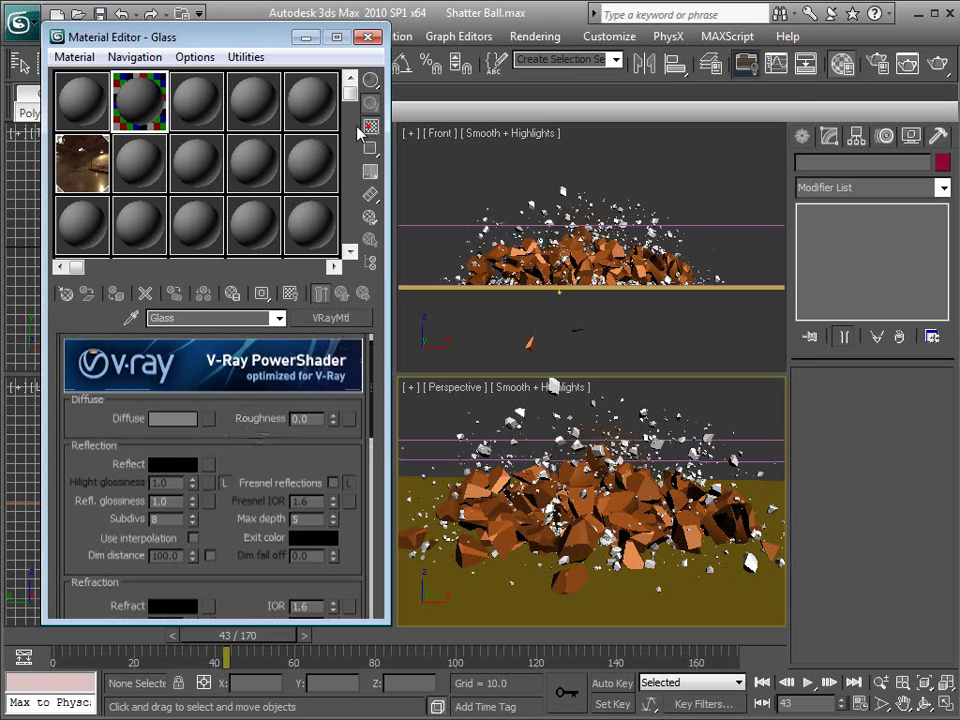
{"action": "double_click", "coordinate": [141, 103]}
{"action": "left_click_drag", "start_coordinate": [759, 549], "coordinate": [612, 394]}
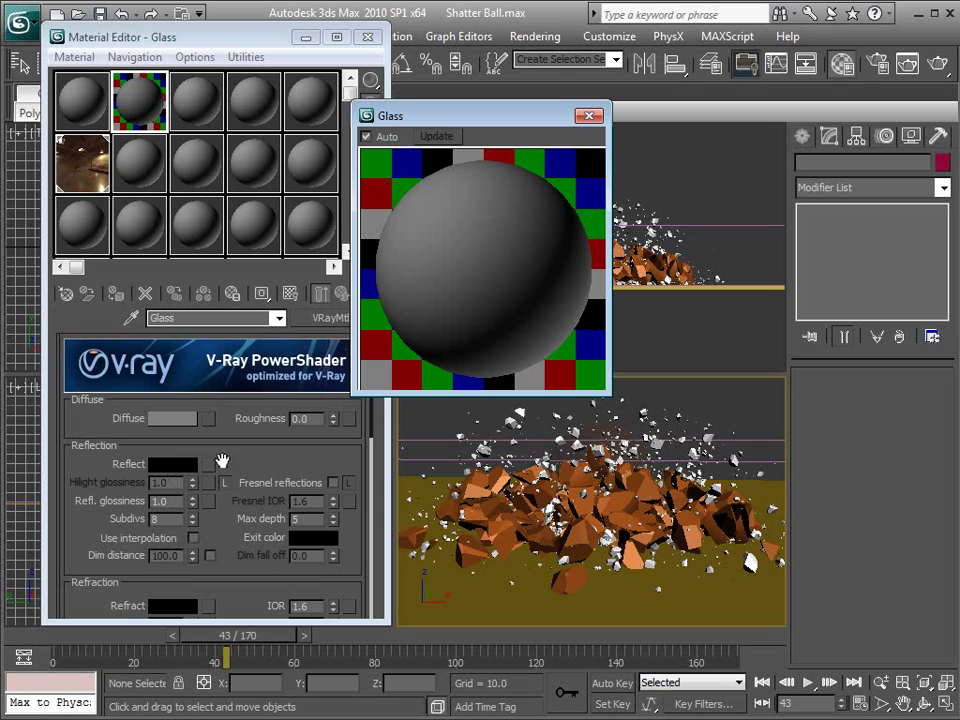
Lighten the Reflect color of the Glass material and assign a Falloff map to its reflection
{"action": "left_click", "coordinate": [175, 464]}
{"action": "left_click_drag", "start_coordinate": [548, 120], "coordinate": [548, 168]}
{"action": "left_click", "coordinate": [687, 274]}
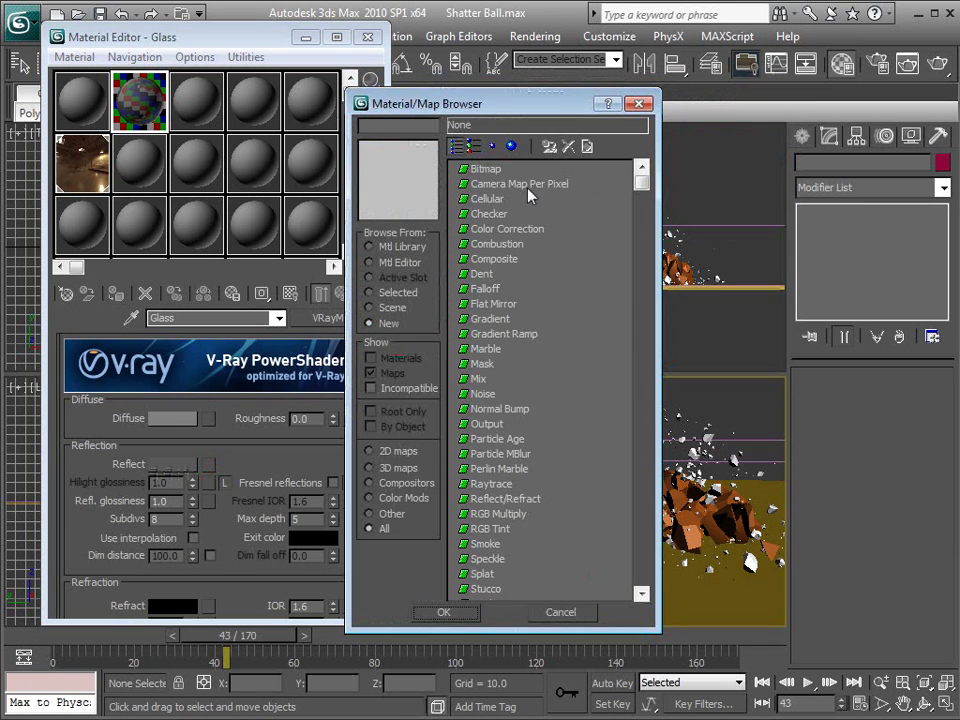
{"action": "left_click", "coordinate": [486, 290]}
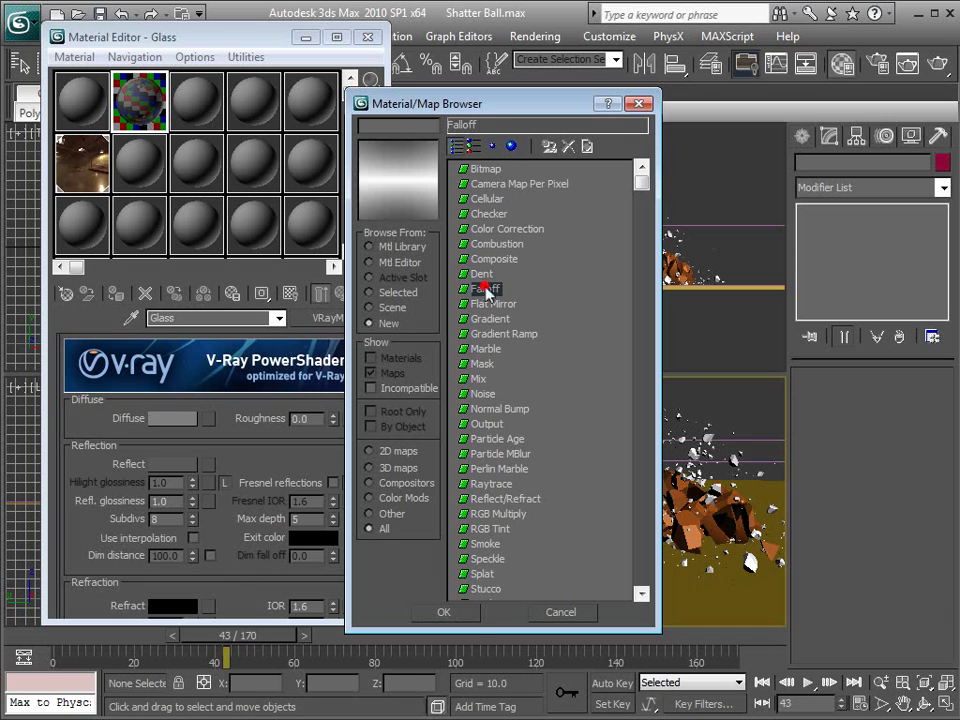
{"action": "left_click", "coordinate": [443, 613]}
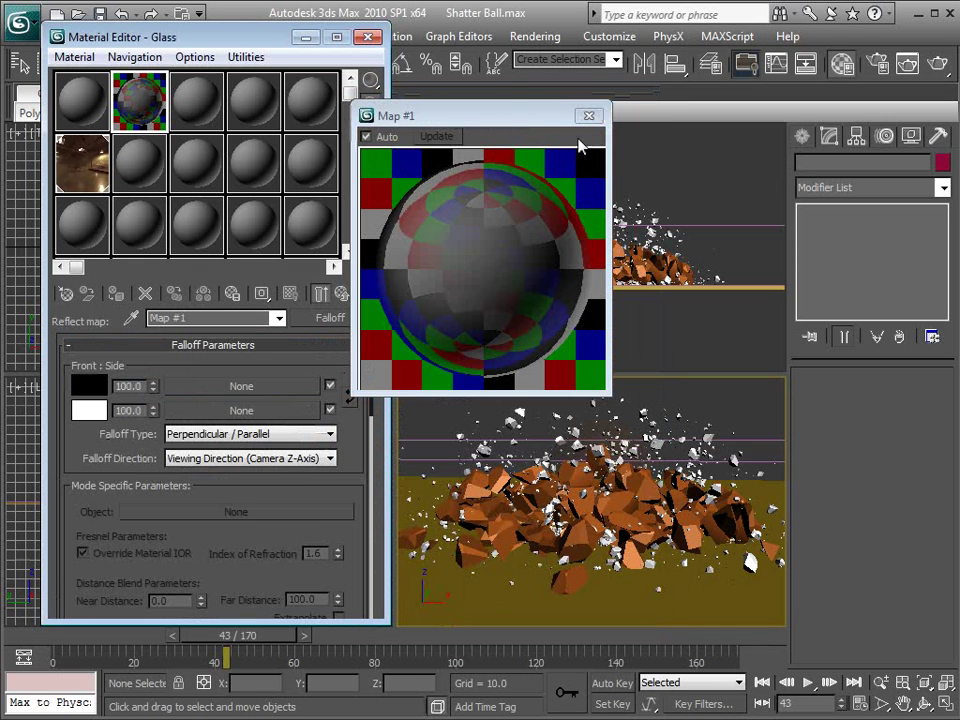
{"action": "left_click_drag", "start_coordinate": [508, 116], "coordinate": [531, 118]}
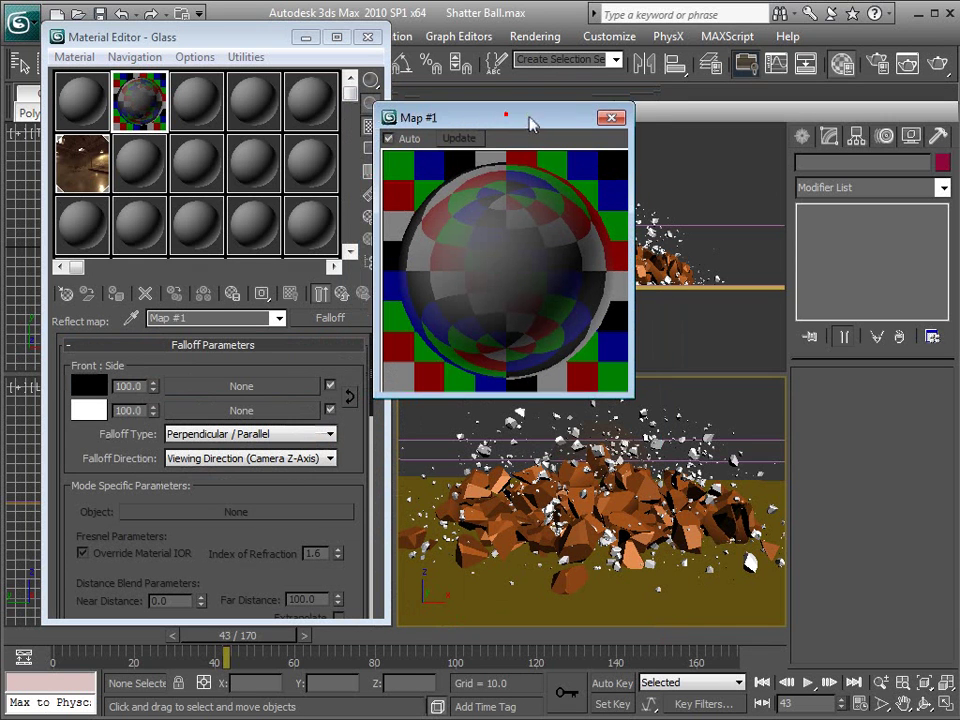
Set the front color of the reflection Falloff map to a very dark gray
{"action": "left_click", "coordinate": [97, 390]}
{"action": "left_click_drag", "start_coordinate": [605, 87], "coordinate": [632, 380]}
{"action": "left_click", "coordinate": [716, 560]}
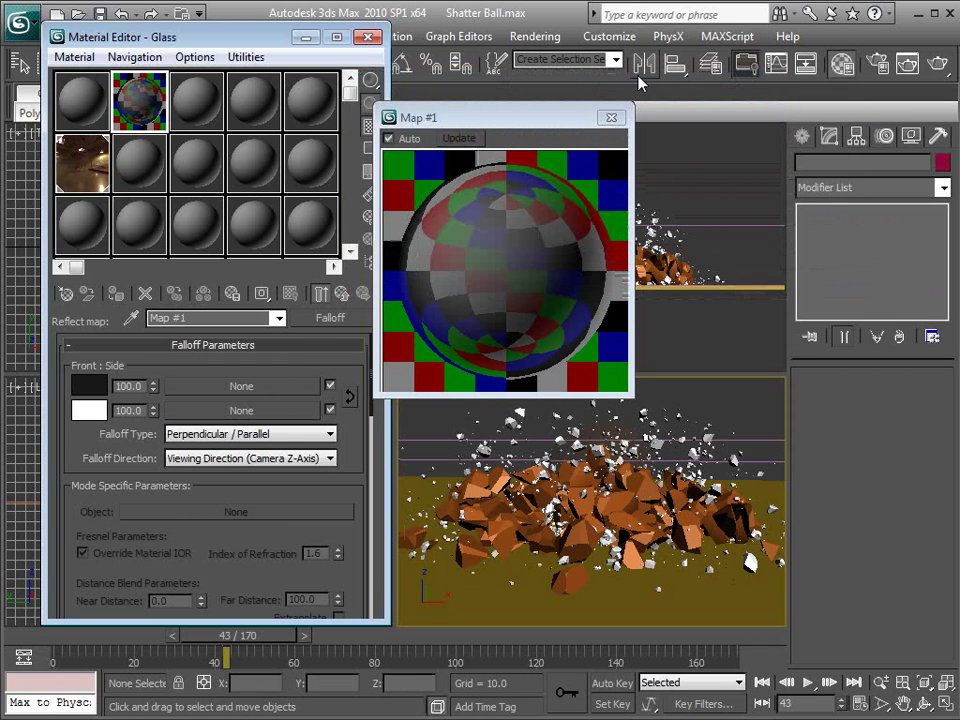
Return to the Glass material's main parameters and set its Refract color to a light gray of value 203
{"action": "scroll", "coordinate": [270, 542], "scroll_direction": "down", "scroll_amount": 5}
{"action": "scroll", "coordinate": [220, 418], "scroll_direction": "up", "scroll_amount": 5}
{"action": "left_click", "coordinate": [611, 118]}
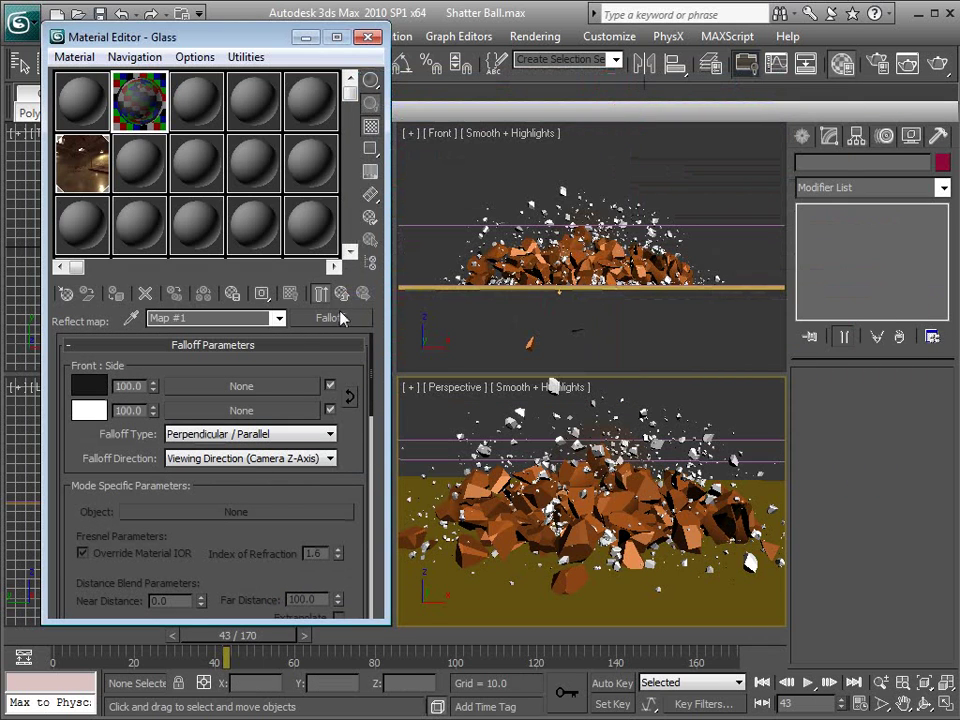
{"action": "left_click", "coordinate": [341, 295]}
{"action": "scroll", "coordinate": [214, 540], "scroll_direction": "down", "scroll_amount": 4}
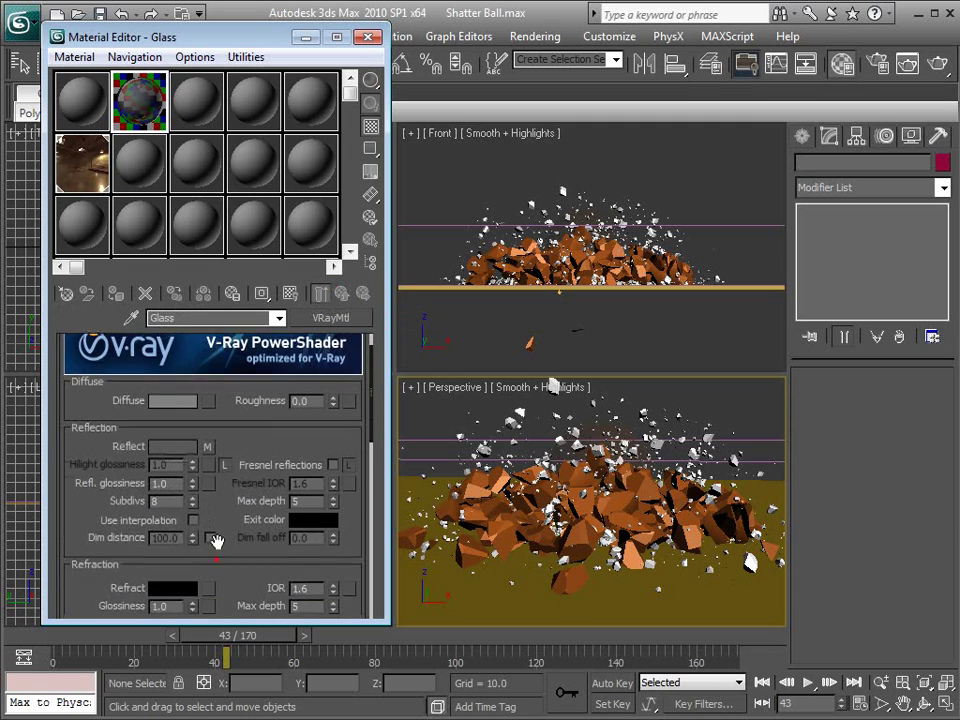
{"action": "double_click", "coordinate": [152, 104]}
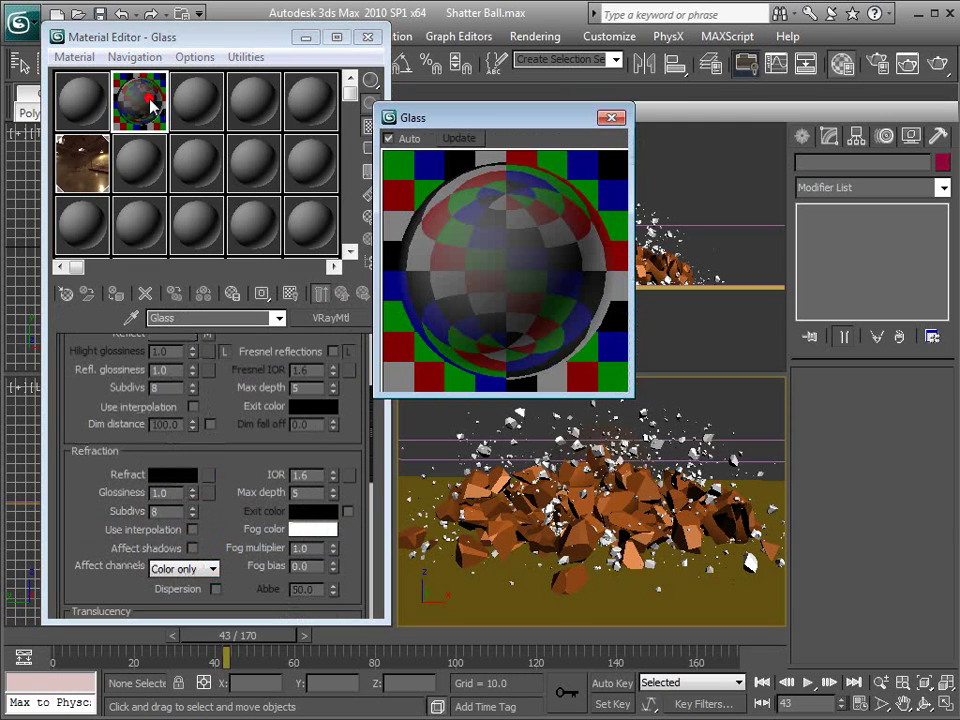
{"action": "left_click", "coordinate": [190, 475]}
{"action": "left_click_drag", "start_coordinate": [565, 410], "coordinate": [575, 527]}
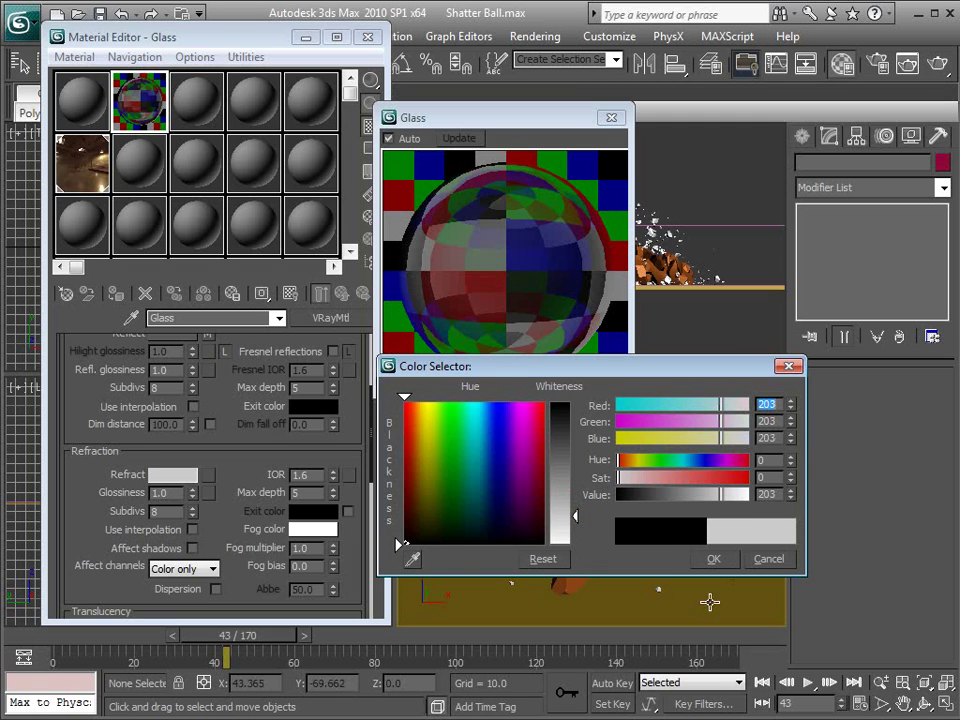
{"action": "left_click", "coordinate": [712, 559]}
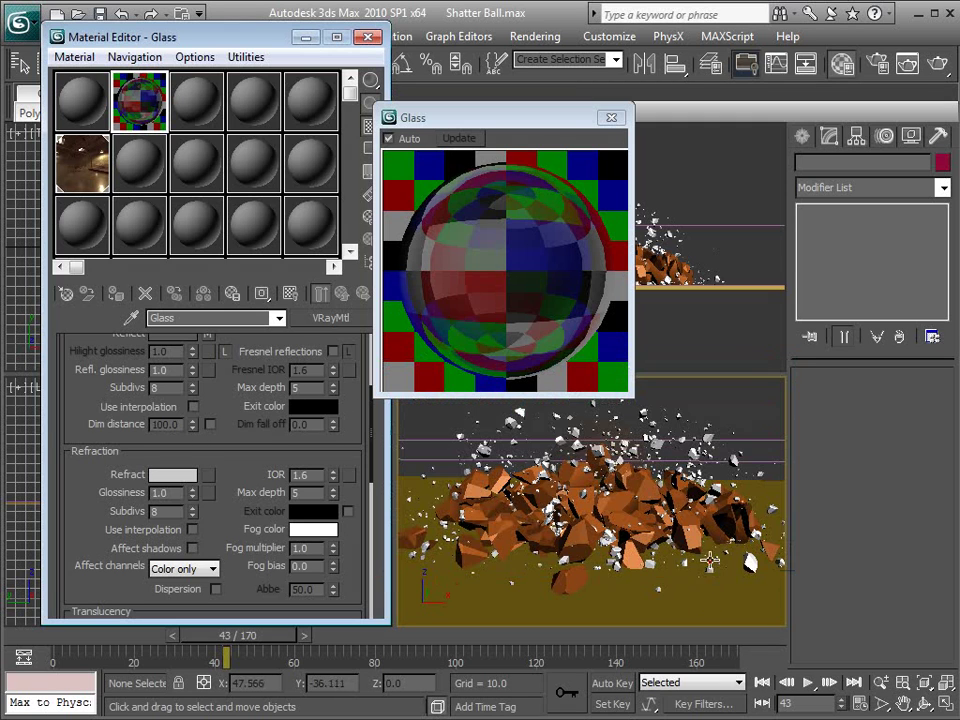
{"action": "left_click", "coordinate": [611, 117]}
Select all the ball fragments at frame 10, assign the Glass material to the selection, and advance to frame 46
{"action": "left_click", "coordinate": [528, 184]}
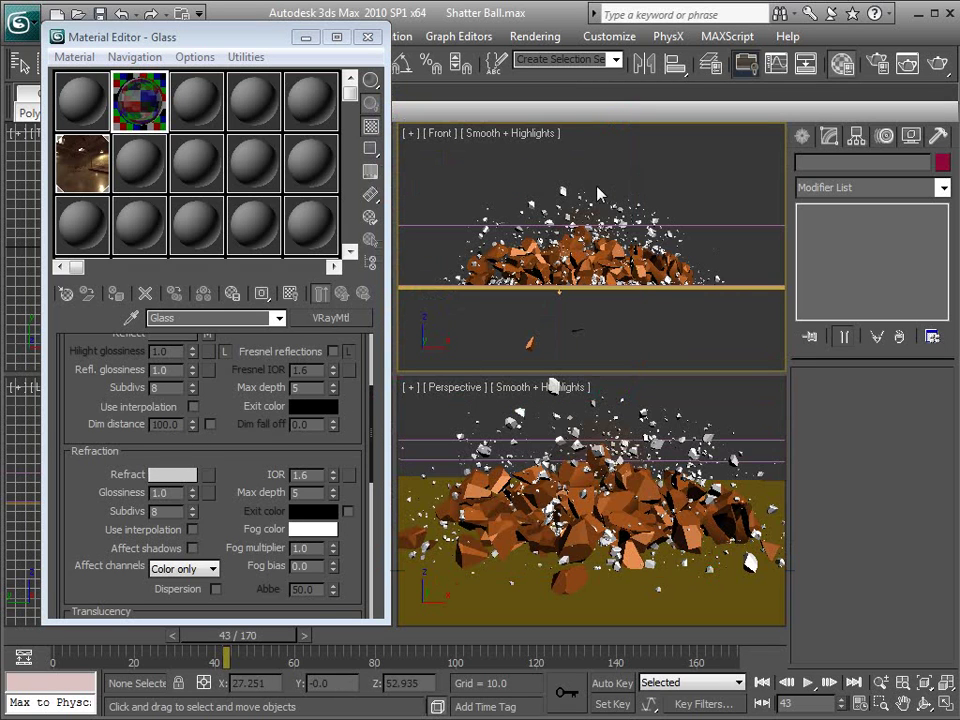
{"action": "left_click", "coordinate": [112, 636]}
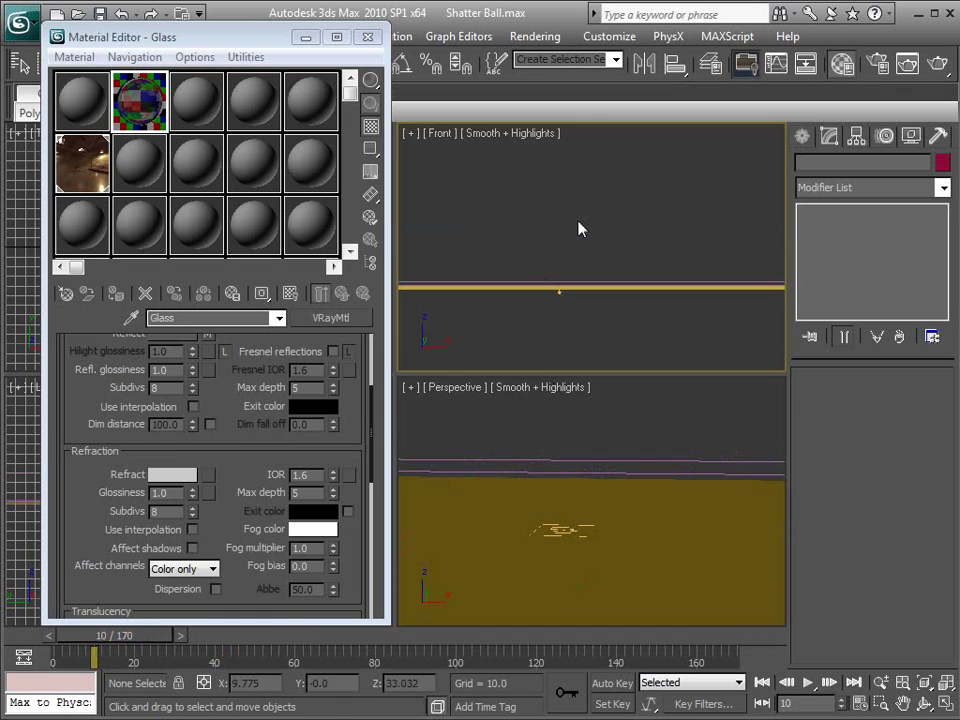
{"action": "left_click_drag", "start_coordinate": [540, 205], "coordinate": [570, 289]}
{"action": "left_click_drag", "start_coordinate": [138, 100], "coordinate": [587, 257]}
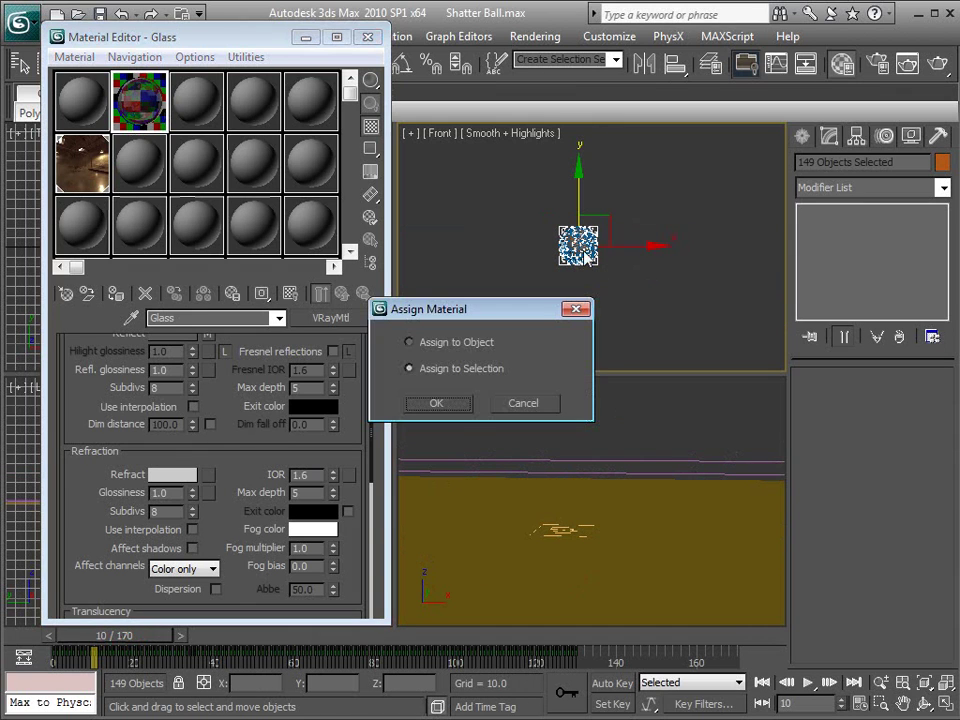
{"action": "left_click", "coordinate": [440, 404]}
{"action": "left_click", "coordinate": [612, 416]}
{"action": "left_click_drag", "start_coordinate": [140, 636], "coordinate": [271, 650]}
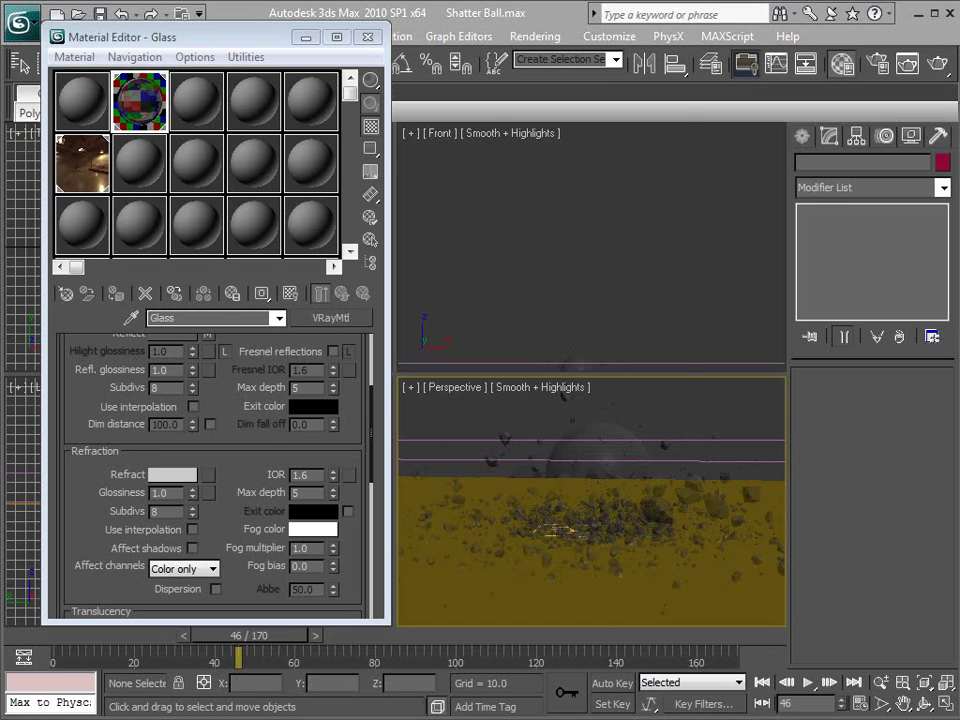
Open ground.jpg from the Shatter folder in the photo viewer and examine the ground plate
{"action": "left_click", "coordinate": [519, 309]}
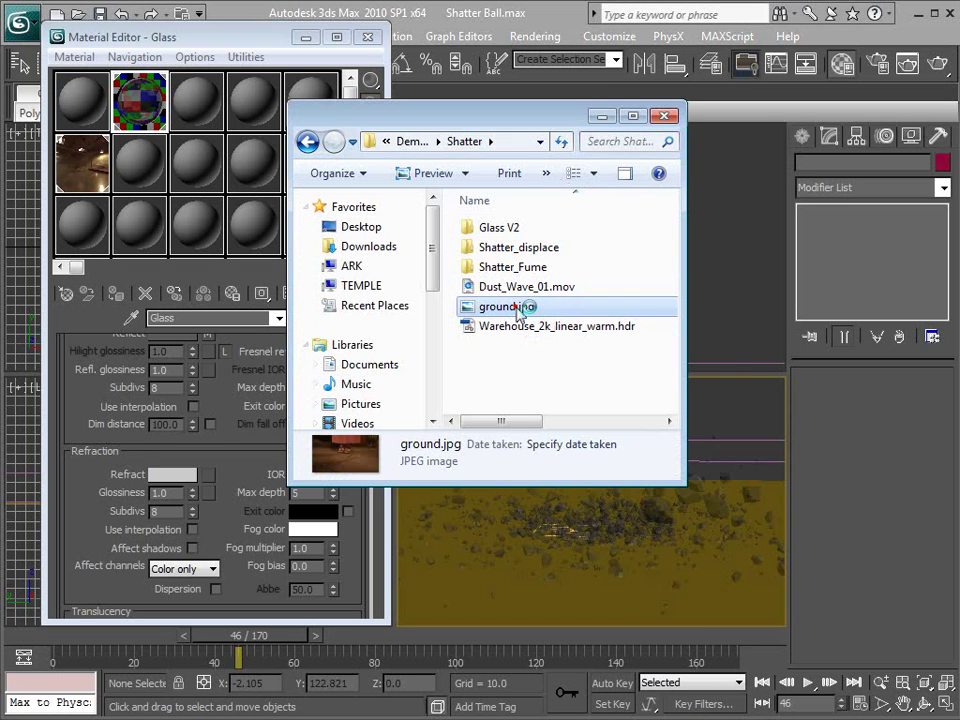
{"action": "double_click", "coordinate": [519, 309]}
{"action": "left_click_drag", "start_coordinate": [118, 43], "coordinate": [197, 67]}
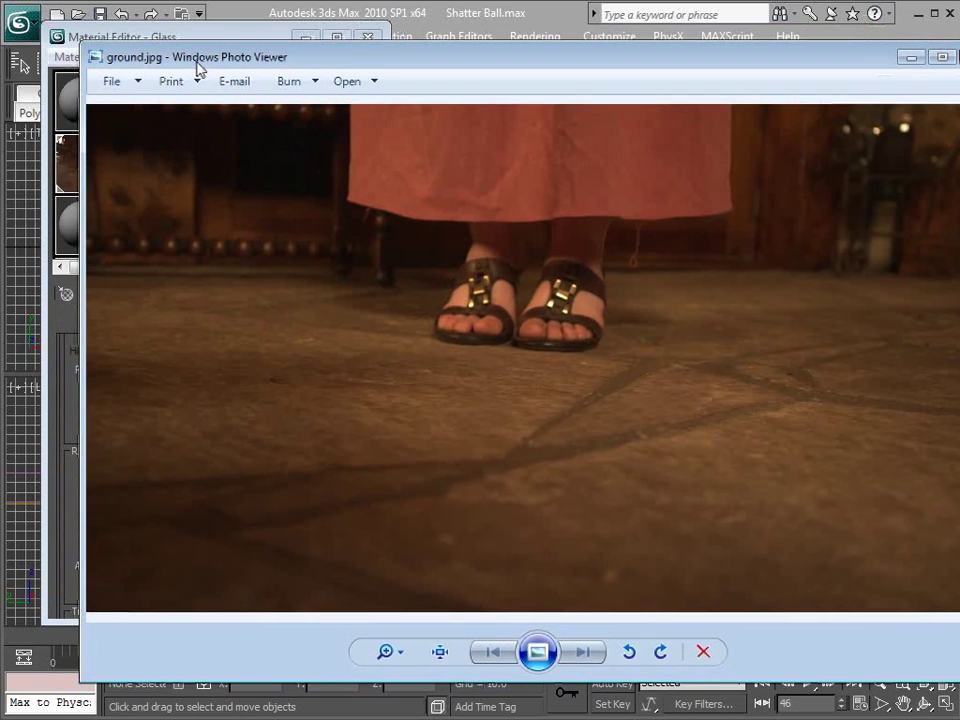
{"action": "left_click_drag", "start_coordinate": [959, 682], "coordinate": [887, 589]}
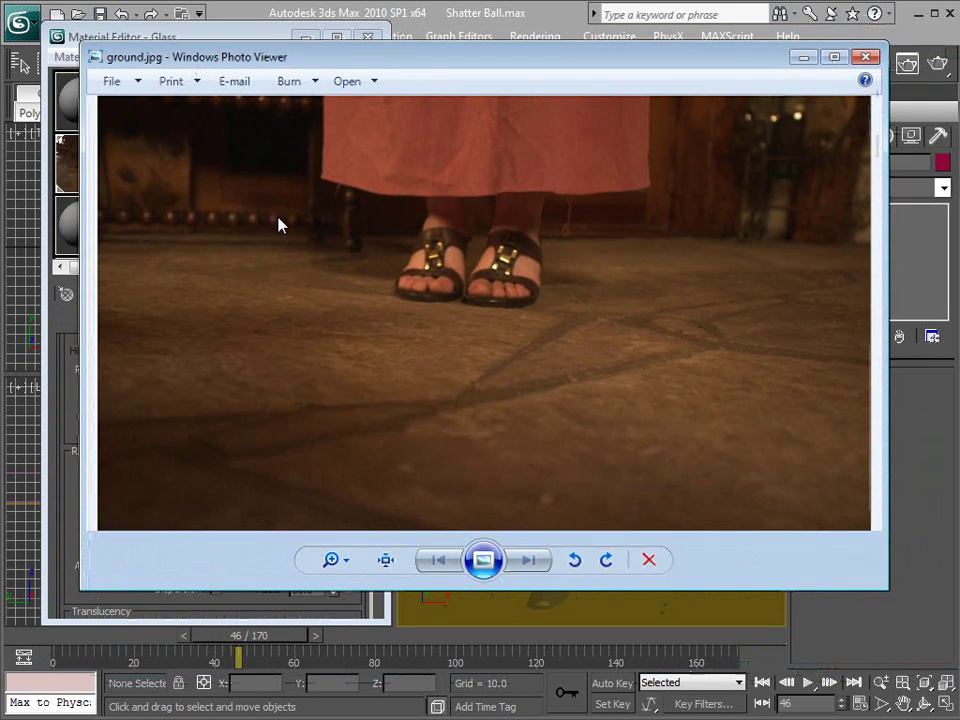
{"action": "left_click", "coordinate": [866, 57]}
Apply ground.jpg to the Perspective viewport as both a viewport background and an environment map
{"action": "left_click_drag", "start_coordinate": [512, 120], "coordinate": [331, 114]}
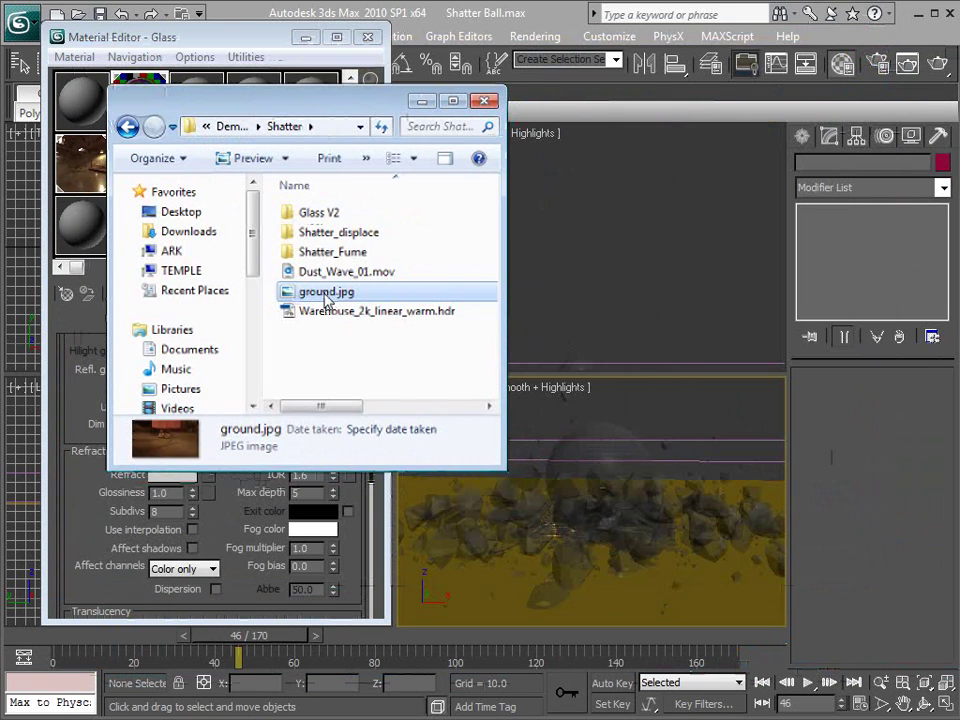
{"action": "left_click_drag", "start_coordinate": [655, 402], "coordinate": [658, 408]}
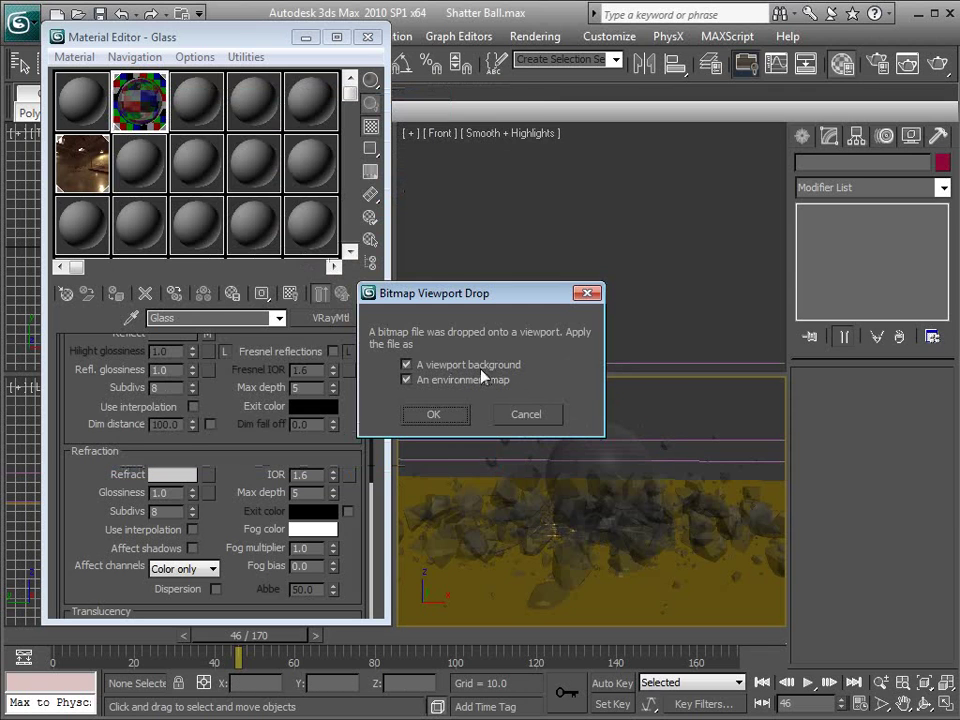
{"action": "left_click", "coordinate": [434, 416]}
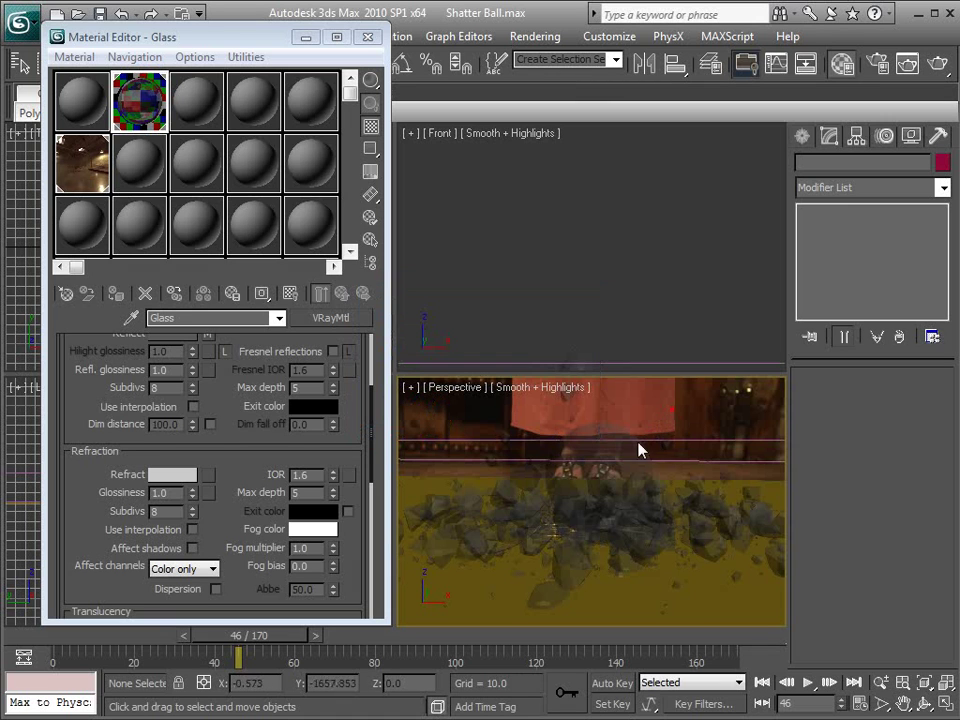
Show safe frames in the Perspective viewport
{"action": "middle_click_drag", "start_coordinate": [600, 511], "coordinate": [615, 529], "text": "alt"}
{"action": "left_click", "coordinate": [410, 388]}
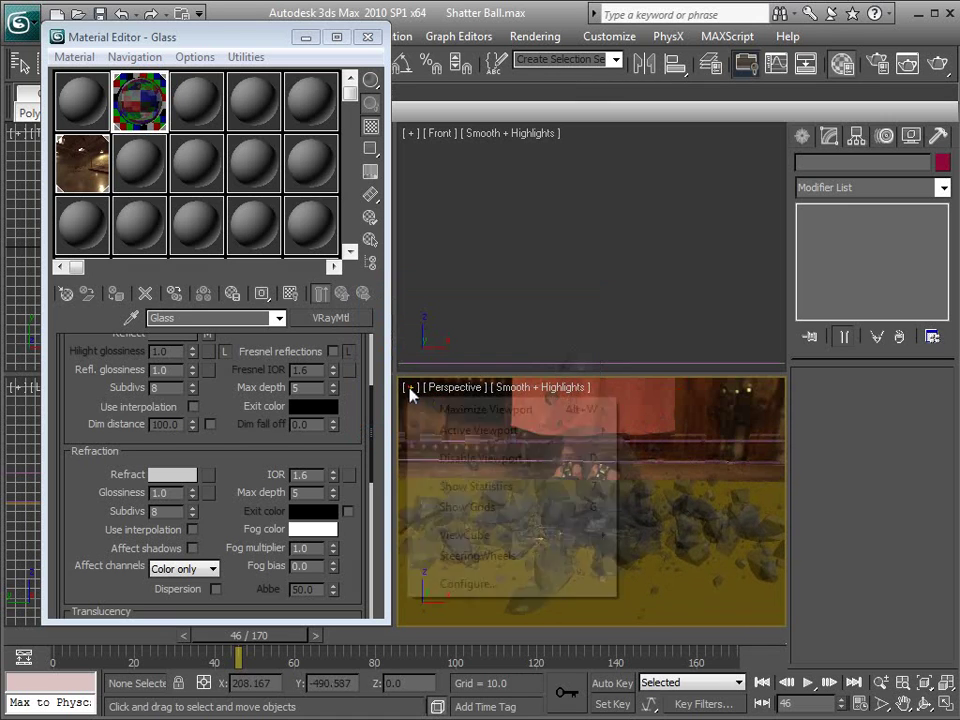
{"action": "left_click", "coordinate": [456, 388]}
{"action": "left_click", "coordinate": [456, 388]}
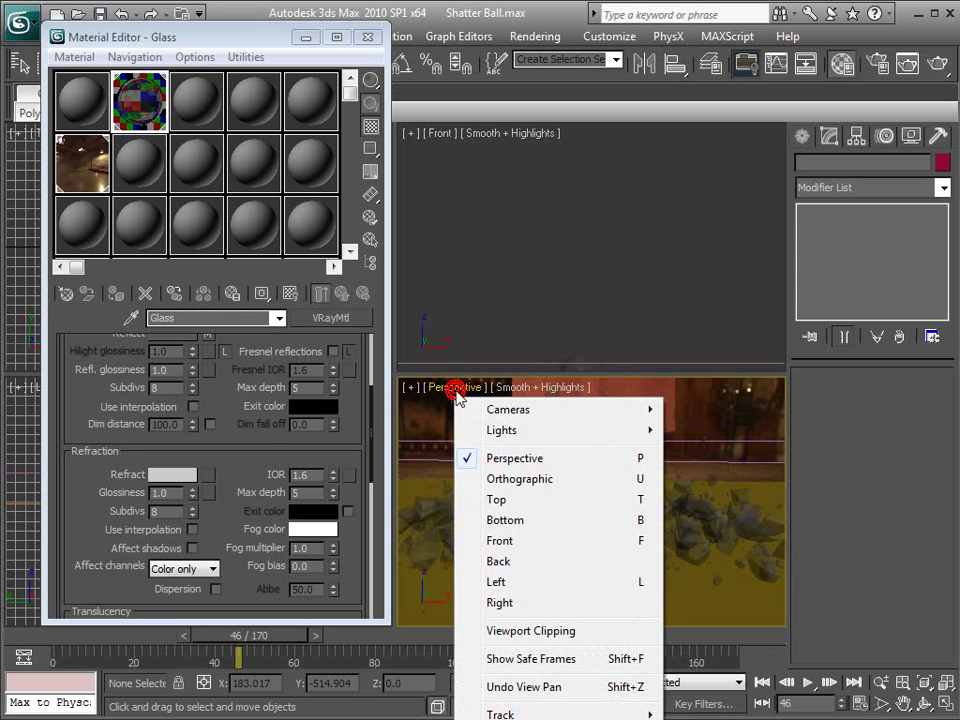
{"action": "left_click", "coordinate": [531, 659]}
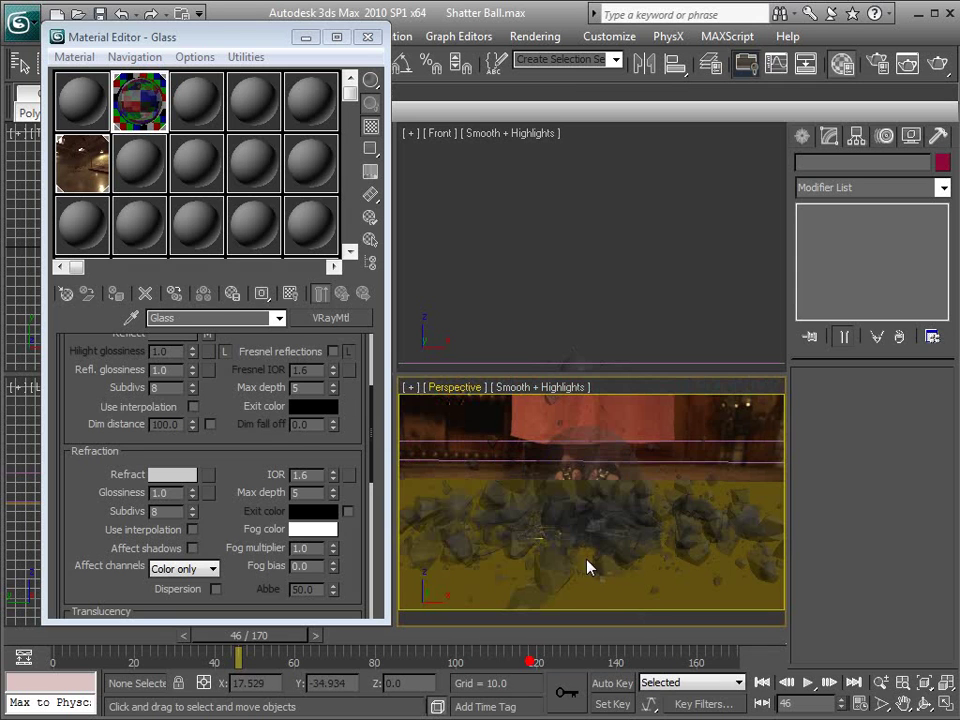
Line up the enlarged Perspective view of the shattered ball with the ground photo, go to frame 40, and restore the four-viewport layout
{"action": "left_click", "coordinate": [306, 37]}
{"action": "key", "text": "alt+w"}
{"action": "left_click", "coordinate": [648, 204]}
{"action": "mouse_move", "coordinate": [411, 406]}
{"action": "middle_mouse_down"}
{"action": "mouse_move", "coordinate": [429, 416]}
{"action": "mouse_move", "coordinate": [420, 414]}
{"action": "middle_mouse_up"}
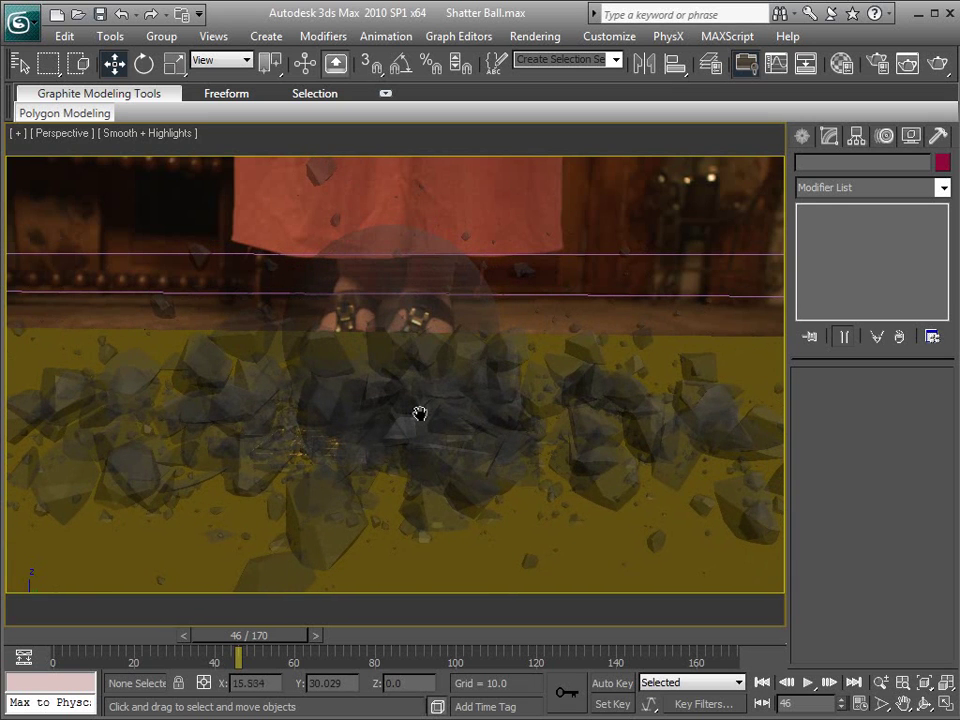
{"action": "key", "text": "F3"}
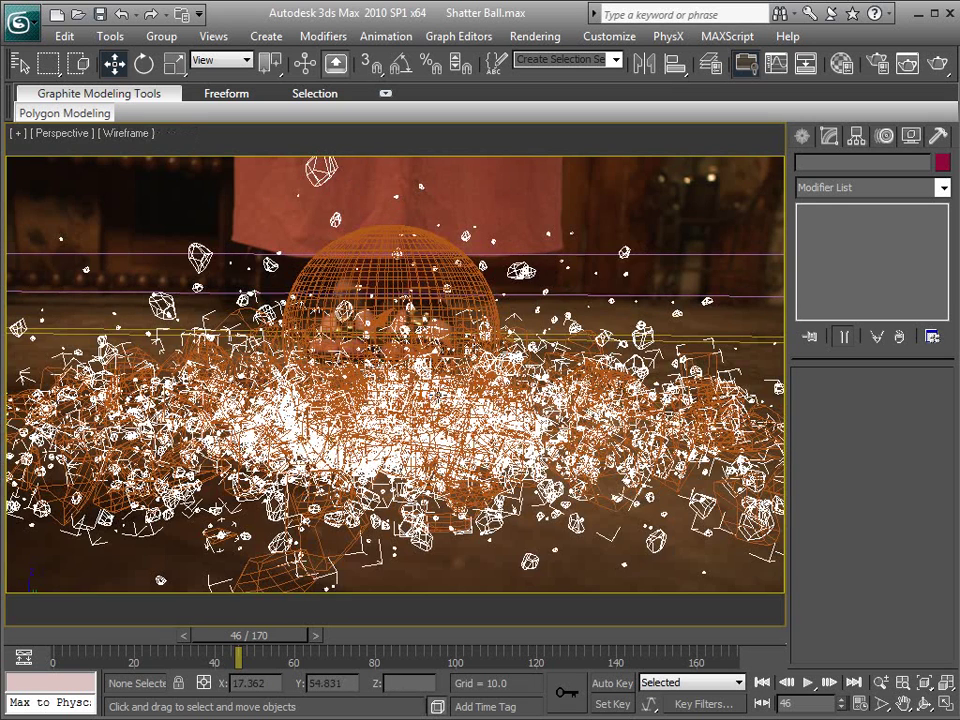
{"action": "key", "text": "F3"}
{"action": "mouse_move", "coordinate": [253, 641]}
{"action": "left_mouse_down"}
{"action": "mouse_move", "coordinate": [261, 636]}
{"action": "mouse_move", "coordinate": [230, 650]}
{"action": "mouse_move", "coordinate": [247, 641]}
{"action": "left_mouse_up"}
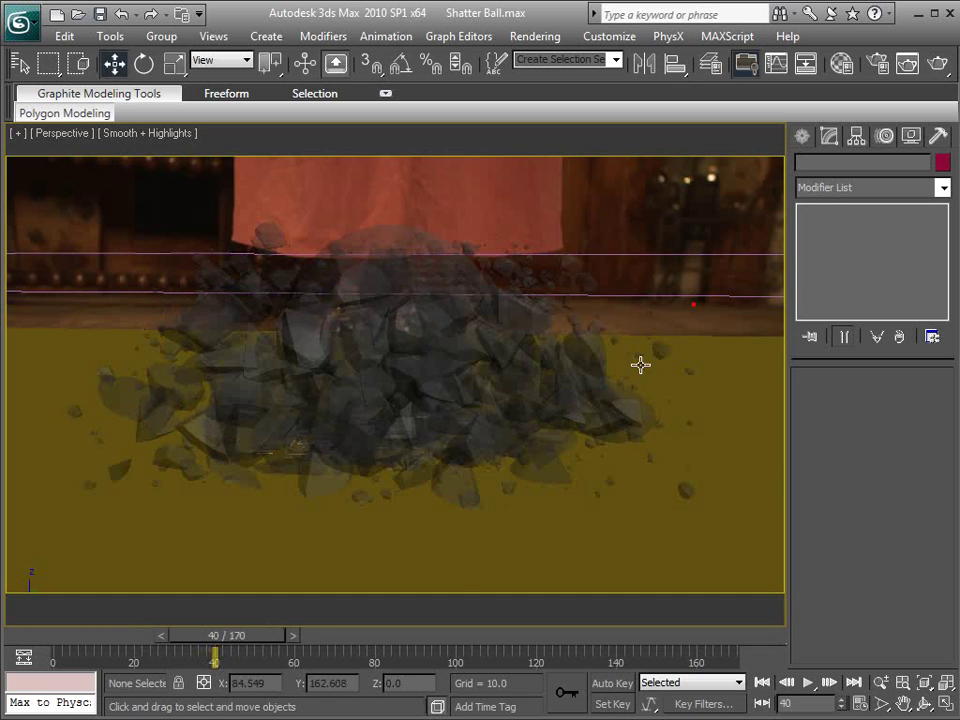
{"action": "middle_click_drag", "start_coordinate": [602, 399], "coordinate": [613, 391]}
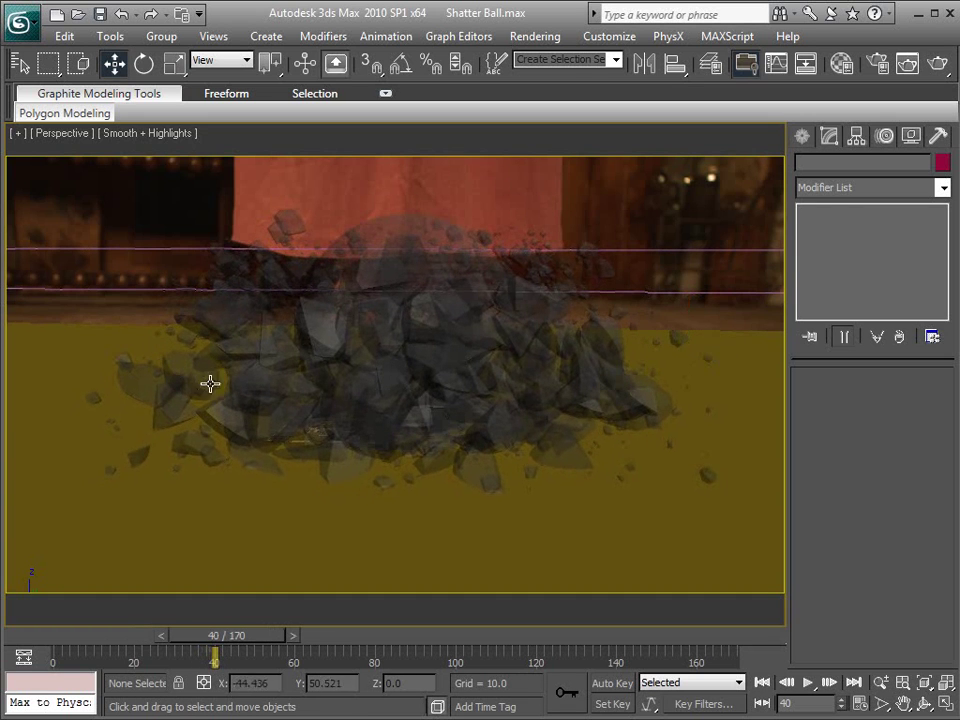
{"action": "key", "text": "alt+w"}
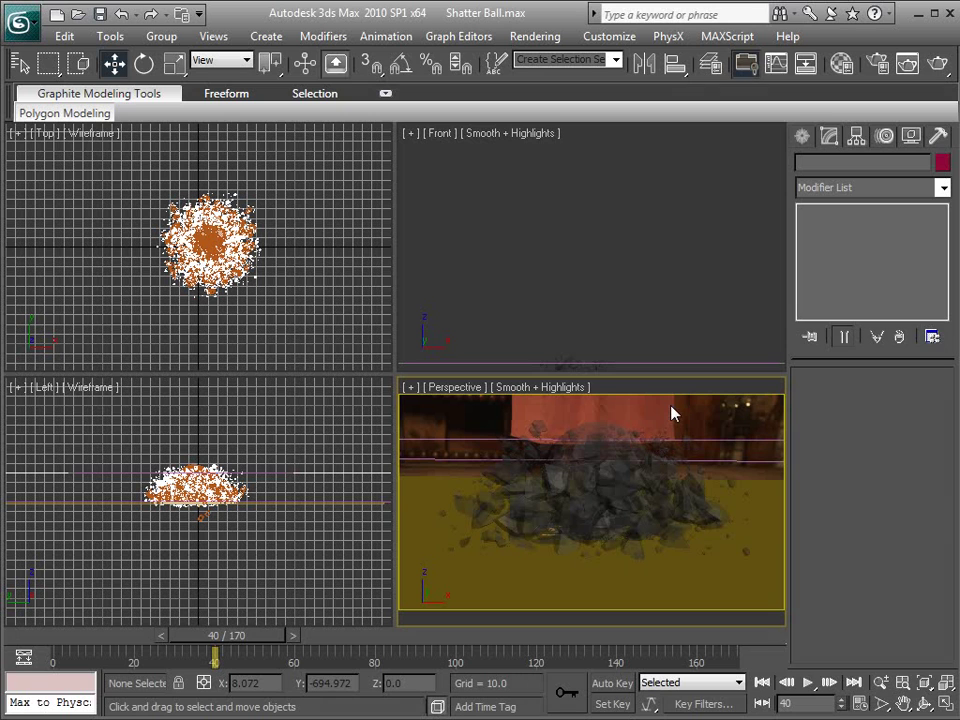
Change the material in the third sample slot to VRayMtlWrapper, keeping the old material as a sub-material
{"action": "key", "text": "m"}
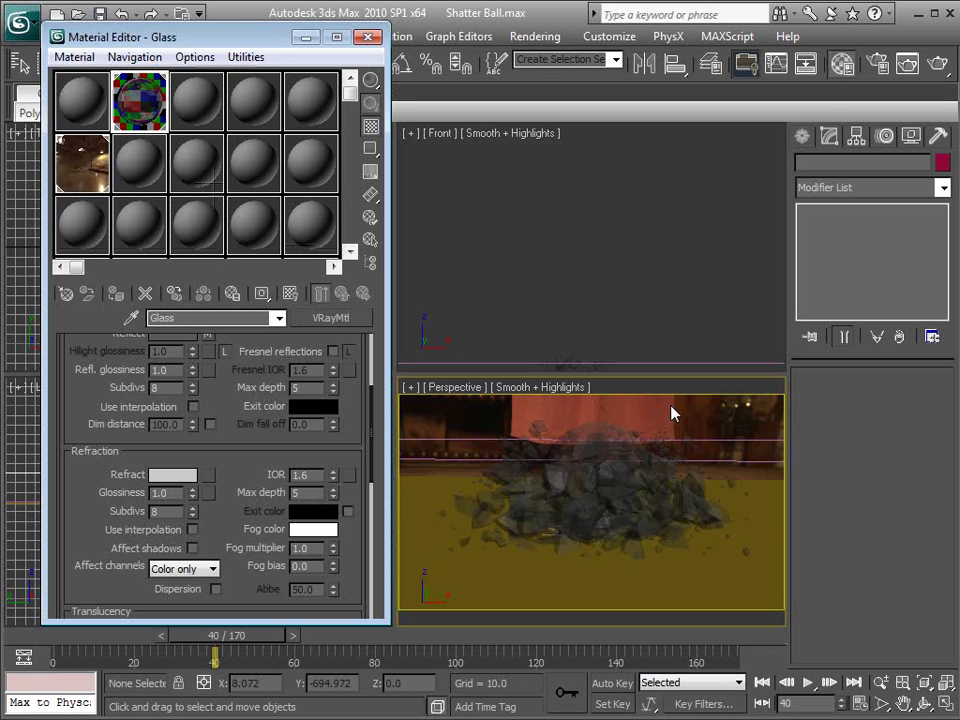
{"action": "left_click_drag", "start_coordinate": [228, 45], "coordinate": [222, 51]}
{"action": "left_click", "coordinate": [189, 120]}
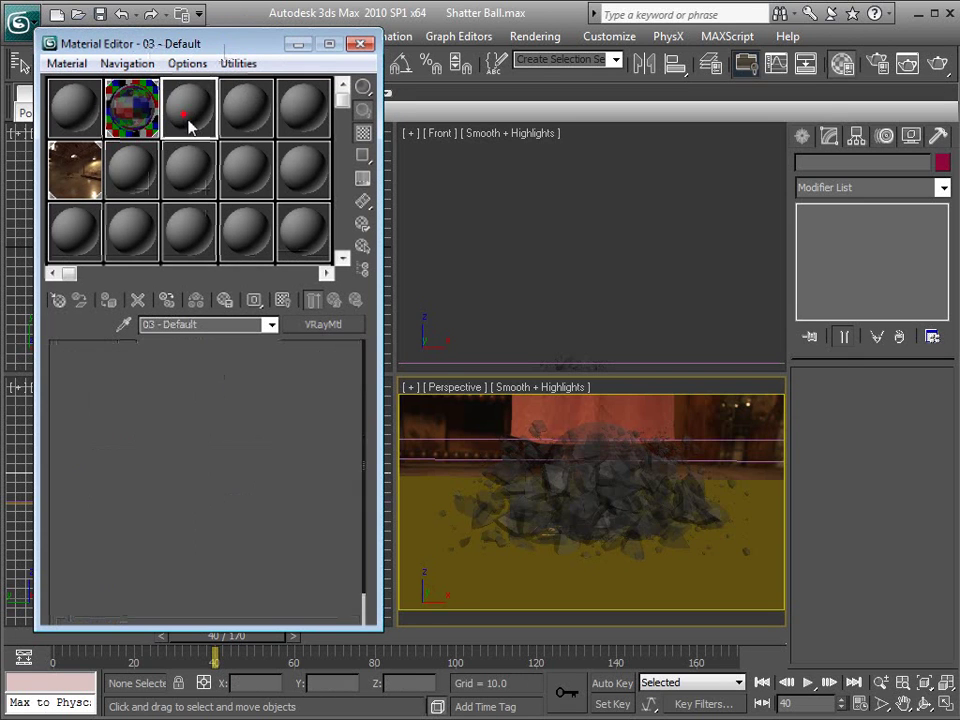
{"action": "left_click", "coordinate": [320, 326]}
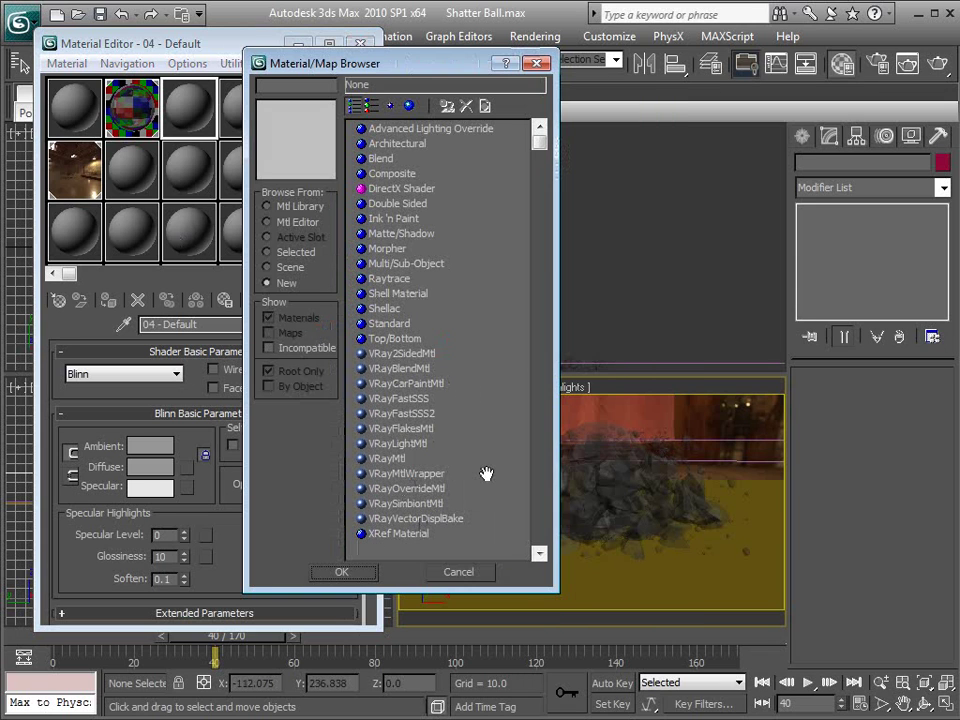
{"action": "left_click", "coordinate": [400, 473]}
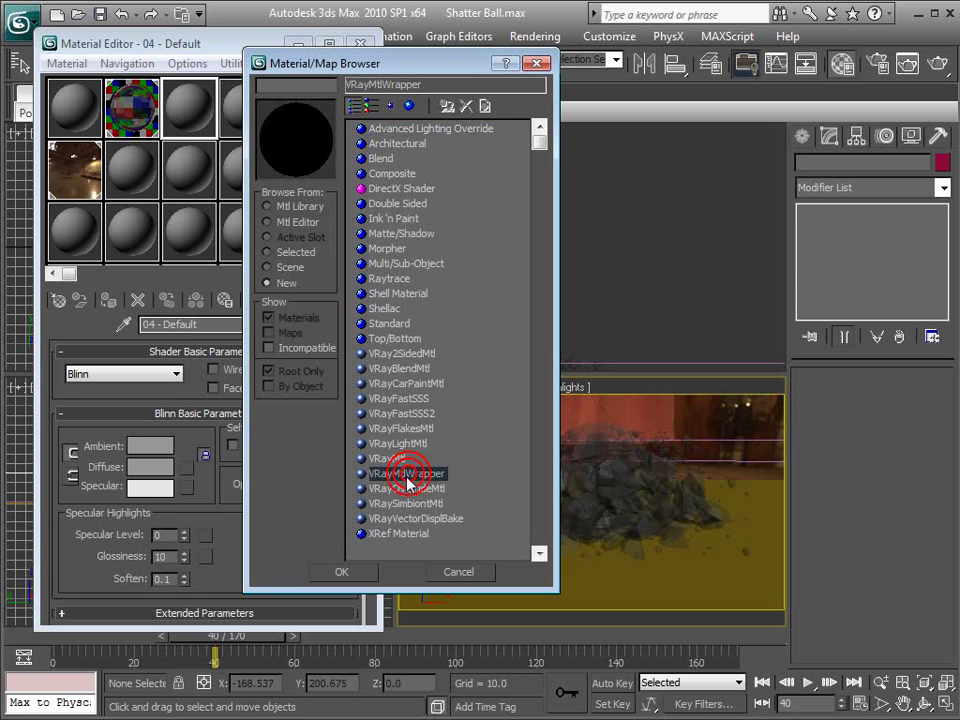
{"action": "left_click", "coordinate": [343, 571]}
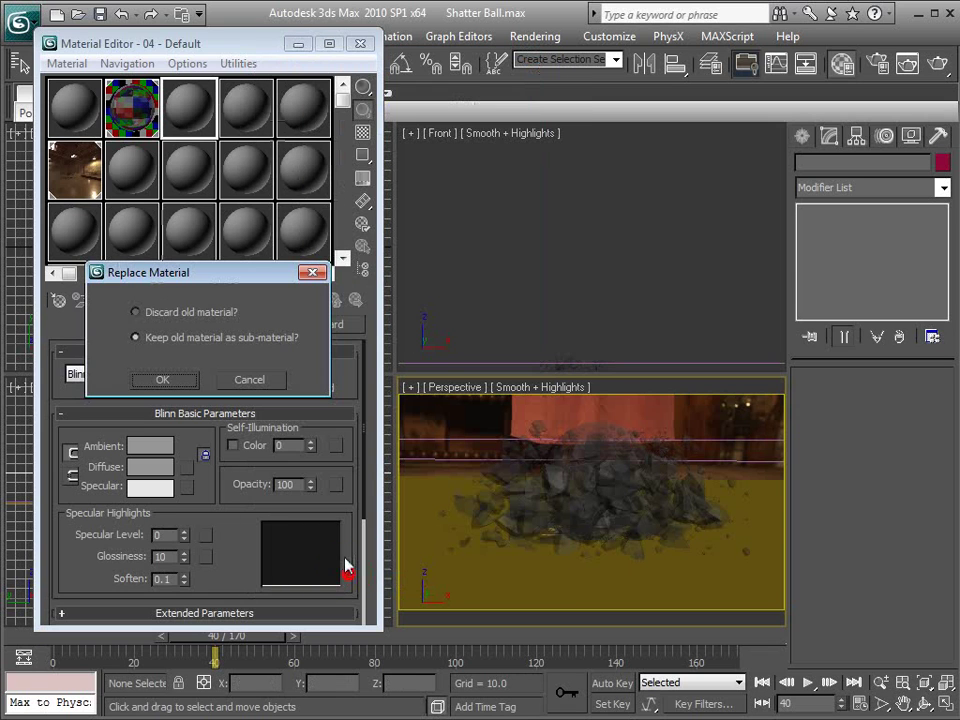
{"action": "left_click", "coordinate": [168, 379]}
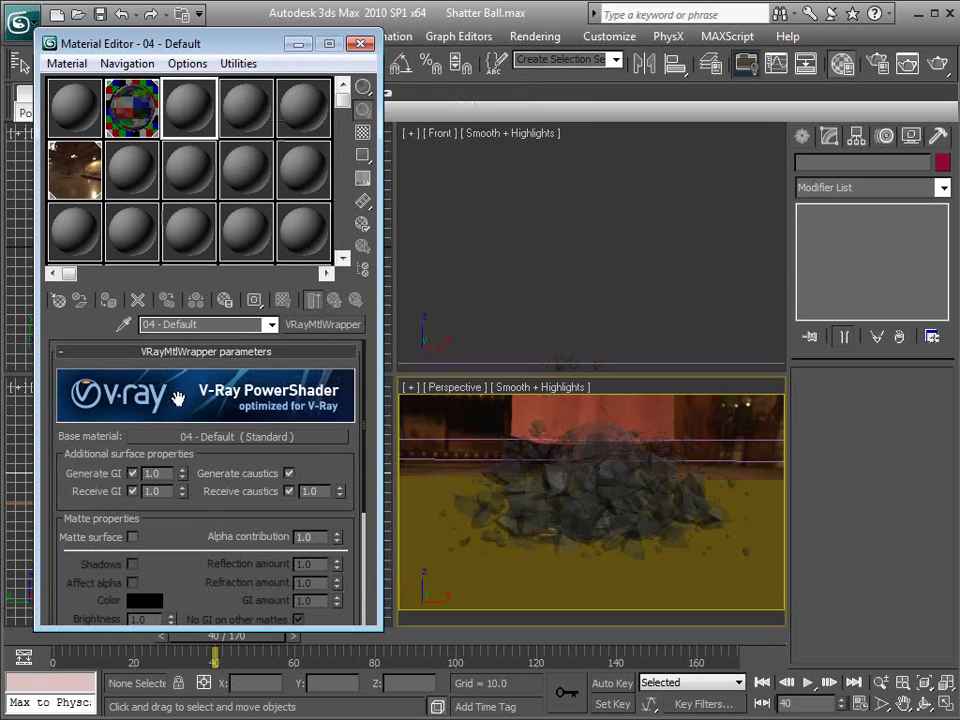
Make the wrapper material a matte surface with alpha contribution -1.0, and enable Shadows and Affect alpha
{"action": "left_click_drag", "start_coordinate": [189, 525], "coordinate": [168, 417]}
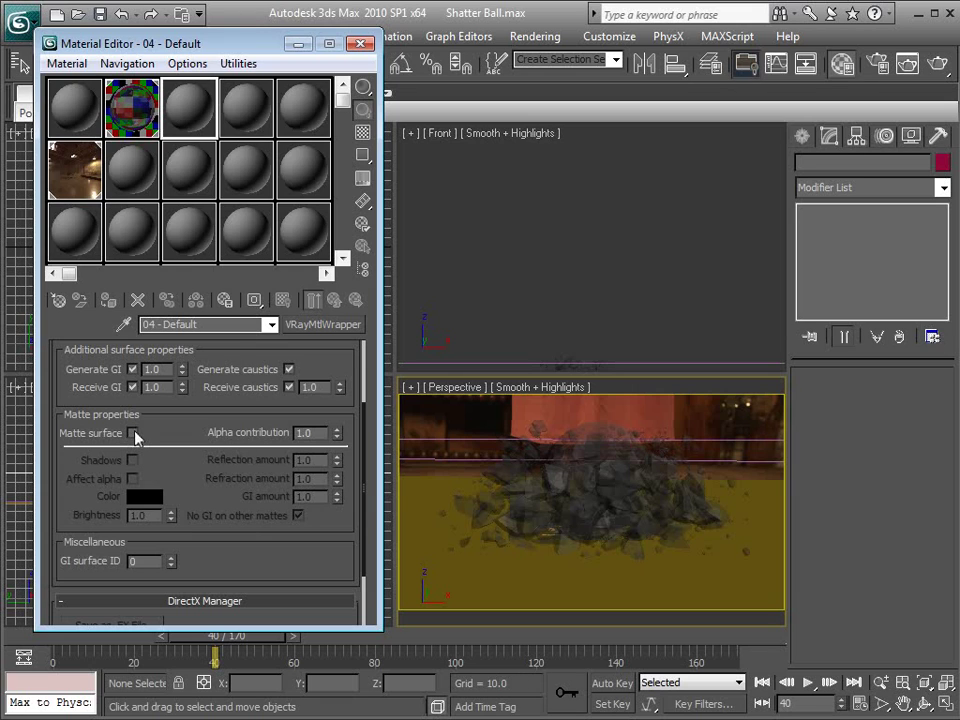
{"action": "left_click", "coordinate": [133, 433]}
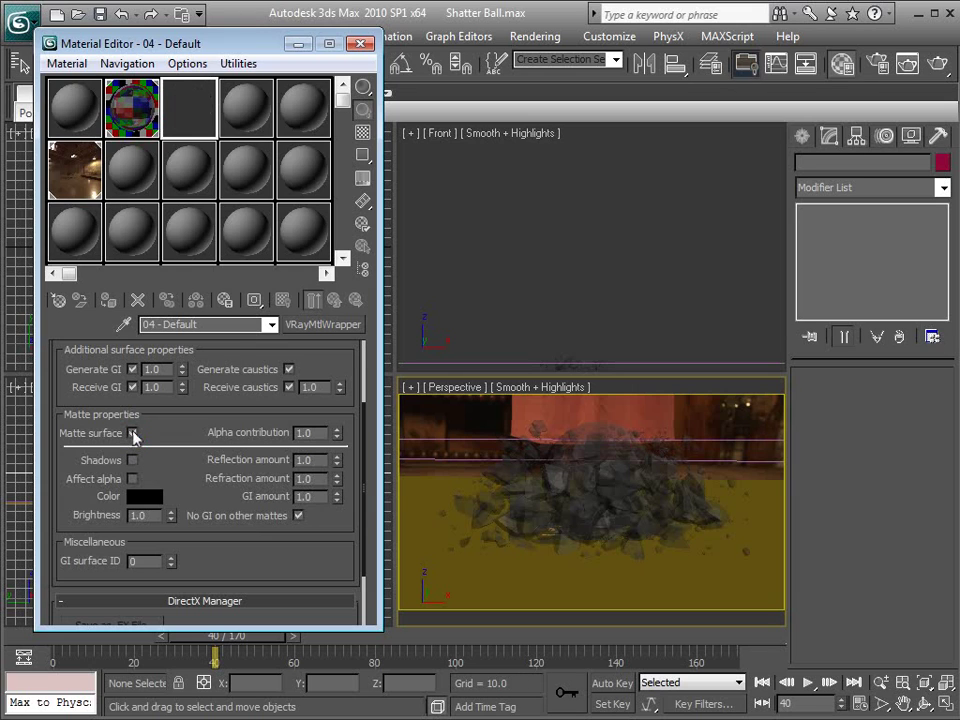
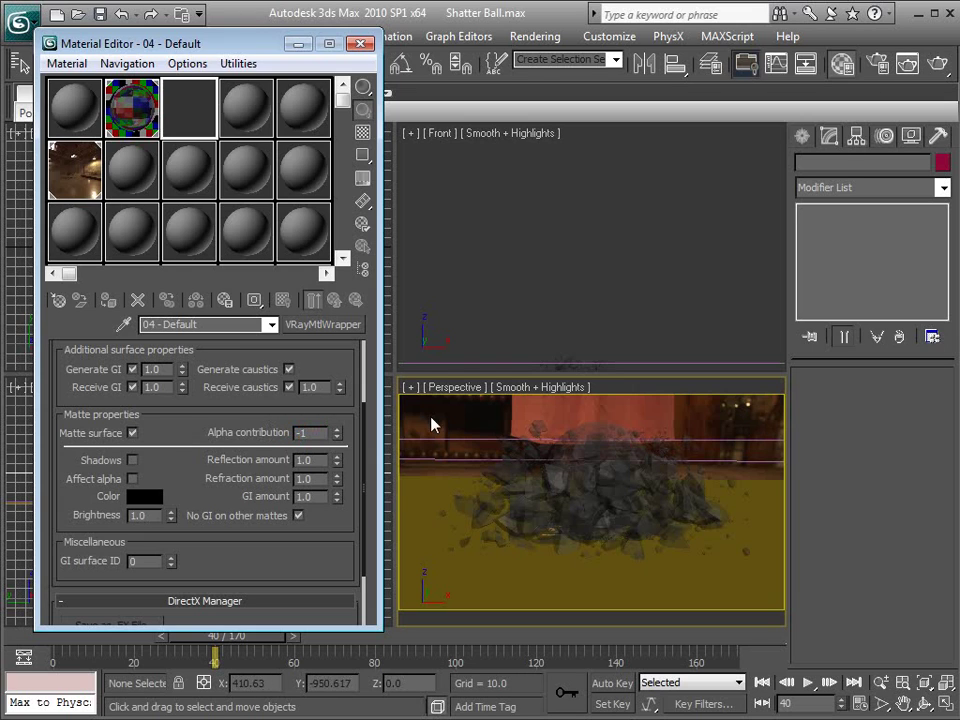
{"action": "left_click", "coordinate": [132, 460]}
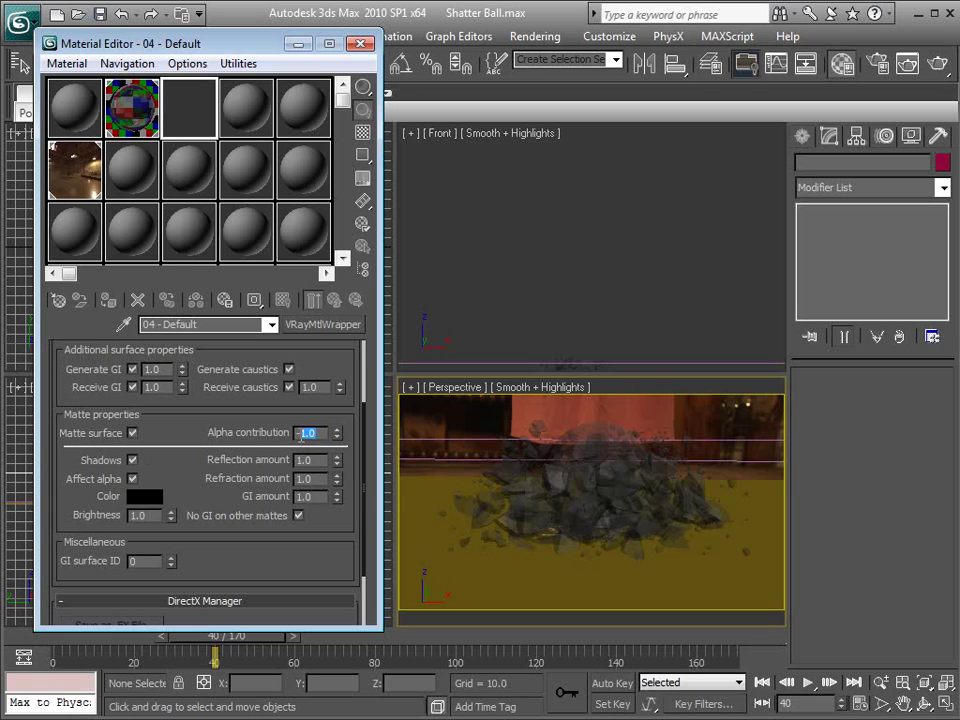
Assign the matte wrapper material to the ground plane and render the Perspective view at frame 40
{"action": "left_click_drag", "start_coordinate": [199, 118], "coordinate": [771, 490]}
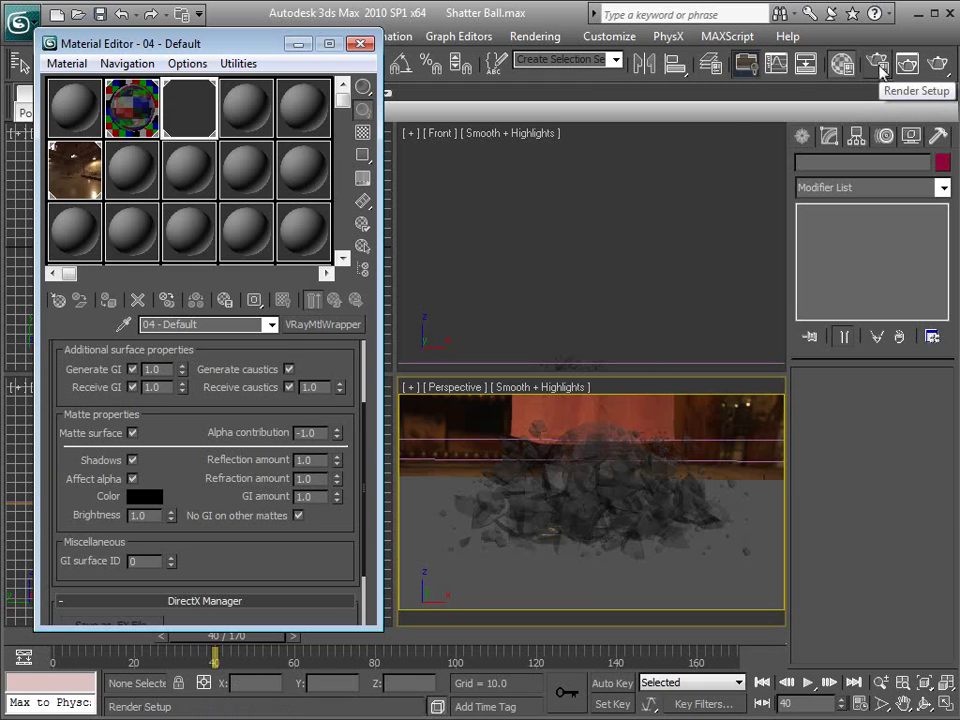
{"action": "left_click", "coordinate": [938, 66]}
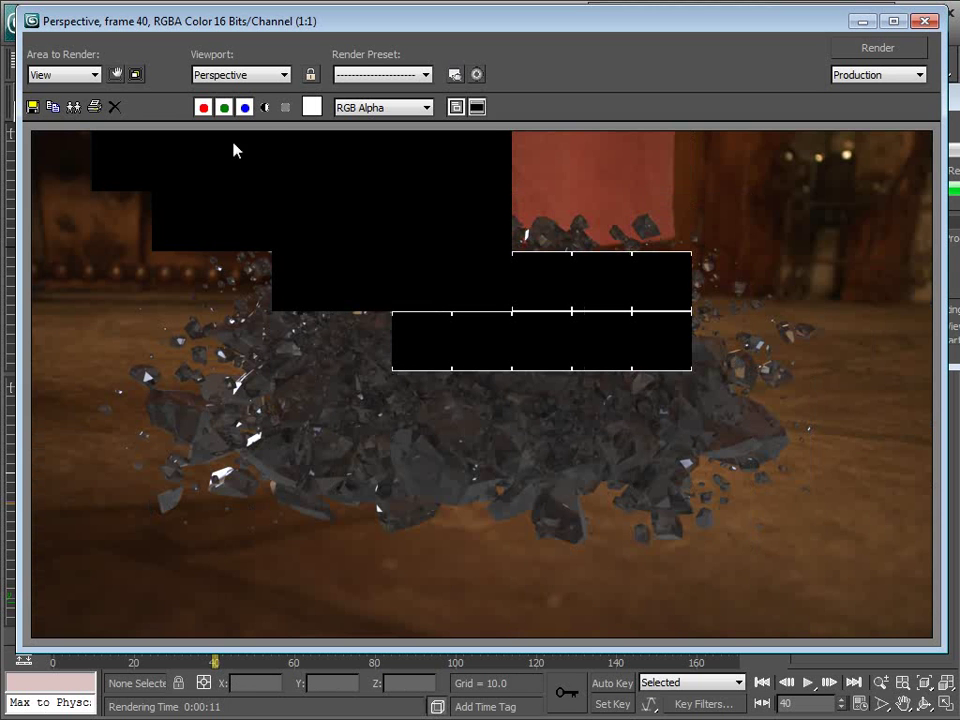
Inspect the alpha channel of the frame 40 render, restore the colour display, and close the render window
{"action": "left_click", "coordinate": [266, 108]}
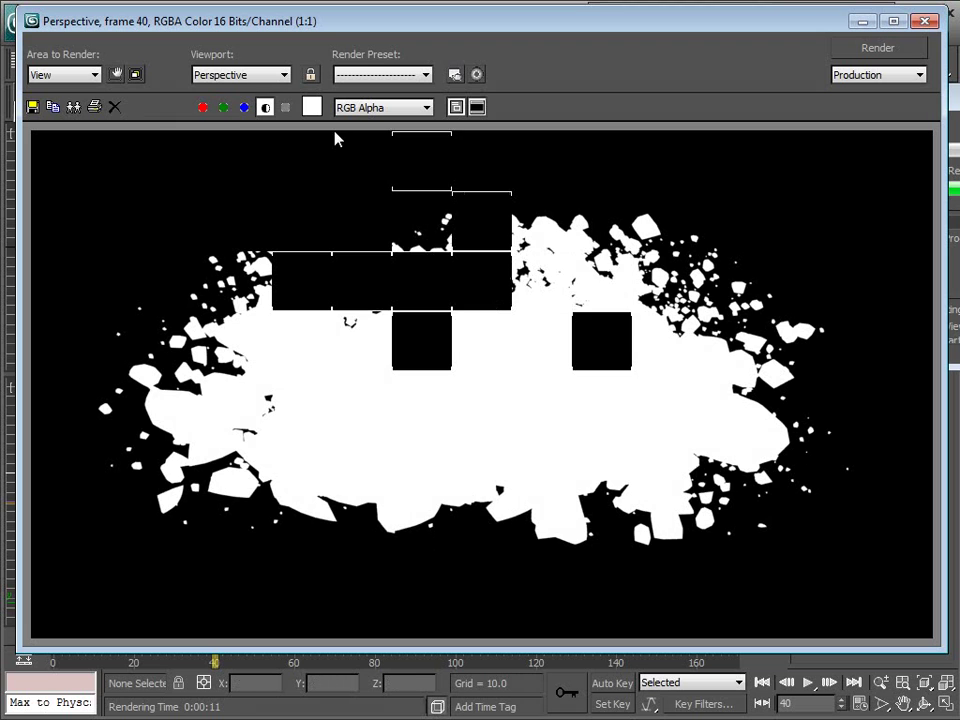
{"action": "left_click", "coordinate": [264, 107]}
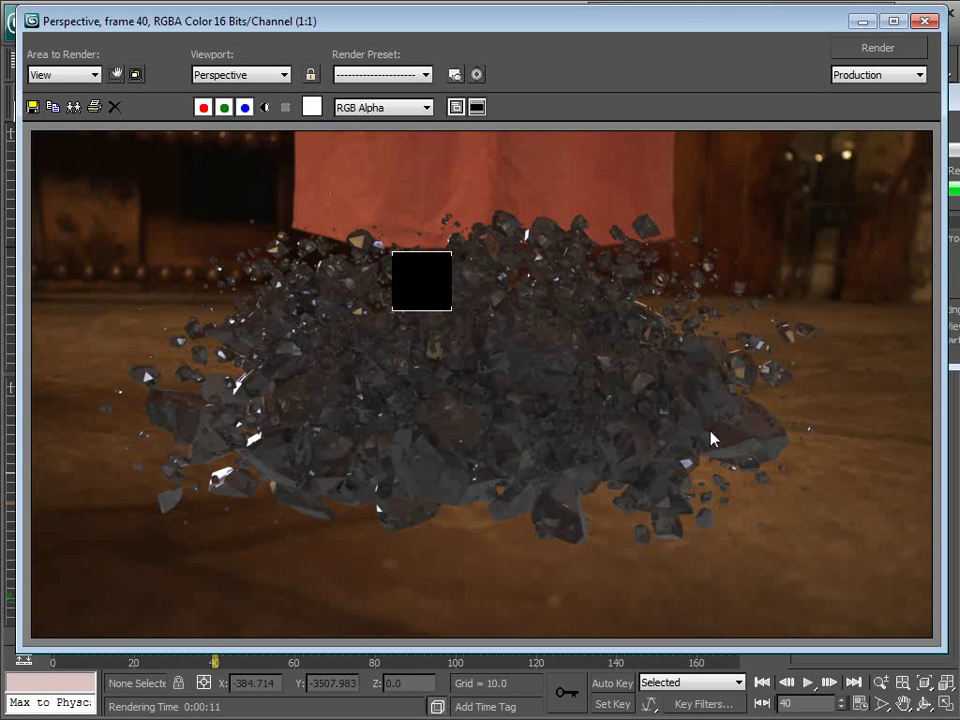
{"action": "left_click", "coordinate": [927, 20]}
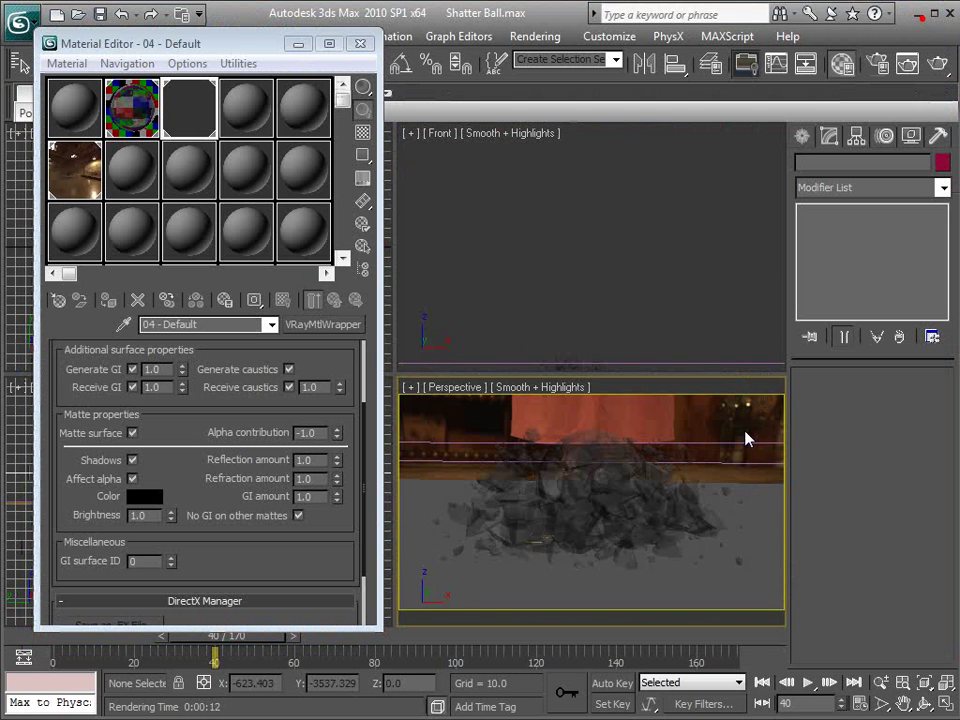
Make the ground plane display as see-through in the maximized Perspective view, and close the Material Editor
{"action": "left_click", "coordinate": [773, 505]}
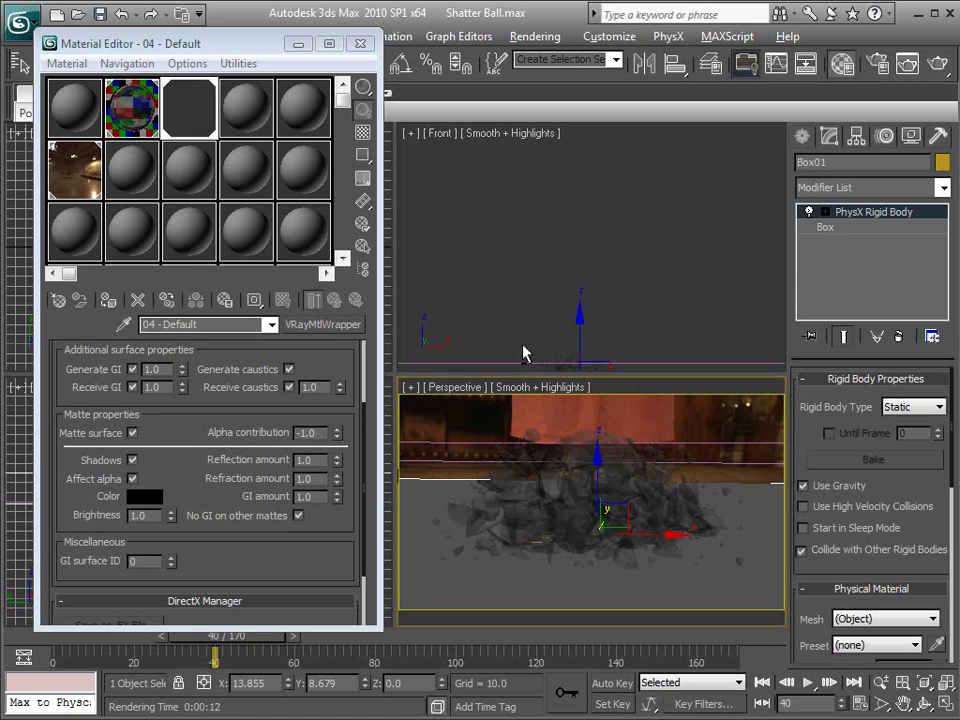
{"action": "key", "text": "alt+w"}
{"action": "right_click", "coordinate": [640, 338]}
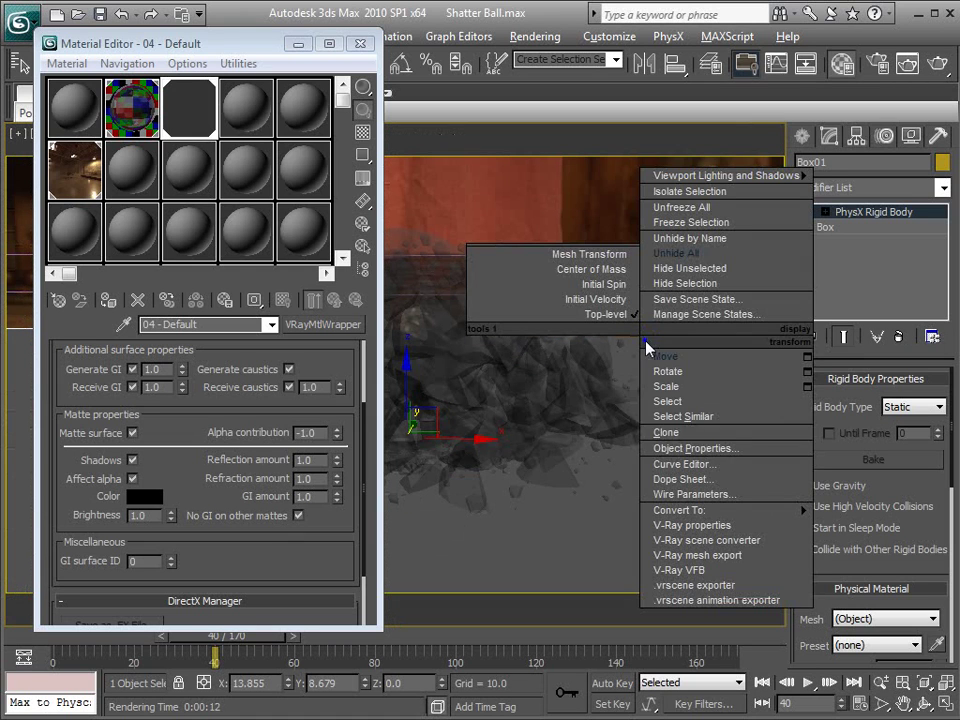
{"action": "left_click", "coordinate": [710, 448]}
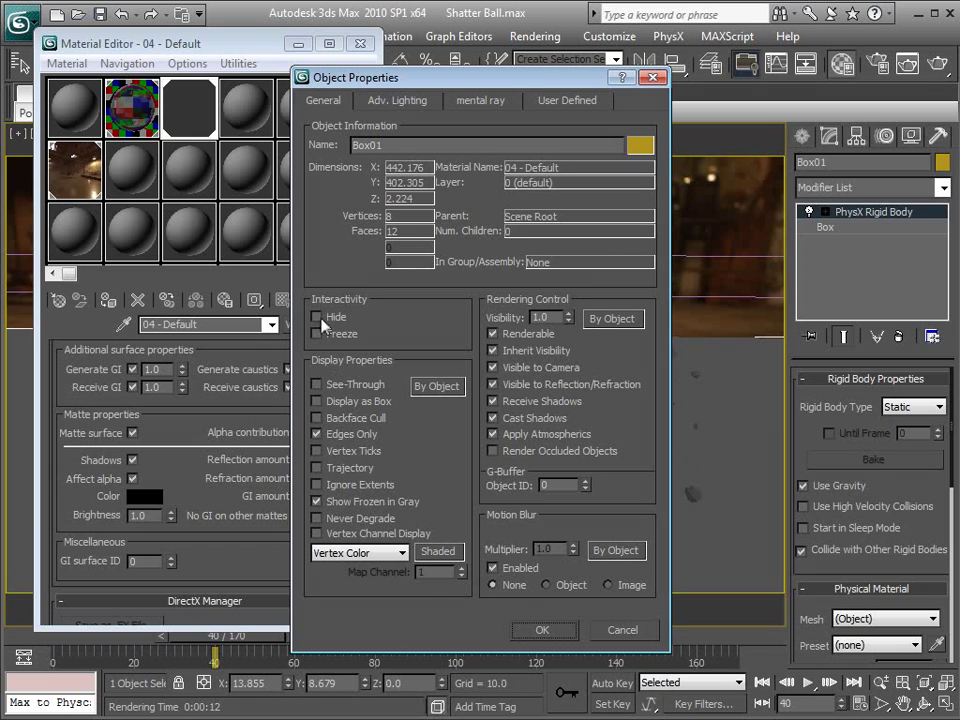
{"action": "left_click", "coordinate": [545, 630]}
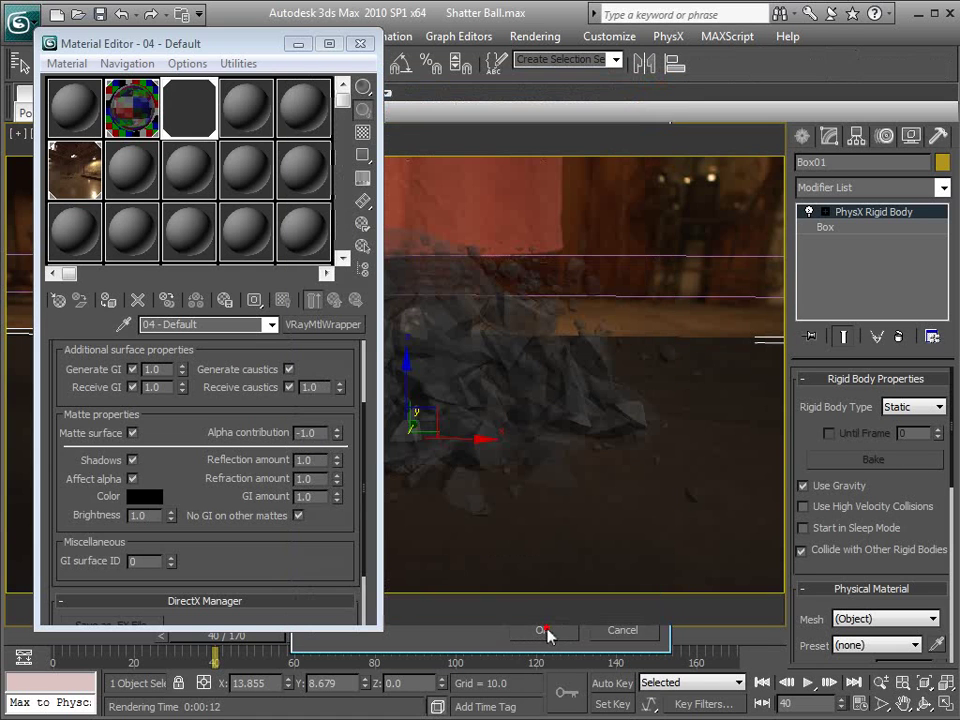
{"action": "left_click", "coordinate": [360, 43]}
{"action": "left_click", "coordinate": [561, 259]}
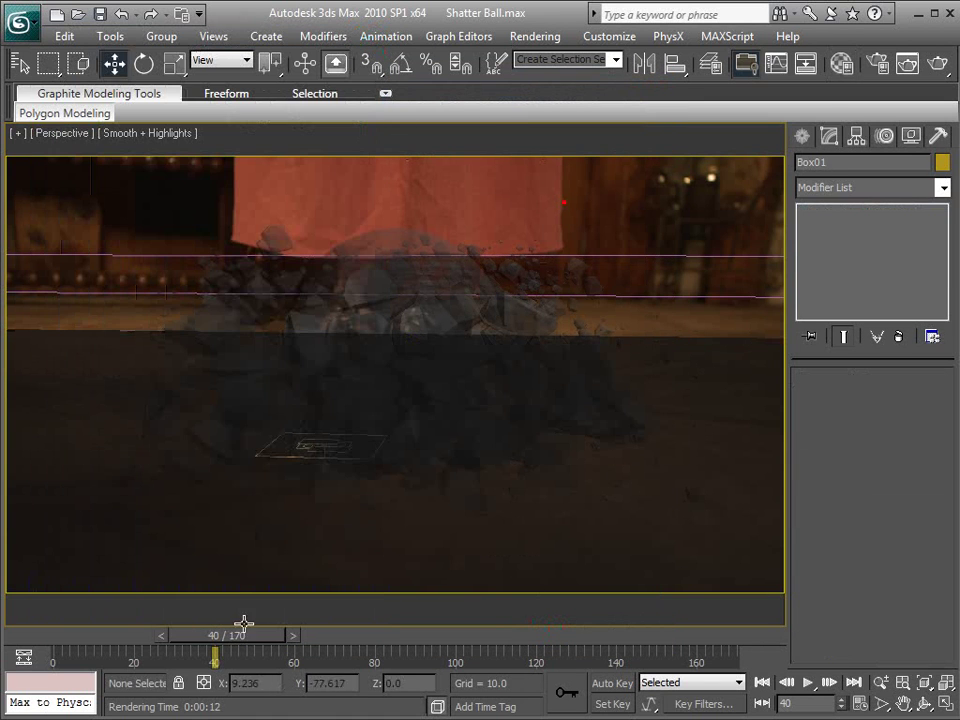
At frame 46, adjust the Perspective view's framing of the debris and show it in wireframe
{"action": "left_click_drag", "start_coordinate": [227, 636], "coordinate": [284, 640]}
{"action": "key", "text": "w"}
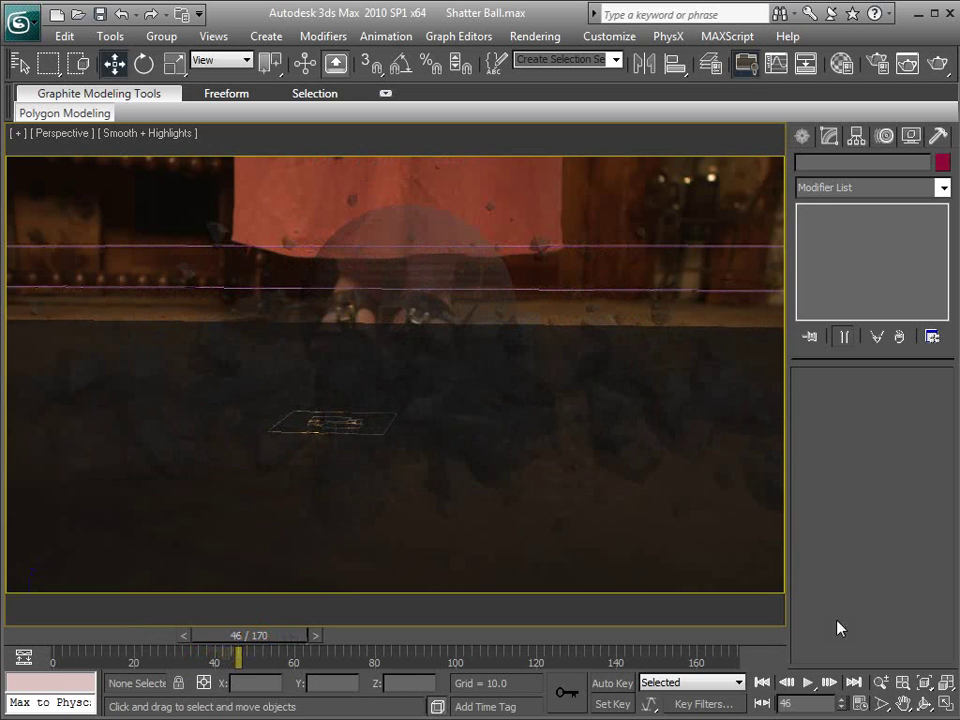
{"action": "left_click", "coordinate": [880, 682]}
{"action": "left_click_drag", "start_coordinate": [446, 388], "coordinate": [436, 366]}
{"action": "left_click", "coordinate": [880, 706]}
{"action": "key", "text": "F3"}
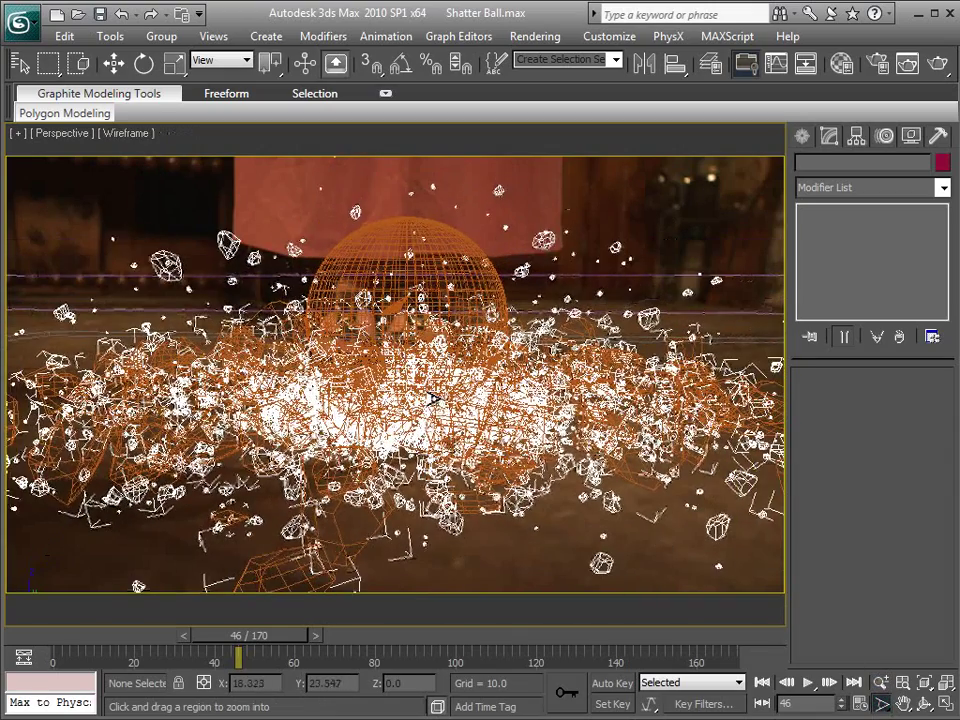
Go to frame 39 and restore the four-viewport layout with the Perspective view in wireframe
{"action": "left_click_drag", "start_coordinate": [280, 640], "coordinate": [257, 650]}
{"action": "key", "text": "F3"}
{"action": "key", "text": "F4"}
{"action": "key", "text": "F4"}
{"action": "key", "text": "w"}
{"action": "right_click", "coordinate": [650, 258]}
{"action": "left_click", "coordinate": [639, 246]}
{"action": "key", "text": "alt+w"}
{"action": "key", "text": "F3"}
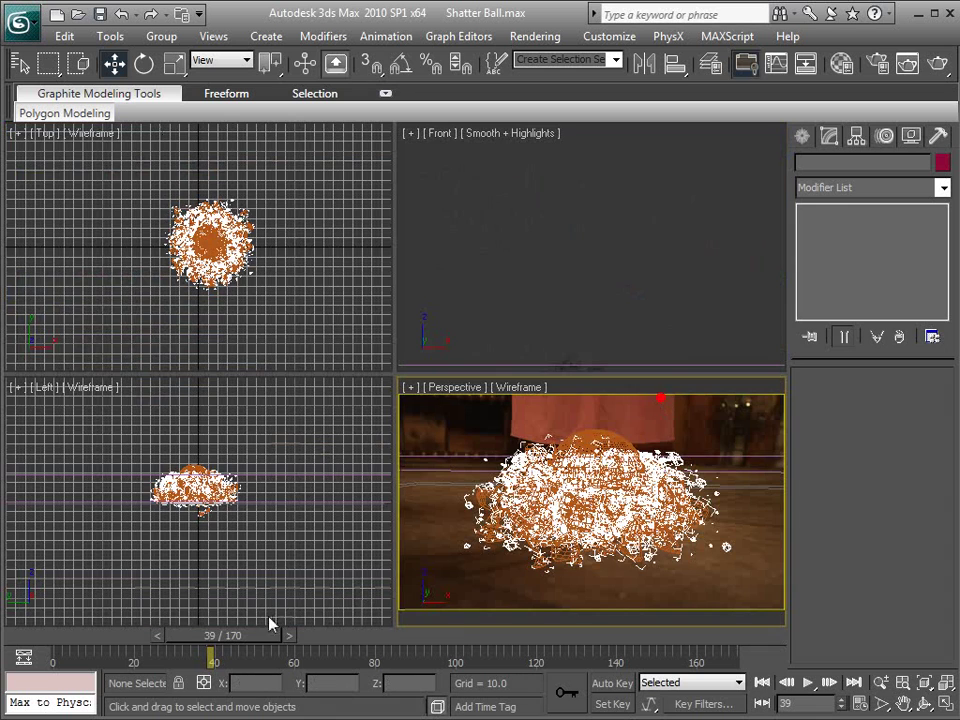
At frame 42, draw a plane VRayLight over the debris in the Top view, half-length about 71 and half-width about 36
{"action": "left_click_drag", "start_coordinate": [214, 643], "coordinate": [260, 640]}
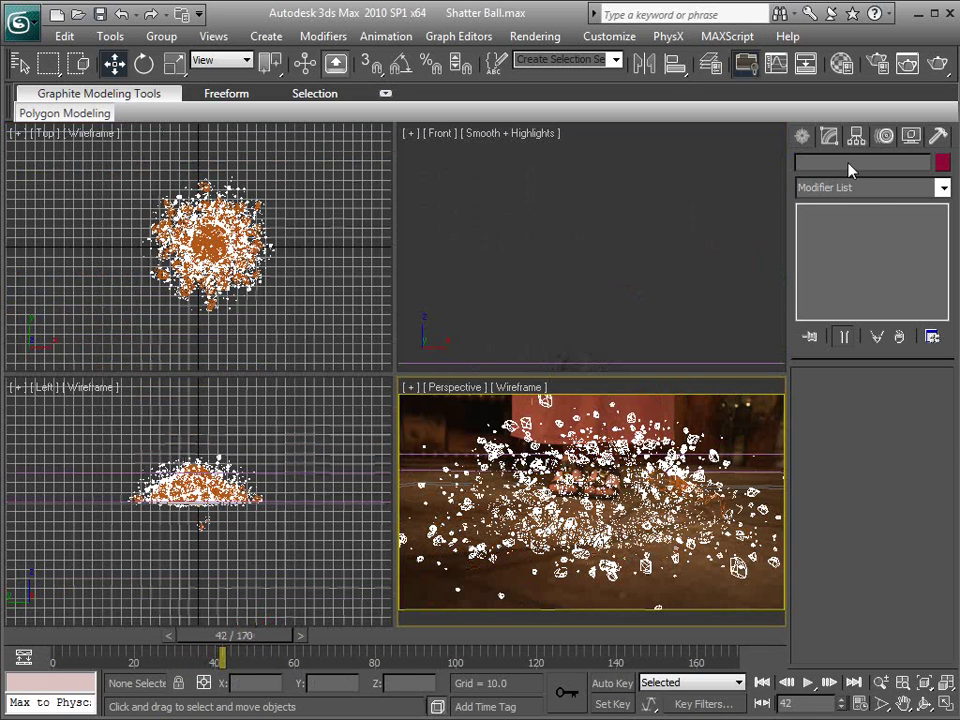
{"action": "left_click", "coordinate": [804, 137]}
{"action": "left_click", "coordinate": [854, 167]}
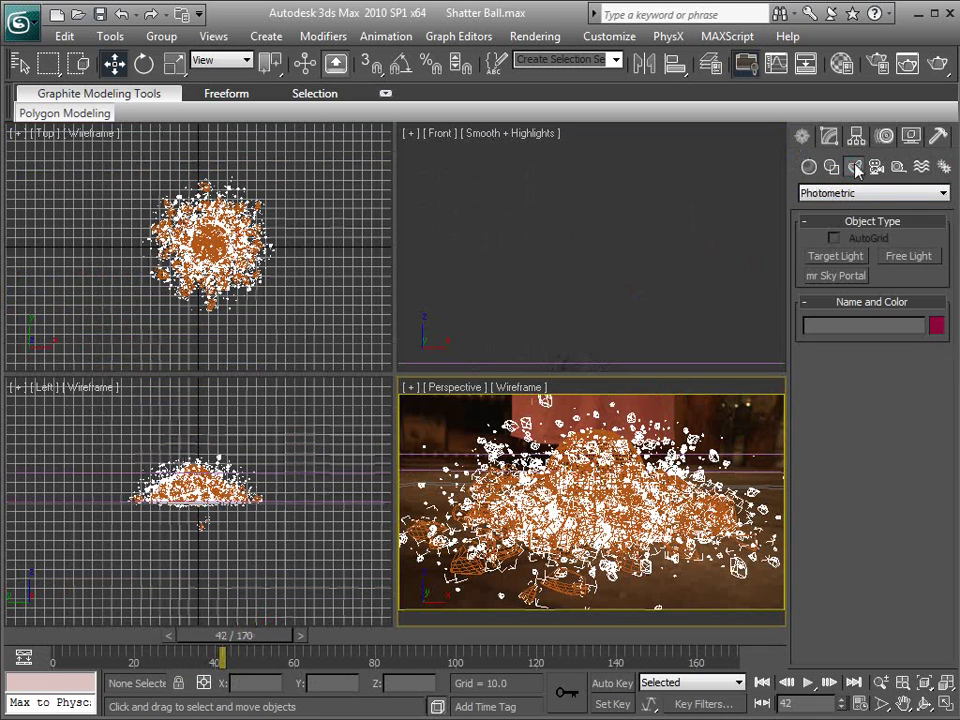
{"action": "left_click", "coordinate": [842, 193]}
{"action": "left_click", "coordinate": [815, 234]}
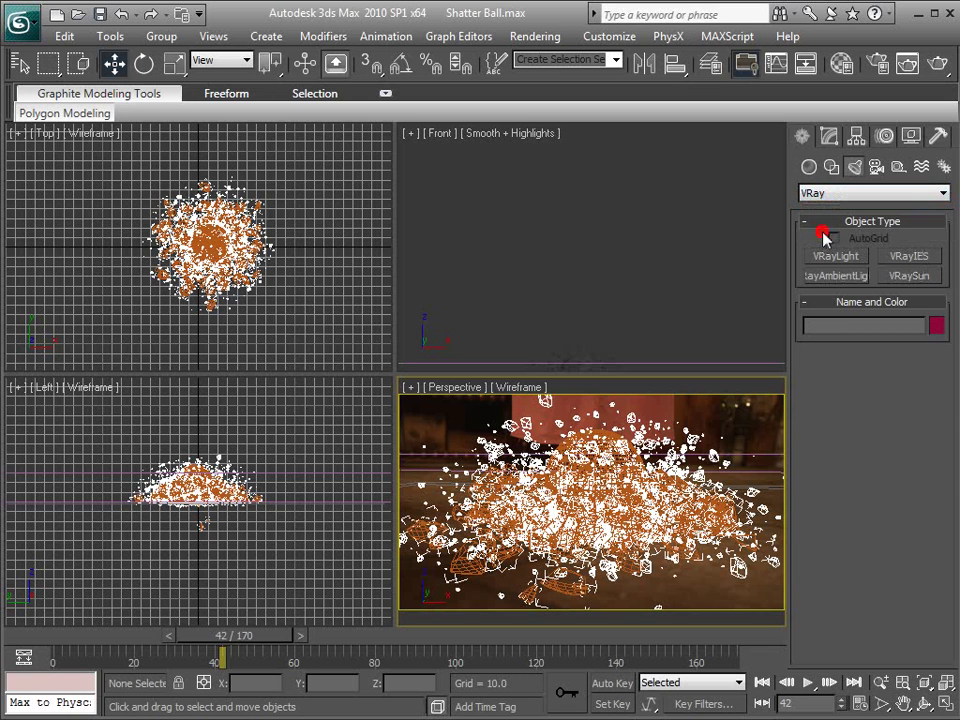
{"action": "left_click", "coordinate": [836, 257]}
{"action": "middle_click_drag", "start_coordinate": [229, 254], "coordinate": [219, 270]}
{"action": "left_click_drag", "start_coordinate": [135, 237], "coordinate": [275, 307]}
Raise the VRayLight well above the debris to about Z 239 in the Front view, checking its height across the timeline
{"action": "key", "text": "w"}
{"action": "right_click", "coordinate": [240, 258]}
{"action": "mouse_move", "coordinate": [602, 296]}
{"action": "middle_mouse_down"}
{"action": "mouse_move", "coordinate": [596, 229]}
{"action": "mouse_move", "coordinate": [603, 290]}
{"action": "middle_mouse_up"}
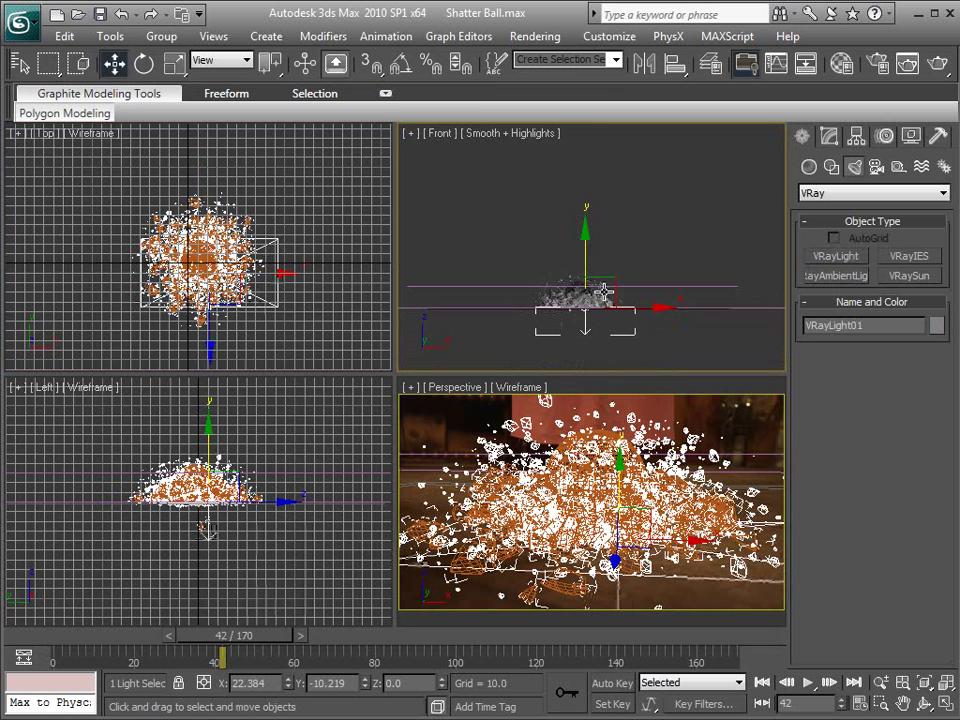
{"action": "left_click_drag", "start_coordinate": [618, 280], "coordinate": [605, 221]}
{"action": "middle_click_drag", "start_coordinate": [630, 220], "coordinate": [634, 281]}
{"action": "scroll", "coordinate": [632, 280], "scroll_direction": "down", "scroll_amount": 2}
{"action": "left_click_drag", "start_coordinate": [588, 263], "coordinate": [588, 178]}
{"action": "left_click_drag", "start_coordinate": [257, 634], "coordinate": [165, 699]}
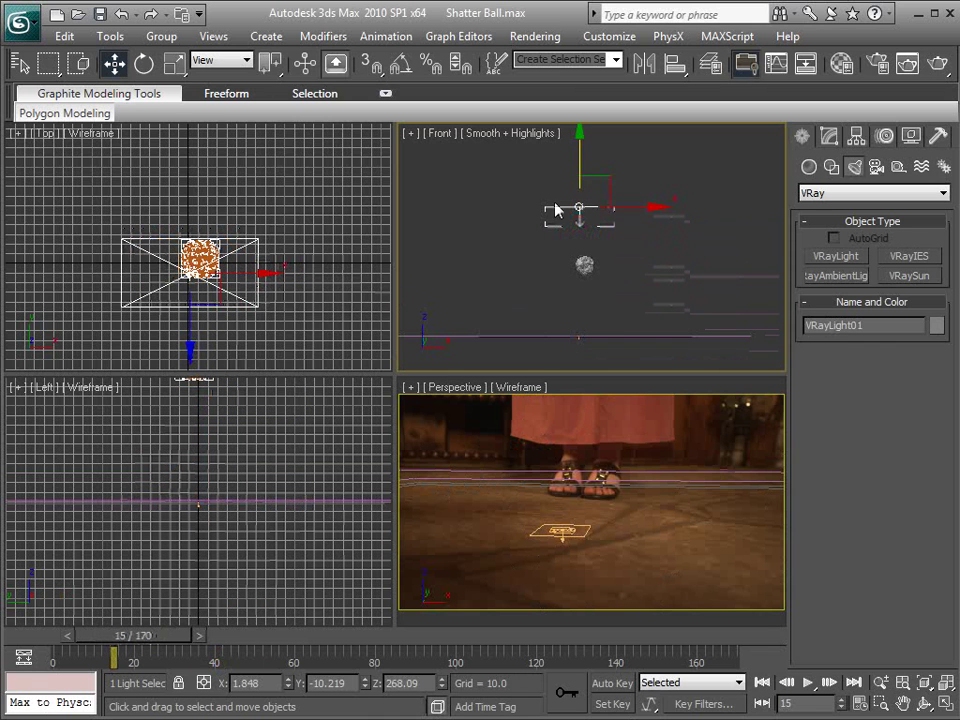
{"action": "left_click_drag", "start_coordinate": [193, 645], "coordinate": [272, 656]}
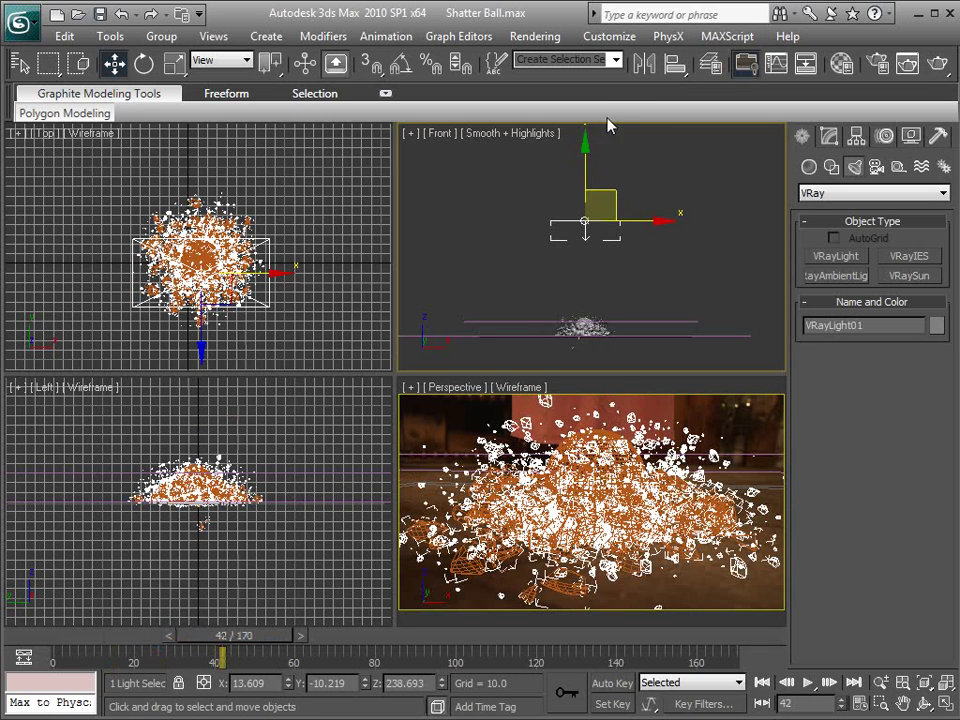
Enlarge the Perspective viewport, go to frame 39, and deselect the light
{"action": "left_click", "coordinate": [829, 136]}
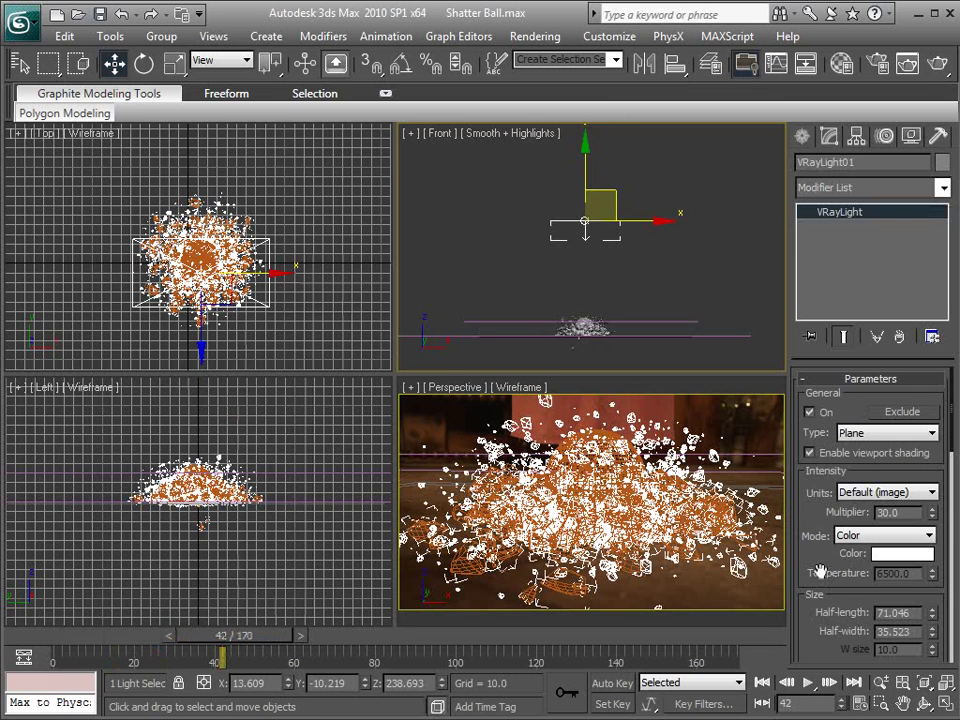
{"action": "scroll", "coordinate": [820, 572], "scroll_direction": "down", "scroll_amount": 5}
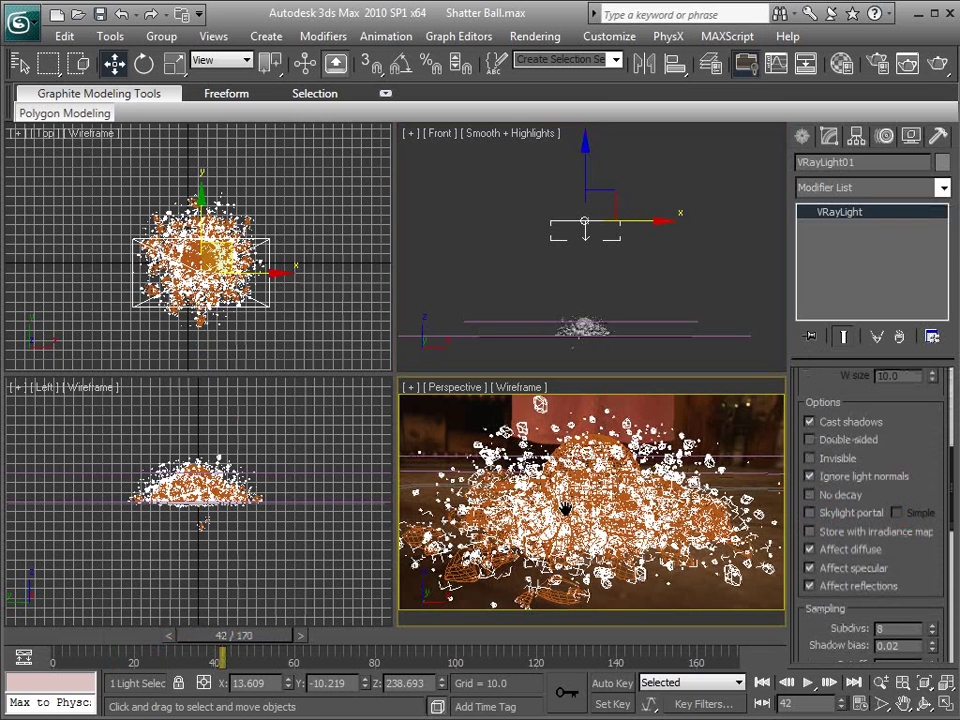
{"action": "left_click_drag", "start_coordinate": [395, 375], "coordinate": [311, 305]}
{"action": "middle_click_drag", "start_coordinate": [521, 474], "coordinate": [519, 478]}
{"action": "left_click_drag", "start_coordinate": [246, 636], "coordinate": [224, 640]}
{"action": "left_click", "coordinate": [697, 401]}
{"action": "left_click", "coordinate": [644, 373]}
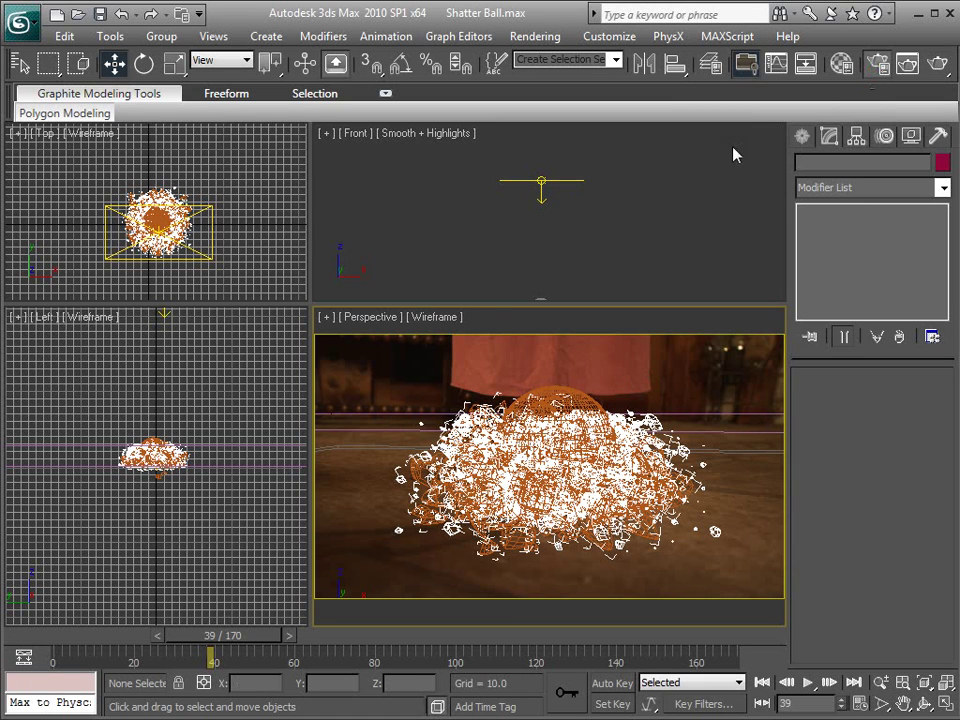
Set the render output size to 640 x 360 and render the Perspective view at frame 39
{"action": "key", "text": "F10"}
{"action": "left_click", "coordinate": [440, 58]}
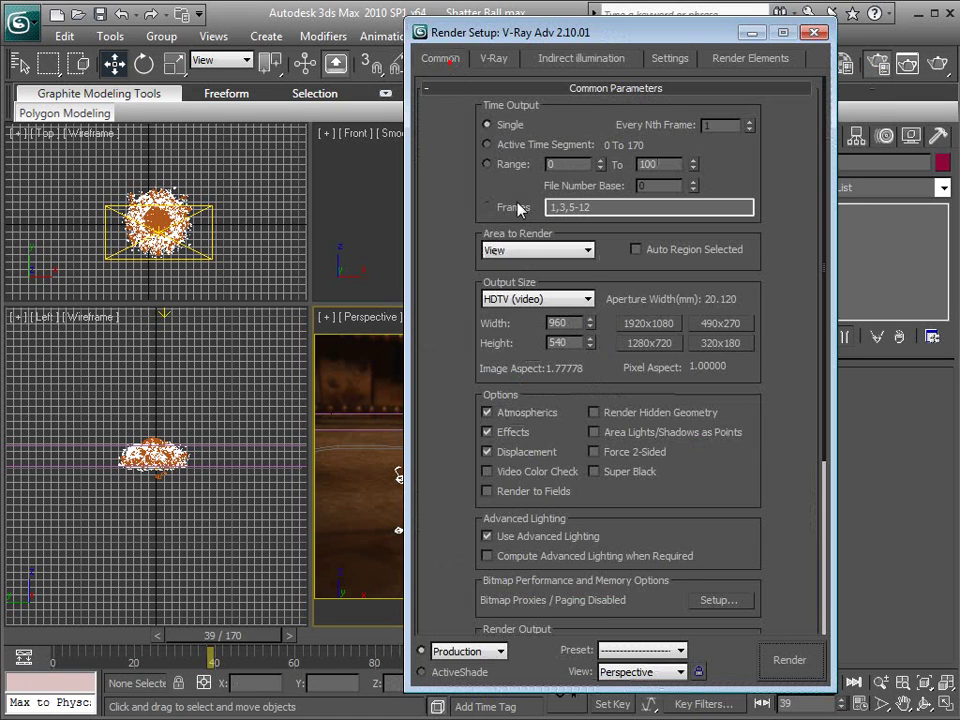
{"action": "double_click", "coordinate": [558, 323]}
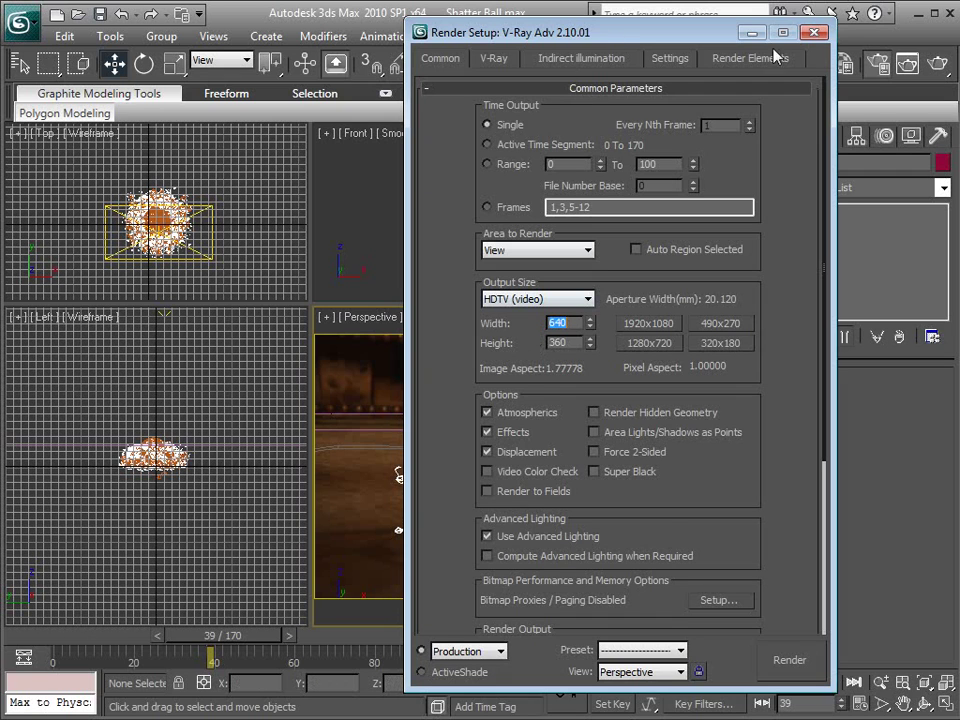
{"action": "left_click", "coordinate": [814, 33]}
{"action": "key", "text": "F9"}
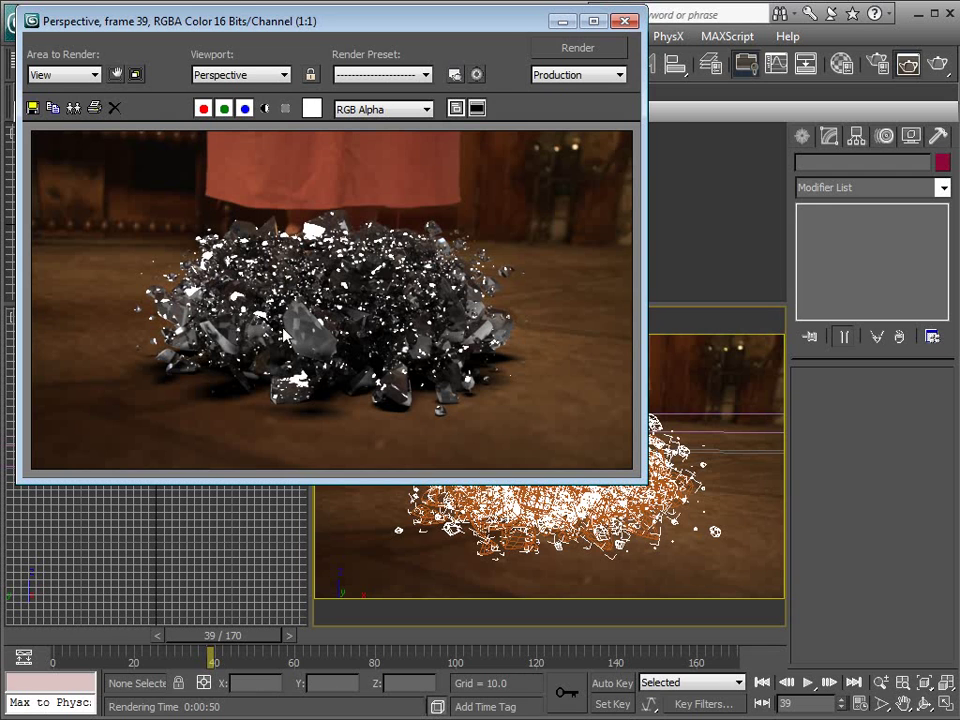
{"action": "left_click_drag", "start_coordinate": [318, 30], "coordinate": [374, 53]}
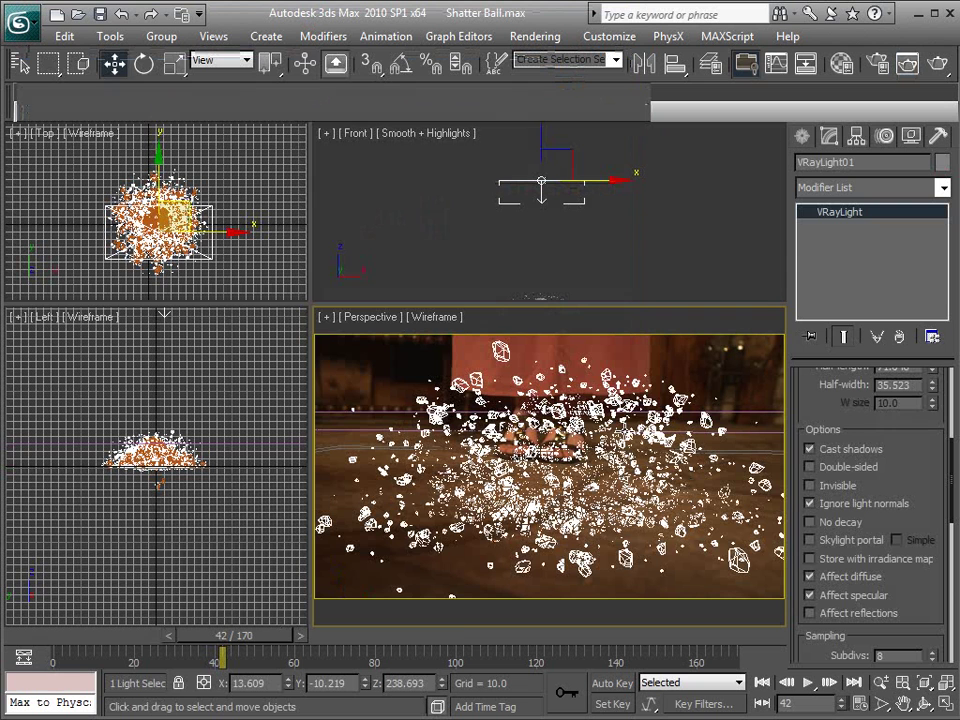
Turn off the PF Source 01 particle system in Particle View and close the window
{"action": "key", "text": "6"}
{"action": "middle_click_drag", "start_coordinate": [253, 230], "coordinate": [144, 220]}
{"action": "middle_click_drag", "start_coordinate": [203, 221], "coordinate": [131, 219]}
{"action": "left_click", "coordinate": [211, 158]}
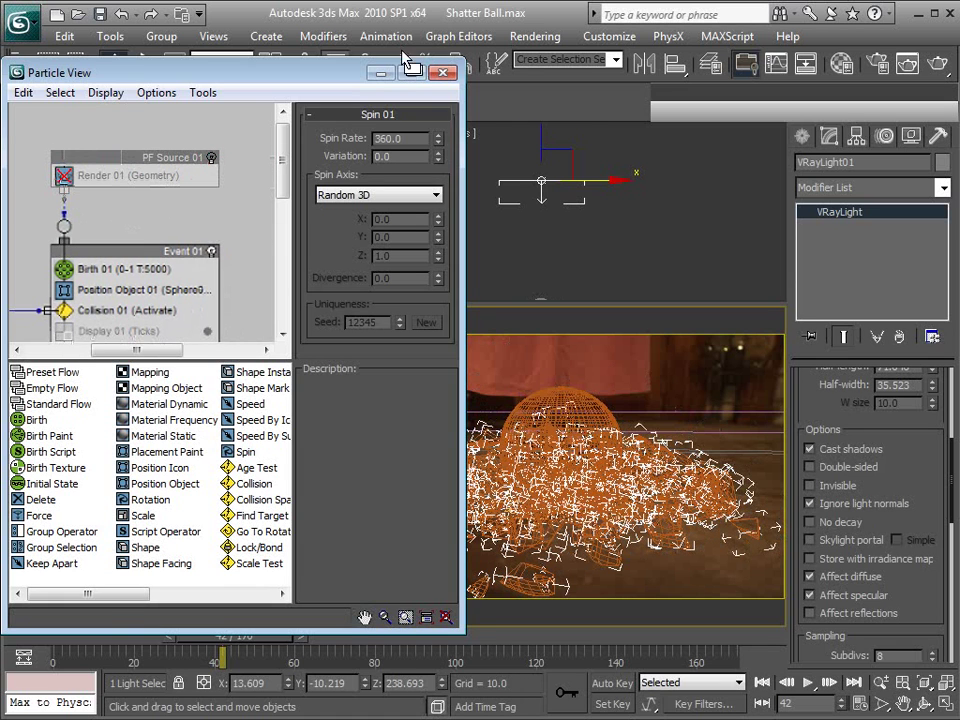
{"action": "key", "text": "6"}
Switch the Perspective view to smooth shading and reframe the debris at frame 43
{"action": "left_click", "coordinate": [619, 360]}
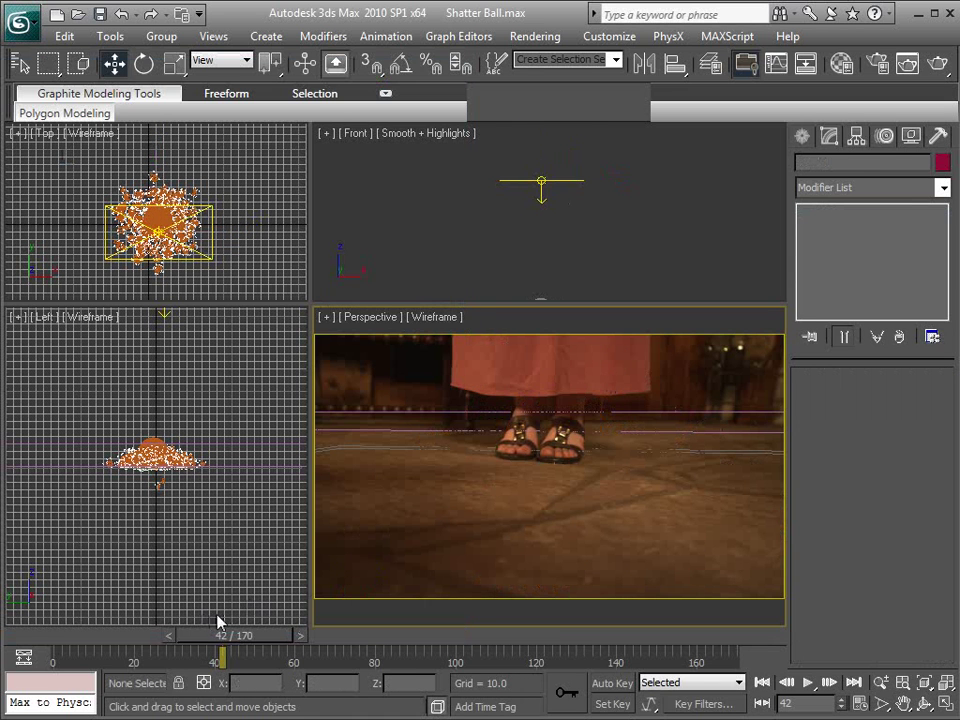
{"action": "key", "text": "F3"}
{"action": "mouse_move", "coordinate": [246, 640]}
{"action": "left_mouse_down"}
{"action": "mouse_move", "coordinate": [264, 636]}
{"action": "mouse_move", "coordinate": [223, 638]}
{"action": "mouse_move", "coordinate": [242, 638]}
{"action": "left_mouse_up"}
{"action": "left_click", "coordinate": [673, 359]}
{"action": "middle_click_drag", "start_coordinate": [603, 488], "coordinate": [607, 483]}
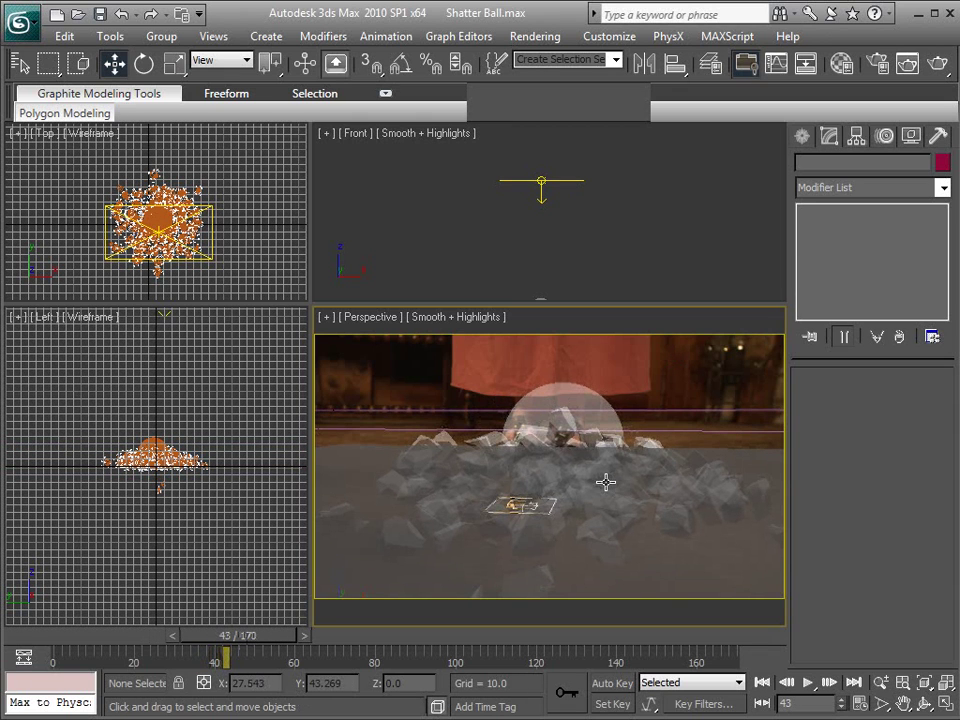
Turn off Cast shadows for the overhead VRayLight, and open the Glass material's reflection falloff map
{"action": "left_click", "coordinate": [545, 180]}
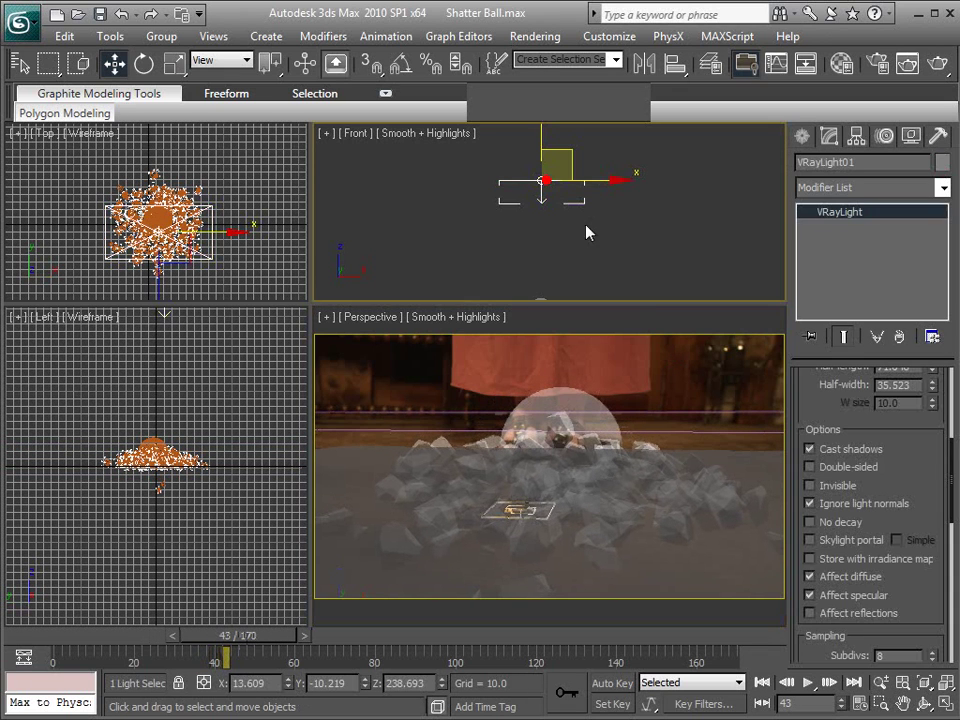
{"action": "left_click", "coordinate": [812, 449]}
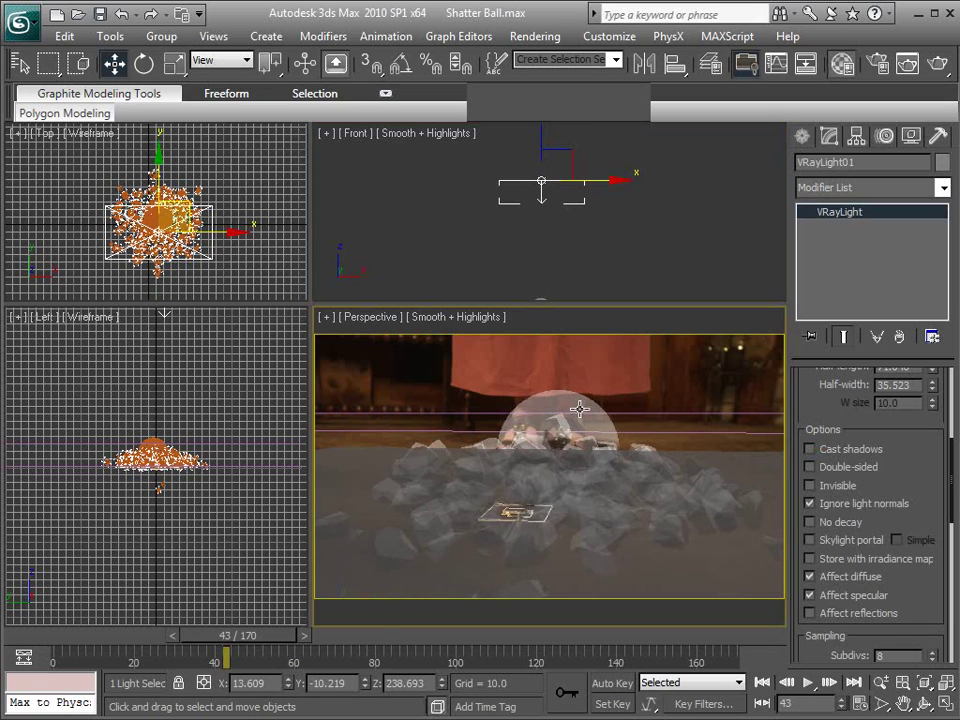
{"action": "key", "text": "m"}
{"action": "double_click", "coordinate": [145, 108]}
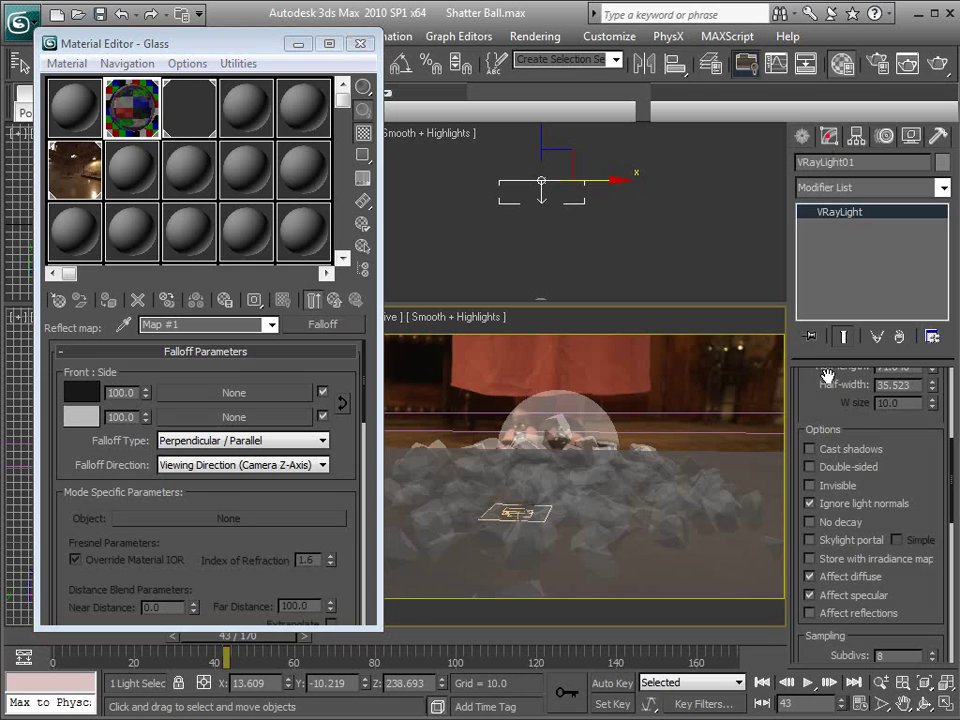
Set the VRayLight's color to a pale tan, sampling the tone from the scene and adjusting its whiteness
{"action": "left_click_drag", "start_coordinate": [827, 375], "coordinate": [827, 622]}
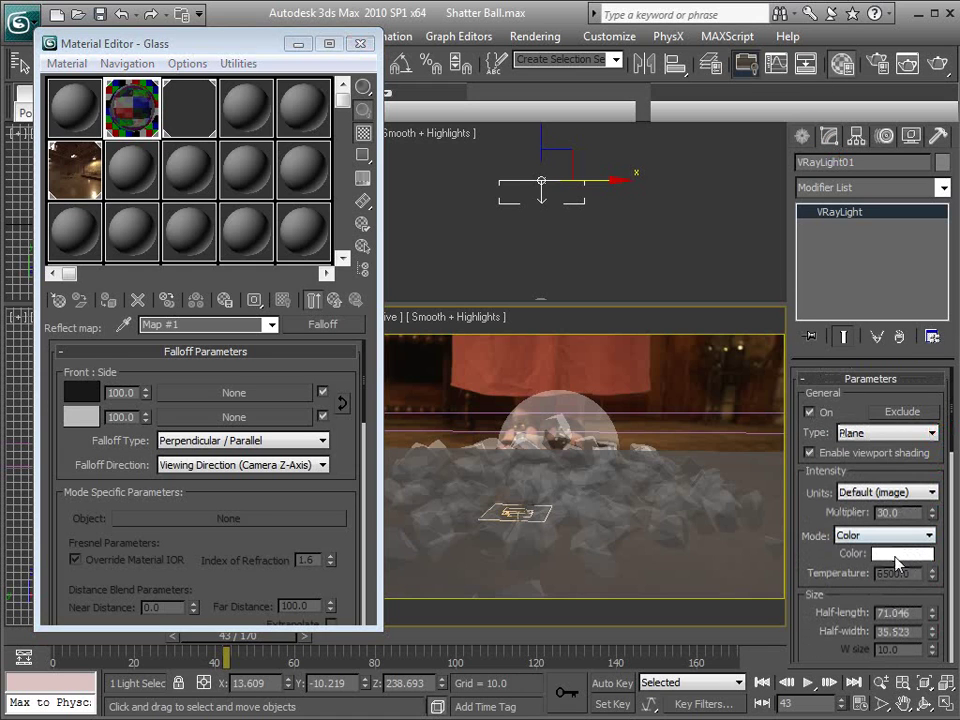
{"action": "left_click", "coordinate": [868, 552]}
{"action": "left_click_drag", "start_coordinate": [629, 396], "coordinate": [459, 150]}
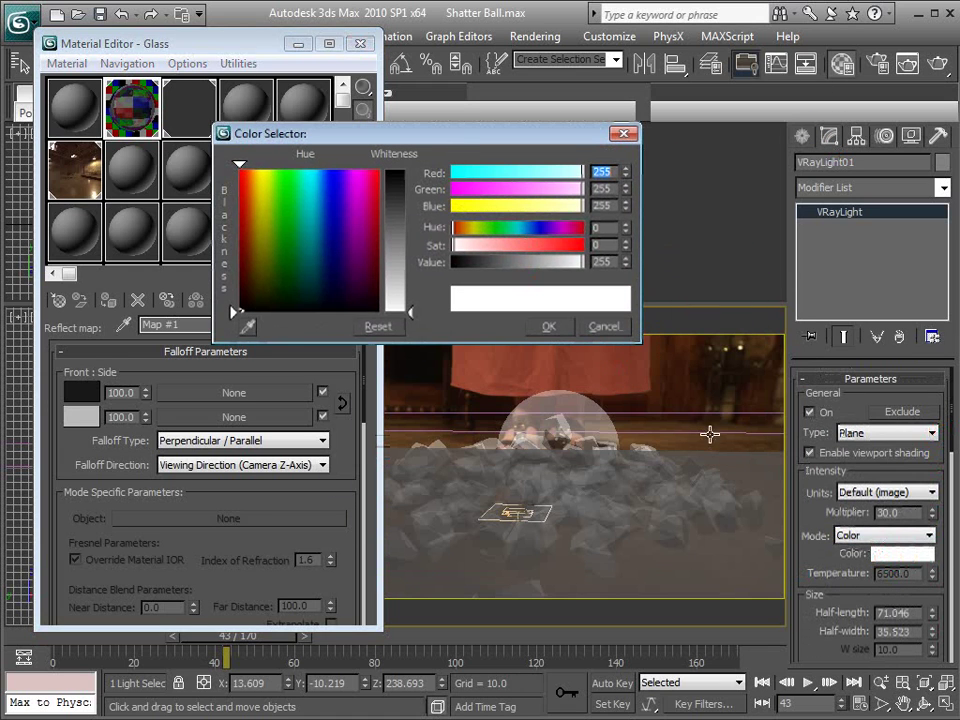
{"action": "left_click", "coordinate": [246, 327]}
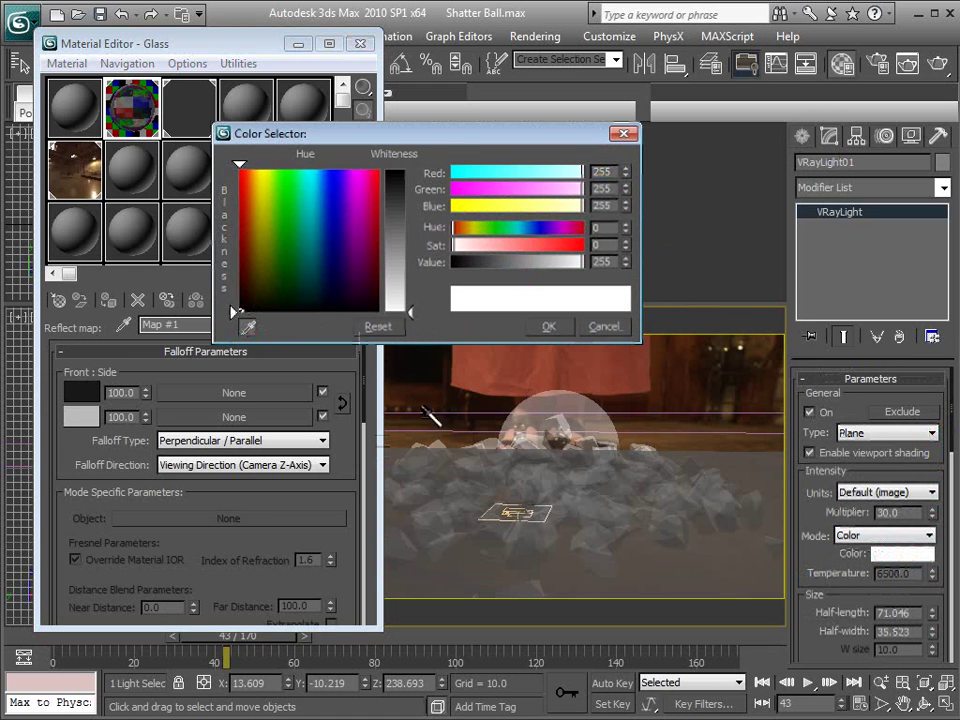
{"action": "left_click", "coordinate": [674, 441]}
{"action": "left_click", "coordinate": [404, 228]}
{"action": "left_click", "coordinate": [548, 326]}
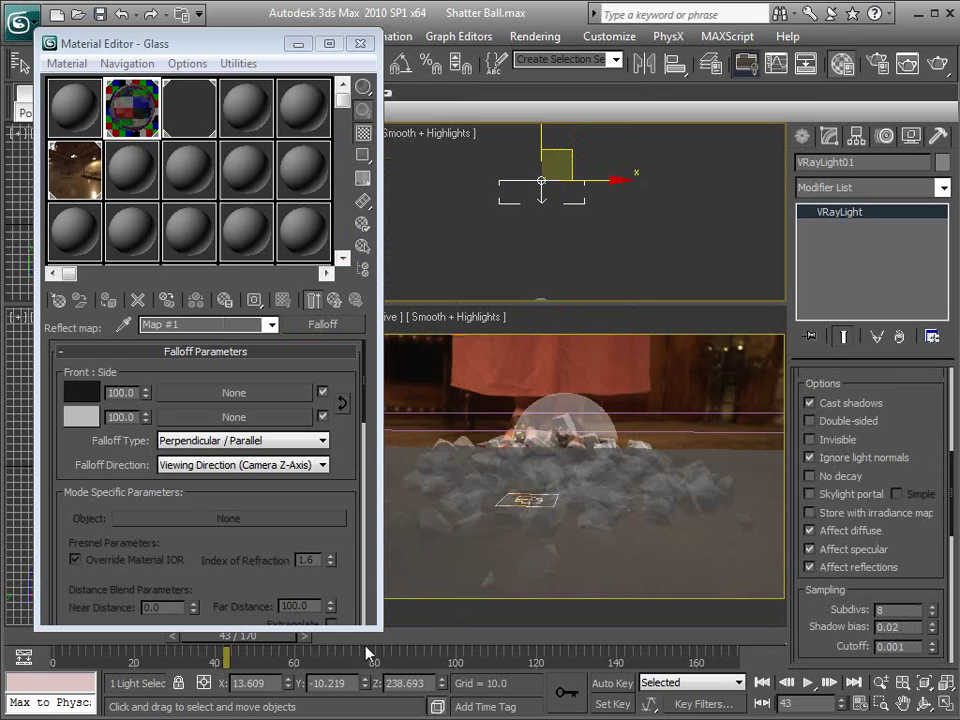
At frame 45, deselect the VRayLight and set the gamma of the warehouse VRayHDRI map to 2.6
{"action": "left_click_drag", "start_coordinate": [277, 639], "coordinate": [285, 640]}
{"action": "left_click_drag", "start_coordinate": [916, 421], "coordinate": [912, 690]}
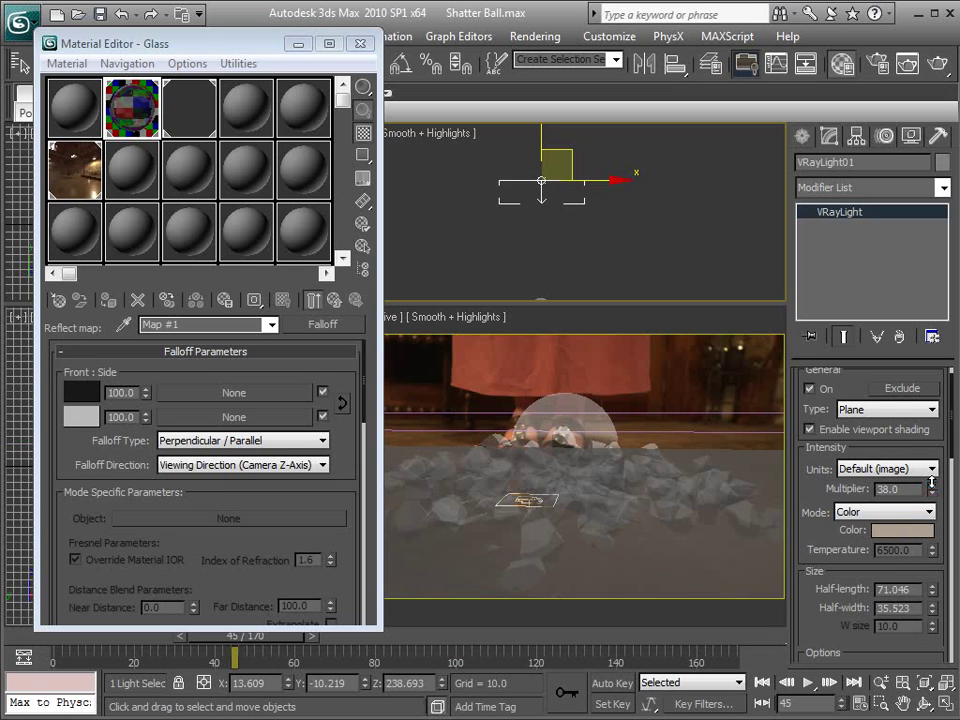
{"action": "left_click", "coordinate": [677, 390]}
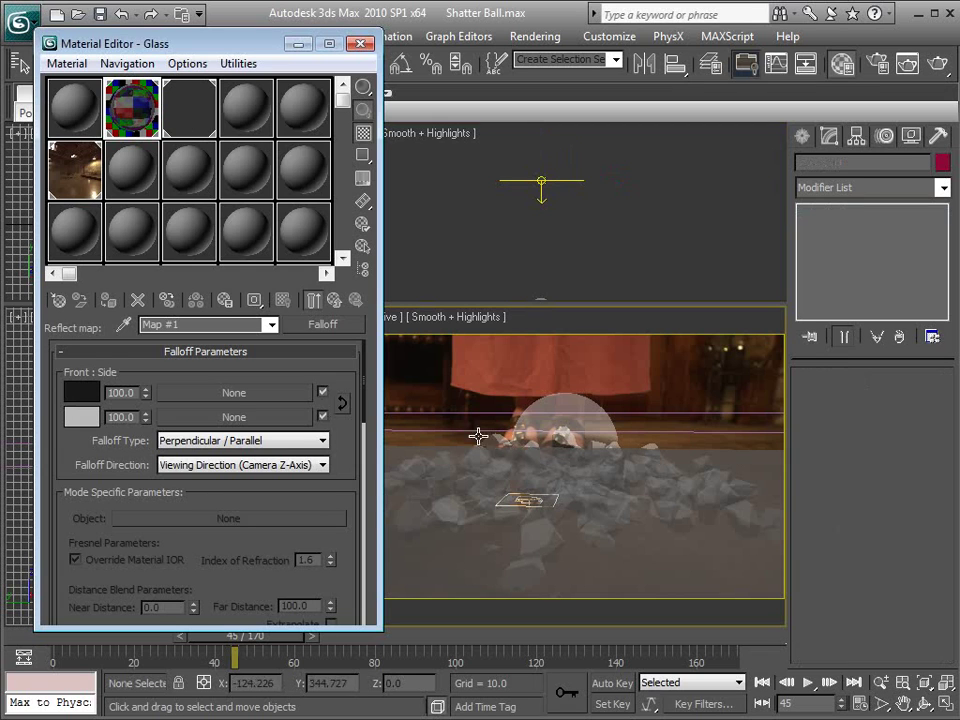
{"action": "left_click", "coordinate": [78, 152]}
{"action": "left_click_drag", "start_coordinate": [311, 519], "coordinate": [300, 439]}
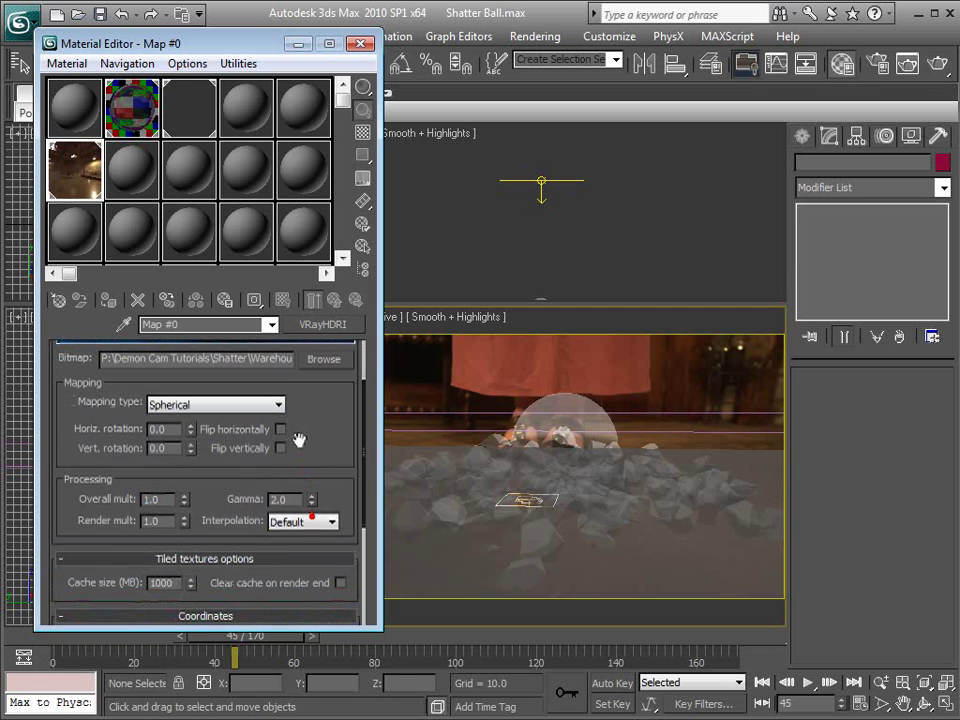
{"action": "left_click", "coordinate": [312, 495]}
{"action": "left_click", "coordinate": [312, 497]}
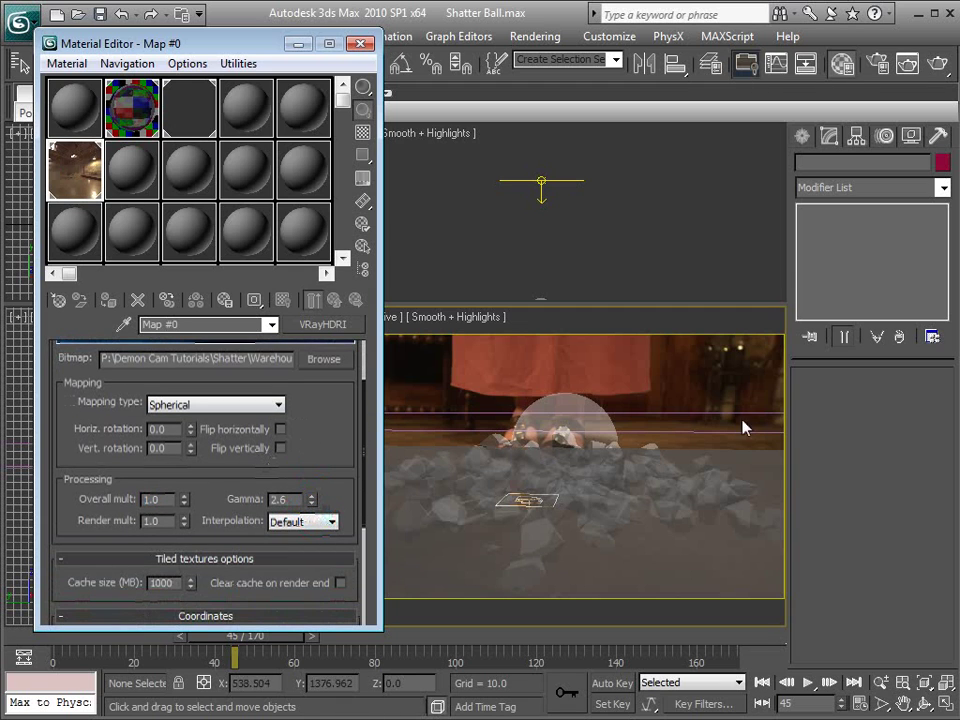
Render the Perspective view at frame 45, inspect the glass shards up close, and close the render
{"action": "left_click", "coordinate": [691, 371]}
{"action": "key", "text": "shift+q"}
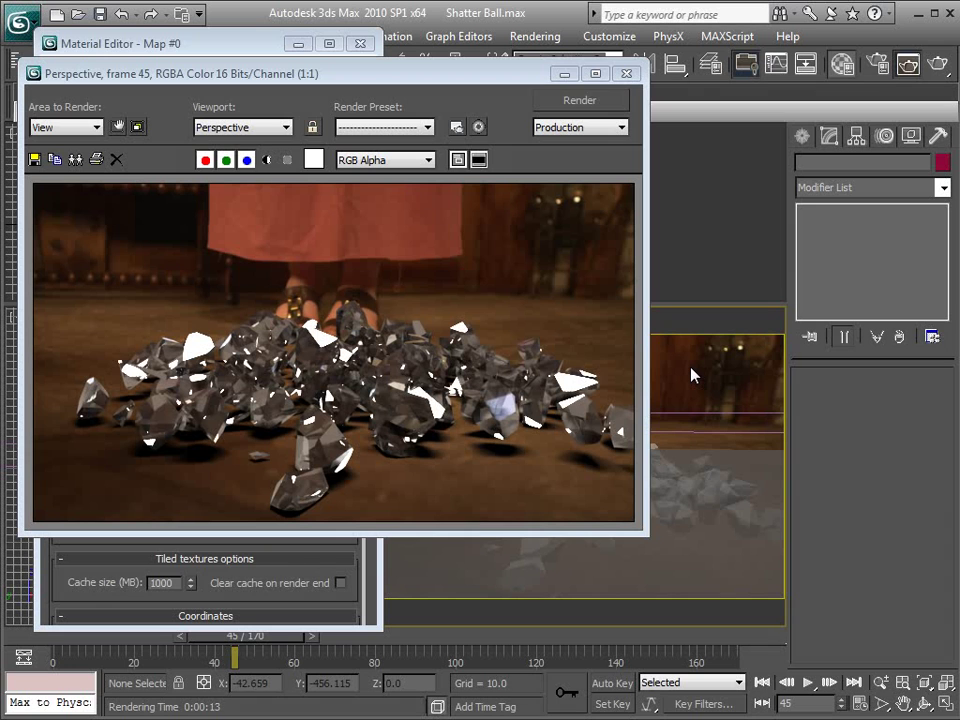
{"action": "left_click", "coordinate": [466, 368]}
{"action": "scroll", "coordinate": [324, 407], "scroll_direction": "up", "scroll_amount": 1}
{"action": "scroll", "coordinate": [344, 413], "scroll_direction": "down", "scroll_amount": 1}
{"action": "left_click", "coordinate": [626, 73]}
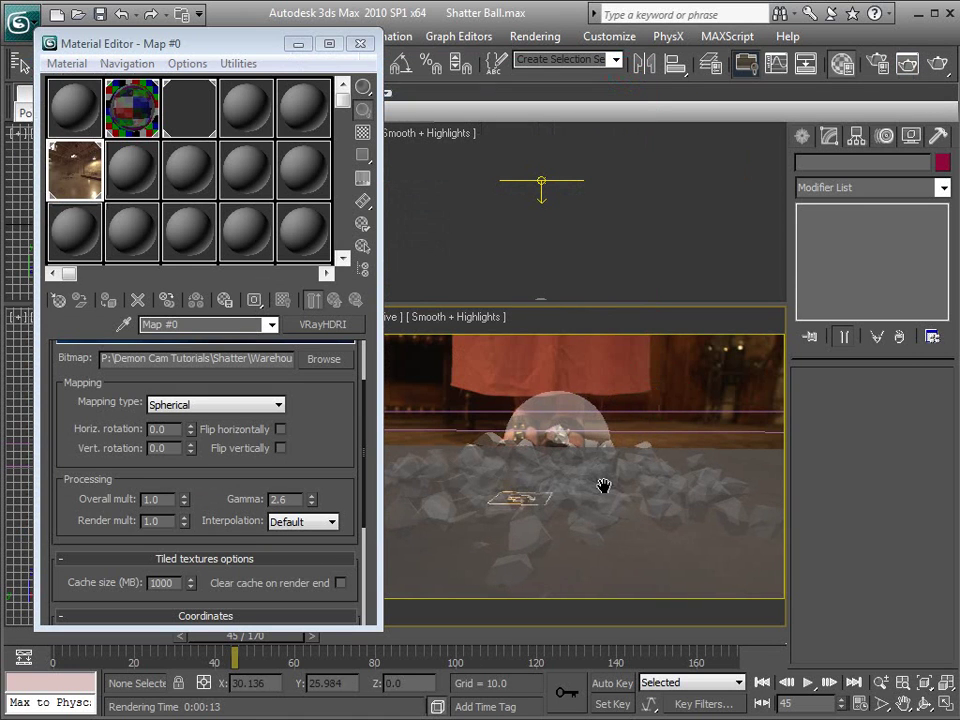
Turn the PF Source 01 particle system back on in Particle View and close the window
{"action": "key", "text": "6"}
{"action": "middle_click_drag", "start_coordinate": [196, 263], "coordinate": [35, 252]}
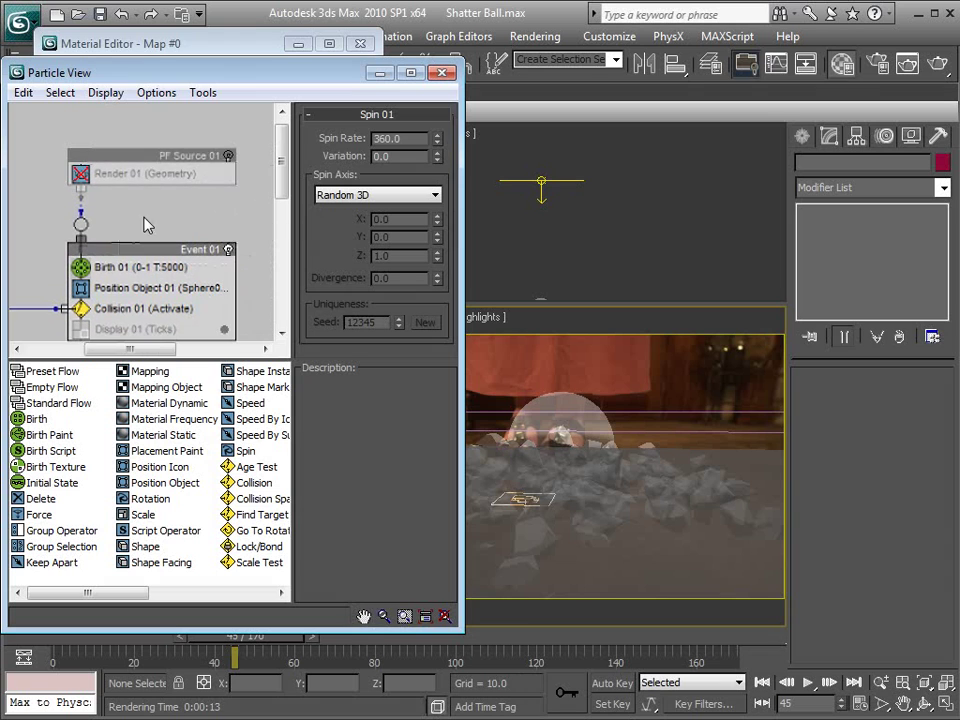
{"action": "left_click", "coordinate": [229, 157]}
{"action": "left_click", "coordinate": [445, 74]}
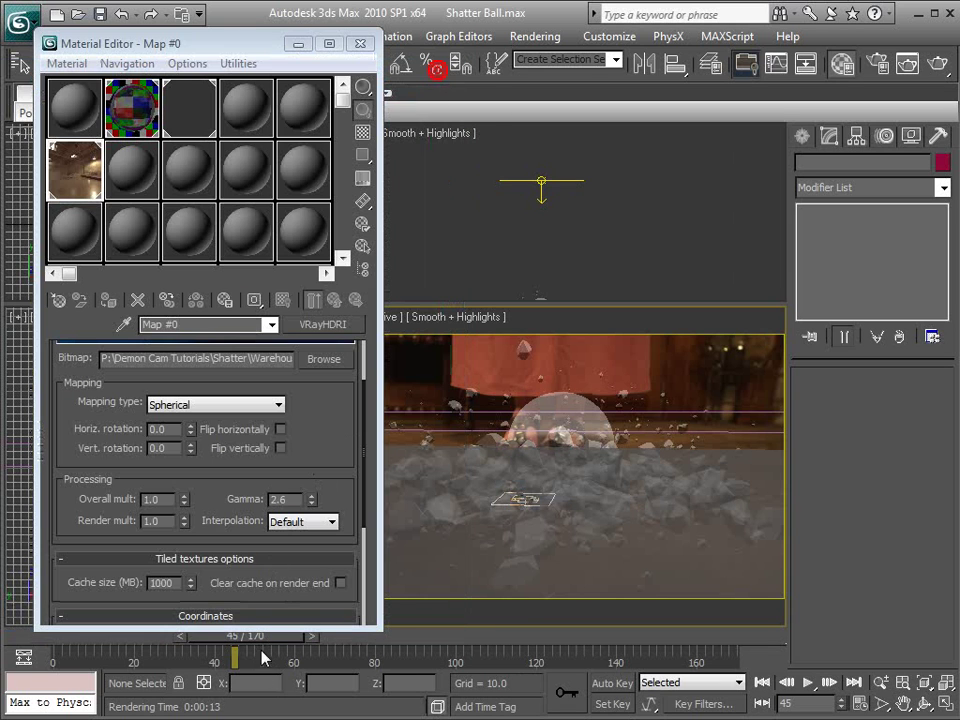
Shorten the Material Editor window, go to frame 41, and render the Perspective view with the small debris
{"action": "left_click_drag", "start_coordinate": [378, 630], "coordinate": [379, 576]}
{"action": "mouse_move", "coordinate": [243, 636]}
{"action": "left_mouse_down"}
{"action": "mouse_move", "coordinate": [225, 638]}
{"action": "mouse_move", "coordinate": [235, 645]}
{"action": "left_mouse_up"}
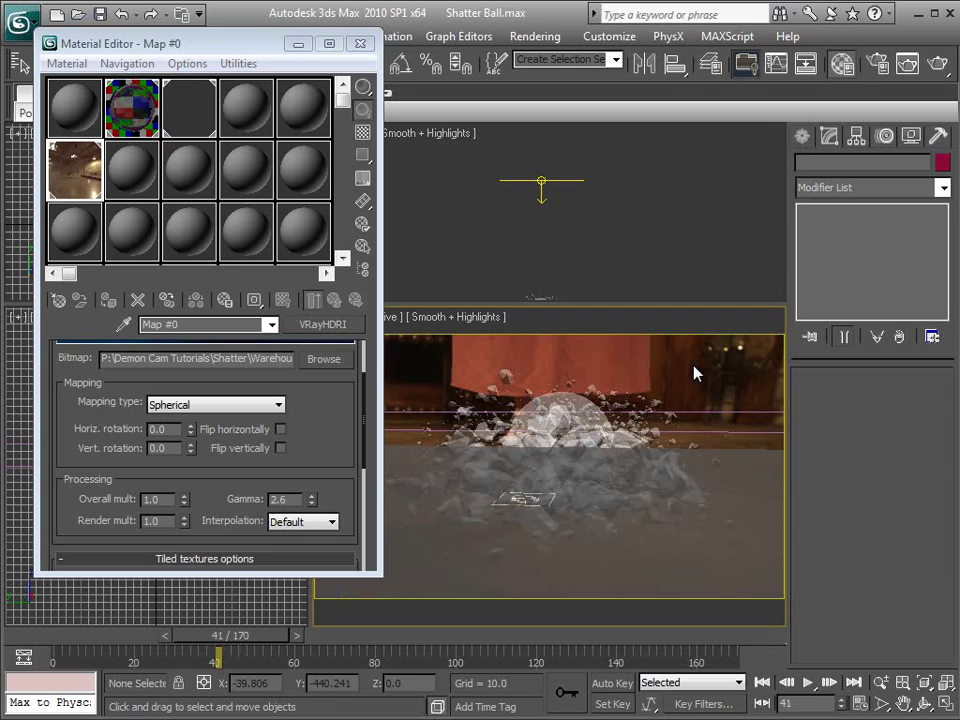
{"action": "key", "text": "shift+q"}
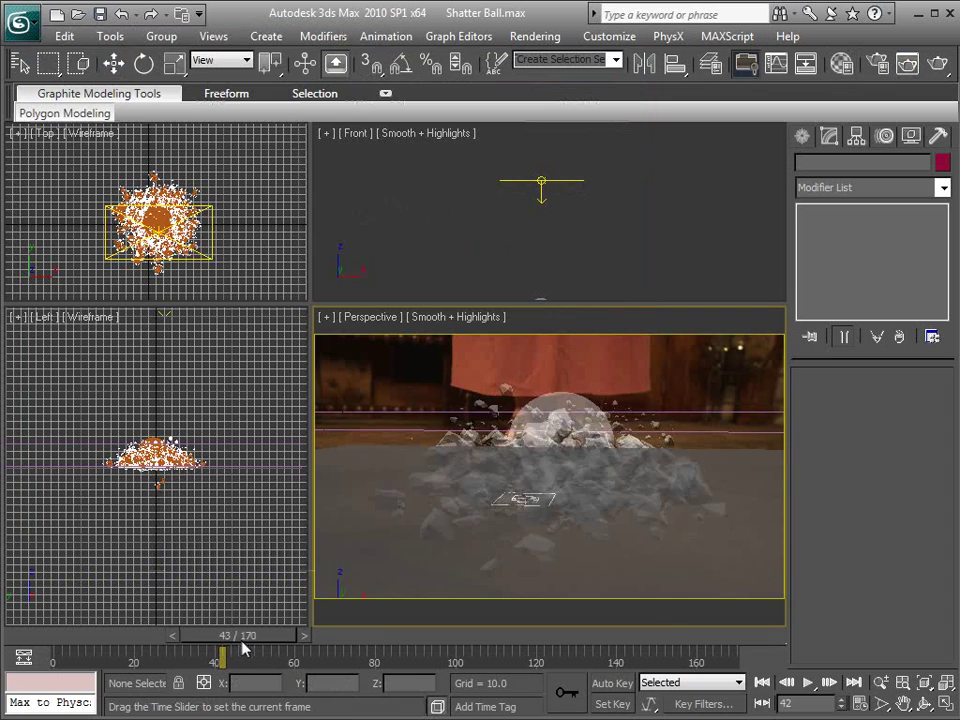
Move to frame 44 and open Particle View at the Speed 01 operator of Event 02
{"action": "left_click", "coordinate": [243, 650]}
{"action": "key", "text": "w"}
{"action": "left_click", "coordinate": [669, 381]}
{"action": "key", "text": "6"}
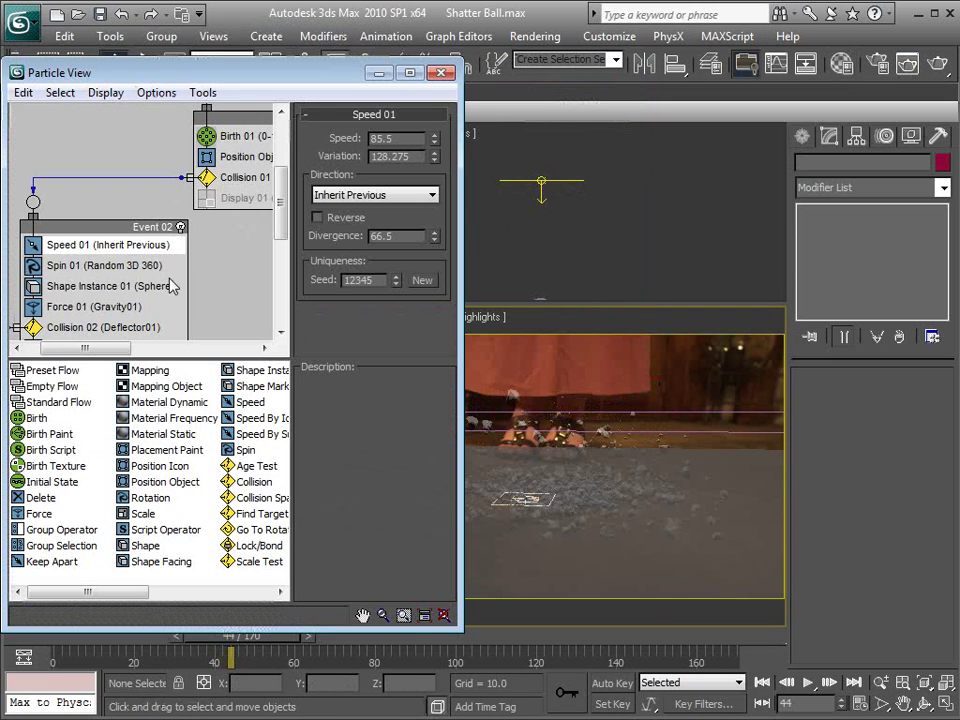
Raise the Speed 01 operator's variation to about 147.5 and its speed to about 89.8, and close Particle View
{"action": "mouse_move", "coordinate": [434, 156]}
{"action": "left_mouse_down"}
{"action": "mouse_move", "coordinate": [433, 133]}
{"action": "mouse_move", "coordinate": [436, 145]}
{"action": "left_mouse_up"}
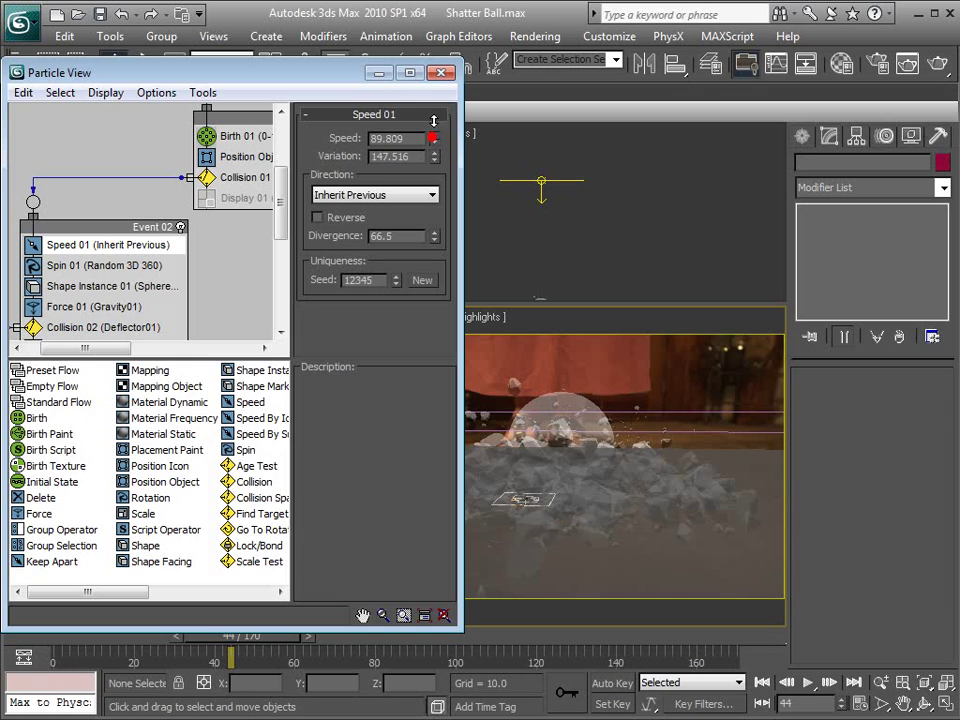
{"action": "left_click", "coordinate": [441, 73]}
{"action": "left_click", "coordinate": [660, 410]}
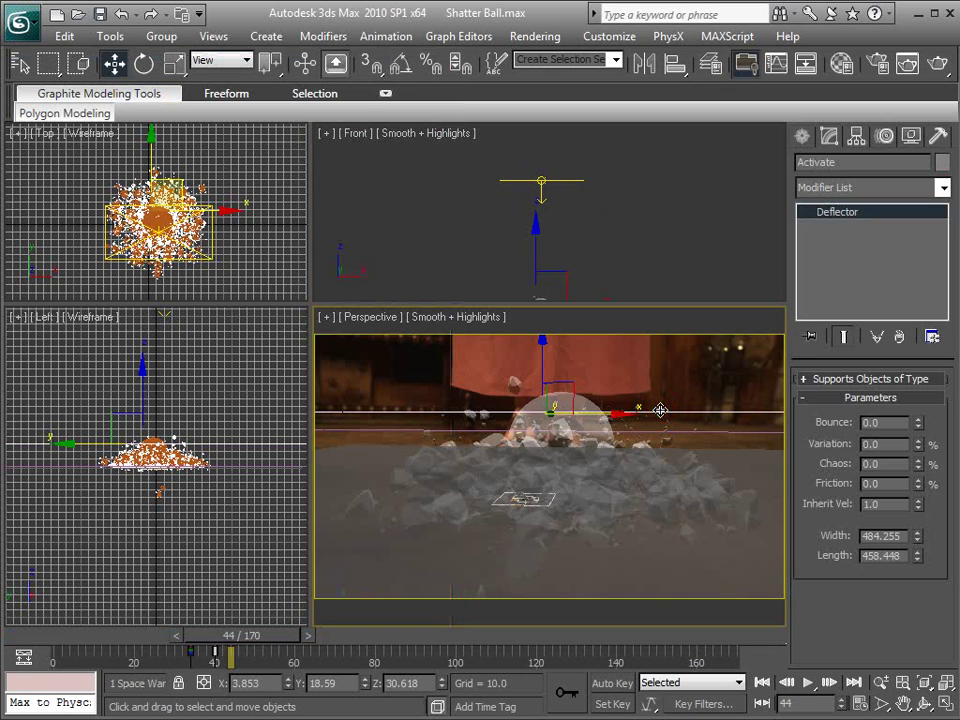
{"action": "left_click", "coordinate": [664, 375]}
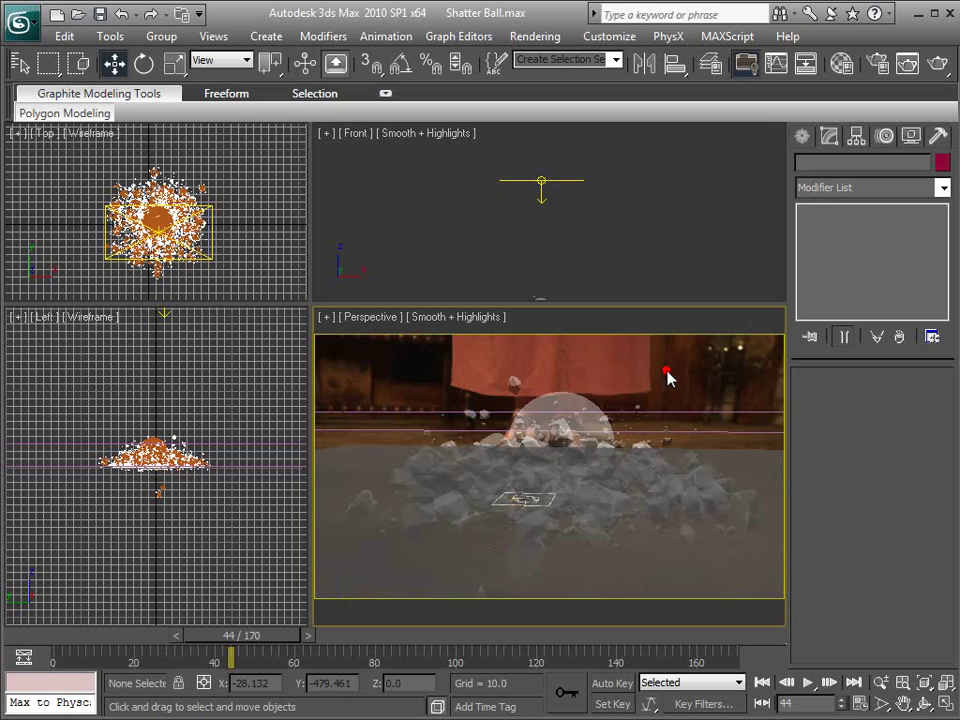
Set the scene's custom frame rate to 480 FPS in the time configuration
{"action": "left_click", "coordinate": [859, 705]}
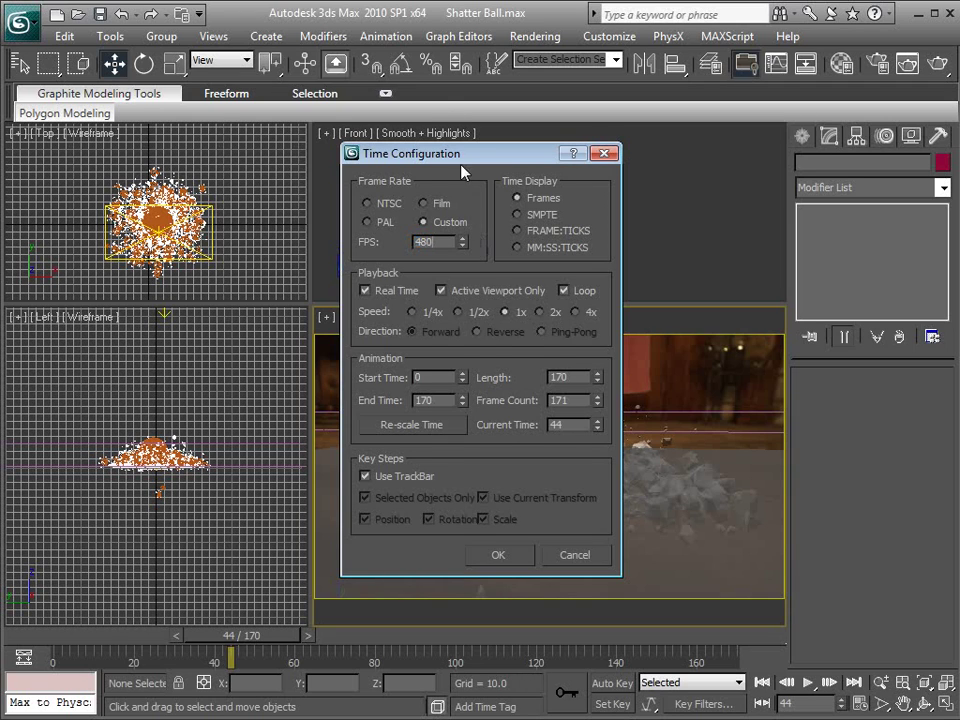
{"action": "left_click_drag", "start_coordinate": [462, 172], "coordinate": [441, 159]}
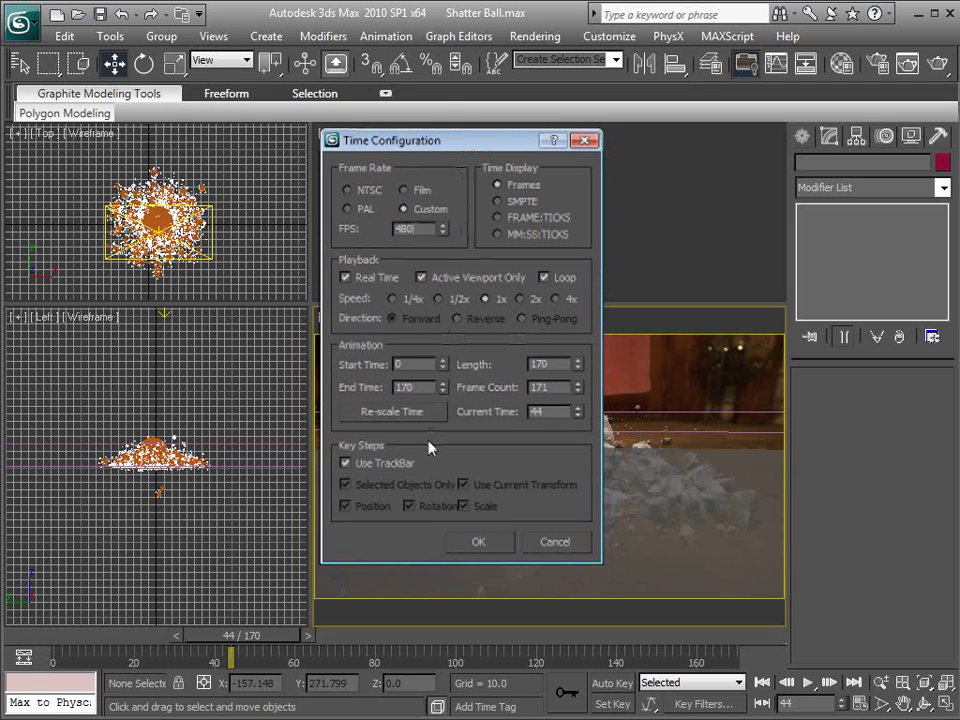
{"action": "key", "text": "Return"}
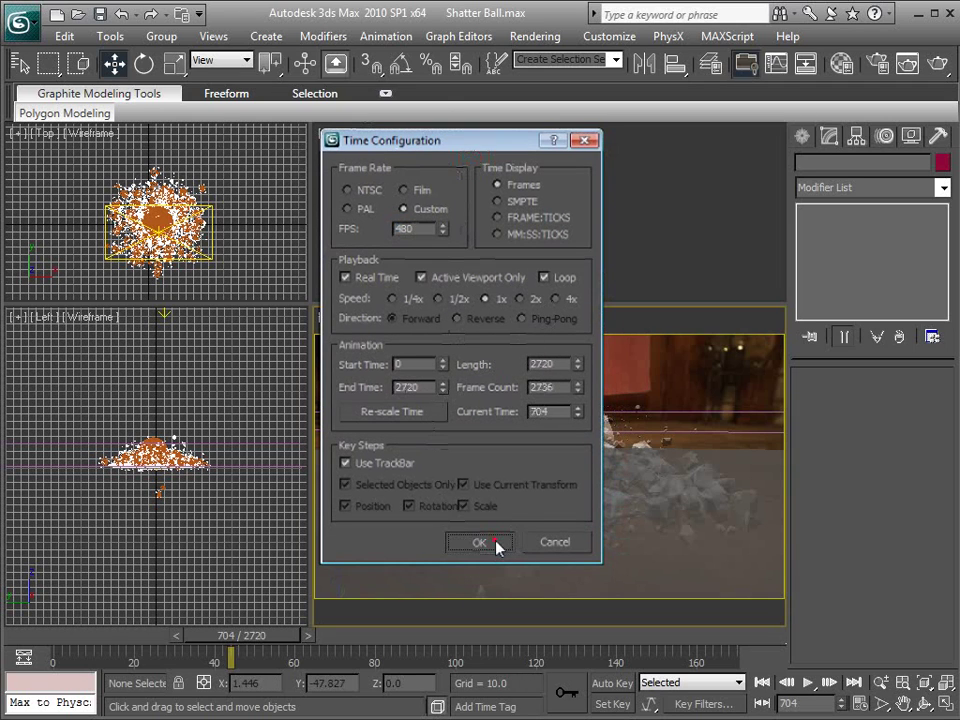
{"action": "left_click", "coordinate": [495, 542]}
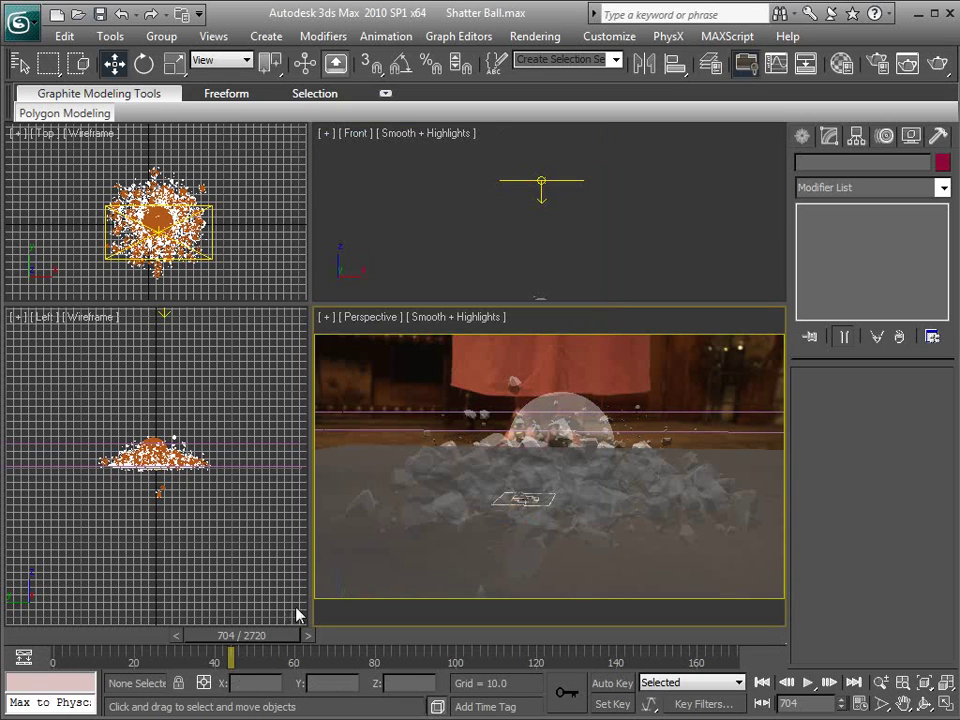
Examine the ball's fall and break-up close up in the Front view between frames 364 and 612
{"action": "left_click_drag", "start_coordinate": [254, 636], "coordinate": [238, 641]}
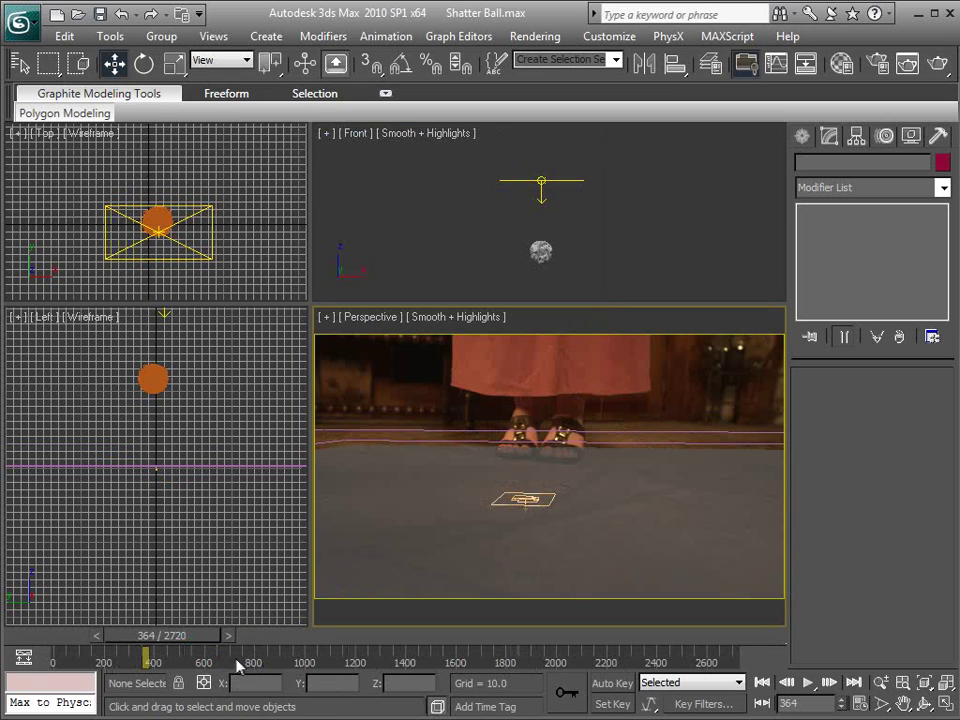
{"action": "middle_click_drag", "start_coordinate": [539, 260], "coordinate": [570, 214]}
{"action": "scroll", "coordinate": [548, 222], "scroll_direction": "up", "scroll_amount": 2}
{"action": "left_click_drag", "start_coordinate": [165, 636], "coordinate": [230, 640]}
{"action": "key", "text": "w"}
{"action": "scroll", "coordinate": [558, 218], "scroll_direction": "up", "scroll_amount": 3}
{"action": "scroll", "coordinate": [545, 225], "scroll_direction": "up", "scroll_amount": 5}
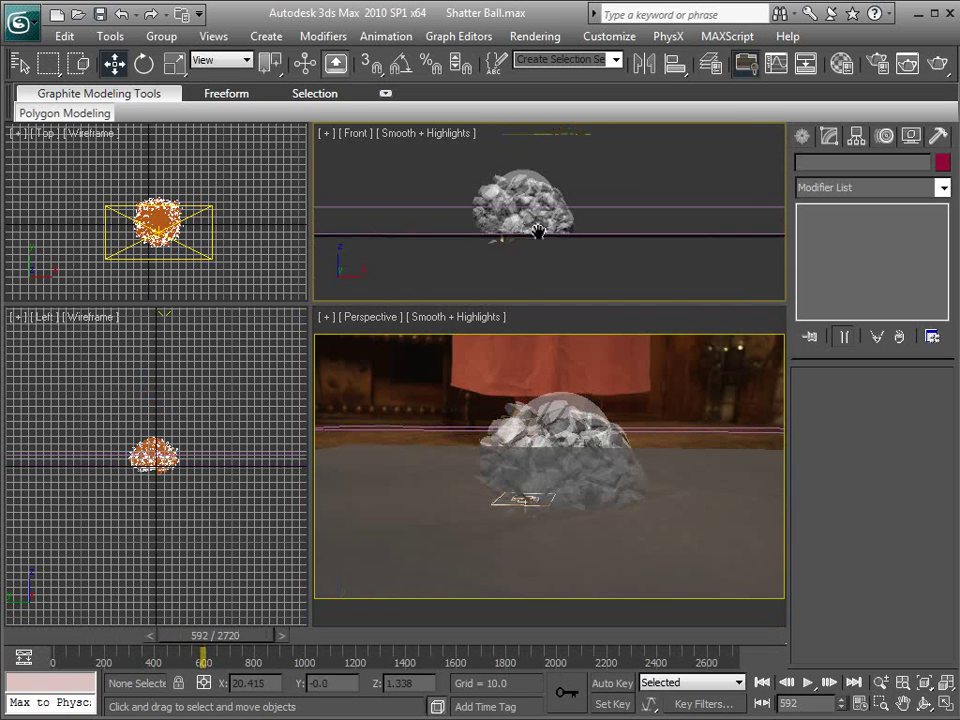
{"action": "mouse_move", "coordinate": [236, 638]}
{"action": "left_mouse_down"}
{"action": "mouse_move", "coordinate": [265, 638]}
{"action": "mouse_move", "coordinate": [242, 640]}
{"action": "left_mouse_up"}
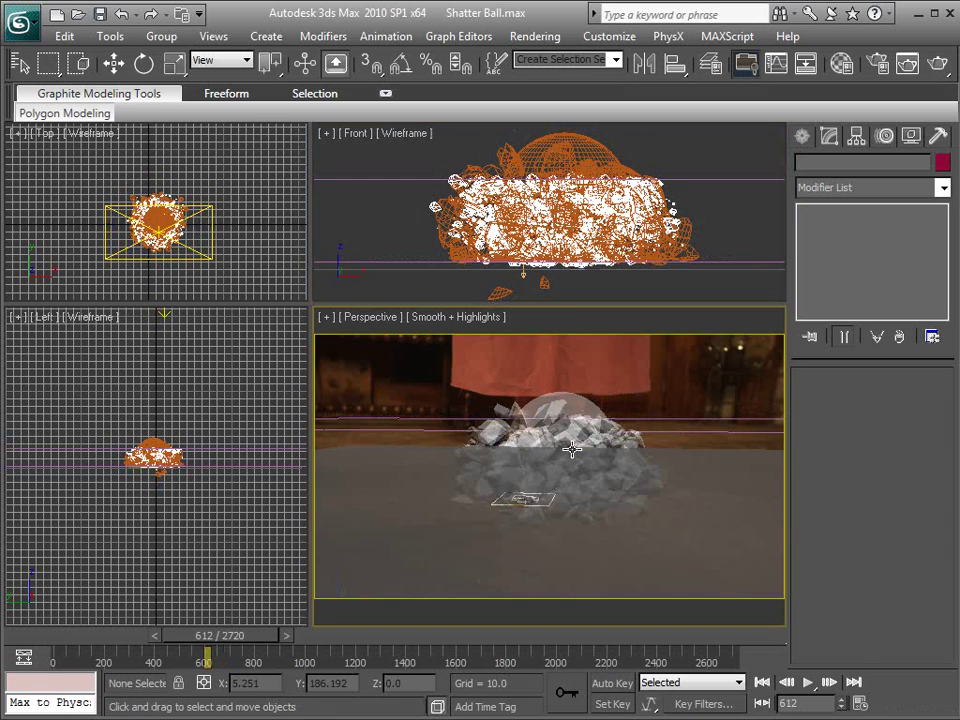
Show edged faces in the Perspective view and examine how the debris spreads between frames 532 and 656
{"action": "key", "text": "F4"}
{"action": "key", "text": "w"}
{"action": "left_click_drag", "start_coordinate": [253, 634], "coordinate": [265, 638]}
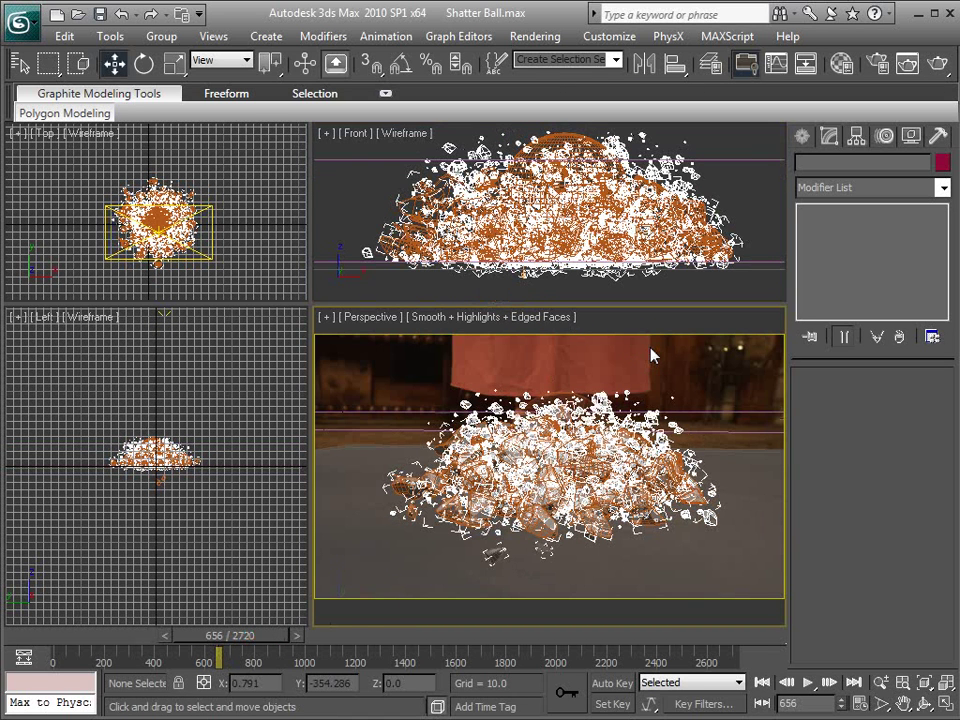
{"action": "left_click_drag", "start_coordinate": [246, 637], "coordinate": [212, 649]}
{"action": "left_click_drag", "start_coordinate": [211, 650], "coordinate": [227, 639]}
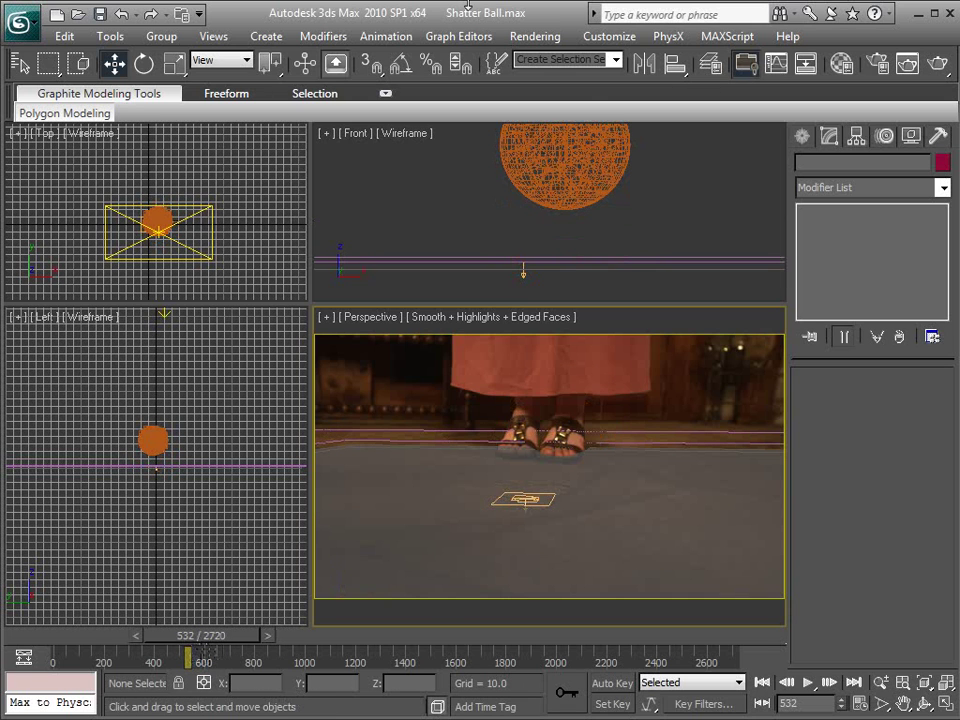
Configure an animation preview with a custom range of 530 to 650, 100 percent of output size and 24 playback FPS
{"action": "left_click", "coordinate": [388, 36]}
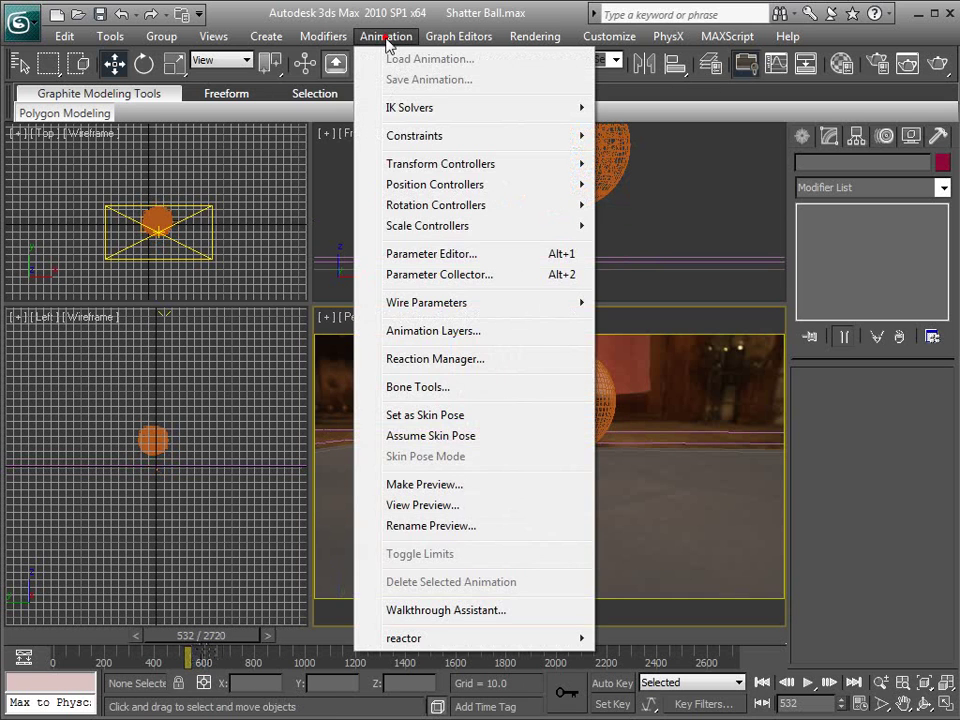
{"action": "left_click", "coordinate": [424, 484]}
{"action": "left_click", "coordinate": [358, 209]}
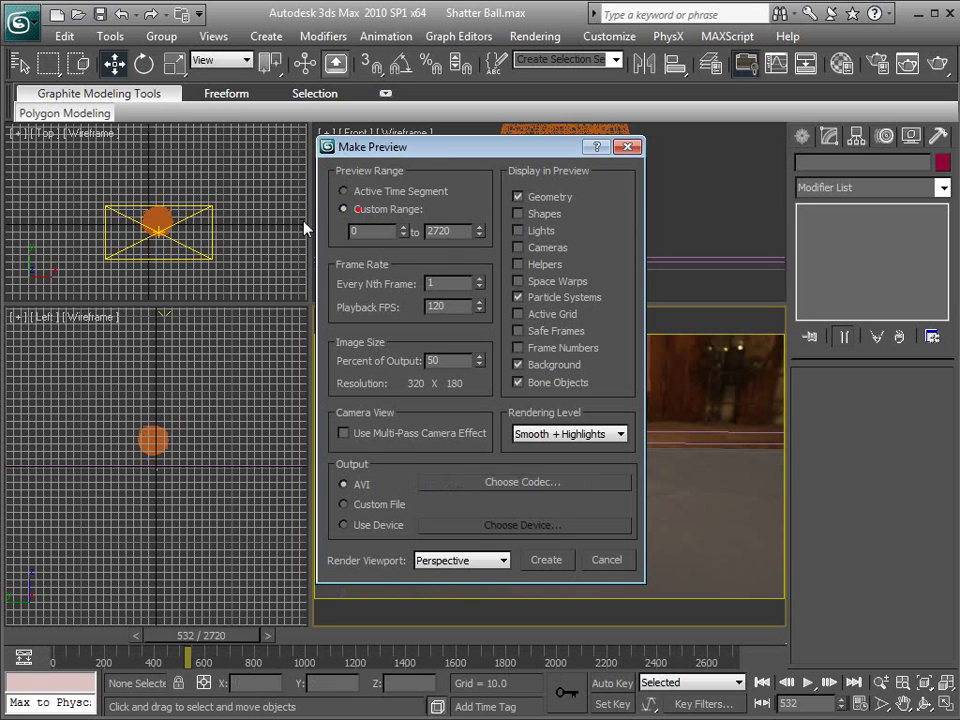
{"action": "left_click_drag", "start_coordinate": [414, 156], "coordinate": [316, 97]}
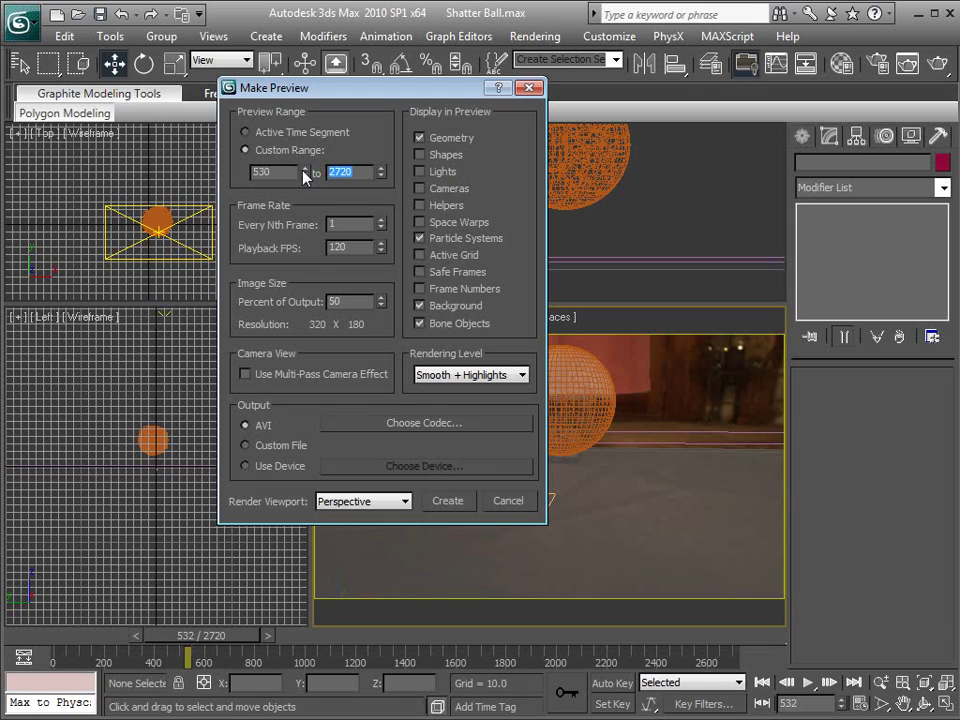
{"action": "type", "text": "650"}
{"action": "type", "text": "100"}
{"action": "double_click", "coordinate": [353, 247]}
{"action": "type", "text": "24"}
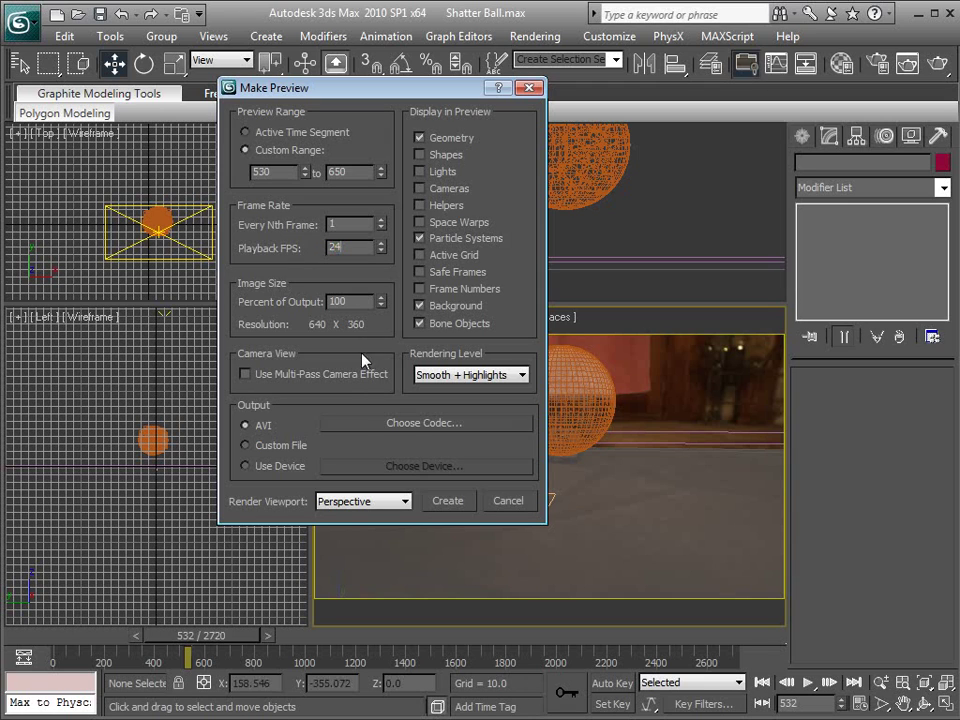
Keep Full Frames (Uncompressed) as the AVI compressor and create the Perspective preview
{"action": "left_click", "coordinate": [412, 426]}
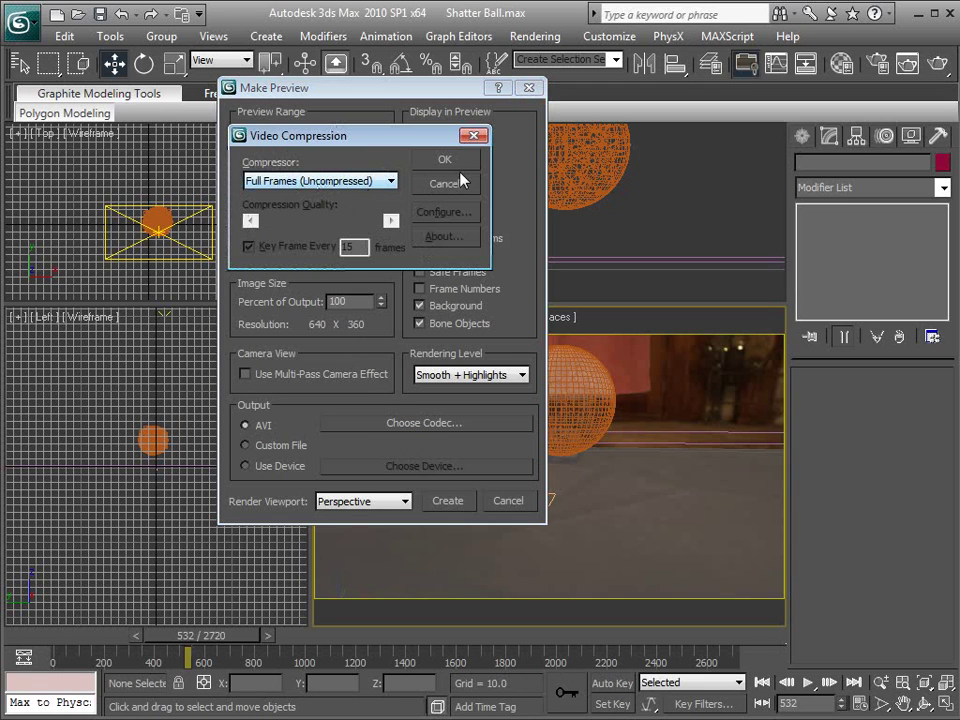
{"action": "left_click", "coordinate": [445, 183]}
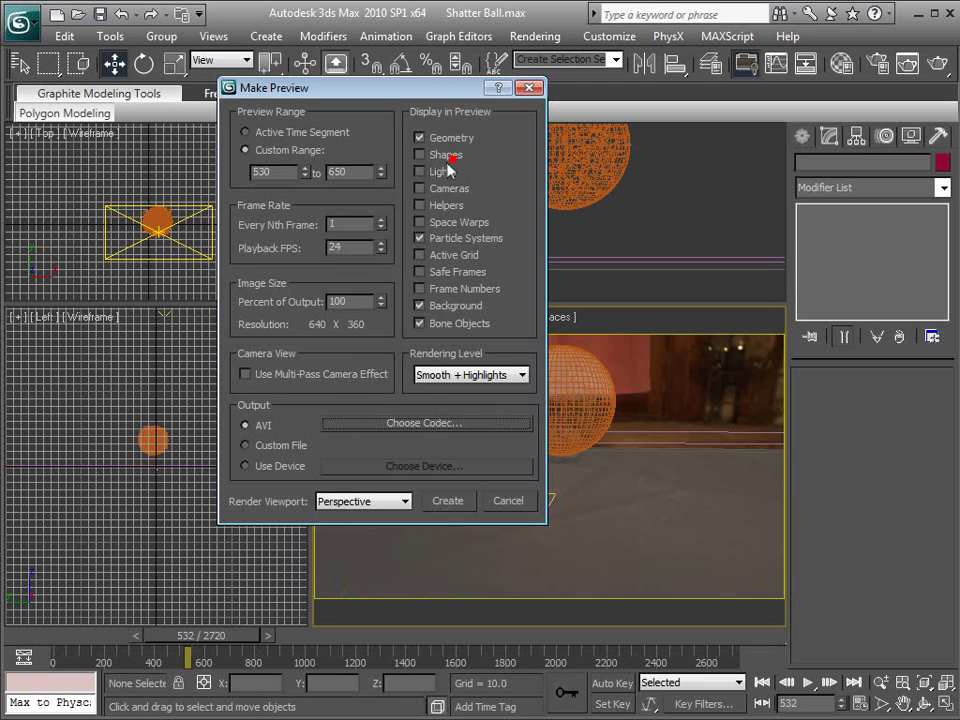
{"action": "left_click", "coordinate": [447, 501]}
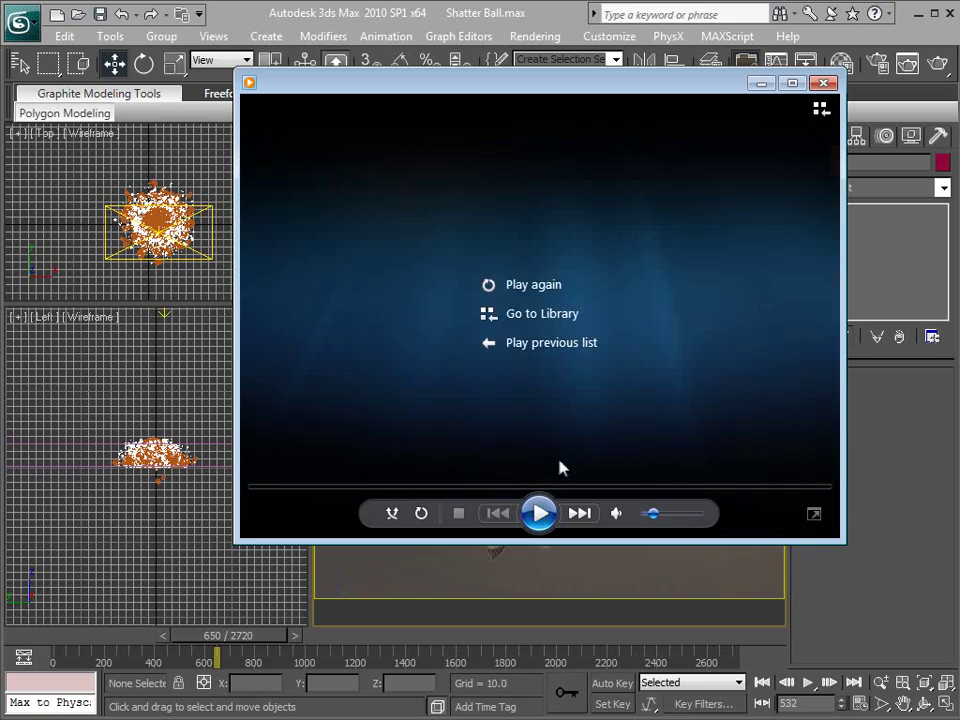
Play back the shatter preview, close the player, and check the debris motion in the viewports up to frame 736
{"action": "left_click", "coordinate": [540, 513]}
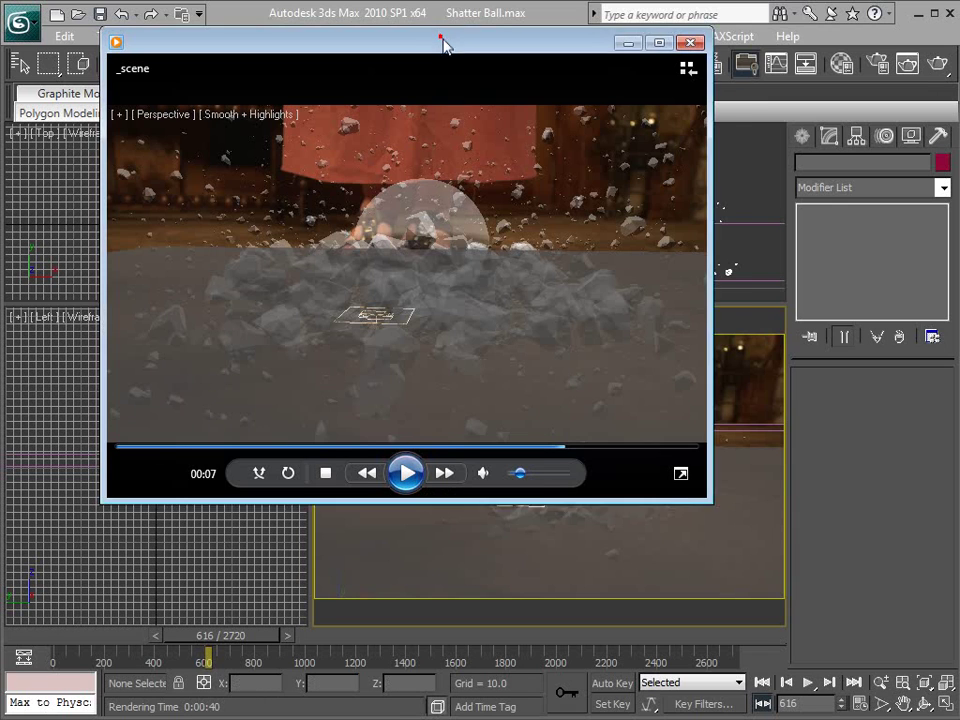
{"action": "left_click_drag", "start_coordinate": [443, 41], "coordinate": [463, 80]}
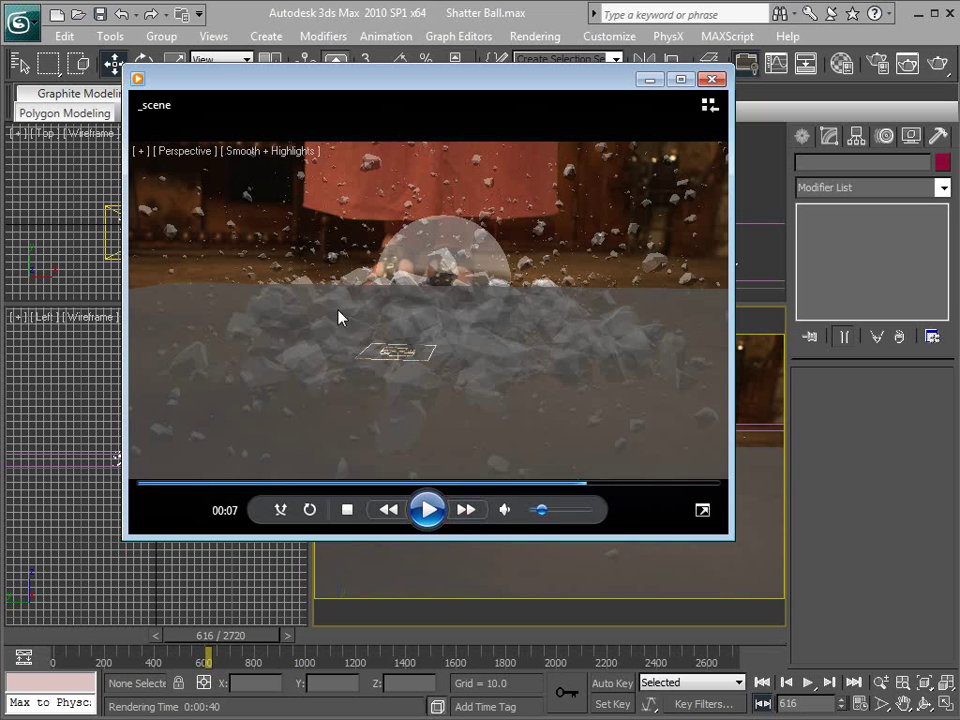
{"action": "left_click", "coordinate": [712, 79]}
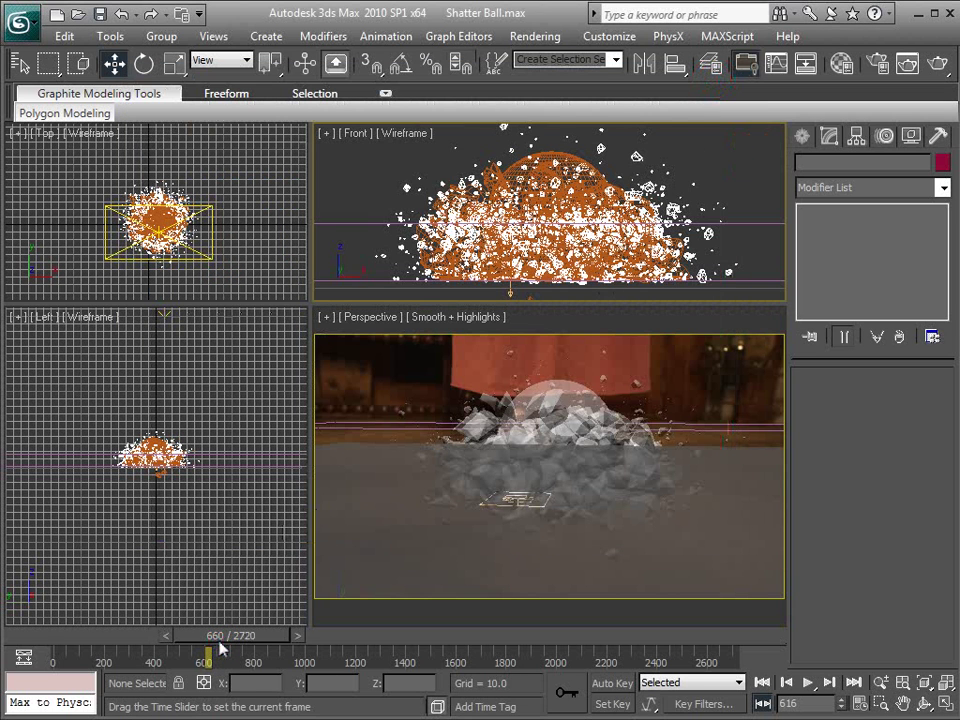
{"action": "left_click_drag", "start_coordinate": [219, 645], "coordinate": [224, 645]}
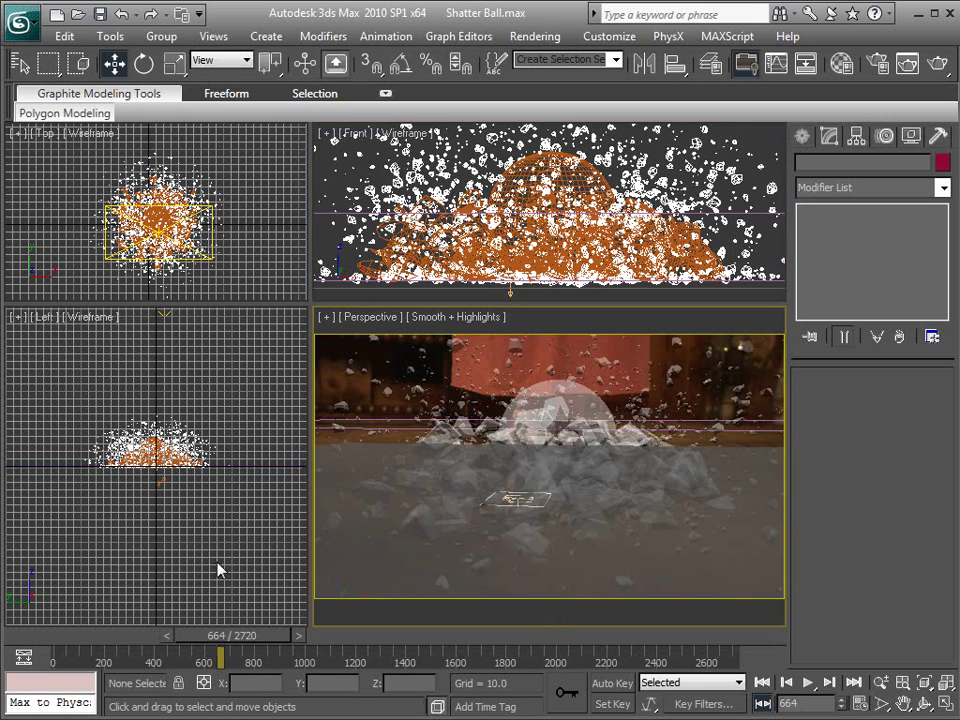
{"action": "left_click_drag", "start_coordinate": [255, 641], "coordinate": [275, 643]}
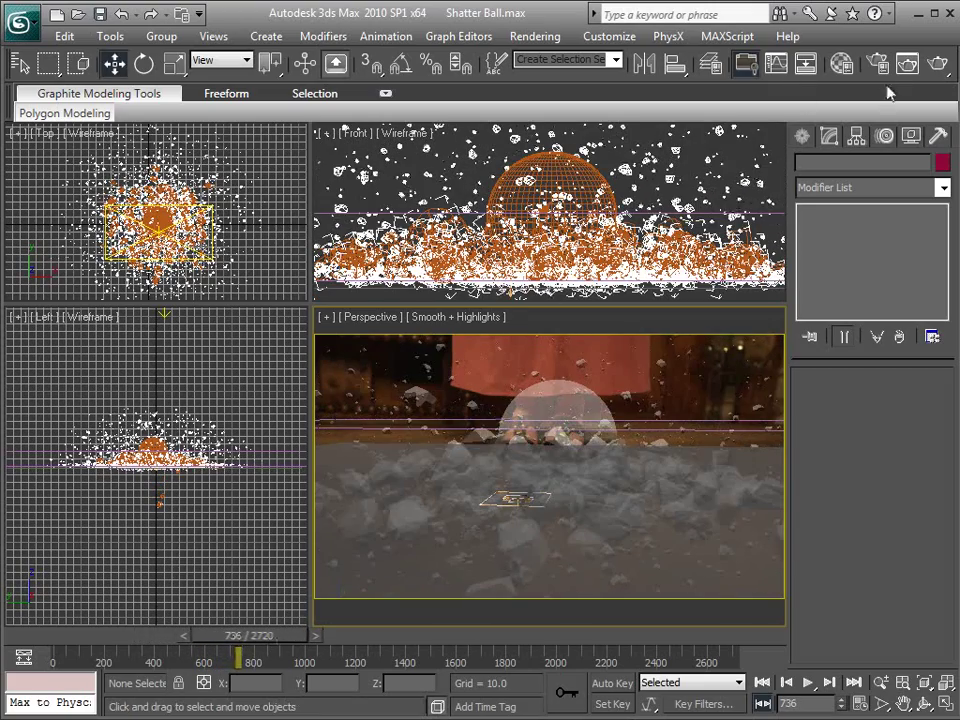
Set the end frame of the render range to 720 in the render setup
{"action": "key", "text": "F10"}
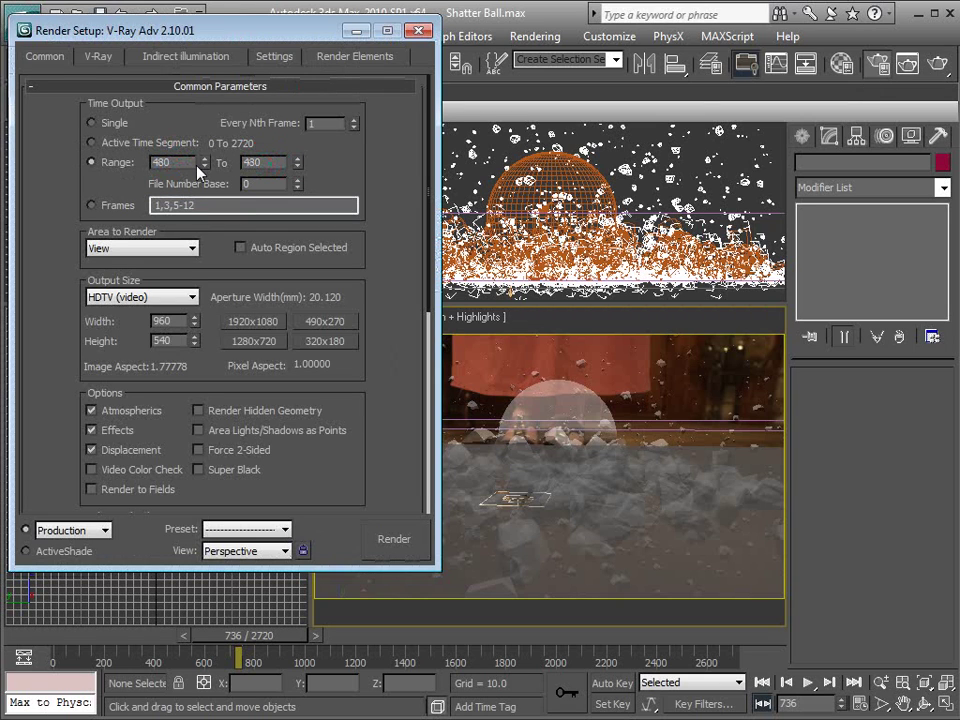
{"action": "left_click_drag", "start_coordinate": [278, 162], "coordinate": [237, 159]}
{"action": "type", "text": "720"}
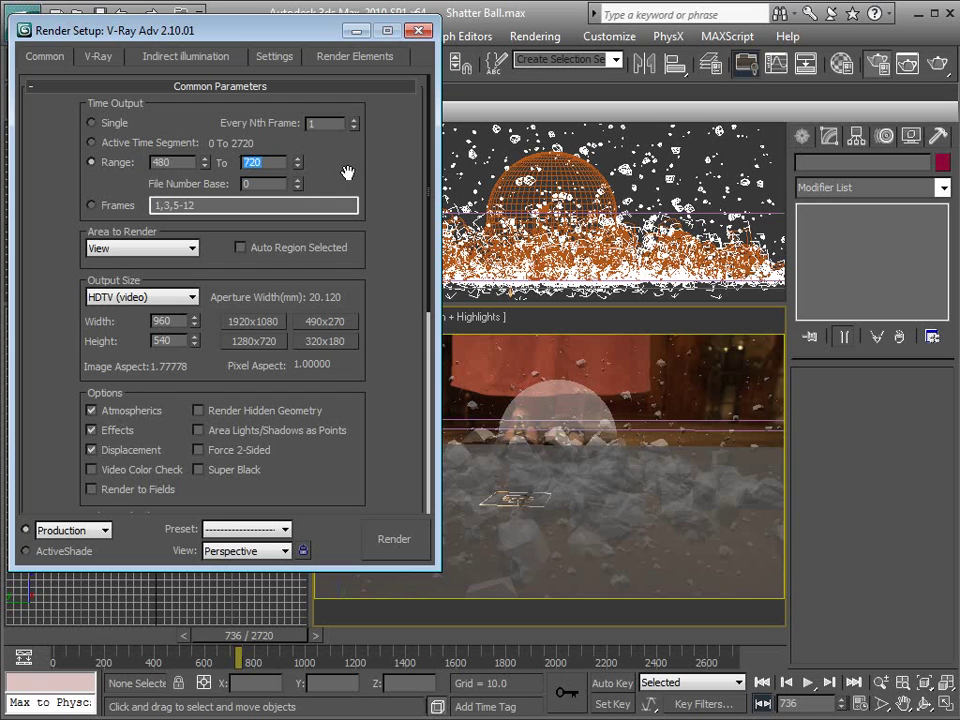
Set the render output to Shatter_v1.exr in the Shatter_render folder, as OpenEXR with 32-bit float channels and Zip (16 scanline blocks) compression
{"action": "scroll", "coordinate": [377, 281], "scroll_direction": "down", "scroll_amount": 5}
{"action": "left_click", "coordinate": [330, 494]}
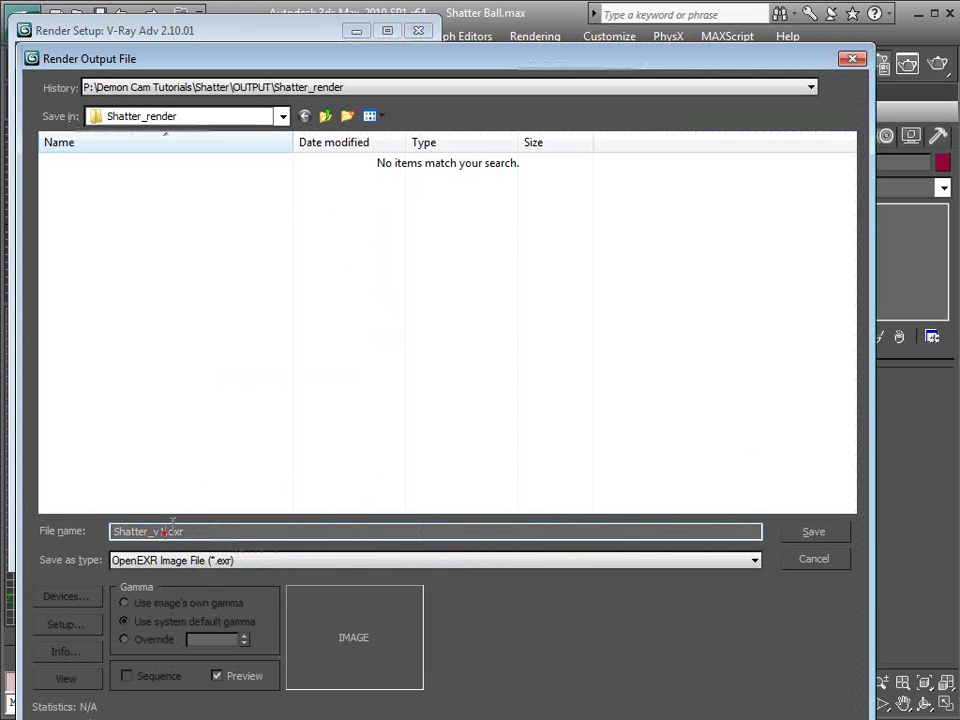
{"action": "left_click", "coordinate": [196, 532]}
{"action": "left_click", "coordinate": [242, 560]}
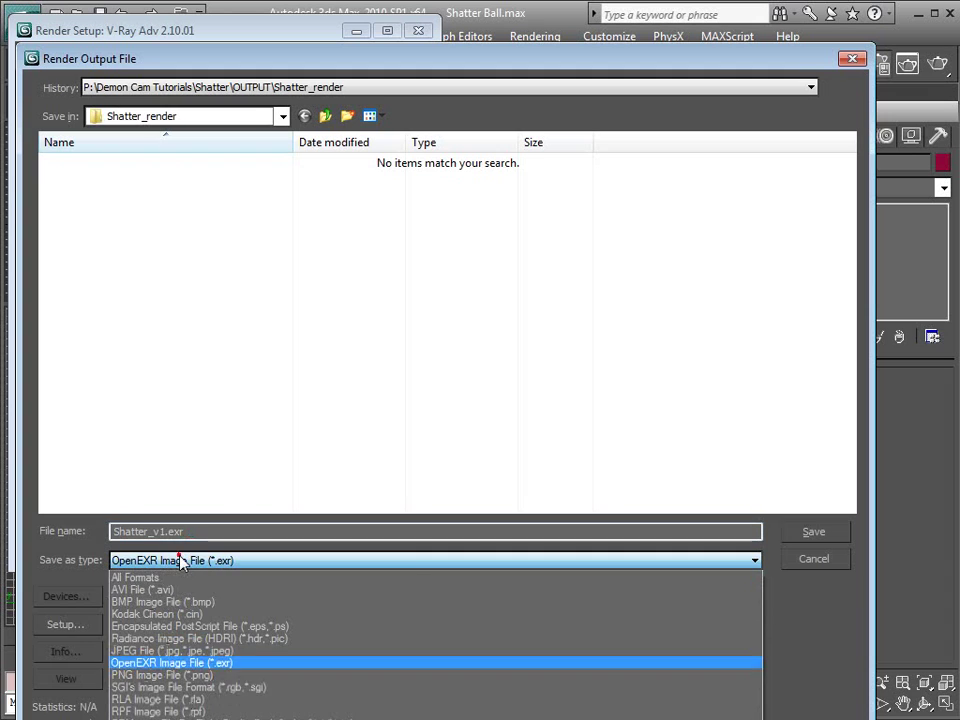
{"action": "left_click", "coordinate": [186, 664]}
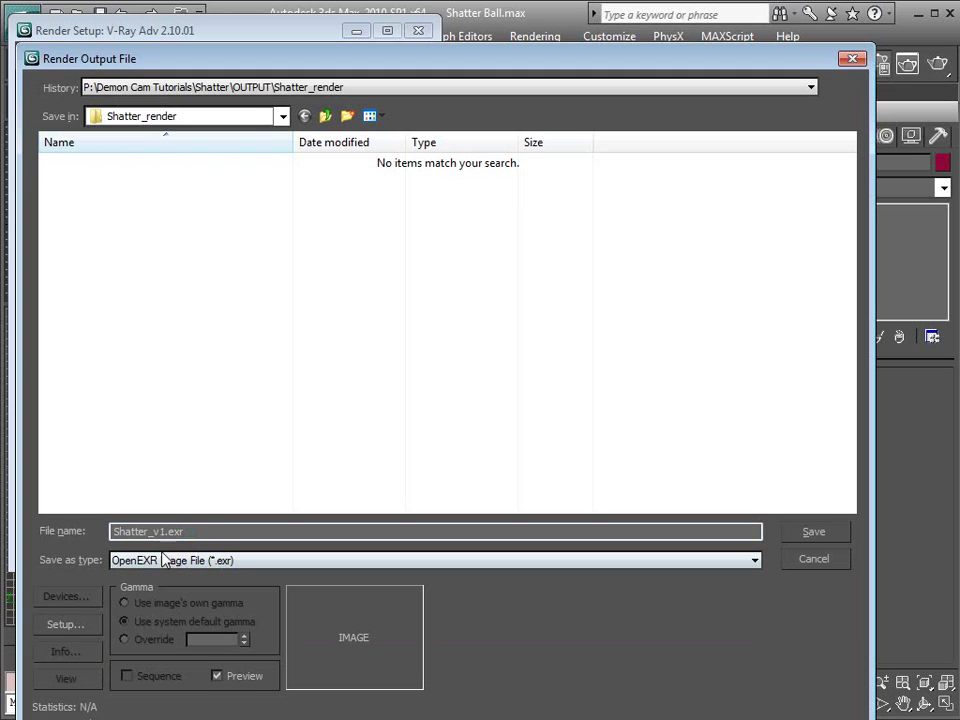
{"action": "left_click", "coordinate": [66, 625]}
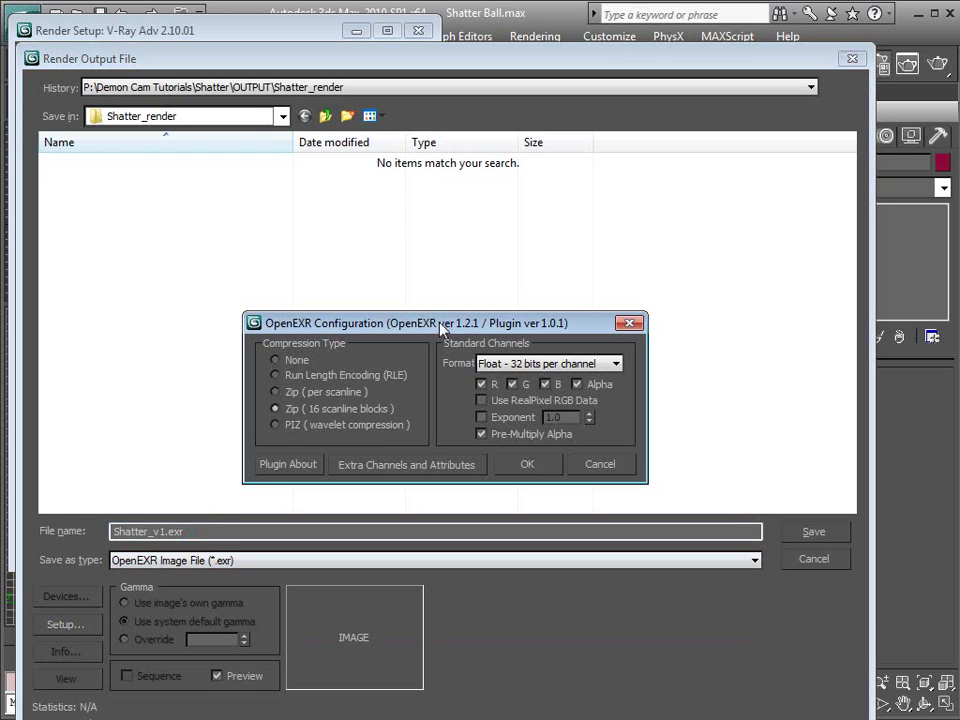
{"action": "left_click_drag", "start_coordinate": [440, 324], "coordinate": [438, 305]}
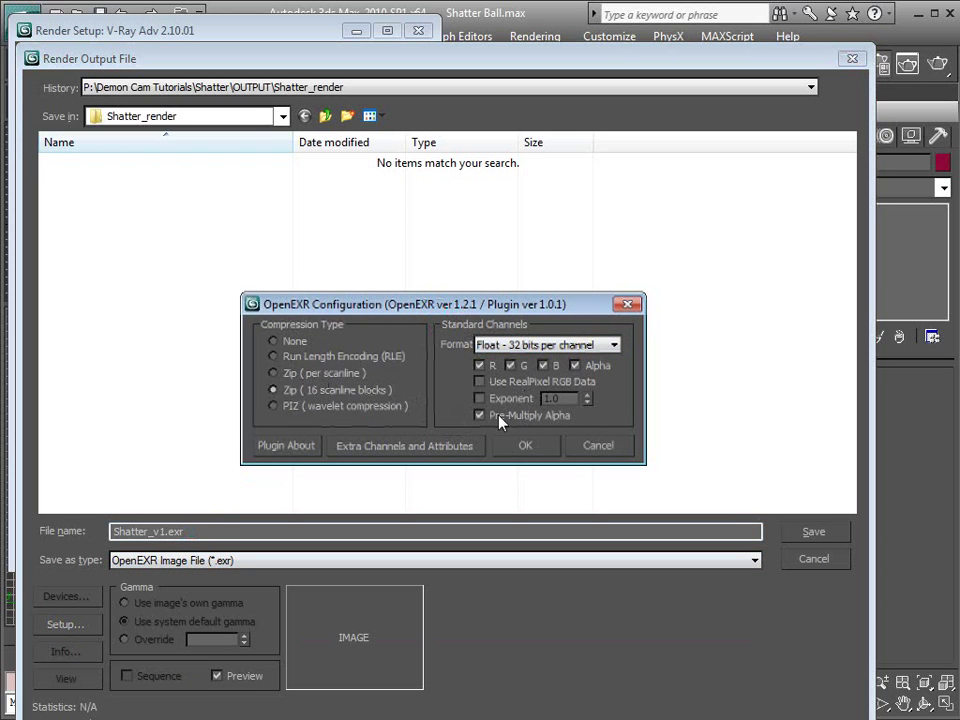
{"action": "left_click", "coordinate": [525, 445]}
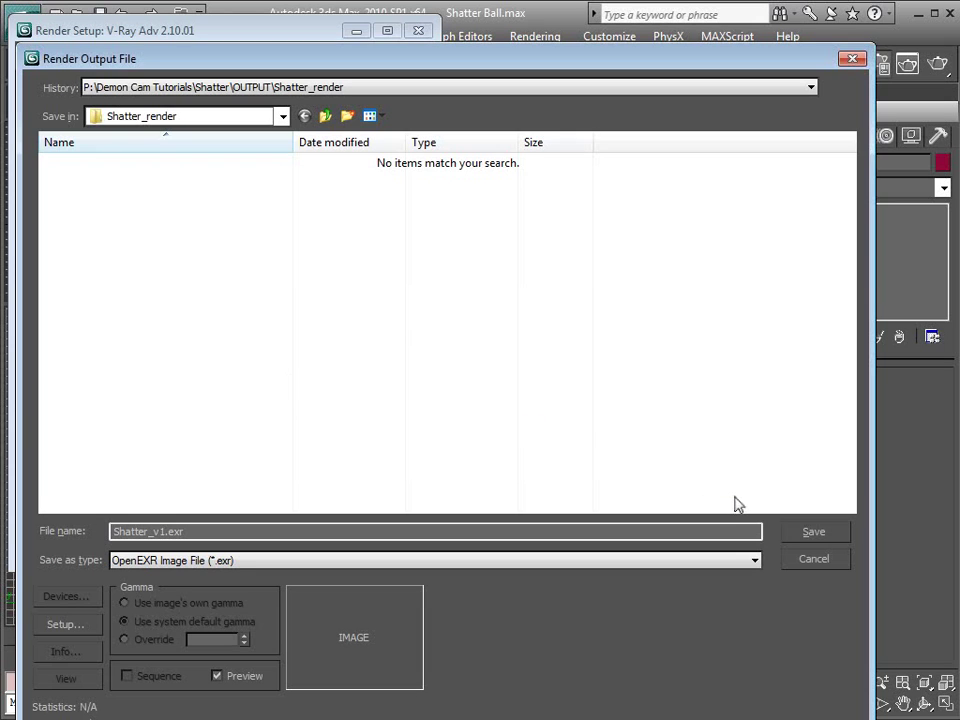
{"action": "left_click", "coordinate": [813, 535]}
Add a VRayZDepth render element and review its zdepth min and max parameters
{"action": "left_click_drag", "start_coordinate": [388, 248], "coordinate": [390, 165]}
{"action": "left_click", "coordinate": [355, 56]}
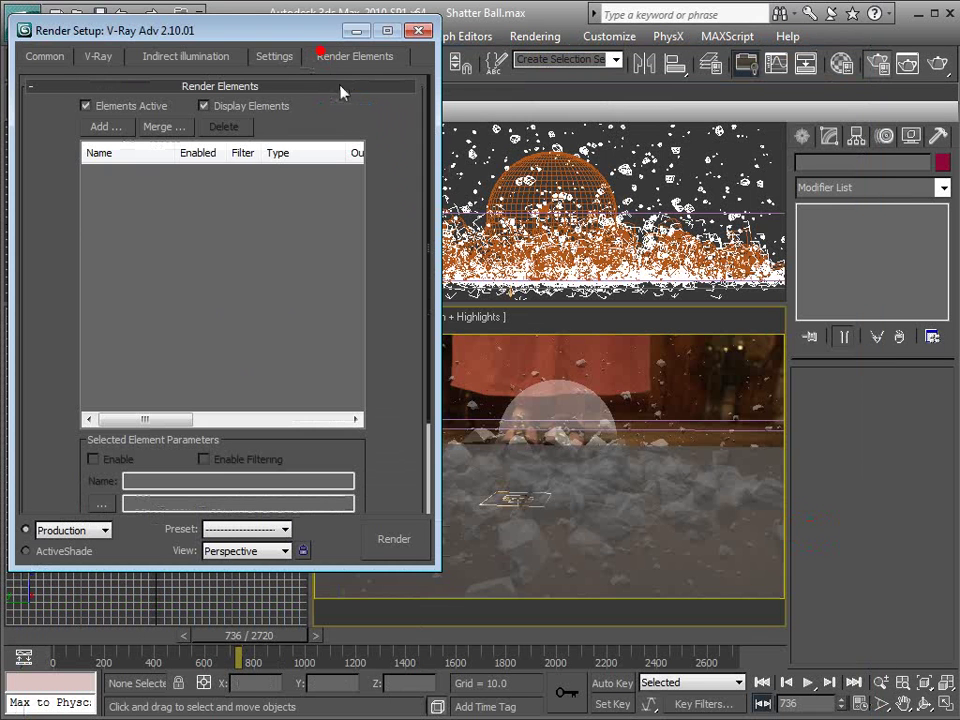
{"action": "left_click", "coordinate": [105, 126]}
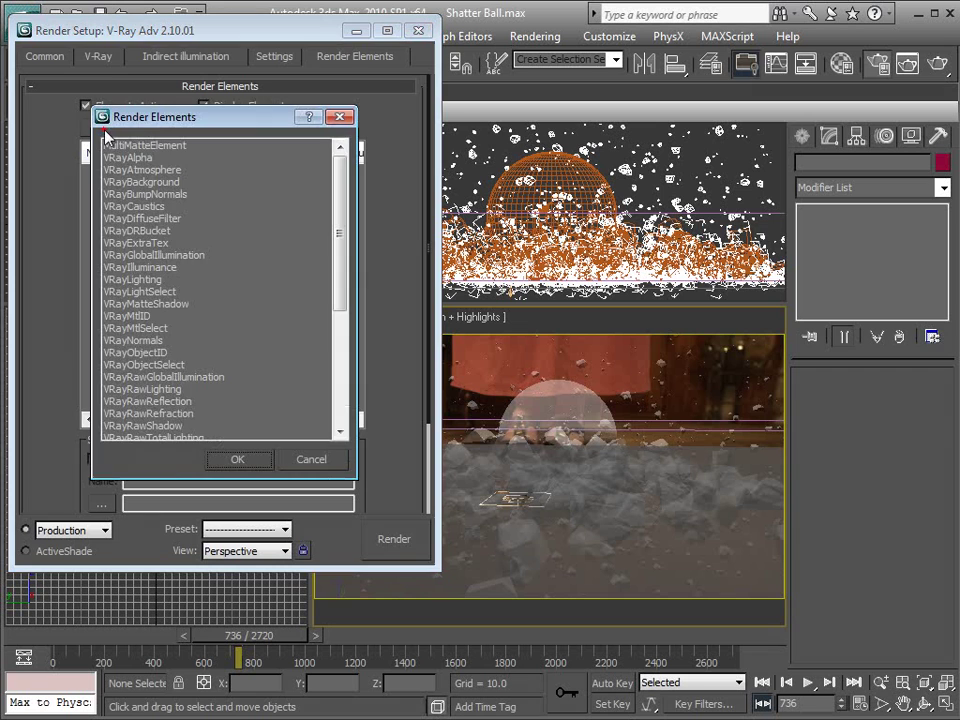
{"action": "left_click_drag", "start_coordinate": [341, 172], "coordinate": [336, 343]}
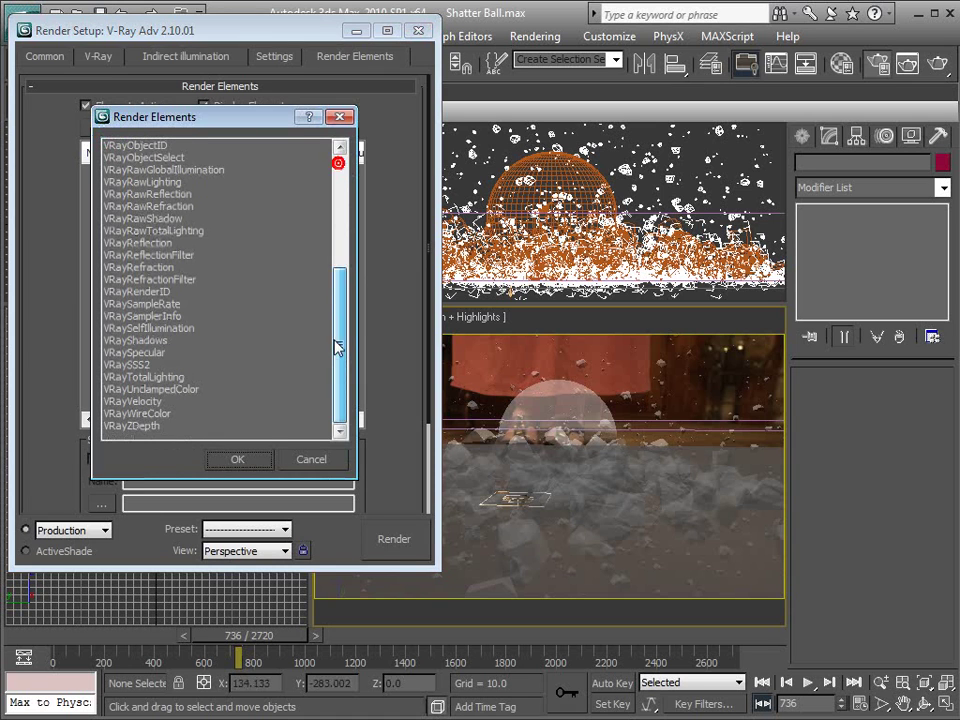
{"action": "left_click", "coordinate": [130, 425]}
{"action": "left_click", "coordinate": [237, 466]}
{"action": "left_click_drag", "start_coordinate": [375, 482], "coordinate": [392, 352]}
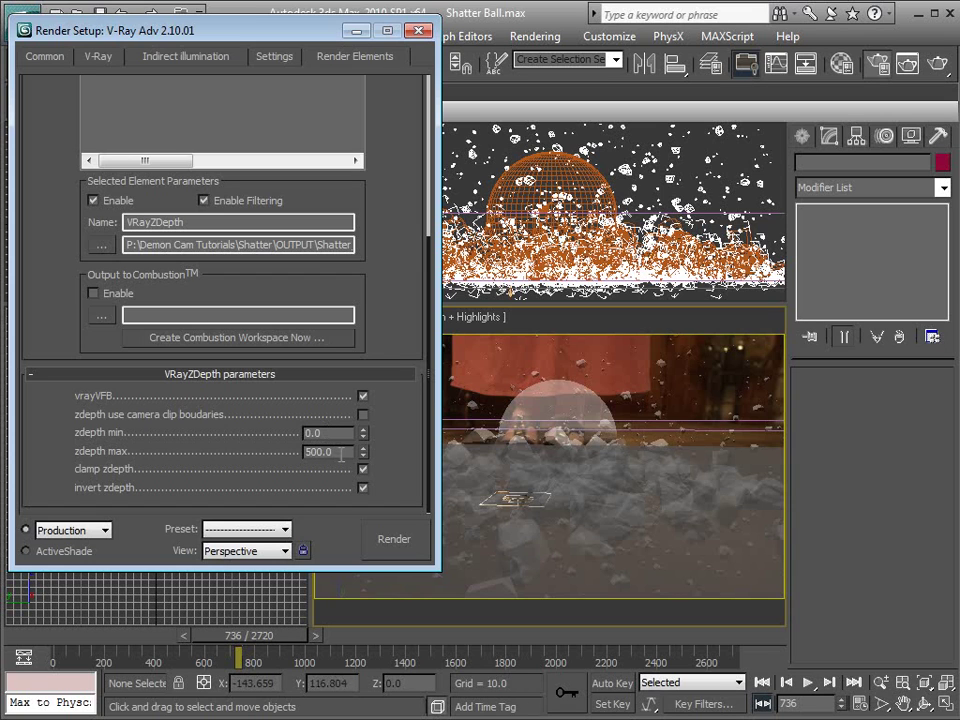
{"action": "double_click", "coordinate": [320, 451]}
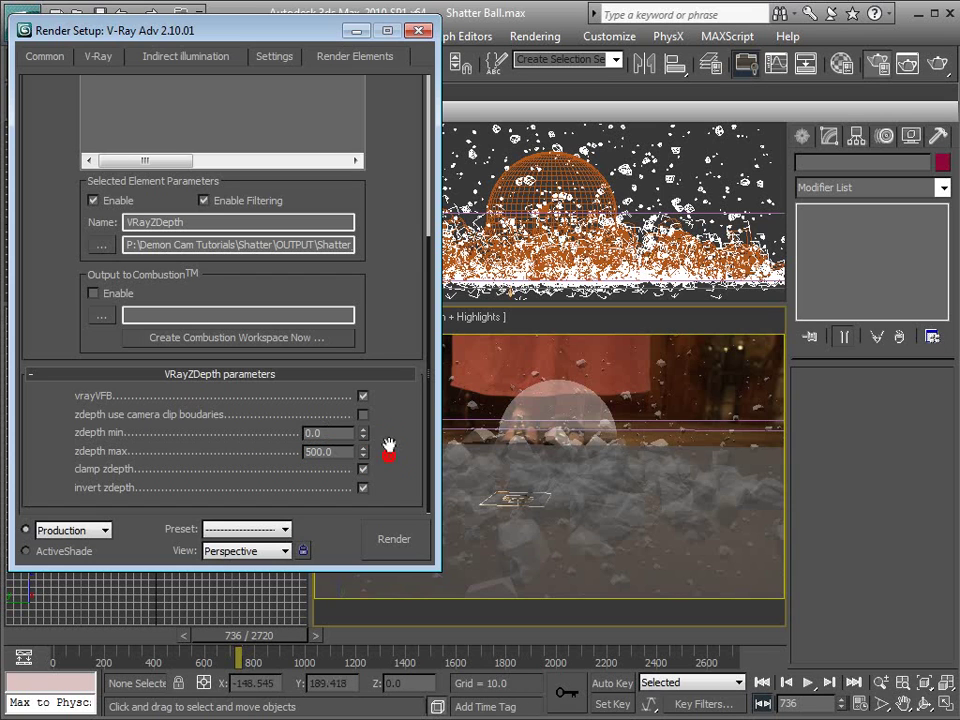
{"action": "scroll", "coordinate": [253, 236], "scroll_direction": "up", "scroll_amount": 5}
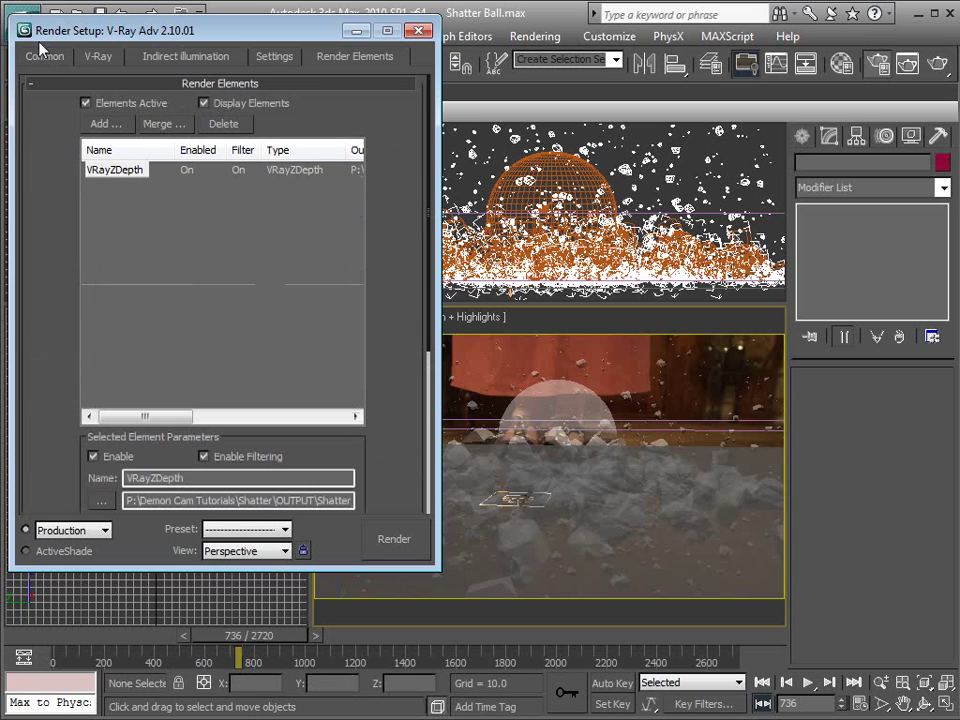
Set the render output size to 1920x1080 and start rendering the Perspective view
{"action": "left_click", "coordinate": [90, 57]}
{"action": "left_click", "coordinate": [45, 57]}
{"action": "scroll", "coordinate": [262, 320], "scroll_direction": "up", "scroll_amount": 5}
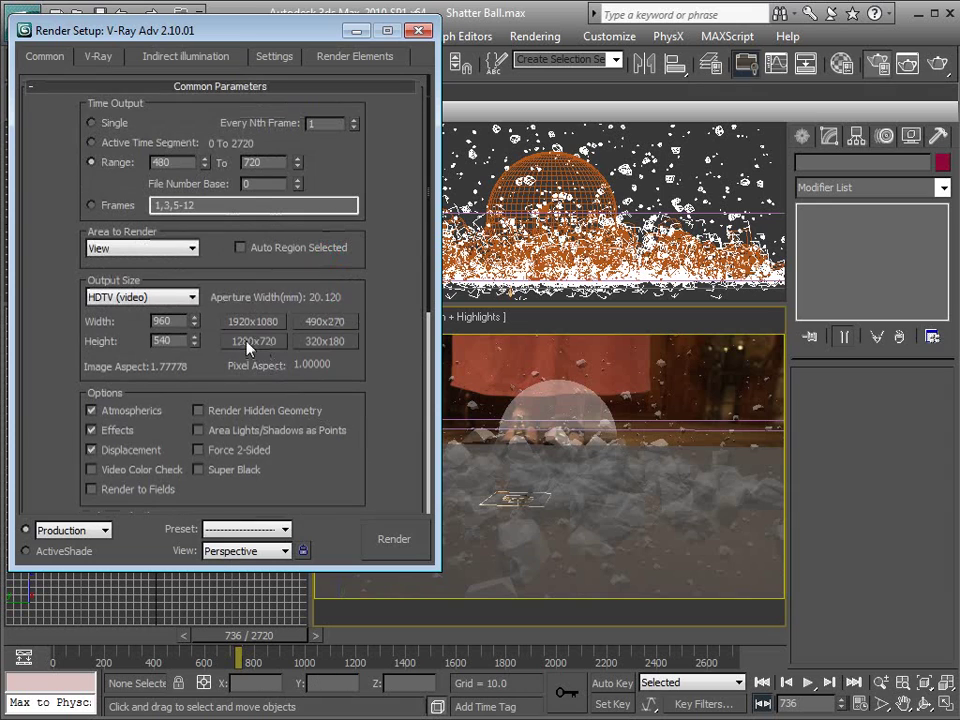
{"action": "left_click", "coordinate": [258, 324]}
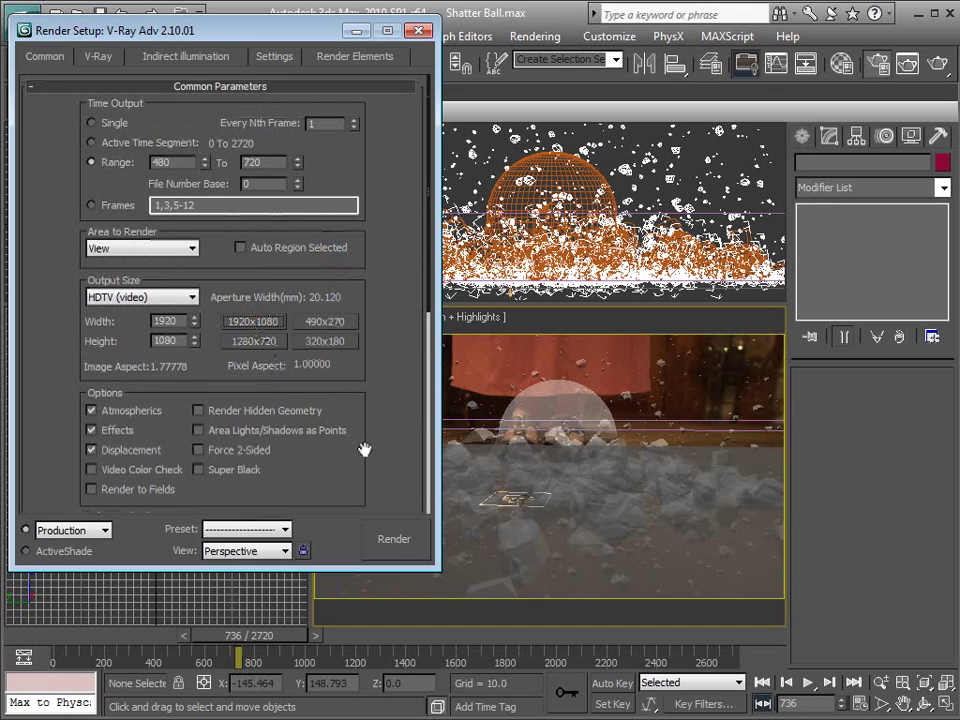
{"action": "left_click", "coordinate": [400, 541]}
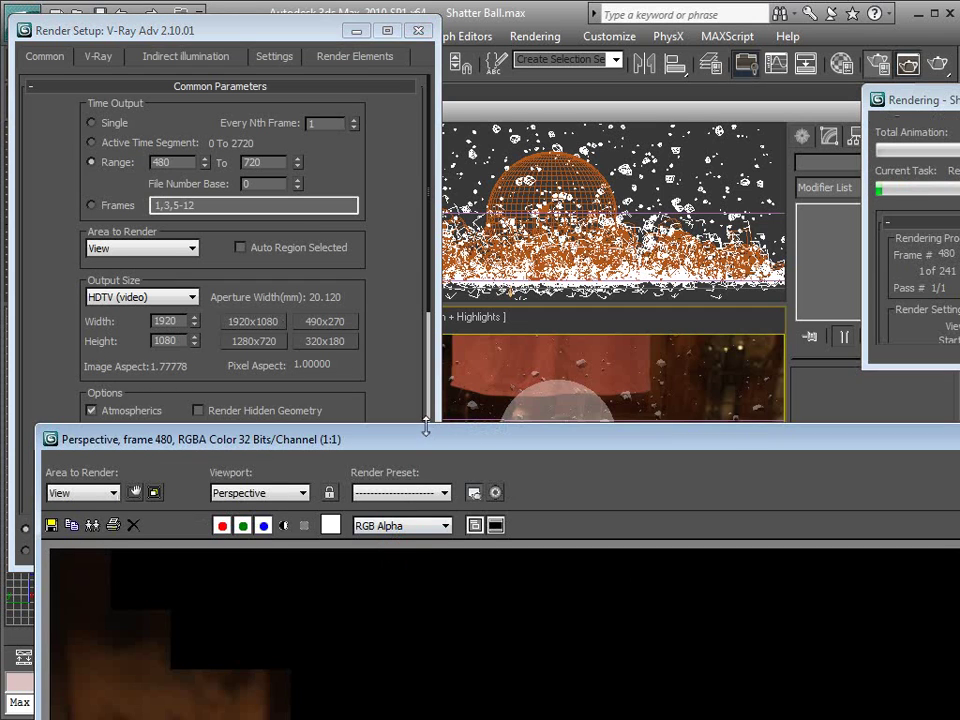
{"action": "left_click_drag", "start_coordinate": [432, 440], "coordinate": [432, 221]}
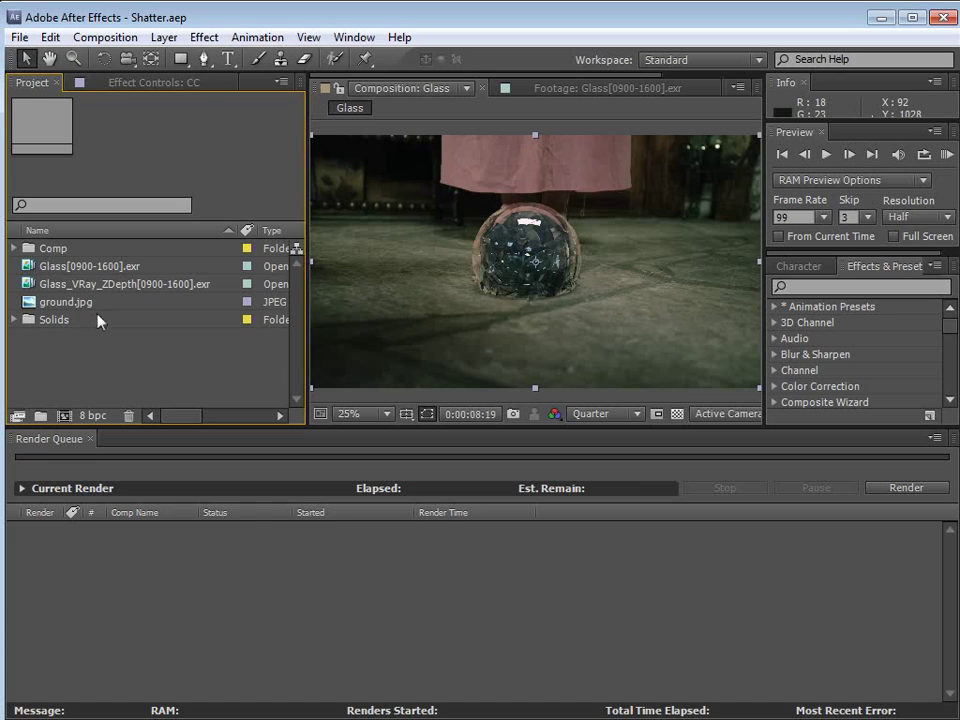
{"action": "left_click", "coordinate": [101, 267]}
{"action": "left_click", "coordinate": [125, 371]}
{"action": "double_click", "coordinate": [79, 364]}
{"action": "left_click", "coordinate": [204, 162]}
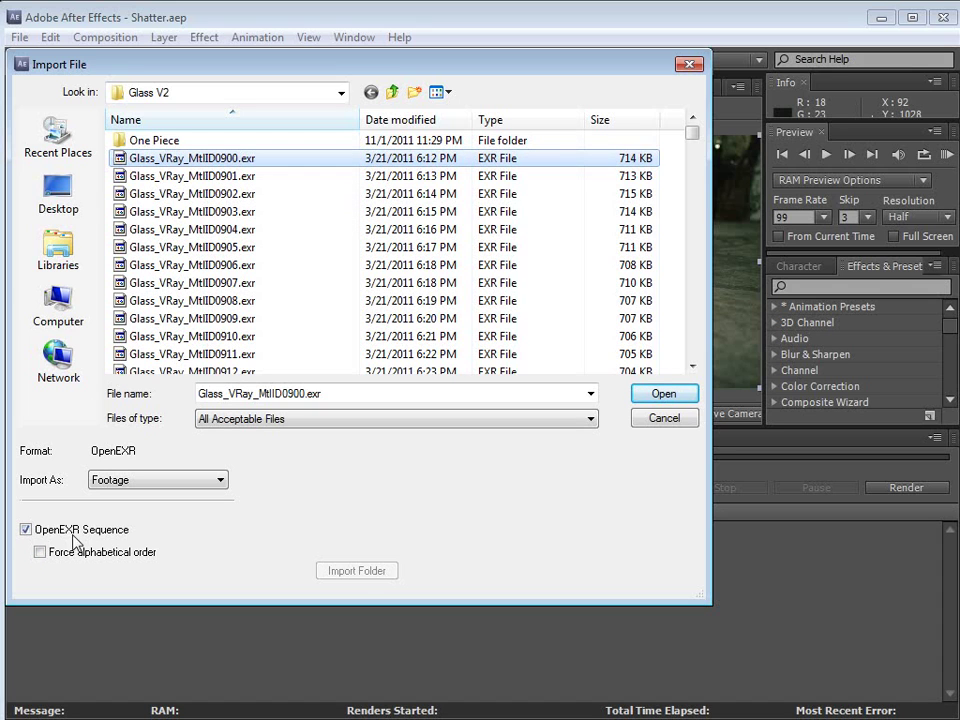
{"action": "left_click", "coordinate": [656, 424]}
Interpret the Glass[0900-1600].exr footage with Preserve RGB enabled and its alpha set to Straight - Unmatted
{"action": "left_click", "coordinate": [76, 281]}
{"action": "left_click", "coordinate": [80, 267]}
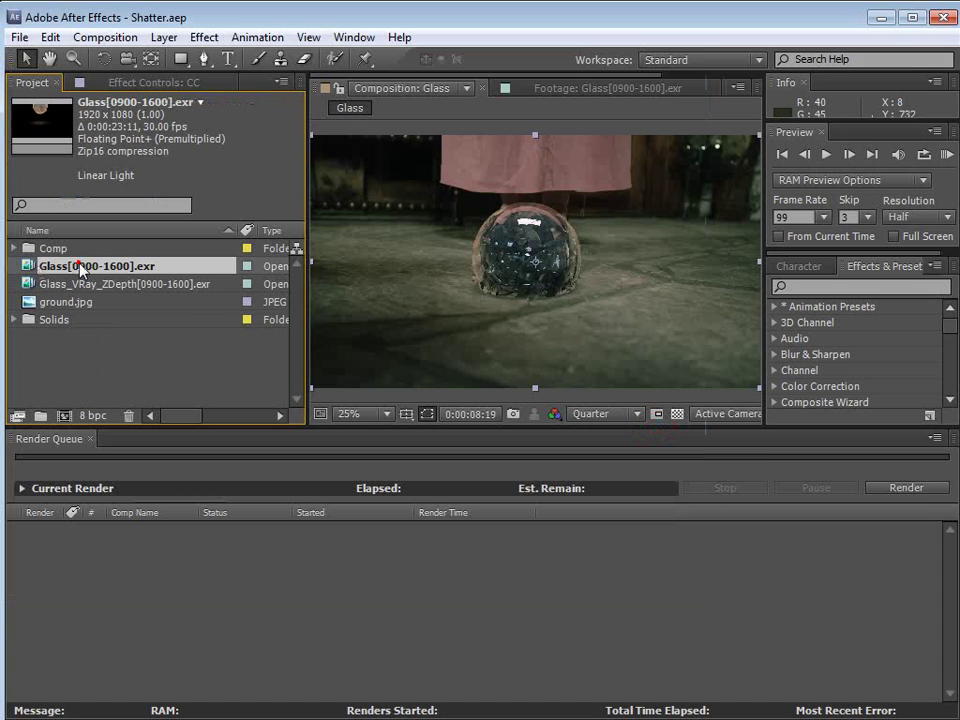
{"action": "right_click", "coordinate": [78, 270]}
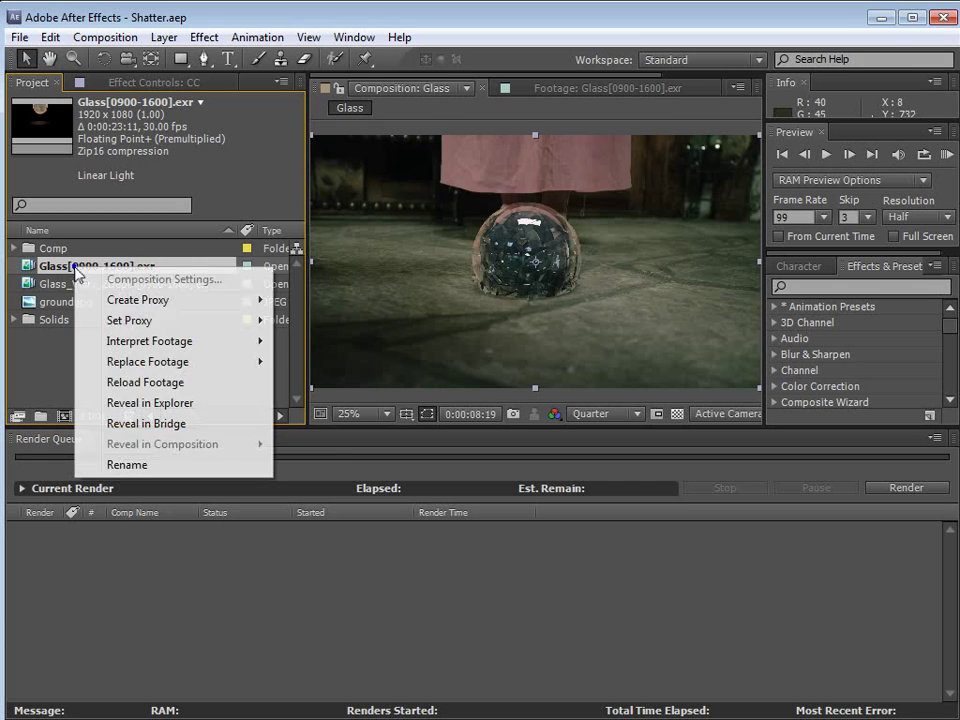
{"action": "mouse_move", "coordinate": [152, 344]}
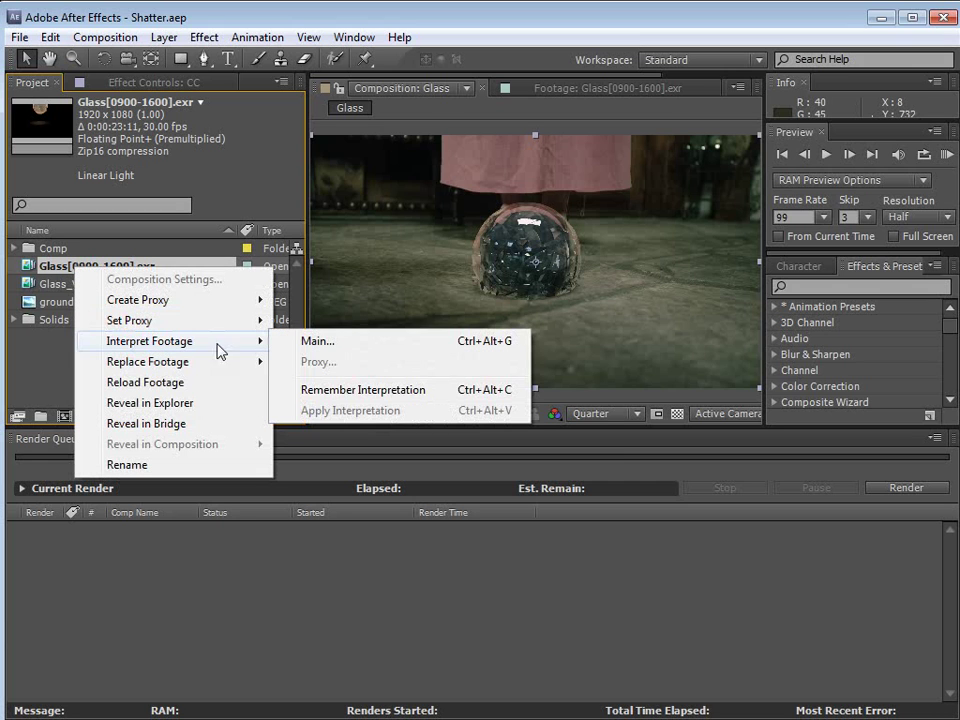
{"action": "left_click", "coordinate": [321, 343]}
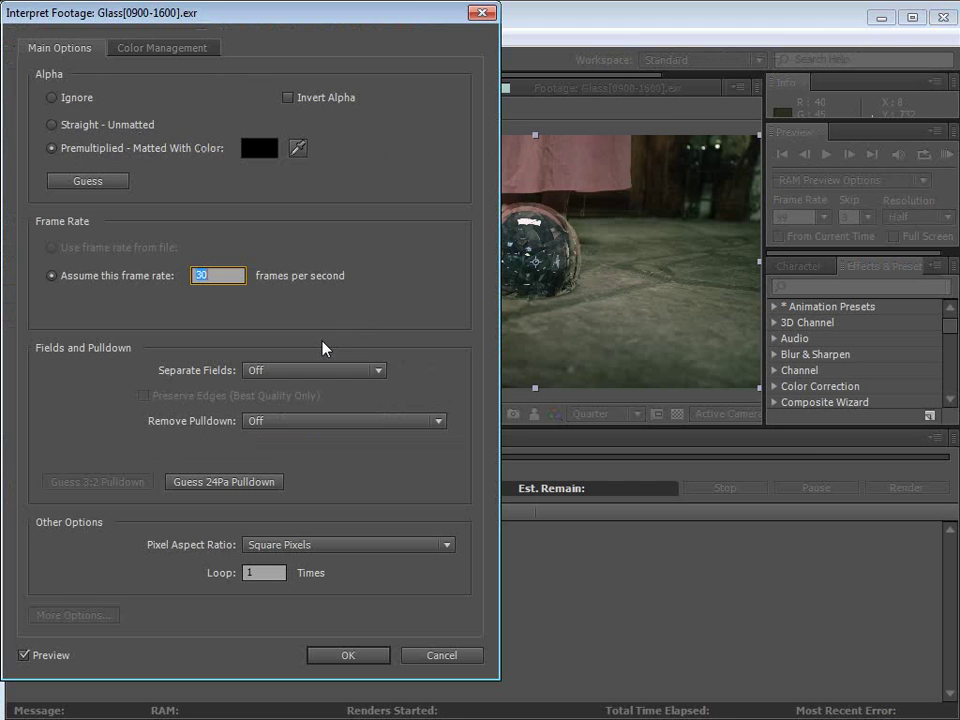
{"action": "left_click", "coordinate": [157, 49]}
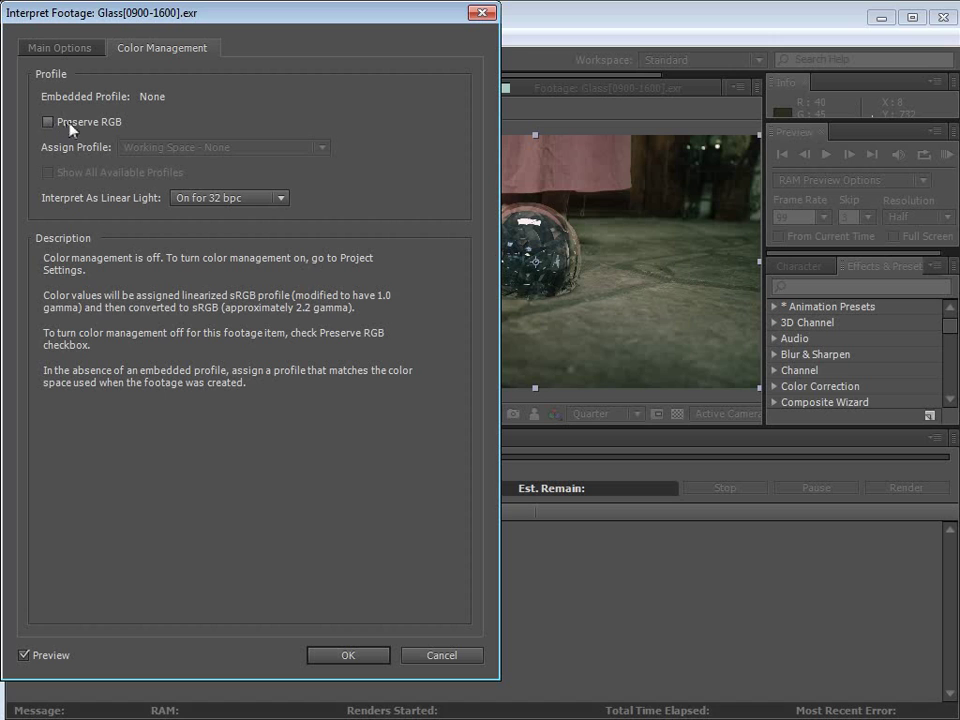
{"action": "left_click", "coordinate": [47, 122]}
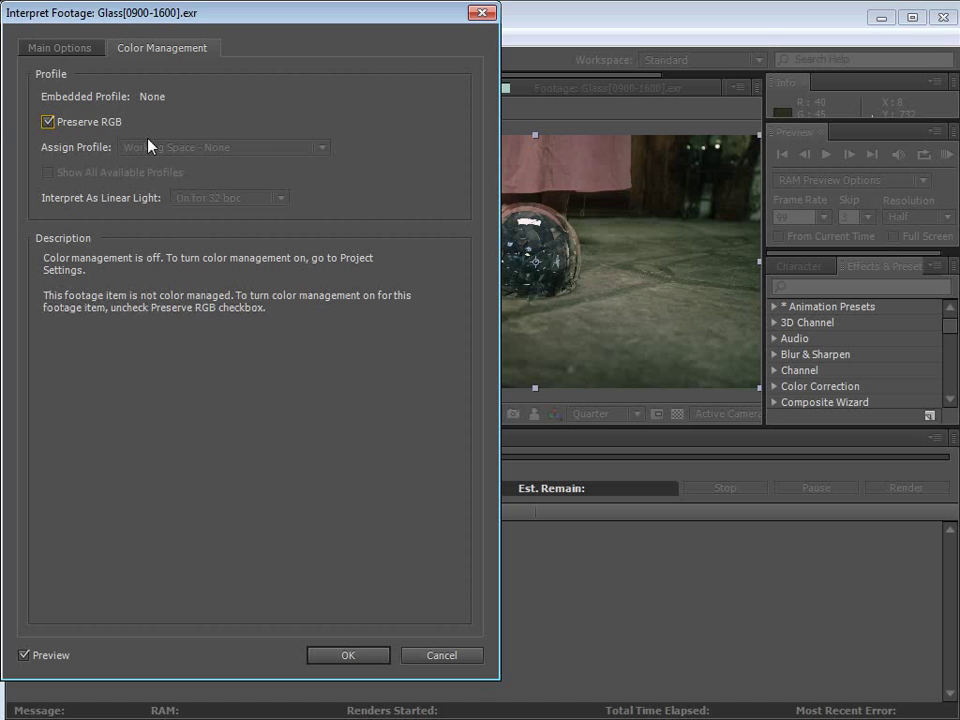
{"action": "left_click_drag", "start_coordinate": [21, 12], "coordinate": [196, 18]}
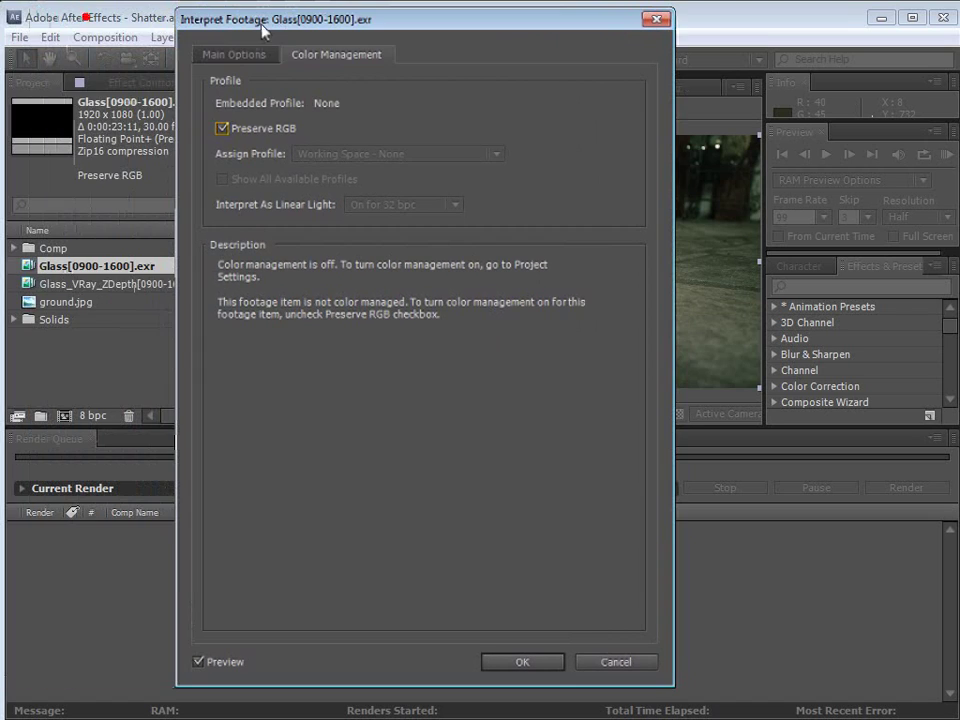
{"action": "left_click", "coordinate": [238, 54]}
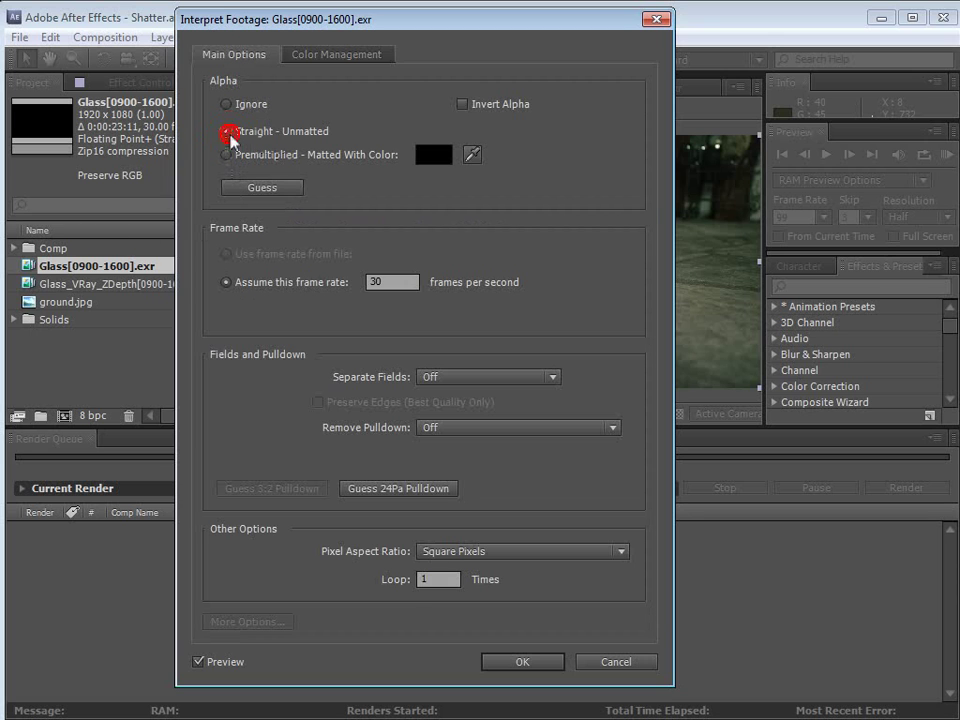
{"action": "left_click", "coordinate": [522, 661]}
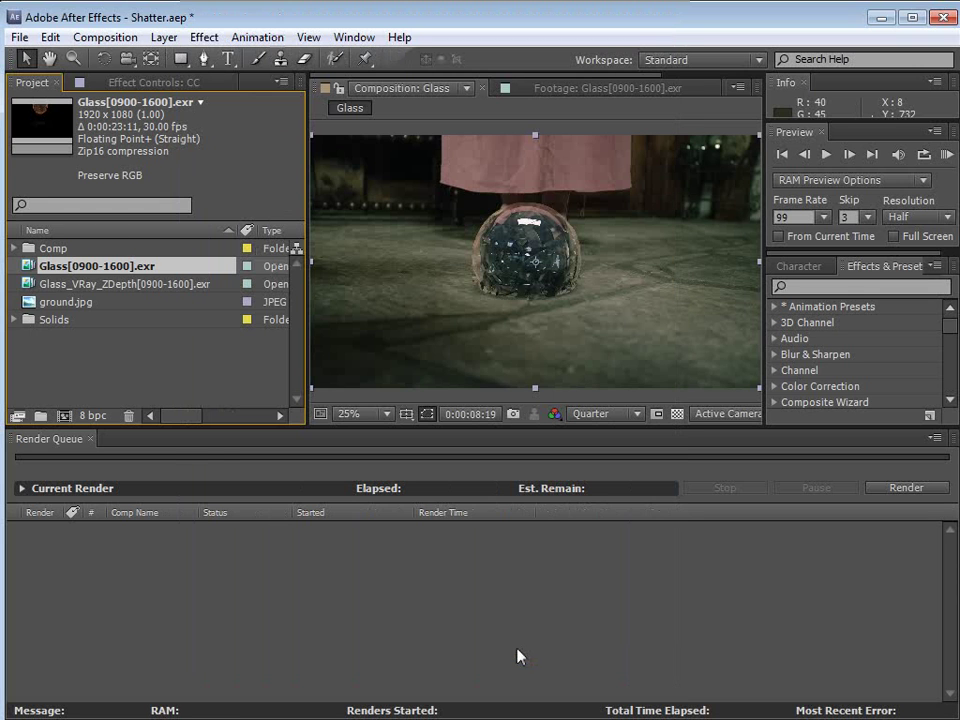
Interpret the Glass_VRay_ZDepth[0900-1600].exr footage with Preserve RGB enabled, alpha set to Ignore and a frame rate of 23.976 fps
{"action": "left_click", "coordinate": [72, 285]}
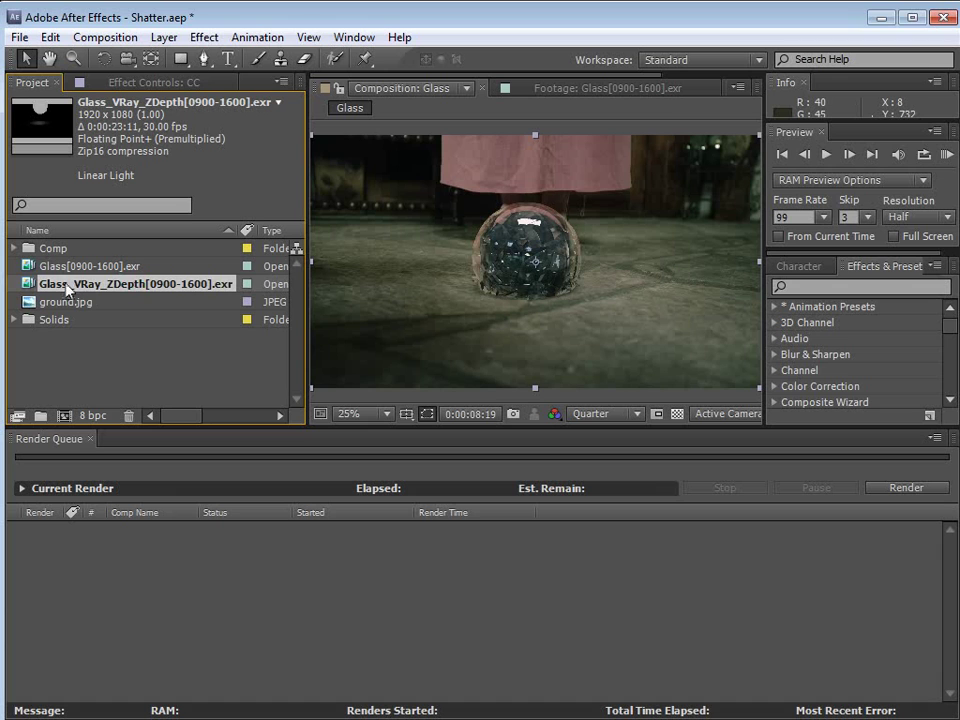
{"action": "left_click", "coordinate": [80, 266]}
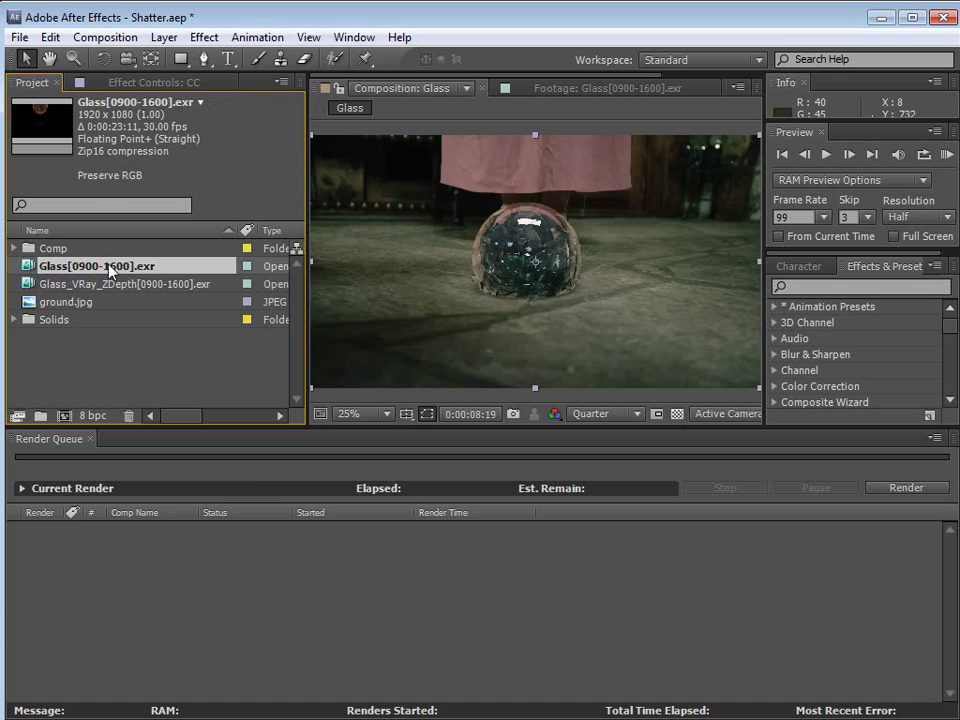
{"action": "left_click", "coordinate": [98, 285]}
{"action": "right_click", "coordinate": [76, 286]}
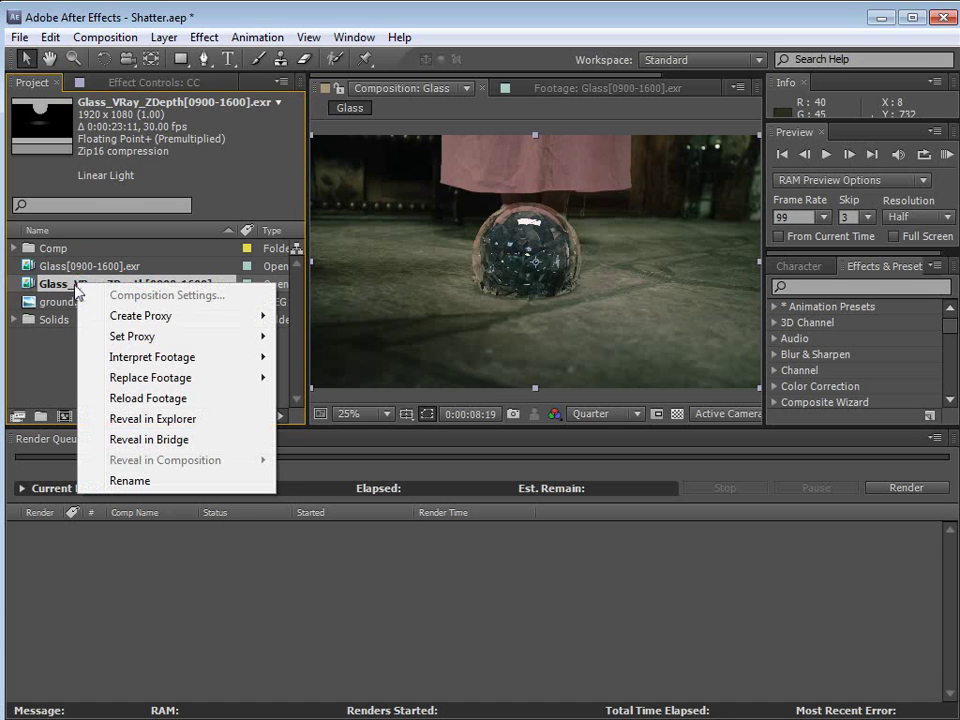
{"action": "mouse_move", "coordinate": [165, 360]}
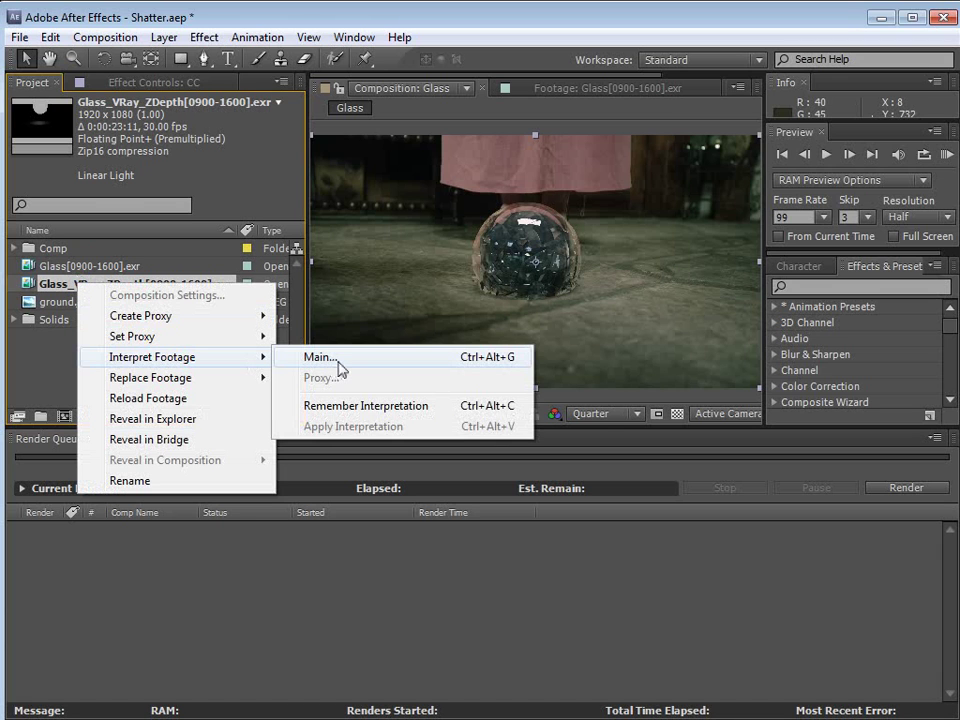
{"action": "left_click", "coordinate": [338, 366]}
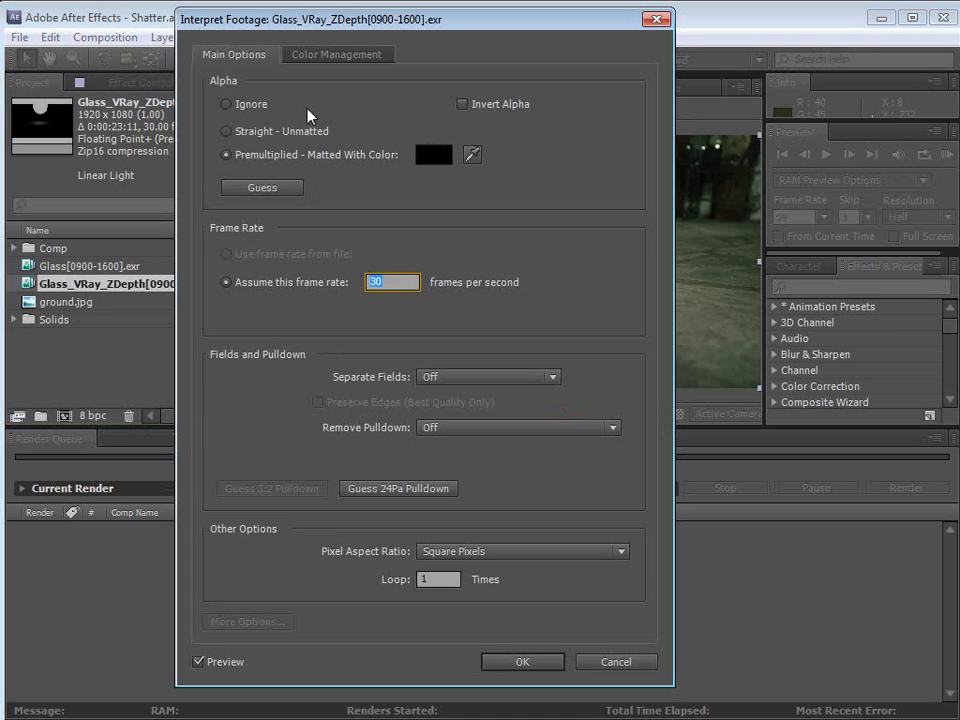
{"action": "left_click", "coordinate": [322, 56]}
{"action": "left_click", "coordinate": [222, 128]}
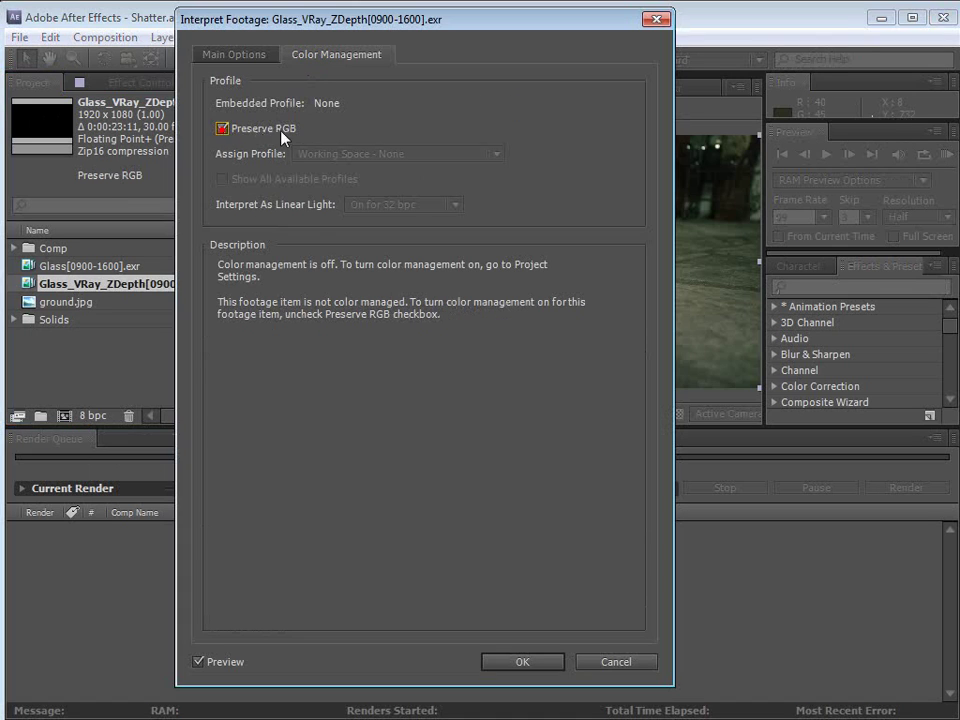
{"action": "left_click", "coordinate": [233, 56]}
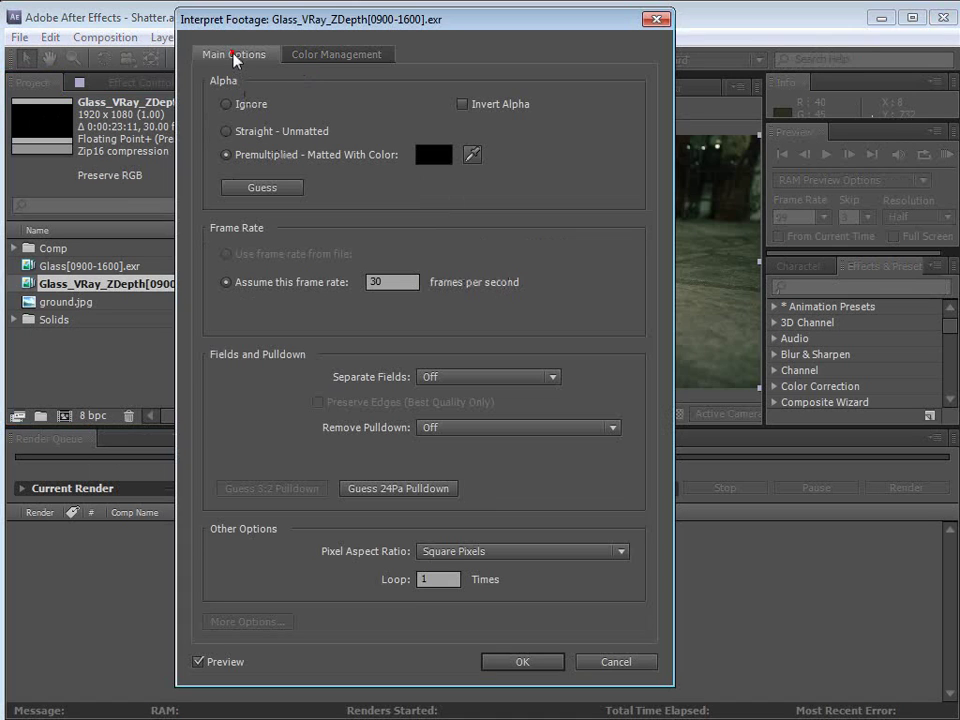
{"action": "left_click", "coordinate": [228, 105]}
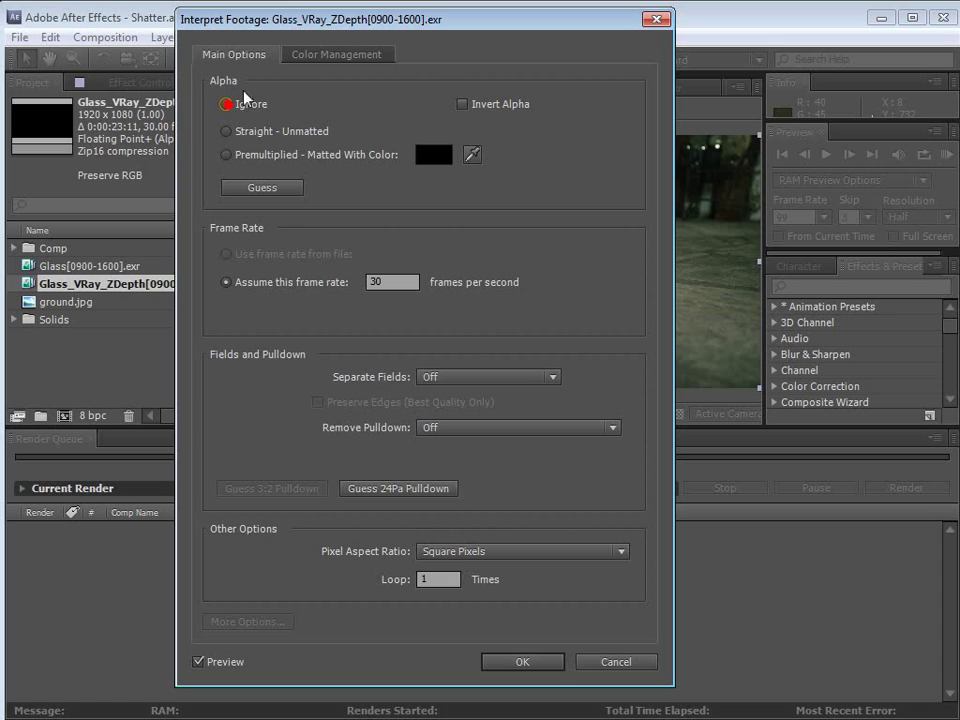
{"action": "double_click", "coordinate": [393, 282]}
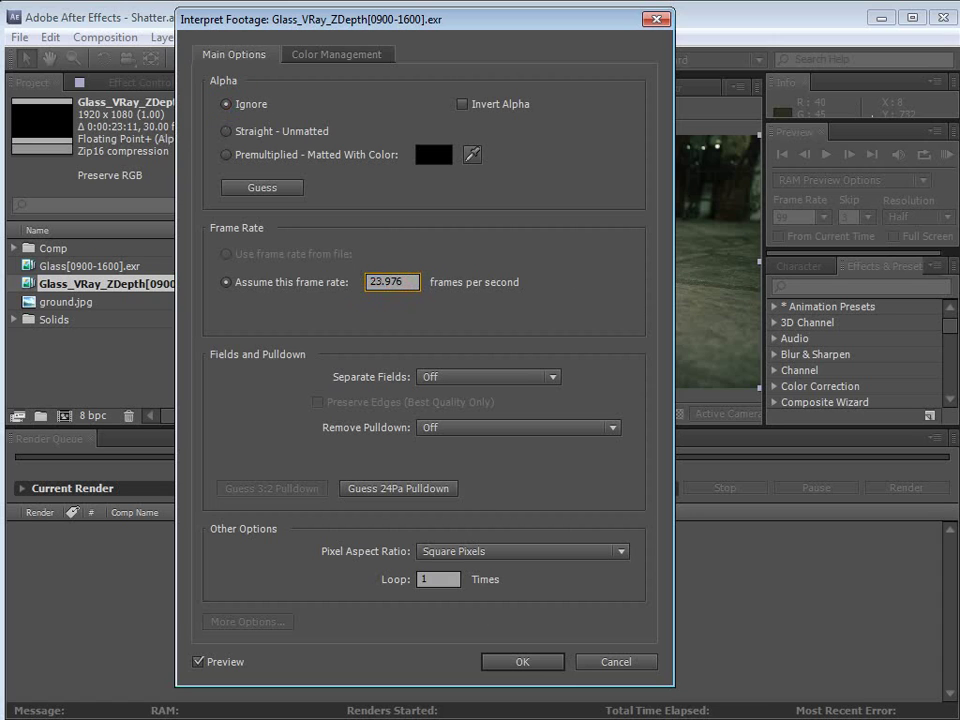
{"action": "left_click", "coordinate": [520, 664]}
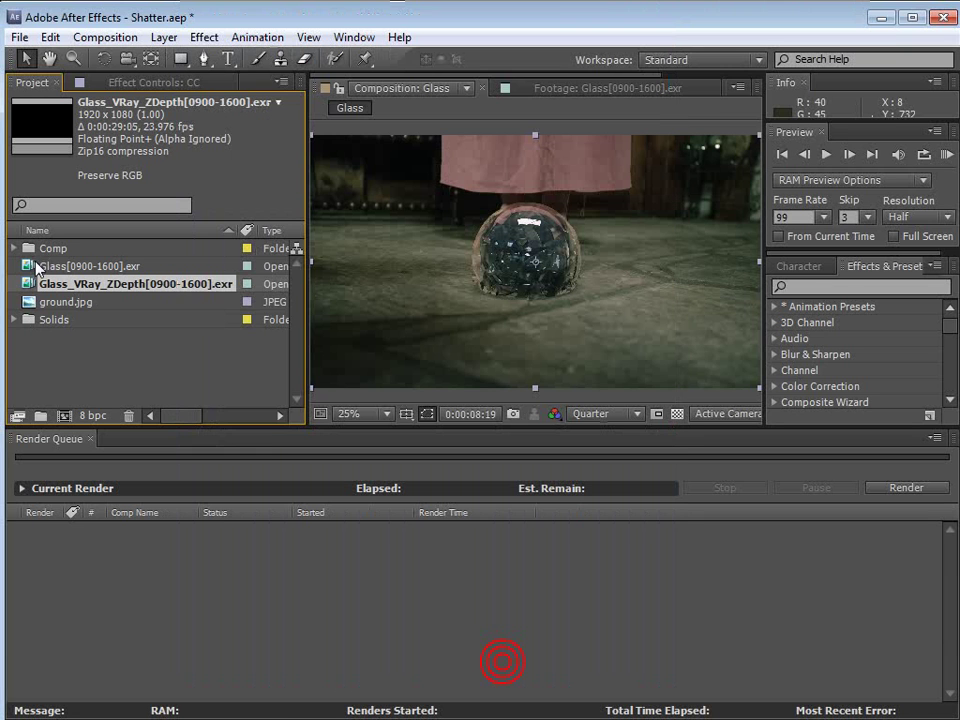
Set the assumed frame rate of the Glass[0900-1600].exr footage to 23.976 fps
{"action": "right_click", "coordinate": [70, 265]}
{"action": "mouse_move", "coordinate": [143, 337]}
{"action": "left_click", "coordinate": [323, 338]}
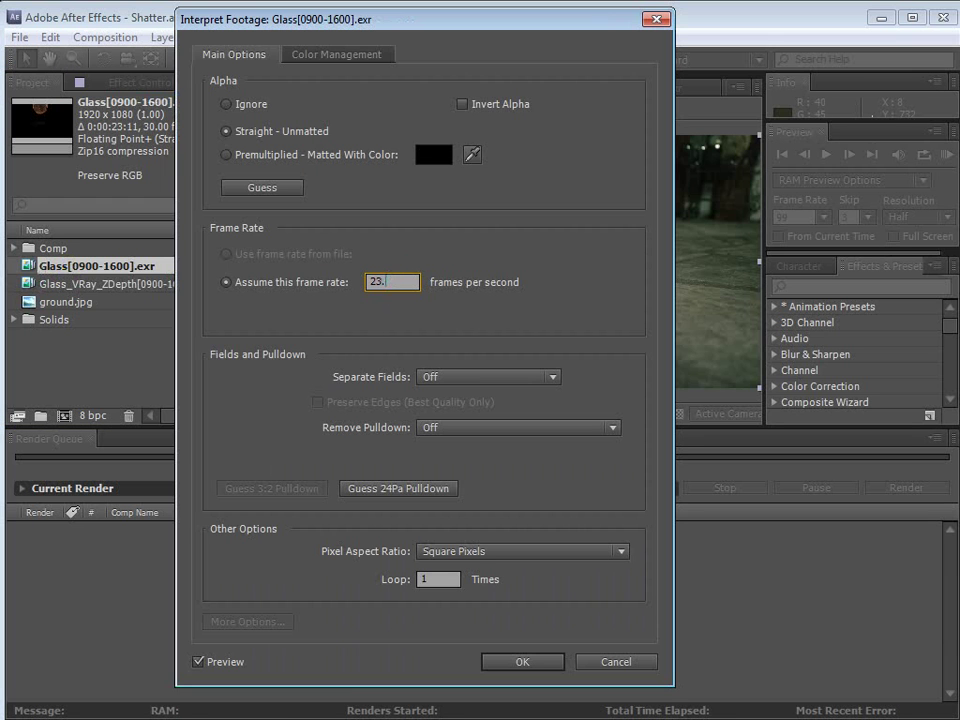
{"action": "type", "text": "23.97"}
{"action": "key", "text": "Return"}
{"action": "left_click", "coordinate": [135, 375]}
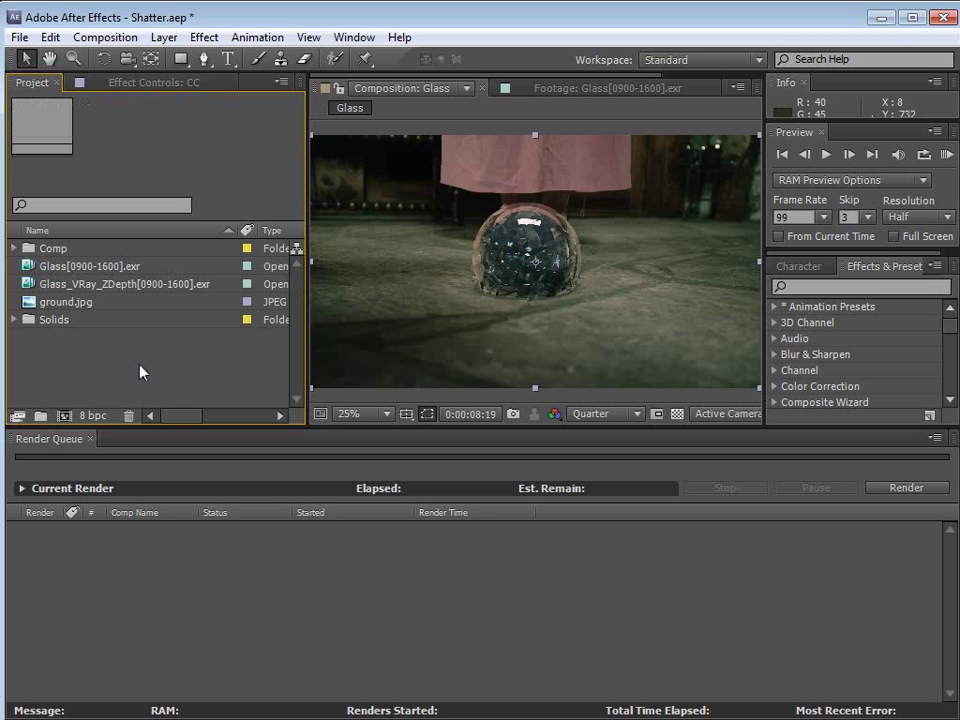
Create a new composition from the Glass[0900-1600].exr footage and move the current time to 0:00:08:06
{"action": "left_click_drag", "start_coordinate": [100, 266], "coordinate": [66, 416]}
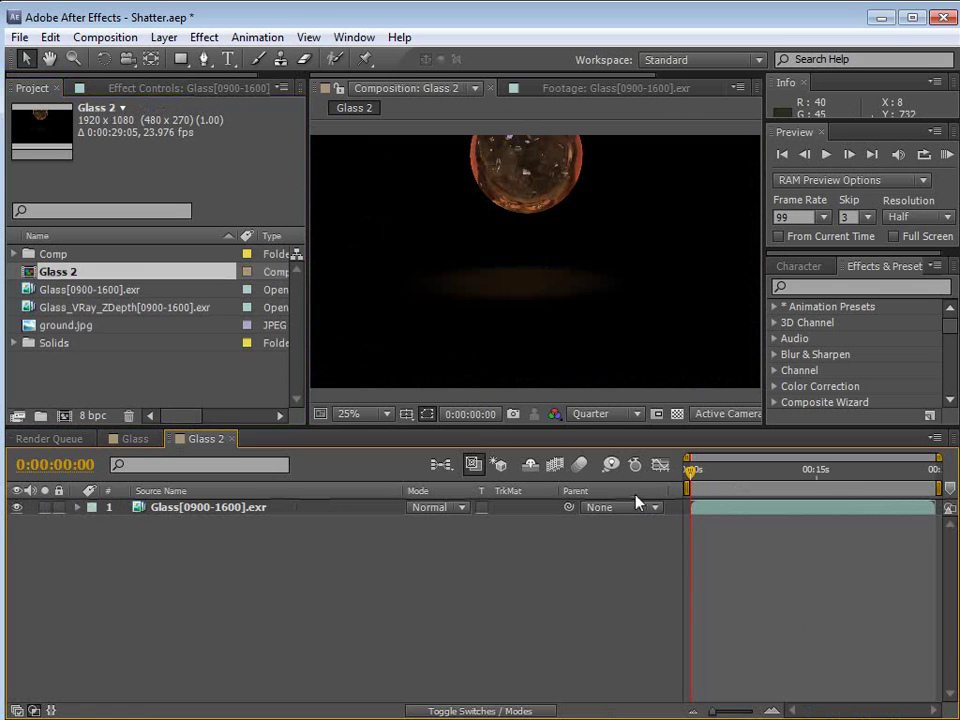
{"action": "left_click_drag", "start_coordinate": [405, 491], "coordinate": [320, 491]}
{"action": "left_click_drag", "start_coordinate": [748, 470], "coordinate": [711, 476]}
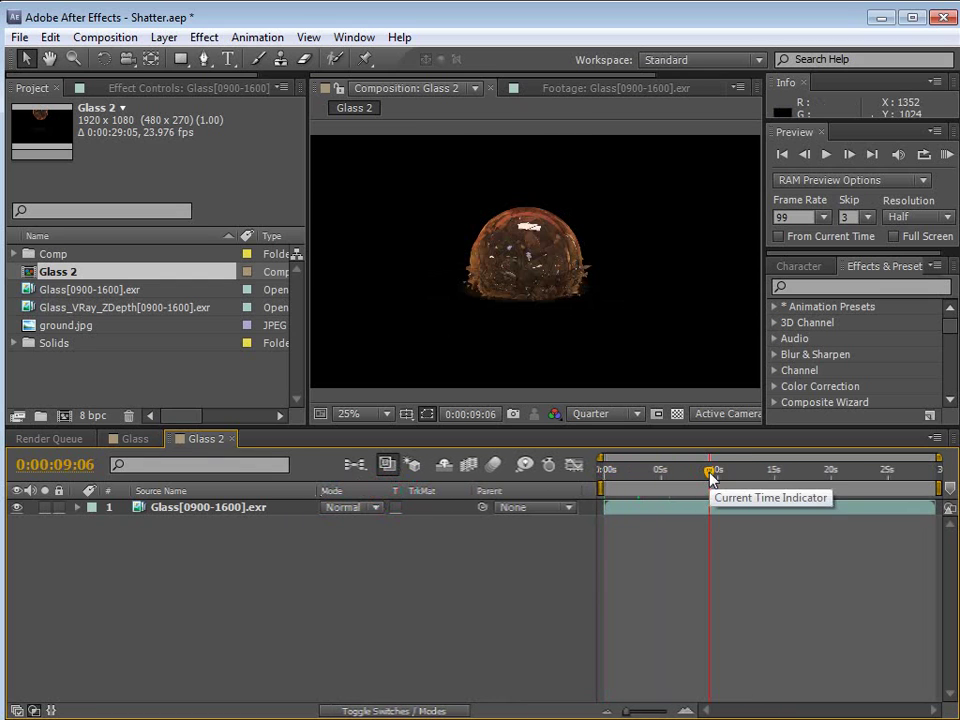
{"action": "left_click", "coordinate": [698, 479]}
{"action": "scroll", "coordinate": [575, 272], "scroll_direction": "up", "scroll_amount": 1}
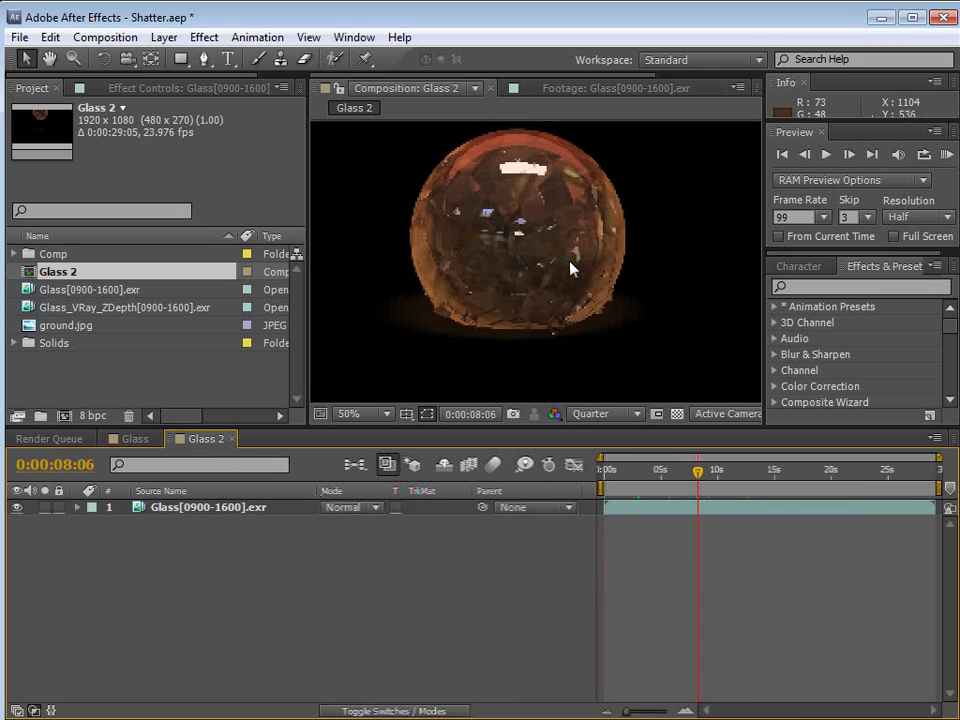
Scrub through the shatter, start the work area at 0:00:09:18 and move the current time to 0:00:11:11
{"action": "left_click_drag", "start_coordinate": [717, 472], "coordinate": [711, 476]}
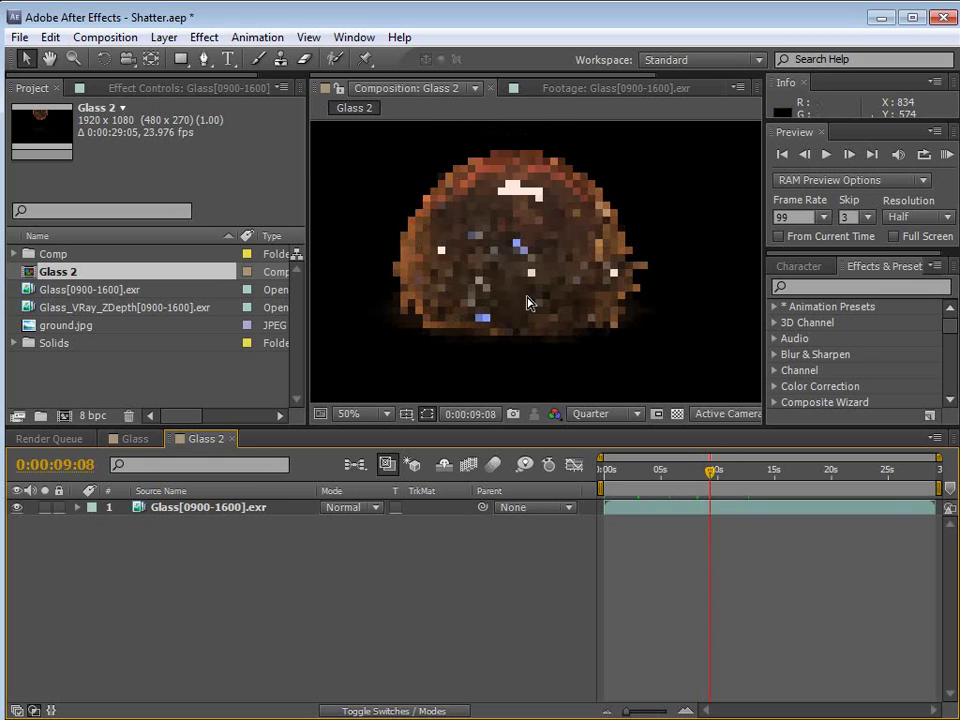
{"action": "left_click", "coordinate": [718, 477]}
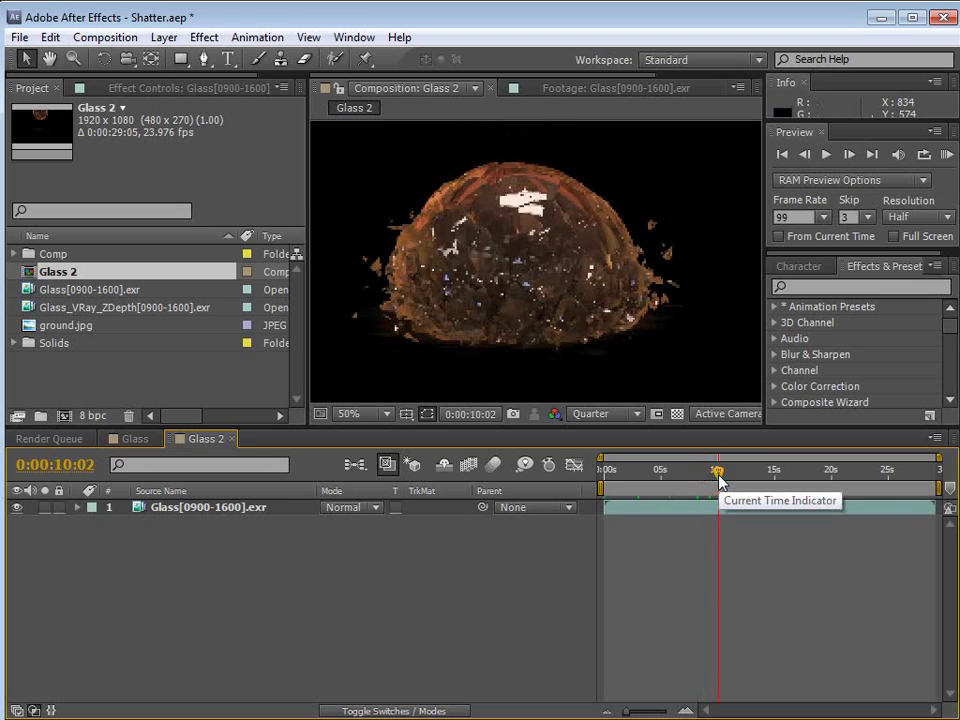
{"action": "left_click", "coordinate": [720, 474]}
{"action": "left_click", "coordinate": [736, 479]}
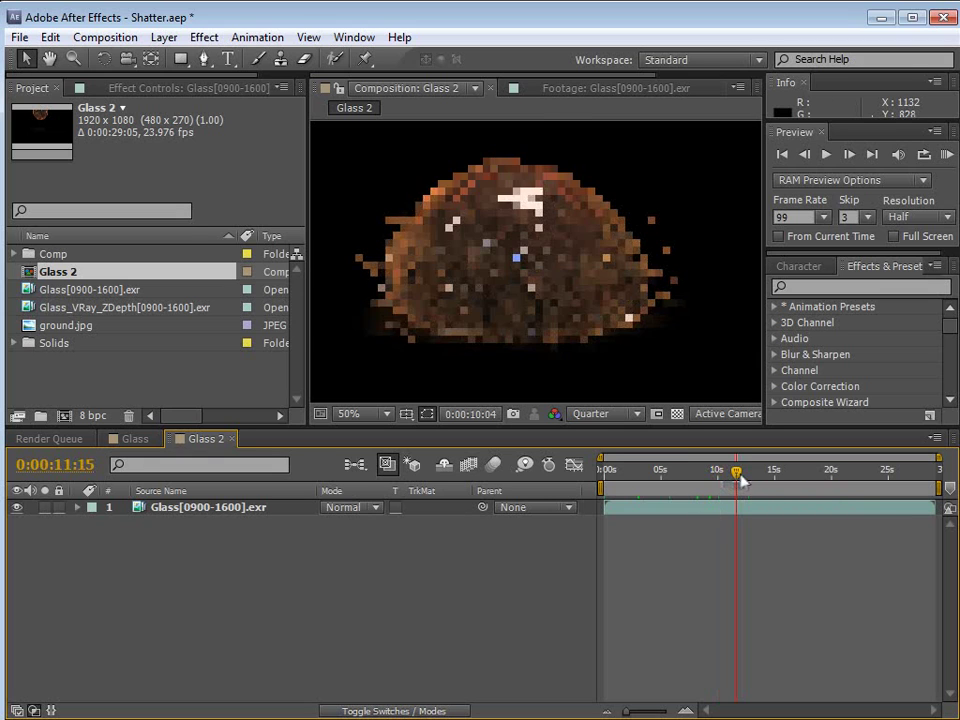
{"action": "left_click", "coordinate": [716, 475]}
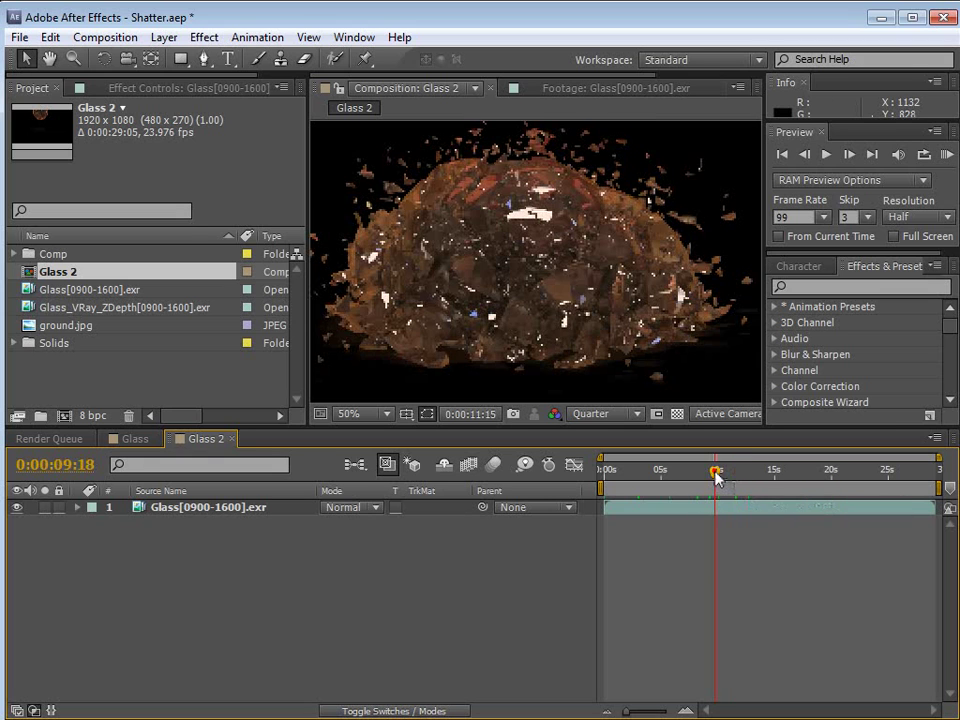
{"action": "key", "text": "b"}
{"action": "left_click", "coordinate": [735, 475]}
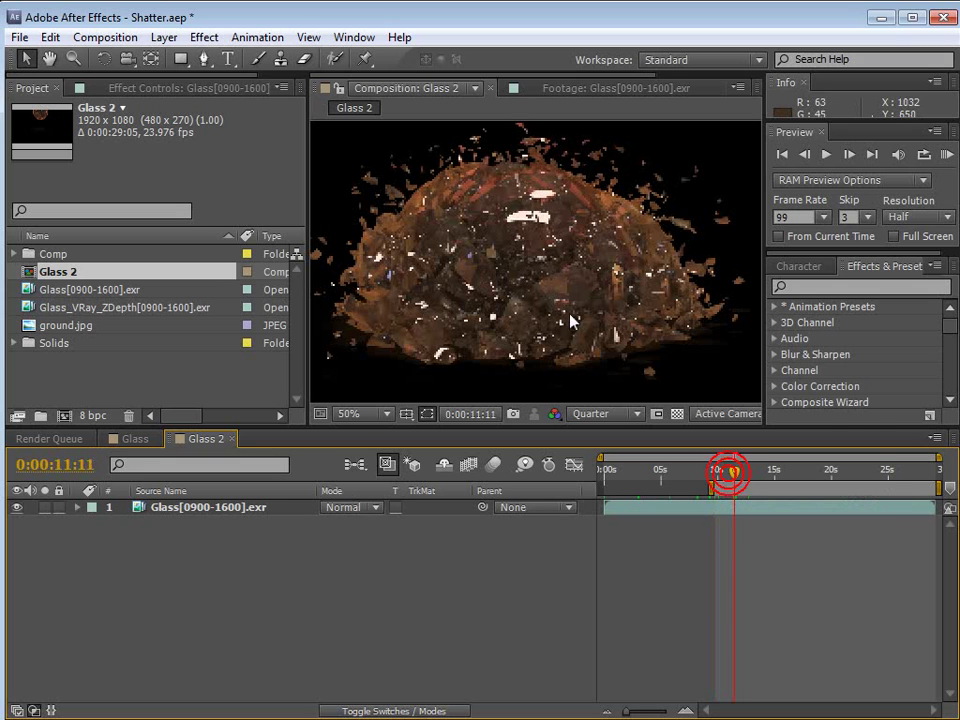
Add ground.jpg to the Glass 2 composition beneath the Glass[0900-1600].exr layer and scrub to 0:00:11:23
{"action": "scroll", "coordinate": [540, 310], "scroll_direction": "down", "scroll_amount": 2}
{"action": "left_click", "coordinate": [70, 326]}
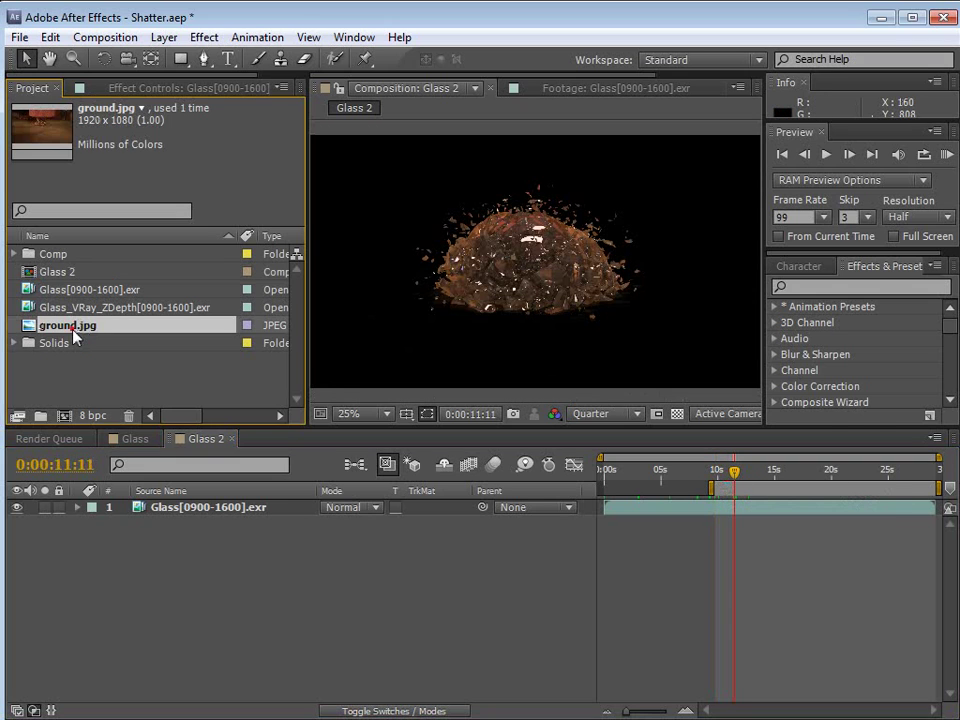
{"action": "left_click_drag", "start_coordinate": [66, 328], "coordinate": [60, 512]}
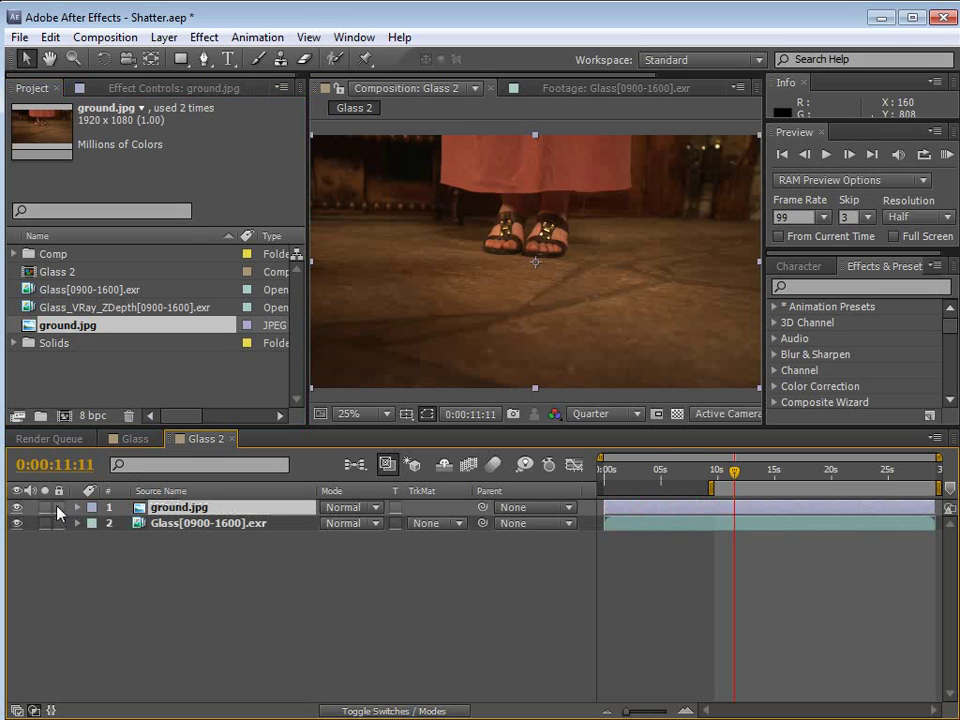
{"action": "left_click_drag", "start_coordinate": [165, 543], "coordinate": [170, 545]}
{"action": "left_click", "coordinate": [746, 474]}
{"action": "left_click_drag", "start_coordinate": [746, 480], "coordinate": [773, 482]}
{"action": "left_click", "coordinate": [741, 482]}
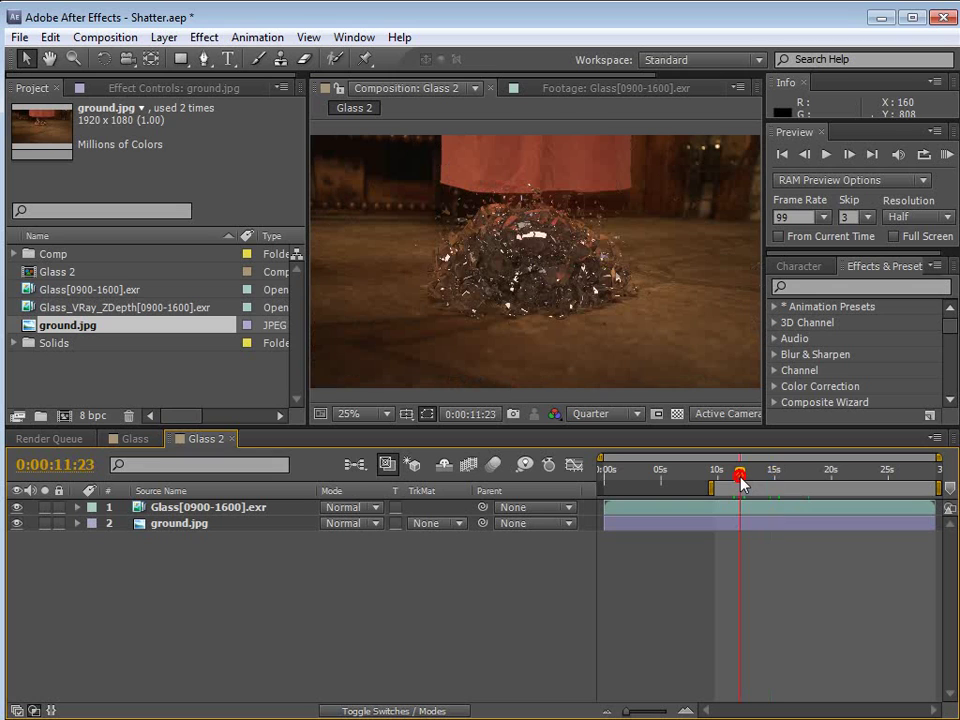
Add Glass_VRay_ZDepth[0900-1600].exr as the uppermost layer, move to 0:00:13:15 and set the project color depth to 32 bpc
{"action": "left_click", "coordinate": [76, 292]}
{"action": "left_click_drag", "start_coordinate": [107, 309], "coordinate": [176, 508]}
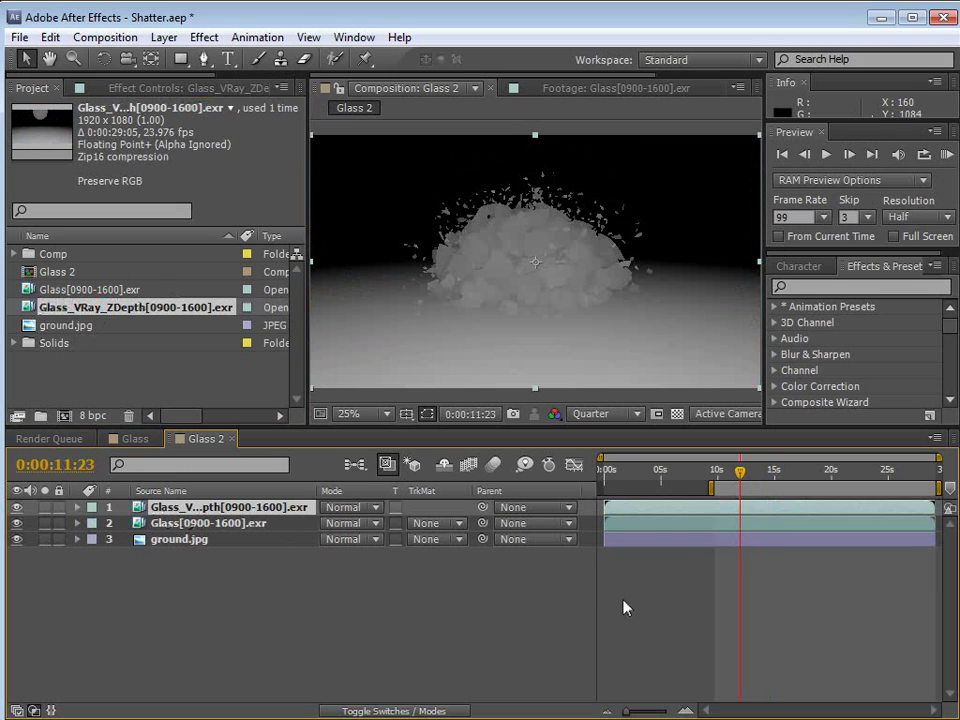
{"action": "left_click", "coordinate": [759, 482]}
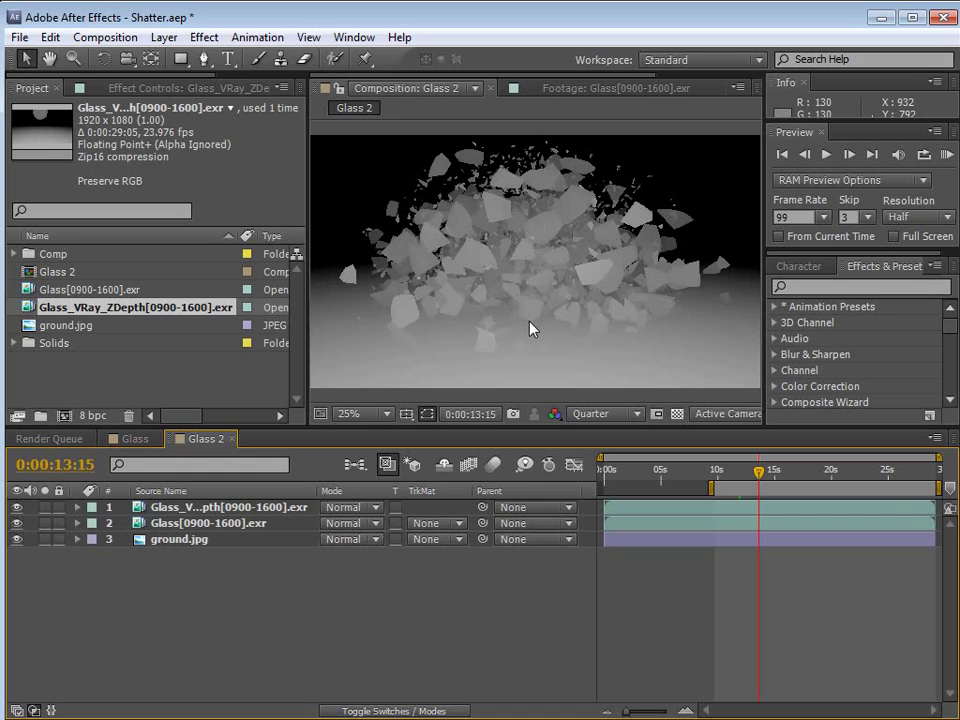
{"action": "left_click", "coordinate": [94, 416], "text": "alt"}
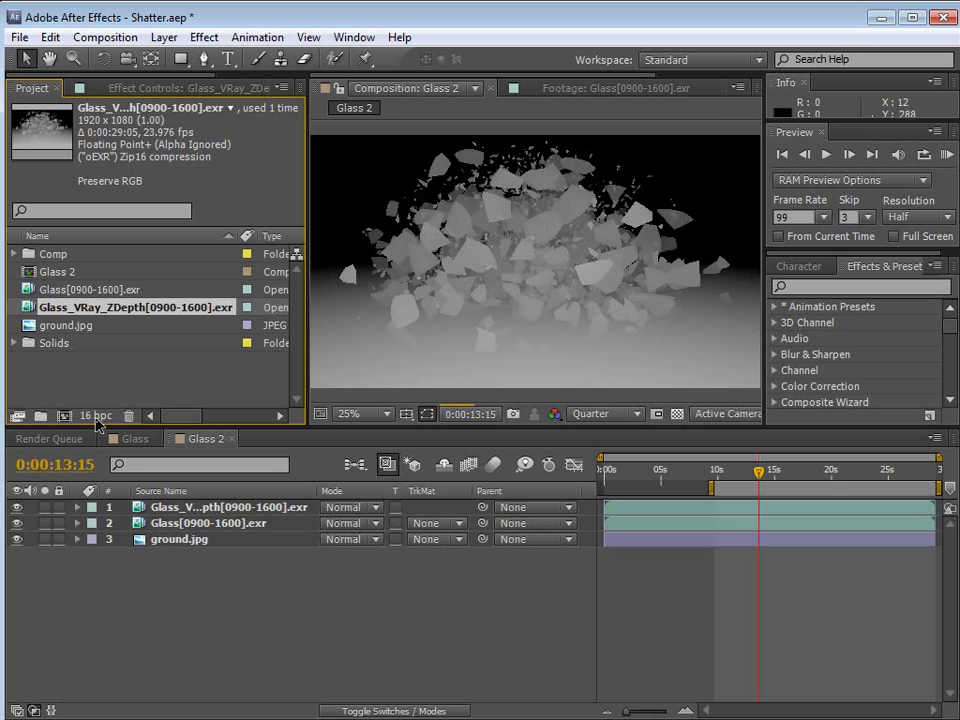
{"action": "left_click", "coordinate": [93, 416], "text": "alt"}
Try an Exposure effect on the Glass_VRay_ZDepth layer with exposure -0.24 and gamma correction 0.98
{"action": "left_click", "coordinate": [189, 507]}
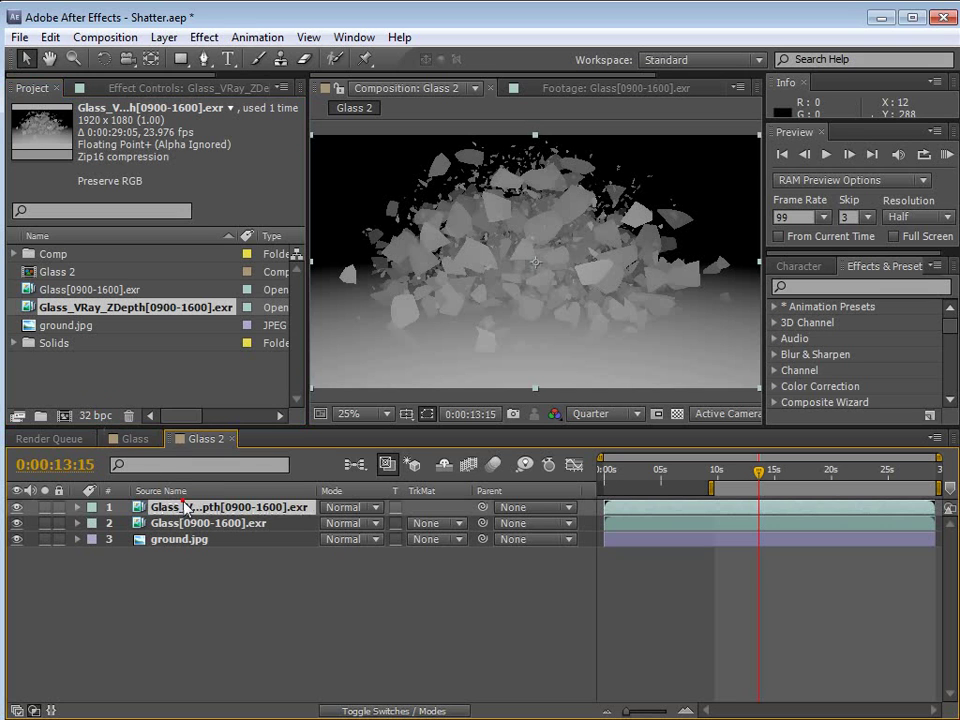
{"action": "left_click", "coordinate": [204, 37]}
{"action": "left_click", "coordinate": [289, 211]}
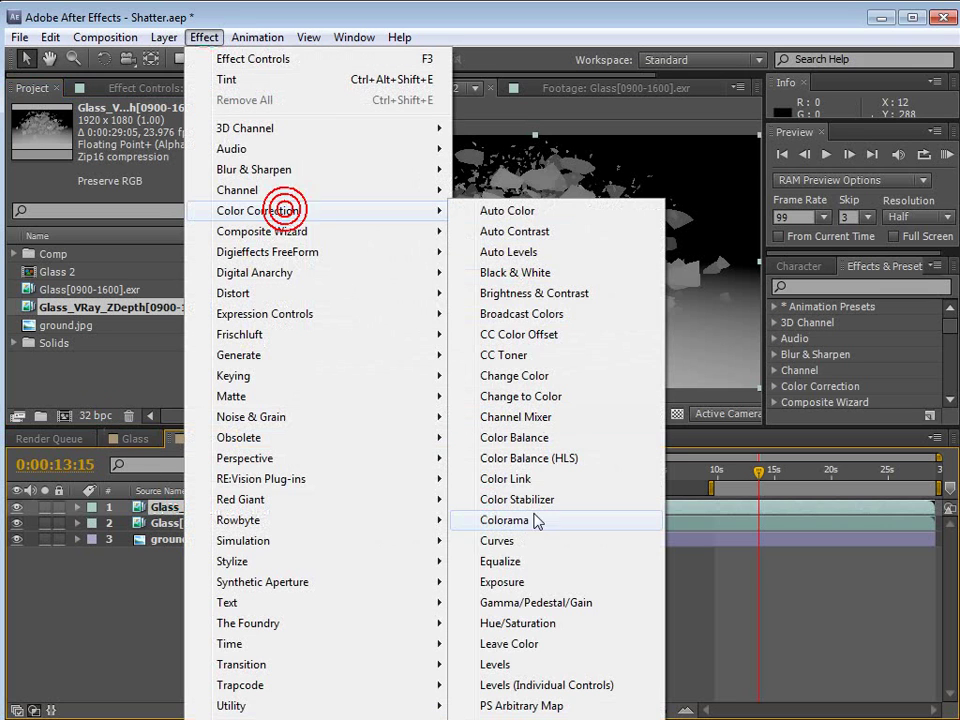
{"action": "left_click", "coordinate": [525, 581]}
{"action": "left_click_drag", "start_coordinate": [180, 171], "coordinate": [186, 203]}
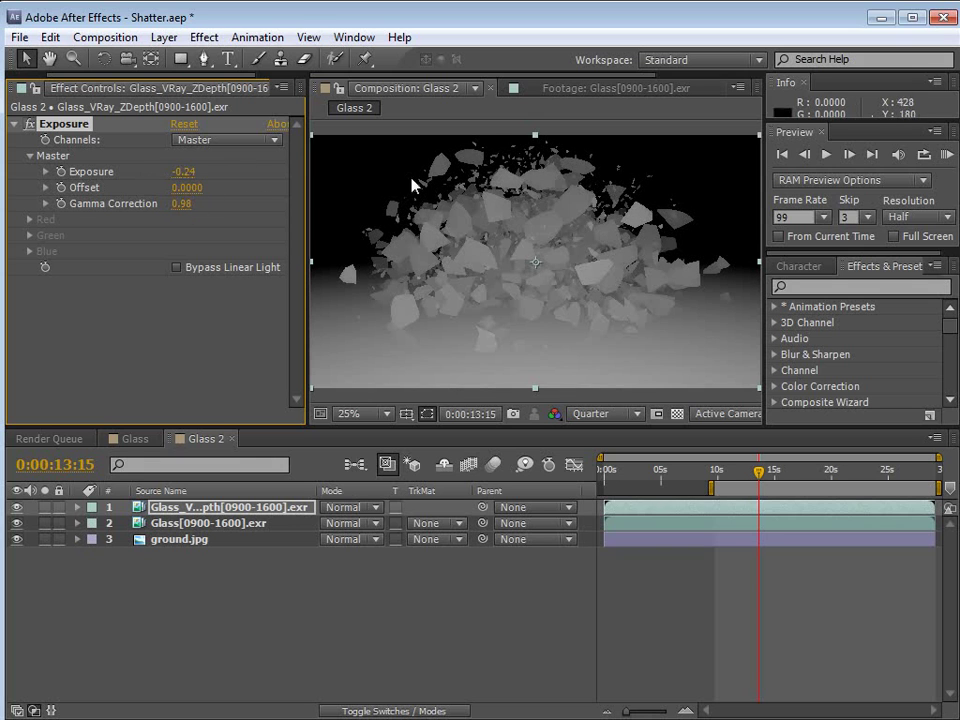
{"action": "scroll", "coordinate": [548, 245], "scroll_direction": "up", "scroll_amount": 2}
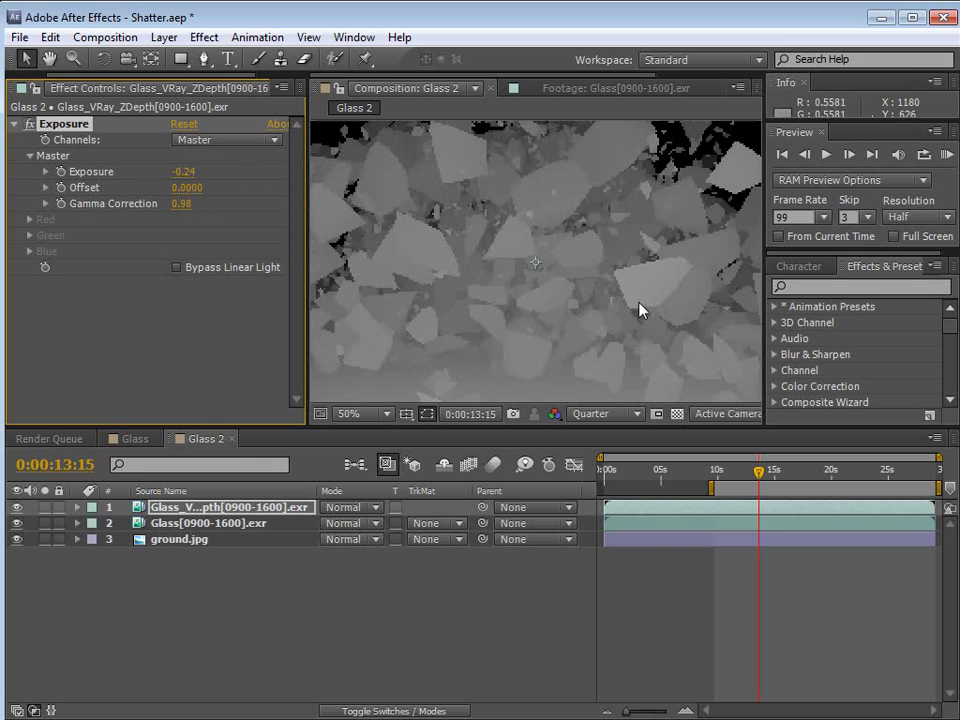
{"action": "key", "text": "Delete"}
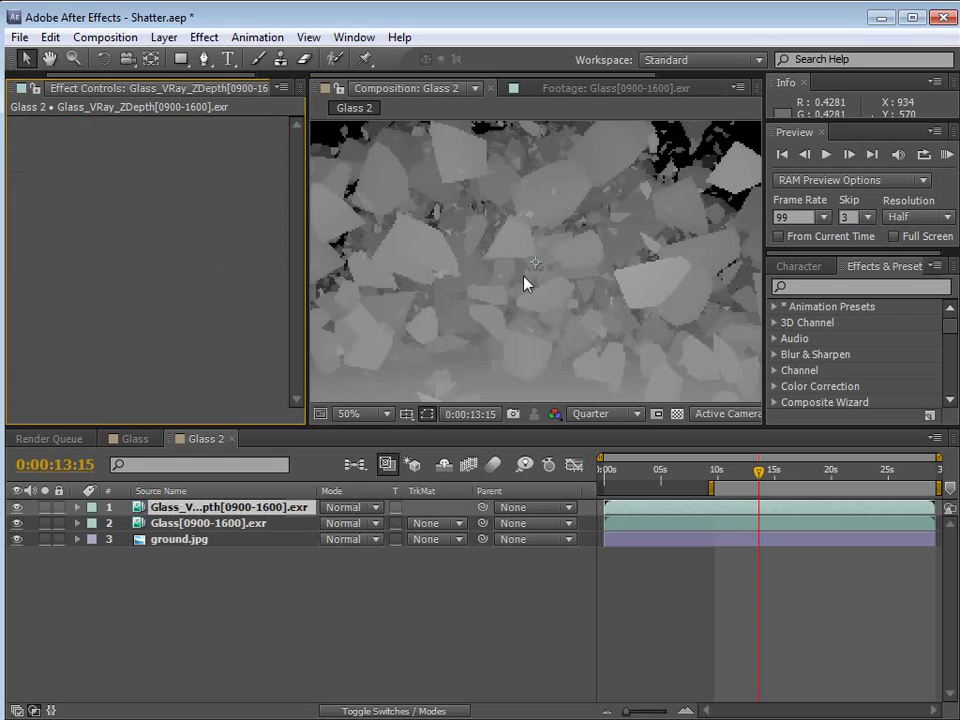
Hide the Glass_VRay_ZDepth layer and add an adjustment layer named DOF above all the other layers
{"action": "scroll", "coordinate": [525, 283], "scroll_direction": "down", "scroll_amount": 2}
{"action": "left_click", "coordinate": [16, 507]}
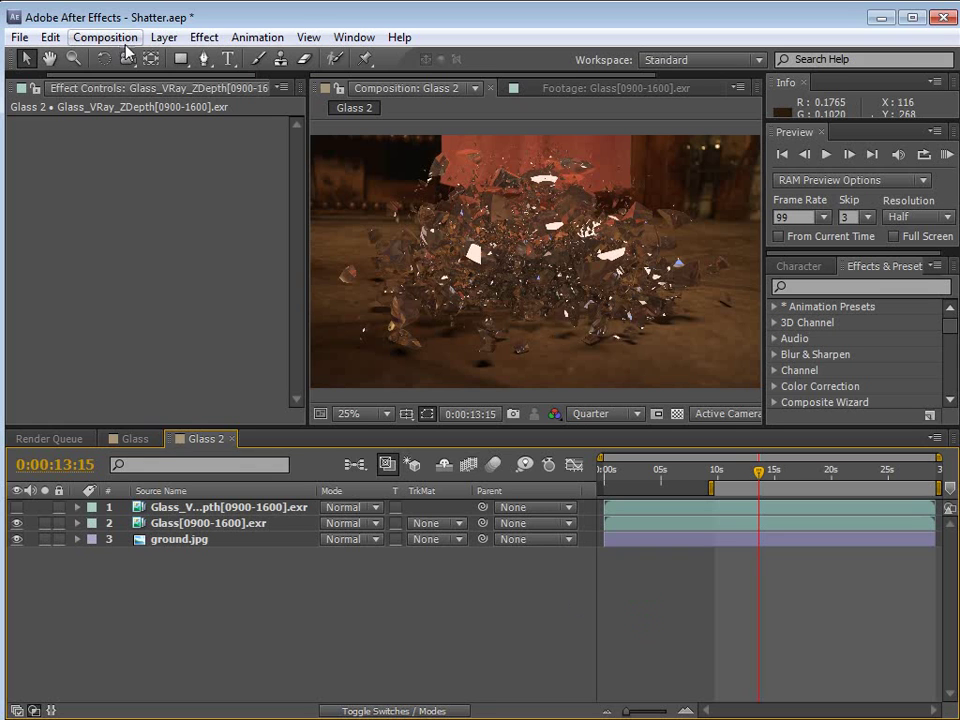
{"action": "left_click", "coordinate": [164, 37]}
{"action": "mouse_move", "coordinate": [220, 59]}
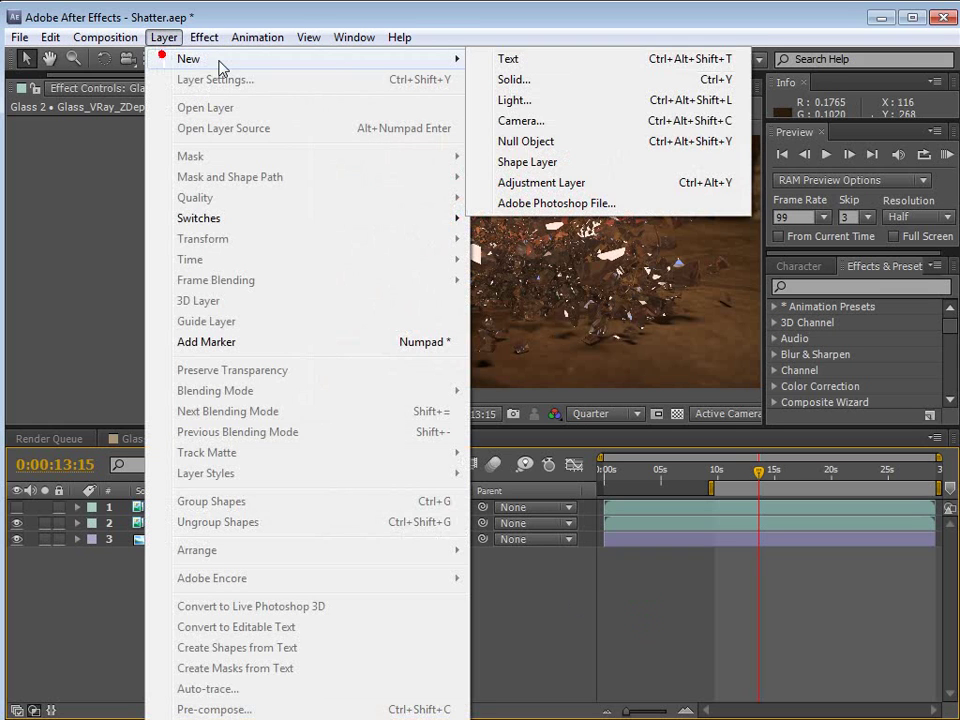
{"action": "left_click", "coordinate": [527, 183]}
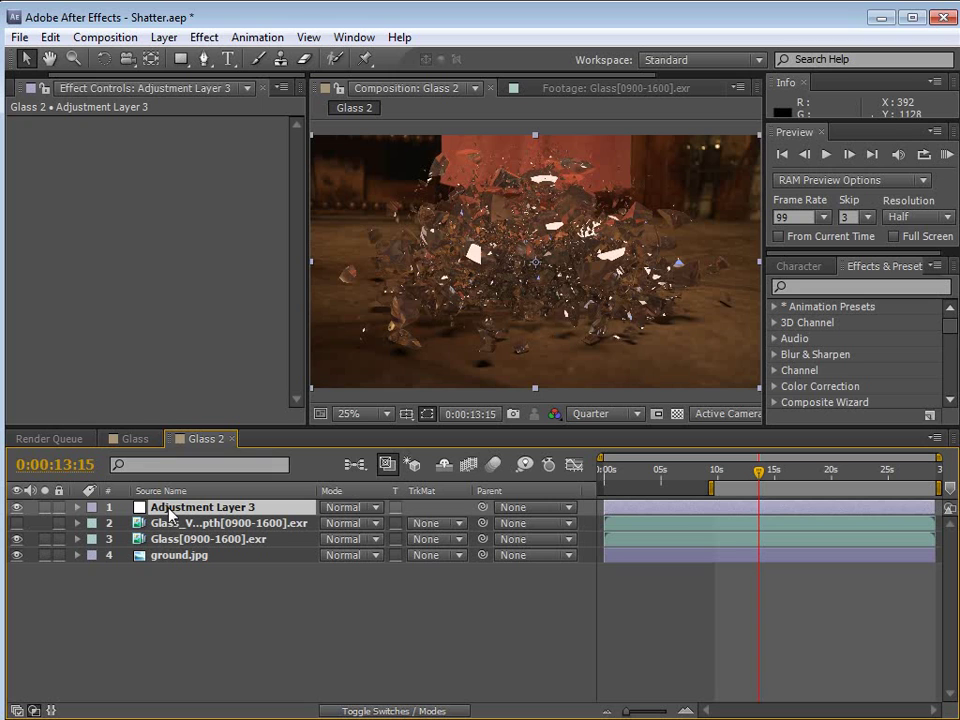
{"action": "key", "text": "Return"}
{"action": "type", "text": "D"}
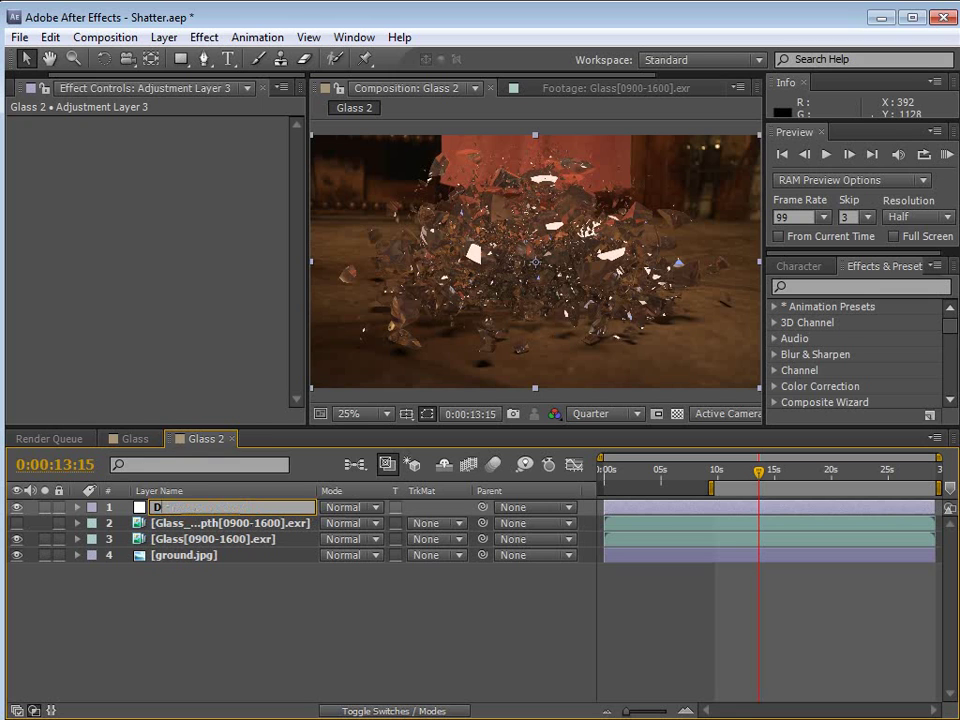
{"action": "type", "text": "OF"}
{"action": "key", "text": "Return"}
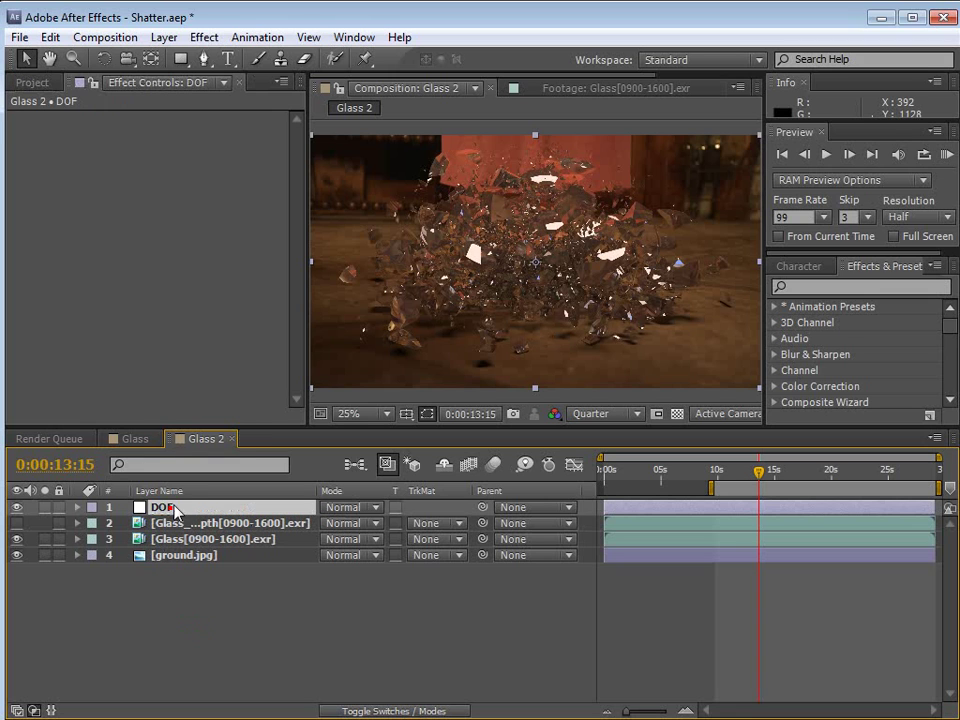
Apply the Frischluft FL Depth Of Field effect to the DOF layer with Glass_VRay_ZDepth[0900-1600].exr as its depth layer
{"action": "left_click", "coordinate": [219, 42]}
{"action": "mouse_move", "coordinate": [270, 336]}
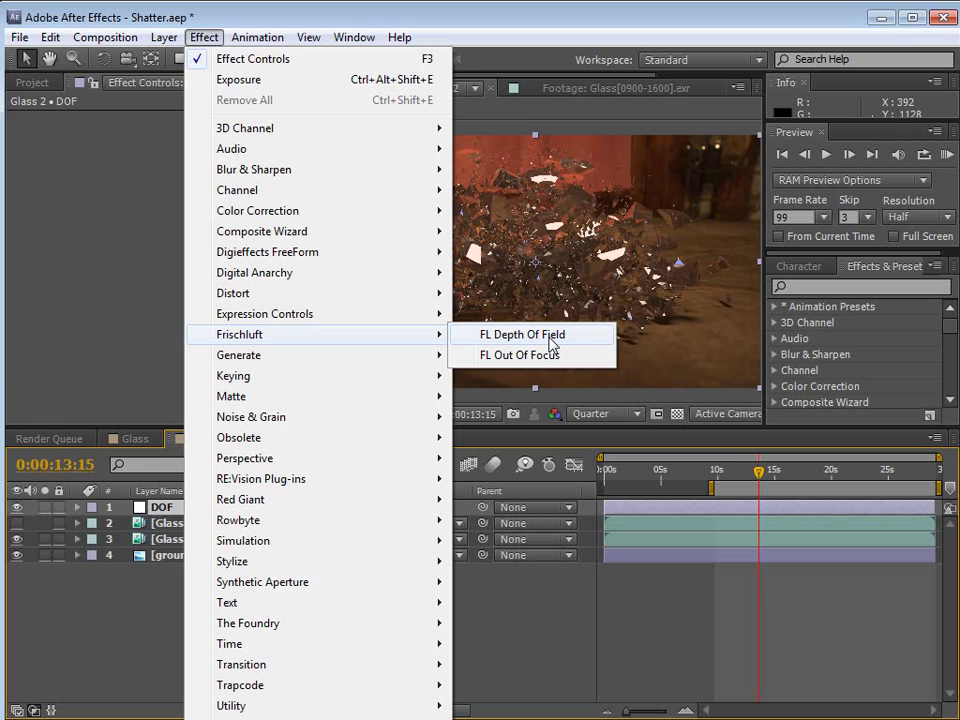
{"action": "mouse_move", "coordinate": [313, 358]}
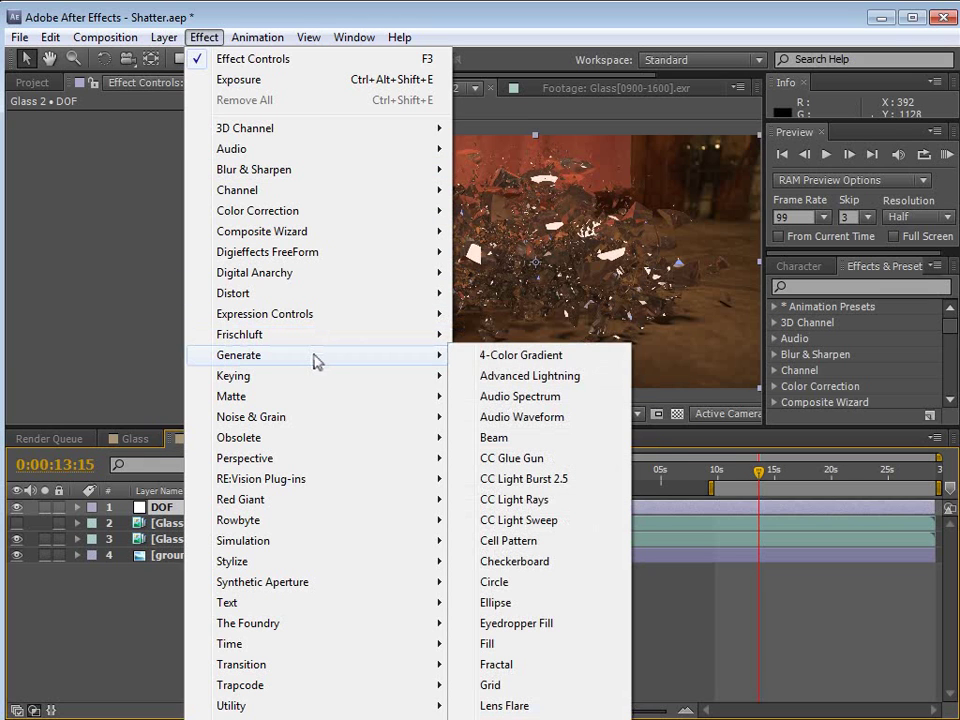
{"action": "mouse_move", "coordinate": [343, 338]}
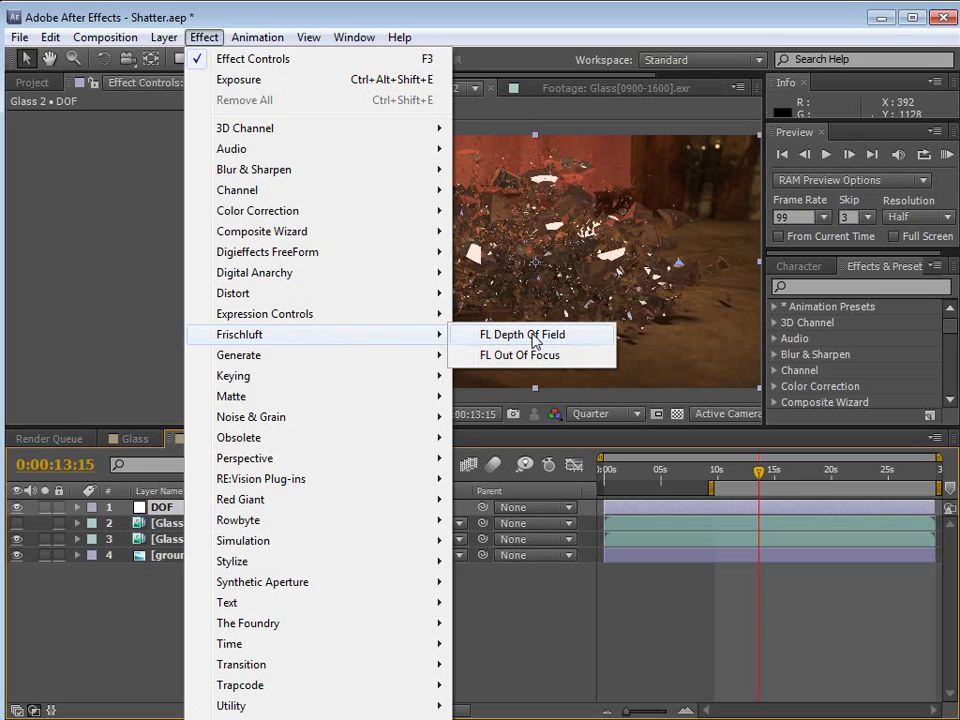
{"action": "left_click", "coordinate": [480, 336]}
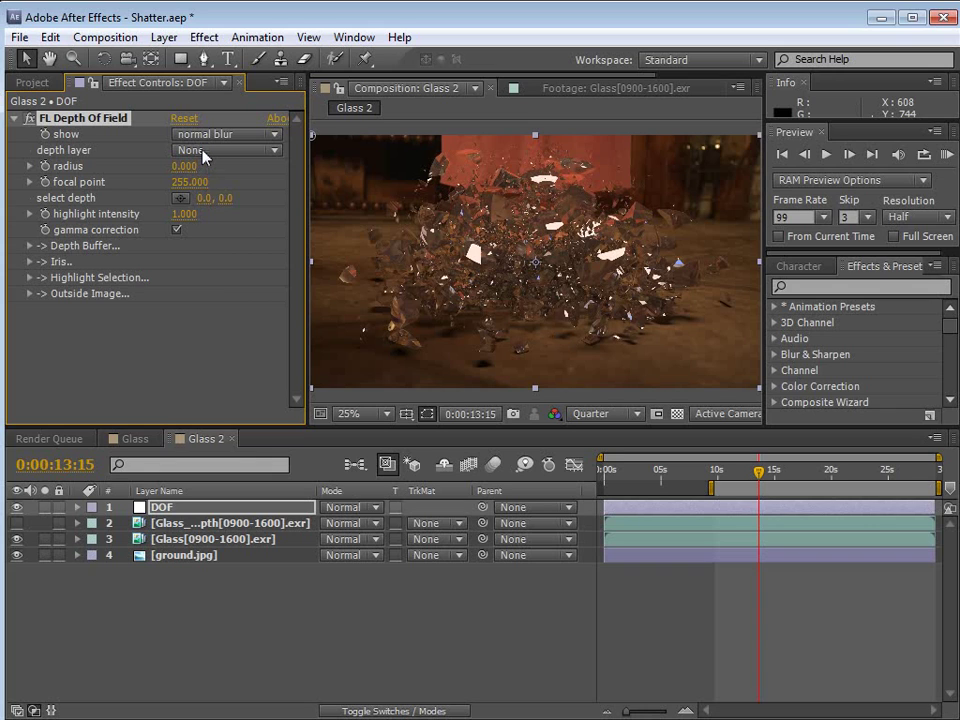
{"action": "left_click", "coordinate": [205, 152]}
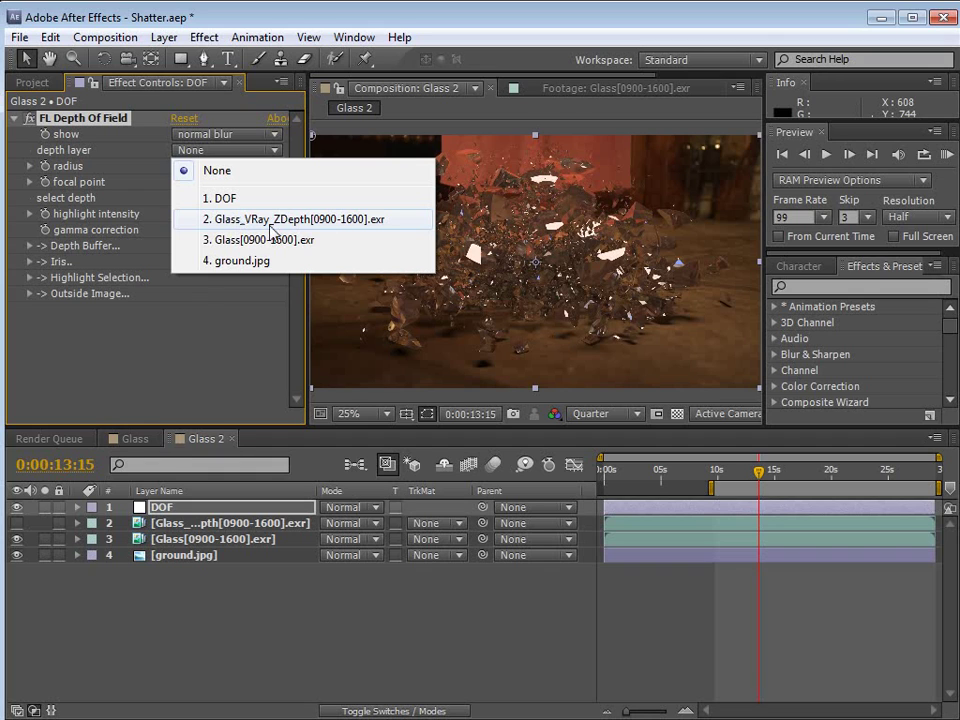
{"action": "left_click", "coordinate": [299, 222]}
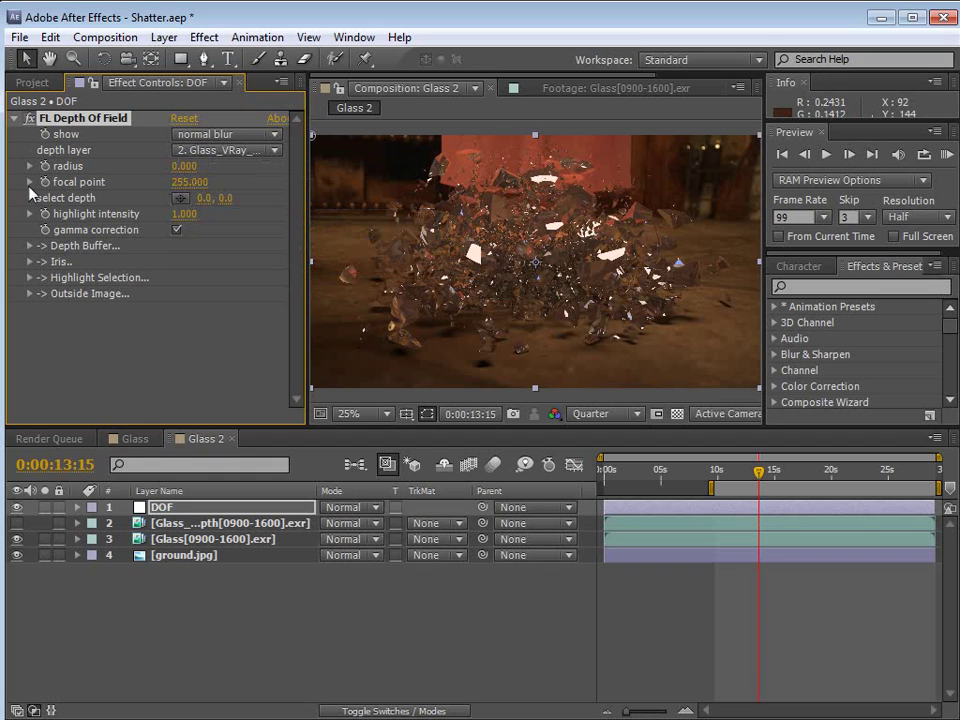
Set the depth of field radius to 100 and pick the select depth point at 1004, 524 among the central shards
{"action": "left_click", "coordinate": [184, 166]}
{"action": "type", "text": "100"}
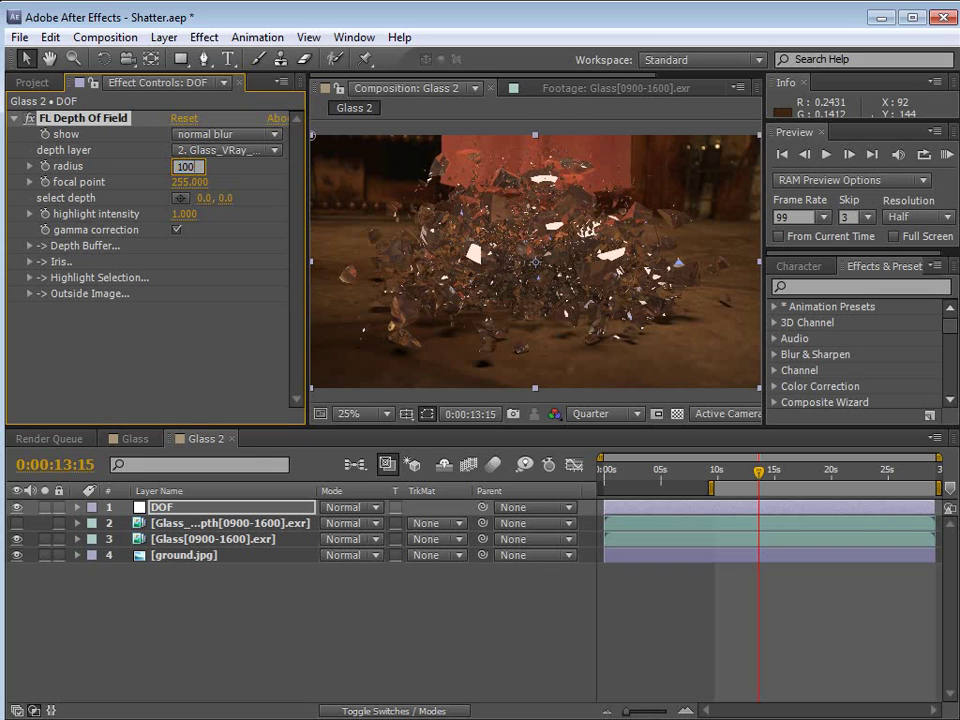
{"action": "key", "text": "Return"}
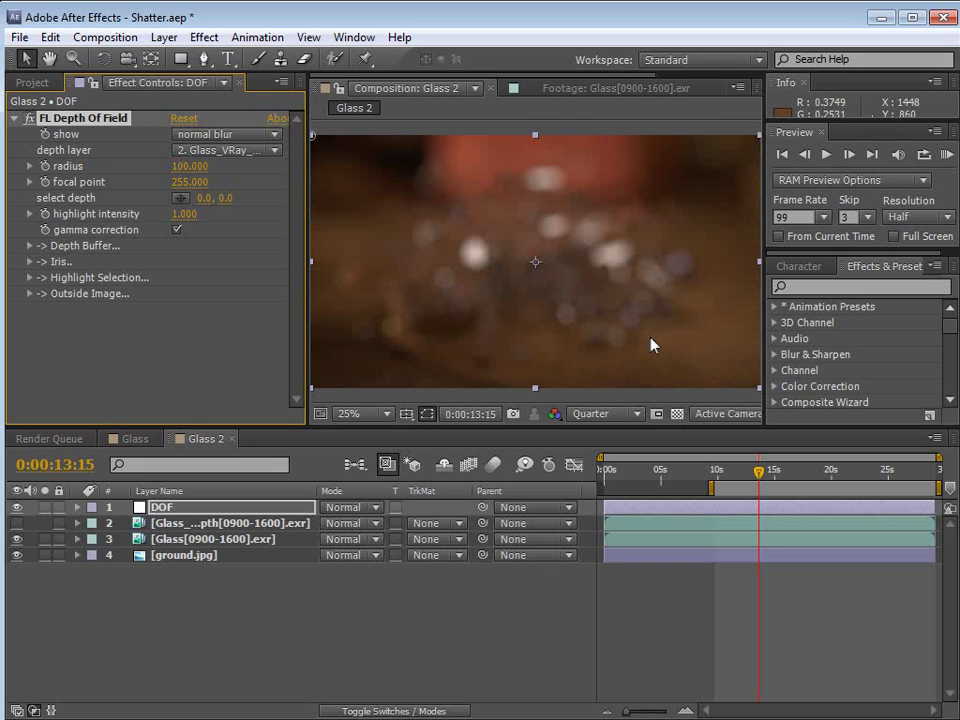
{"action": "left_click", "coordinate": [180, 198]}
{"action": "left_click", "coordinate": [540, 260]}
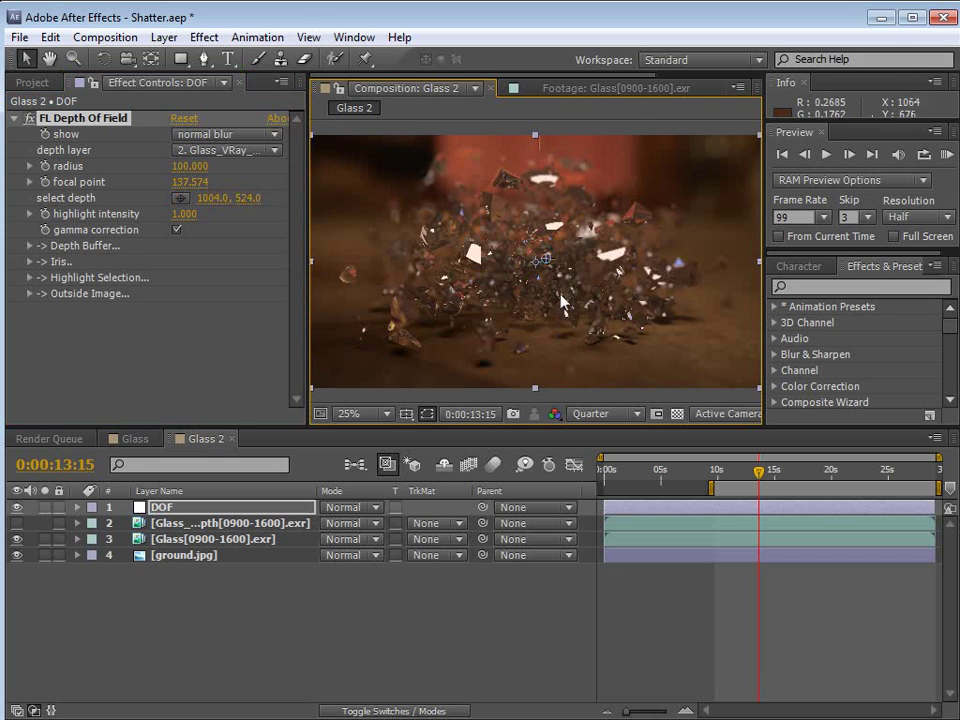
Move the current time to 0:00:17:06 and refocus with the select depth point at 932, 572 and a focal point of 244.636
{"action": "left_click", "coordinate": [782, 474]}
{"action": "left_click", "coordinate": [801, 471]}
{"action": "left_click", "coordinate": [600, 264]}
{"action": "mouse_move", "coordinate": [546, 272]}
{"action": "left_mouse_down"}
{"action": "mouse_move", "coordinate": [499, 268]}
{"action": "mouse_move", "coordinate": [432, 320]}
{"action": "mouse_move", "coordinate": [606, 300]}
{"action": "mouse_move", "coordinate": [429, 317]}
{"action": "mouse_move", "coordinate": [531, 268]}
{"action": "left_mouse_up"}
{"action": "left_click_drag", "start_coordinate": [186, 182], "coordinate": [307, 186]}
{"action": "key", "text": "Page_Up"}
{"action": "key", "text": "Page_Up"}
{"action": "key", "text": "Page_Up"}
{"action": "key", "text": "Page_Up"}
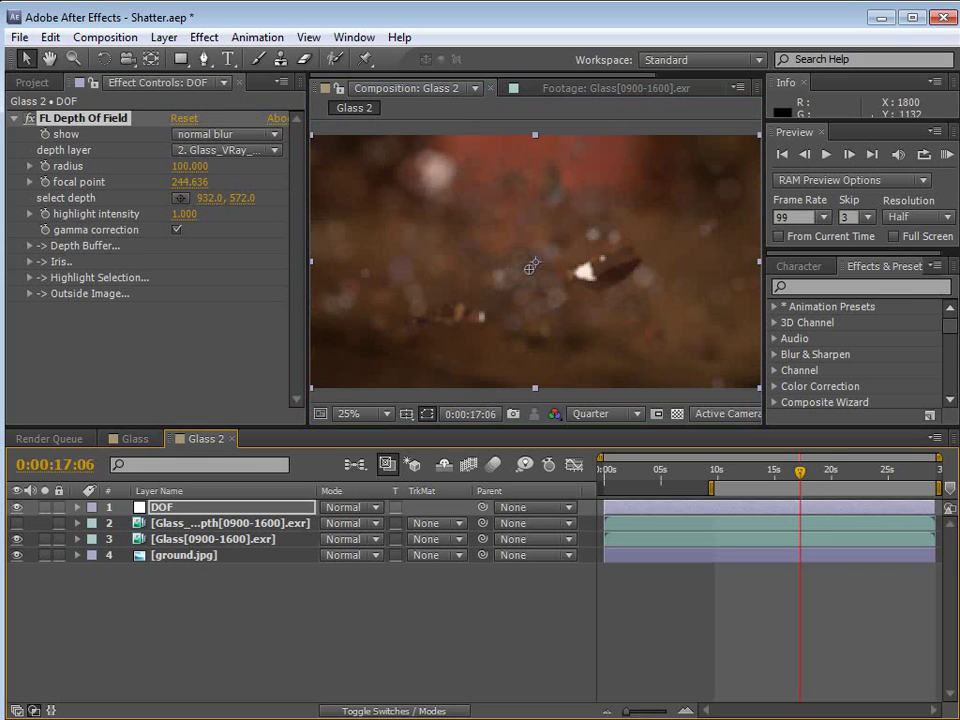
Switch to the Demon Cam video player and examine the depth of field on the flying glass shards around 00:03:30
{"action": "key", "text": "alt+Tab"}
{"action": "left_click_drag", "start_coordinate": [698, 470], "coordinate": [707, 474]}
{"action": "left_click", "coordinate": [604, 508]}
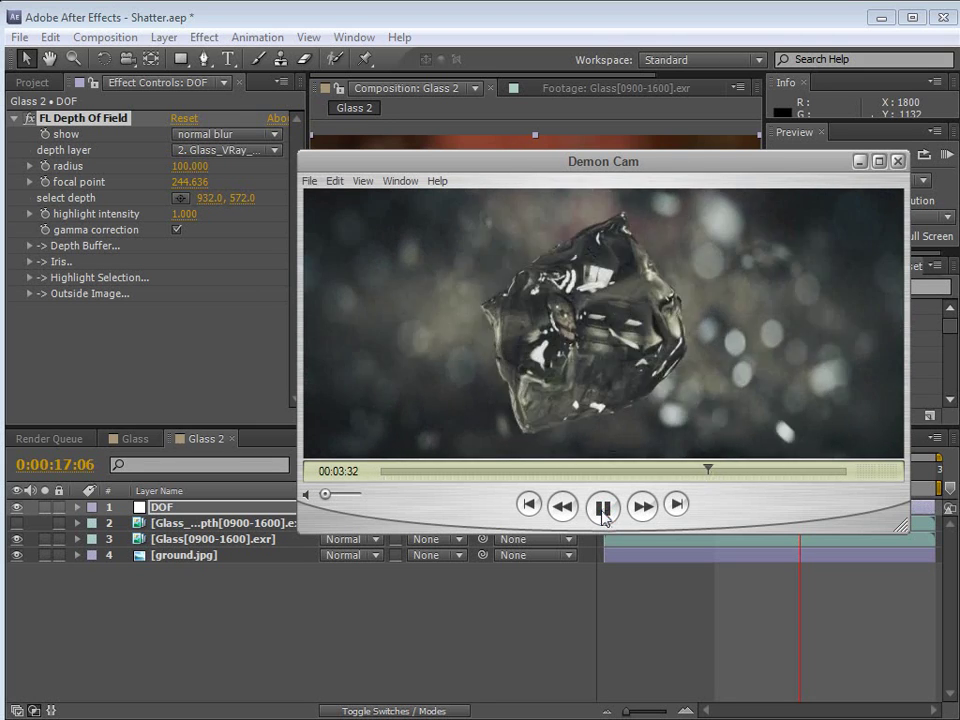
{"action": "left_click", "coordinate": [711, 473]}
{"action": "mouse_move", "coordinate": [711, 475]}
{"action": "left_mouse_down"}
{"action": "mouse_move", "coordinate": [694, 474]}
{"action": "mouse_move", "coordinate": [706, 474]}
{"action": "left_mouse_up"}
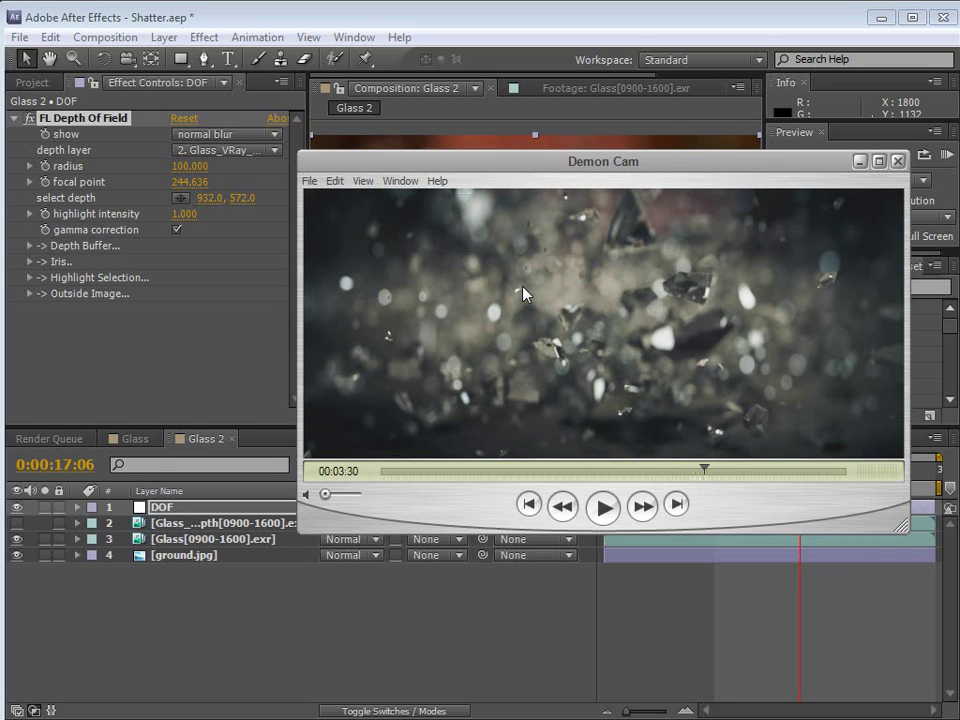
Return to After Effects, move to 0:00:12:19, and set the depth of field radius to 162.1 with the select depth point at 808, 648
{"action": "left_click", "coordinate": [491, 16]}
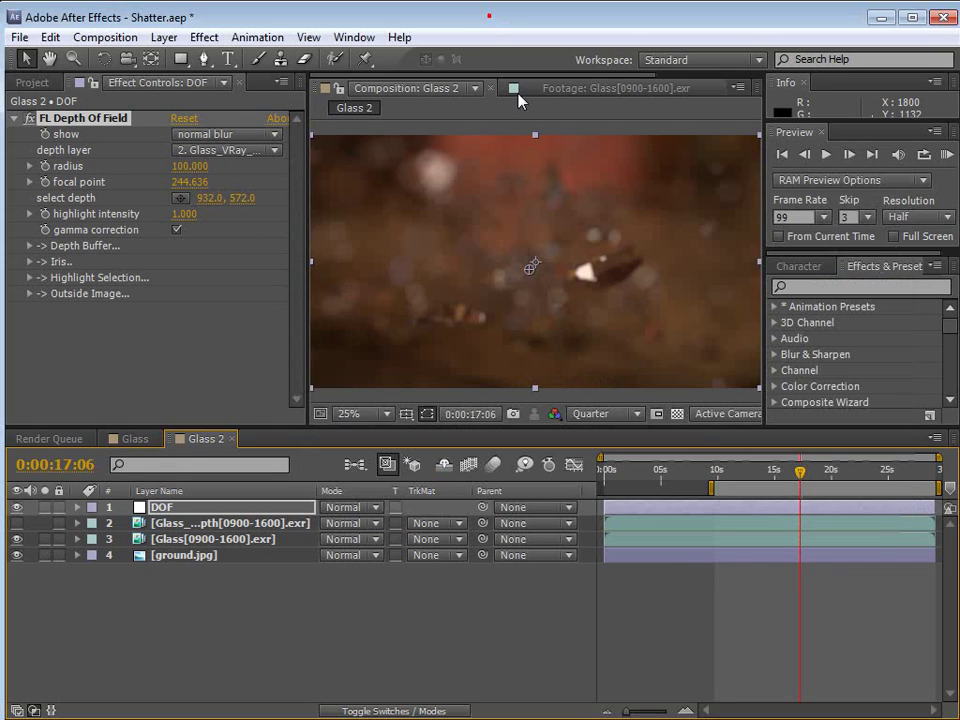
{"action": "left_click_drag", "start_coordinate": [797, 473], "coordinate": [789, 470]}
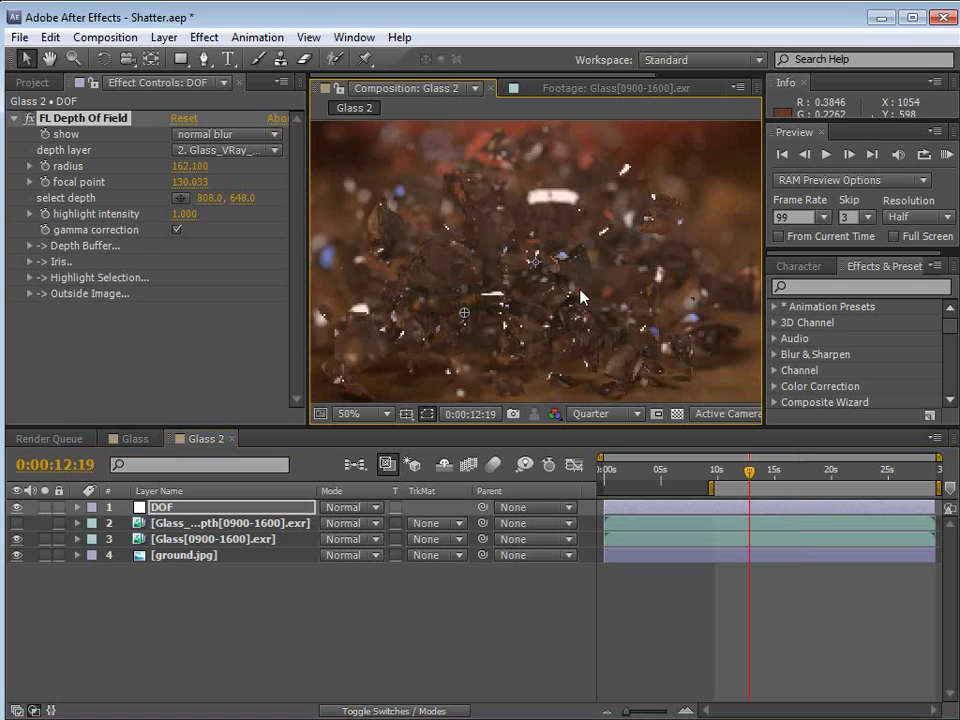
{"action": "scroll", "coordinate": [583, 296], "scroll_direction": "down", "scroll_amount": 2}
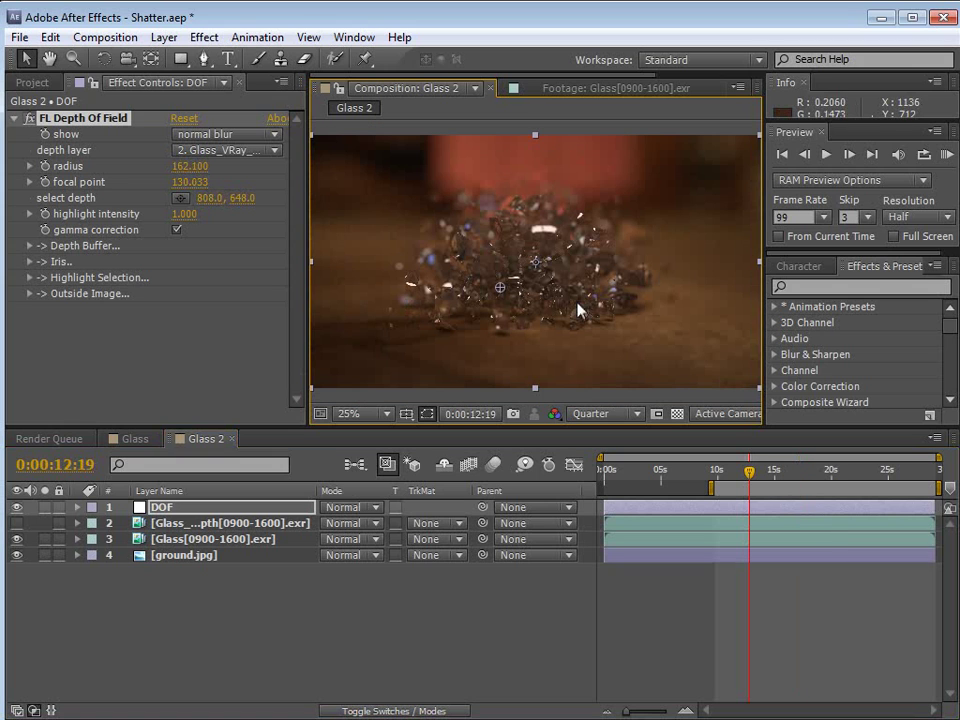
Hide the DOF layer and add a new adjustment layer named CC at the top of the Glass 2 composition
{"action": "left_click", "coordinate": [158, 615]}
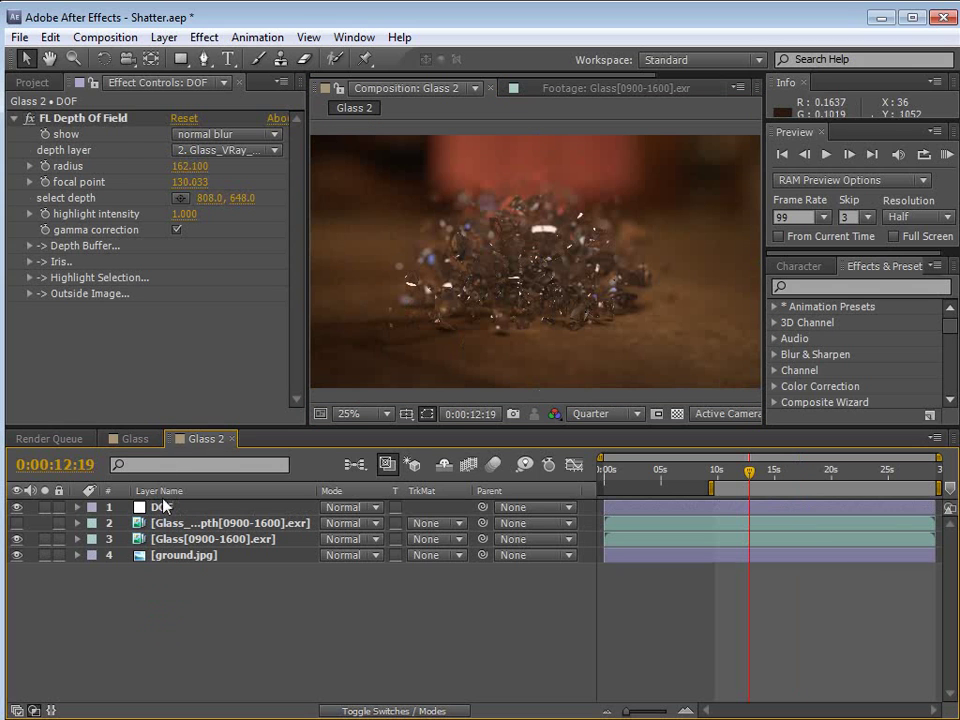
{"action": "left_click", "coordinate": [15, 507]}
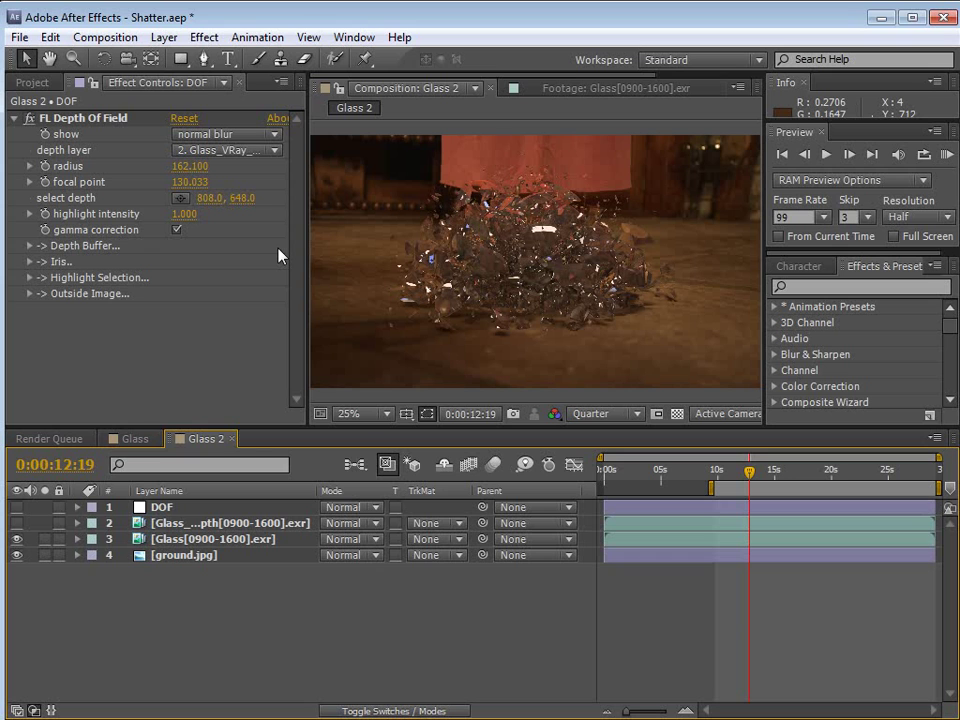
{"action": "left_click", "coordinate": [163, 37]}
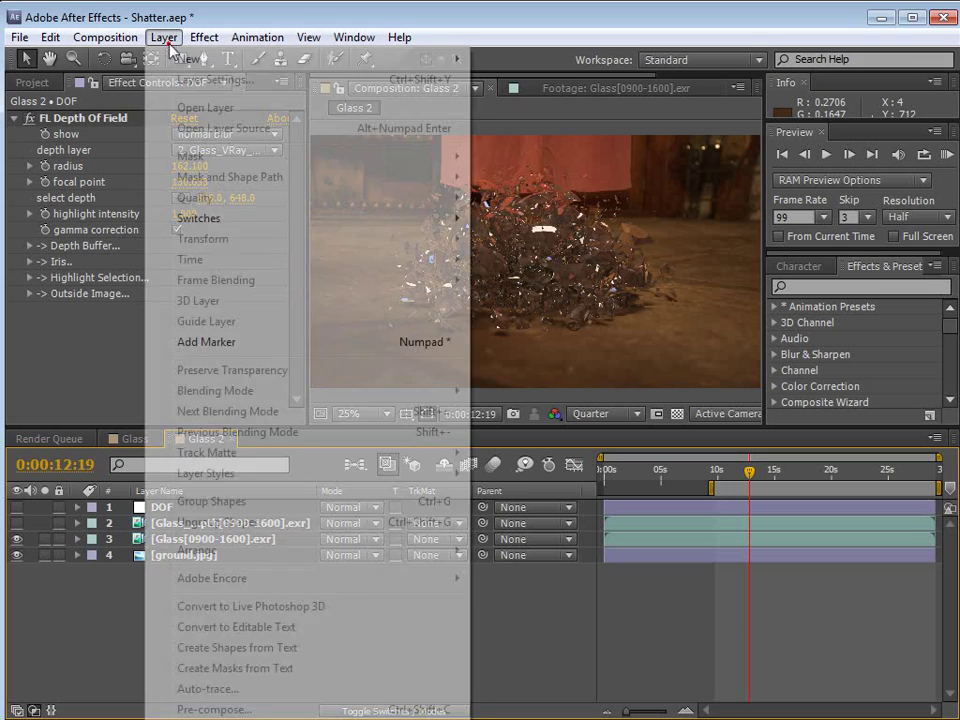
{"action": "mouse_move", "coordinate": [187, 60]}
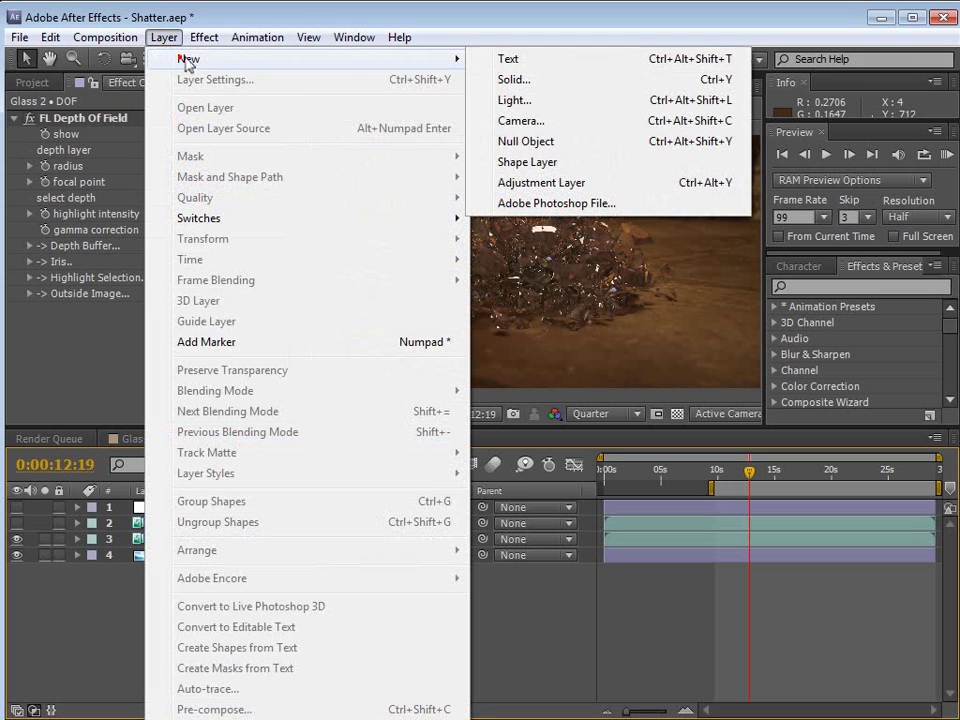
{"action": "left_click", "coordinate": [558, 183]}
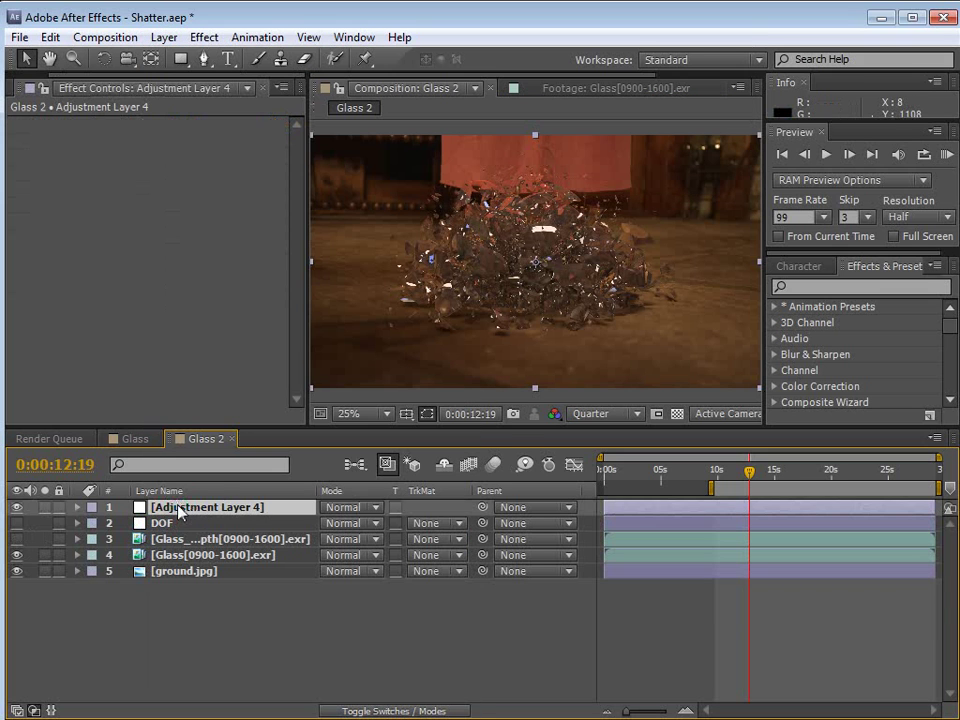
{"action": "key", "text": "Return"}
{"action": "type", "text": "CC"}
{"action": "key", "text": "Return"}
Apply Tint and Curves effects to the CC layer, with the amount to tint set to 31%
{"action": "left_click", "coordinate": [204, 37]}
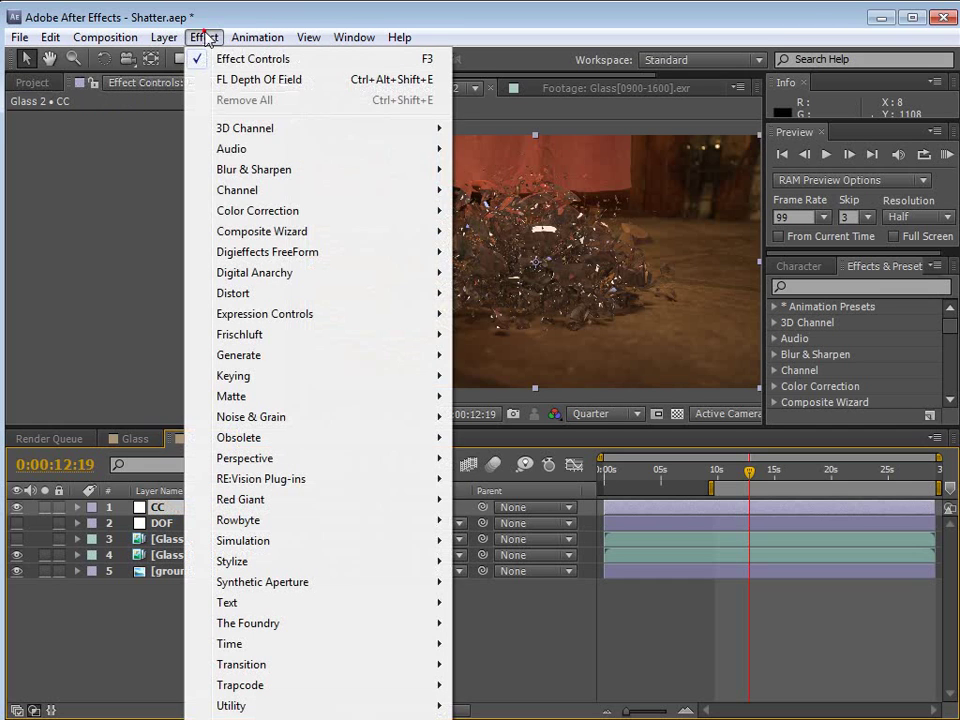
{"action": "mouse_move", "coordinate": [300, 210]}
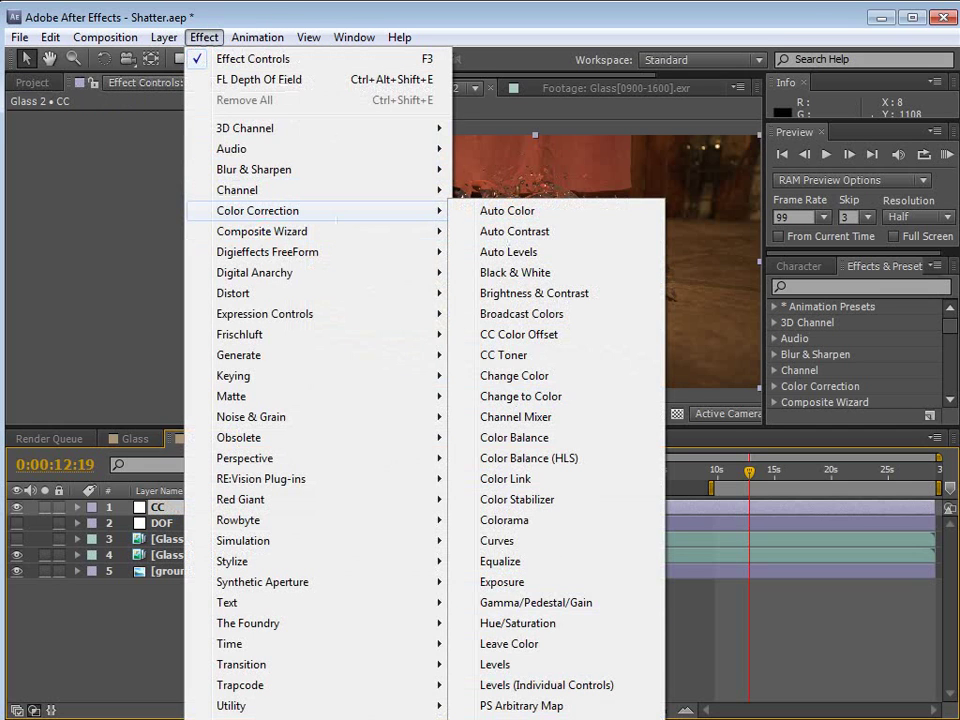
{"action": "left_click", "coordinate": [495, 719]}
{"action": "left_click", "coordinate": [205, 37]}
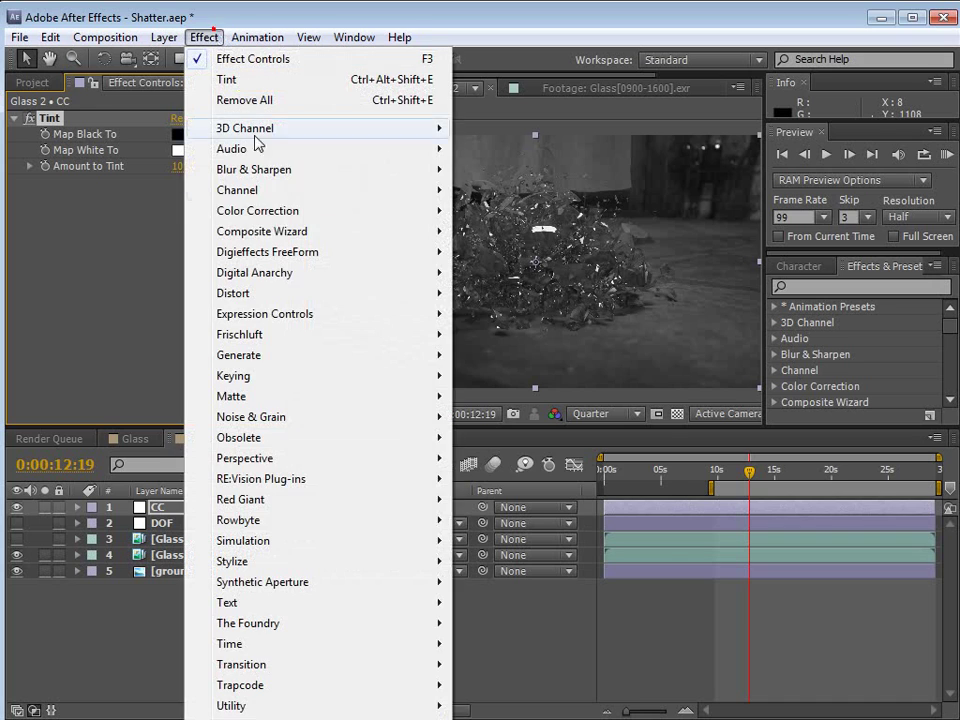
{"action": "mouse_move", "coordinate": [440, 212]}
{"action": "left_click", "coordinate": [497, 540]}
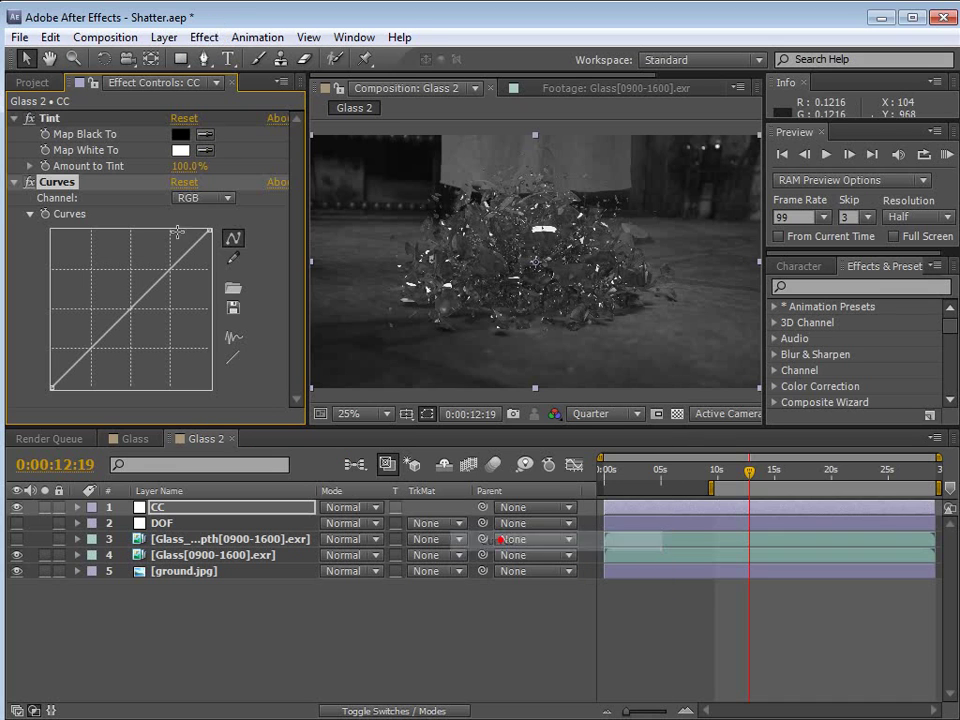
{"action": "left_click_drag", "start_coordinate": [180, 166], "coordinate": [123, 167]}
Move to 0:00:16:16 and deepen the shadows in the RGB curve of the CC layer, anchoring the midtones
{"action": "left_click_drag", "start_coordinate": [749, 471], "coordinate": [797, 476]}
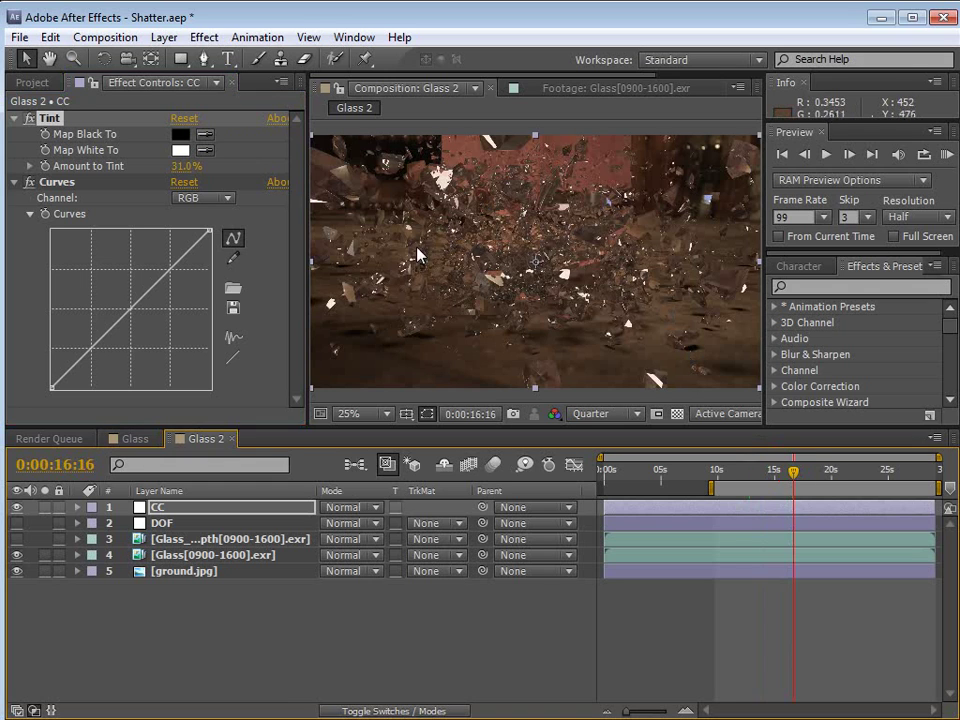
{"action": "left_click_drag", "start_coordinate": [129, 312], "coordinate": [131, 317]}
{"action": "left_click", "coordinate": [93, 348]}
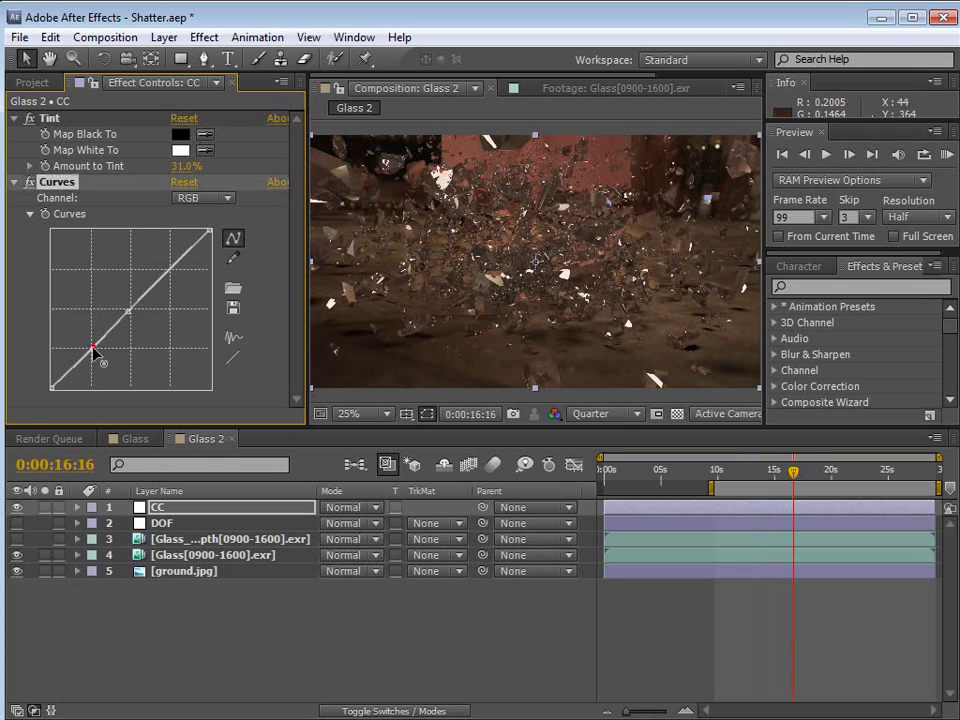
{"action": "left_click_drag", "start_coordinate": [77, 368], "coordinate": [73, 377]}
{"action": "left_click", "coordinate": [93, 347]}
Adjust the midpoint of the red channel curve and raise the blue channel curve in the midtones and shadows
{"action": "left_click", "coordinate": [225, 197]}
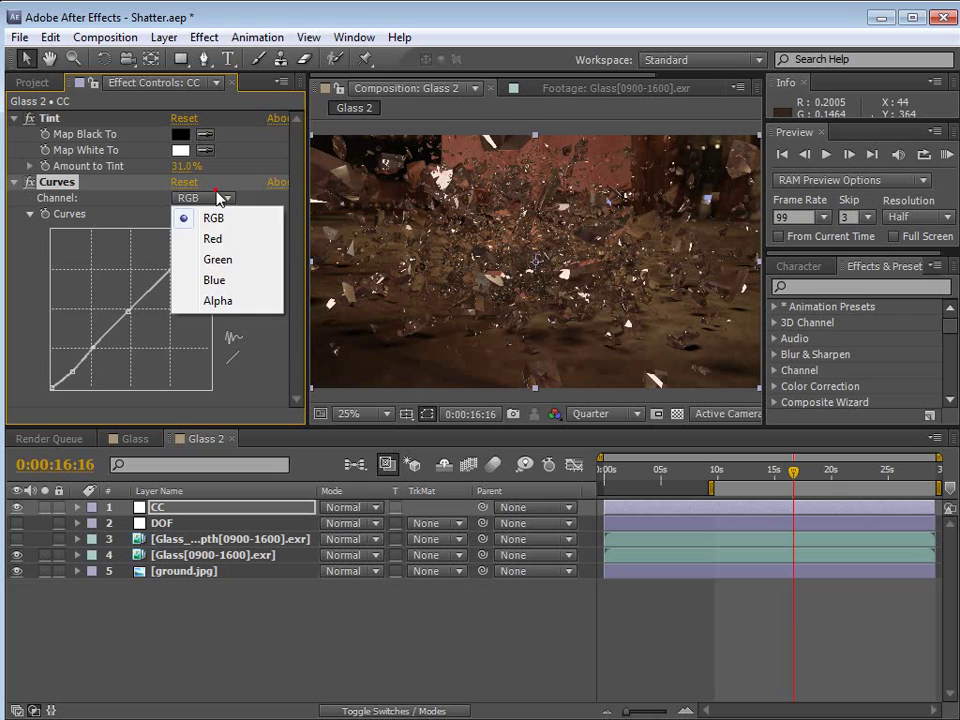
{"action": "left_click", "coordinate": [218, 240]}
{"action": "mouse_move", "coordinate": [124, 320]}
{"action": "left_mouse_down"}
{"action": "mouse_move", "coordinate": [131, 328]}
{"action": "mouse_move", "coordinate": [128, 307]}
{"action": "left_mouse_up"}
{"action": "left_click", "coordinate": [205, 197]}
{"action": "left_click", "coordinate": [215, 281]}
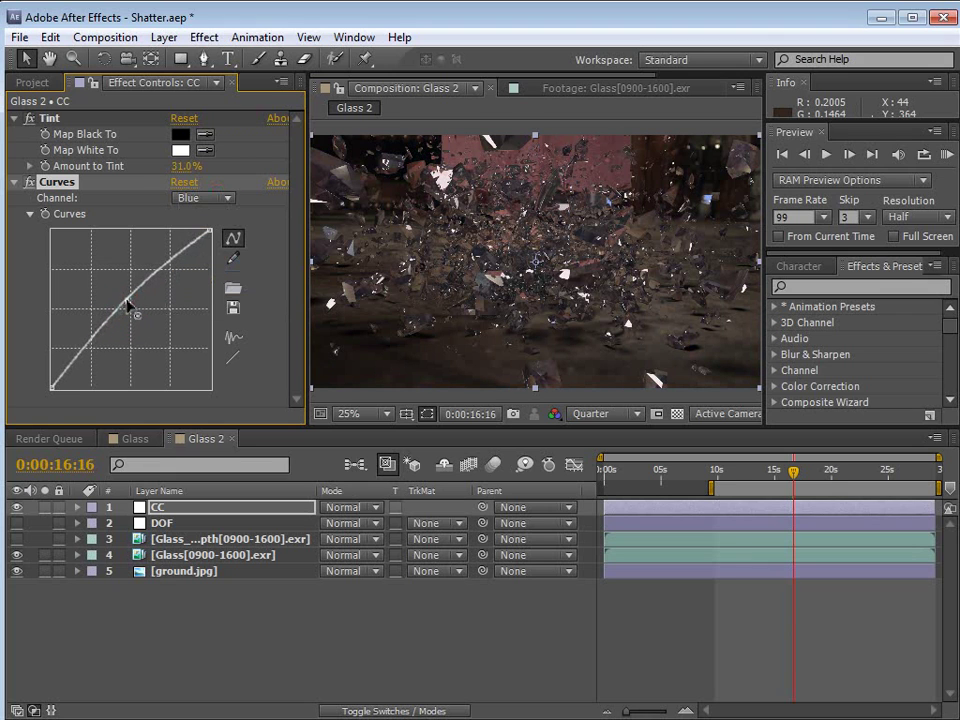
{"action": "mouse_move", "coordinate": [86, 347]}
{"action": "left_mouse_down"}
{"action": "mouse_move", "coordinate": [90, 364]}
{"action": "mouse_move", "coordinate": [80, 350]}
{"action": "left_mouse_up"}
Move to 0:00:12:07 and raise the midtones of the RGB curve to brighten the composite
{"action": "left_click_drag", "start_coordinate": [838, 488], "coordinate": [743, 472]}
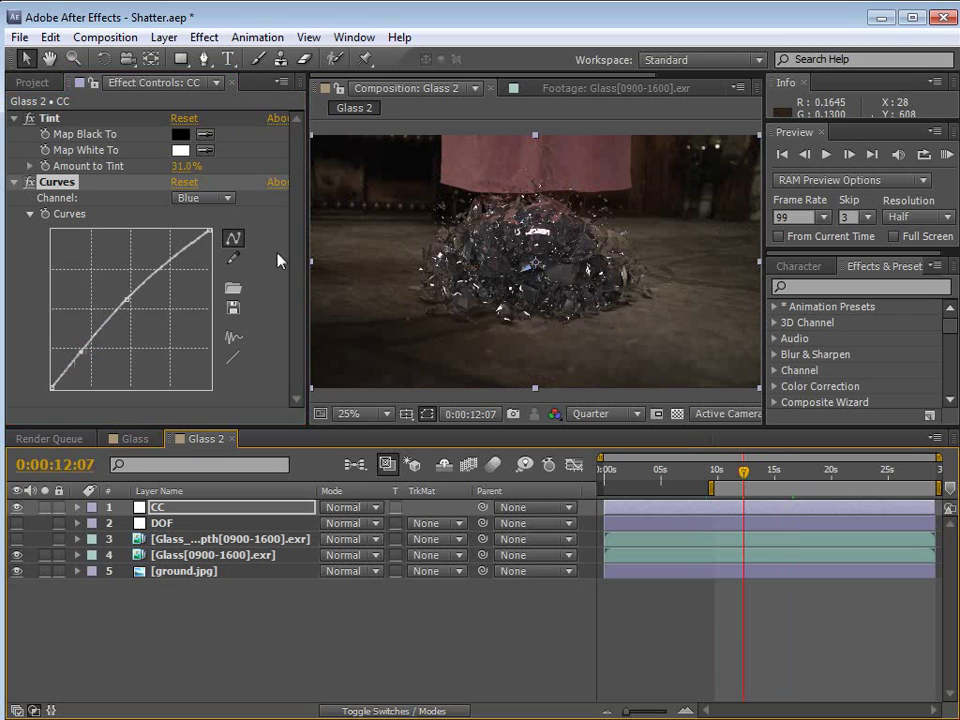
{"action": "left_click", "coordinate": [208, 195]}
{"action": "left_click", "coordinate": [212, 201]}
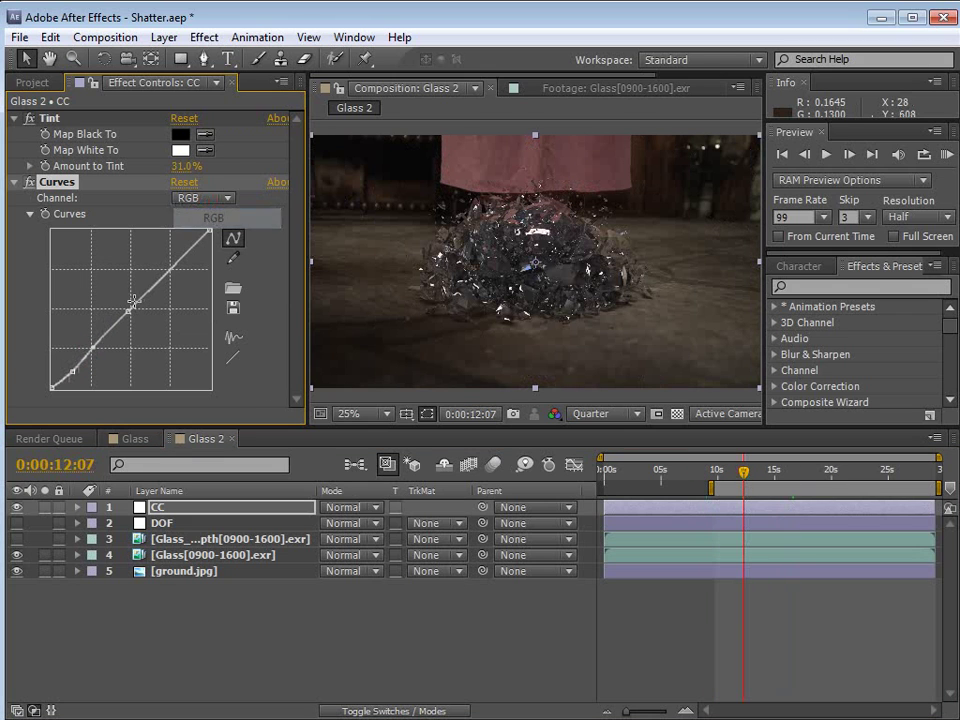
{"action": "left_click_drag", "start_coordinate": [92, 345], "coordinate": [128, 296]}
Move the current time to 0:00:10:19 and save the project
{"action": "left_click", "coordinate": [768, 471]}
{"action": "left_click_drag", "start_coordinate": [772, 478], "coordinate": [727, 471]}
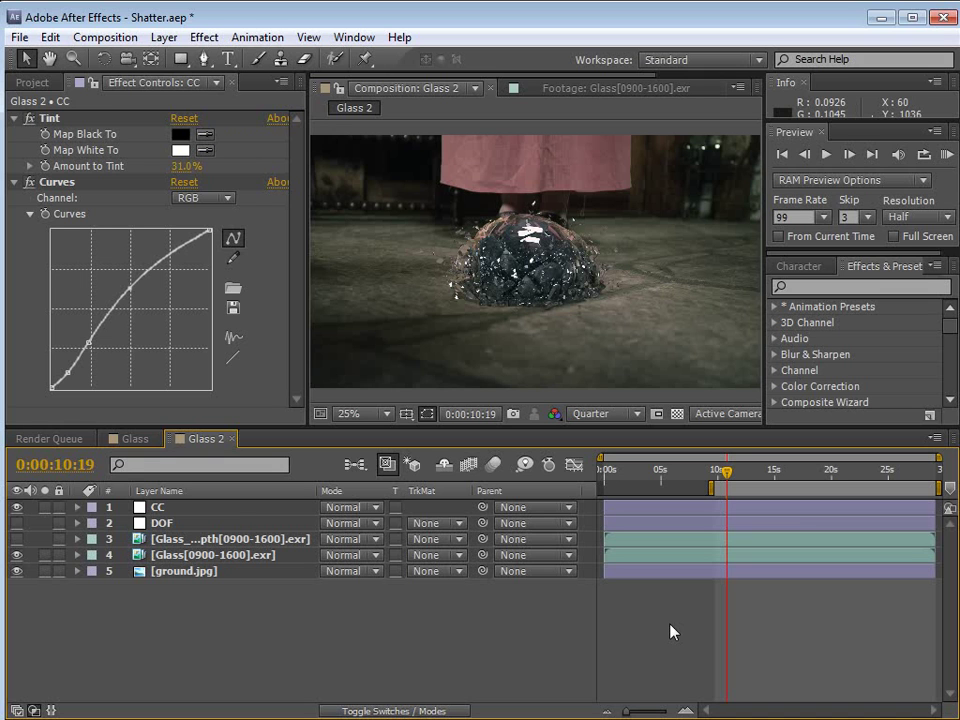
{"action": "left_click", "coordinate": [19, 37]}
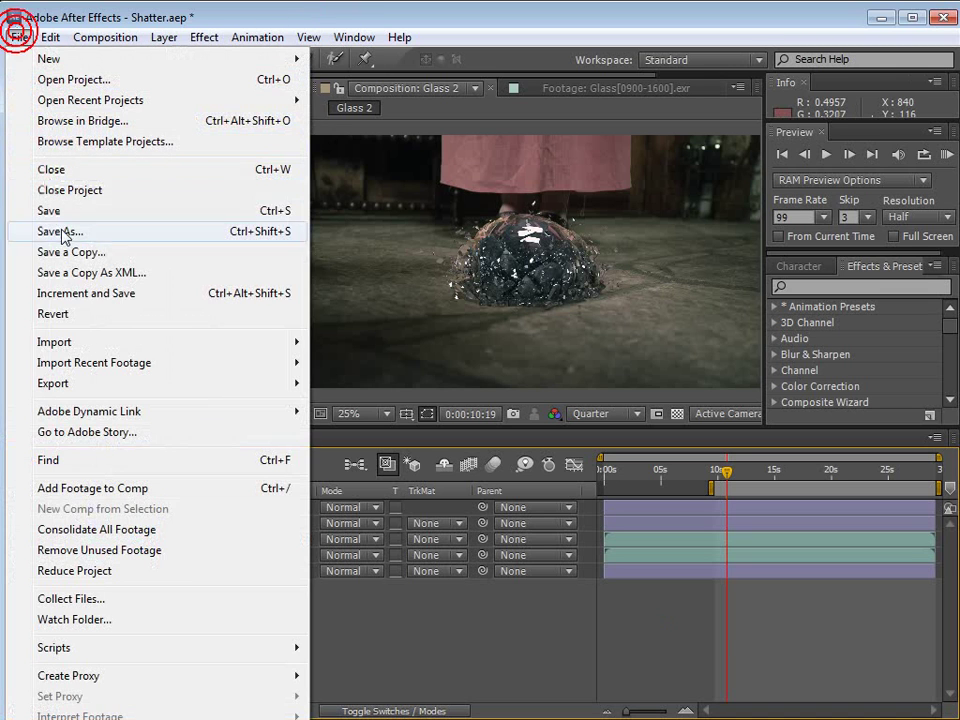
{"action": "left_click", "coordinate": [52, 212]}
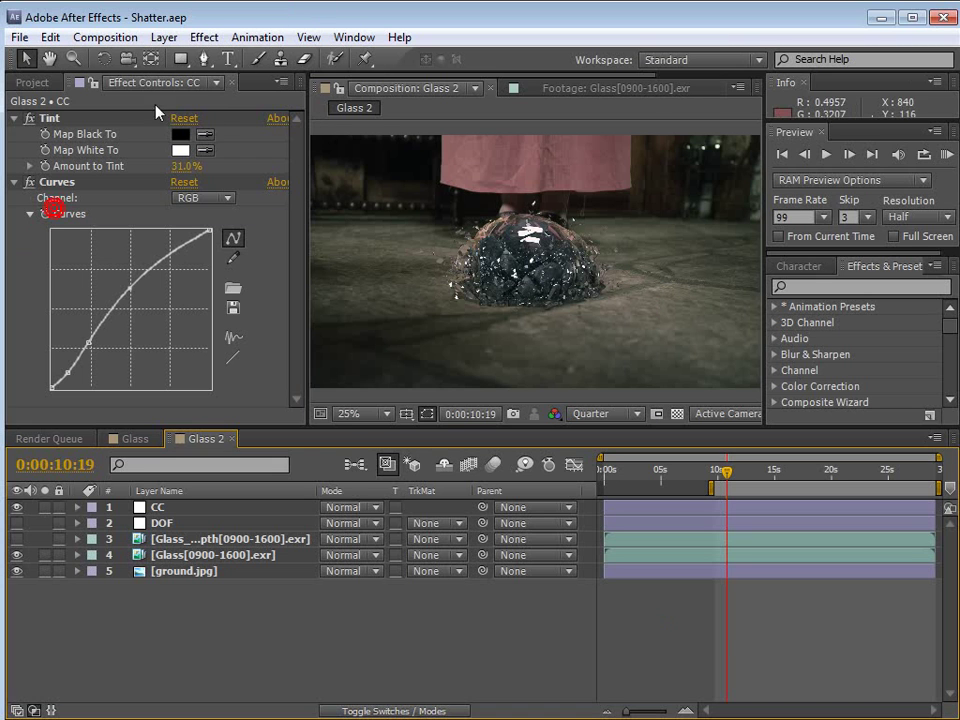
Create a white solid layer 1920 px wide and 1920 px high
{"action": "left_click", "coordinate": [164, 37]}
{"action": "mouse_move", "coordinate": [183, 62]}
{"action": "left_click", "coordinate": [570, 80]}
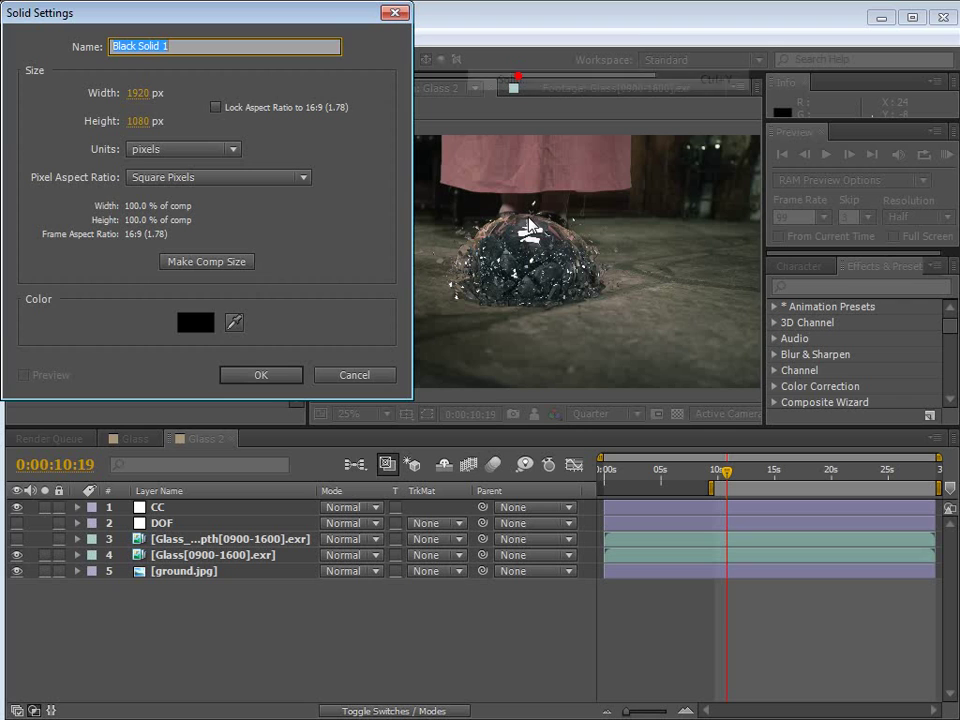
{"action": "left_click", "coordinate": [195, 322]}
{"action": "left_click_drag", "start_coordinate": [172, 117], "coordinate": [18, 38]}
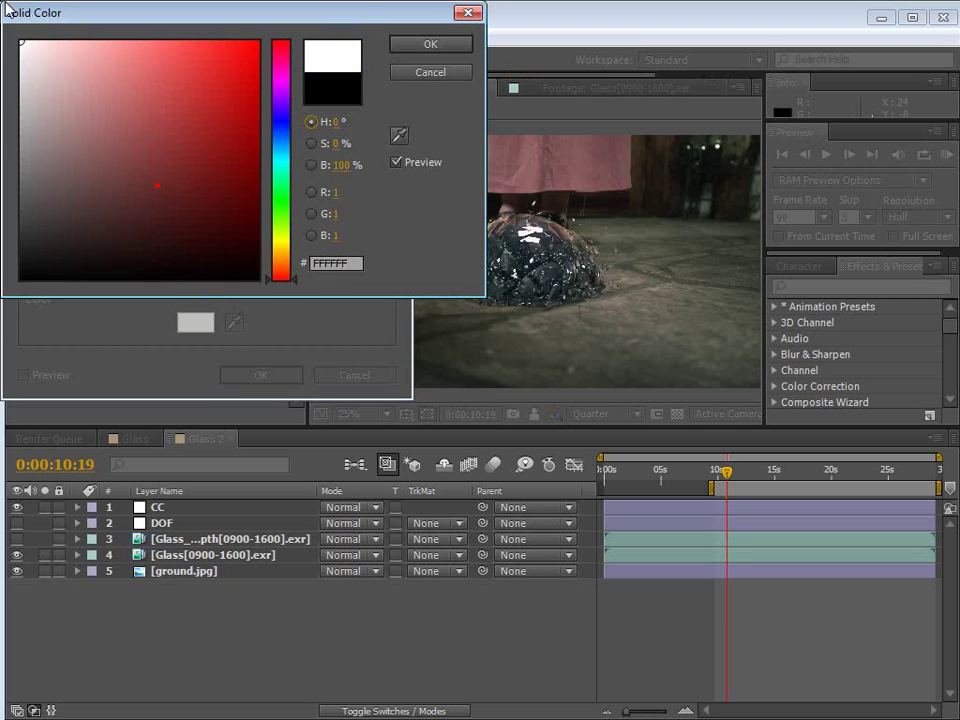
{"action": "left_click", "coordinate": [430, 44]}
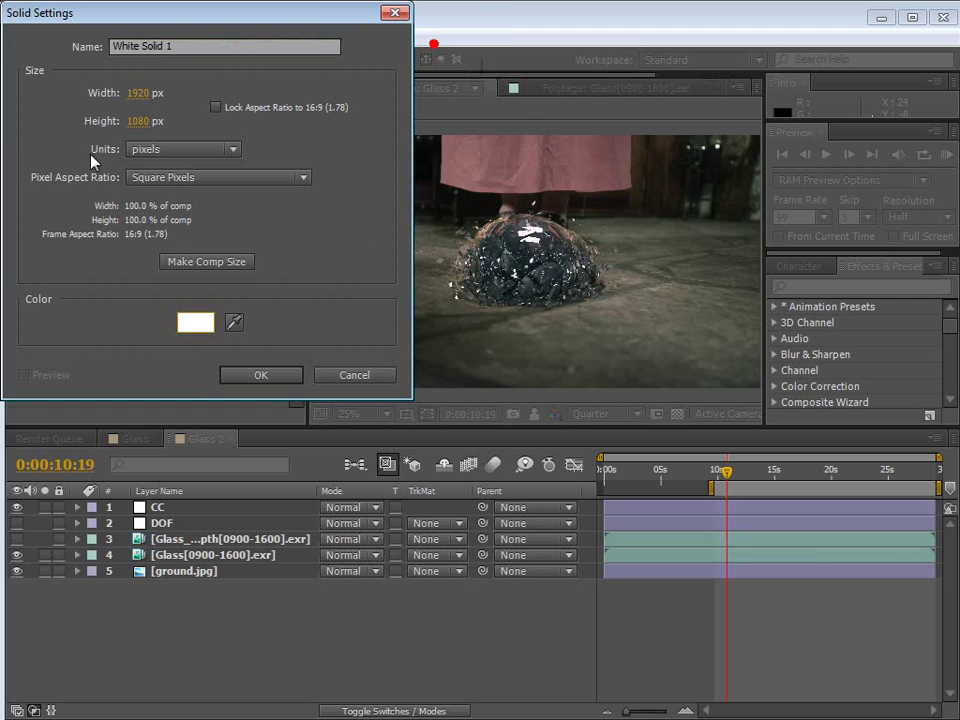
{"action": "left_click", "coordinate": [133, 95]}
{"action": "key", "text": "Tab"}
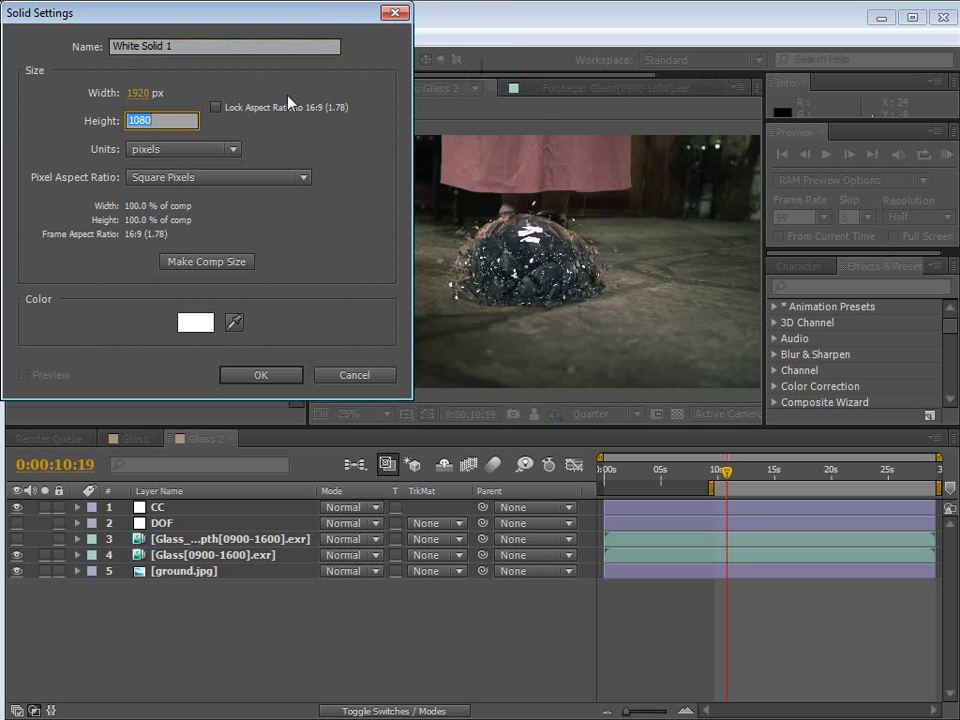
{"action": "type", "text": "1920"}
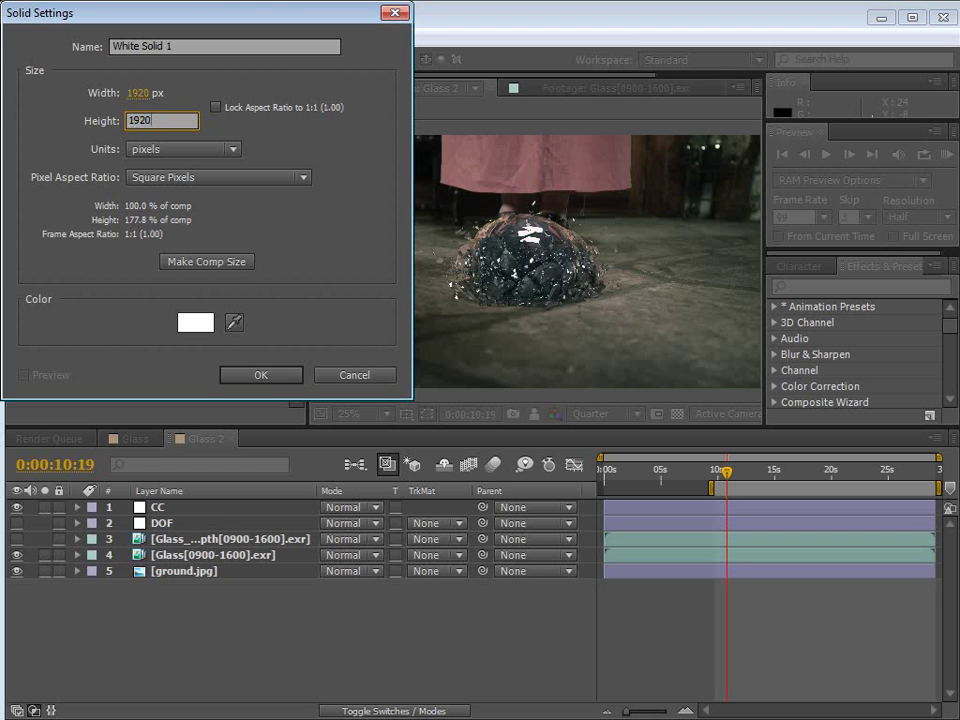
{"action": "key", "text": "Return"}
Draw a circular ellipse mask centred on the white solid, about as wide as the glass dome
{"action": "scroll", "coordinate": [566, 277], "scroll_direction": "down", "scroll_amount": 1}
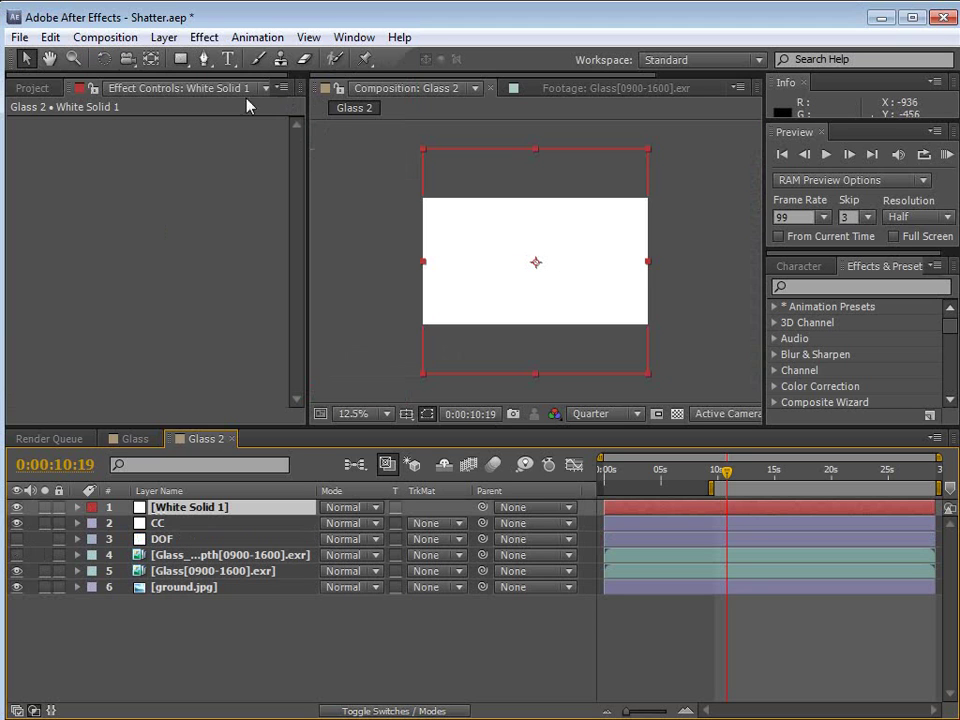
{"action": "left_click", "coordinate": [180, 58]}
{"action": "left_click_drag", "start_coordinate": [180, 60], "coordinate": [259, 100]}
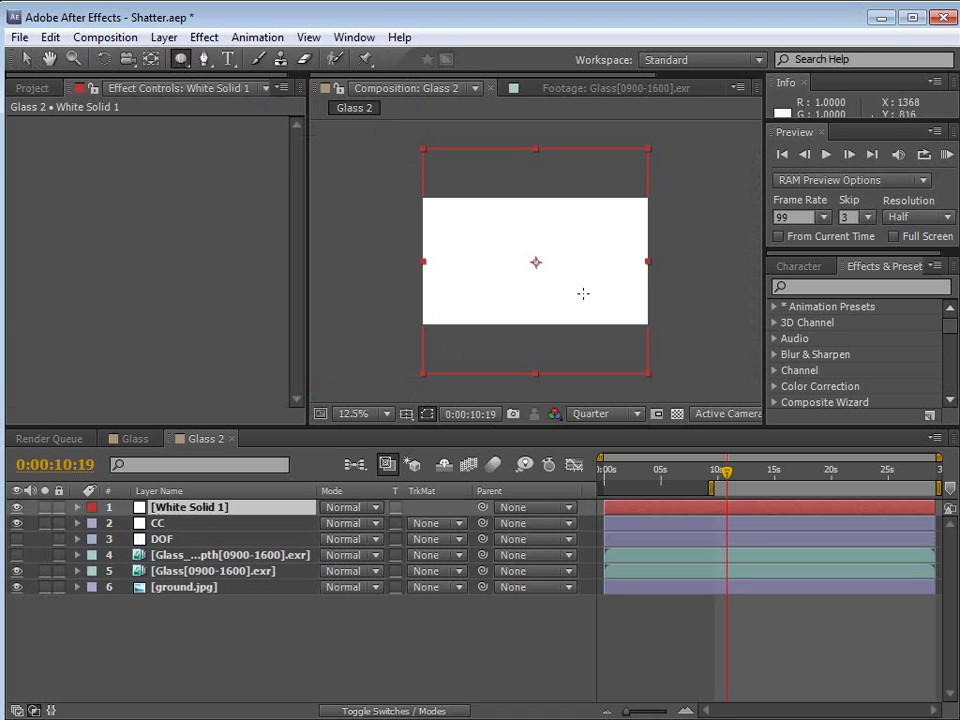
{"action": "left_click_drag", "start_coordinate": [536, 261], "coordinate": [570, 313], "text": "ctrl+shift"}
{"action": "scroll", "coordinate": [557, 272], "scroll_direction": "up", "scroll_amount": 1}
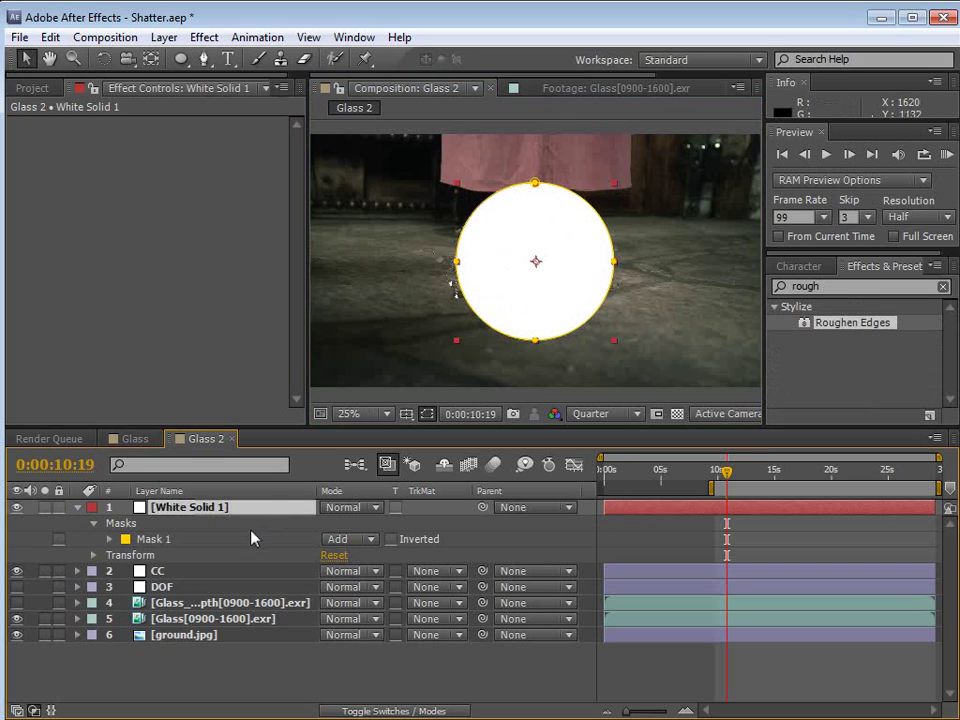
Set a mask path keyframe on the white solid's mask at 0:00:10:19 and solo the layer
{"action": "key", "text": "m"}
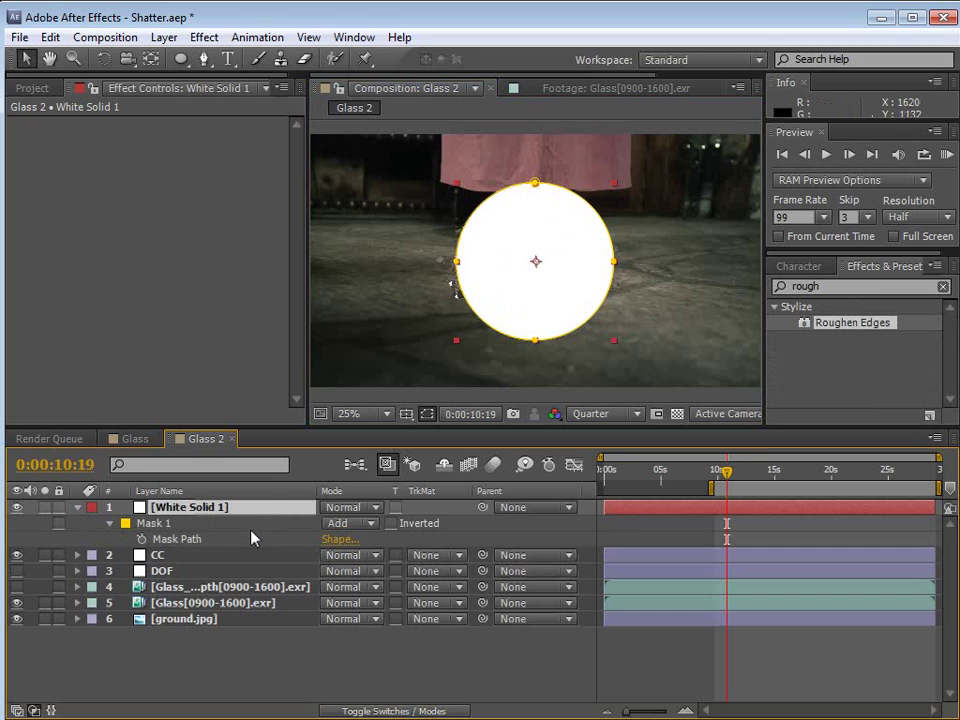
{"action": "left_click", "coordinate": [141, 540]}
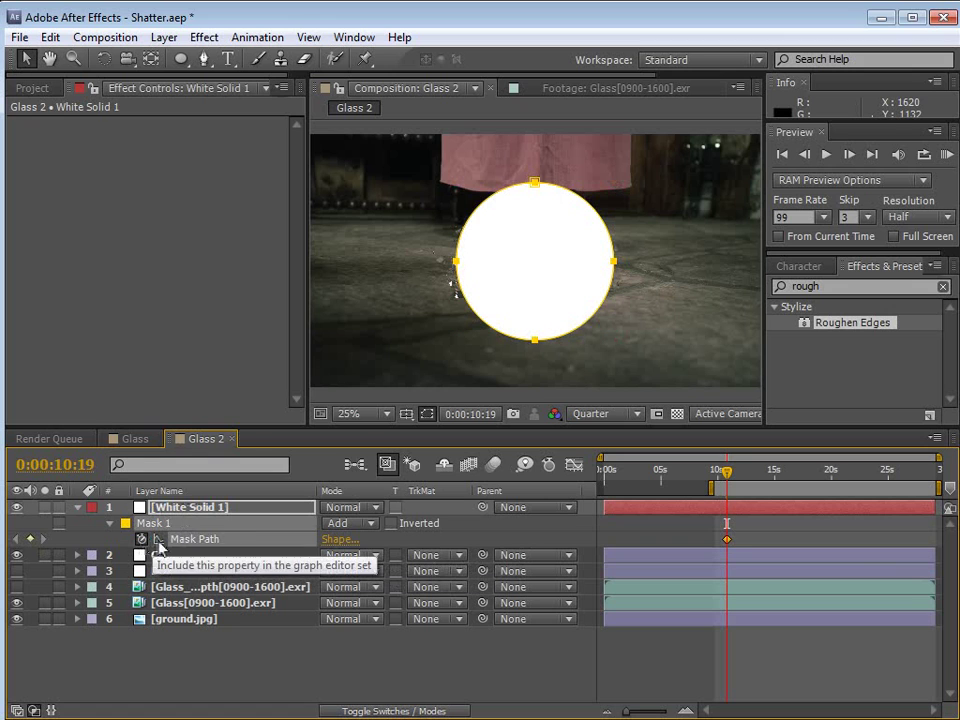
{"action": "left_click", "coordinate": [45, 508]}
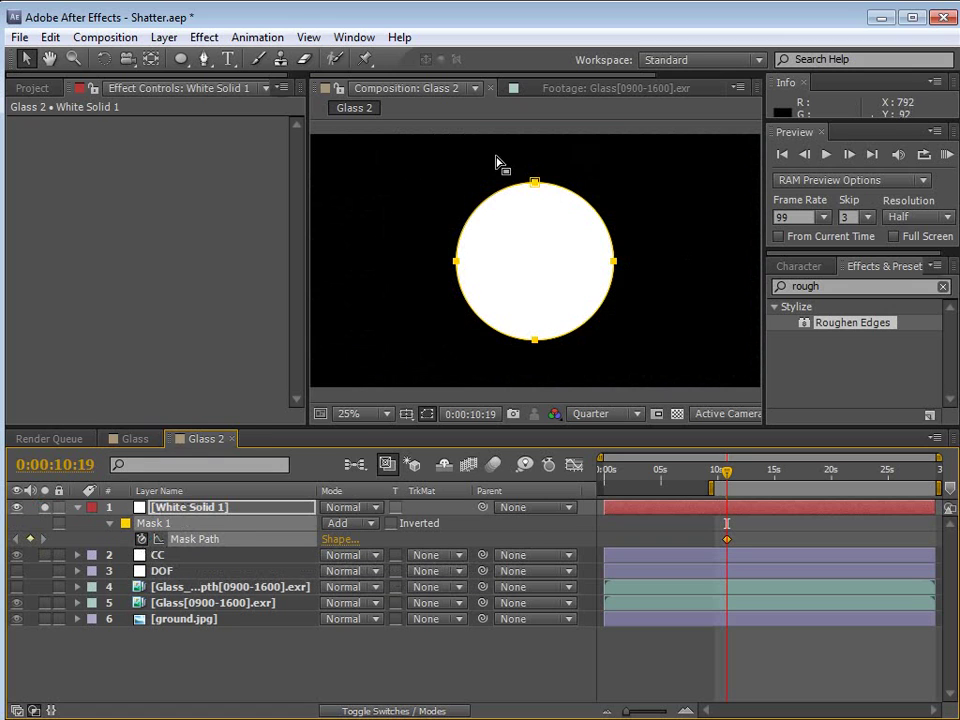
{"action": "key", "text": "comma"}
{"action": "key", "text": "period"}
Remove the mask path animation and keyframe the mask expansion at 0:00:10:19 with a value of -327 pixels
{"action": "key", "text": "m"}
{"action": "key", "text": "m"}
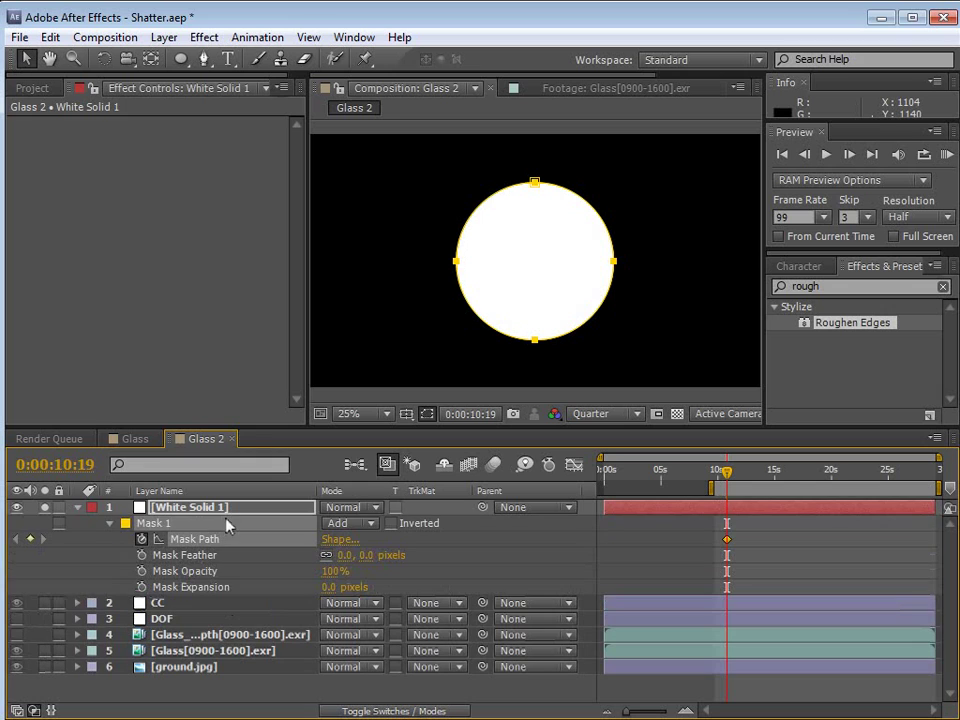
{"action": "left_click", "coordinate": [143, 539]}
{"action": "left_click", "coordinate": [141, 587]}
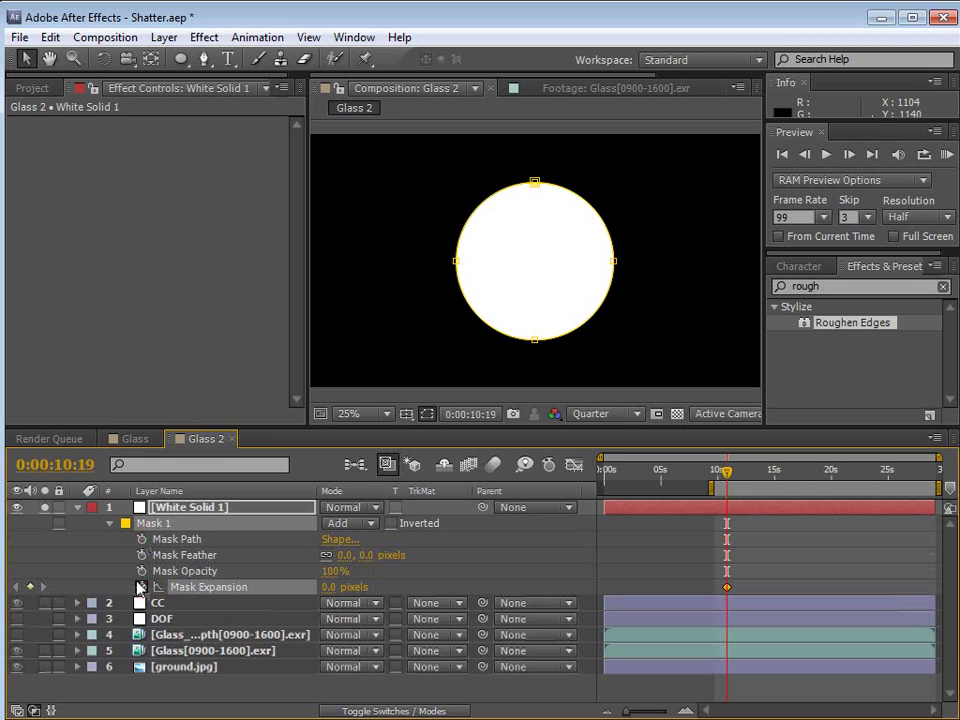
{"action": "left_click_drag", "start_coordinate": [329, 587], "coordinate": [215, 582]}
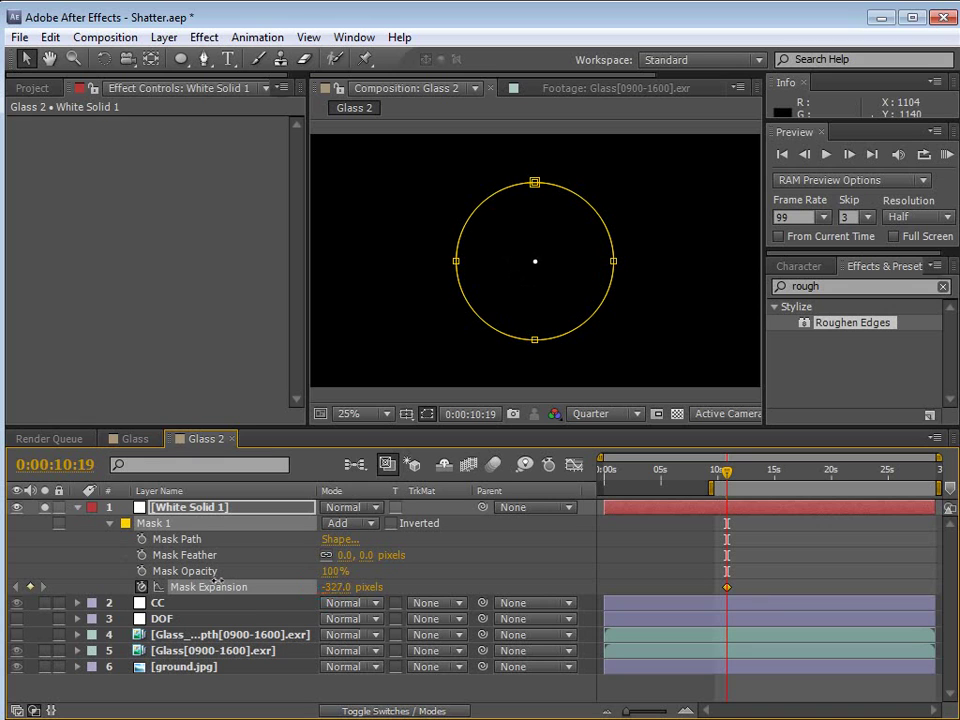
Keyframe Mask 1's expansion at about 13 seconds with a value of 487 pixels so the circle grows over time
{"action": "left_click_drag", "start_coordinate": [724, 470], "coordinate": [753, 485]}
{"action": "left_click_drag", "start_coordinate": [346, 590], "coordinate": [905, 574]}
{"action": "scroll", "coordinate": [471, 384], "scroll_direction": "down", "scroll_amount": 1}
{"action": "left_click_drag", "start_coordinate": [344, 598], "coordinate": [701, 565]}
{"action": "left_click_drag", "start_coordinate": [745, 478], "coordinate": [741, 474]}
{"action": "left_click", "coordinate": [65, 527]}
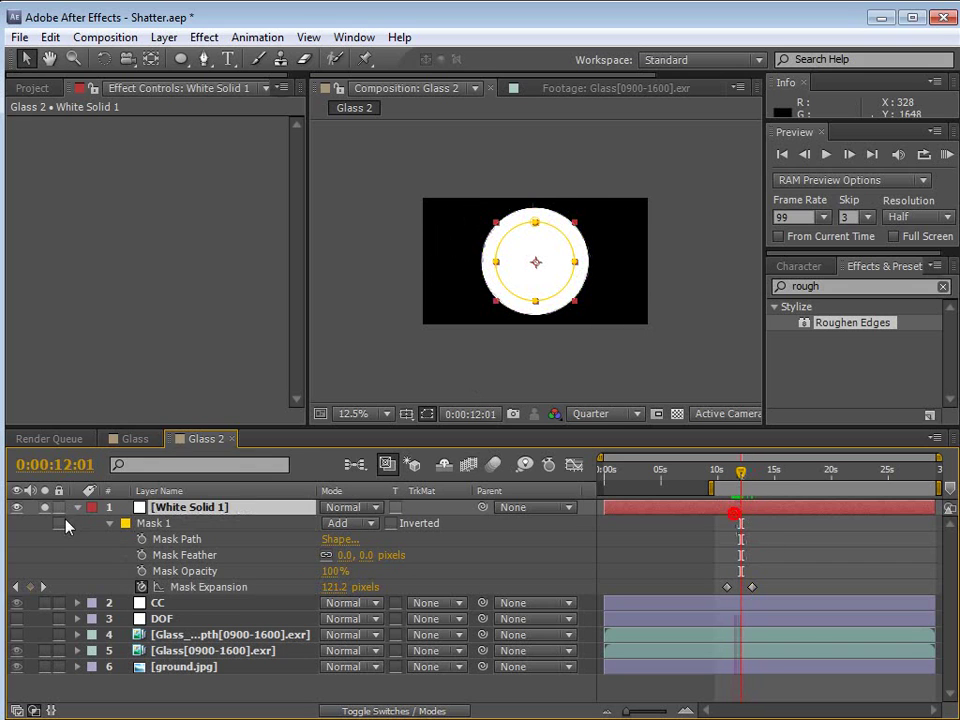
Duplicate the white solid's Mask 1 and set the copy's mask mode to Subtract
{"action": "left_click", "coordinate": [50, 37]}
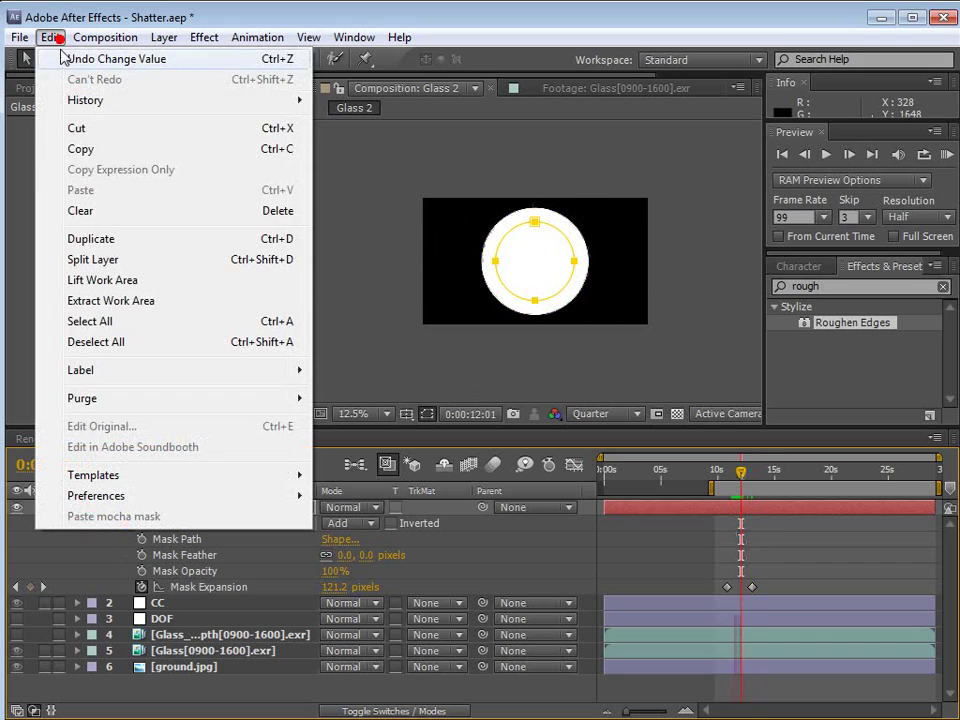
{"action": "left_click", "coordinate": [77, 240]}
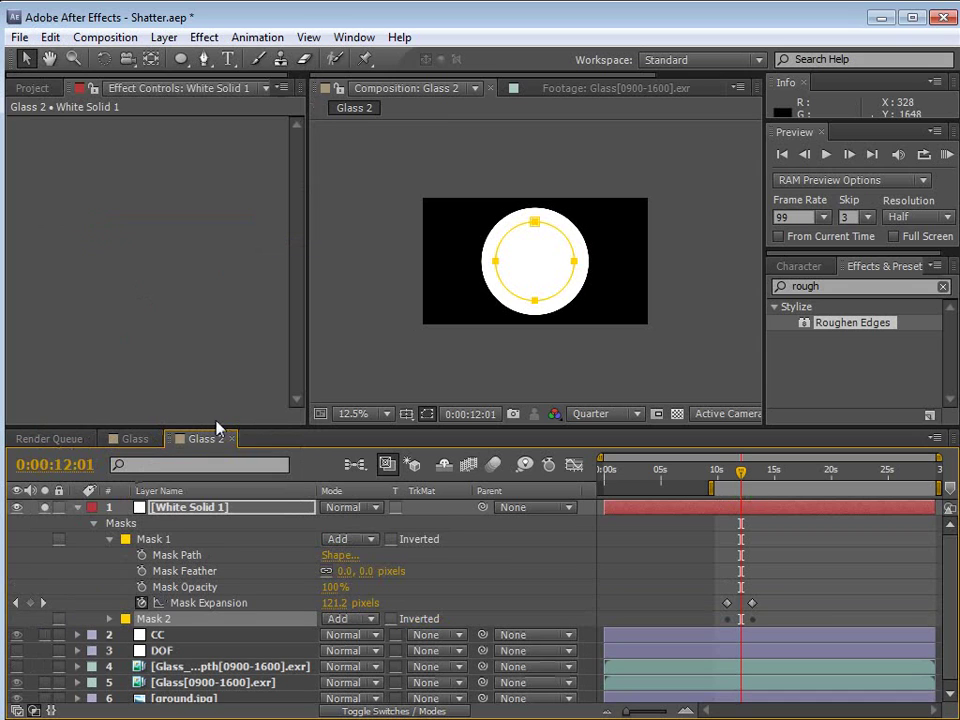
{"action": "left_click_drag", "start_coordinate": [289, 432], "coordinate": [279, 376]}
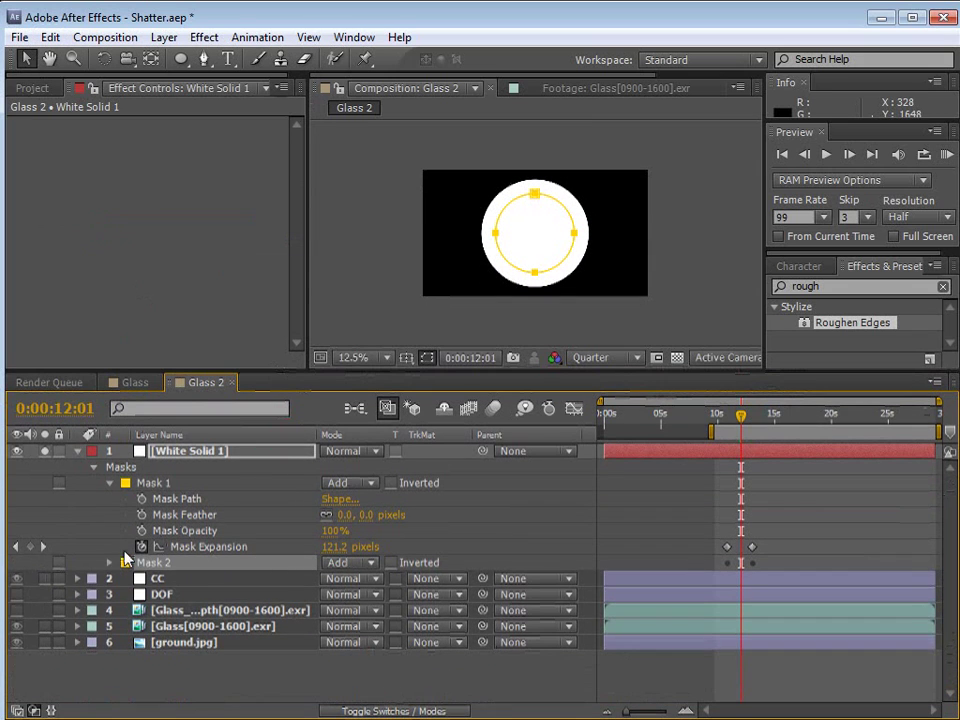
{"action": "left_click", "coordinate": [109, 563]}
{"action": "left_click", "coordinate": [368, 563]}
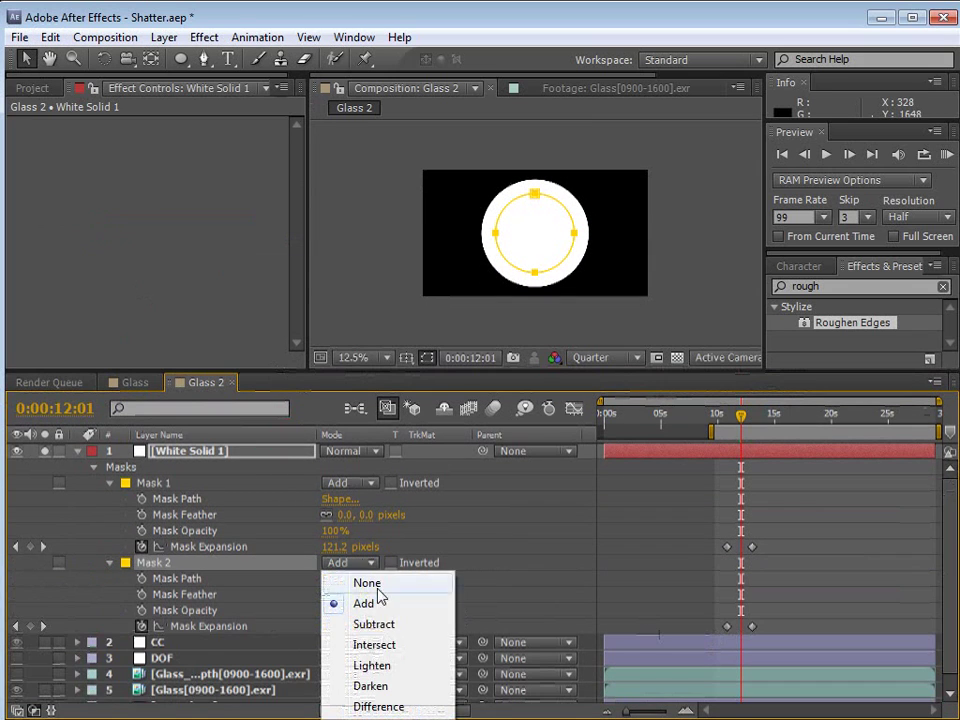
{"action": "left_click", "coordinate": [374, 624]}
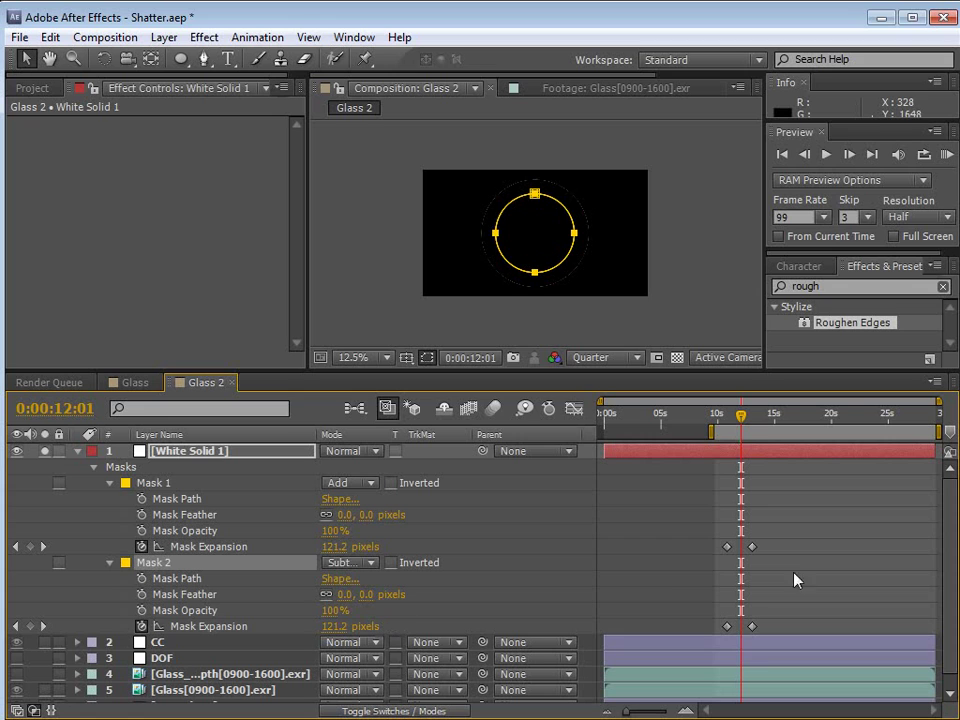
{"action": "scroll", "coordinate": [525, 221], "scroll_direction": "up", "scroll_amount": 1}
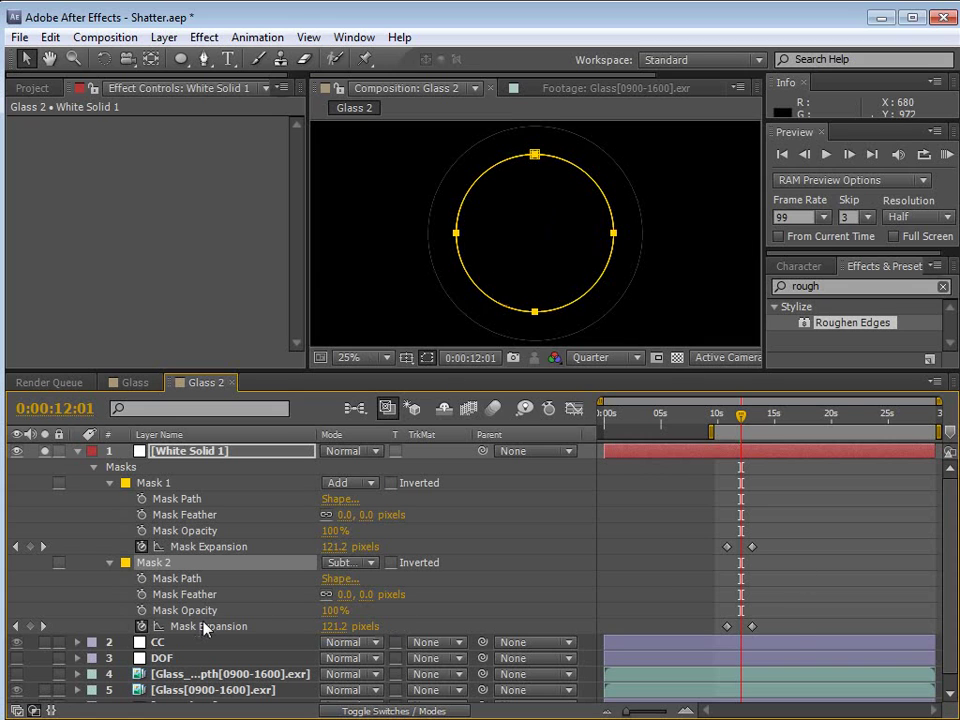
Shift Mask 2's two expansion keyframes a few frames later than Mask 1's and scrub through the animation to 0:00:13:05
{"action": "left_click", "coordinate": [772, 612]}
{"action": "key", "text": "equal"}
{"action": "key", "text": "equal"}
{"action": "key", "text": "equal"}
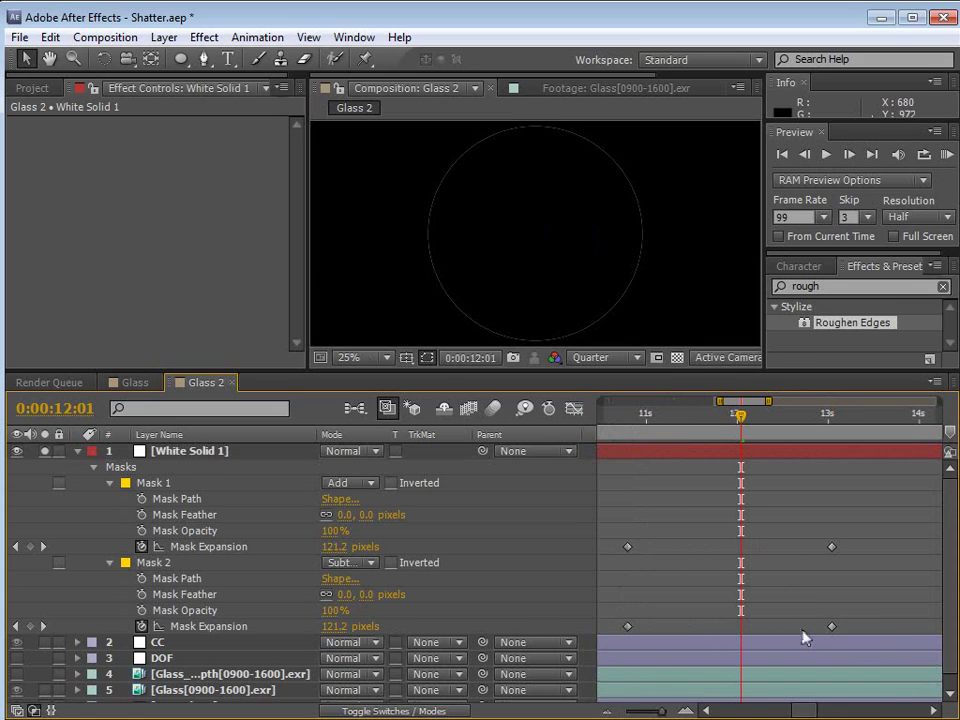
{"action": "left_click_drag", "start_coordinate": [851, 625], "coordinate": [596, 633]}
{"action": "key", "text": "space"}
{"action": "left_click_drag", "start_coordinate": [827, 540], "coordinate": [634, 537]}
{"action": "left_click_drag", "start_coordinate": [654, 624], "coordinate": [671, 622]}
{"action": "left_click", "coordinate": [681, 597]}
{"action": "left_click_drag", "start_coordinate": [659, 415], "coordinate": [874, 484]}
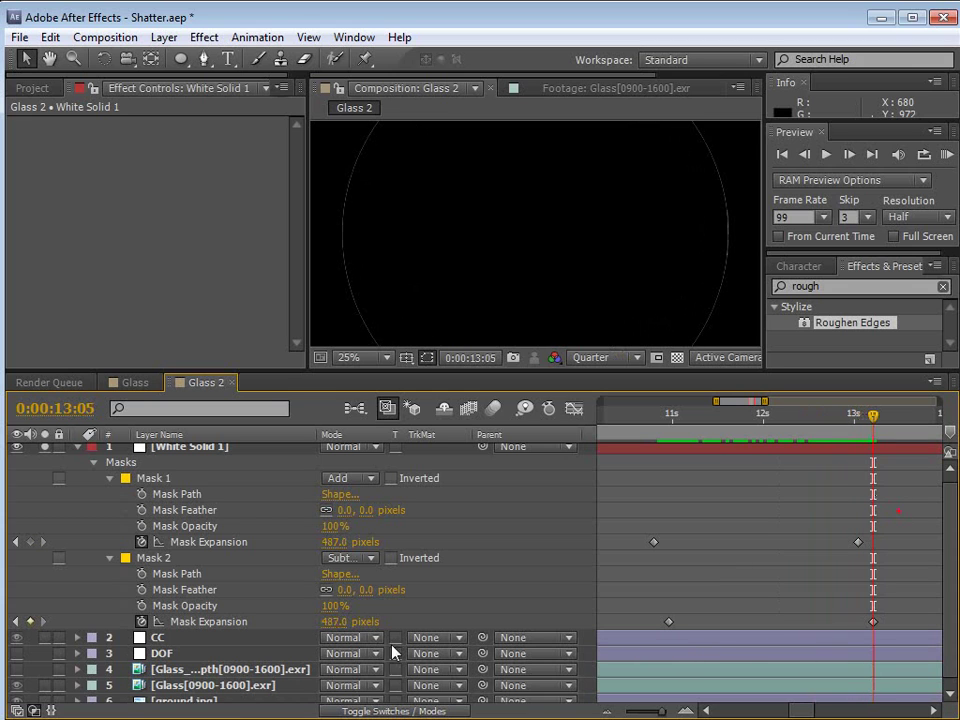
Feather Mask 1 by 25 pixels and Mask 2 by 84 pixels, and adjust Mask 2's expansion value at 0:00:13:05
{"action": "left_click_drag", "start_coordinate": [336, 627], "coordinate": [341, 627]}
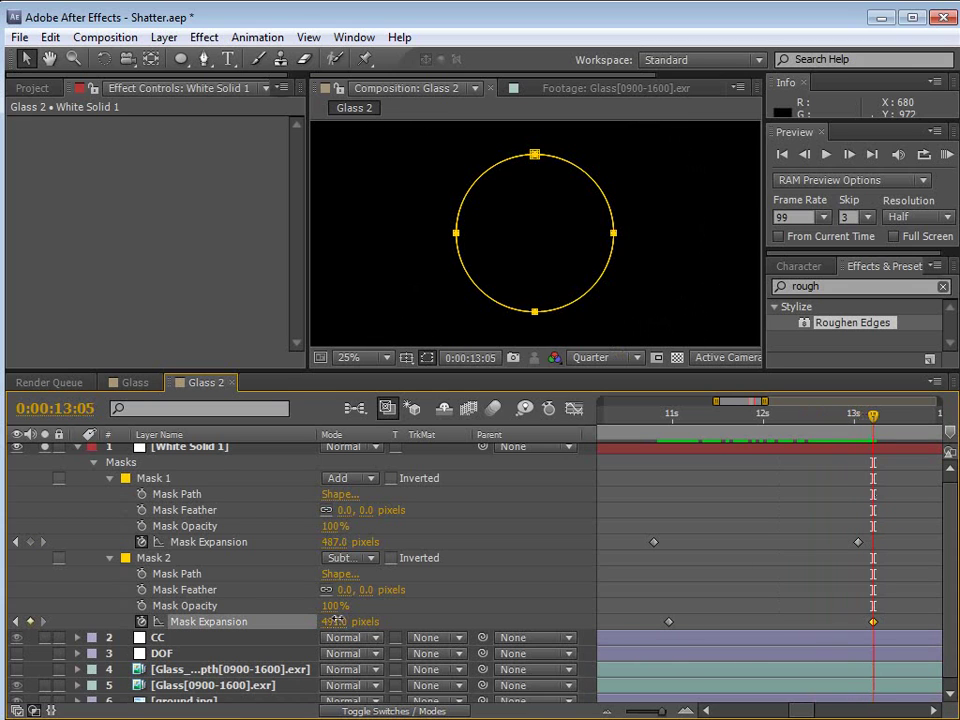
{"action": "left_click_drag", "start_coordinate": [873, 415], "coordinate": [729, 415]}
{"action": "left_click_drag", "start_coordinate": [366, 590], "coordinate": [360, 505]}
{"action": "left_click_drag", "start_coordinate": [645, 415], "coordinate": [873, 455]}
{"action": "left_click_drag", "start_coordinate": [331, 622], "coordinate": [358, 614]}
{"action": "left_click_drag", "start_coordinate": [873, 417], "coordinate": [767, 447]}
{"action": "left_click", "coordinate": [784, 540]}
Apply Roughen Edges to the white solid with Edge Sharpness 0.06 and Scale 105, and delay Mask 2's expansion keyframes slightly more
{"action": "left_click", "coordinate": [854, 287]}
{"action": "key", "text": "BackSpace"}
{"action": "type", "text": "rough"}
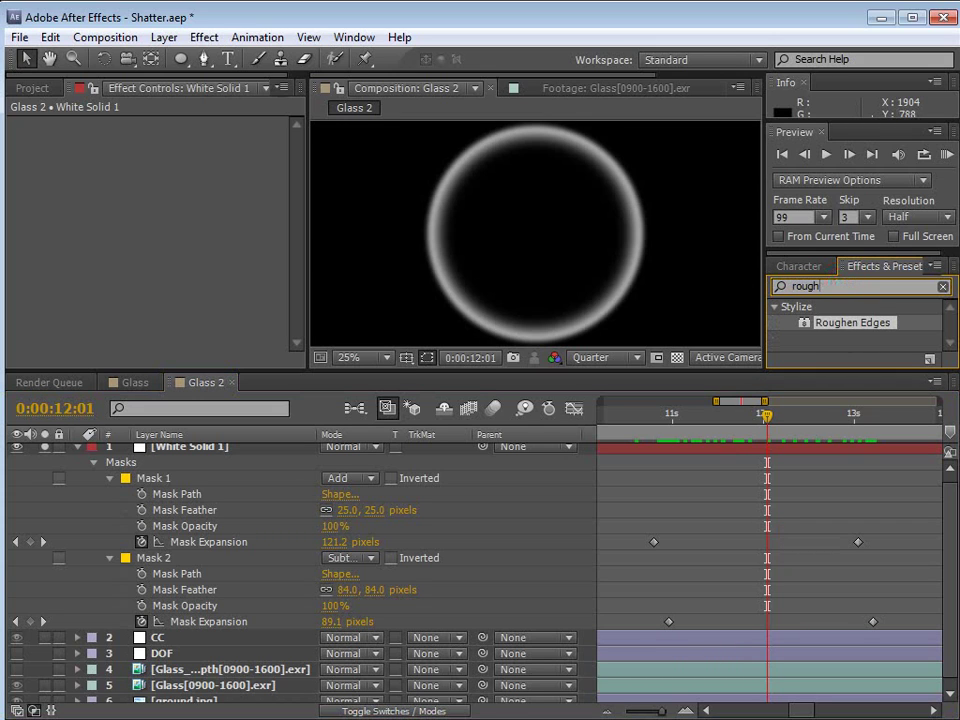
{"action": "left_click_drag", "start_coordinate": [852, 330], "coordinate": [733, 435]}
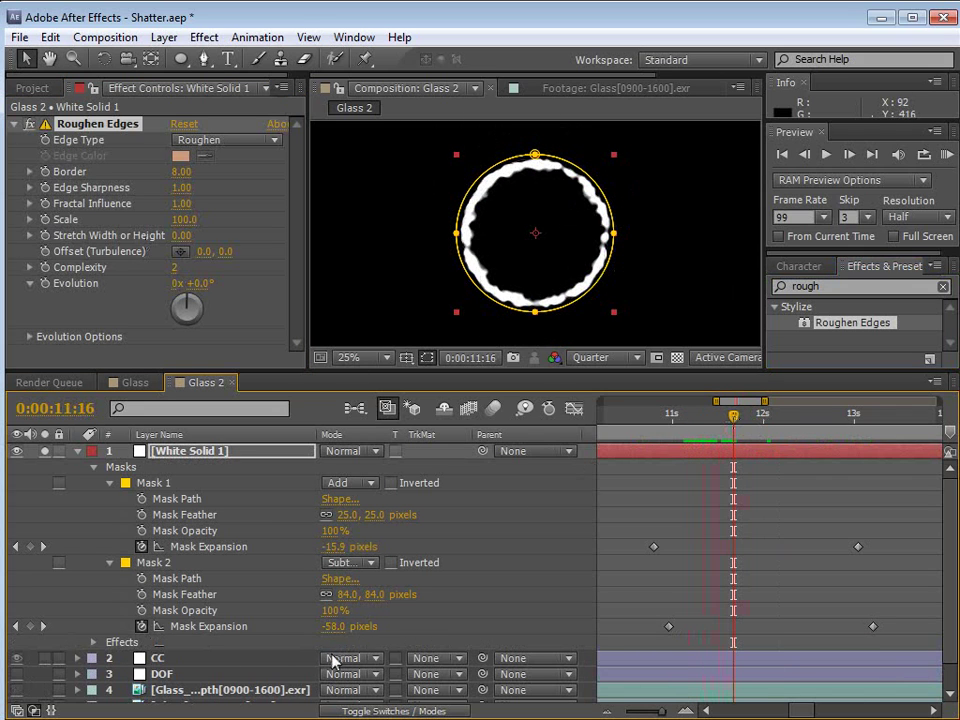
{"action": "left_click_drag", "start_coordinate": [640, 612], "coordinate": [884, 630]}
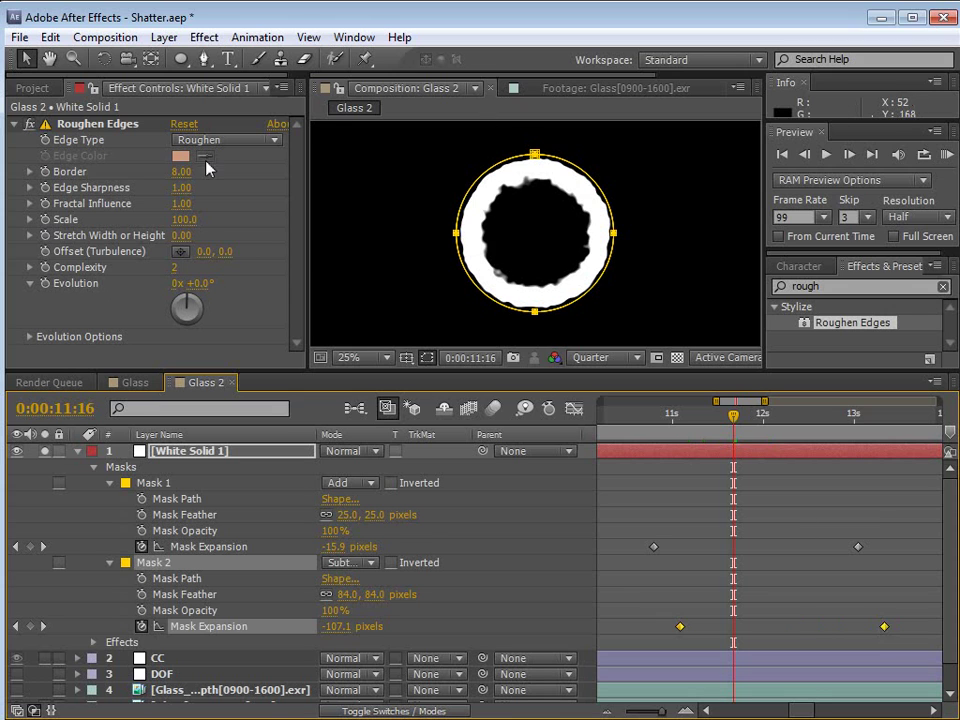
{"action": "left_click_drag", "start_coordinate": [185, 229], "coordinate": [90, 199]}
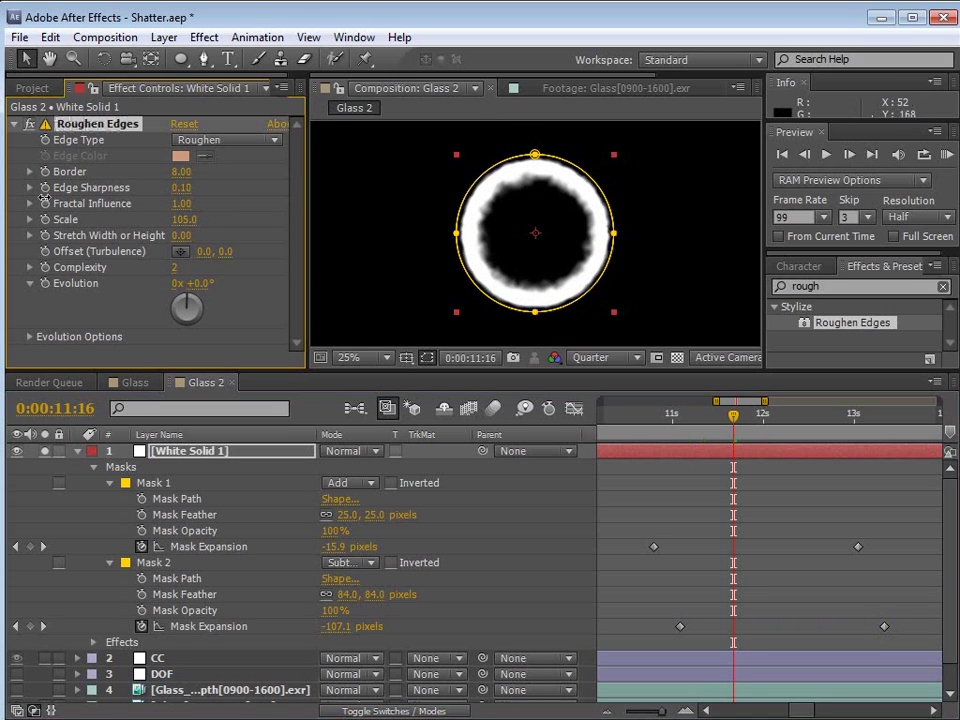
Increase the mask feather to 62 pixels on Mask 1 and 115 pixels on Mask 2, and preview the ring
{"action": "left_click", "coordinate": [827, 495]}
{"action": "left_click_drag", "start_coordinate": [366, 514], "coordinate": [412, 513]}
{"action": "left_click_drag", "start_coordinate": [733, 413], "coordinate": [741, 413]}
{"action": "left_click", "coordinate": [701, 542]}
{"action": "scroll", "coordinate": [613, 305], "scroll_direction": "down", "scroll_amount": 1}
{"action": "left_click_drag", "start_coordinate": [680, 424], "coordinate": [754, 422]}
Trim the start of the White Solid 1 layer to 0:00:10:19
{"action": "left_click", "coordinate": [653, 418]}
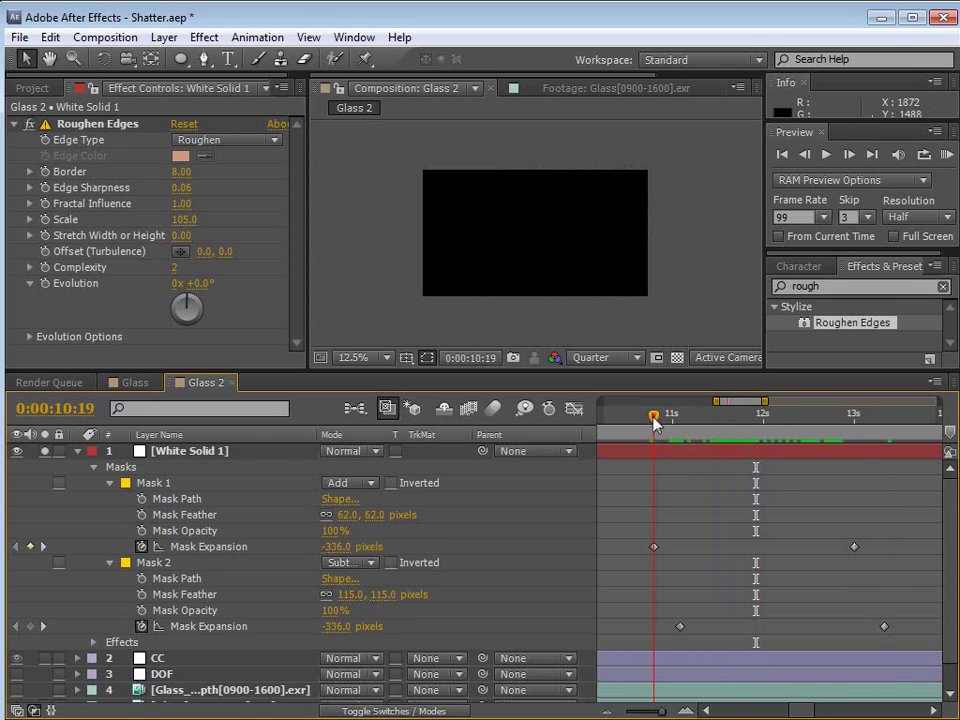
{"action": "left_click", "coordinate": [76, 451]}
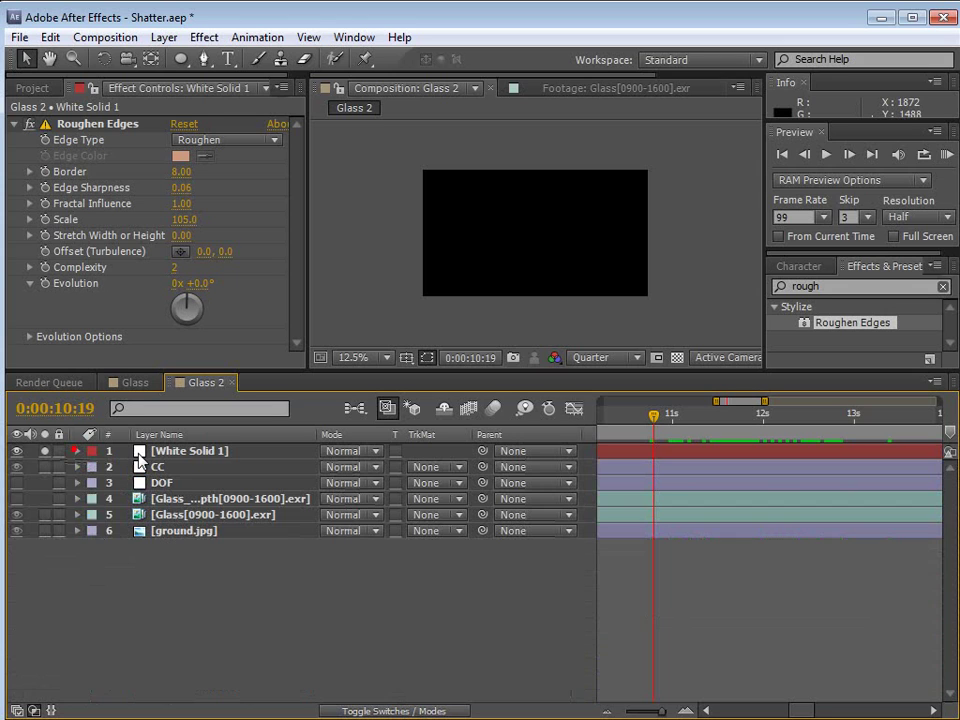
{"action": "left_click", "coordinate": [180, 451]}
{"action": "key", "text": "minus"}
{"action": "key", "text": "minus"}
{"action": "key", "text": "minus"}
{"action": "key", "text": "minus"}
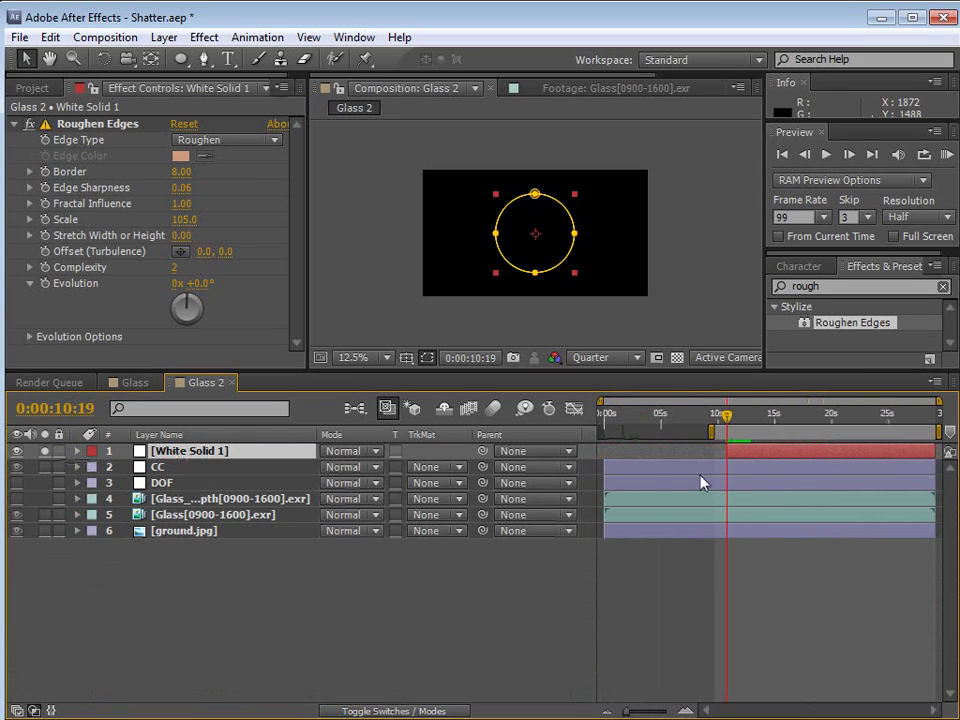
{"action": "left_click_drag", "start_coordinate": [613, 398], "coordinate": [608, 426]}
{"action": "key", "text": "ctrl+z"}
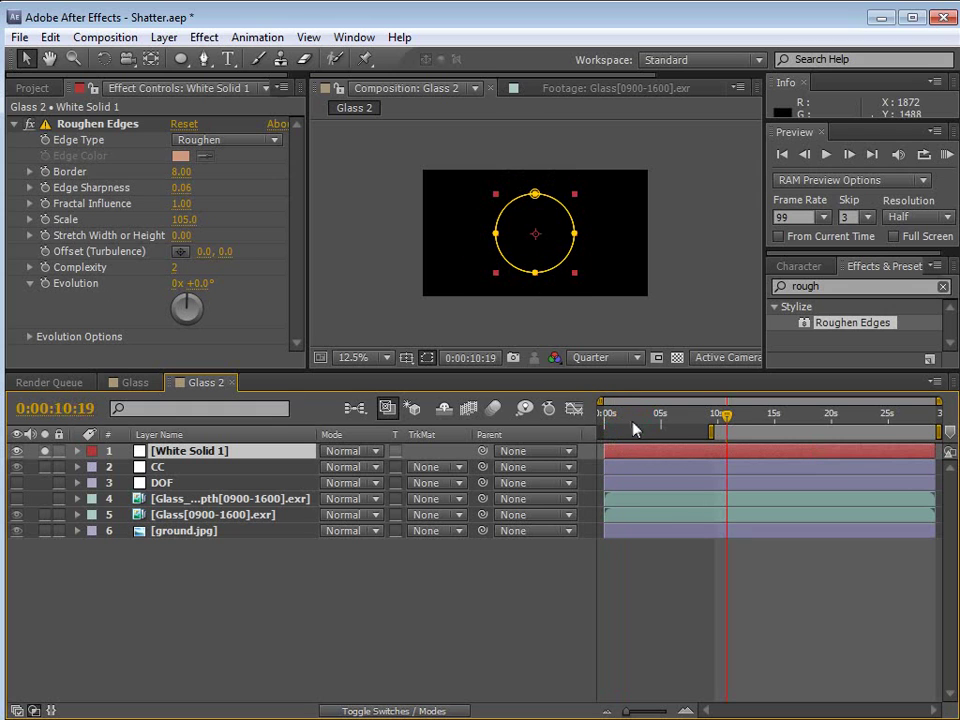
{"action": "key", "text": "alt+bracketleft"}
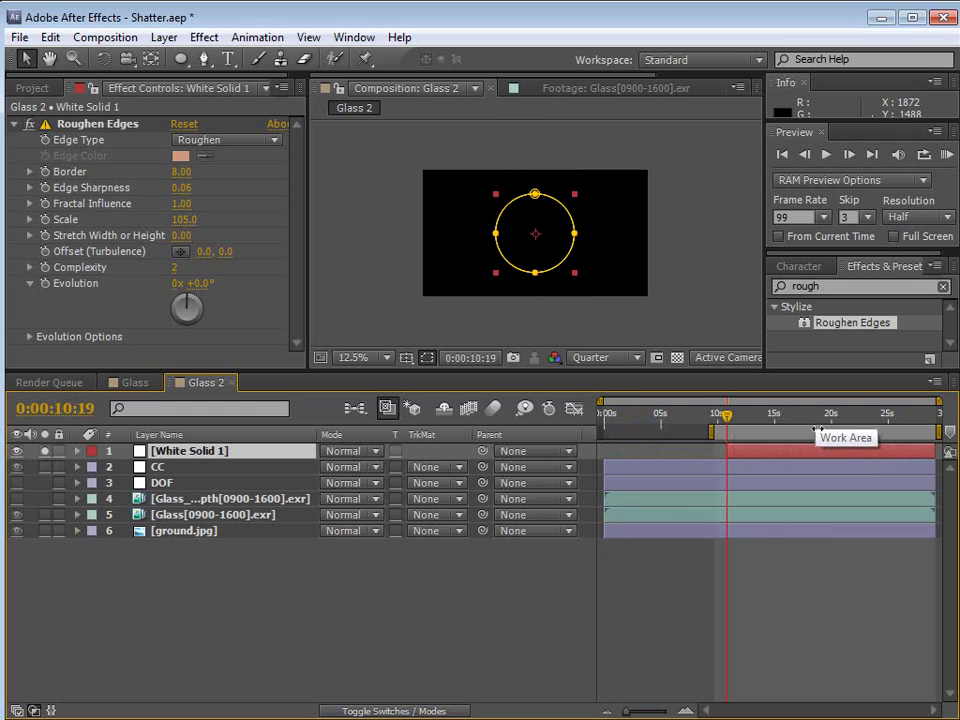
Move the trimmed white solid layer with its mask keyframes to start at 0:00:00:00
{"action": "key", "text": "u"}
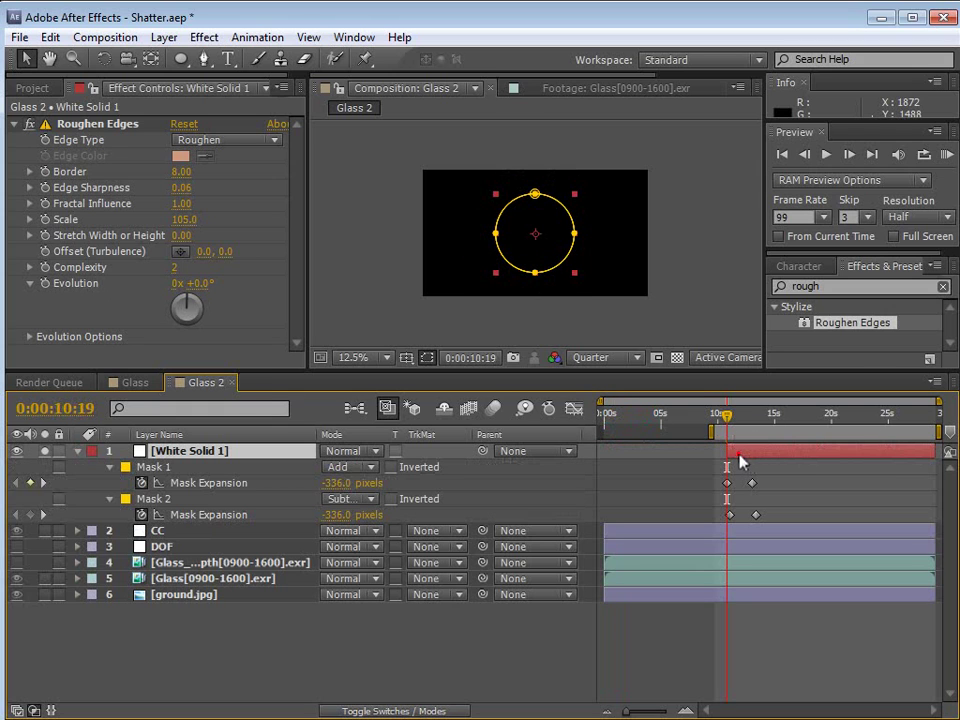
{"action": "key", "text": "alt+Home"}
{"action": "left_click_drag", "start_coordinate": [660, 420], "coordinate": [593, 438]}
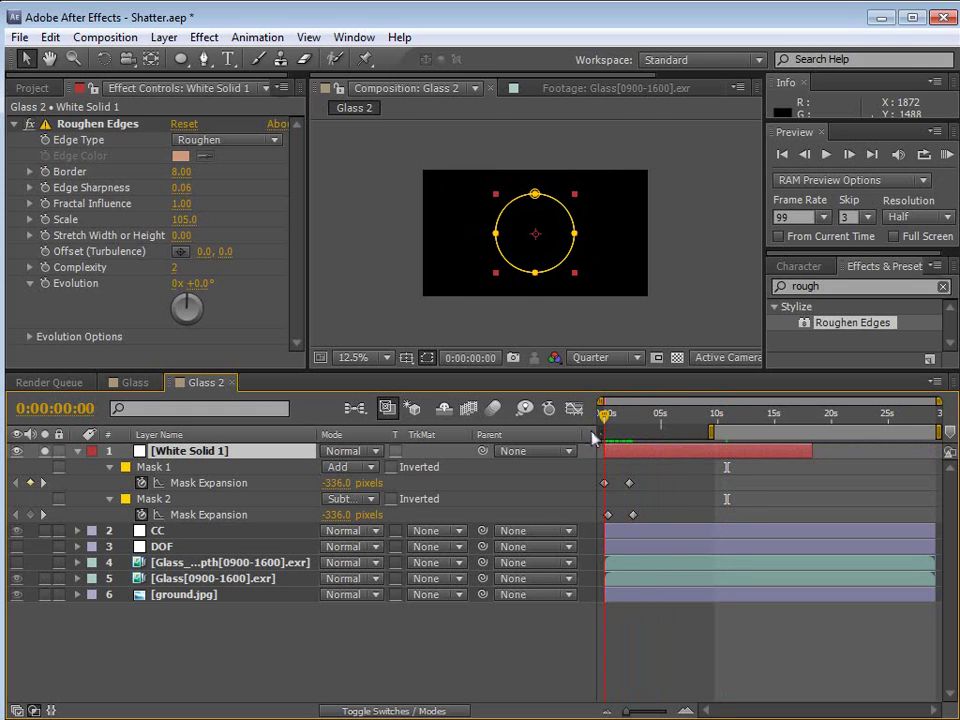
Pre-compose the white solid layer, moving all attributes into the new composition
{"action": "left_click", "coordinate": [164, 37]}
{"action": "left_click", "coordinate": [265, 709]}
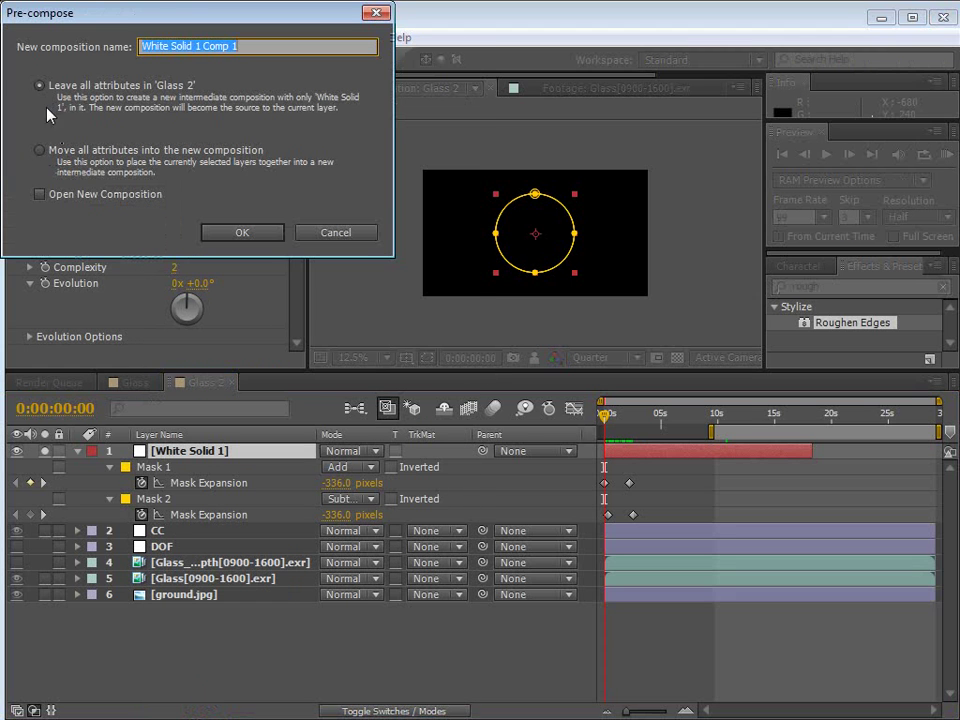
{"action": "left_click", "coordinate": [39, 150]}
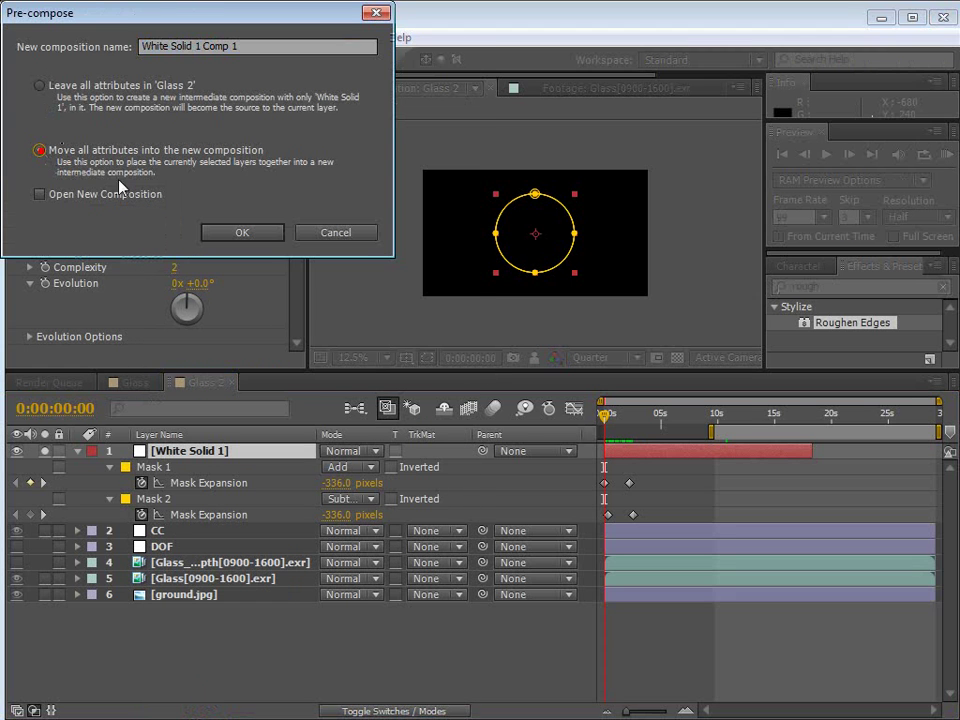
{"action": "left_click", "coordinate": [242, 233]}
Open the ring's pre-composition and set its height to 1920 px, checking that the expanding ring fits the frame
{"action": "double_click", "coordinate": [624, 452]}
{"action": "left_click_drag", "start_coordinate": [614, 431], "coordinate": [626, 430]}
{"action": "left_click", "coordinate": [615, 287]}
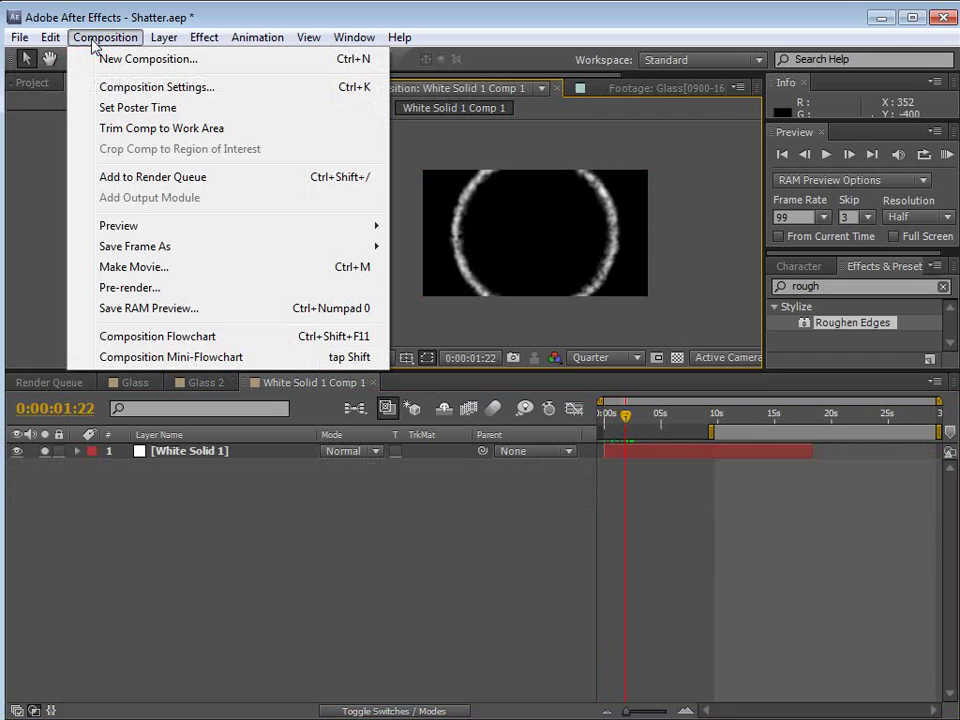
{"action": "left_click", "coordinate": [154, 90]}
{"action": "left_click", "coordinate": [312, 329]}
{"action": "type", "text": "1920"}
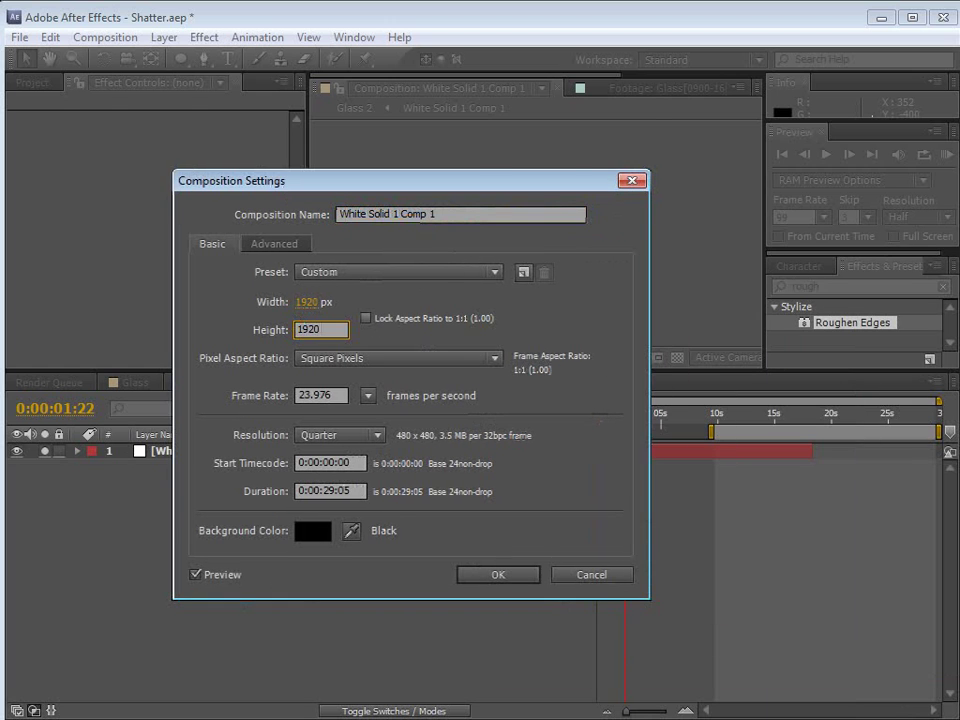
{"action": "key", "text": "Return"}
{"action": "mouse_move", "coordinate": [634, 420]}
{"action": "left_mouse_down"}
{"action": "mouse_move", "coordinate": [645, 424]}
{"action": "mouse_move", "coordinate": [611, 434]}
{"action": "mouse_move", "coordinate": [625, 436]}
{"action": "left_mouse_up"}
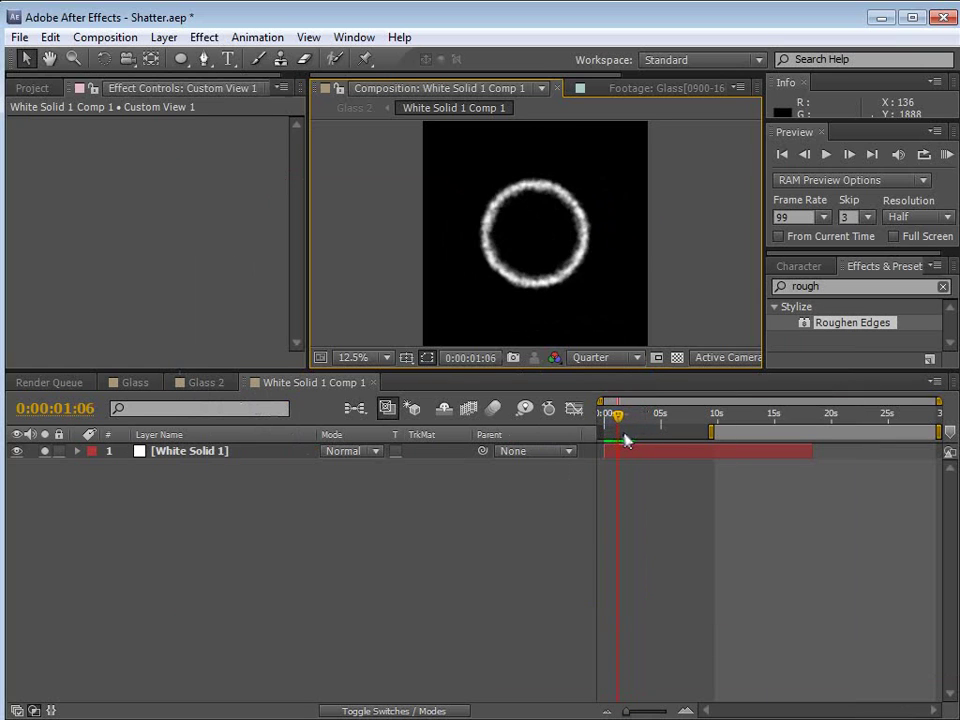
Return to the Glass 2 composition, unsolo the ring layer and make it a 3D layer
{"action": "left_click", "coordinate": [206, 383]}
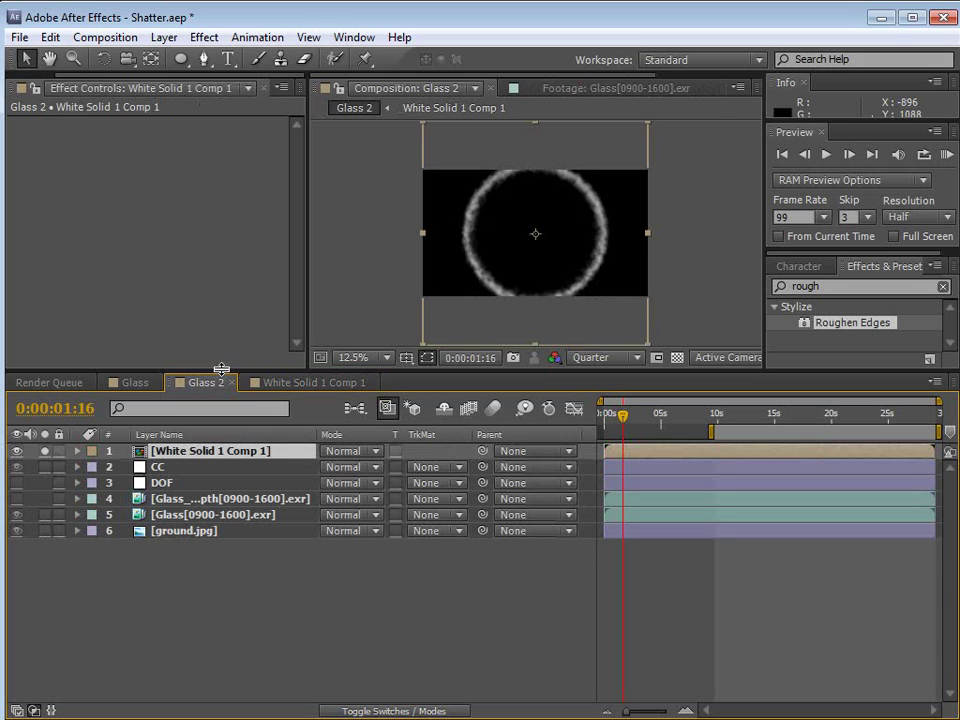
{"action": "left_click", "coordinate": [44, 451]}
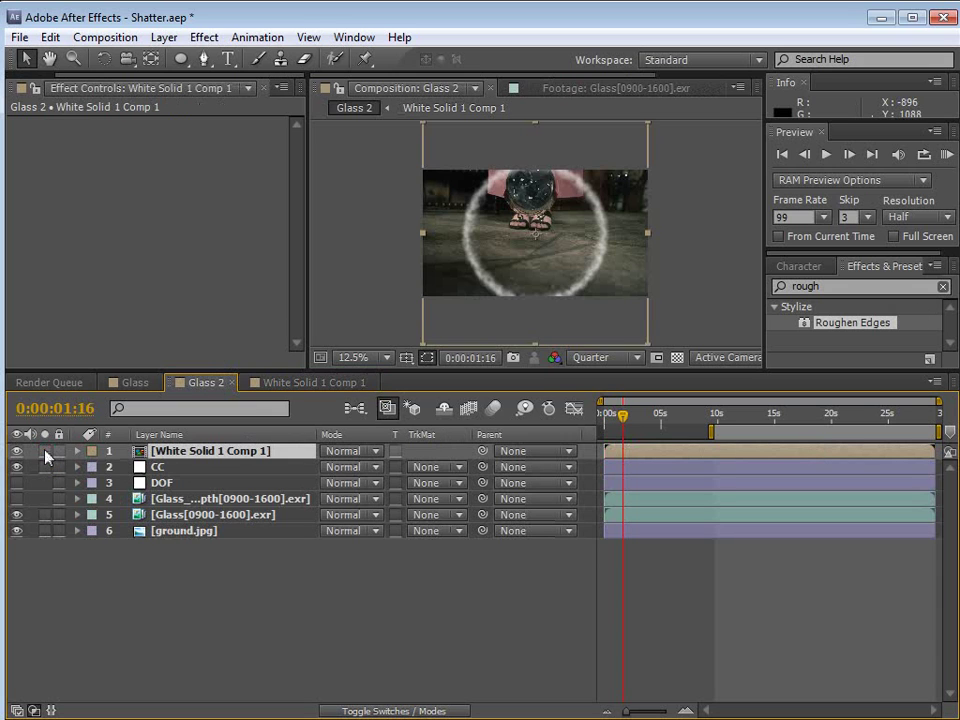
{"action": "key", "text": "F4"}
{"action": "left_click", "coordinate": [426, 451]}
Rotate the ring layer about its X axis until it lies flat on the ground plane
{"action": "scroll", "coordinate": [551, 253], "scroll_direction": "up", "scroll_amount": 1}
{"action": "key", "text": "grave"}
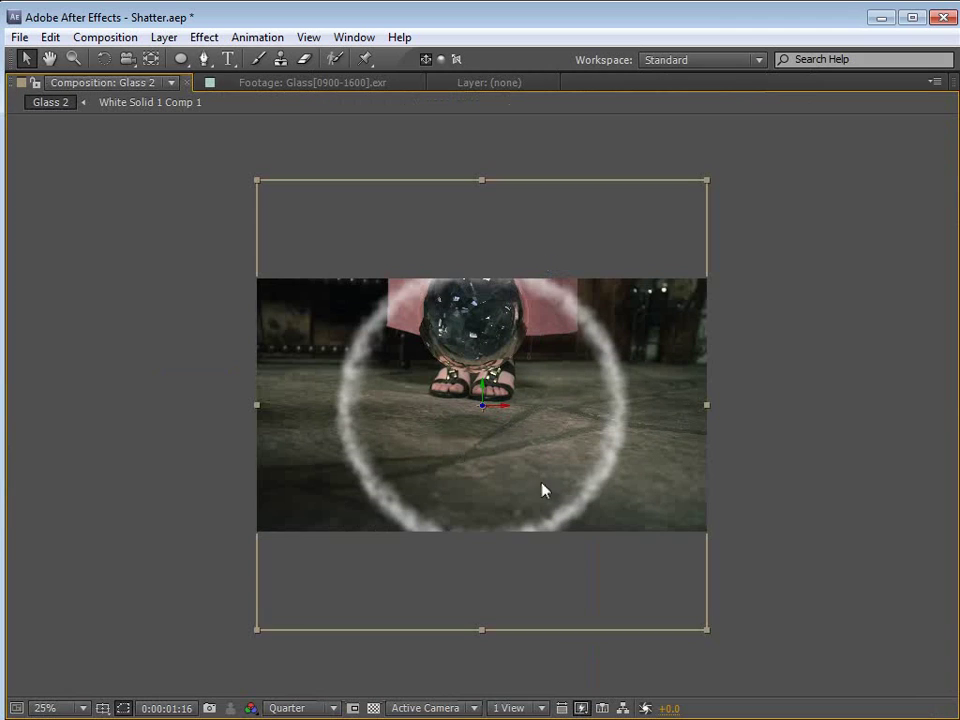
{"action": "key", "text": "w"}
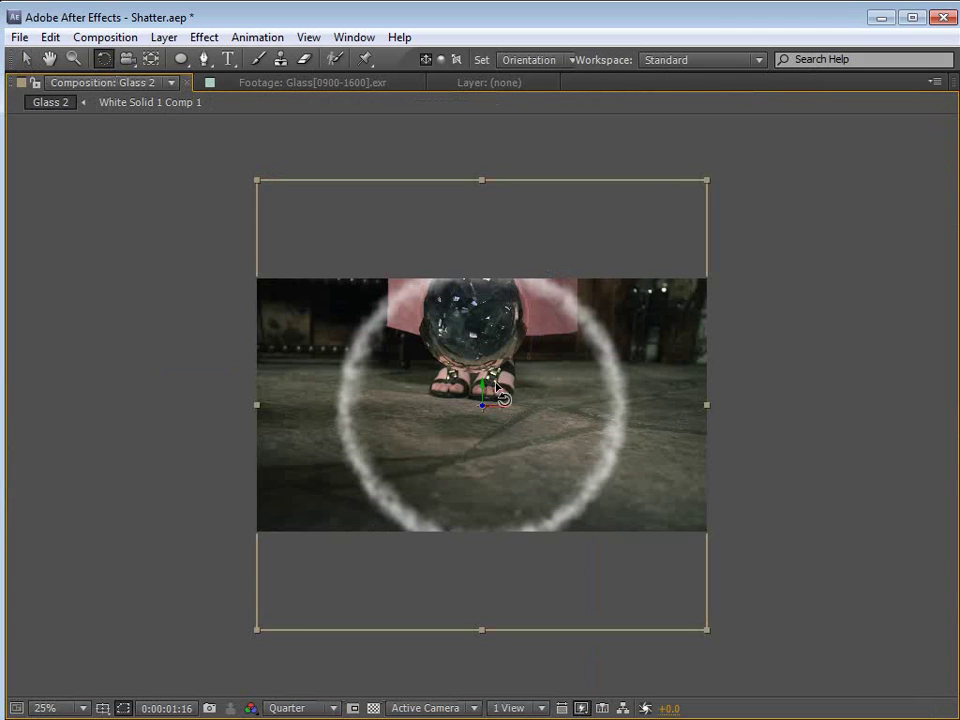
{"action": "left_click_drag", "start_coordinate": [497, 404], "coordinate": [495, 387]}
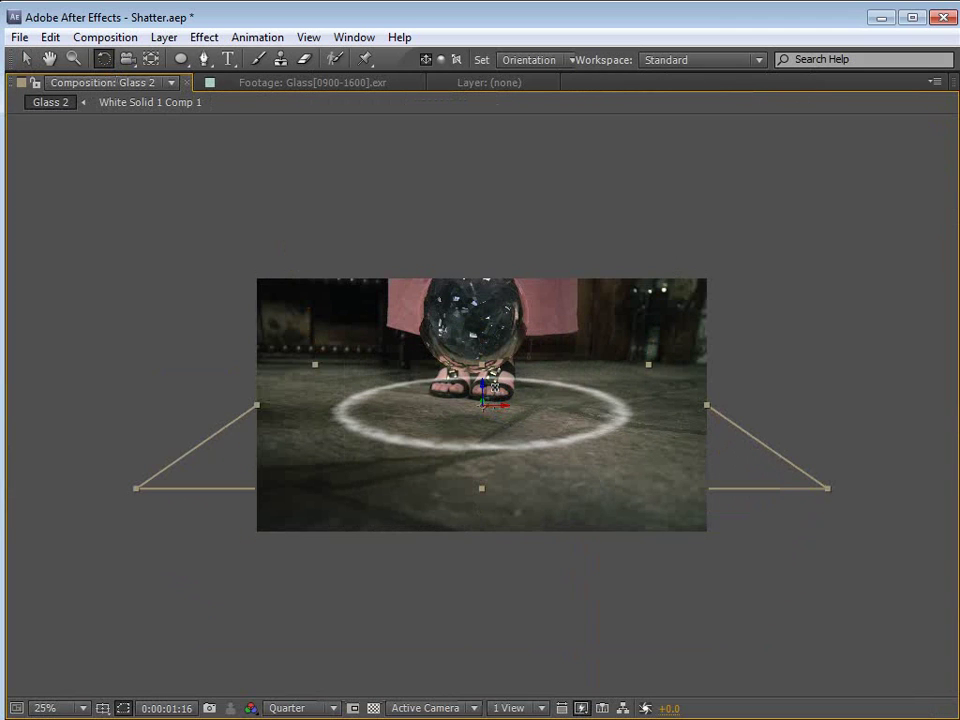
{"action": "key", "text": "v"}
{"action": "key", "text": "grave"}
Slide the ring layer to start at about 8.5 seconds, move the ring to the glass dome's base, and scrub through the shatter
{"action": "left_click", "coordinate": [596, 430]}
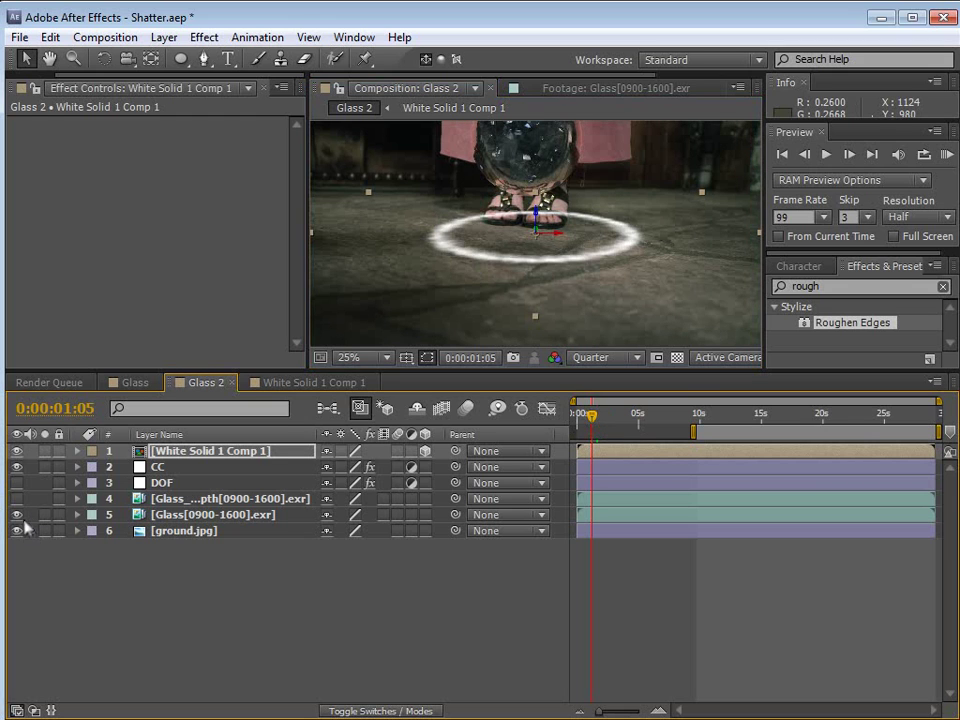
{"action": "left_click_drag", "start_coordinate": [628, 428], "coordinate": [690, 428]}
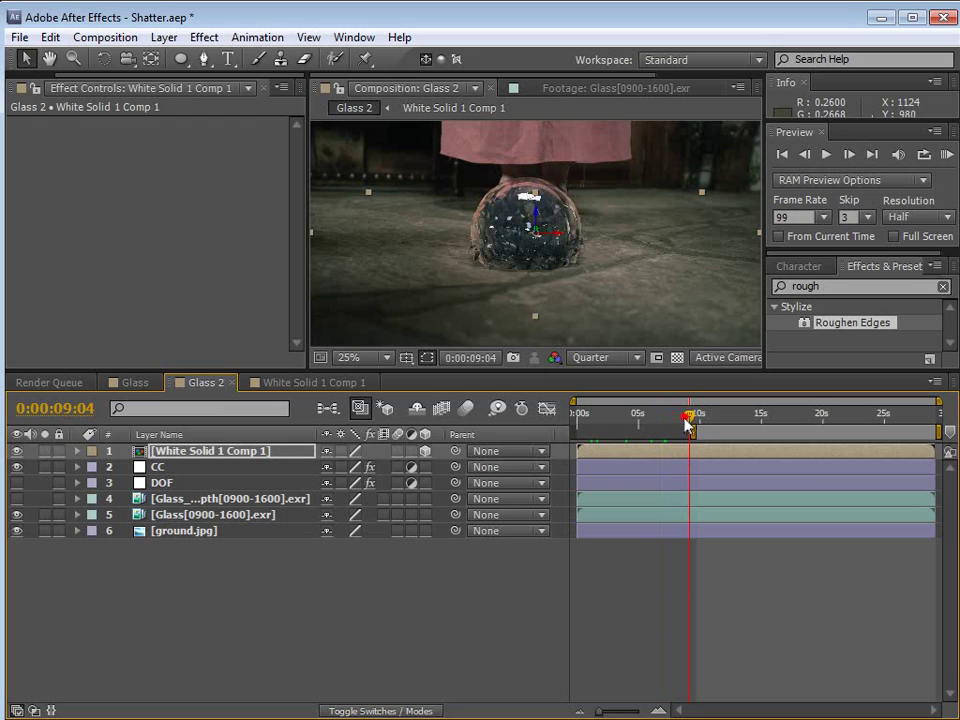
{"action": "left_click_drag", "start_coordinate": [596, 457], "coordinate": [700, 460]}
{"action": "left_click_drag", "start_coordinate": [560, 240], "coordinate": [537, 278]}
{"action": "key", "text": "Page_Down"}
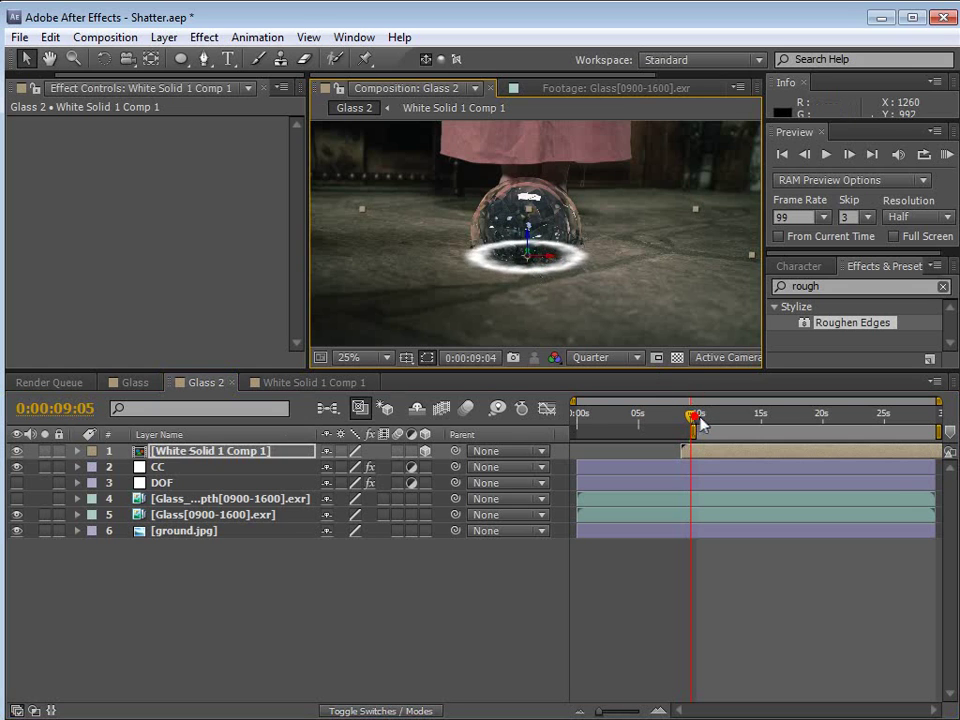
{"action": "left_click_drag", "start_coordinate": [703, 424], "coordinate": [720, 424]}
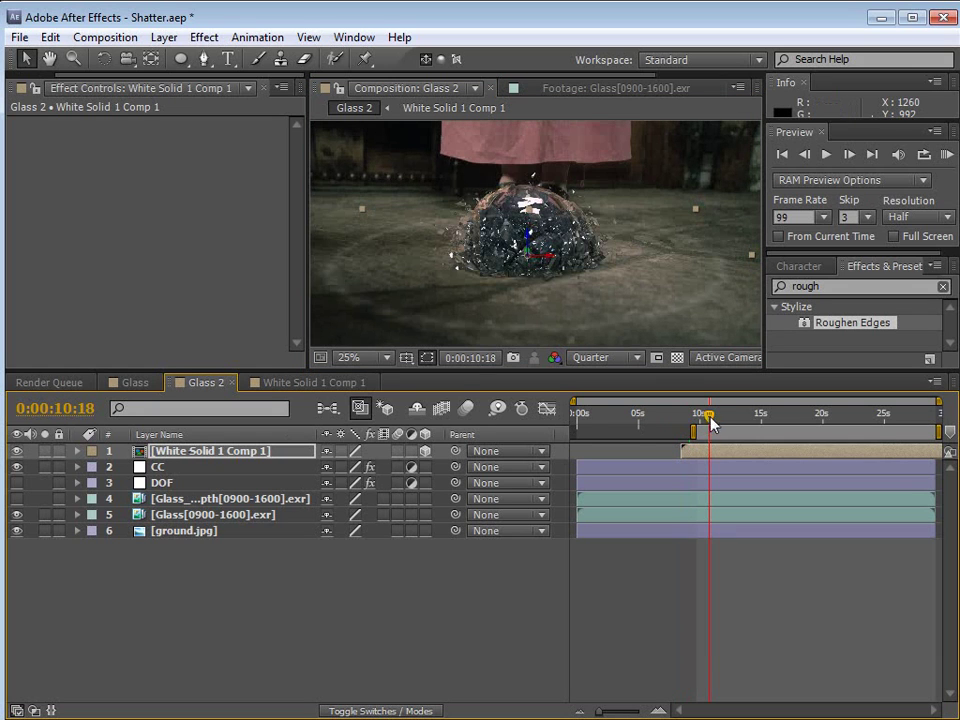
In the ring's pre-composition, stretch all mask expansion and opacity keyframes proportionally so the last one falls at about 4.8 seconds
{"action": "left_click", "coordinate": [322, 383]}
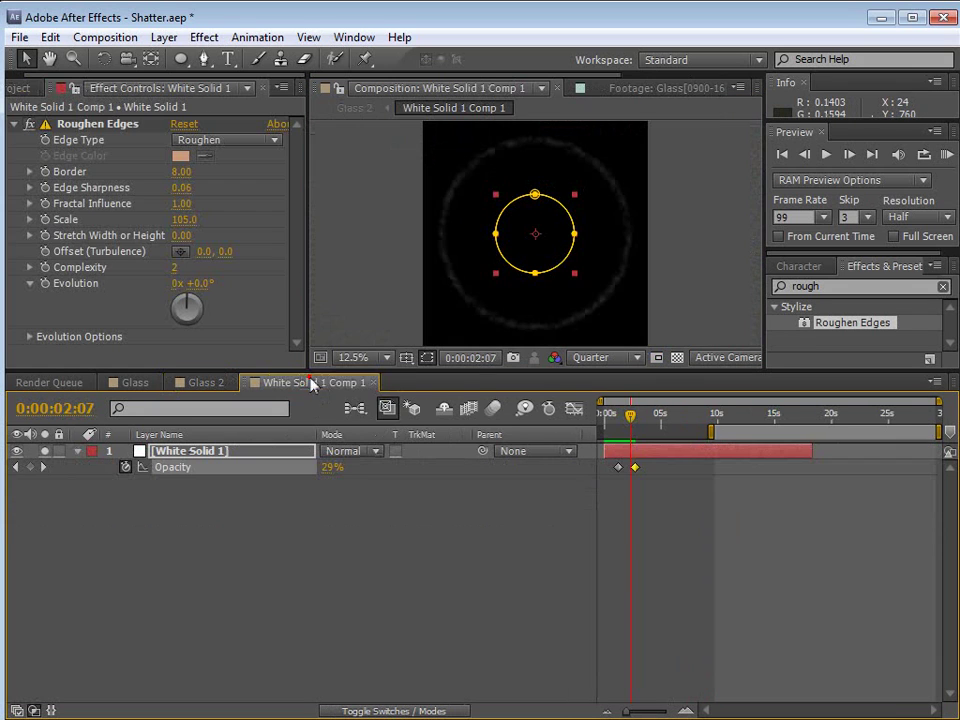
{"action": "key", "text": "u"}
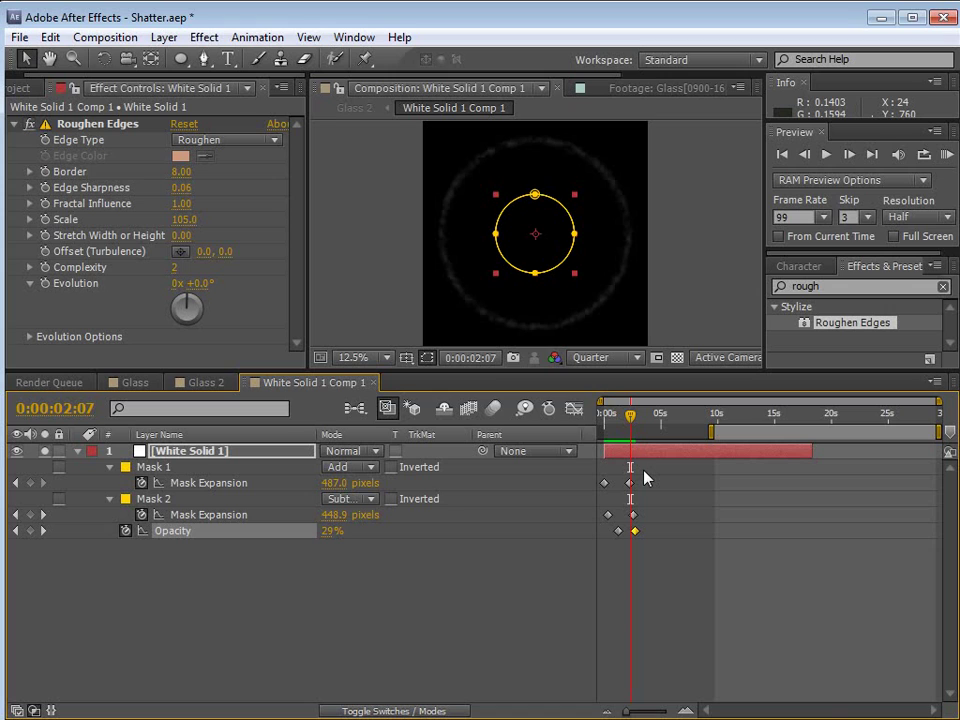
{"action": "key", "text": "equal"}
{"action": "key", "text": "space"}
{"action": "left_click_drag", "start_coordinate": [643, 521], "coordinate": [670, 523]}
{"action": "left_click", "coordinate": [704, 480]}
{"action": "left_click_drag", "start_coordinate": [737, 463], "coordinate": [578, 575]}
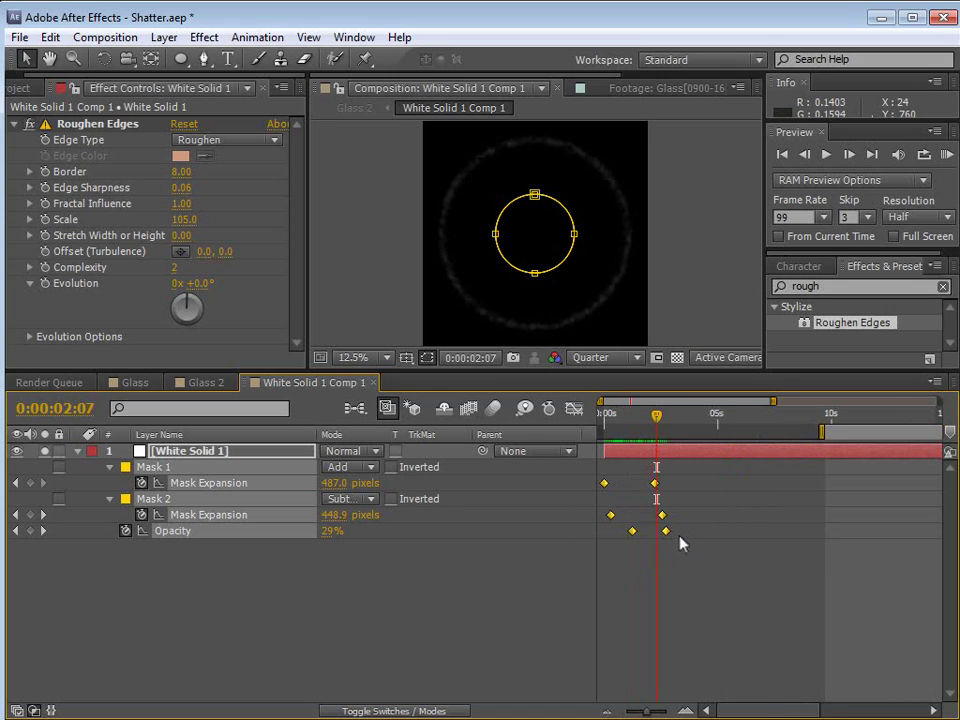
{"action": "left_click_drag", "start_coordinate": [668, 538], "coordinate": [715, 538], "text": "alt"}
{"action": "left_click_drag", "start_coordinate": [617, 418], "coordinate": [724, 418]}
Compress the ring's keyframes so the last opacity keyframe falls at about 4 seconds, and check the ring's speed in Glass 2
{"action": "left_click", "coordinate": [197, 384]}
{"action": "left_click", "coordinate": [322, 384]}
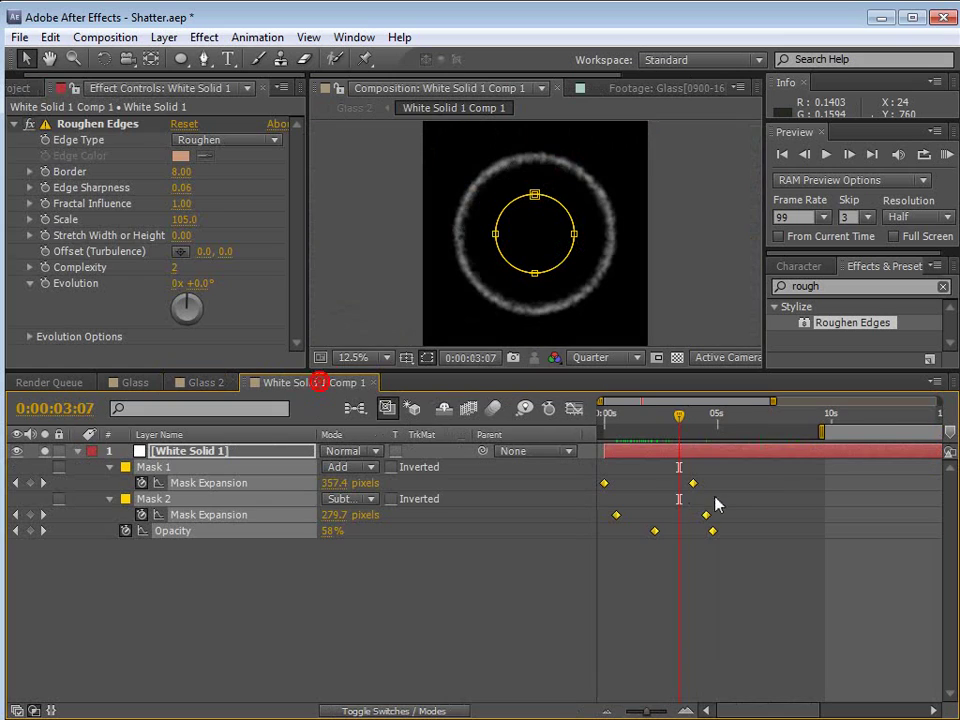
{"action": "left_click_drag", "start_coordinate": [716, 536], "coordinate": [694, 531], "text": "alt"}
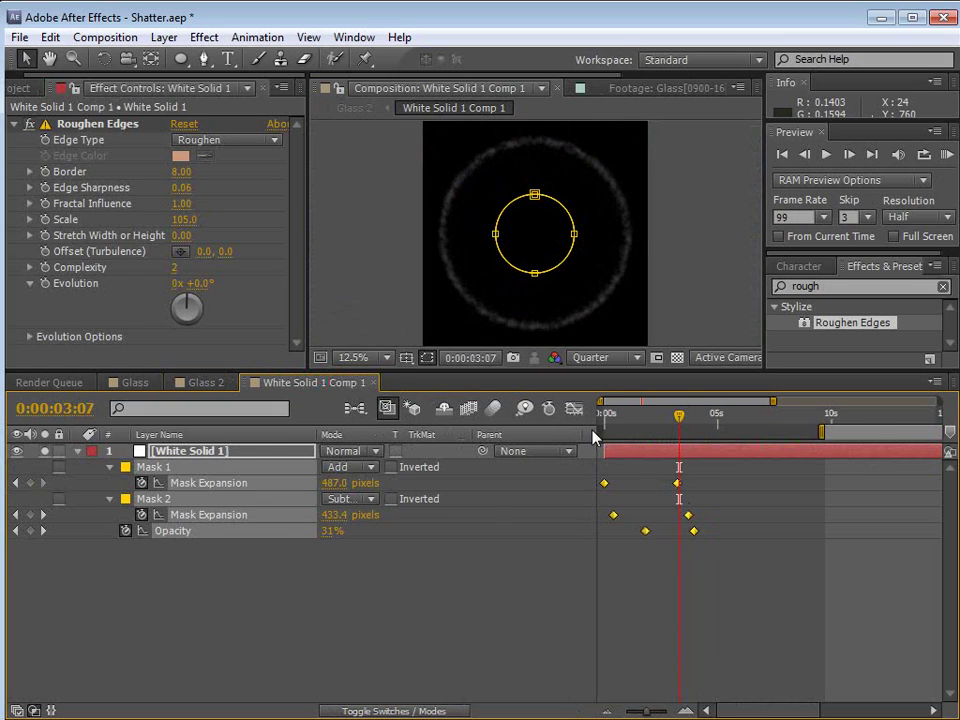
{"action": "left_click", "coordinate": [206, 383]}
{"action": "left_click_drag", "start_coordinate": [701, 419], "coordinate": [712, 419]}
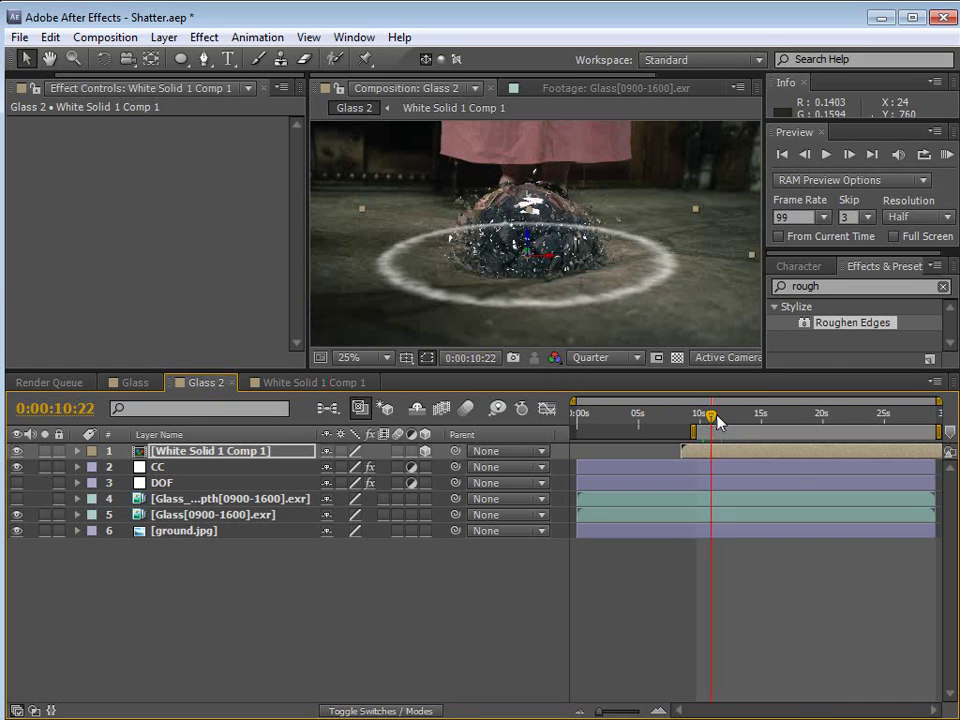
Pre-compose the ring layer in Glass 2 as Shockwave, moving all attributes into the new composition
{"action": "scroll", "coordinate": [582, 314], "scroll_direction": "down", "scroll_amount": 1}
{"action": "left_click", "coordinate": [713, 455]}
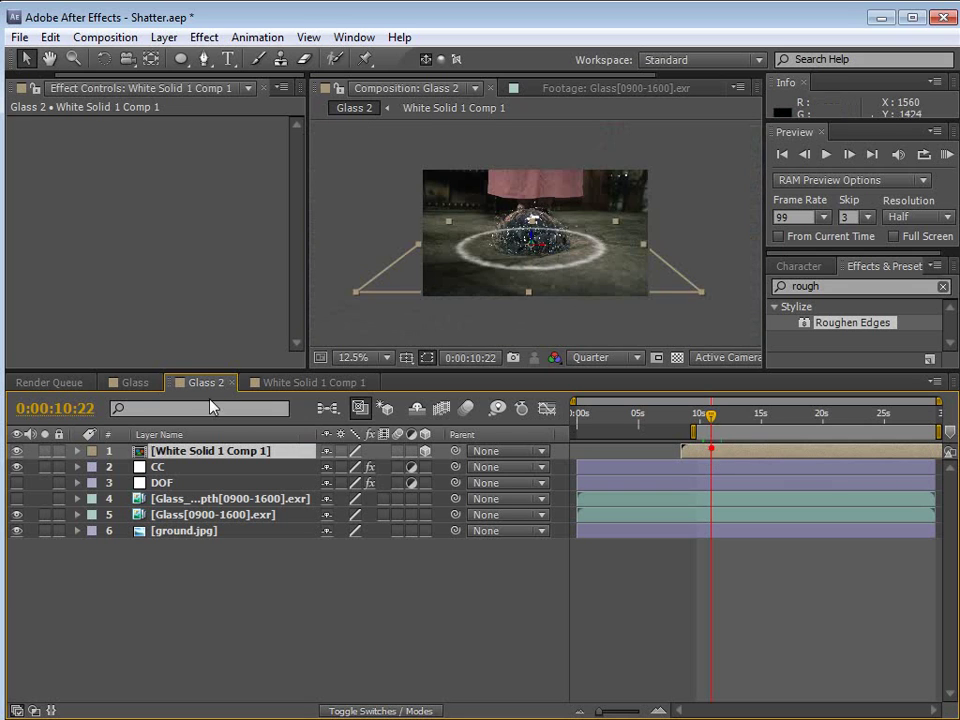
{"action": "key", "text": "ctrl+shift+c"}
{"action": "left_click", "coordinate": [40, 149]}
{"action": "left_click_drag", "start_coordinate": [276, 46], "coordinate": [23, 43]}
{"action": "type", "text": "Shockwave"}
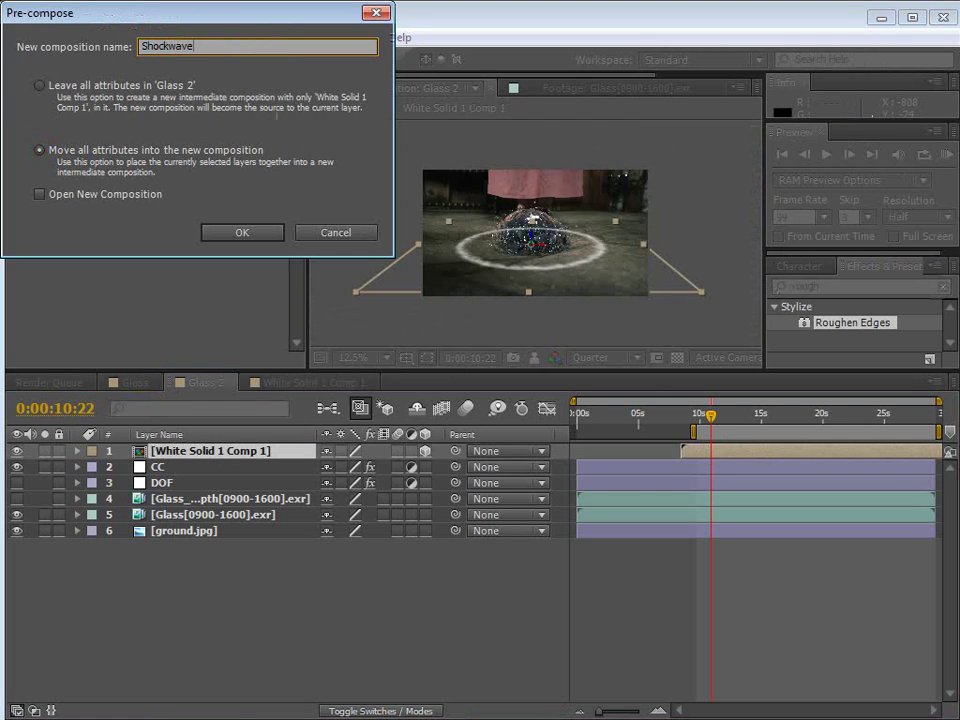
{"action": "key", "text": "Return"}
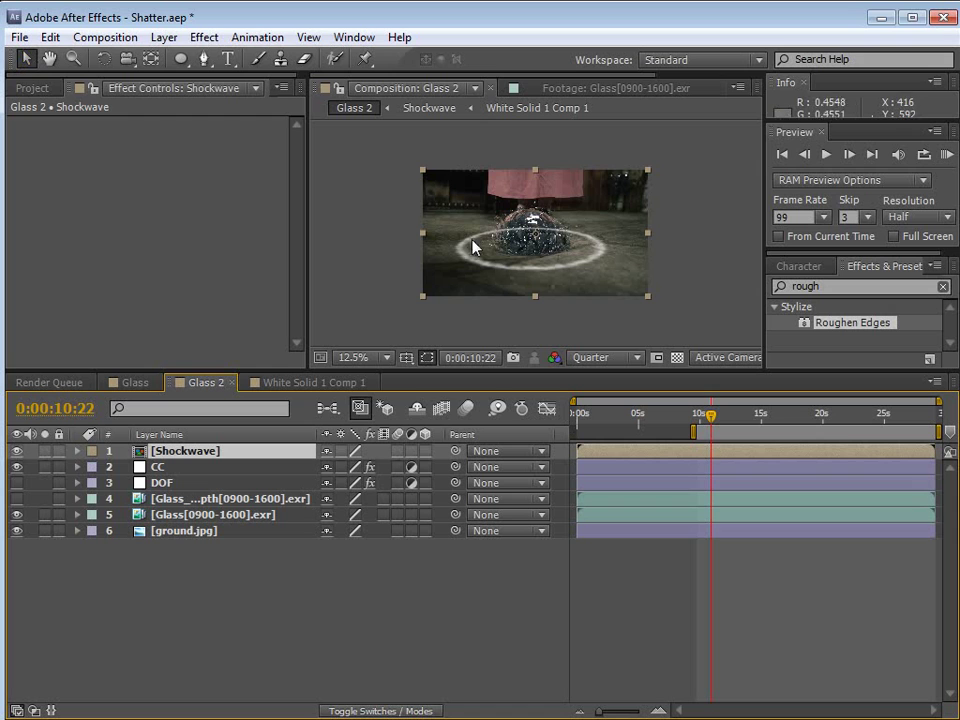
Open the Shockwave composition and add a 1920 x 1080 gray solid with red, green and blue each set to 0.5
{"action": "double_click", "coordinate": [700, 462]}
{"action": "left_click", "coordinate": [163, 37]}
{"action": "mouse_move", "coordinate": [357, 61]}
{"action": "left_click", "coordinate": [527, 81]}
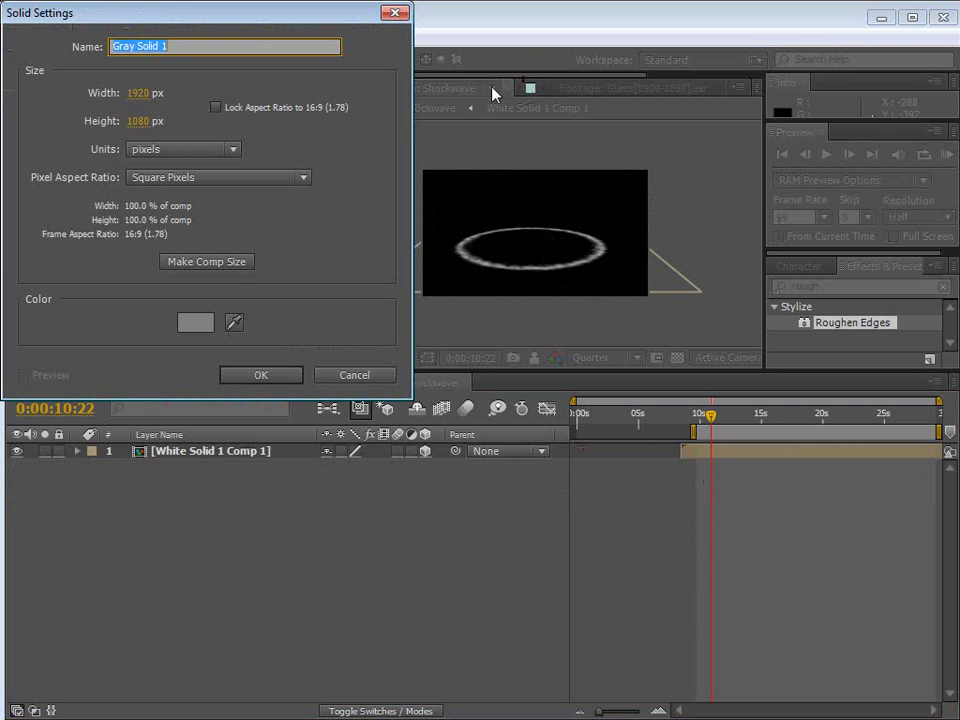
{"action": "left_click", "coordinate": [196, 323]}
{"action": "left_click_drag", "start_coordinate": [29, 151], "coordinate": [7, 161]}
{"action": "left_click", "coordinate": [345, 192]}
{"action": "type", "text": ".5"}
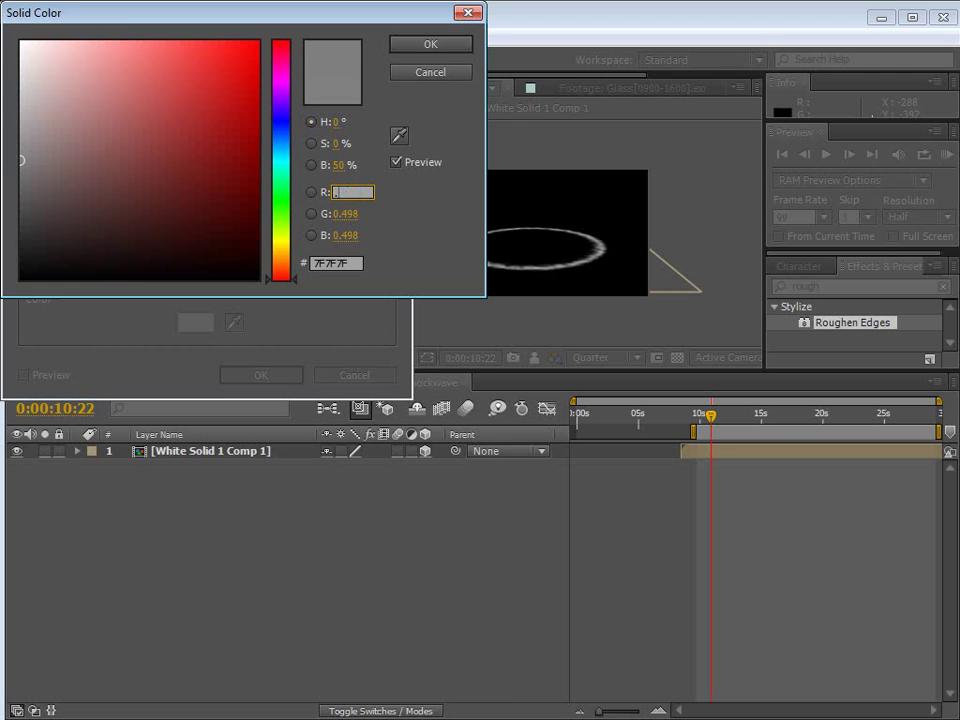
{"action": "key", "text": "Tab"}
{"action": "type", "text": ".5"}
{"action": "left_click", "coordinate": [347, 238]}
{"action": "type", "text": ".5"}
{"action": "key", "text": "Tab"}
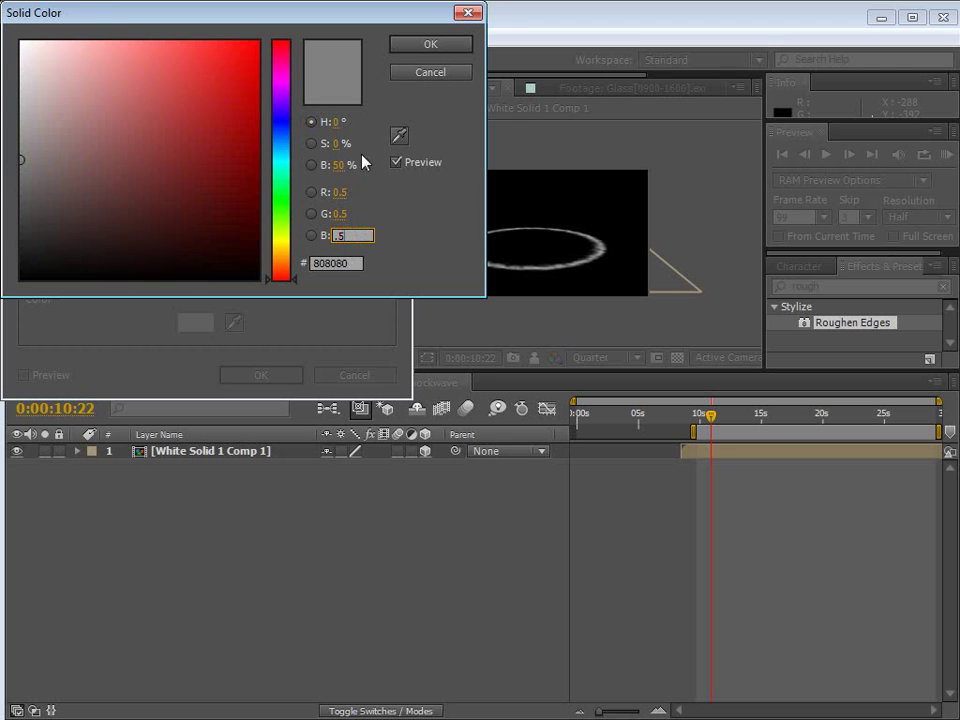
{"action": "left_click", "coordinate": [432, 44]}
{"action": "left_click", "coordinate": [260, 374]}
Place the gray solid beneath the ring layer and scrub to check the ring against the gray background
{"action": "left_click_drag", "start_coordinate": [180, 451], "coordinate": [203, 483]}
{"action": "left_click", "coordinate": [761, 588]}
{"action": "mouse_move", "coordinate": [710, 424]}
{"action": "left_mouse_down"}
{"action": "mouse_move", "coordinate": [720, 420]}
{"action": "mouse_move", "coordinate": [708, 420]}
{"action": "left_mouse_up"}
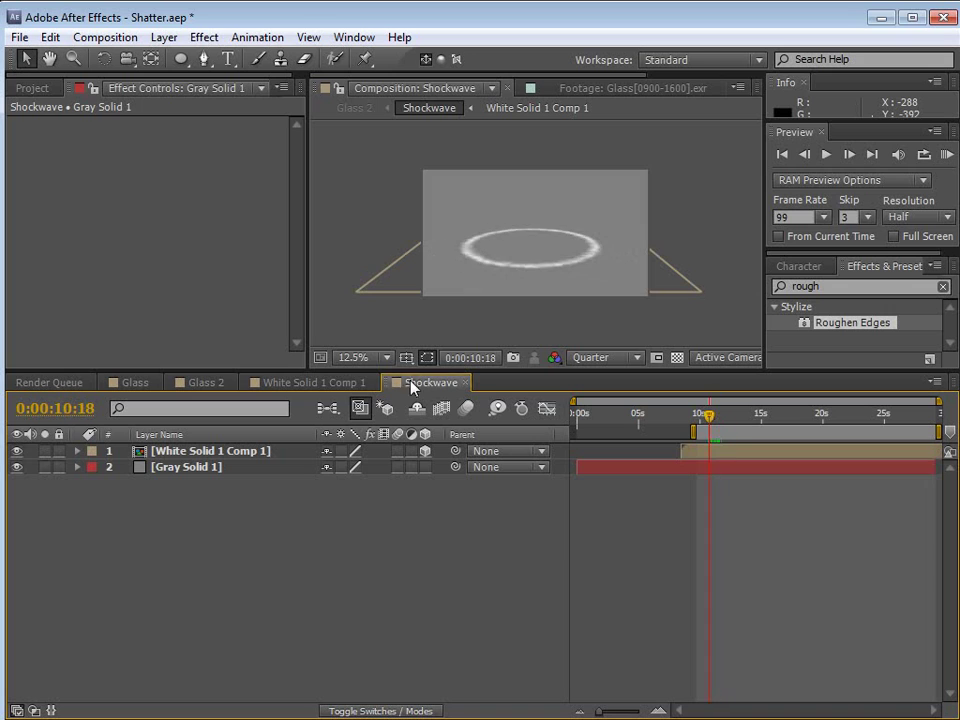
Return to the Glass 2 composition and hide the Shockwave layer
{"action": "left_click", "coordinate": [204, 382]}
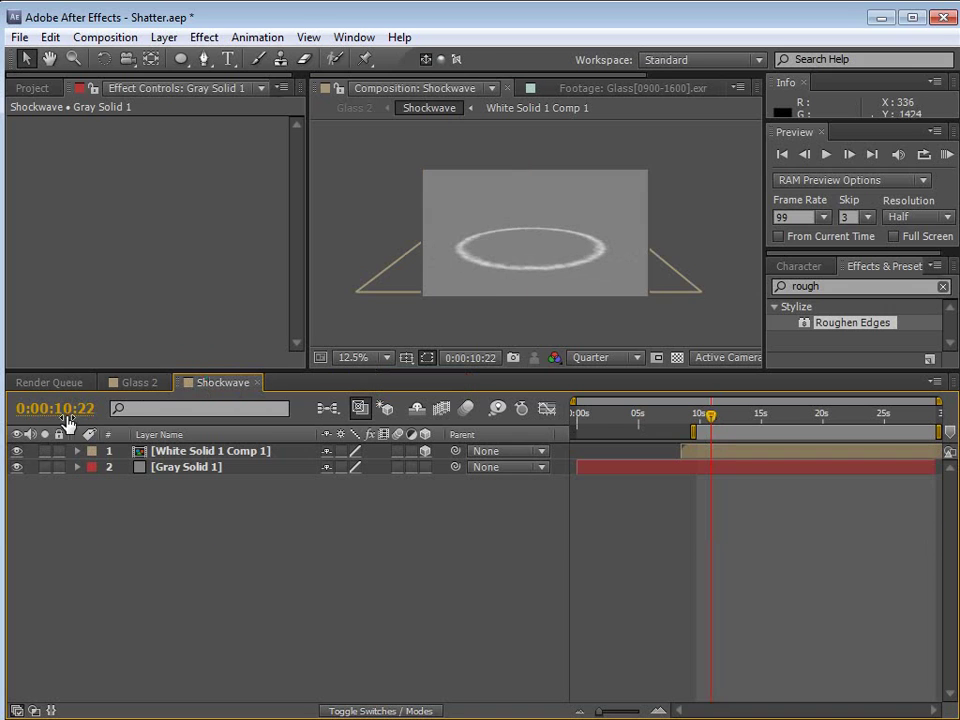
{"action": "left_click", "coordinate": [140, 382]}
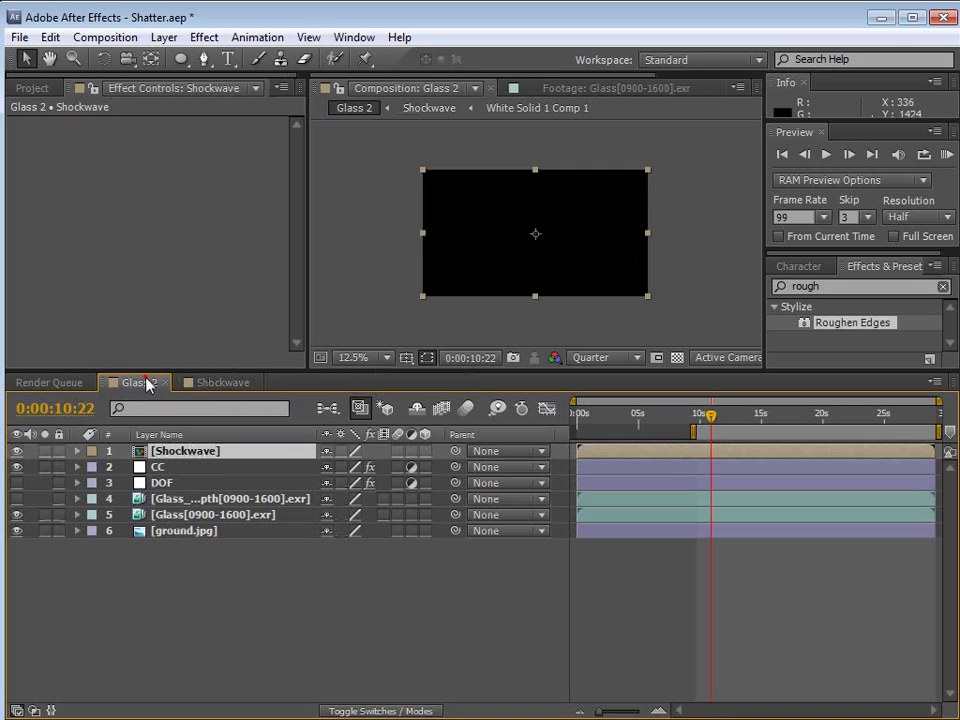
{"action": "left_click", "coordinate": [15, 452]}
{"action": "left_click", "coordinate": [15, 452]}
{"action": "left_click", "coordinate": [15, 452]}
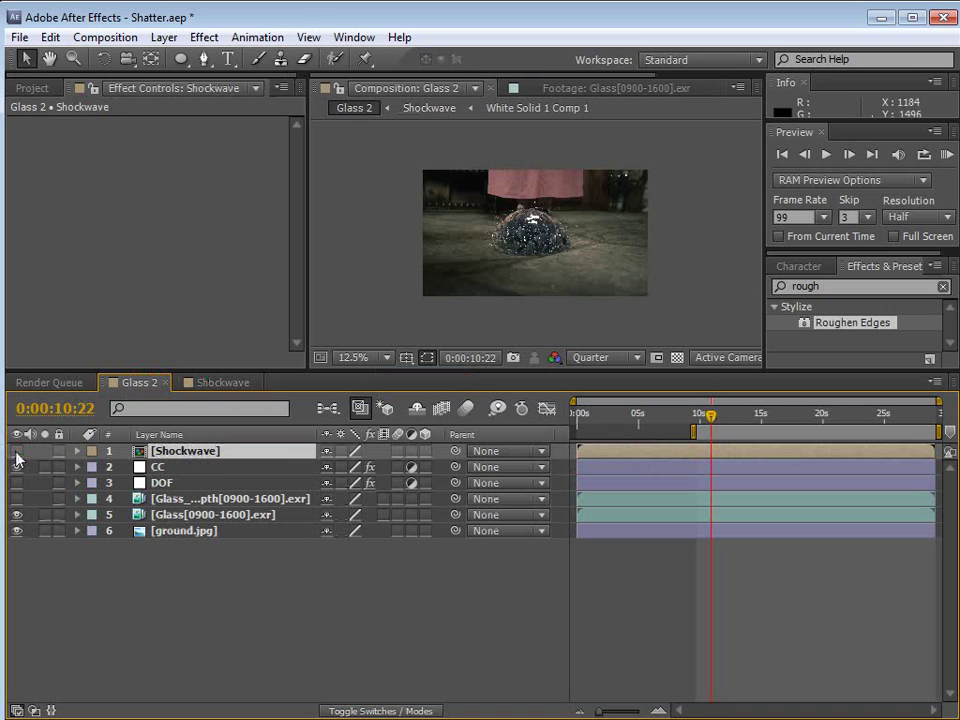
Add an adjustment layer to Glass 2 and name it Displace
{"action": "left_click", "coordinate": [165, 38]}
{"action": "mouse_move", "coordinate": [189, 58]}
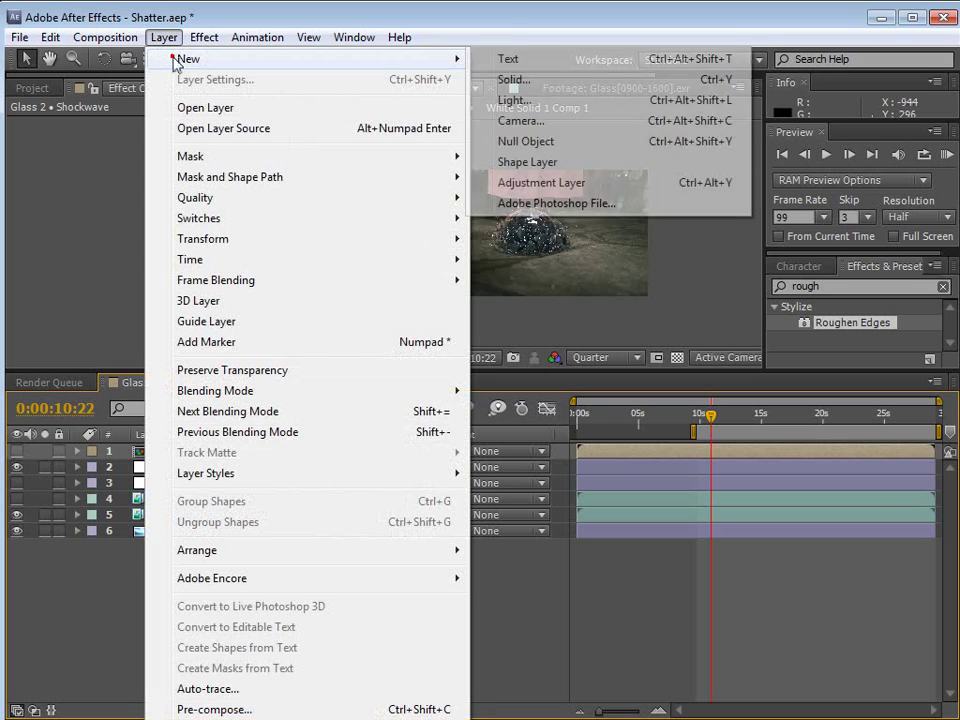
{"action": "left_click", "coordinate": [559, 182]}
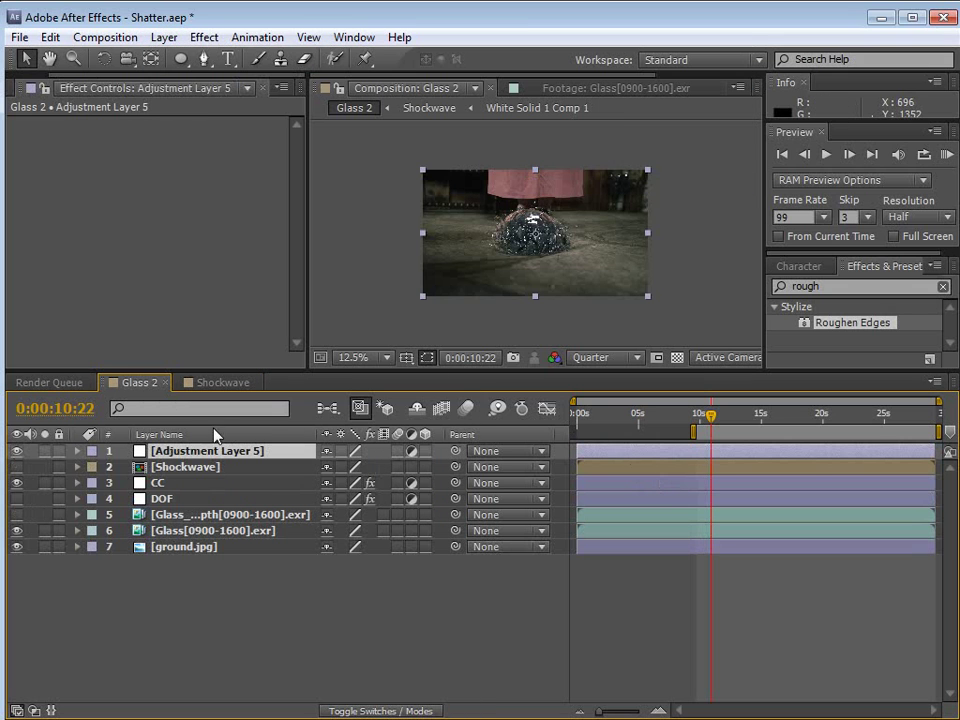
{"action": "key", "text": "Return"}
{"action": "type", "text": "Di"}
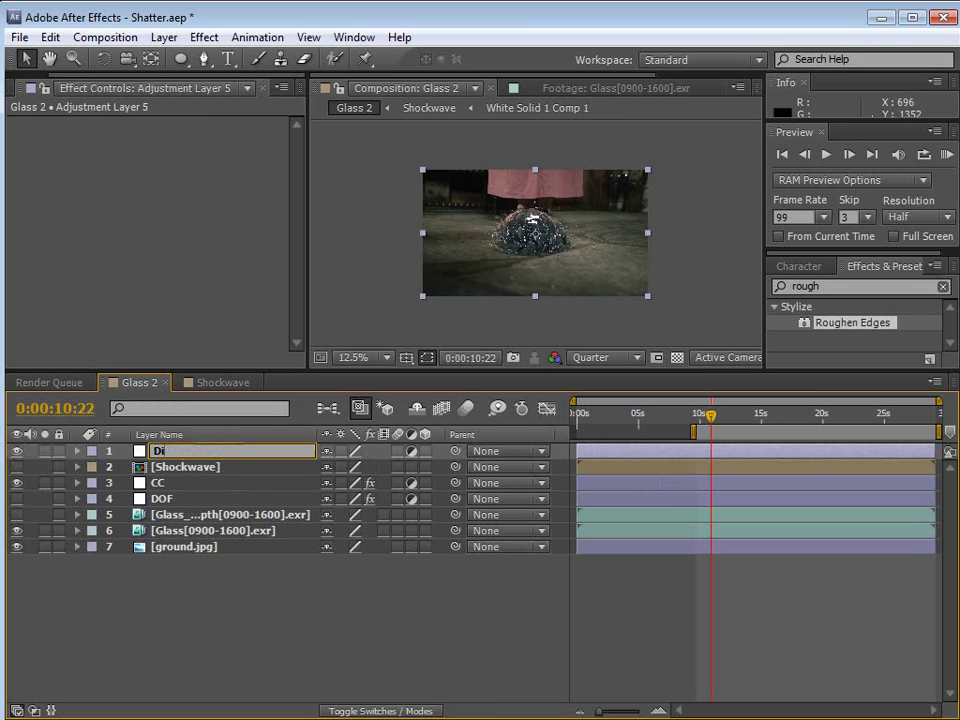
{"action": "type", "text": "splace"}
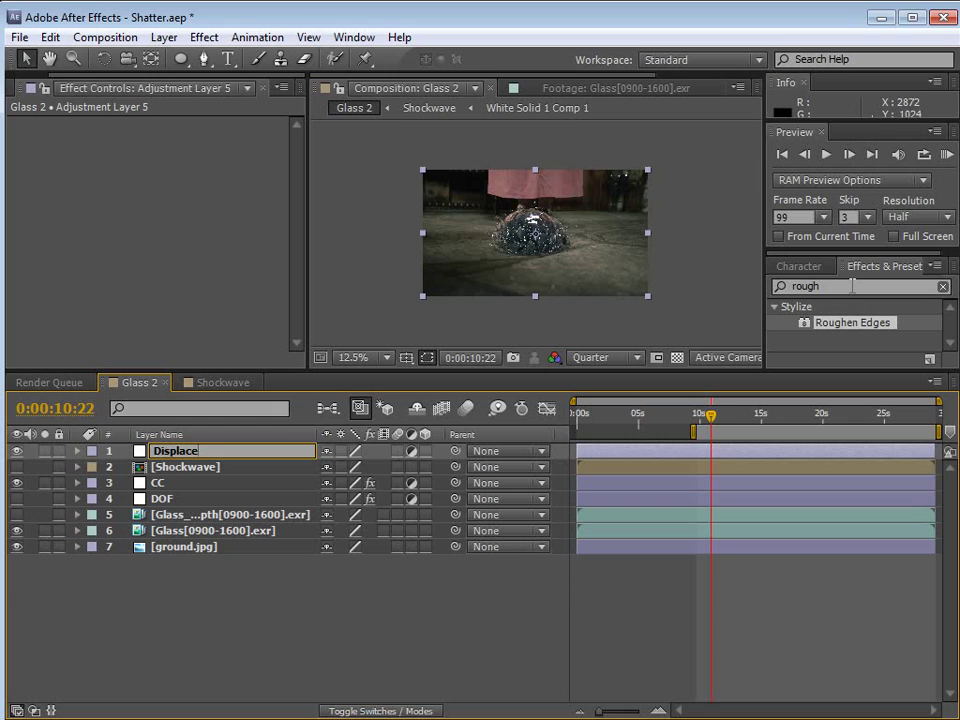
Apply the Displacement Map effect to the Displace layer and choose the Shockwave layer as its displacement map
{"action": "left_click", "coordinate": [845, 286]}
{"action": "type", "text": "displace"}
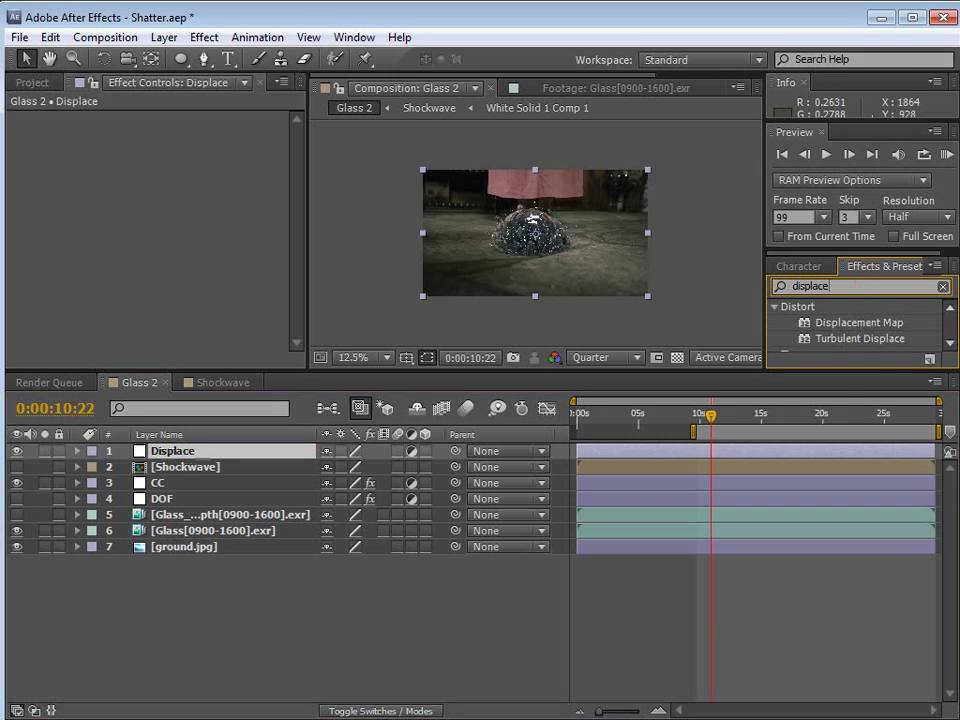
{"action": "left_click_drag", "start_coordinate": [838, 374], "coordinate": [838, 402]}
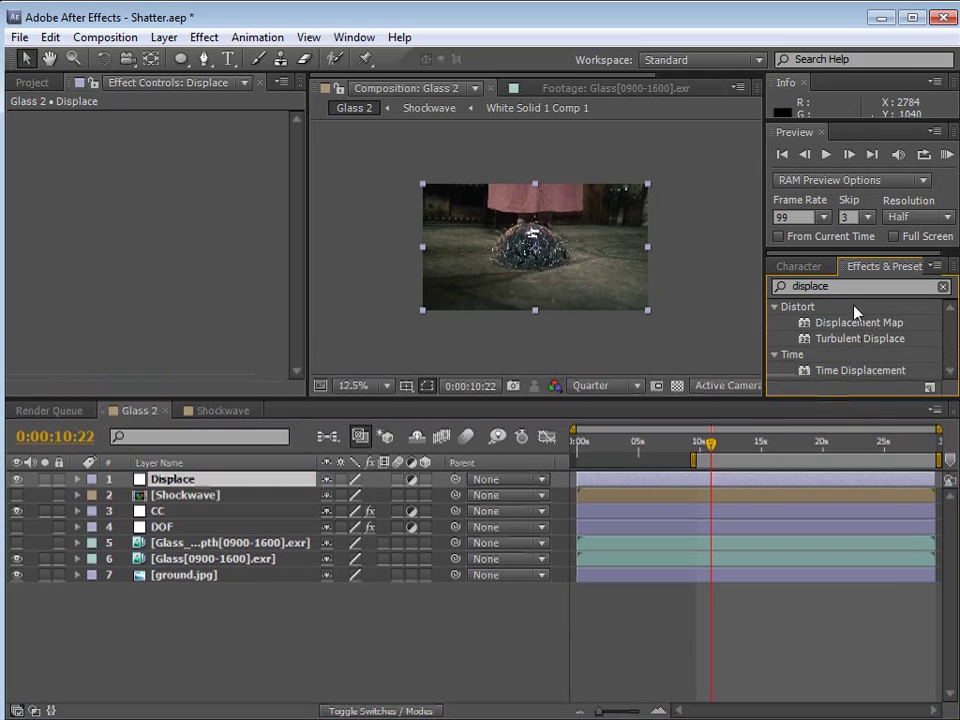
{"action": "left_click", "coordinate": [866, 323]}
{"action": "left_click_drag", "start_coordinate": [825, 325], "coordinate": [180, 490]}
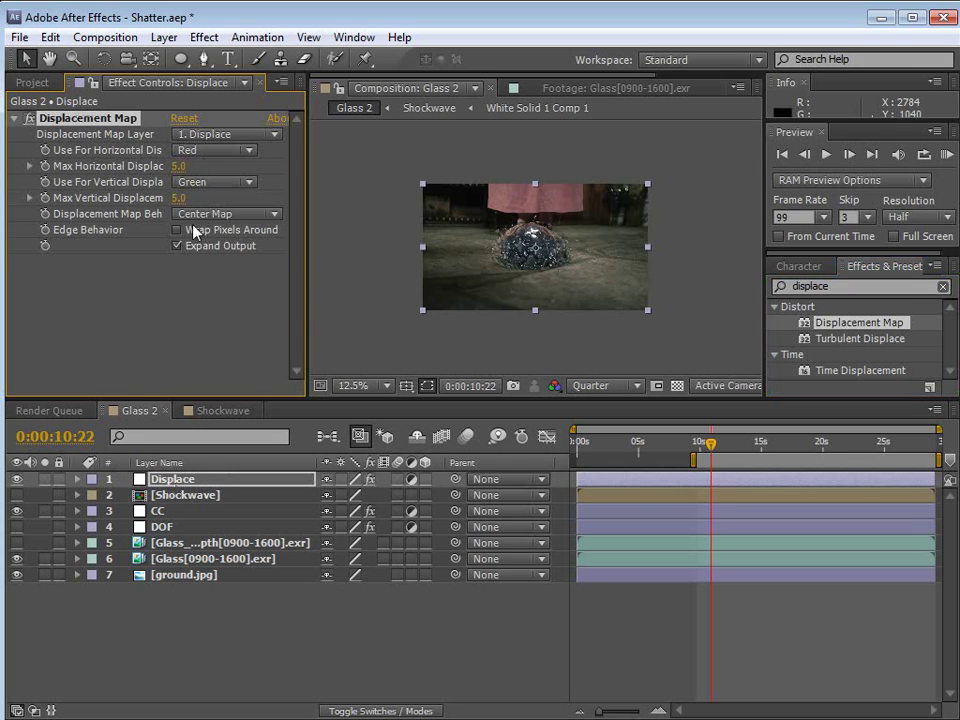
{"action": "left_click", "coordinate": [214, 136]}
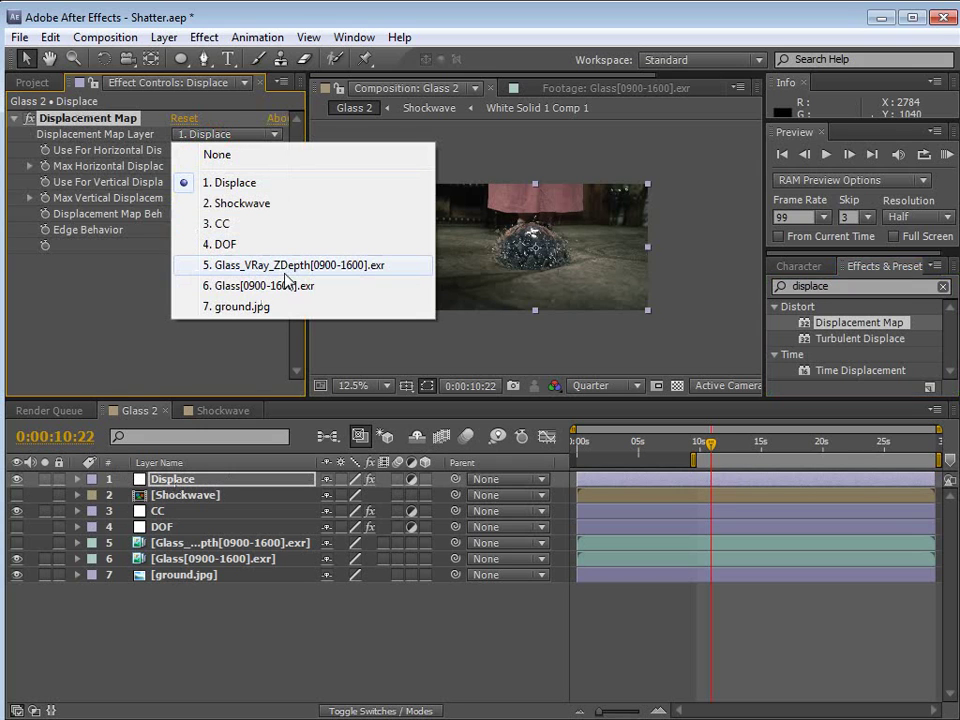
{"action": "left_click", "coordinate": [246, 205]}
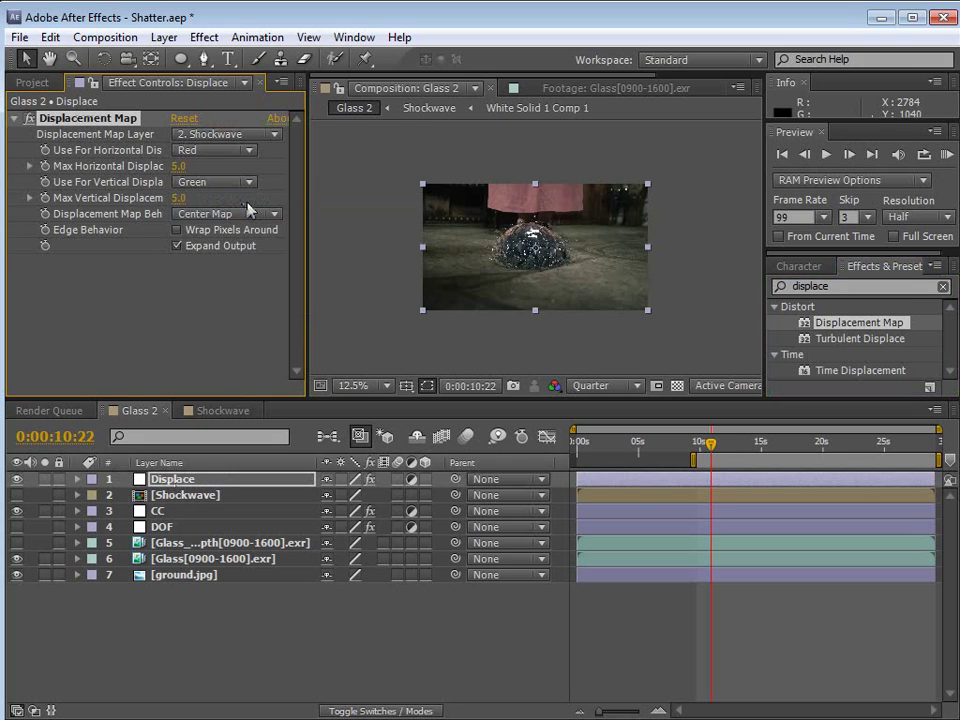
Move the Displace layer directly above ground.jpg, solo both layers, and scrub to check the ground distortion
{"action": "scroll", "coordinate": [541, 291], "scroll_direction": "up", "scroll_amount": 1}
{"action": "left_click_drag", "start_coordinate": [162, 484], "coordinate": [160, 575]}
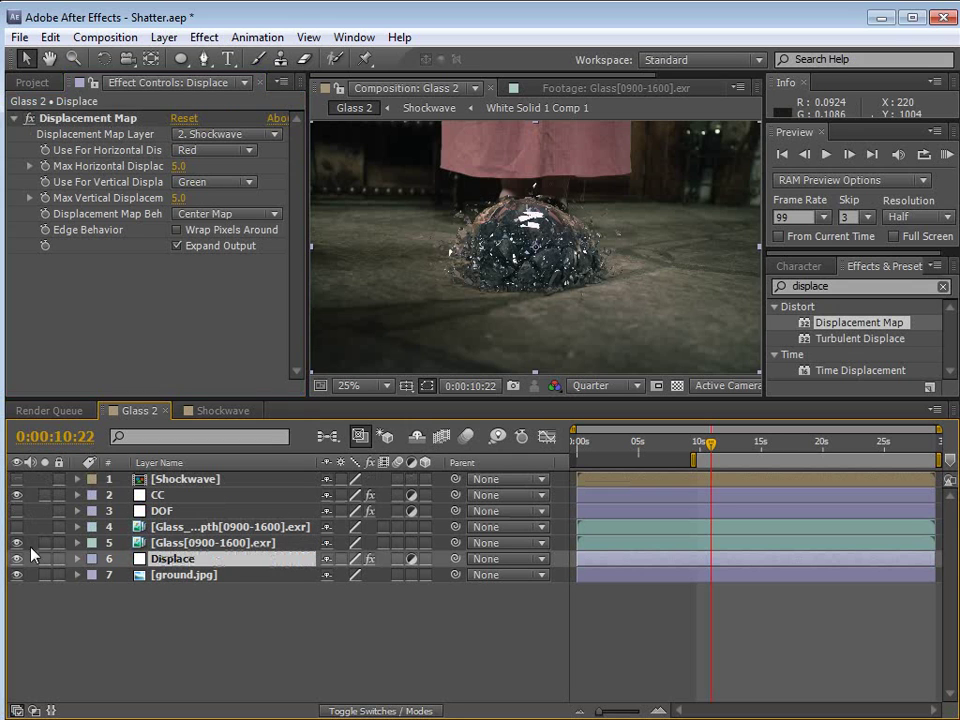
{"action": "left_click", "coordinate": [44, 560]}
{"action": "left_click", "coordinate": [45, 562]}
{"action": "left_click_drag", "start_coordinate": [45, 561], "coordinate": [46, 574]}
{"action": "left_click", "coordinate": [174, 559]}
{"action": "mouse_move", "coordinate": [713, 456]}
{"action": "left_mouse_down"}
{"action": "mouse_move", "coordinate": [738, 456]}
{"action": "mouse_move", "coordinate": [726, 456]}
{"action": "left_mouse_up"}
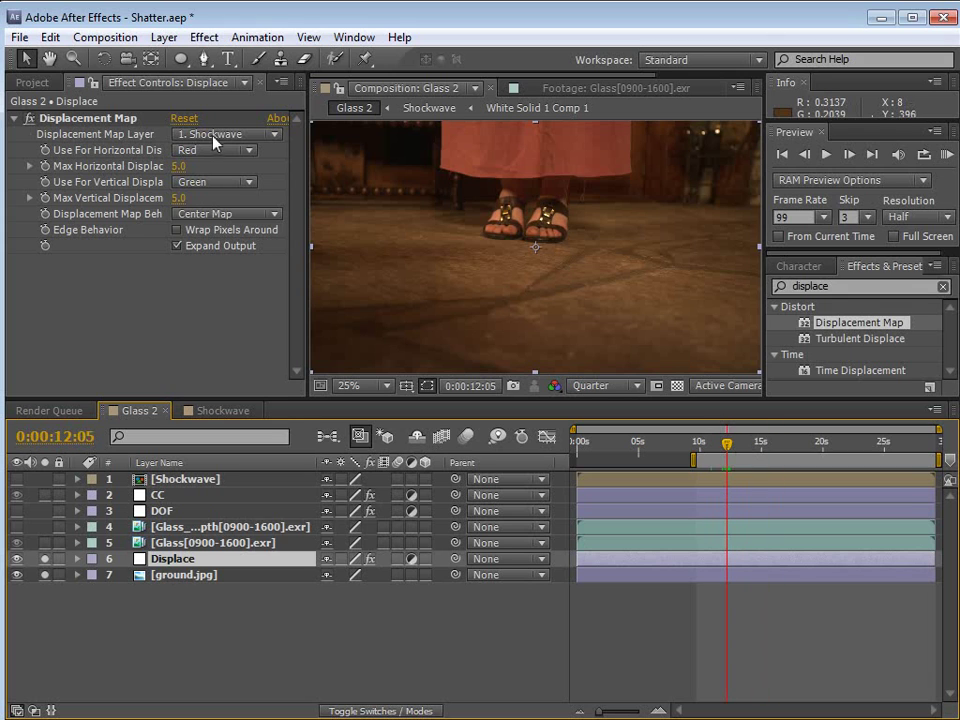
Set the maximum horizontal displacement to 37 and vertical to 75, and scrub to about 10 seconds to check the ring's distortion
{"action": "left_click_drag", "start_coordinate": [178, 166], "coordinate": [206, 185]}
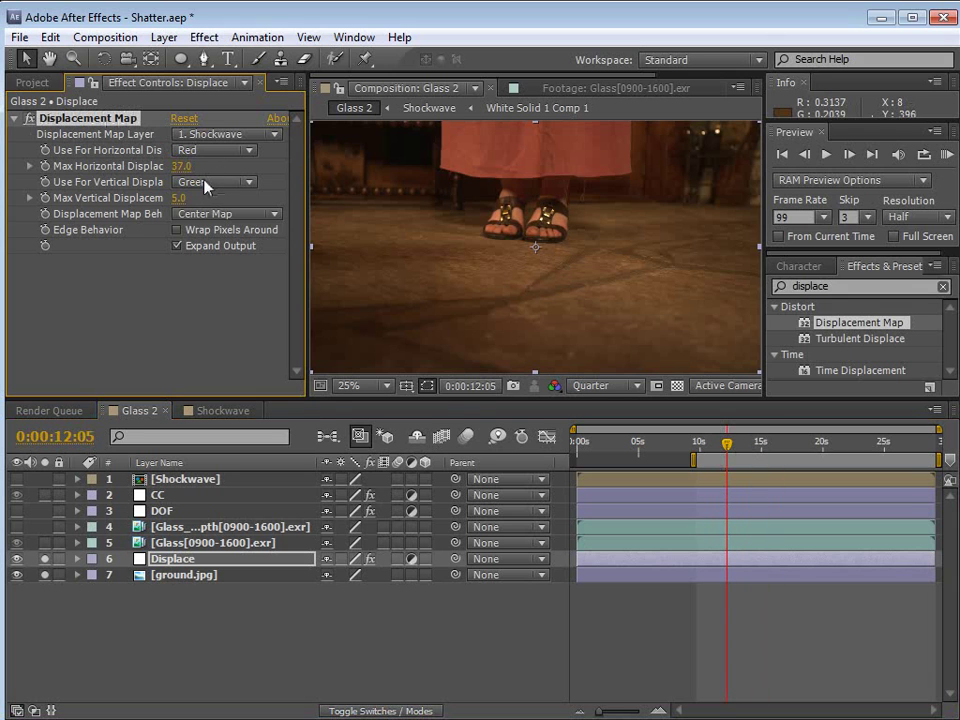
{"action": "left_click", "coordinate": [262, 410]}
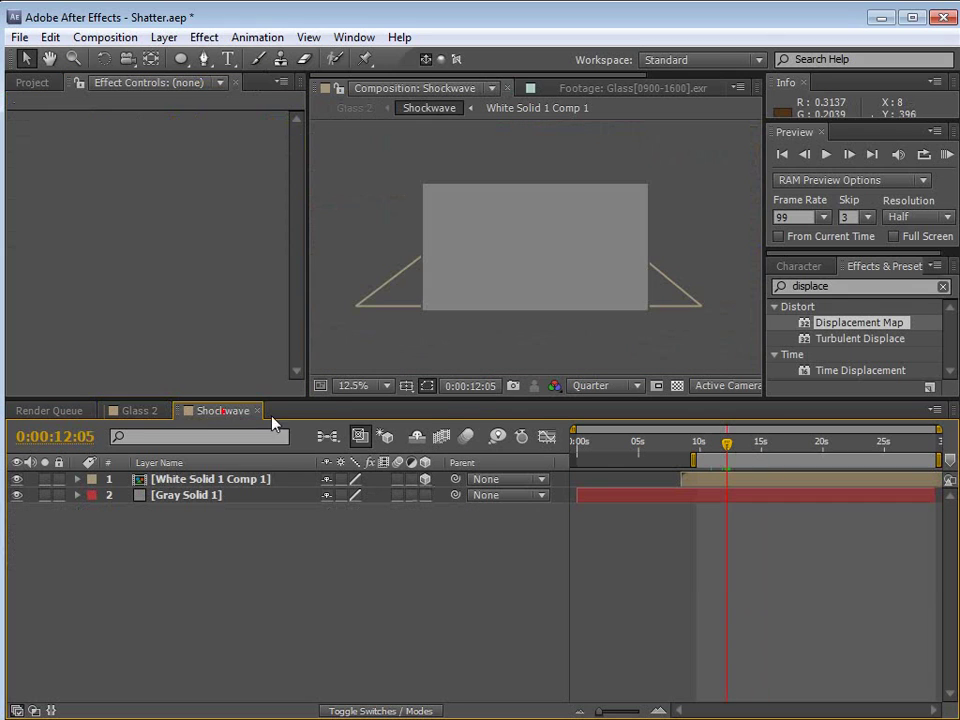
{"action": "left_click_drag", "start_coordinate": [726, 444], "coordinate": [699, 444]}
{"action": "left_click", "coordinate": [140, 410]}
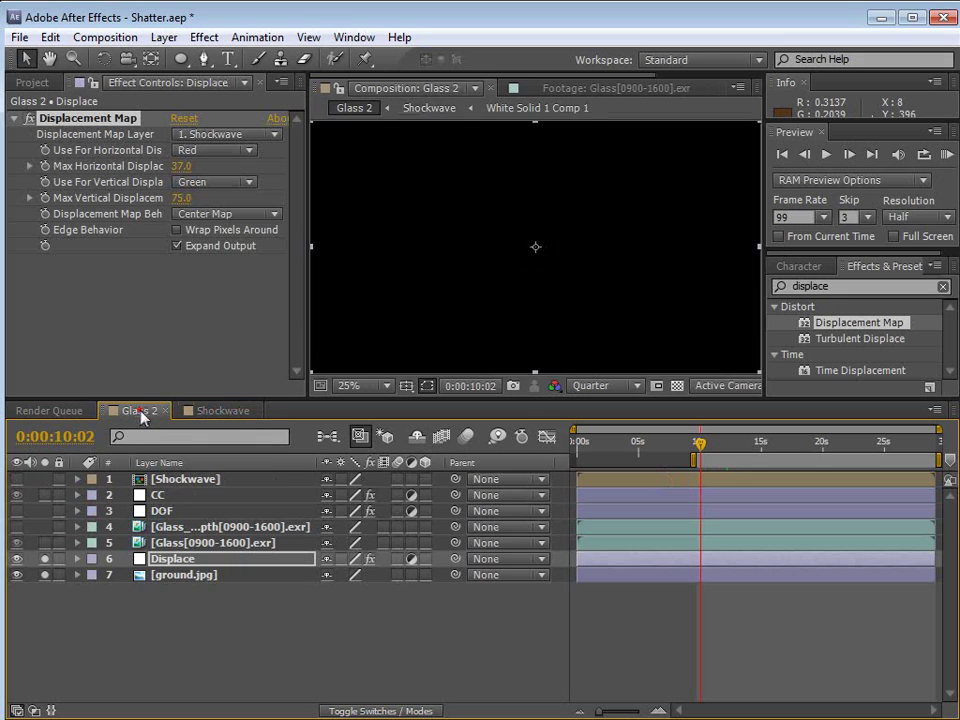
{"action": "mouse_move", "coordinate": [700, 444]}
{"action": "left_mouse_down"}
{"action": "mouse_move", "coordinate": [706, 455]}
{"action": "mouse_move", "coordinate": [686, 450]}
{"action": "mouse_move", "coordinate": [707, 456]}
{"action": "mouse_move", "coordinate": [714, 452]}
{"action": "mouse_move", "coordinate": [688, 442]}
{"action": "mouse_move", "coordinate": [724, 444]}
{"action": "mouse_move", "coordinate": [690, 452]}
{"action": "mouse_move", "coordinate": [700, 448]}
{"action": "left_mouse_up"}
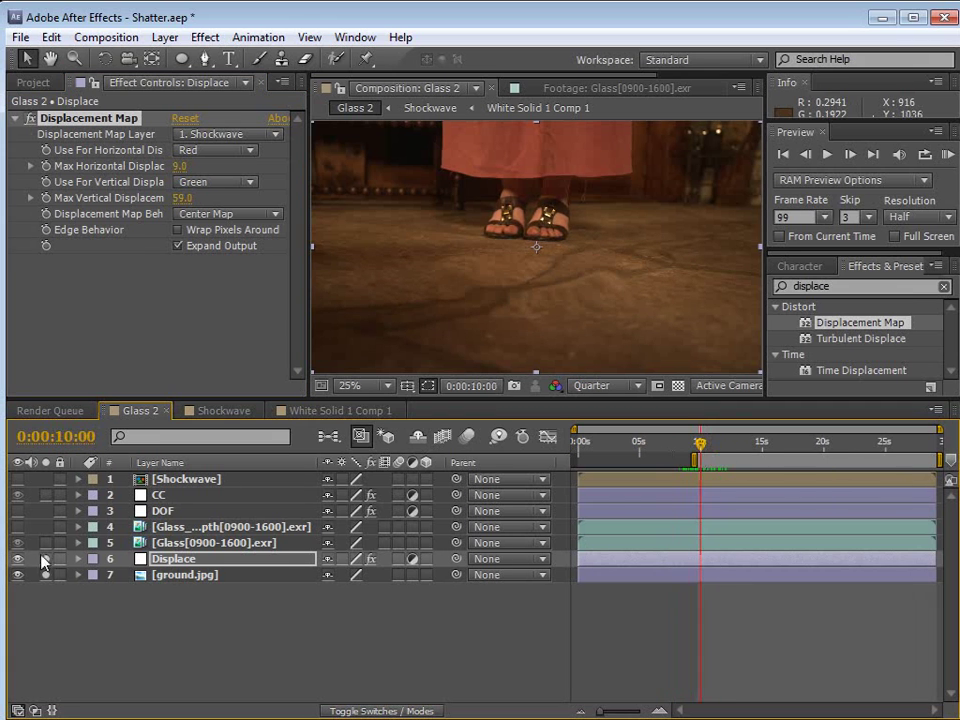
Set the Glass 2 work area to run from about 8.3 seconds to 0:00:12:16
{"action": "left_click_drag", "start_coordinate": [699, 452], "coordinate": [679, 441]}
{"action": "key", "text": "b"}
{"action": "left_click", "coordinate": [733, 444]}
{"action": "key", "text": "n"}
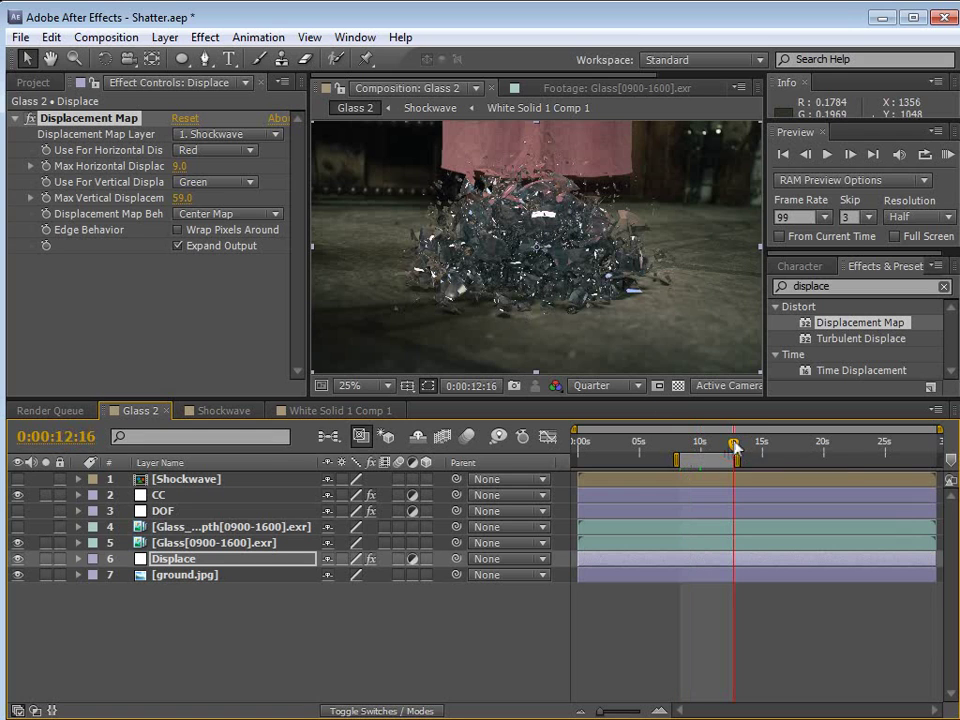
Set the RAM preview to skip 4 frames and deselect all layers
{"action": "left_click", "coordinate": [850, 218]}
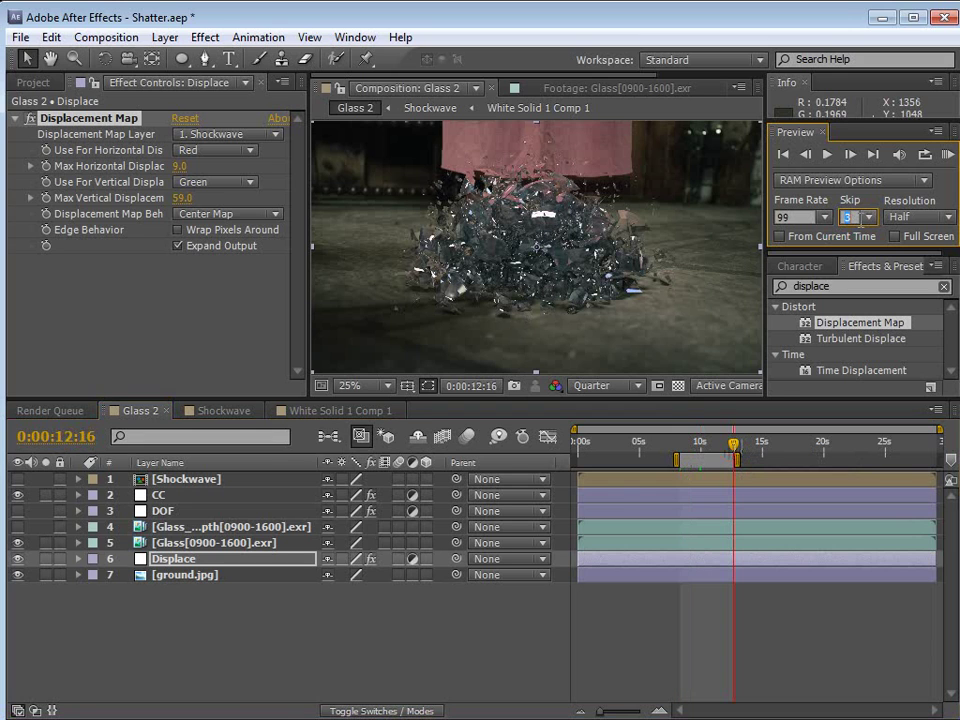
{"action": "type", "text": "4"}
{"action": "key", "text": "Tab"}
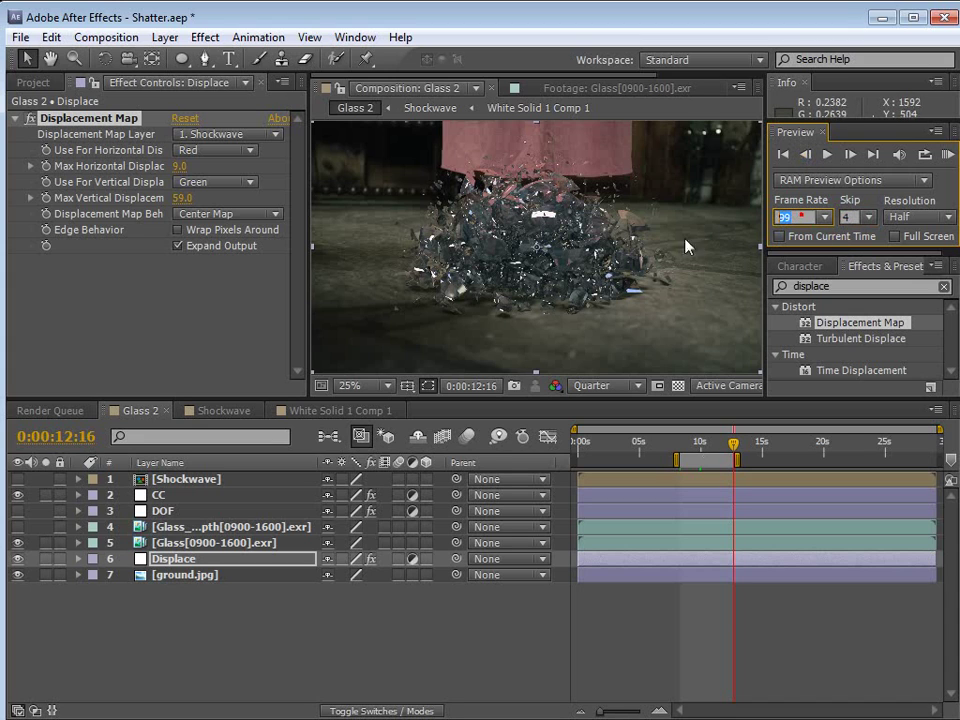
{"action": "left_click", "coordinate": [739, 628]}
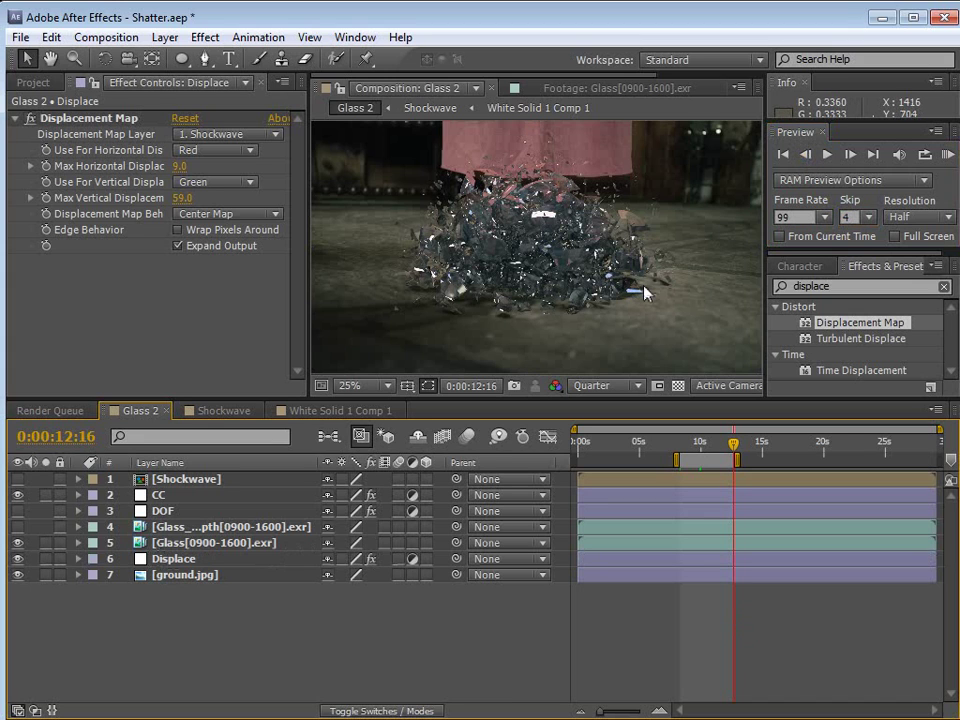
Run a RAM preview of the Glass 2 work area to check the speed of the ground distortion
{"action": "key", "text": "KP_0"}
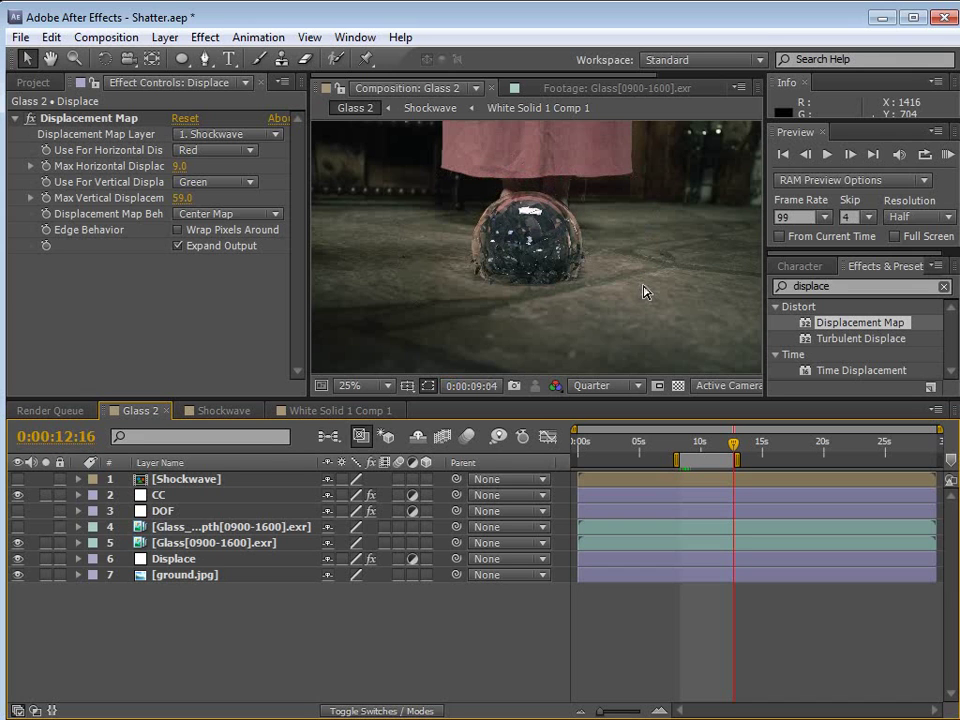
{"action": "left_click", "coordinate": [810, 318]}
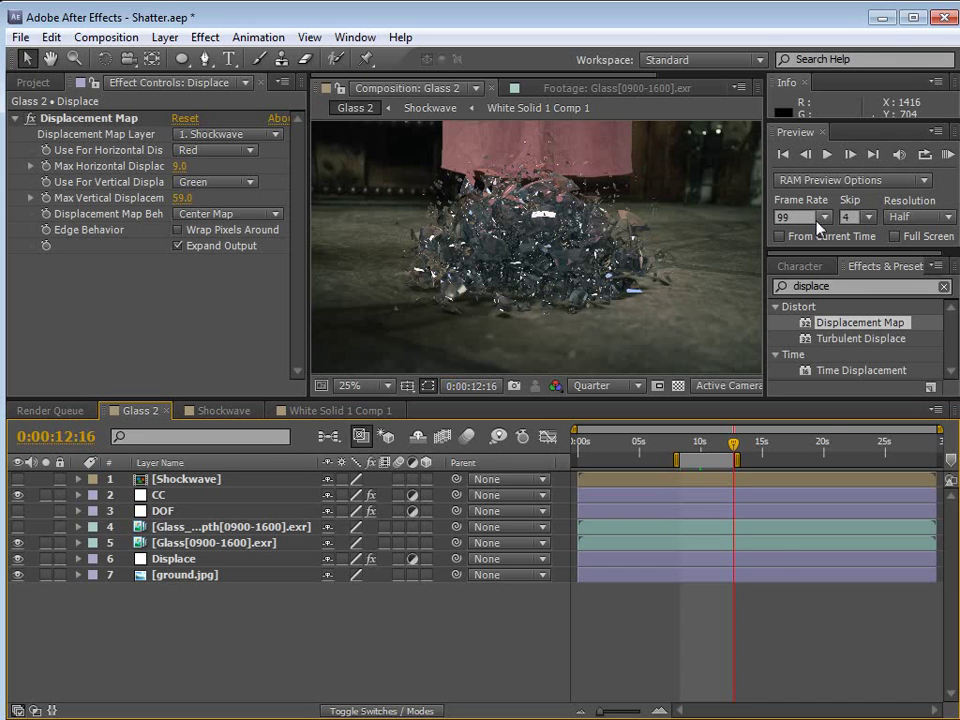
{"action": "key", "text": "KP_0"}
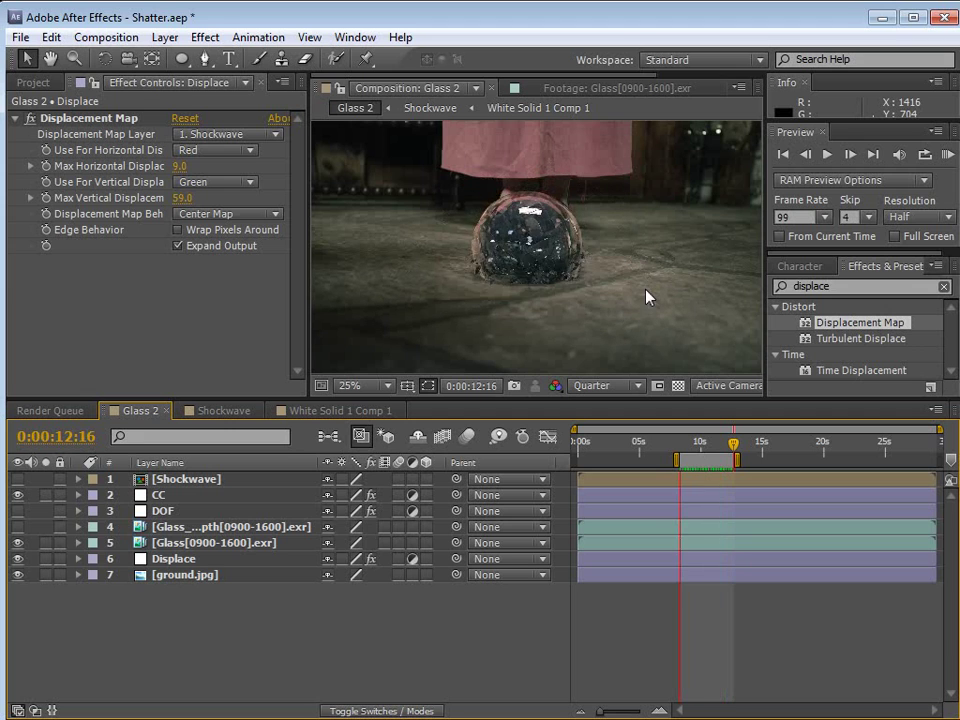
In White Solid 1 Comp 1, stretch all mask expansion and opacity keyframes proportionally so the last one falls at about 5.2 seconds
{"action": "left_click", "coordinate": [335, 410]}
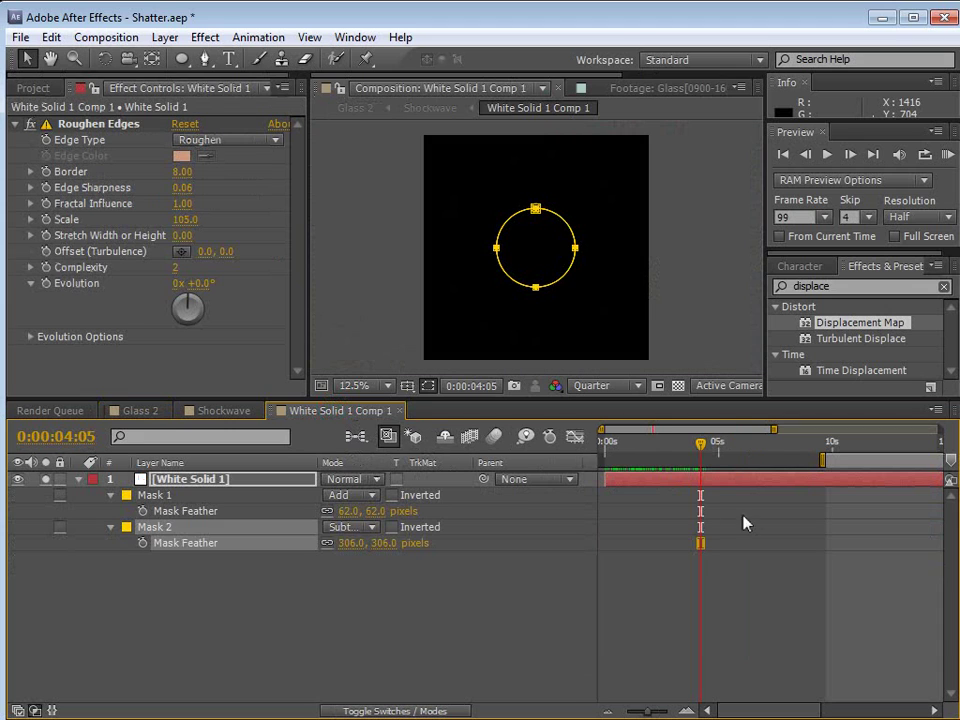
{"action": "left_click", "coordinate": [700, 488]}
{"action": "key", "text": "u"}
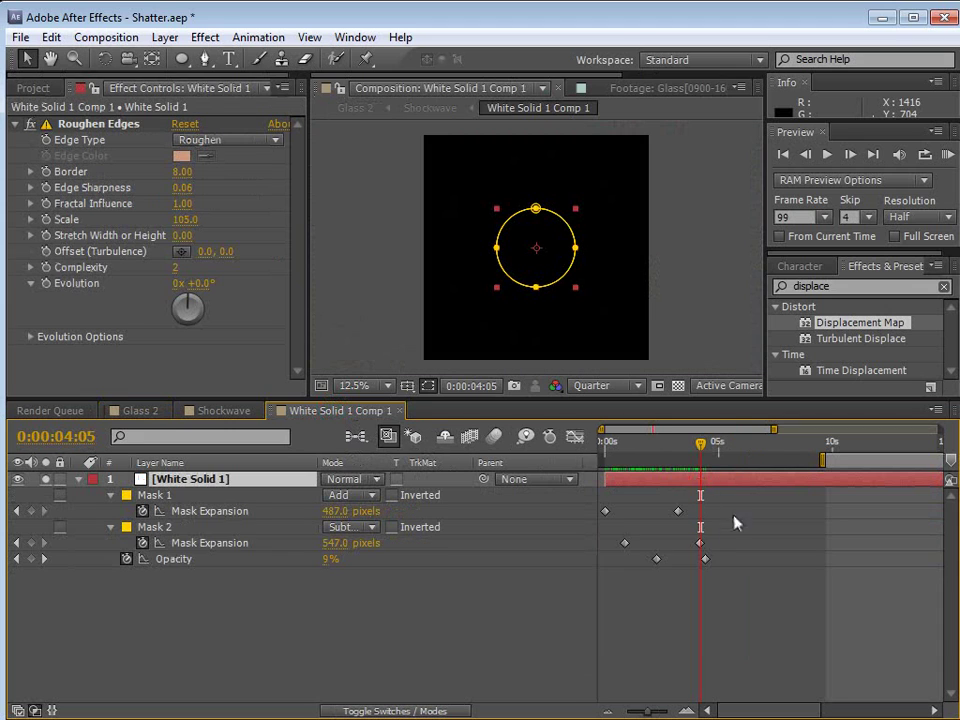
{"action": "left_click_drag", "start_coordinate": [740, 500], "coordinate": [574, 604]}
{"action": "mouse_move", "coordinate": [705, 558]}
{"action": "left_mouse_down", "text": "alt"}
{"action": "mouse_move", "coordinate": [714, 568]}
{"action": "mouse_move", "coordinate": [723, 559]}
{"action": "left_mouse_up", "text": "alt"}
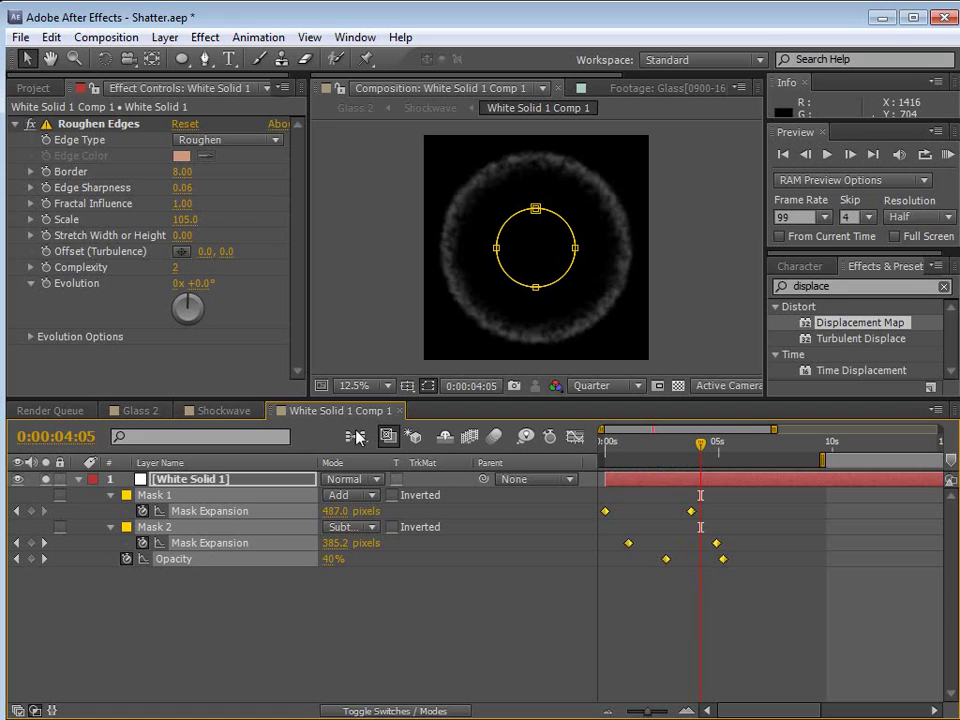
In Glass 2, shift the Shockwave layer about 0.8 seconds earlier and preview the timing
{"action": "left_click", "coordinate": [212, 410]}
{"action": "left_click", "coordinate": [140, 410]}
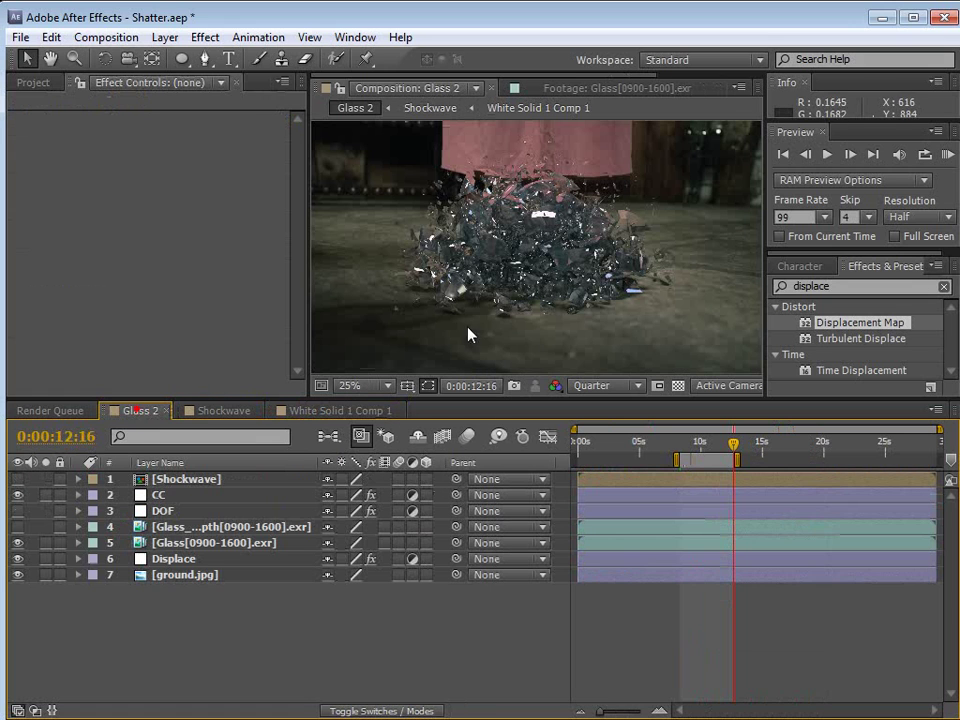
{"action": "left_click", "coordinate": [675, 482]}
{"action": "left_click_drag", "start_coordinate": [680, 485], "coordinate": [670, 447]}
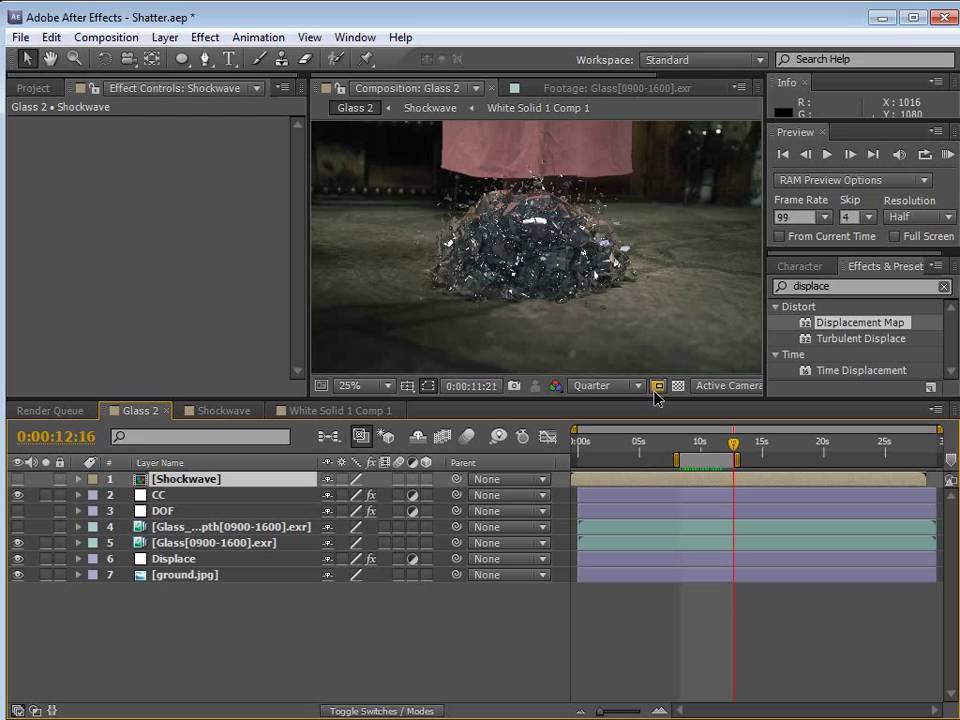
{"action": "left_click", "coordinate": [687, 627]}
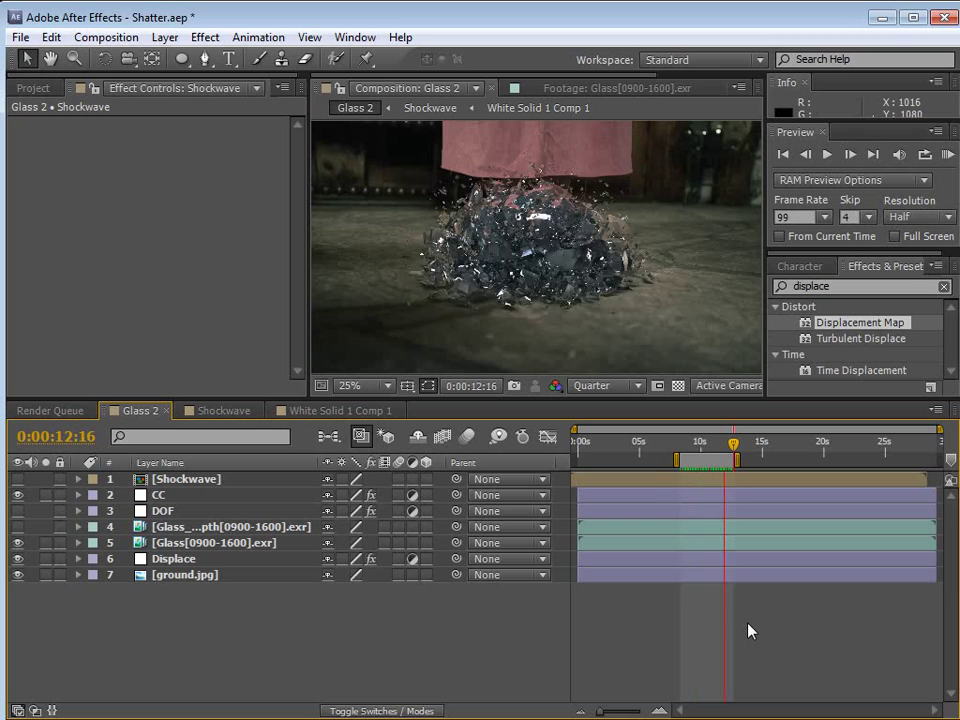
Extend the work area start back to about 7 seconds, shift the Shockwave layer about 0.7 seconds earlier, and preview it
{"action": "mouse_move", "coordinate": [677, 459]}
{"action": "left_mouse_down"}
{"action": "mouse_move", "coordinate": [660, 459]}
{"action": "mouse_move", "coordinate": [682, 487]}
{"action": "left_mouse_up"}
{"action": "left_click", "coordinate": [690, 483]}
{"action": "key", "text": "KP_0"}
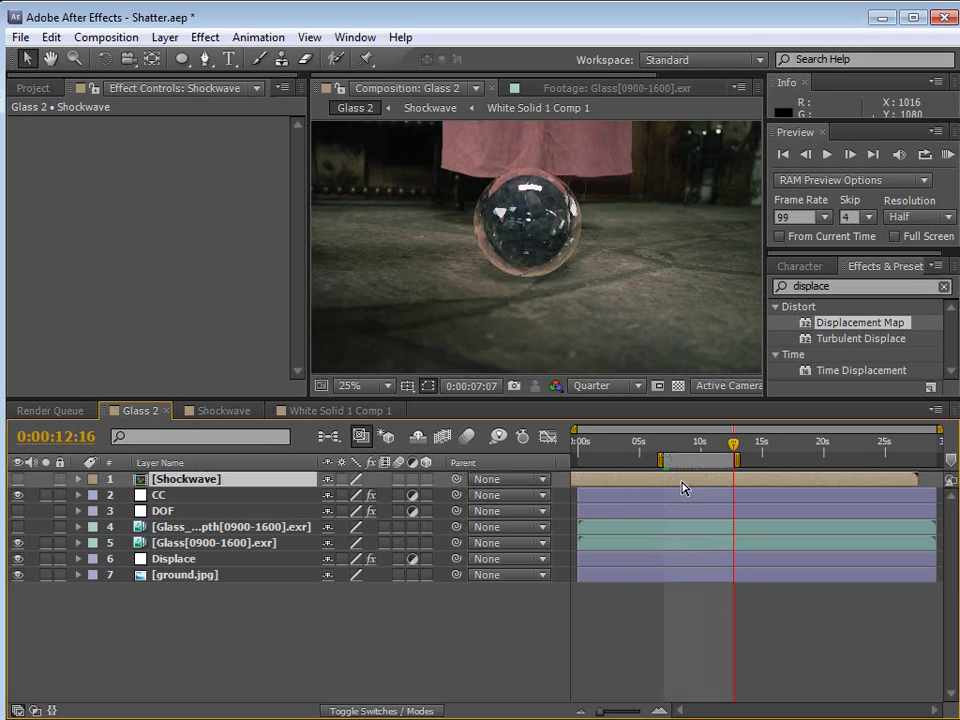
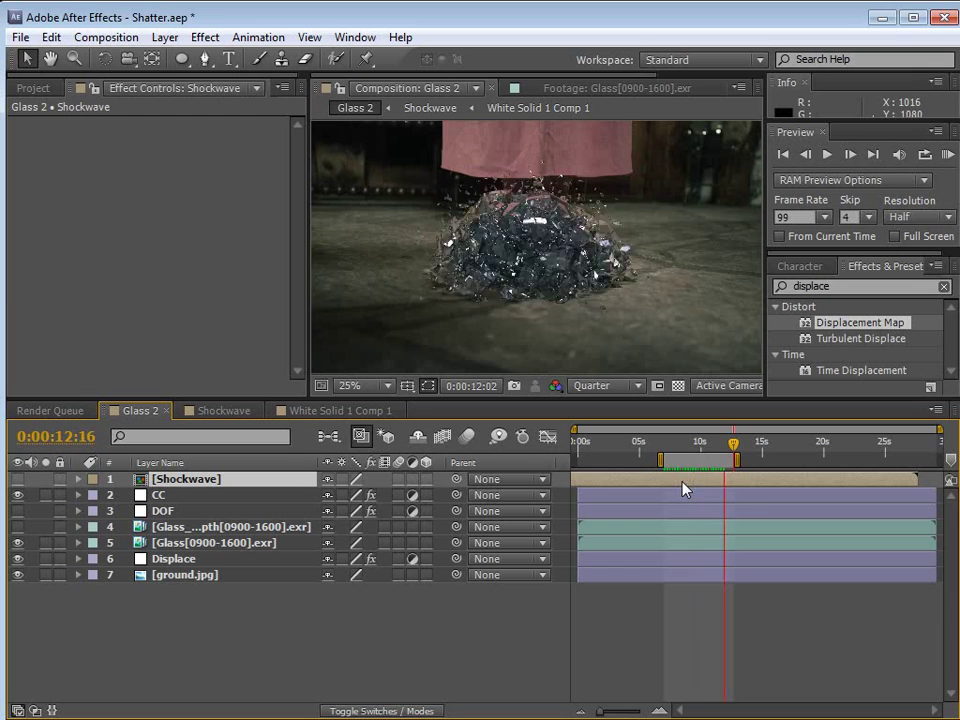
{"action": "key", "text": "space"}
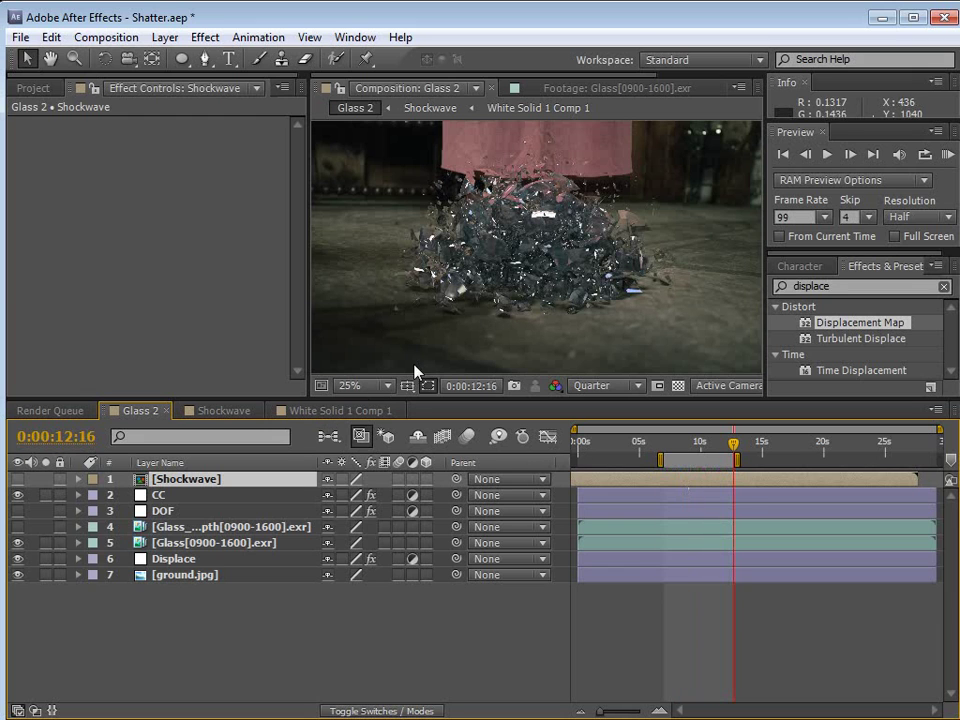
Scrub to 0:00:09:20 to check the shockwave and adjust the Displace layer's maximum vertical displacement
{"action": "left_click_drag", "start_coordinate": [718, 450], "coordinate": [697, 457]}
{"action": "left_click", "coordinate": [683, 450]}
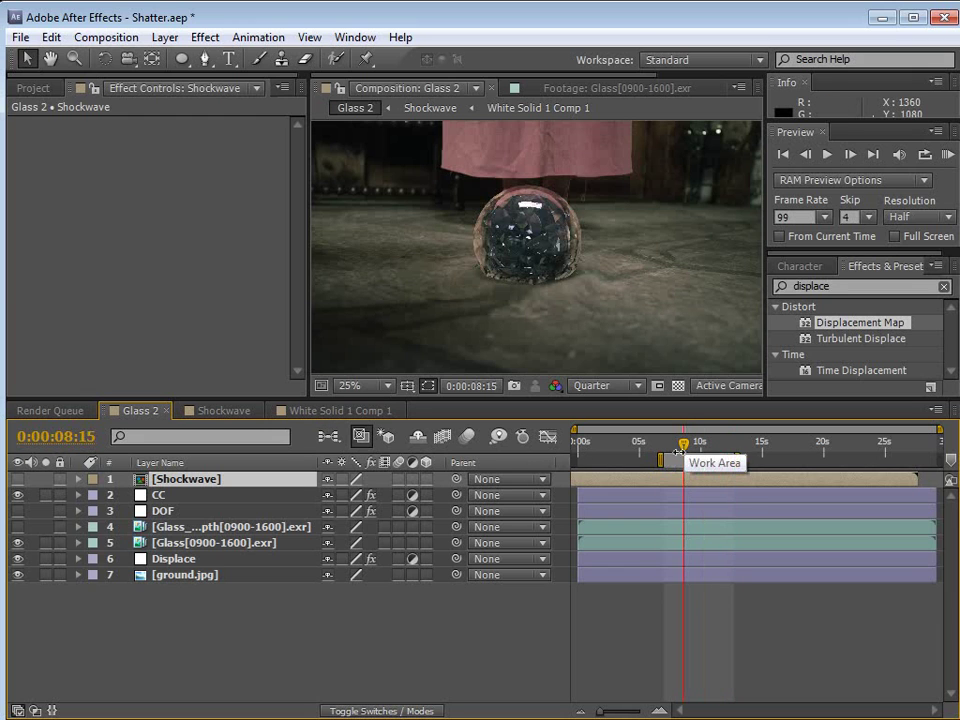
{"action": "left_click_drag", "start_coordinate": [681, 448], "coordinate": [698, 441]}
{"action": "left_click", "coordinate": [177, 558]}
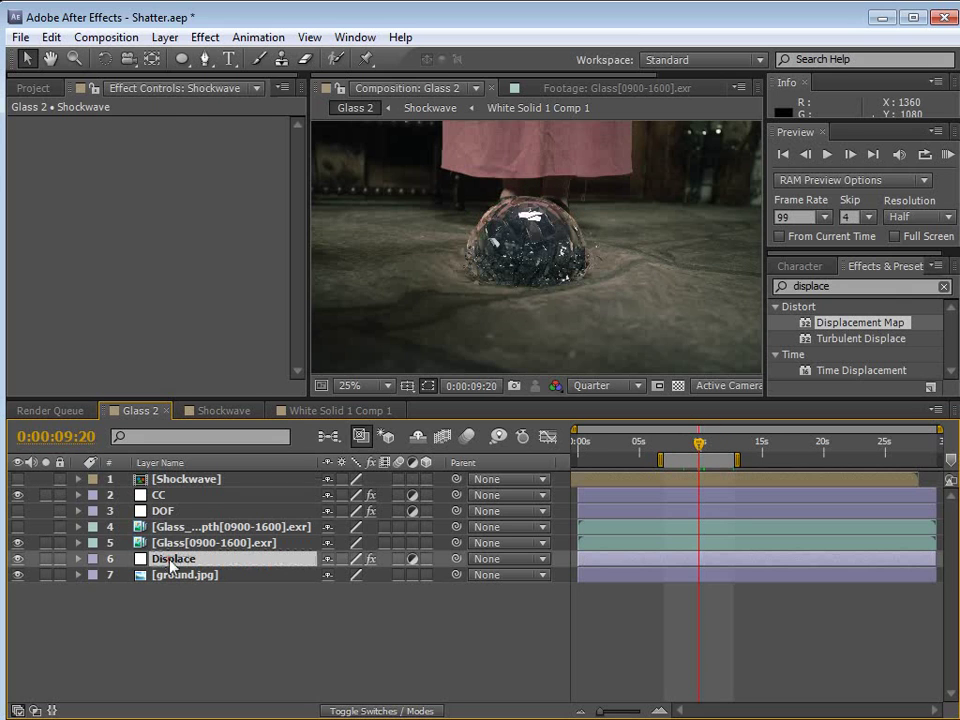
{"action": "left_click_drag", "start_coordinate": [180, 197], "coordinate": [138, 229]}
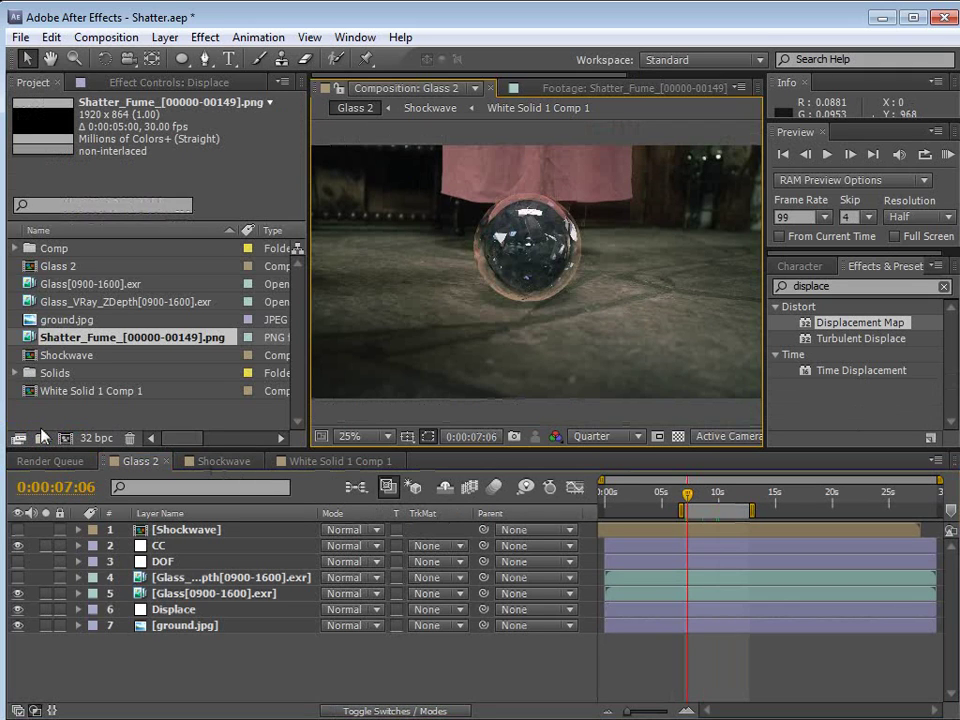
Add the Shatter_Fume PNG sequence above the CC layer and slide it to start at about 6.7 seconds
{"action": "left_click_drag", "start_coordinate": [103, 336], "coordinate": [182, 546]}
{"action": "left_click_drag", "start_coordinate": [612, 549], "coordinate": [692, 549]}
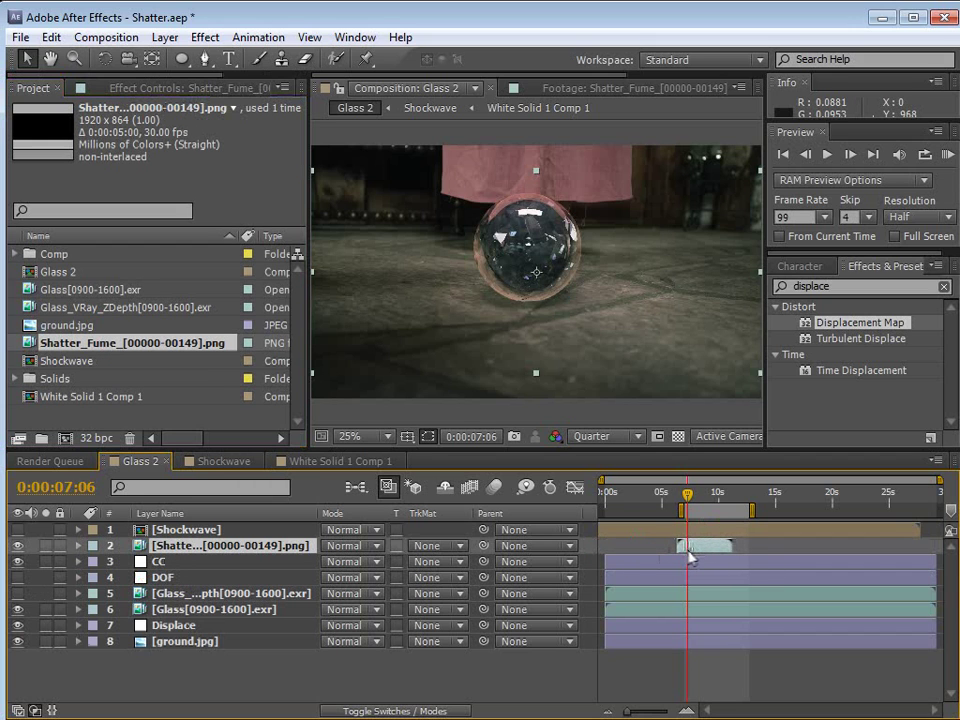
{"action": "left_click_drag", "start_coordinate": [688, 503], "coordinate": [699, 497]}
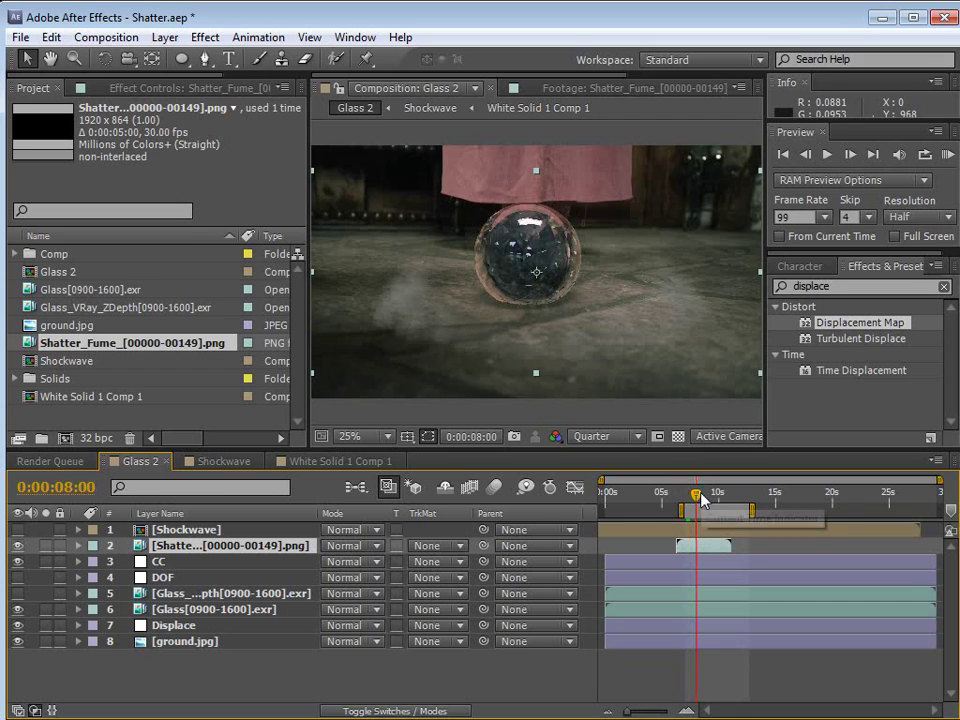
{"action": "left_click_drag", "start_coordinate": [694, 547], "coordinate": [698, 547]}
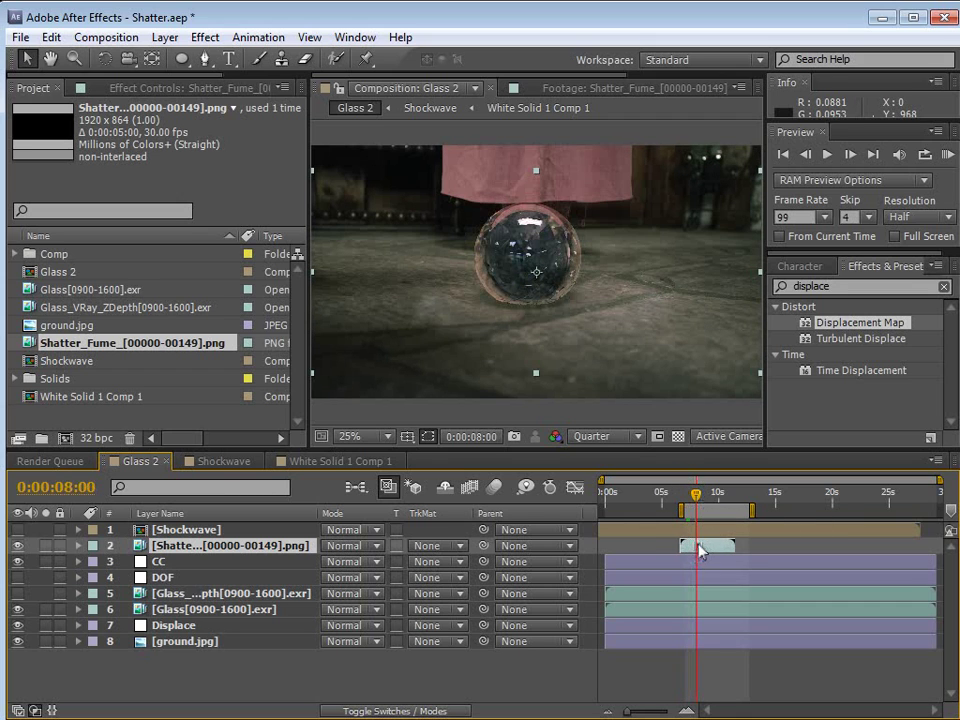
Center the fume layer on the sphere at about 90% scale and place it below the CC layer
{"action": "left_click_drag", "start_coordinate": [593, 332], "coordinate": [585, 329]}
{"action": "left_click_drag", "start_coordinate": [753, 370], "coordinate": [727, 397], "text": "shift"}
{"action": "left_click_drag", "start_coordinate": [700, 495], "coordinate": [707, 496]}
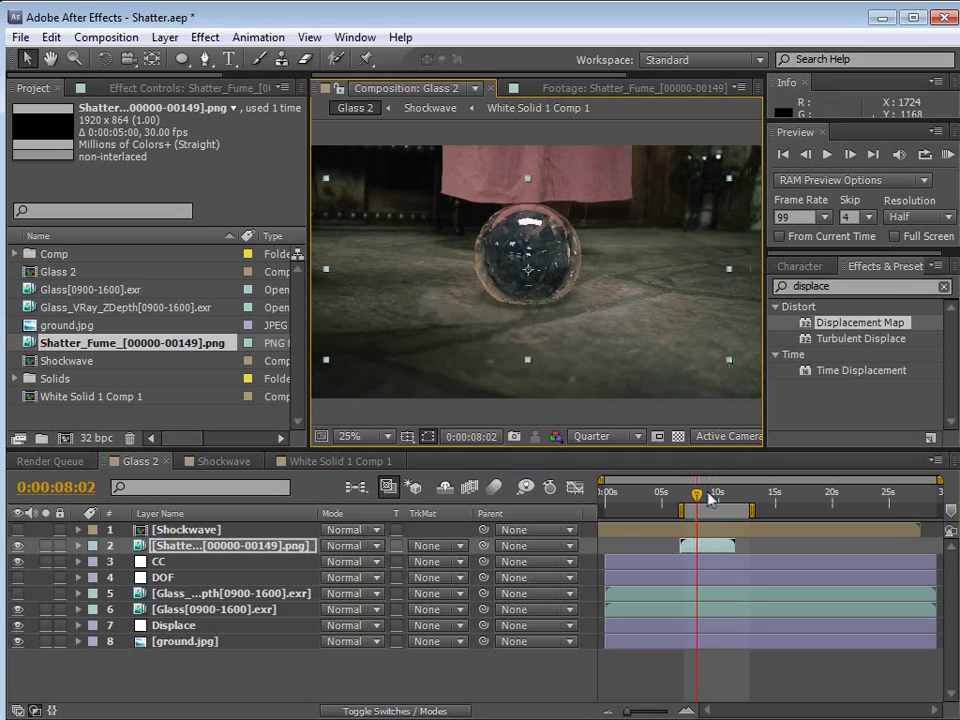
{"action": "left_click", "coordinate": [705, 493]}
{"action": "left_click_drag", "start_coordinate": [160, 553], "coordinate": [158, 577]}
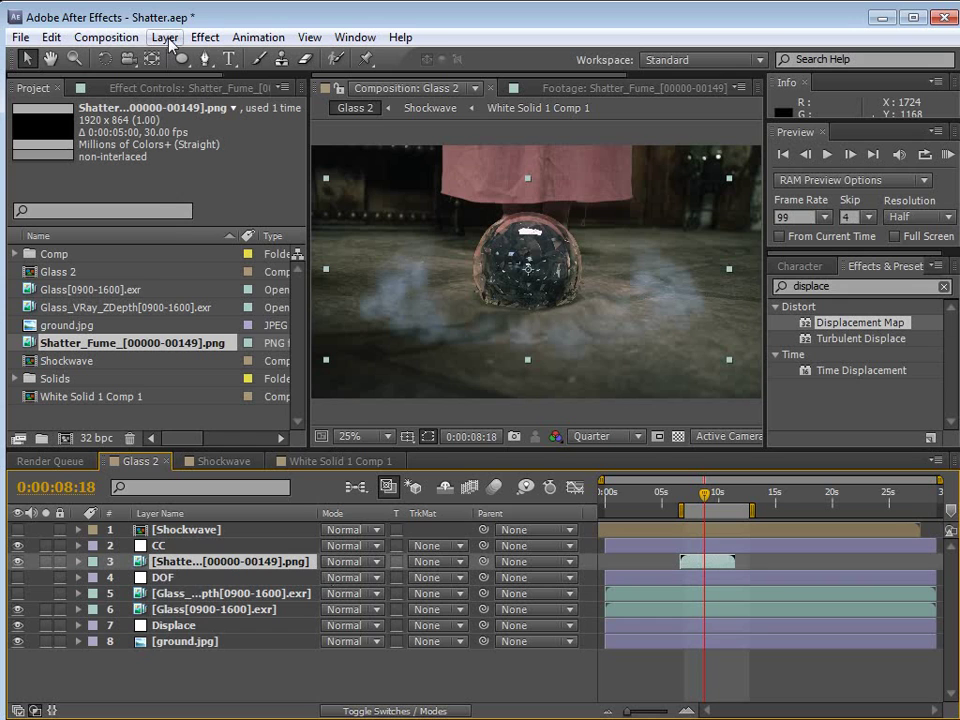
Apply the Tint effect to the fume layer and map white to the orange EEB366
{"action": "left_click", "coordinate": [205, 37]}
{"action": "left_click", "coordinate": [293, 207]}
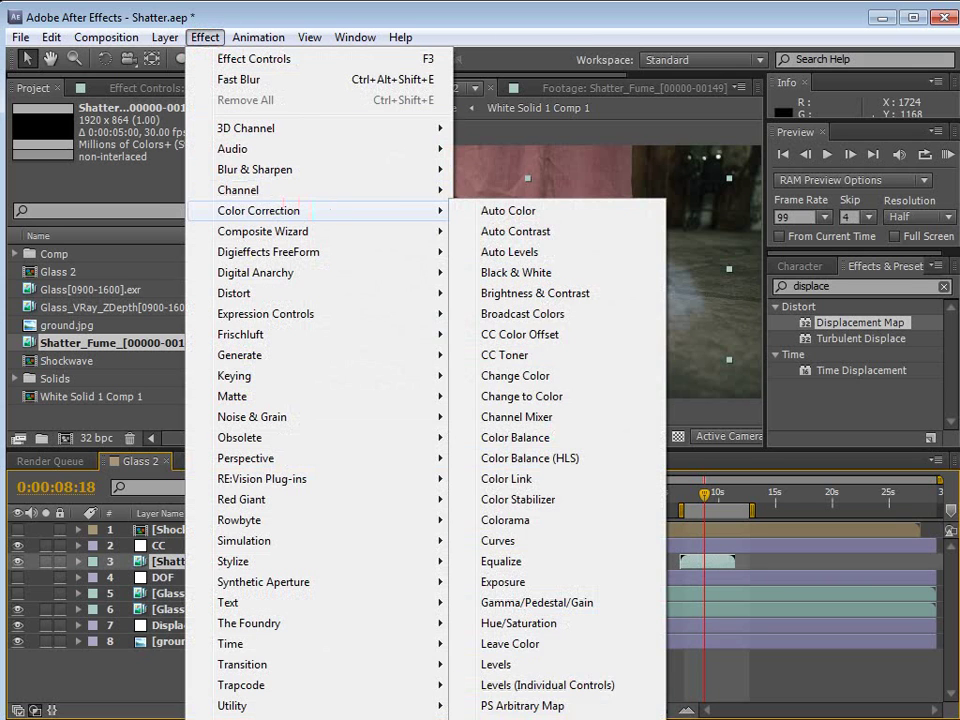
{"action": "left_click", "coordinate": [515, 718]}
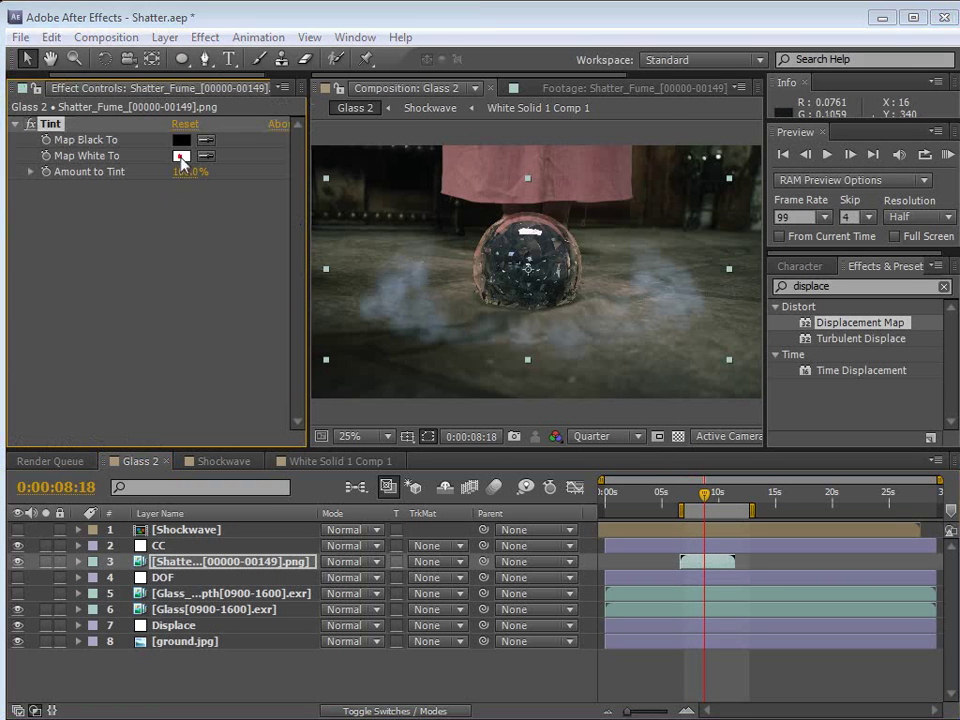
{"action": "left_click", "coordinate": [179, 156]}
{"action": "left_click", "coordinate": [279, 257]}
{"action": "left_click_drag", "start_coordinate": [124, 77], "coordinate": [154, 66]}
{"action": "left_click", "coordinate": [455, 43]}
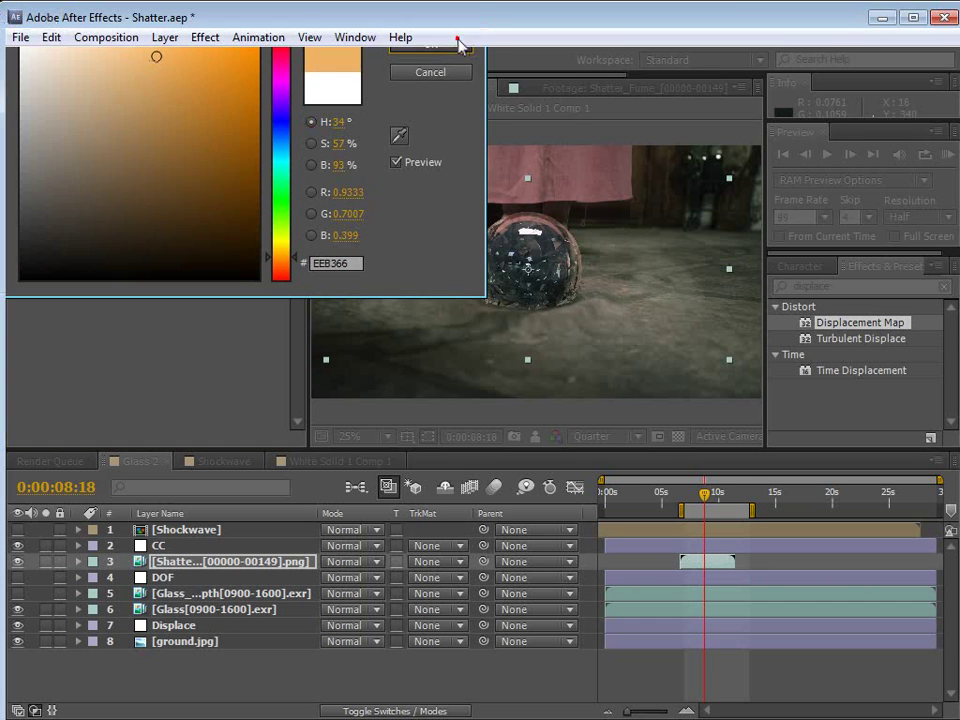
Nudge the fume layer up slightly and shift it earlier to start at about 6 seconds
{"action": "left_click", "coordinate": [749, 682]}
{"action": "left_click", "coordinate": [602, 324]}
{"action": "left_click", "coordinate": [708, 566]}
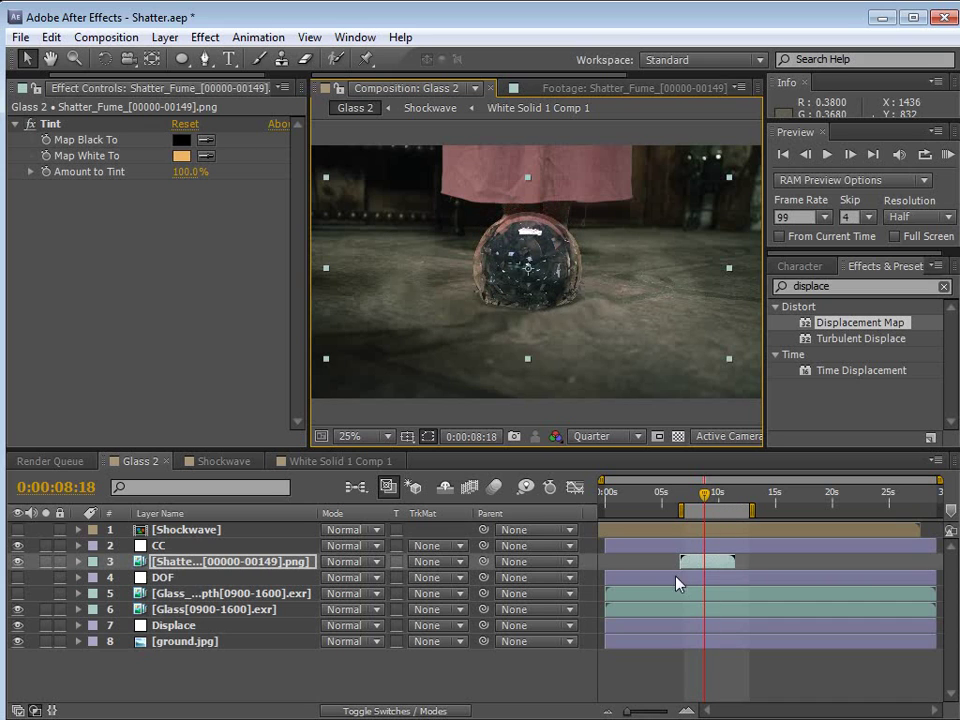
{"action": "left_click_drag", "start_coordinate": [697, 566], "coordinate": [689, 566]}
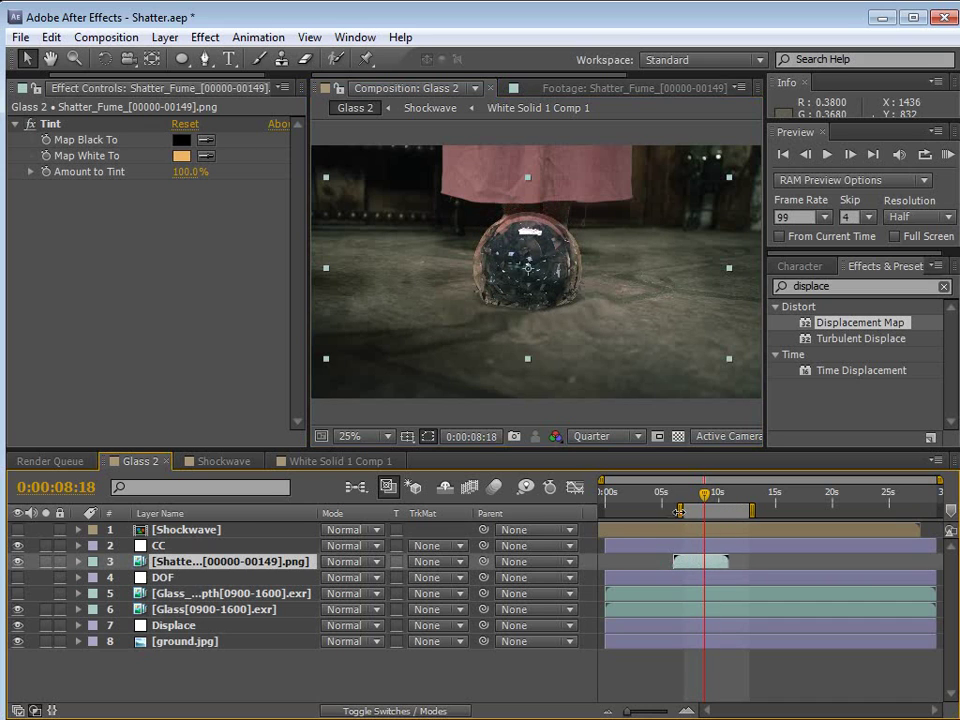
Scale the fume layer down to 70.6% and preview the composite
{"action": "key", "text": "s"}
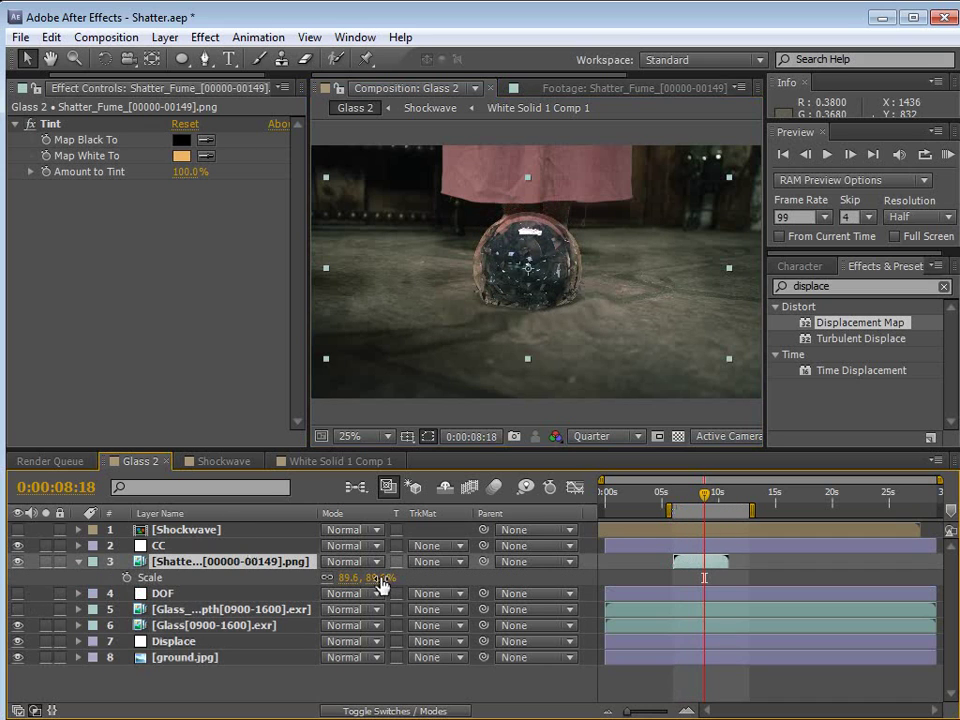
{"action": "left_click_drag", "start_coordinate": [376, 578], "coordinate": [346, 578]}
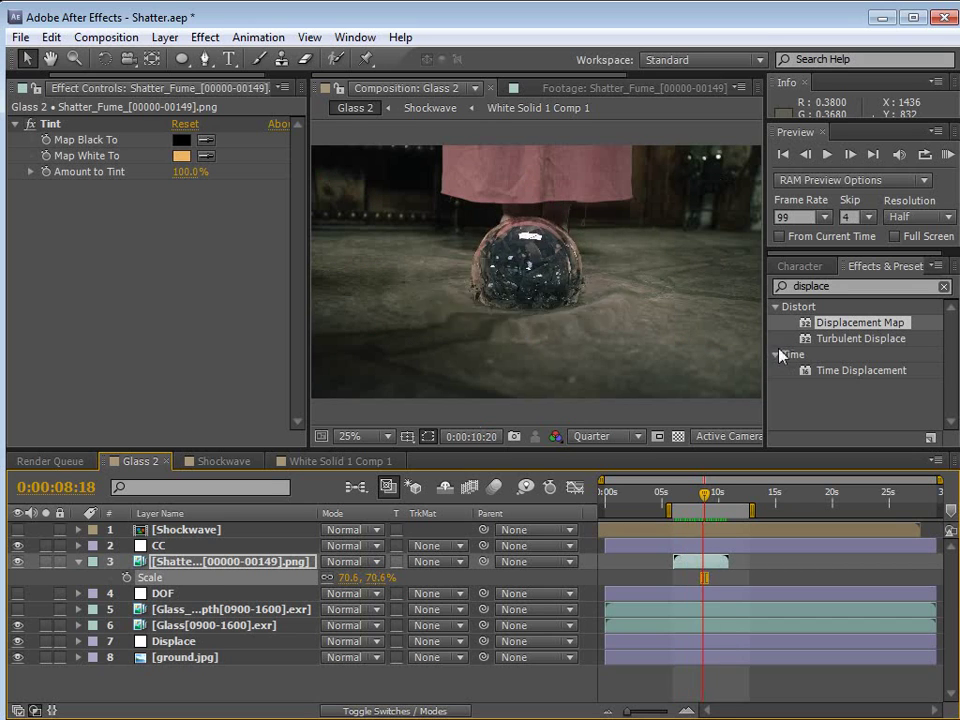
{"action": "left_click", "coordinate": [689, 566]}
{"action": "key", "text": "space"}
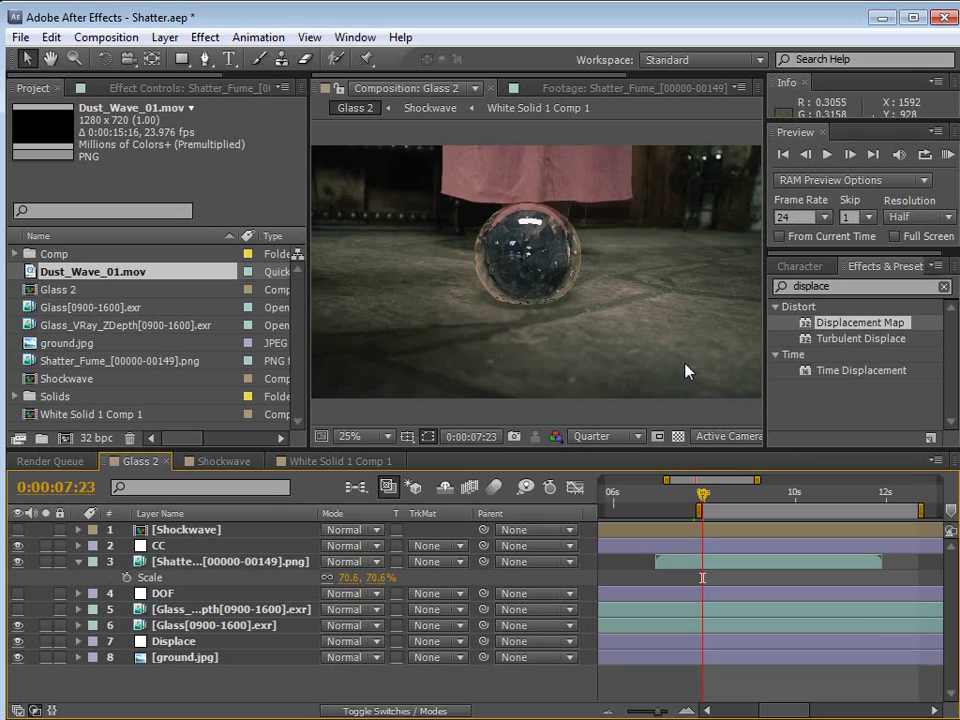
Preview the shatter with the dust, and set the RAM preview frame rate to 48
{"action": "key", "text": "space"}
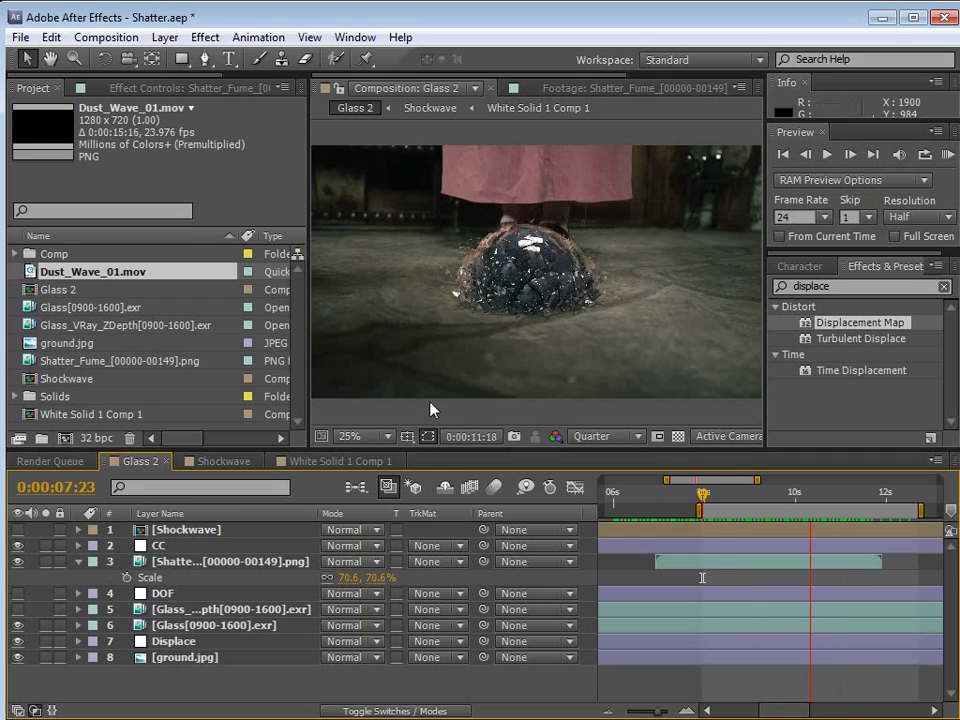
{"action": "left_click", "coordinate": [544, 370]}
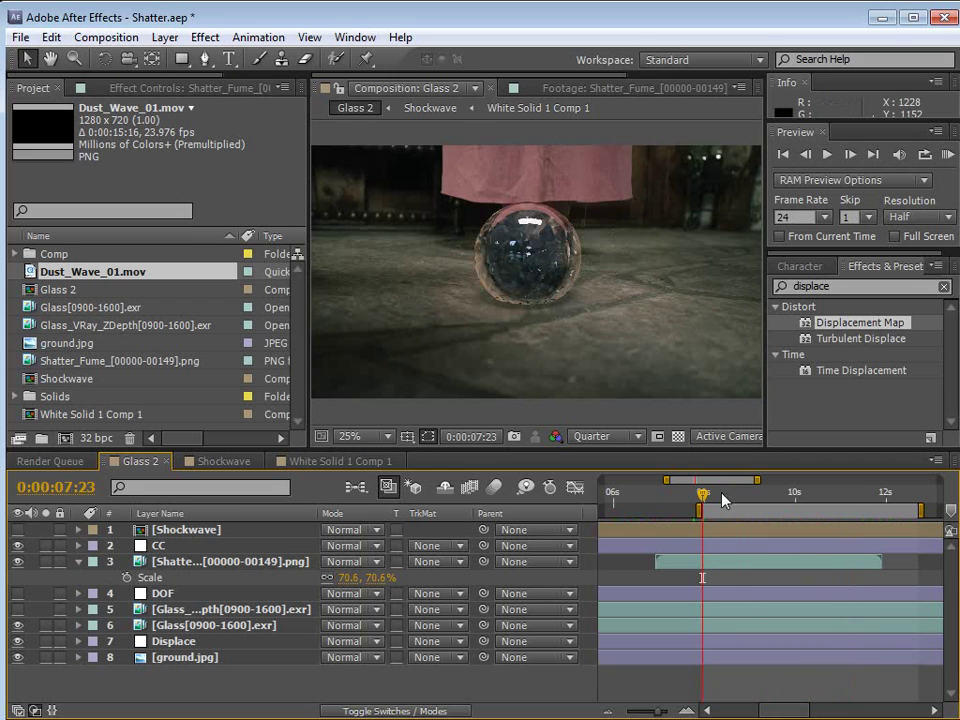
{"action": "left_click", "coordinate": [800, 217]}
{"action": "key", "text": "Return"}
{"action": "left_click", "coordinate": [720, 682]}
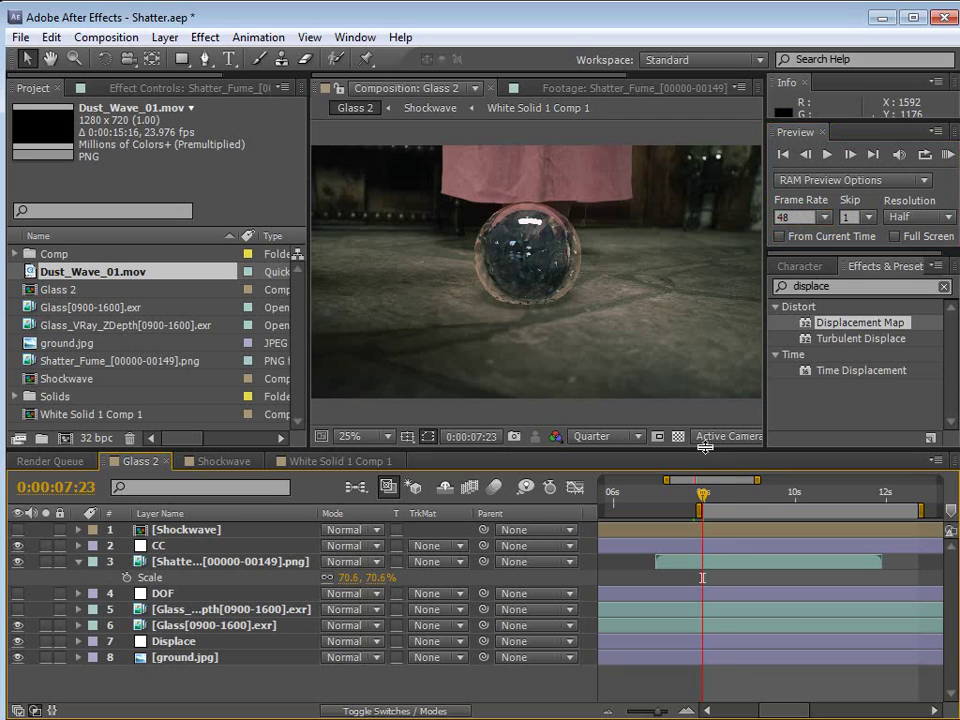
Move to 0:00:09:10 and create a 1920 x 1080 gray solid named Lens Flare at the top of the layer stack
{"action": "left_click", "coordinate": [724, 496]}
{"action": "left_click_drag", "start_coordinate": [724, 498], "coordinate": [769, 503]}
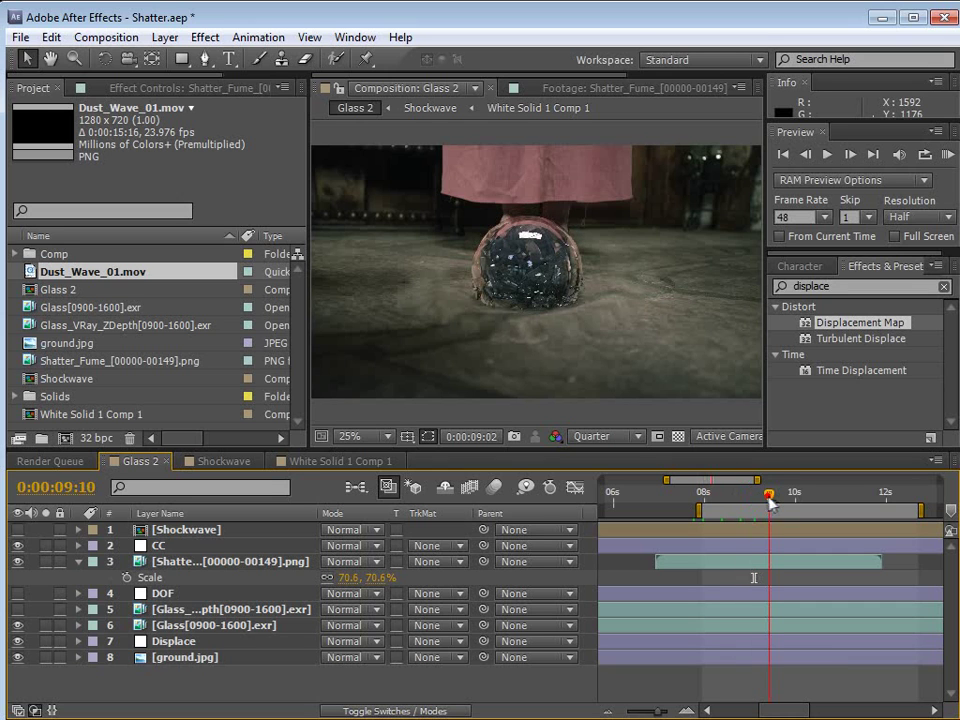
{"action": "left_click", "coordinate": [178, 561]}
{"action": "left_click", "coordinate": [165, 37]}
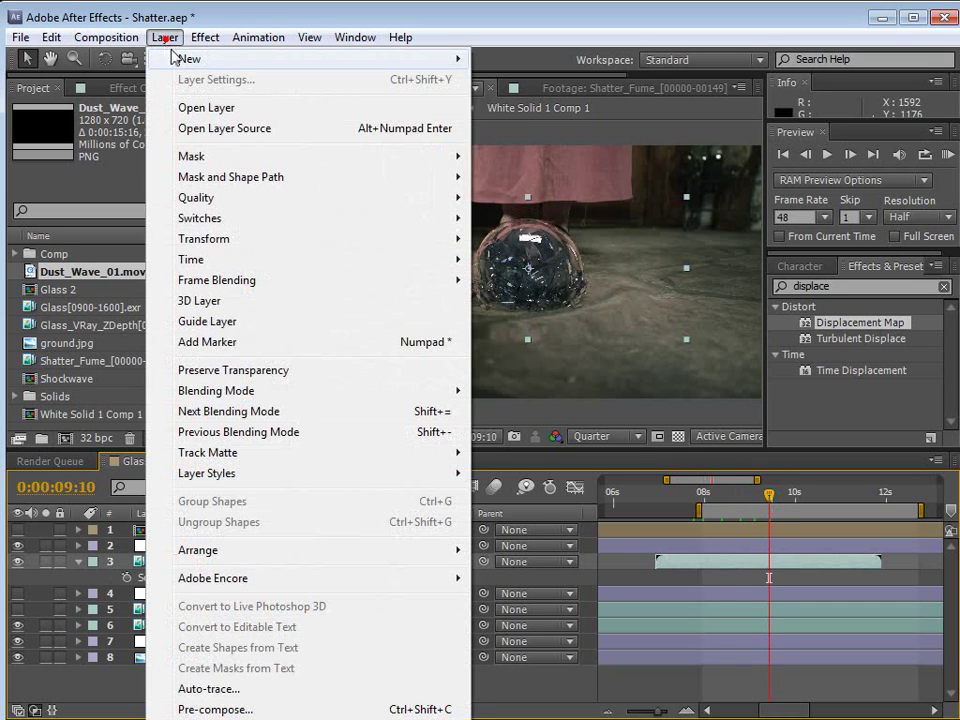
{"action": "mouse_move", "coordinate": [175, 58]}
{"action": "left_click", "coordinate": [515, 84]}
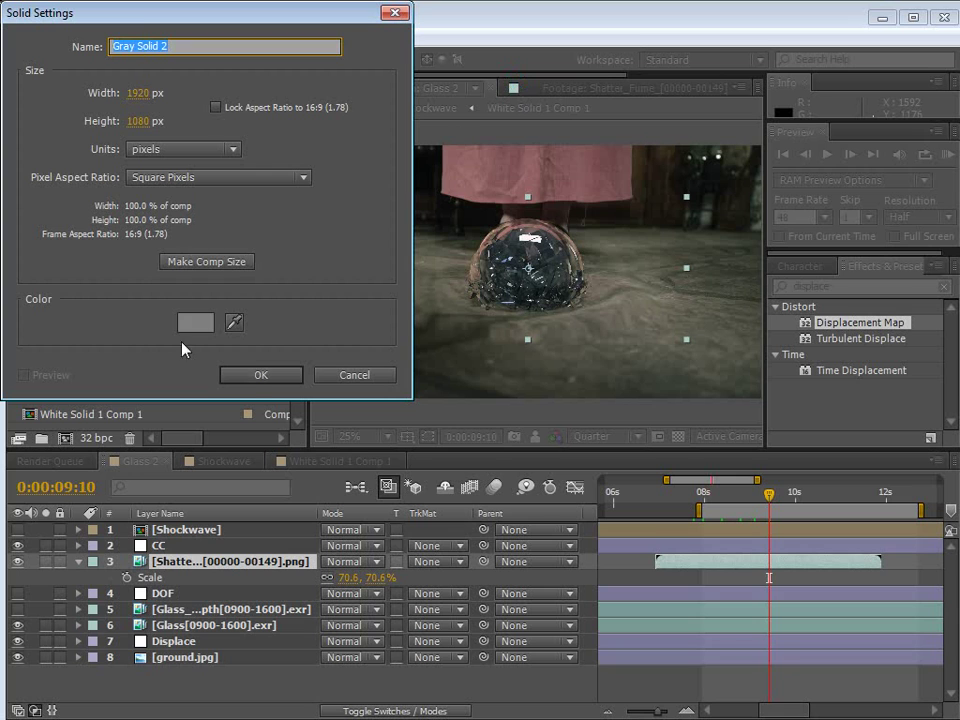
{"action": "type", "text": "Lens Flare"}
{"action": "key", "text": "Return"}
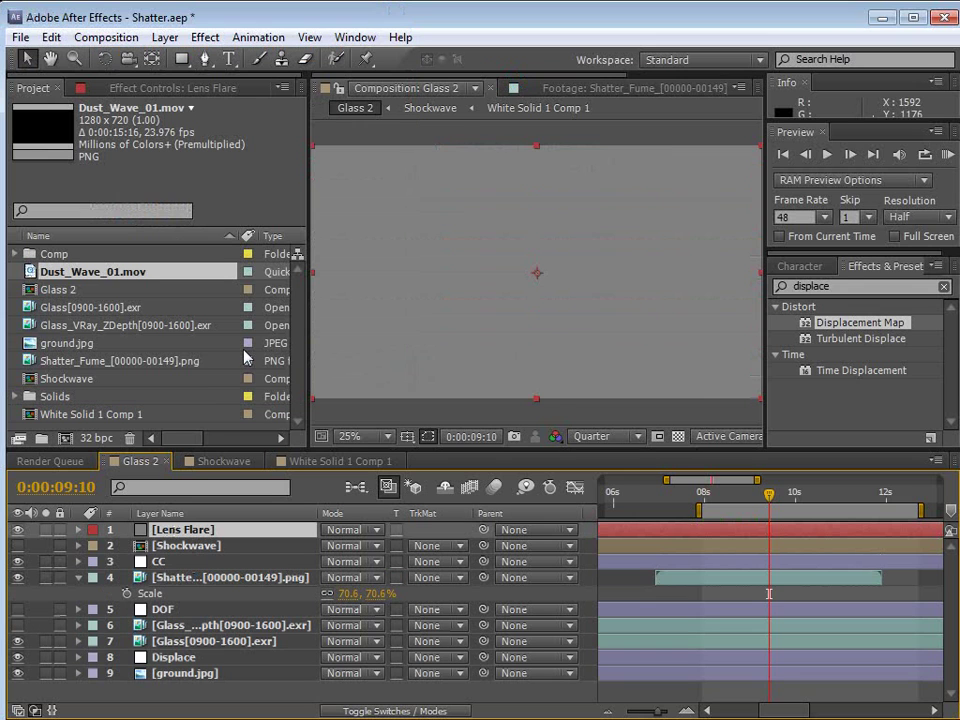
Apply Optical Flares to the Lens Flare layer and position the flare at 600, 600
{"action": "left_click", "coordinate": [781, 287]}
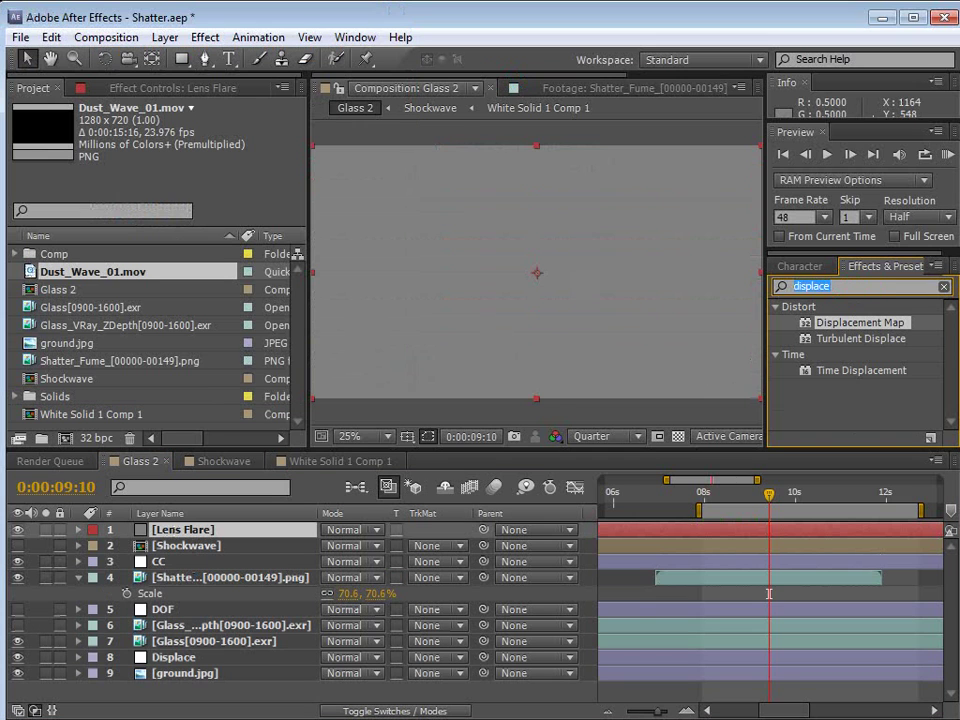
{"action": "type", "text": "optical"}
{"action": "left_click", "coordinate": [851, 324]}
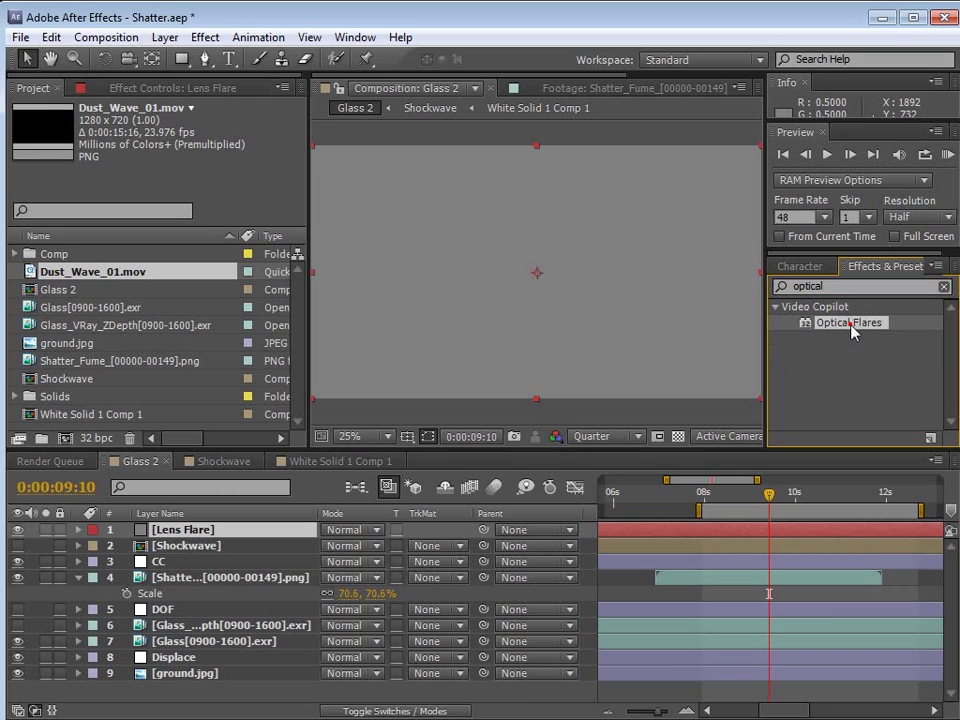
{"action": "left_click_drag", "start_coordinate": [843, 325], "coordinate": [674, 527]}
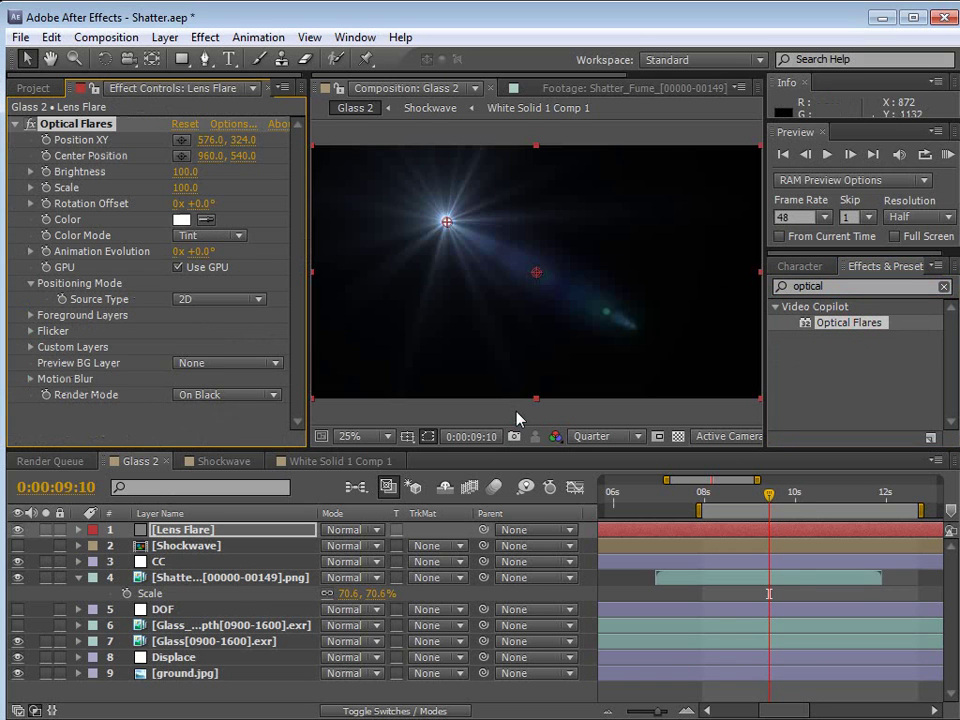
{"action": "left_click_drag", "start_coordinate": [440, 225], "coordinate": [444, 281]}
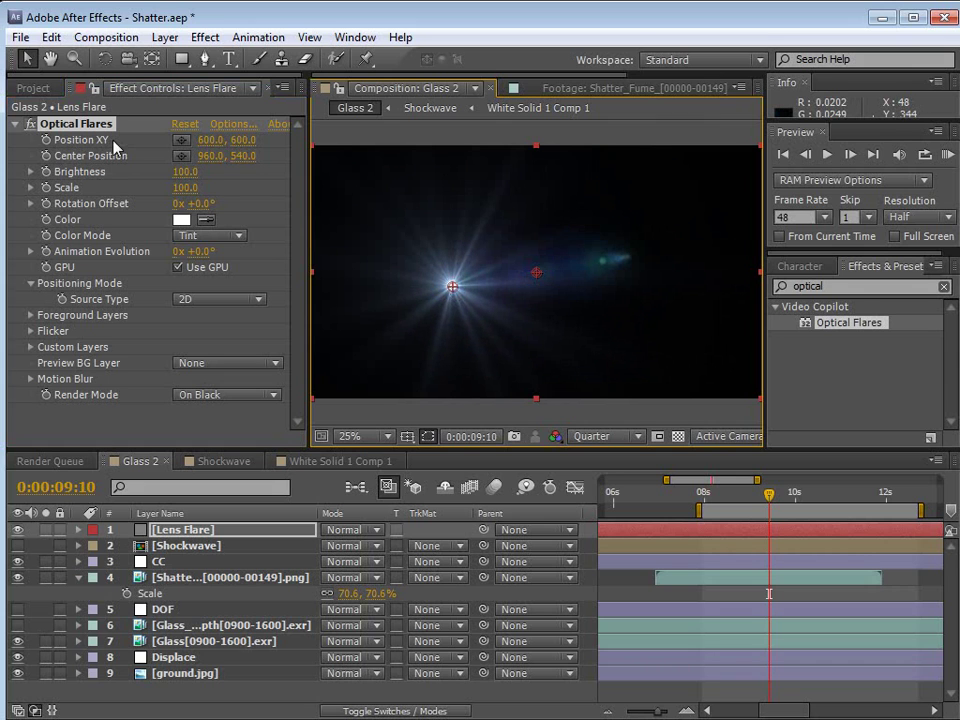
Open the Optical Flares options, load the Crazy Light preset from the Light folder, and widen the preview area
{"action": "left_click", "coordinate": [231, 125]}
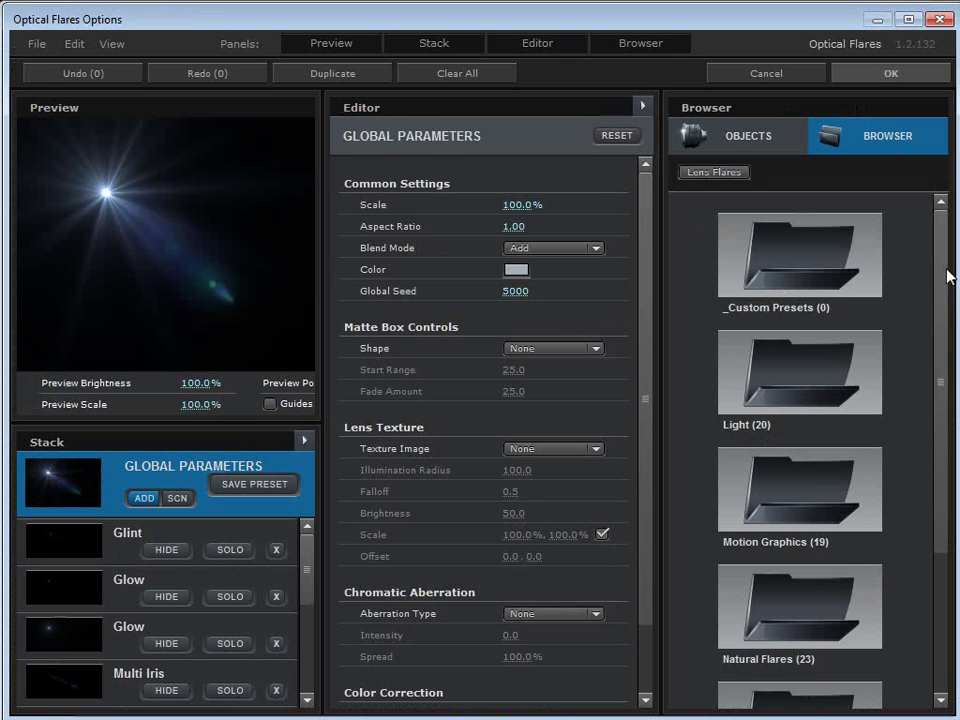
{"action": "left_click", "coordinate": [791, 375]}
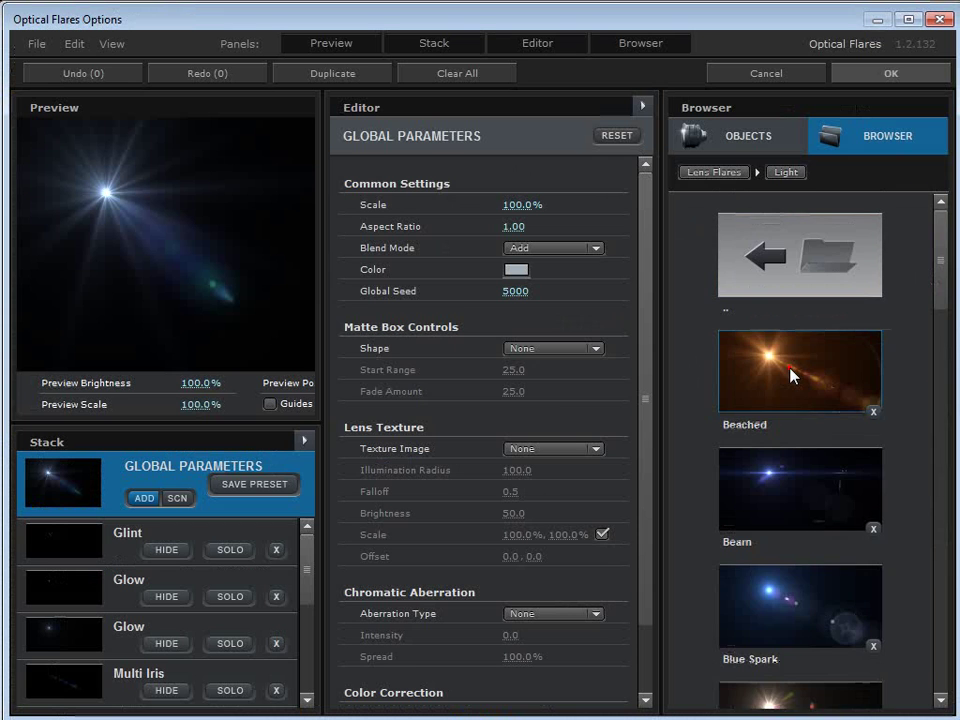
{"action": "scroll", "coordinate": [940, 268], "scroll_direction": "down", "scroll_amount": 2}
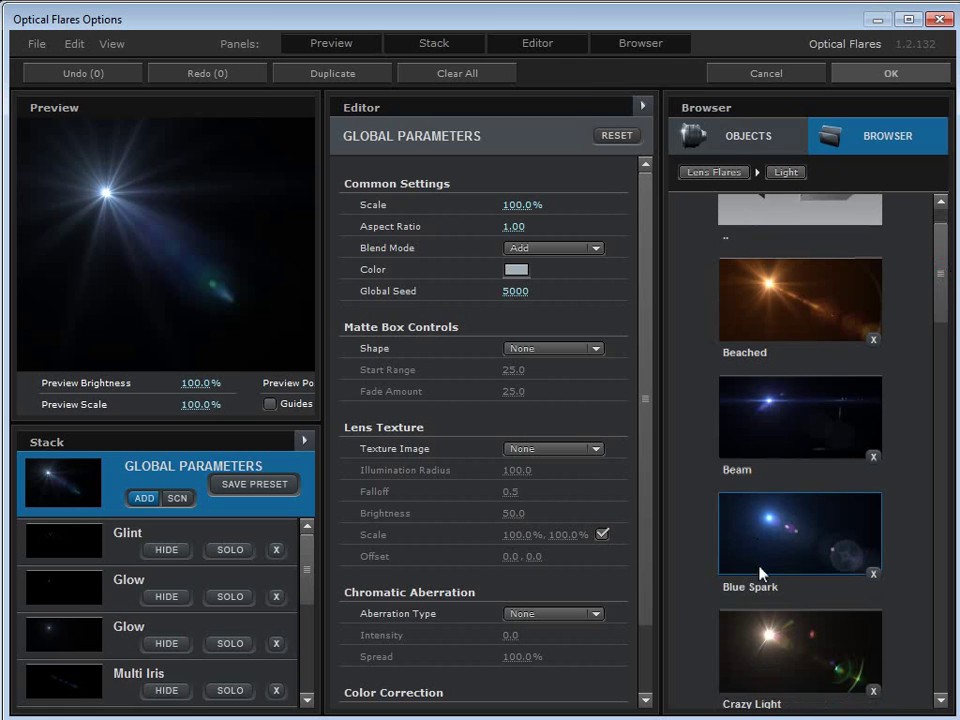
{"action": "left_click", "coordinate": [782, 643]}
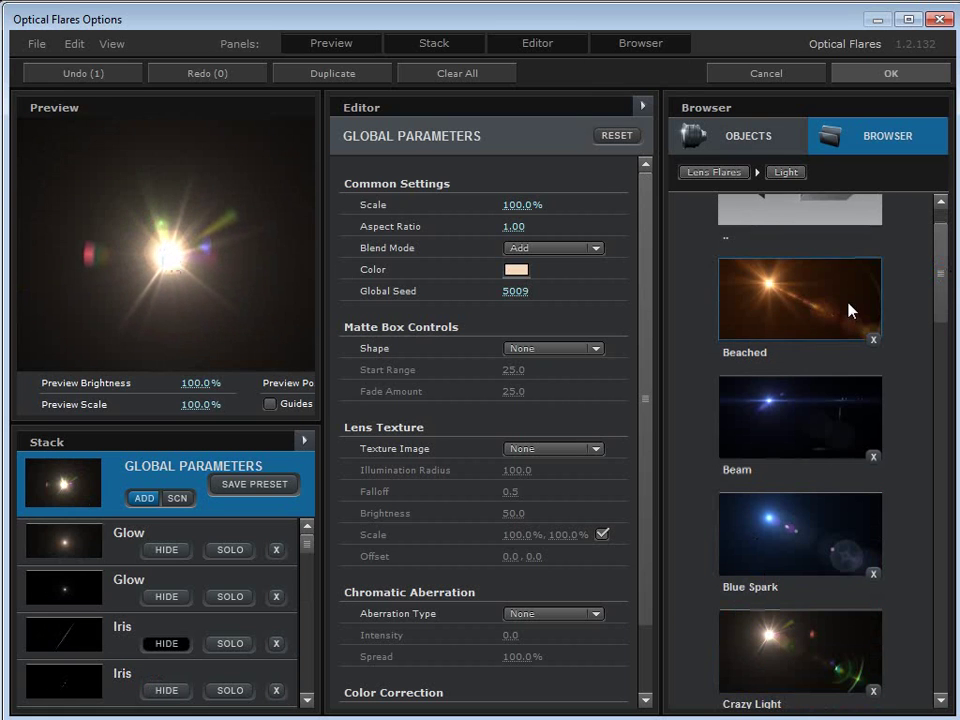
{"action": "left_click_drag", "start_coordinate": [938, 300], "coordinate": [925, 472]}
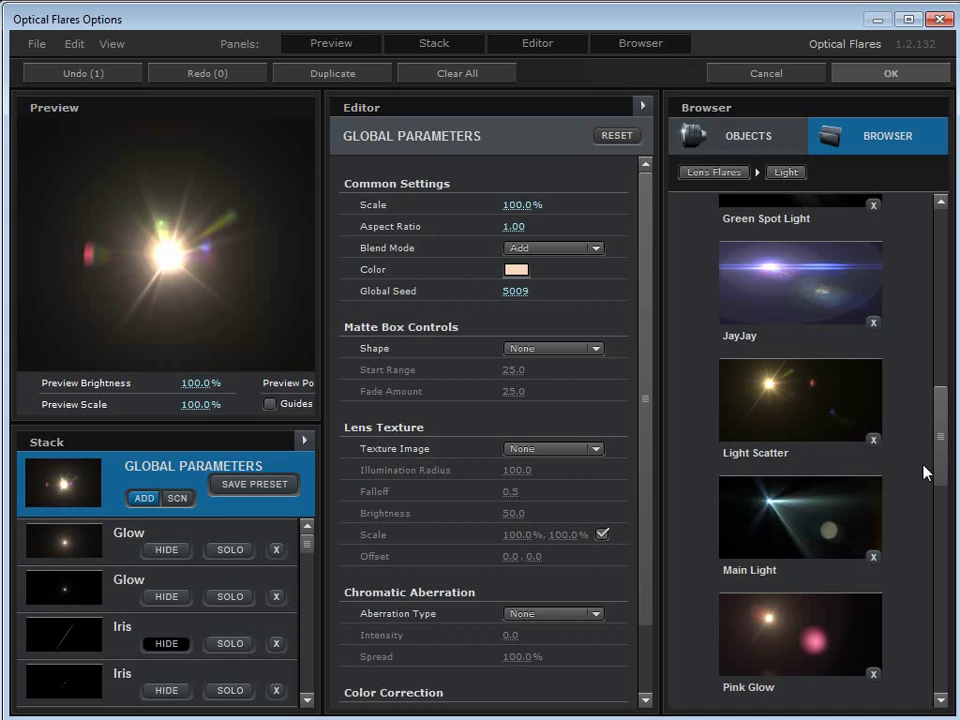
{"action": "left_click", "coordinate": [185, 278]}
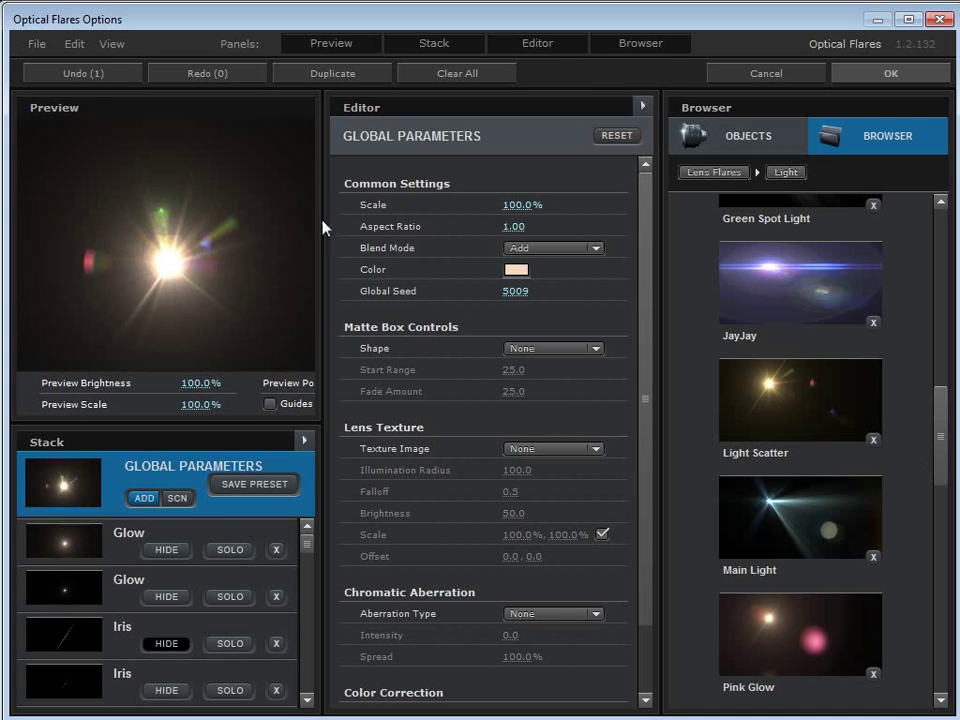
{"action": "left_click_drag", "start_coordinate": [323, 221], "coordinate": [363, 221]}
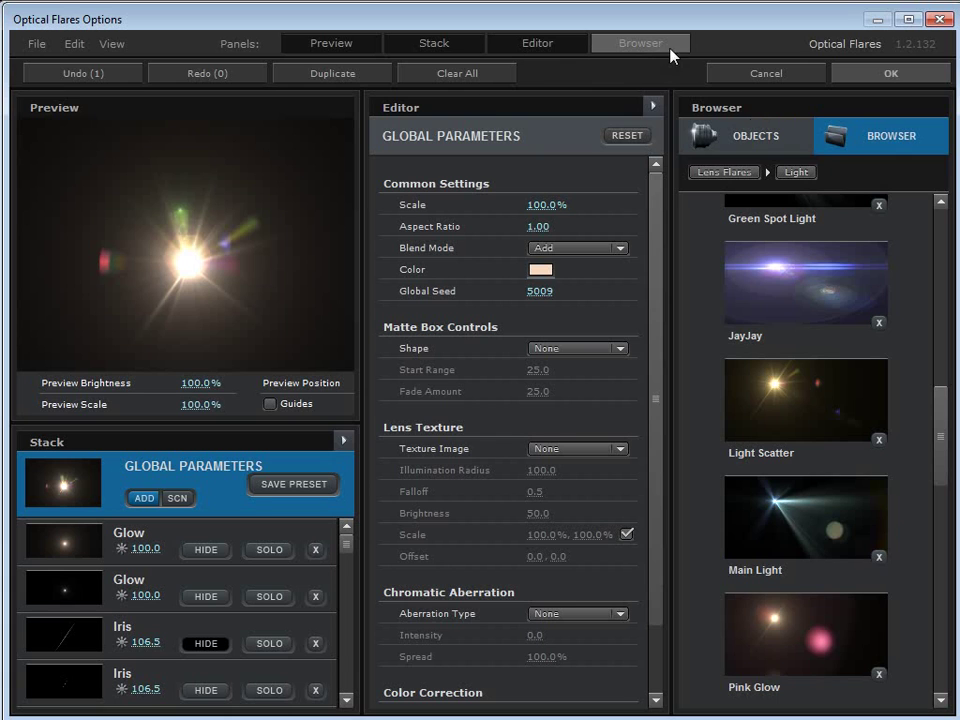
Add a Lens Orbs object to the flare and check it in the preview
{"action": "left_click", "coordinate": [755, 145]}
{"action": "left_click_drag", "start_coordinate": [934, 257], "coordinate": [945, 617]}
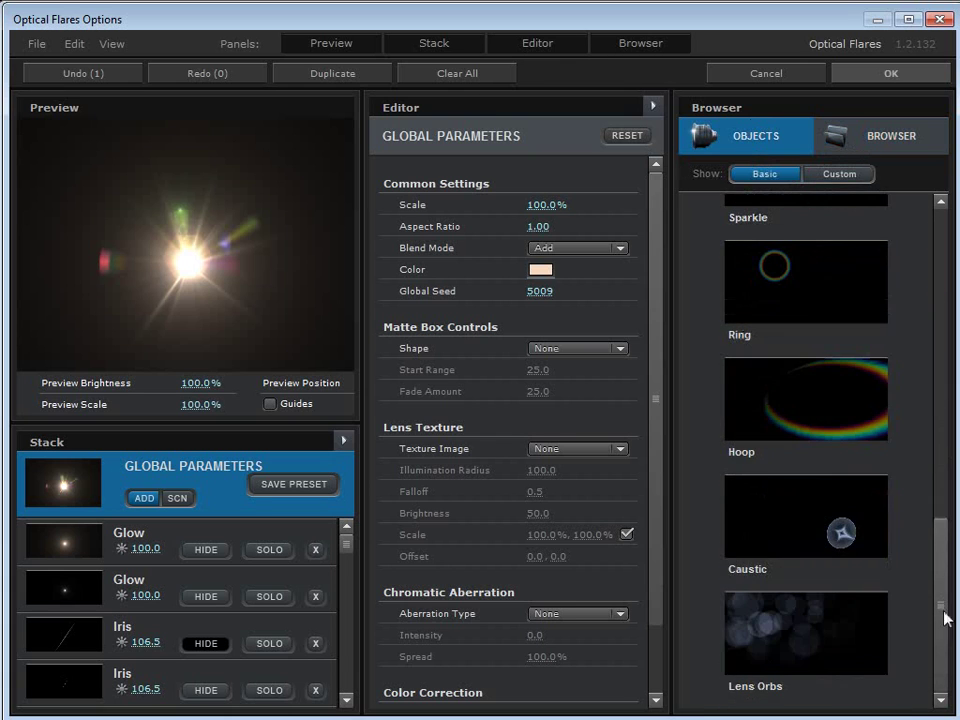
{"action": "left_click", "coordinate": [800, 635]}
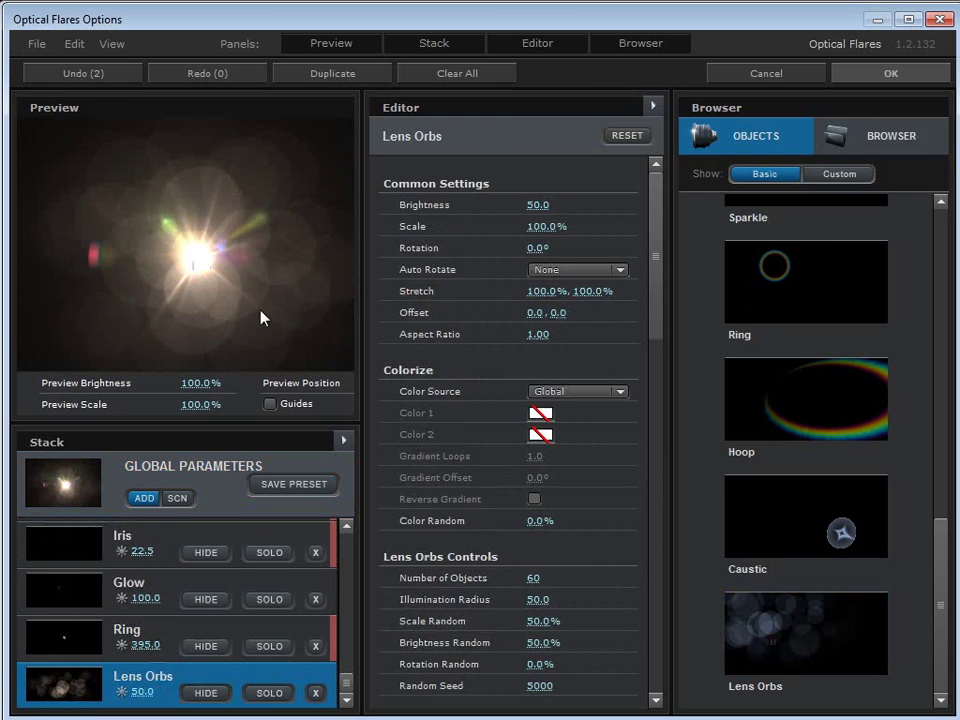
{"action": "left_click_drag", "start_coordinate": [221, 265], "coordinate": [227, 205]}
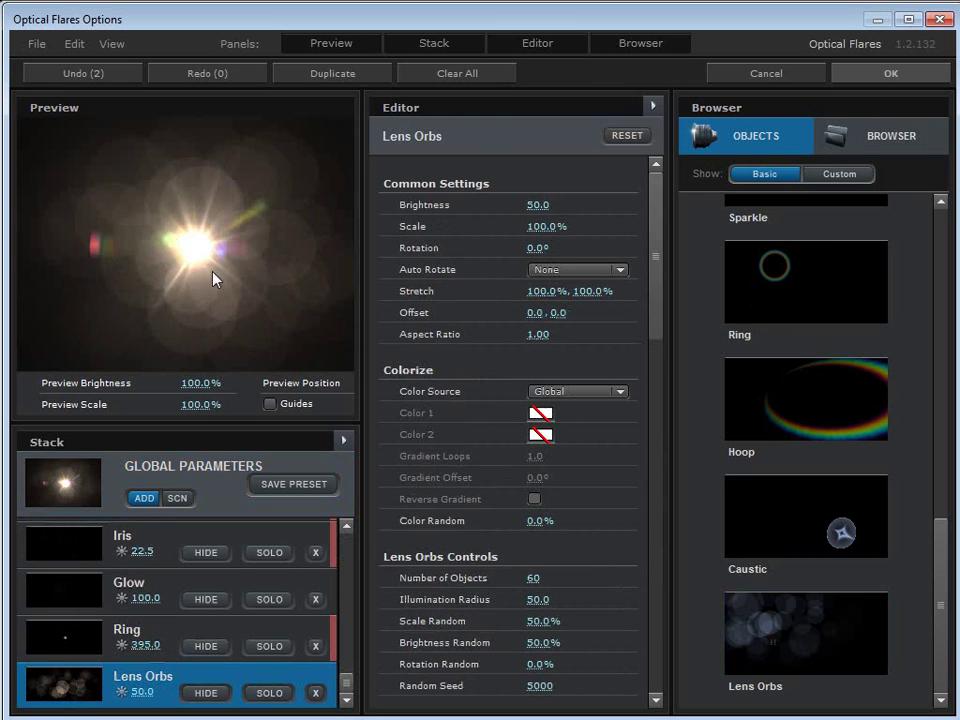
Set the flare's global lens texture image to Dirty, test it in the preview, and accept the flare options
{"action": "left_click", "coordinate": [209, 470]}
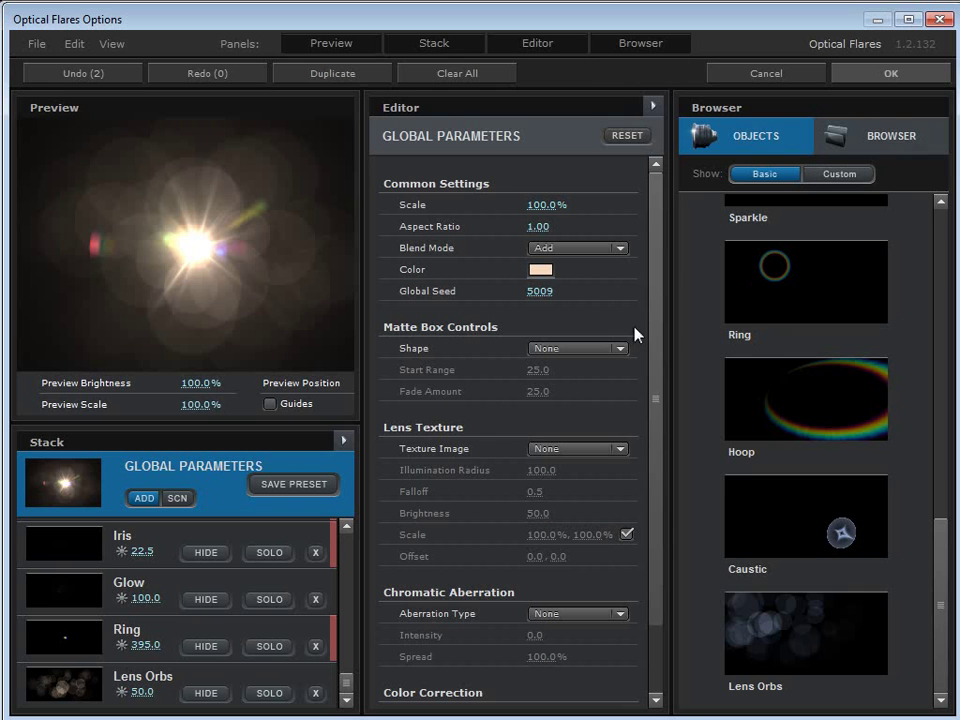
{"action": "left_click", "coordinate": [574, 448]}
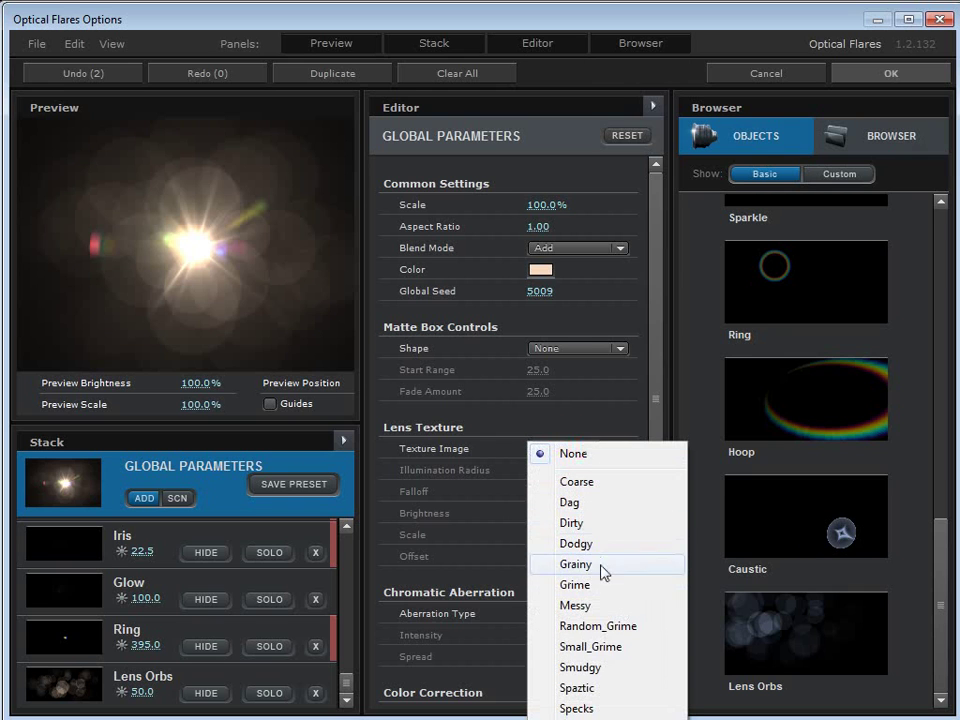
{"action": "left_click", "coordinate": [579, 521]}
{"action": "mouse_move", "coordinate": [190, 251]}
{"action": "left_mouse_down"}
{"action": "mouse_move", "coordinate": [214, 236]}
{"action": "mouse_move", "coordinate": [191, 264]}
{"action": "mouse_move", "coordinate": [212, 322]}
{"action": "mouse_move", "coordinate": [240, 208]}
{"action": "mouse_move", "coordinate": [214, 251]}
{"action": "mouse_move", "coordinate": [154, 285]}
{"action": "mouse_move", "coordinate": [118, 336]}
{"action": "mouse_move", "coordinate": [205, 266]}
{"action": "mouse_move", "coordinate": [197, 244]}
{"action": "mouse_move", "coordinate": [212, 325]}
{"action": "mouse_move", "coordinate": [197, 258]}
{"action": "left_mouse_up"}
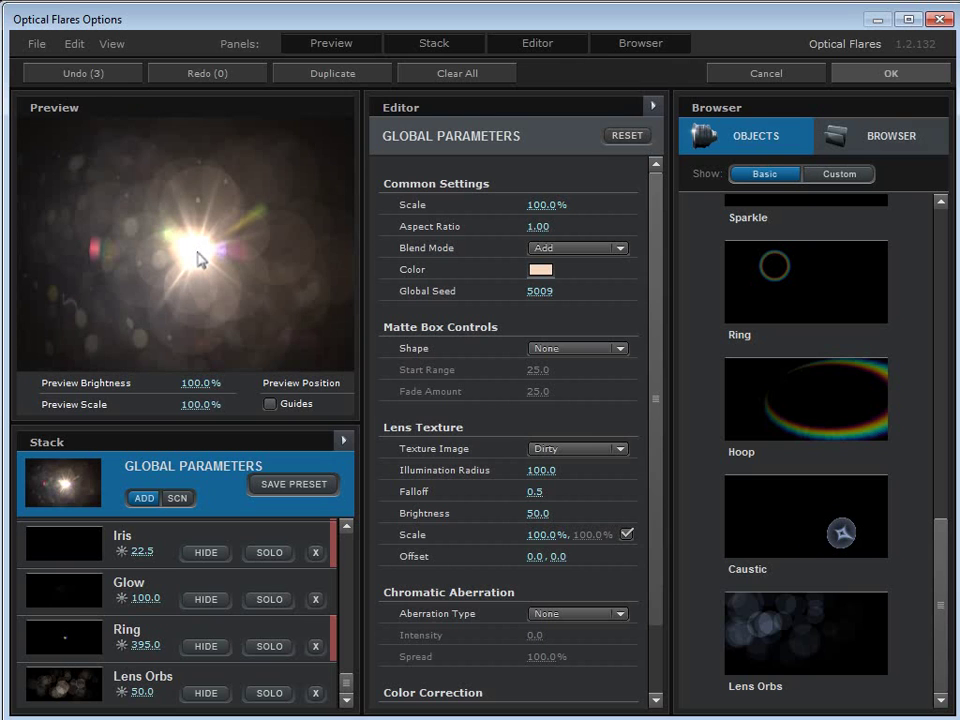
{"action": "mouse_move", "coordinate": [198, 258]}
{"action": "left_mouse_down"}
{"action": "mouse_move", "coordinate": [99, 274]}
{"action": "mouse_move", "coordinate": [208, 266]}
{"action": "mouse_move", "coordinate": [193, 262]}
{"action": "mouse_move", "coordinate": [204, 246]}
{"action": "mouse_move", "coordinate": [204, 343]}
{"action": "mouse_move", "coordinate": [193, 236]}
{"action": "left_mouse_up"}
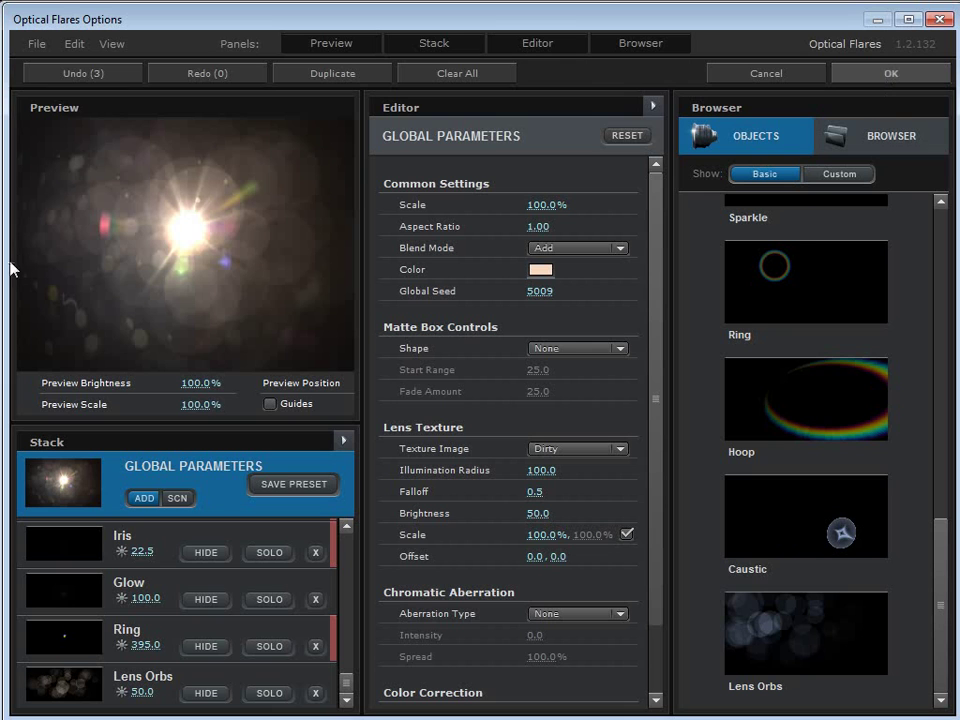
{"action": "left_click", "coordinate": [186, 237]}
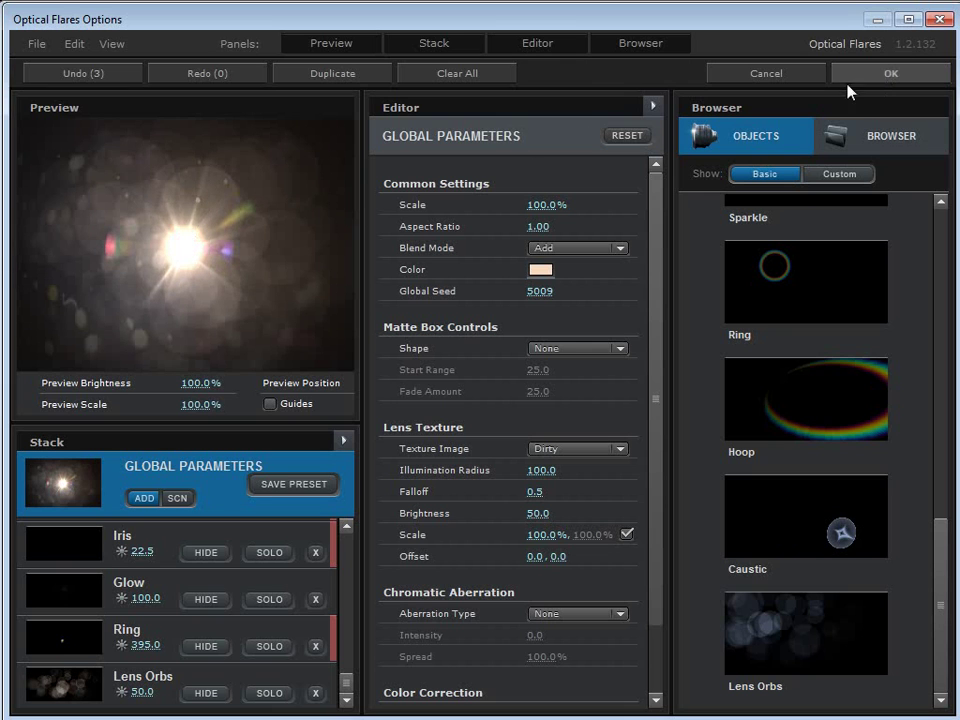
{"action": "left_click", "coordinate": [885, 78]}
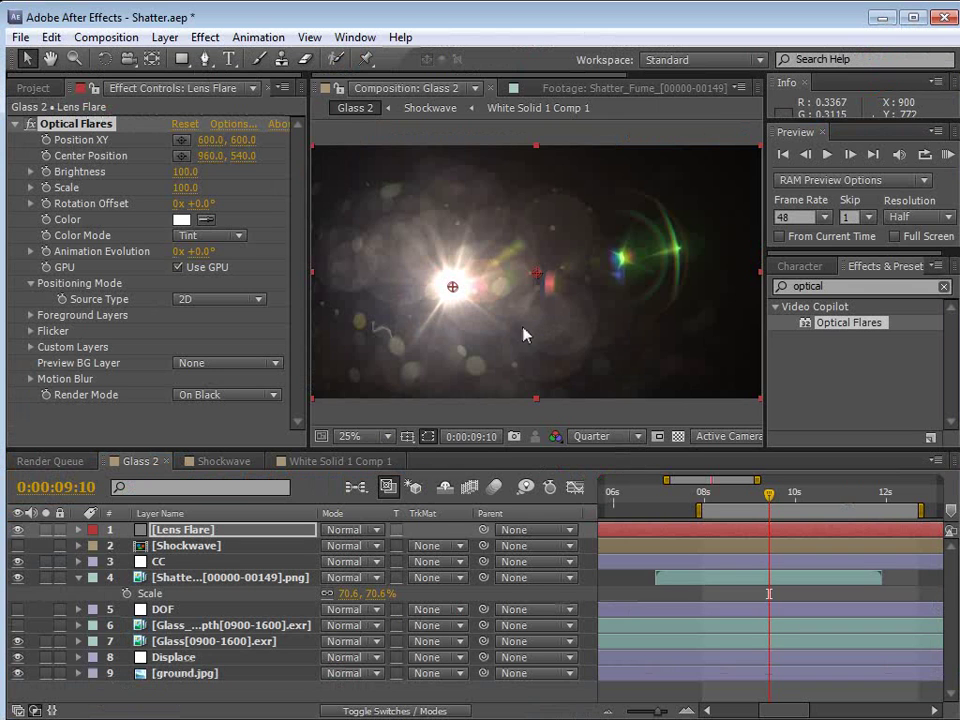
Set the Lens Flare layer's blend mode to Add and position the flare at 916, 676 at the base of the glass sphere
{"action": "left_click_drag", "start_coordinate": [452, 287], "coordinate": [535, 279]}
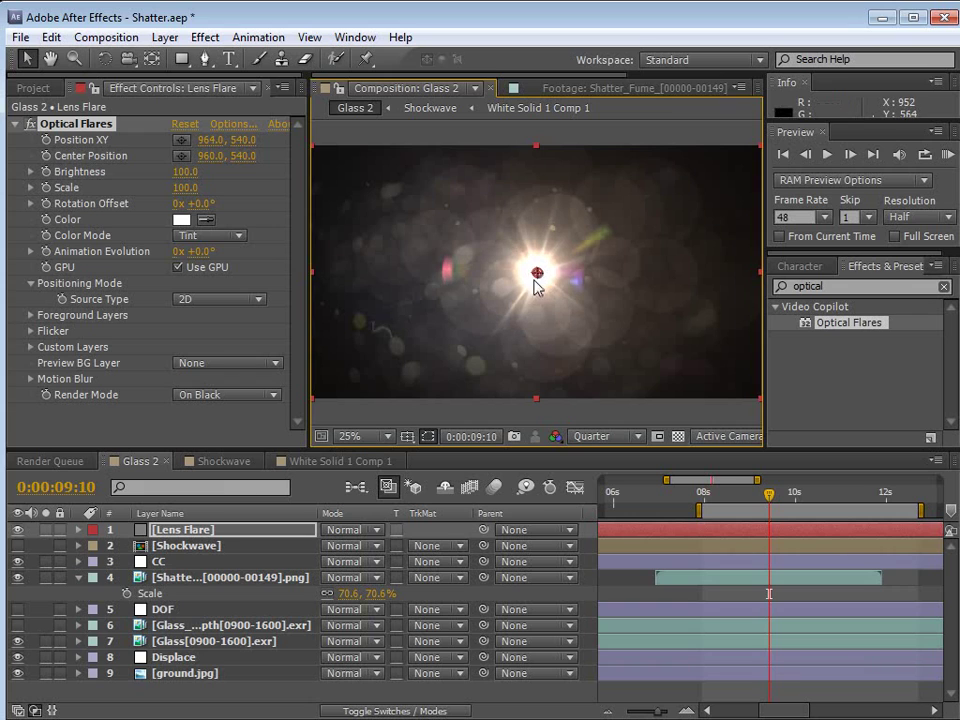
{"action": "left_click", "coordinate": [238, 531]}
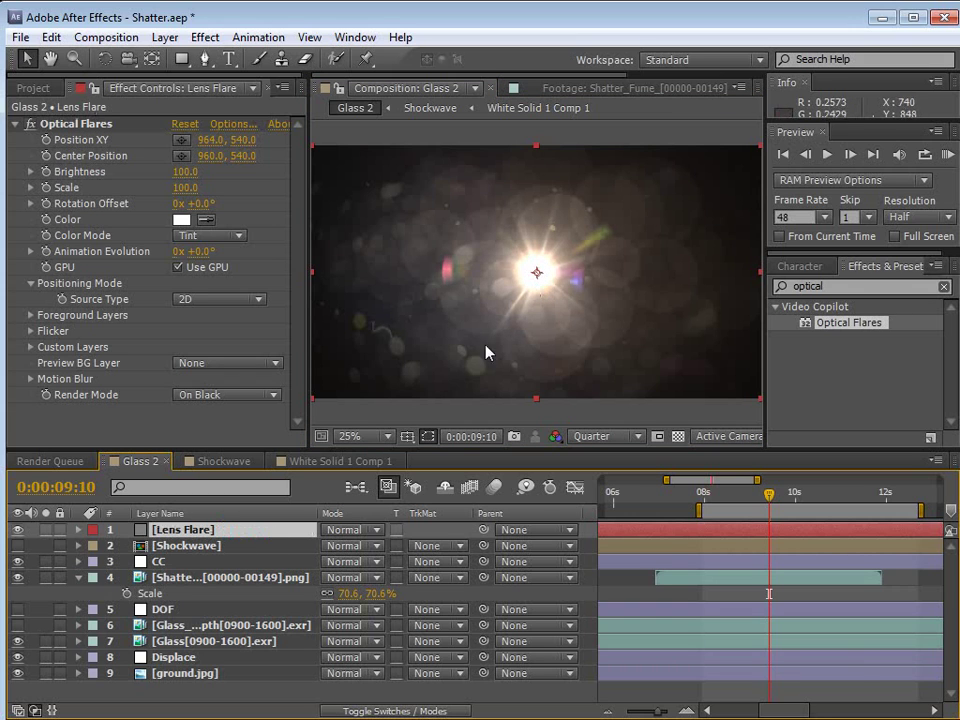
{"action": "left_click", "coordinate": [18, 530]}
{"action": "left_click", "coordinate": [18, 530]}
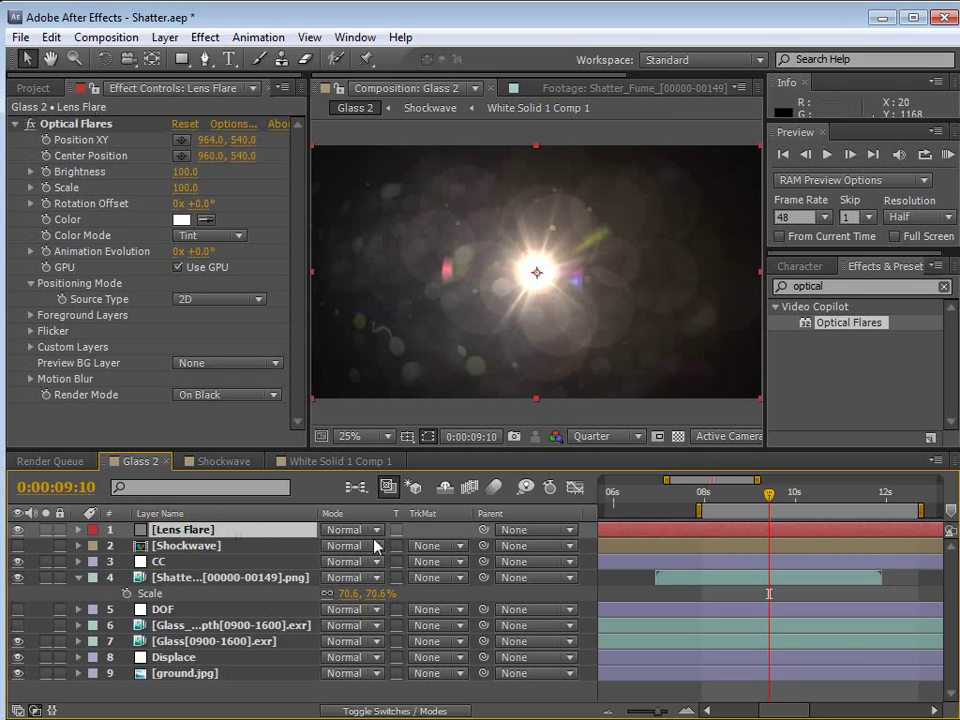
{"action": "left_click", "coordinate": [352, 530]}
{"action": "left_click", "coordinate": [330, 538]}
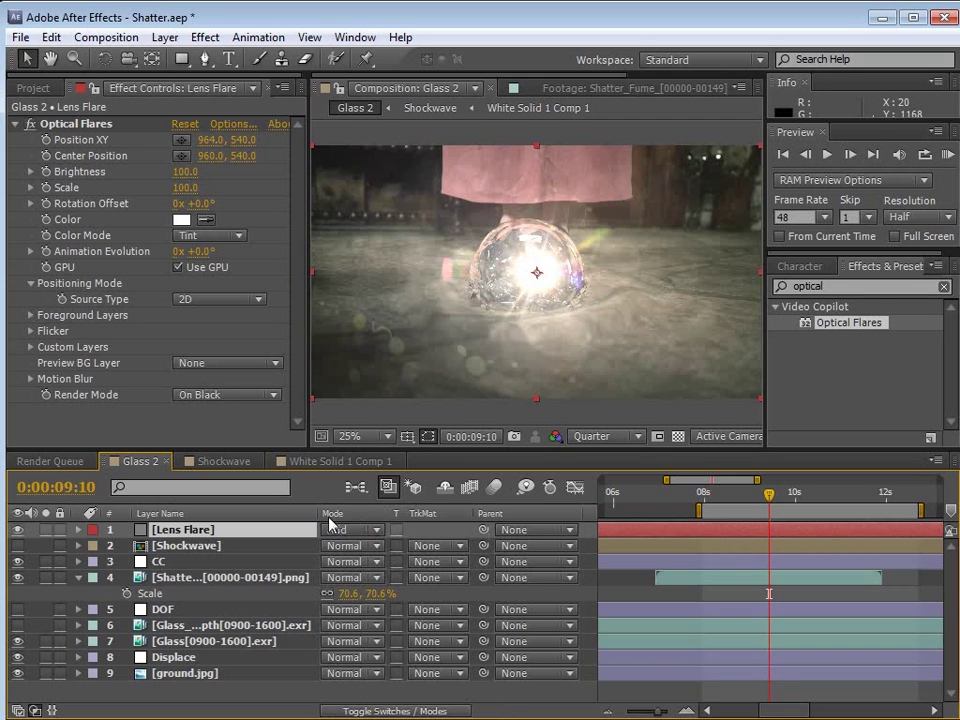
{"action": "left_click", "coordinate": [78, 123]}
{"action": "left_click_drag", "start_coordinate": [537, 272], "coordinate": [528, 307]}
Keyframe the flare's Brightness at 100 at 0:00:08:23 and at 0 nine frames earlier, at 0:00:08:14
{"action": "left_click_drag", "start_coordinate": [755, 502], "coordinate": [747, 497]}
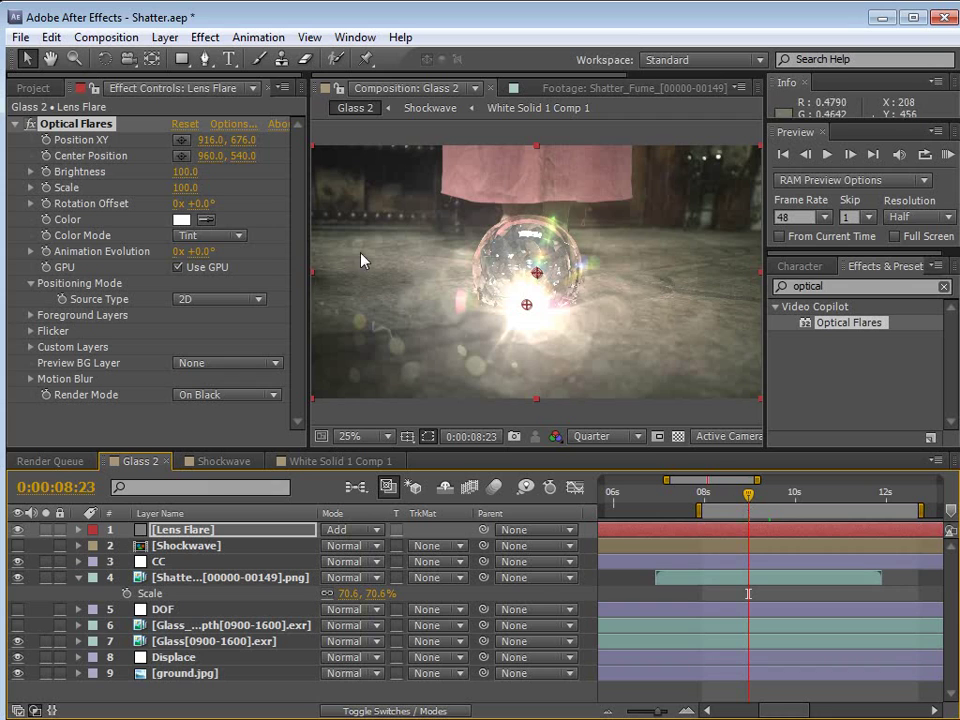
{"action": "left_click", "coordinate": [46, 172]}
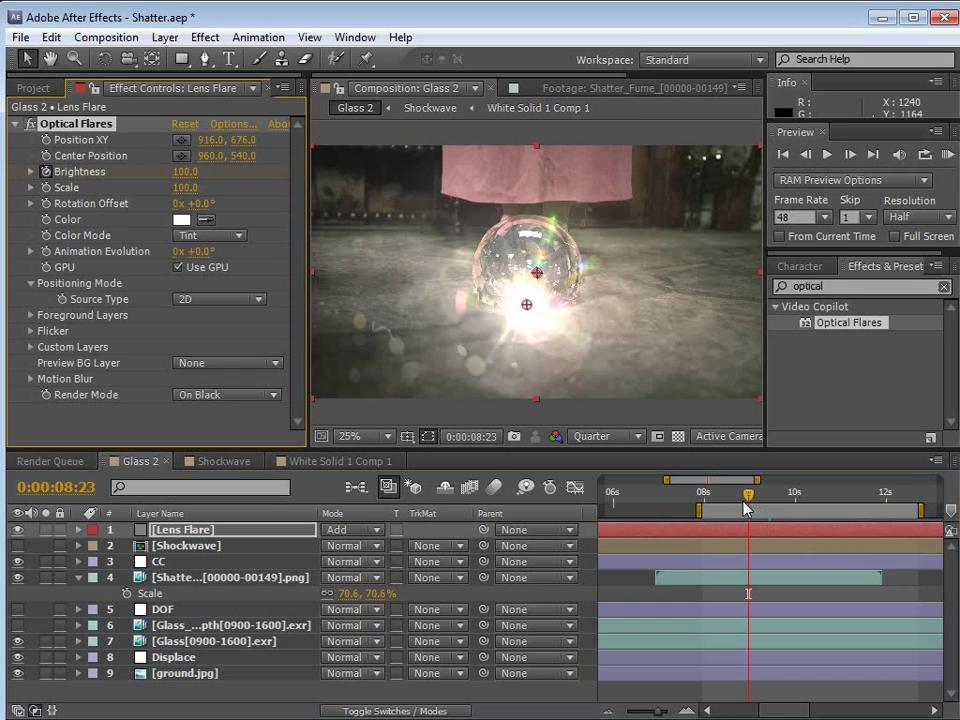
{"action": "key", "text": "Page_Up"}
{"action": "key", "text": "Page_Up"}
{"action": "key", "text": "Page_Up"}
{"action": "key", "text": "Page_Up"}
{"action": "key", "text": "Page_Up"}
{"action": "key", "text": "Page_Up"}
{"action": "key", "text": "Page_Up"}
{"action": "key", "text": "Page_Up"}
{"action": "key", "text": "Page_Up"}
{"action": "left_click", "coordinate": [185, 172]}
{"action": "type", "text": "0"}
{"action": "key", "text": "Return"}
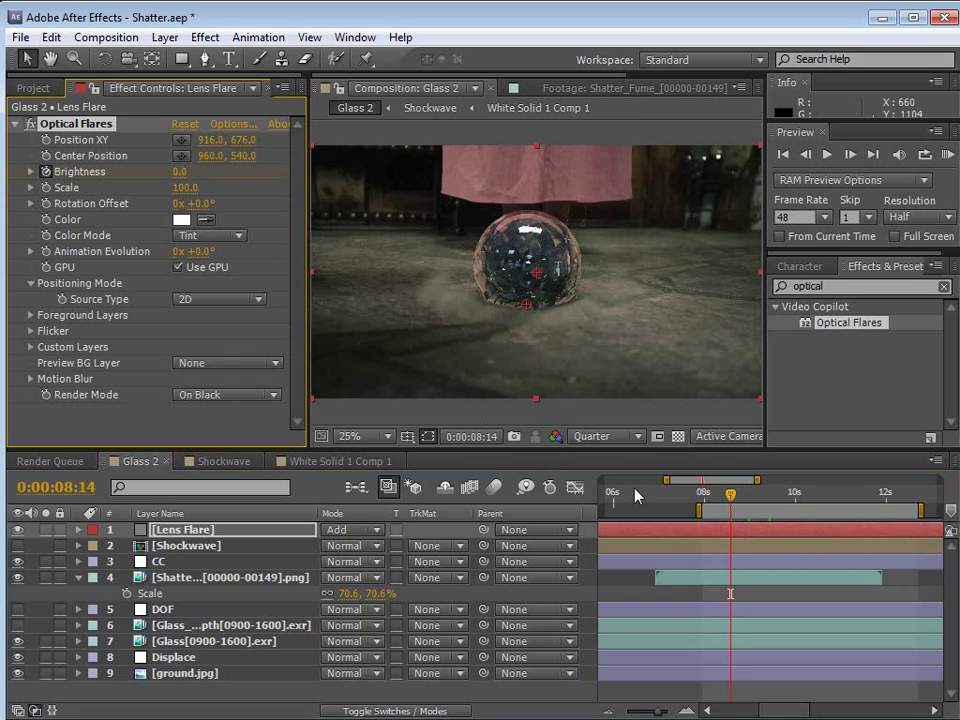
Reveal the Brightness keyframes, shift both about three frames earlier to about 0:00:08:11 and 0:00:08:20, and scrub through the fade-in
{"action": "key", "text": "u"}
{"action": "key", "text": "equal"}
{"action": "key", "text": "equal"}
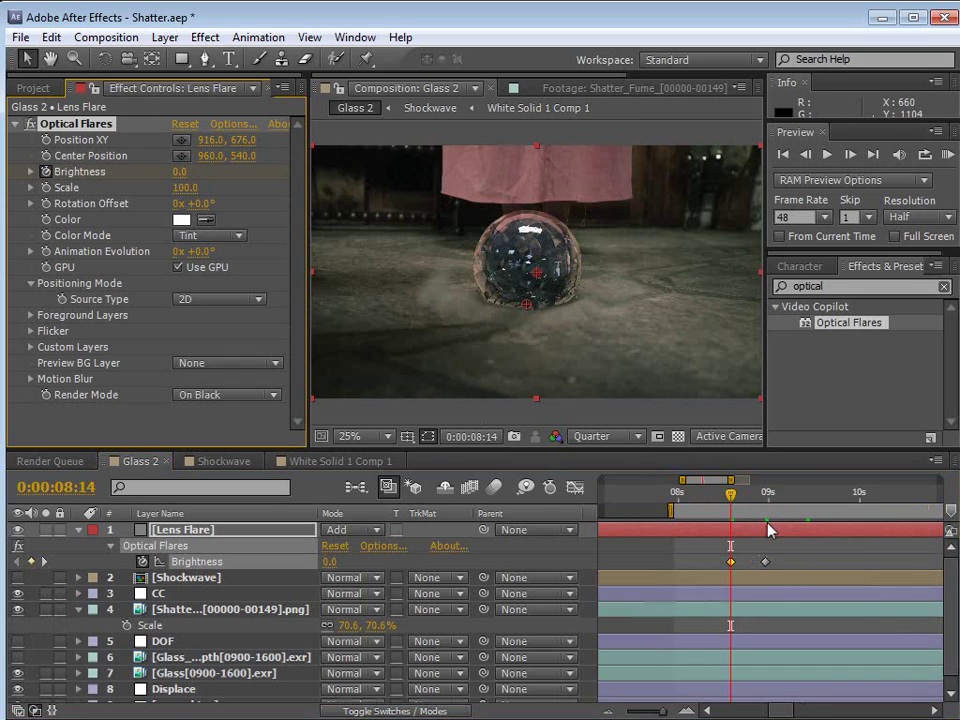
{"action": "left_click_drag", "start_coordinate": [717, 495], "coordinate": [733, 498]}
{"action": "left_click_drag", "start_coordinate": [758, 541], "coordinate": [735, 535]}
{"action": "left_click", "coordinate": [107, 123]}
{"action": "left_click", "coordinate": [755, 495]}
{"action": "left_click_drag", "start_coordinate": [754, 501], "coordinate": [784, 501]}
{"action": "key", "text": "minus"}
Keyframe the flare's Brightness to 0 at 0:00:09:18, move that keyframe to about 0:00:10:04, and check the fade-out
{"action": "left_click", "coordinate": [861, 499]}
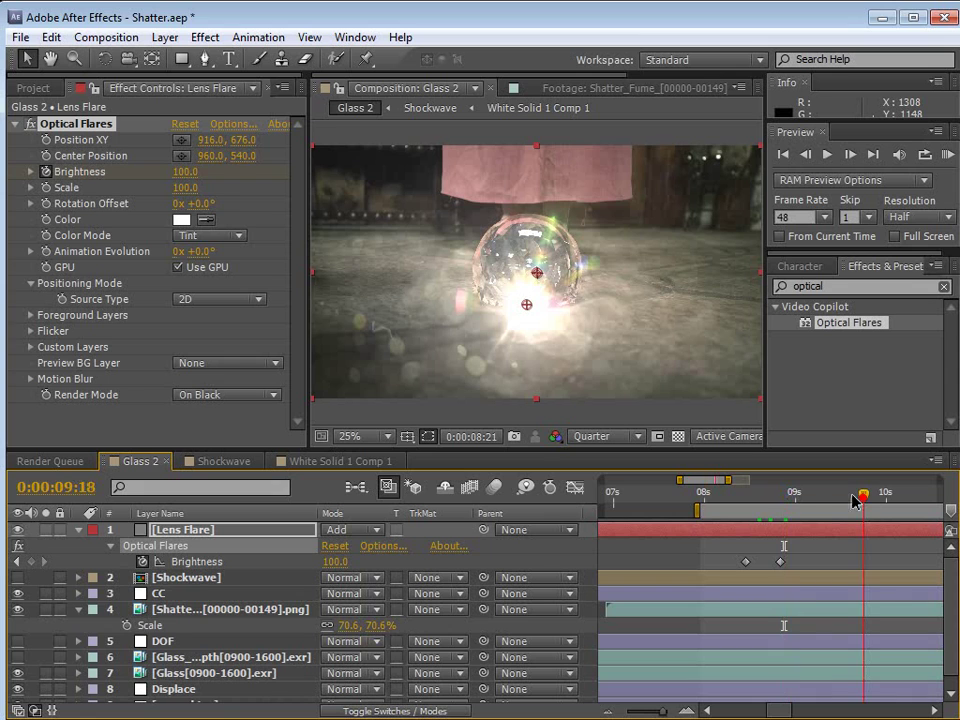
{"action": "left_click", "coordinate": [184, 171]}
{"action": "type", "text": "0"}
{"action": "key", "text": "Return"}
{"action": "key", "text": "minus"}
{"action": "left_click_drag", "start_coordinate": [855, 562], "coordinate": [865, 564]}
{"action": "key", "text": "equal"}
{"action": "key", "text": "equal"}
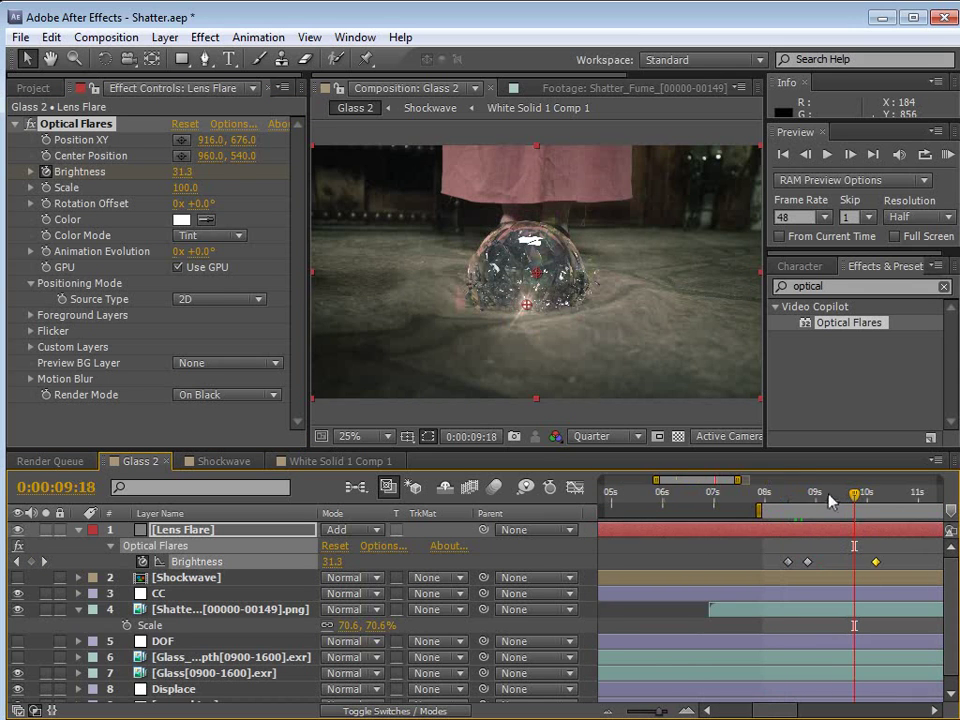
{"action": "left_click", "coordinate": [808, 493]}
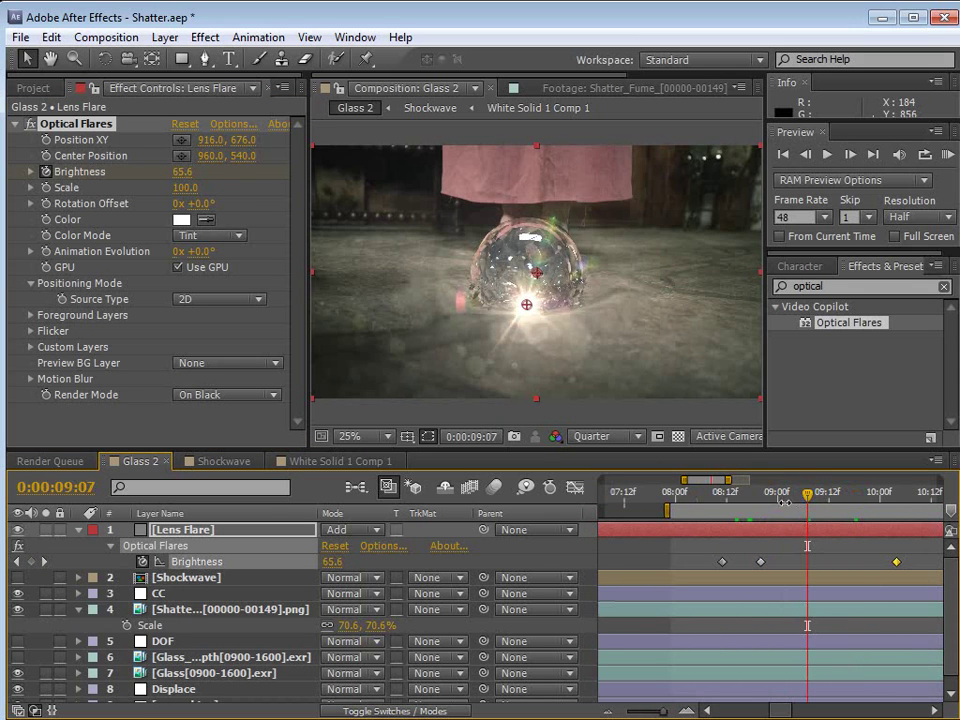
Apply a Curves effect to the Lens Flare layer and pull the RGB midtones down slightly
{"action": "left_click", "coordinate": [205, 37]}
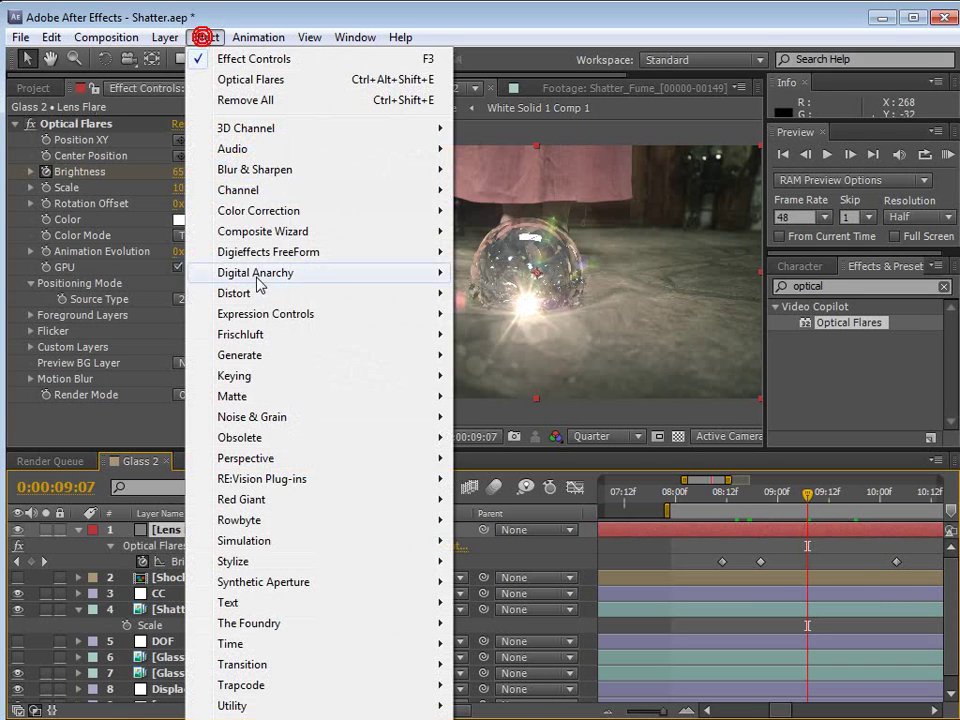
{"action": "mouse_move", "coordinate": [300, 210]}
{"action": "left_click", "coordinate": [478, 536]}
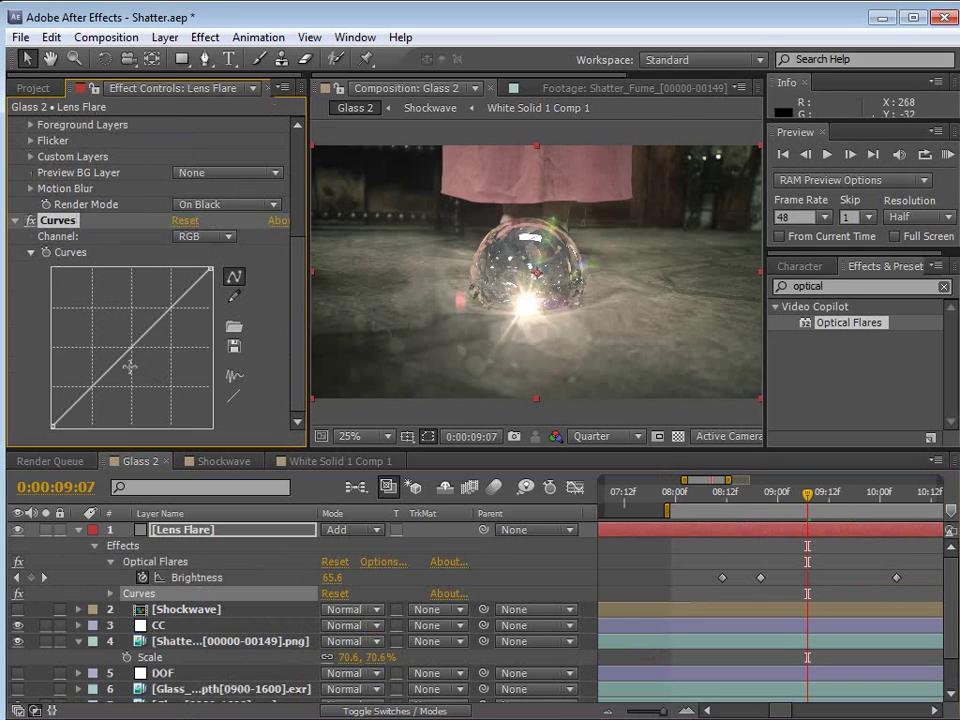
{"action": "left_click_drag", "start_coordinate": [140, 376], "coordinate": [124, 372]}
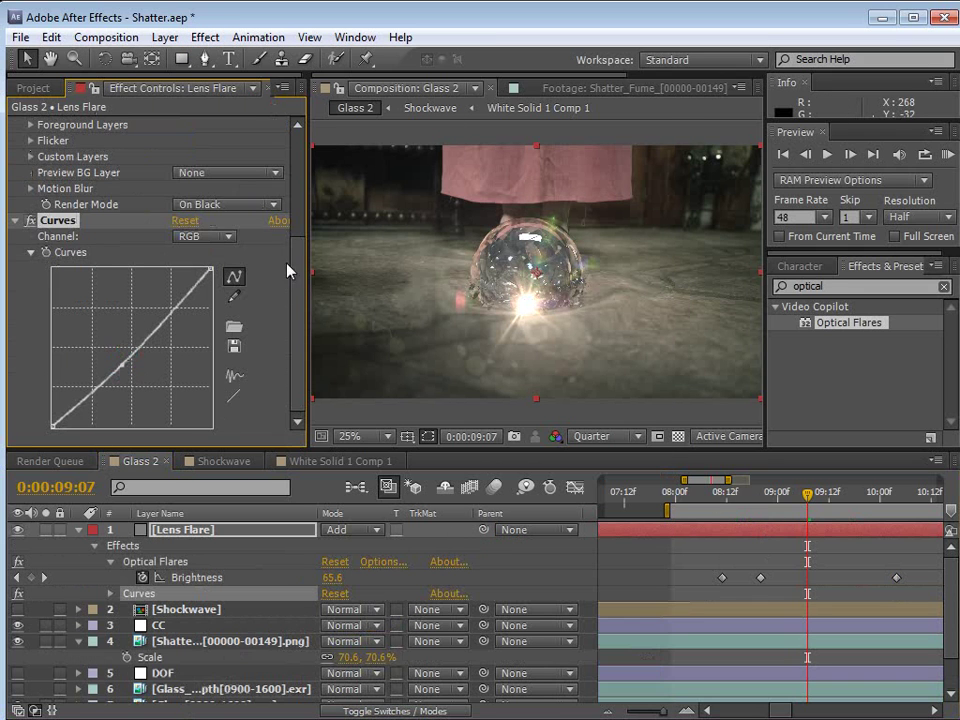
Set the Optical Flares Color on the Lens Flare layer to pale orange FFEEDE
{"action": "scroll", "coordinate": [288, 270], "scroll_direction": "up", "scroll_amount": 4}
{"action": "left_click", "coordinate": [187, 218]}
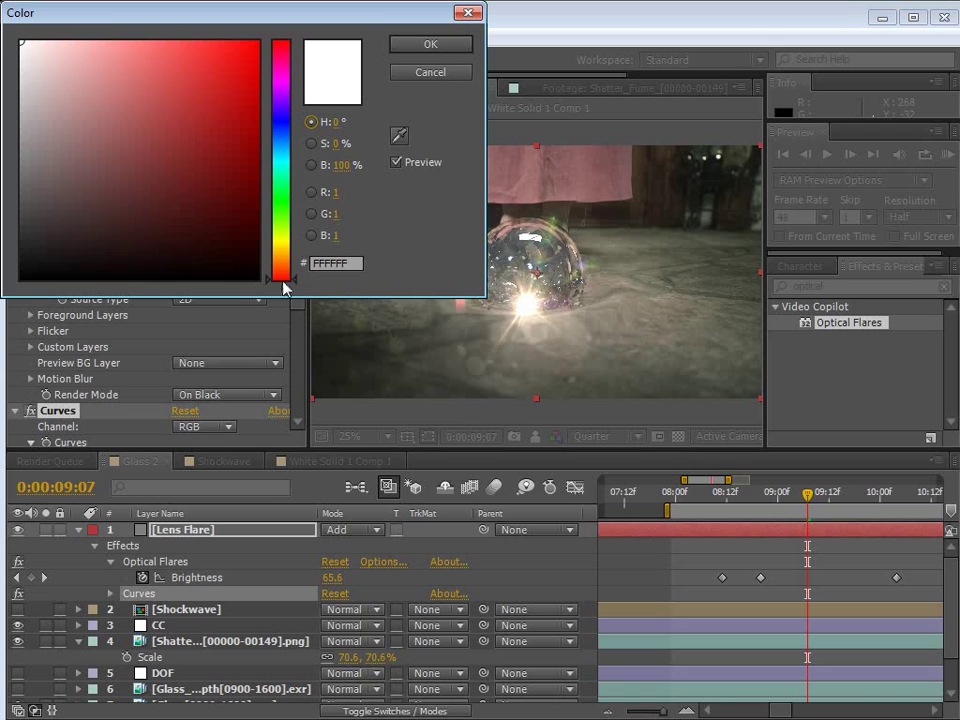
{"action": "left_click_drag", "start_coordinate": [283, 288], "coordinate": [280, 268]}
{"action": "left_click_drag", "start_coordinate": [95, 79], "coordinate": [85, 39]}
{"action": "left_click", "coordinate": [57, 43]}
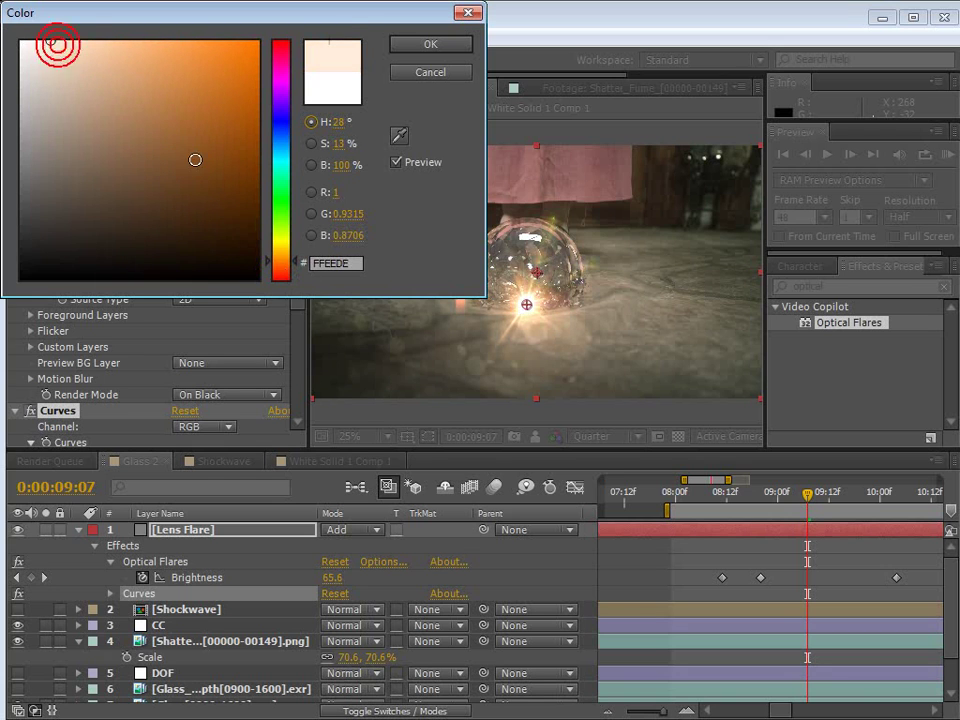
{"action": "left_click", "coordinate": [431, 44]}
Add a Streak object to the lens flare in the Optical Flares options and check it from about 0:00:08:22
{"action": "left_click_drag", "start_coordinate": [750, 493], "coordinate": [769, 517]}
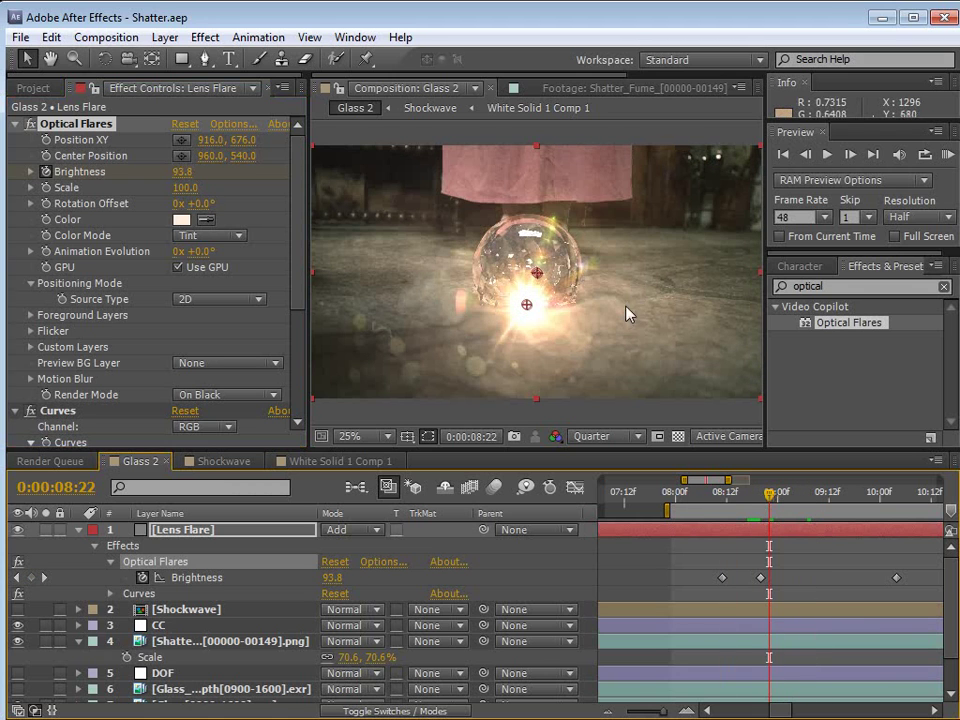
{"action": "left_click", "coordinate": [232, 125]}
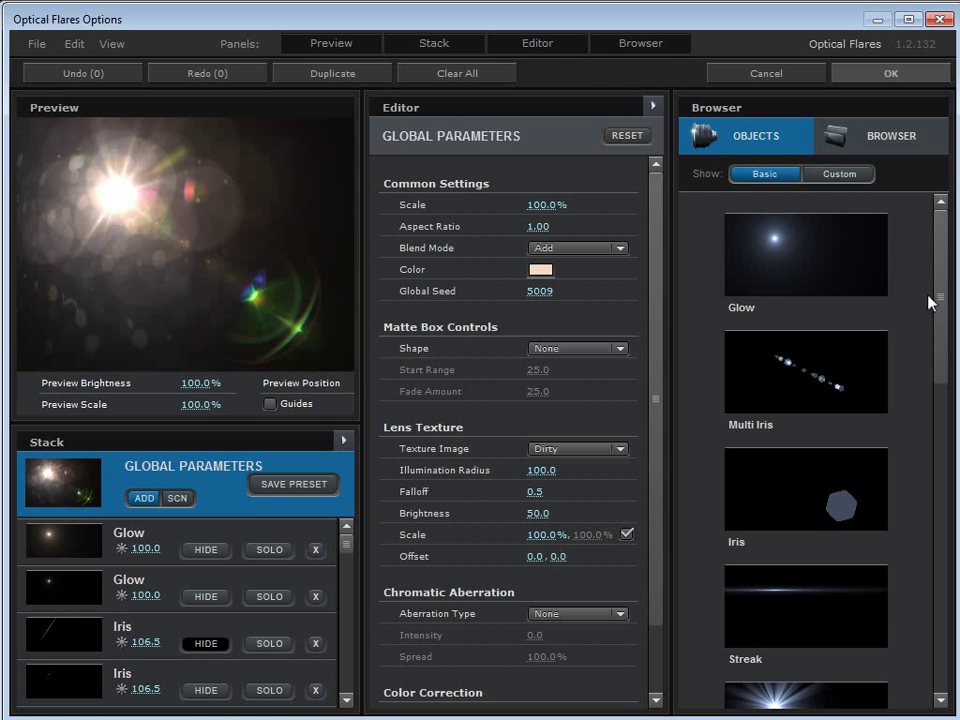
{"action": "left_click_drag", "start_coordinate": [928, 298], "coordinate": [938, 332]}
{"action": "left_click", "coordinate": [778, 525]}
{"action": "mouse_move", "coordinate": [118, 242]}
{"action": "left_mouse_down"}
{"action": "mouse_move", "coordinate": [170, 218]}
{"action": "mouse_move", "coordinate": [182, 240]}
{"action": "left_mouse_up"}
{"action": "left_click", "coordinate": [924, 75]}
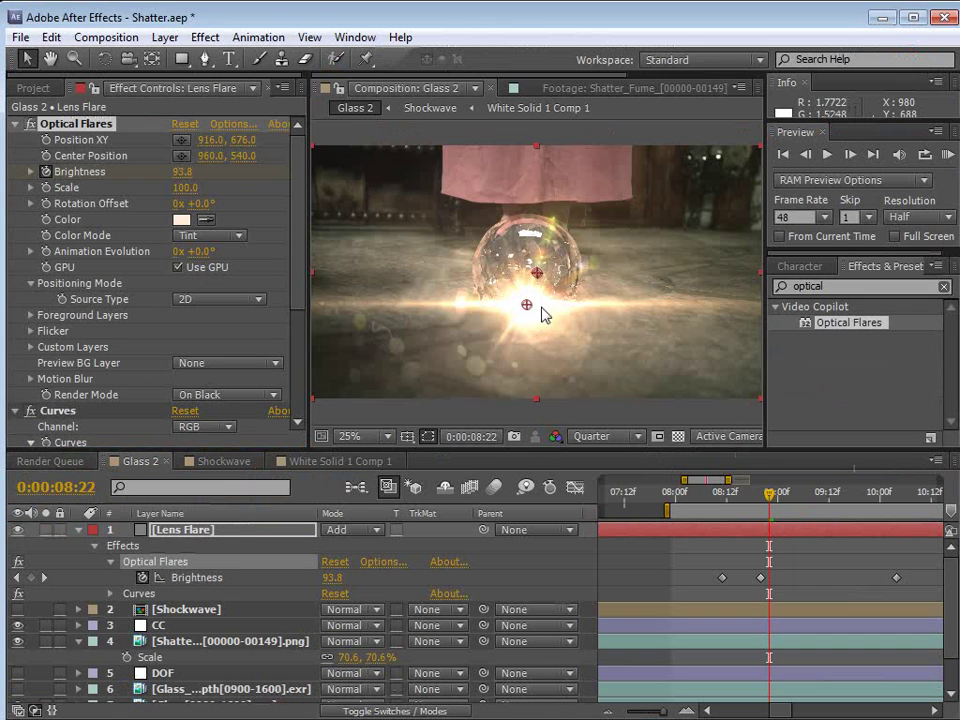
{"action": "left_click", "coordinate": [787, 497]}
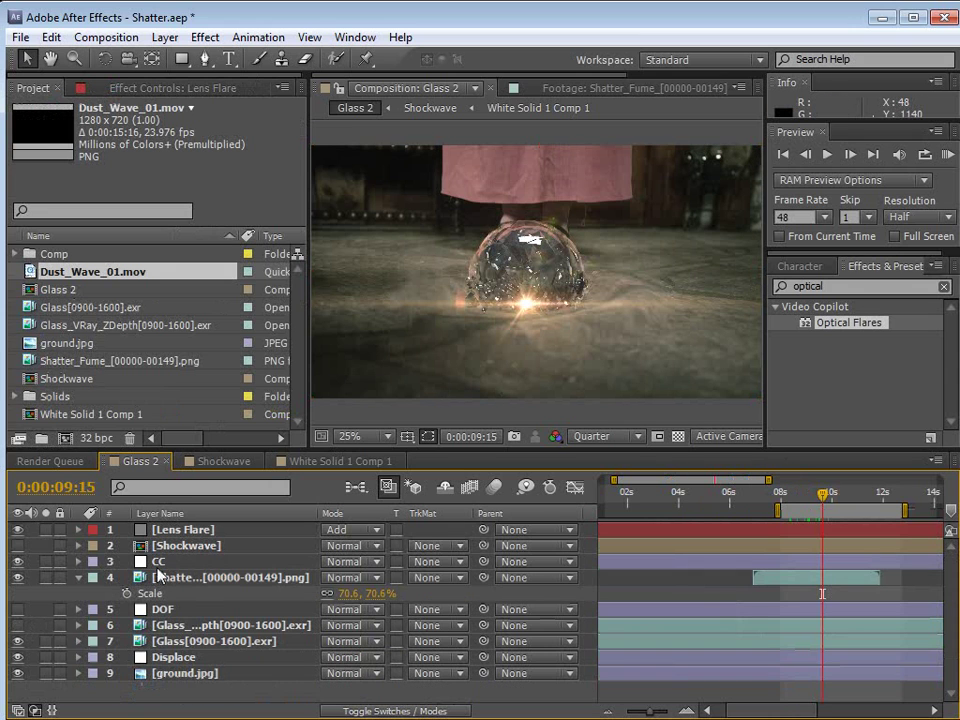
Move the DOF layer above the Shatter_Fume layer and turn its visibility on
{"action": "left_click", "coordinate": [160, 611]}
{"action": "left_click_drag", "start_coordinate": [160, 614], "coordinate": [160, 579]}
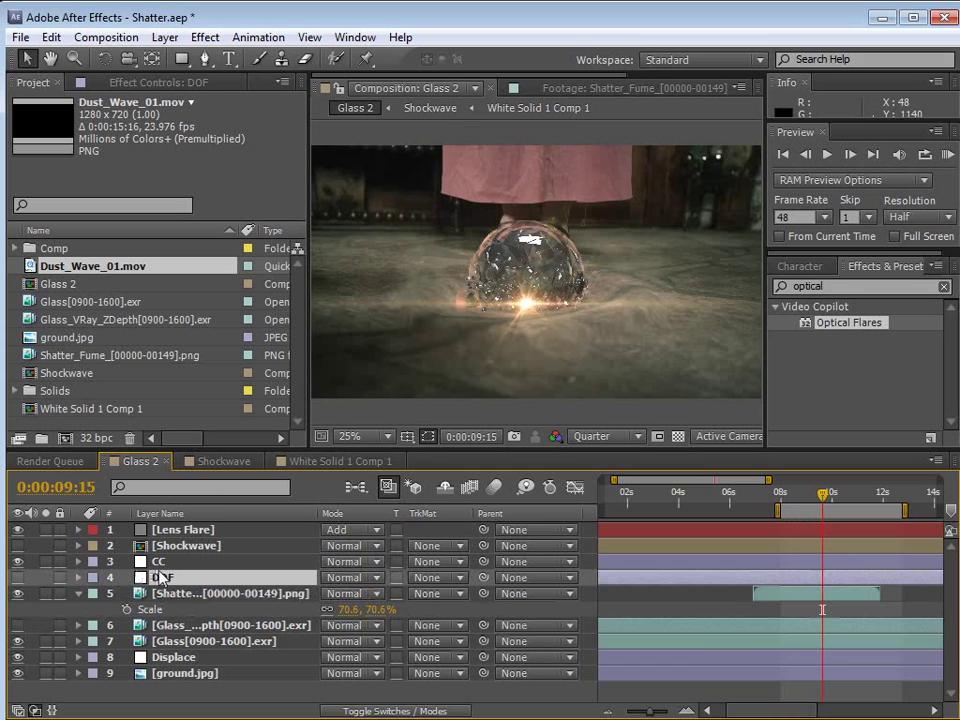
{"action": "left_click", "coordinate": [17, 577]}
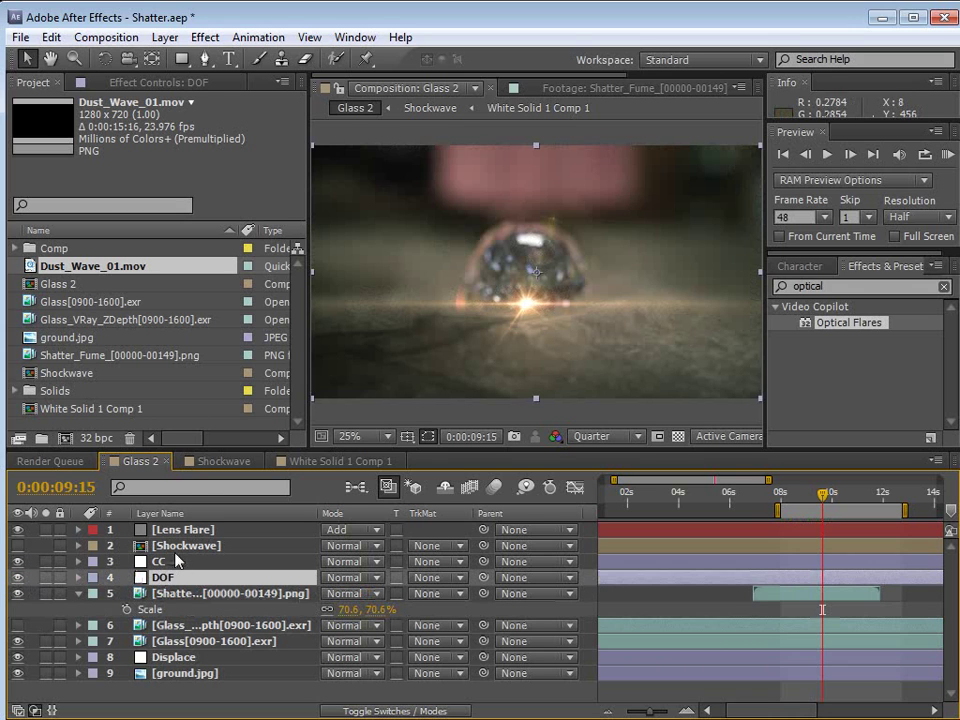
Pick the depth-of-field focus on the glass ball just above the flare, at select depth 916.0, 628.0
{"action": "left_click", "coordinate": [140, 82]}
{"action": "left_click", "coordinate": [181, 198]}
{"action": "left_click", "coordinate": [501, 295]}
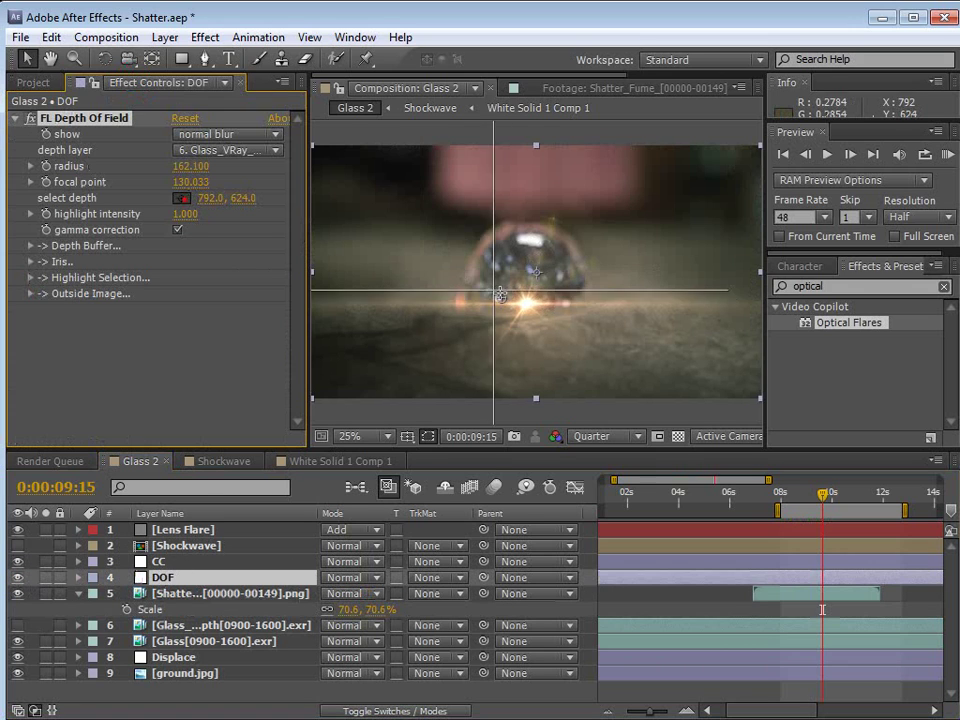
{"action": "left_click", "coordinate": [527, 287]}
{"action": "scroll", "coordinate": [532, 301], "scroll_direction": "up", "scroll_amount": 2}
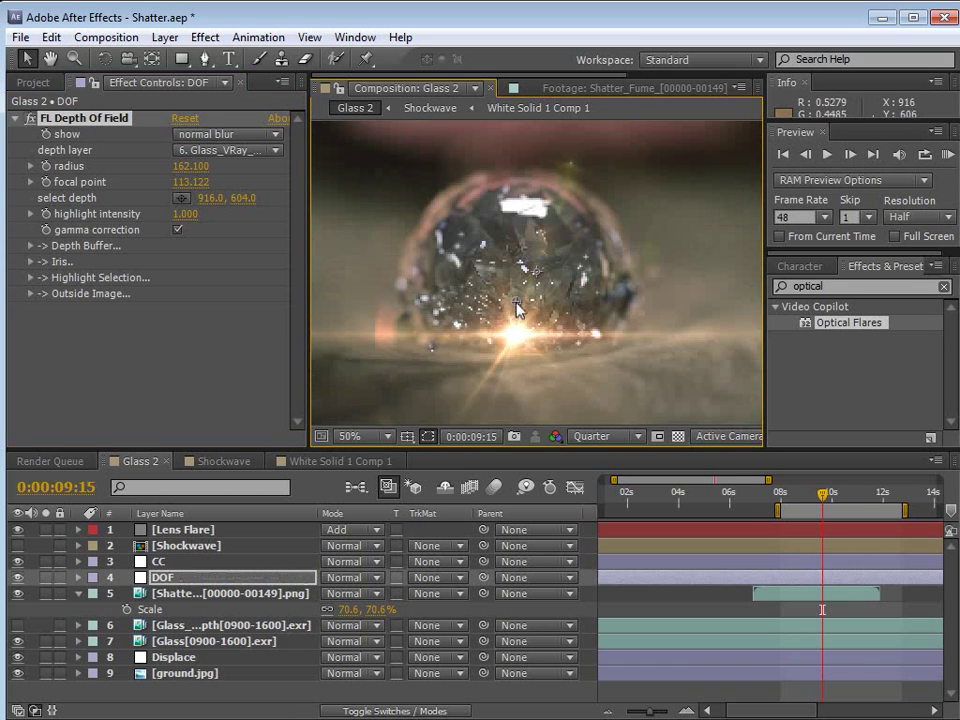
{"action": "left_click", "coordinate": [516, 312]}
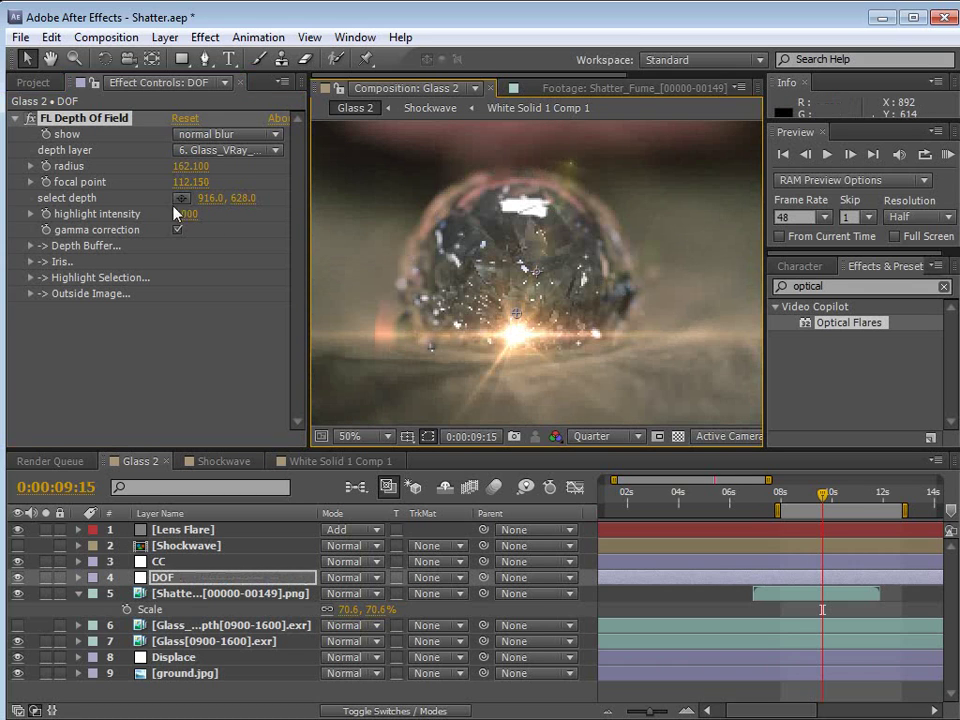
Keyframe the DOF focal point at 0:00:09:15 and raise it to 127.150 for the shattered glass further along the timeline
{"action": "left_click", "coordinate": [45, 182]}
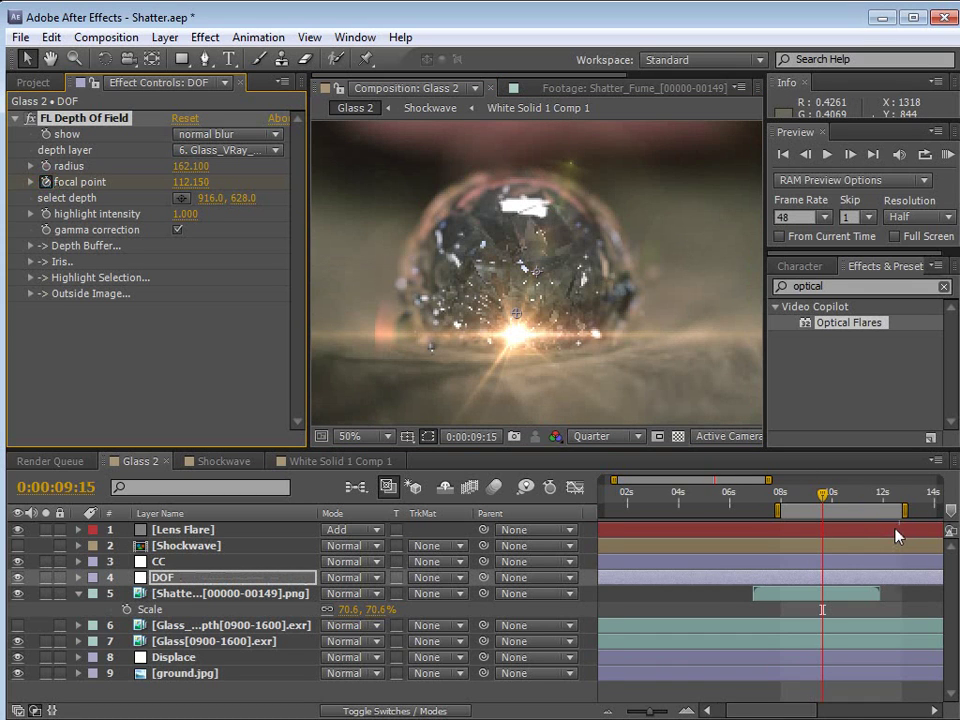
{"action": "key", "text": "minus"}
{"action": "key", "text": "minus"}
{"action": "left_click", "coordinate": [746, 498]}
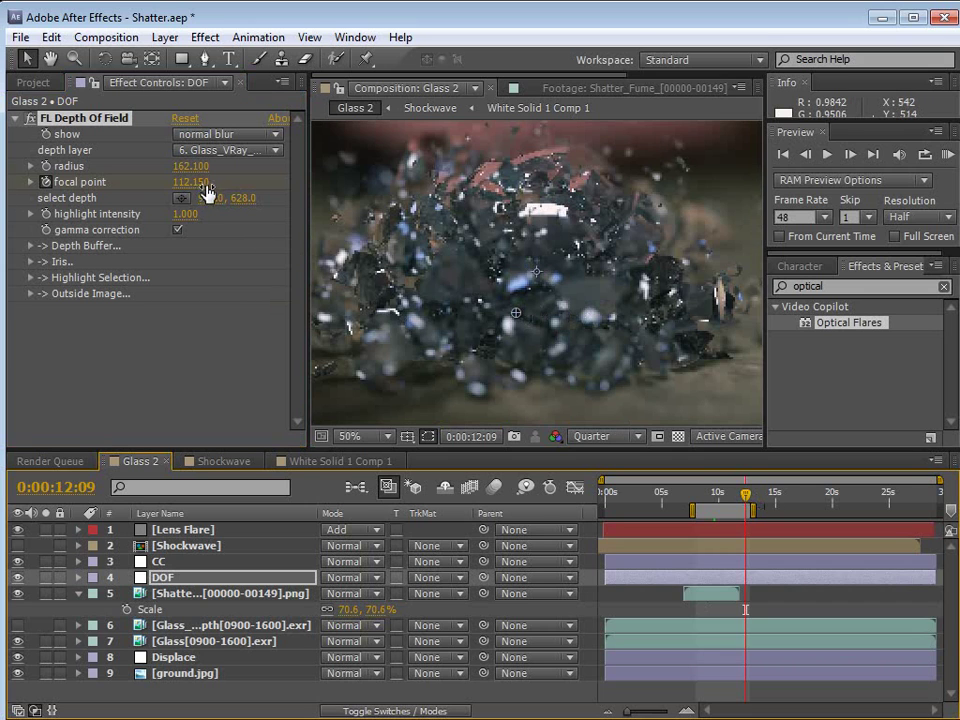
{"action": "left_click_drag", "start_coordinate": [205, 176], "coordinate": [216, 176]}
{"action": "scroll", "coordinate": [567, 243], "scroll_direction": "down", "scroll_amount": 2}
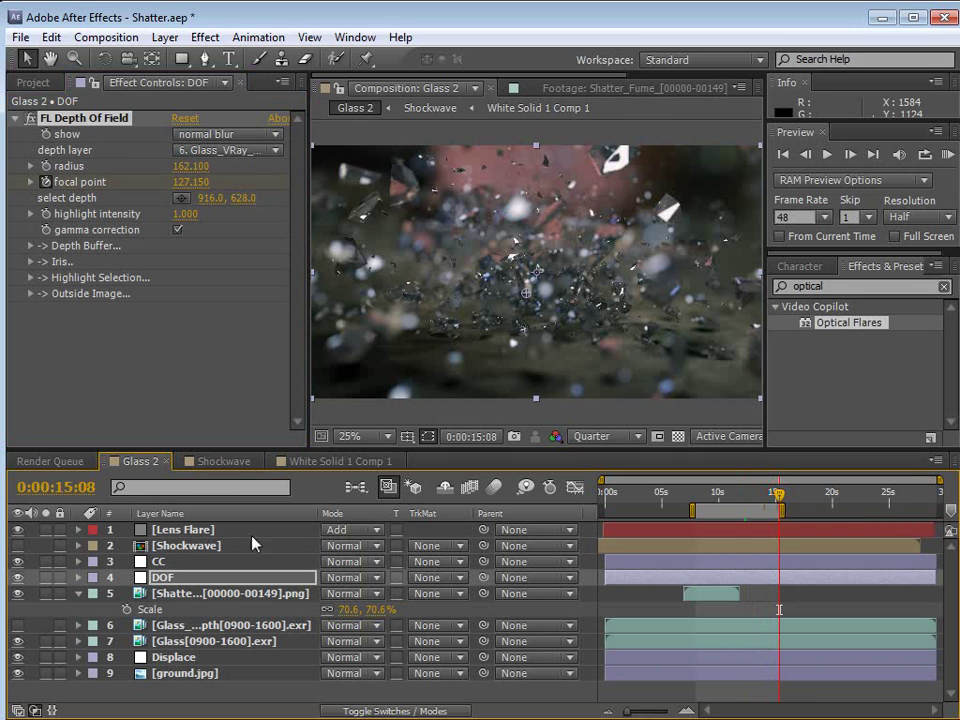
Move the CC layer above the Lens Flare layer and scrub through the shatter
{"action": "left_click", "coordinate": [178, 531]}
{"action": "left_click_drag", "start_coordinate": [166, 561], "coordinate": [170, 524]}
{"action": "left_click", "coordinate": [723, 495]}
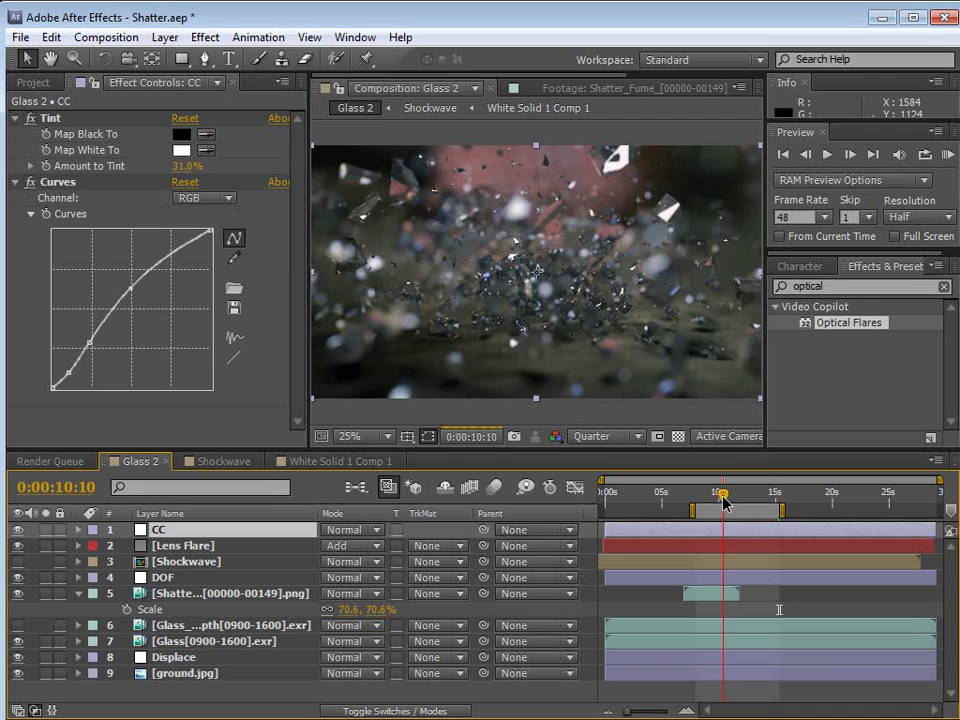
{"action": "left_click_drag", "start_coordinate": [723, 500], "coordinate": [739, 500]}
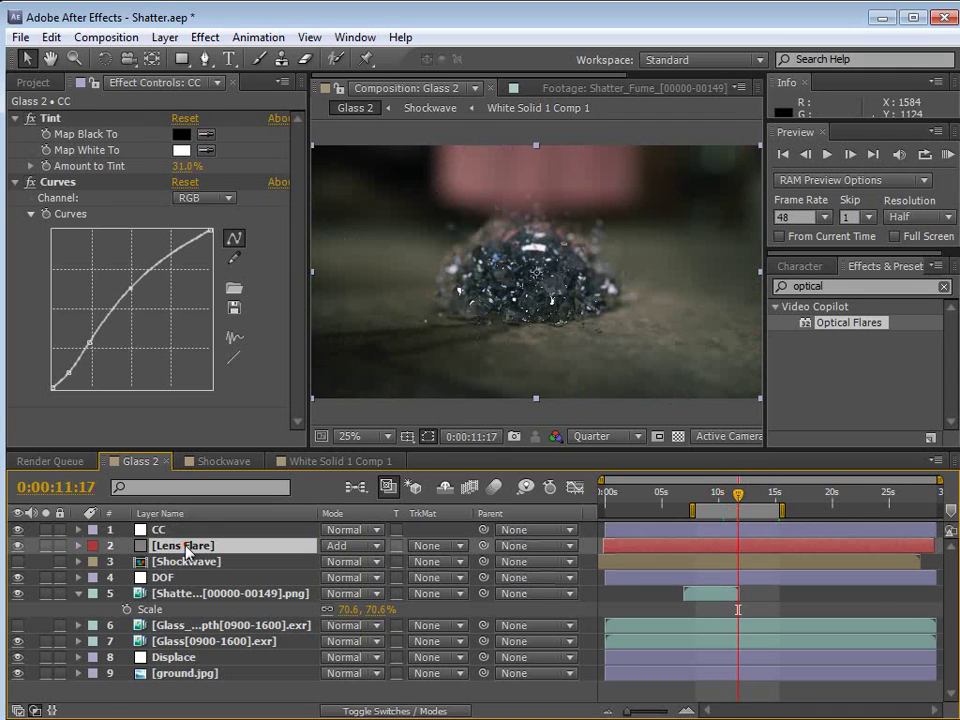
Reveal the Lens Flare layer's keyframes and check frames across the flare and the start of the shatter
{"action": "left_click", "coordinate": [171, 545]}
{"action": "key", "text": "u"}
{"action": "left_click", "coordinate": [706, 497]}
{"action": "left_click", "coordinate": [718, 497]}
{"action": "left_click", "coordinate": [736, 497]}
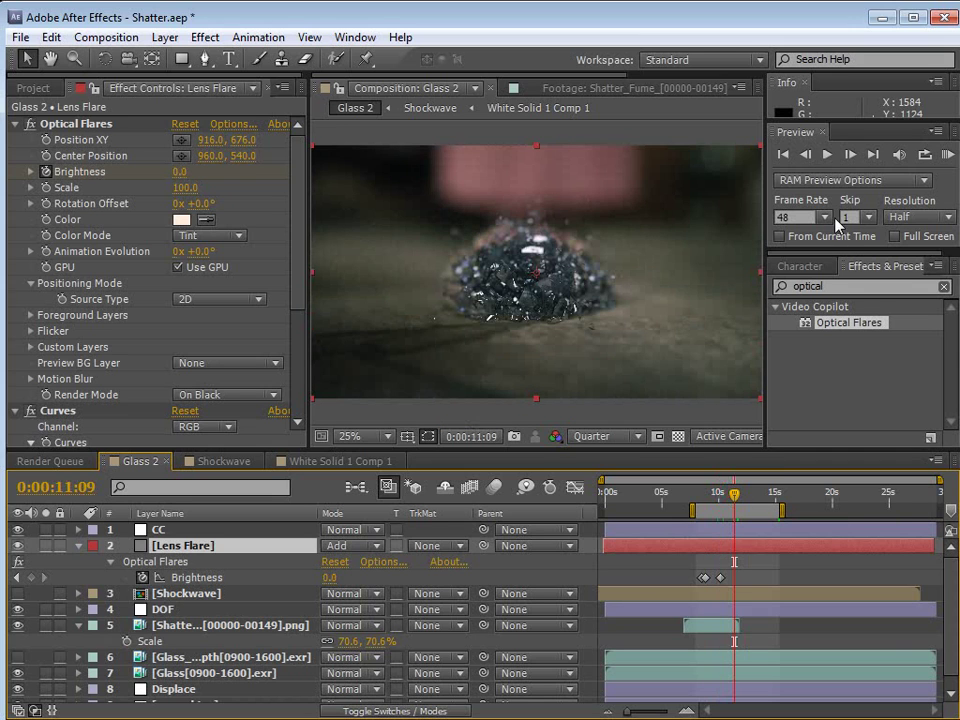
Collapse the properties of all layers, clear the selection and inspect the glass shards up close
{"action": "key", "text": "ctrl+a"}
{"action": "left_click", "coordinate": [80, 549]}
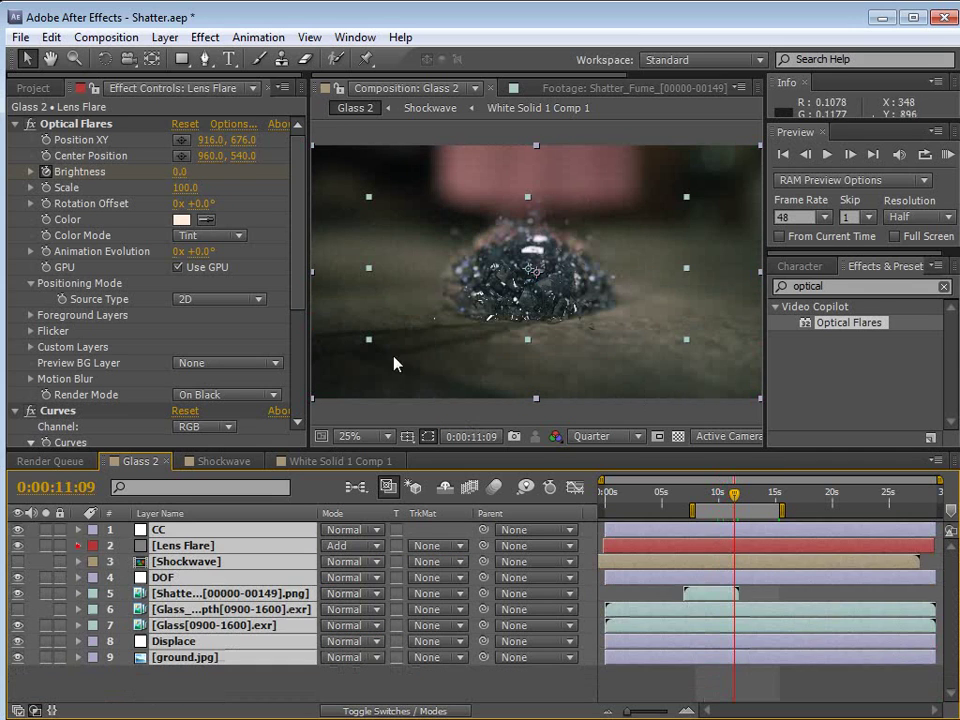
{"action": "left_click", "coordinate": [688, 678]}
{"action": "scroll", "coordinate": [579, 308], "scroll_direction": "up", "scroll_amount": 1}
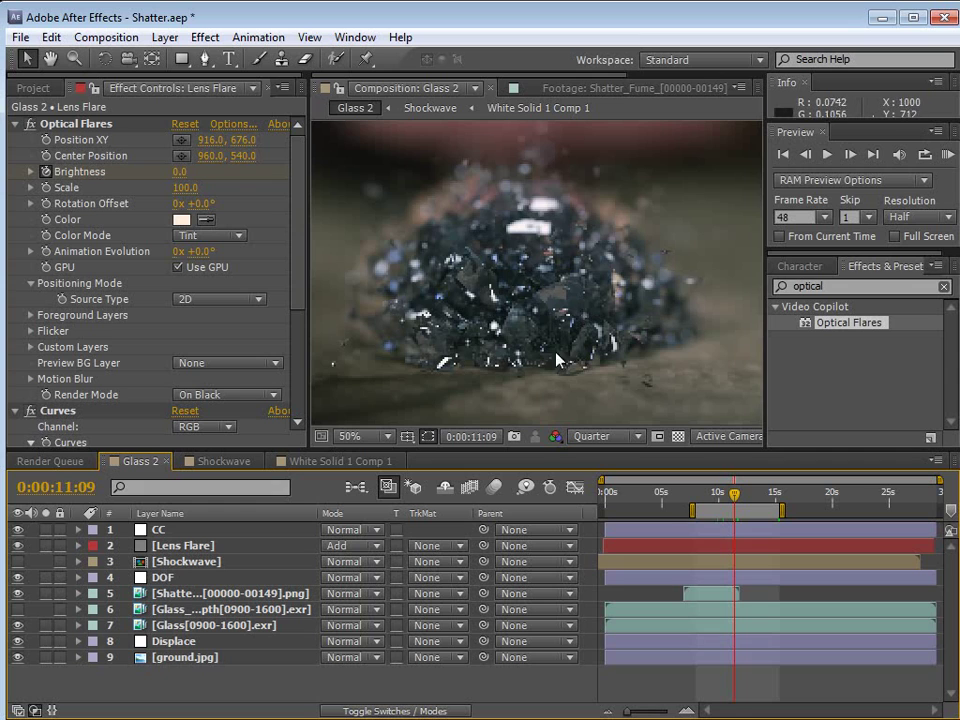
{"action": "scroll", "coordinate": [556, 360], "scroll_direction": "down", "scroll_amount": 1}
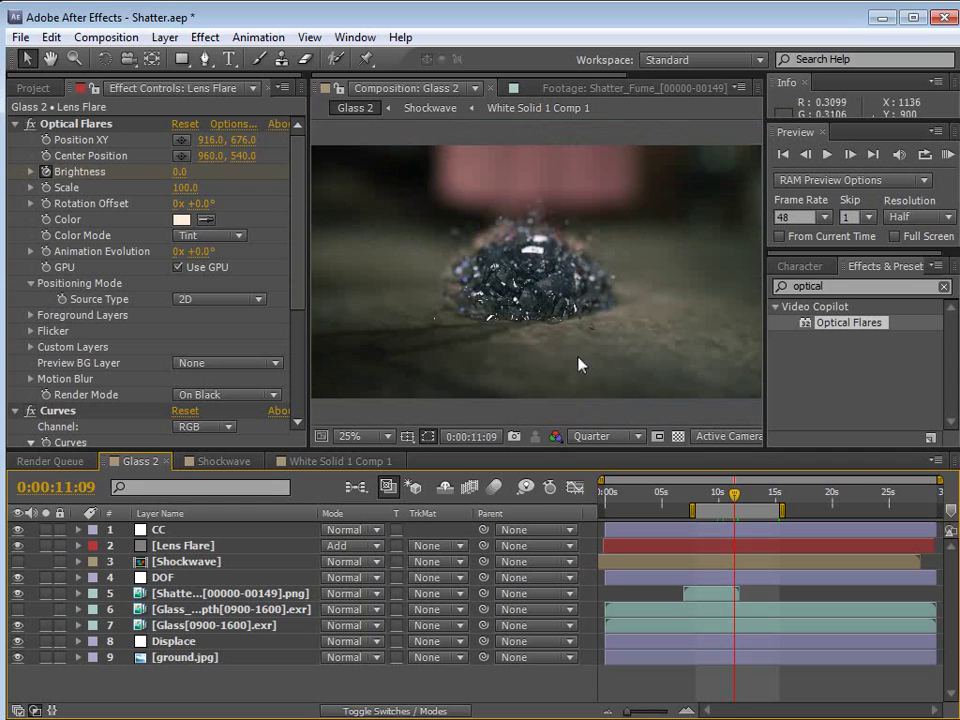
Solo the Shatter_Fume layer and the Glass[0900-1600].exr layer in turn to examine each alone
{"action": "left_click", "coordinate": [200, 594]}
{"action": "left_click", "coordinate": [45, 593]}
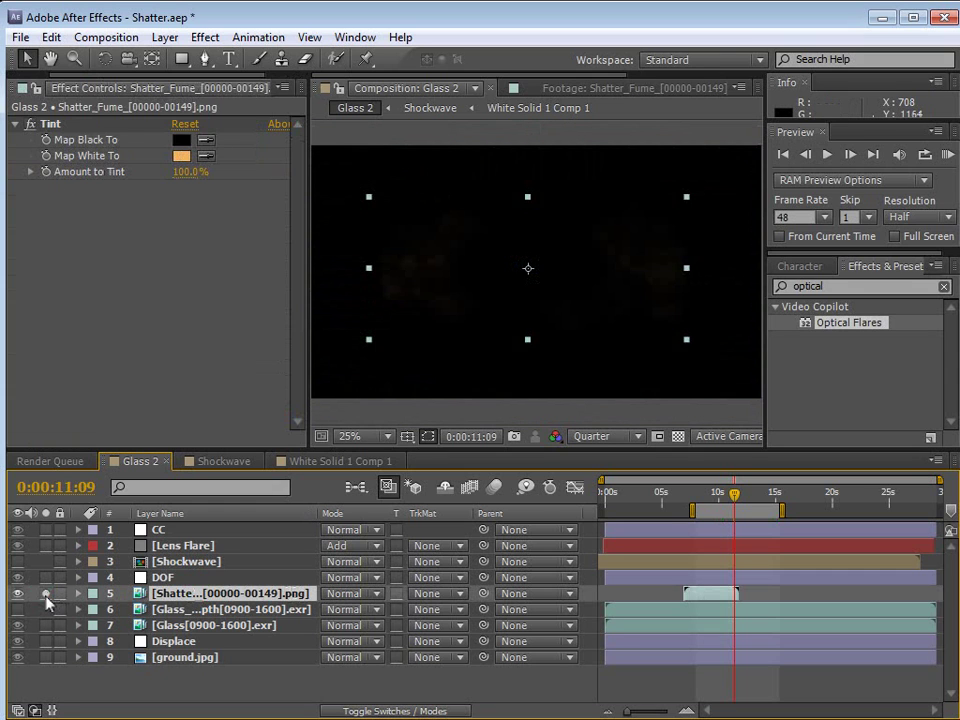
{"action": "left_click", "coordinate": [45, 593]}
{"action": "left_click", "coordinate": [34, 625]}
{"action": "left_click", "coordinate": [45, 625]}
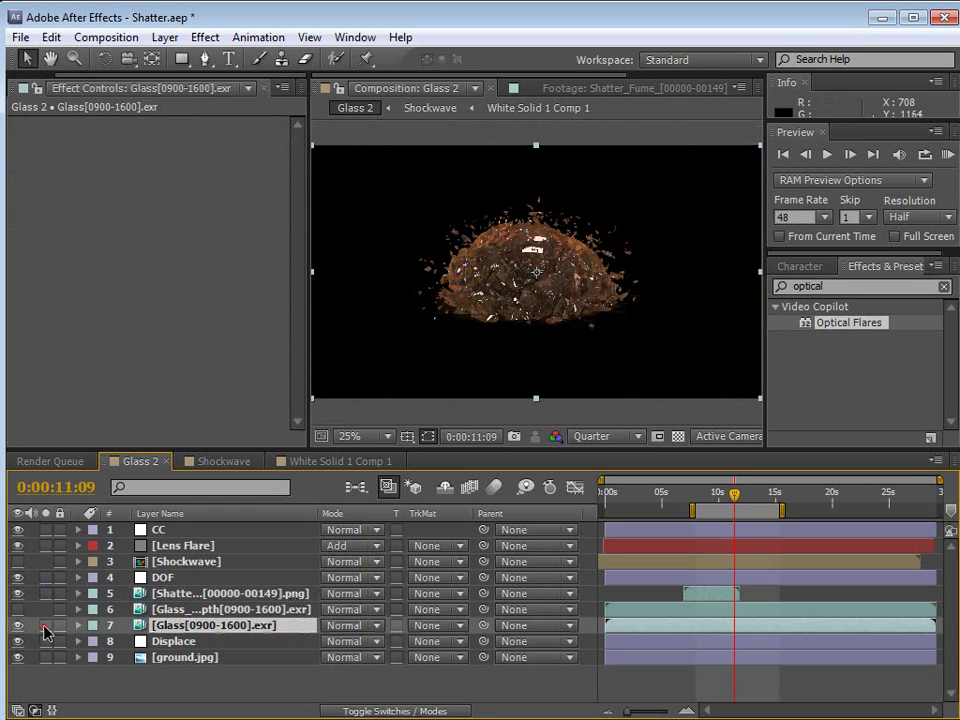
{"action": "left_click", "coordinate": [45, 625]}
Apply a Curves effect to the Glass[0900-1600].exr layer and raise the RGB midtones slightly
{"action": "left_click", "coordinate": [205, 37]}
{"action": "mouse_move", "coordinate": [257, 208]}
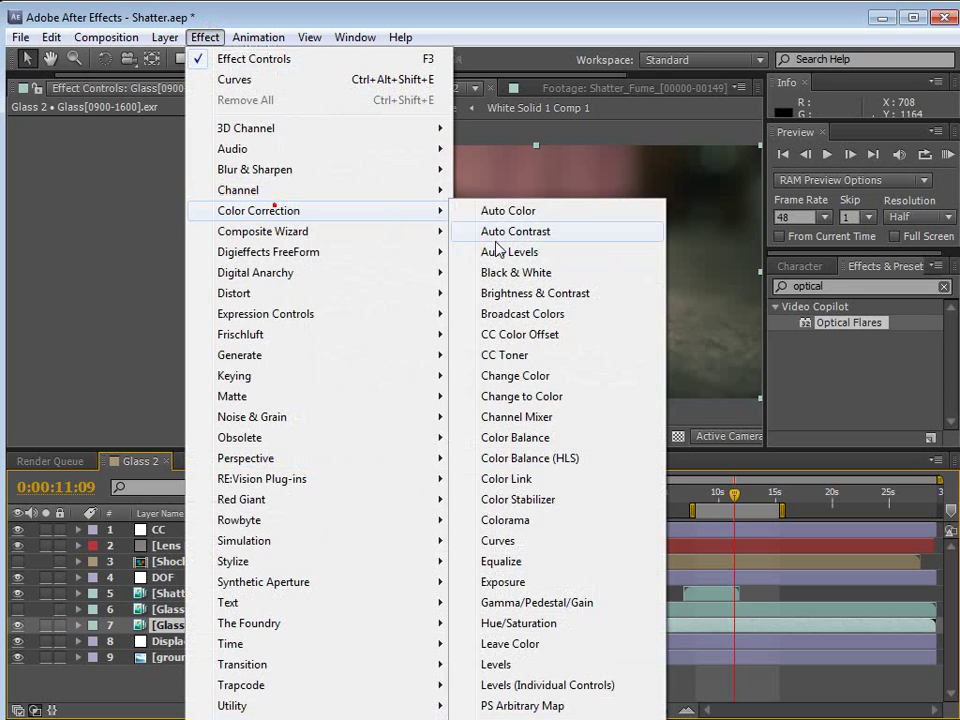
{"action": "left_click", "coordinate": [500, 541]}
{"action": "scroll", "coordinate": [536, 298], "scroll_direction": "up", "scroll_amount": 2}
{"action": "left_click_drag", "start_coordinate": [108, 268], "coordinate": [106, 256]}
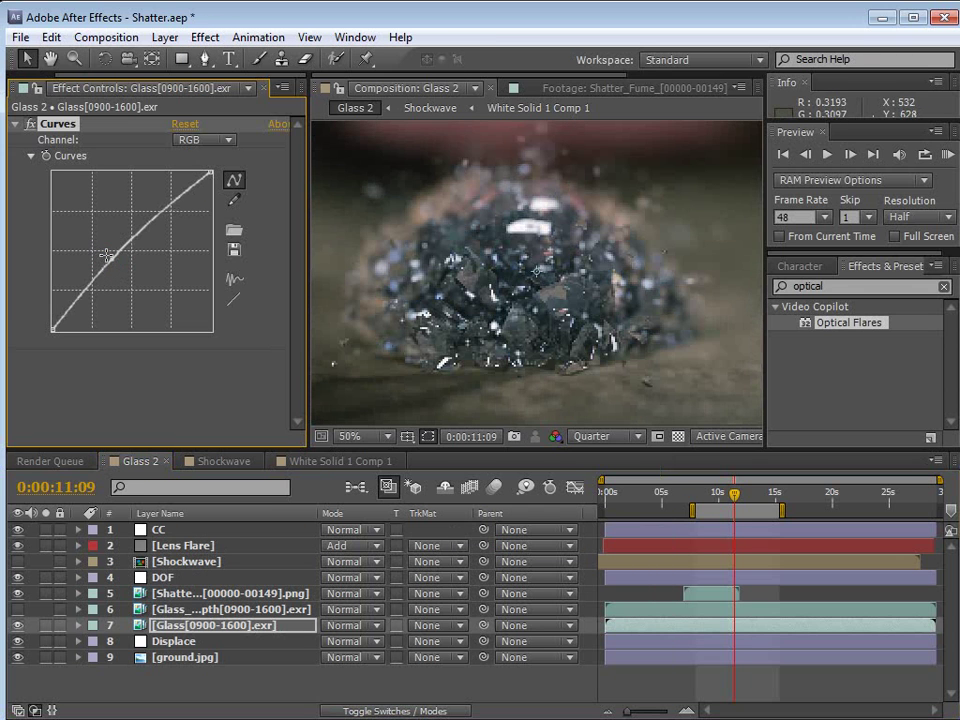
{"action": "scroll", "coordinate": [365, 220], "scroll_direction": "down", "scroll_amount": 2}
Lower the Blue midtones slightly and raise the Red midtones in the glass layer's Curves
{"action": "left_click", "coordinate": [208, 140]}
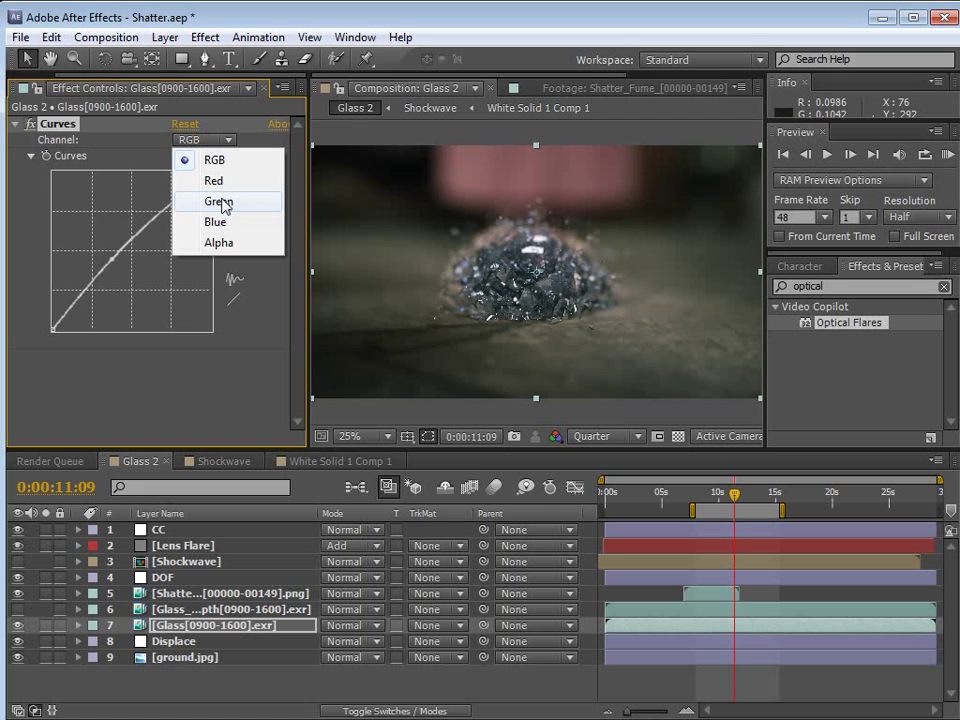
{"action": "left_click", "coordinate": [225, 222]}
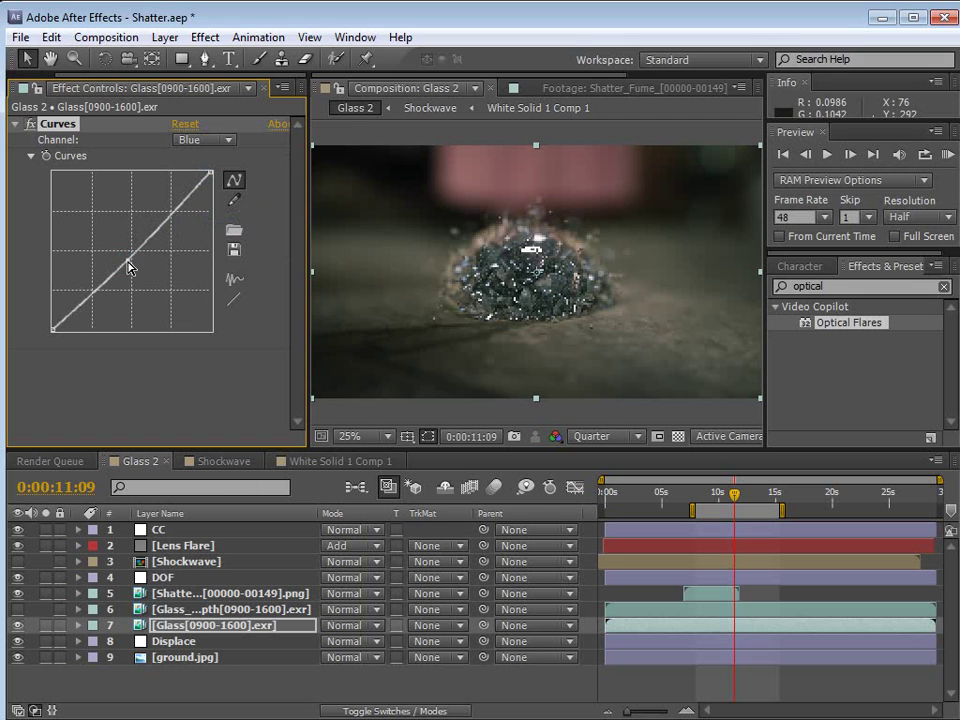
{"action": "left_click", "coordinate": [215, 140]}
{"action": "left_click", "coordinate": [214, 186]}
{"action": "left_click", "coordinate": [123, 252]}
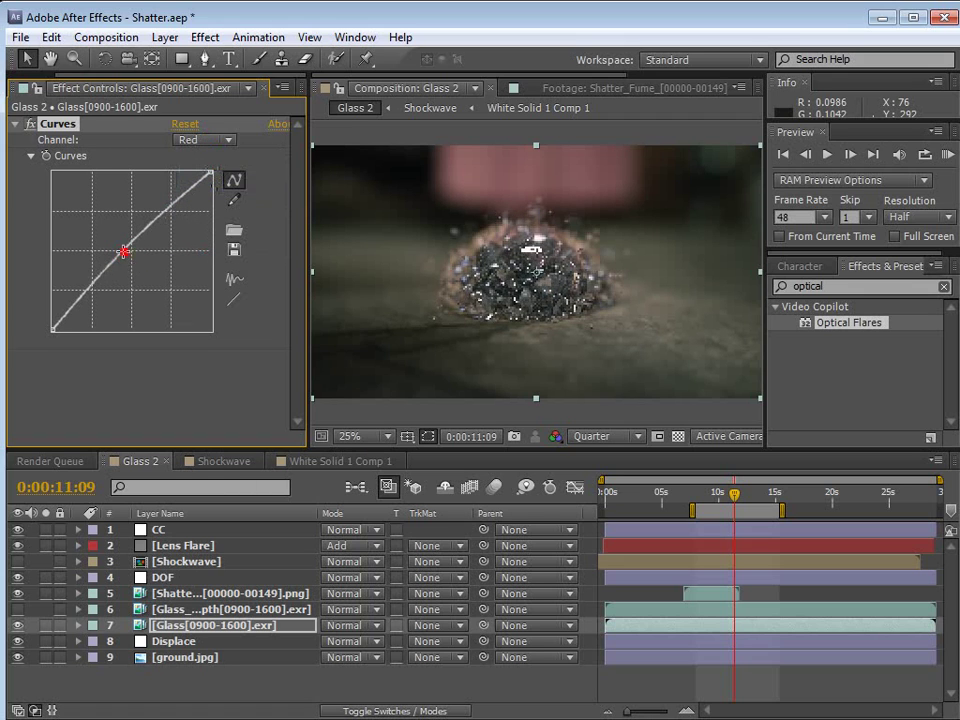
Raise the RGB midtones of the glass layer's Curves a little further
{"action": "left_click", "coordinate": [195, 140]}
{"action": "left_click", "coordinate": [205, 155]}
{"action": "left_click_drag", "start_coordinate": [108, 255], "coordinate": [109, 256]}
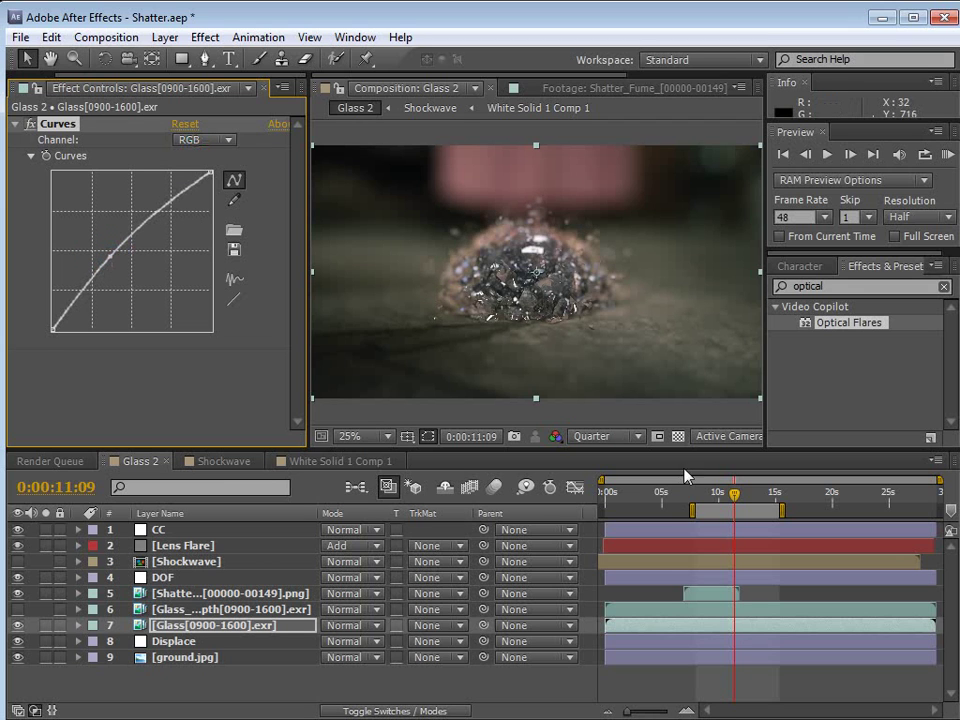
{"action": "key", "text": "grave"}
{"action": "key", "text": "grave"}
At 0:00:08:02, bring the glass layer's Blue and Red curves back close to neutral
{"action": "left_click", "coordinate": [697, 494]}
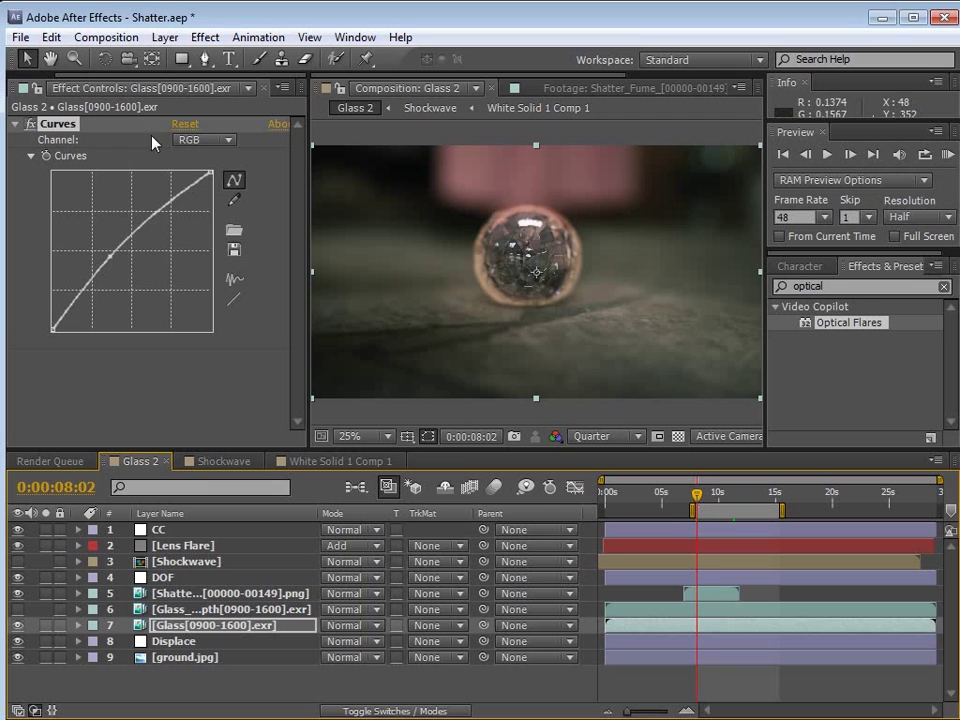
{"action": "left_click", "coordinate": [203, 142]}
{"action": "left_click", "coordinate": [208, 222]}
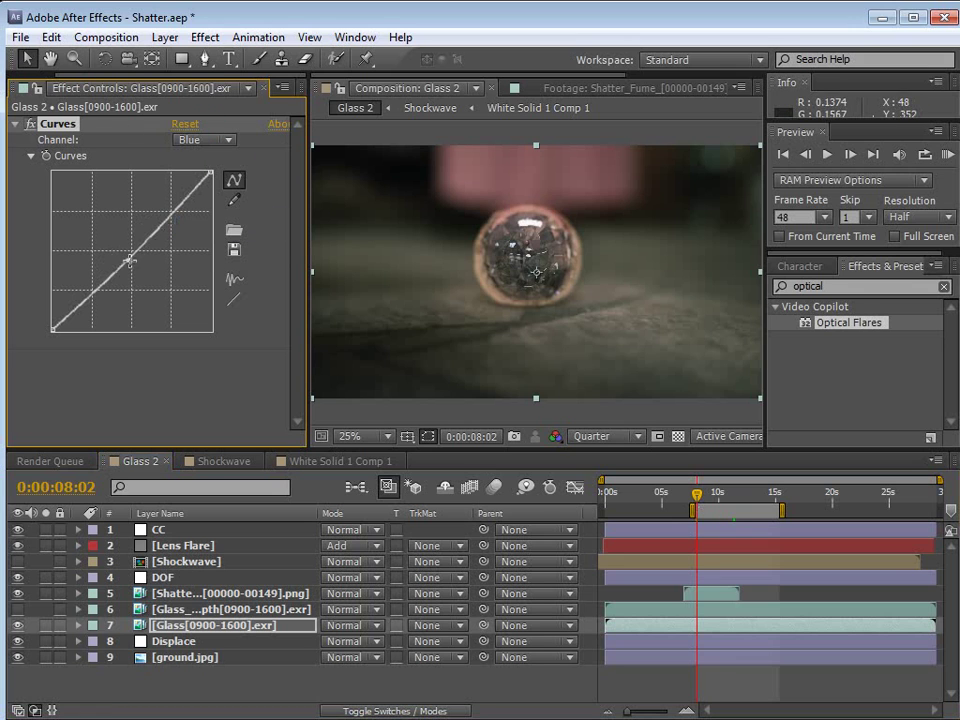
{"action": "left_click_drag", "start_coordinate": [125, 258], "coordinate": [130, 259]}
{"action": "left_click", "coordinate": [200, 140]}
{"action": "left_click", "coordinate": [212, 185]}
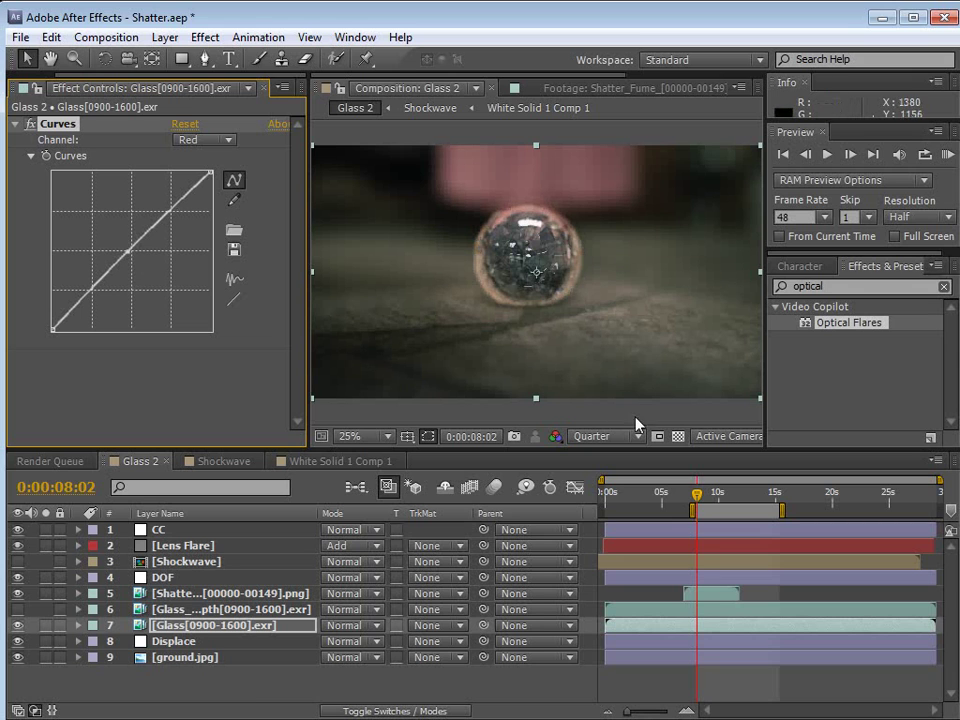
Play through the shatter to 0:00:14:15 and ease back the RGB midtone lift in the glass layer's Curves
{"action": "left_click_drag", "start_coordinate": [697, 497], "coordinate": [732, 497]}
{"action": "key", "text": "space"}
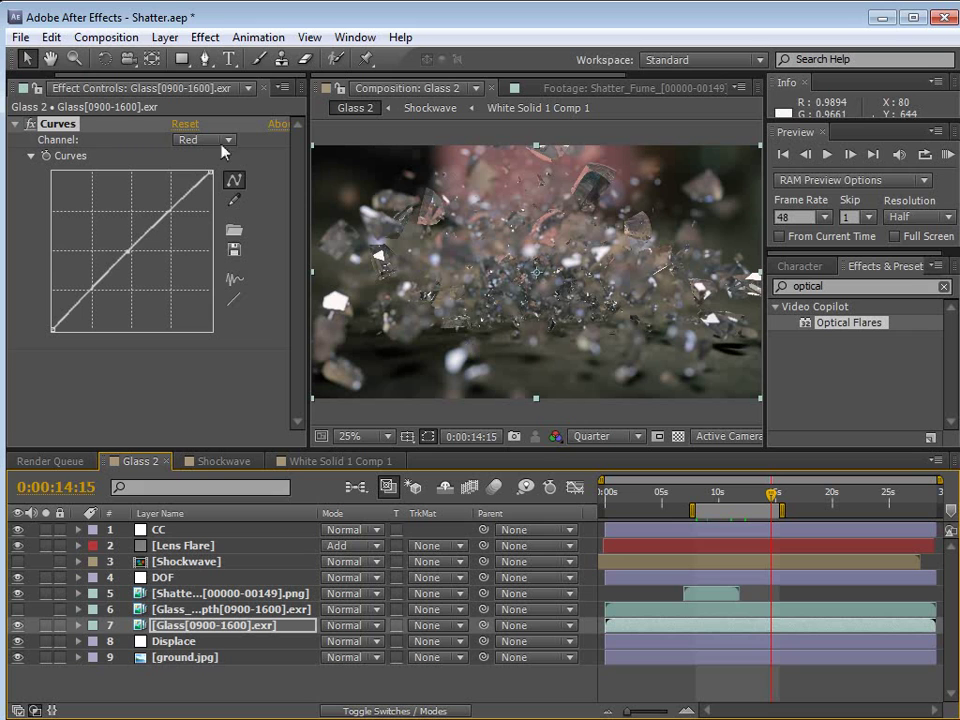
{"action": "left_click", "coordinate": [222, 141]}
{"action": "left_click", "coordinate": [200, 158]}
{"action": "left_click_drag", "start_coordinate": [118, 262], "coordinate": [118, 252]}
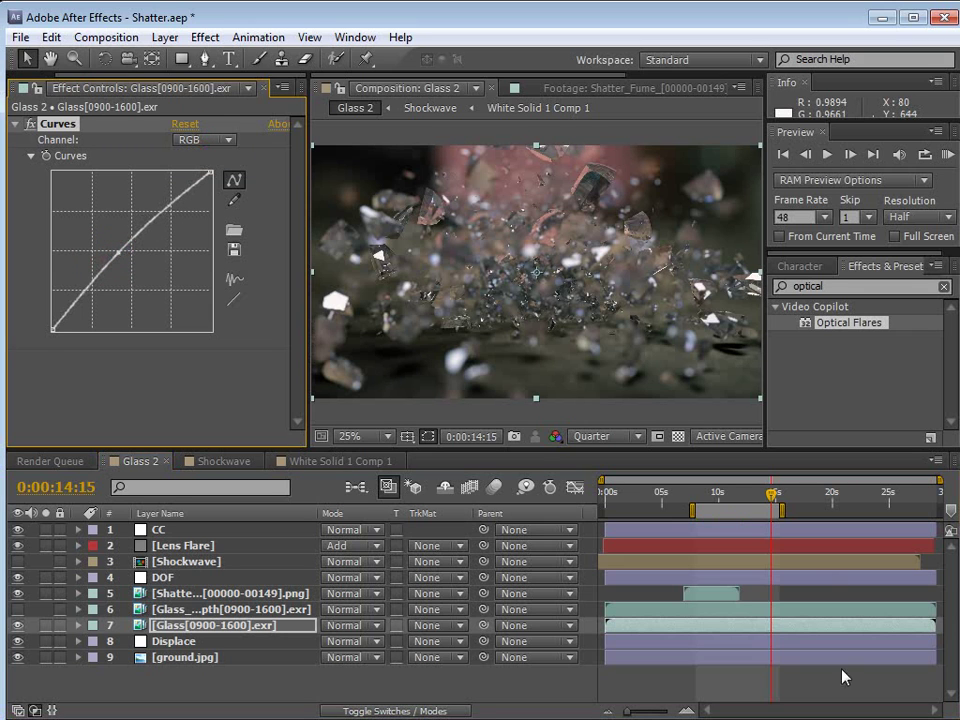
Add a shadow point to the glass layer's RGB curve, pull it down slightly, and preview the composite
{"action": "left_click", "coordinate": [768, 680]}
{"action": "left_click_drag", "start_coordinate": [88, 292], "coordinate": [86, 298]}
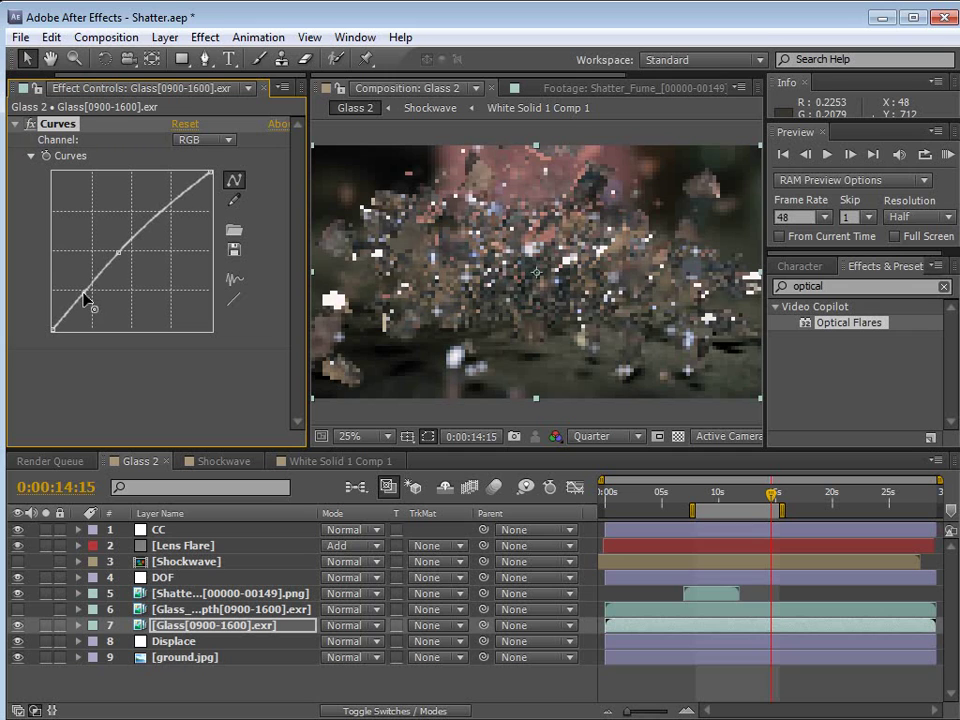
{"action": "left_click", "coordinate": [755, 690]}
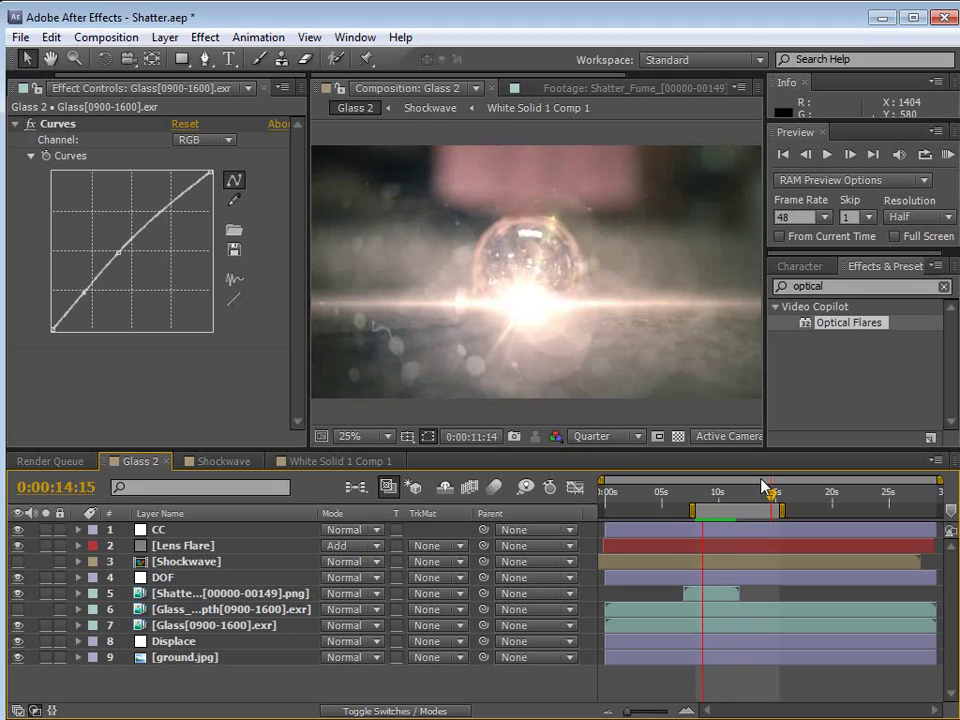
Lower the Lens Flare layer's Optical Flares Brightness at the 0:00:08:20 keyframe and shift its fade-out keyframe earlier to 0:00:10:00
{"action": "key", "text": "space"}
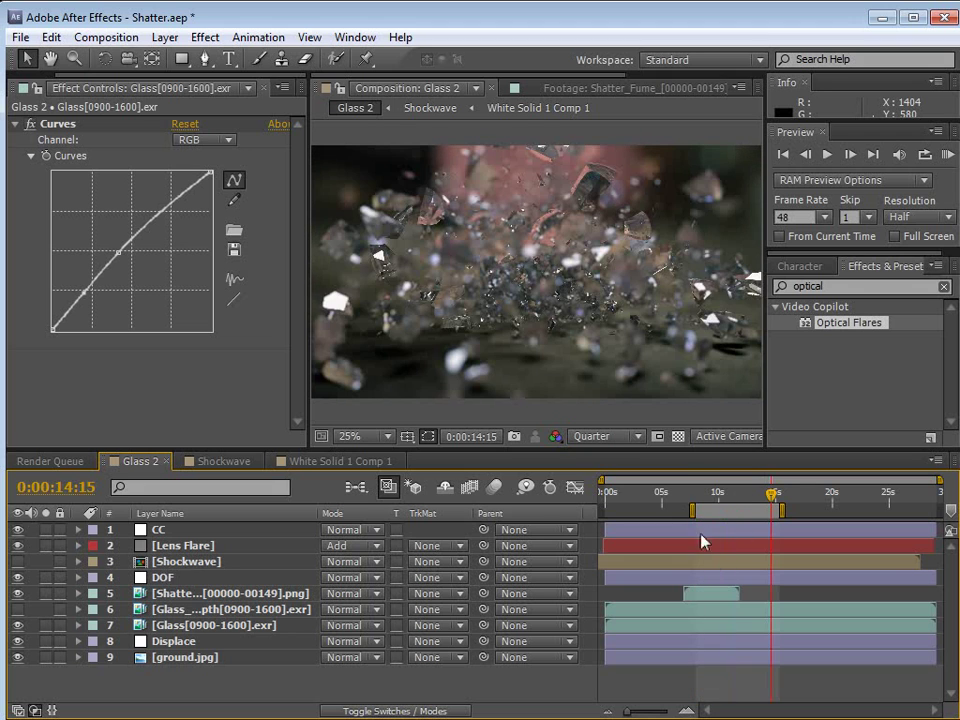
{"action": "left_click", "coordinate": [195, 546]}
{"action": "key", "text": "u"}
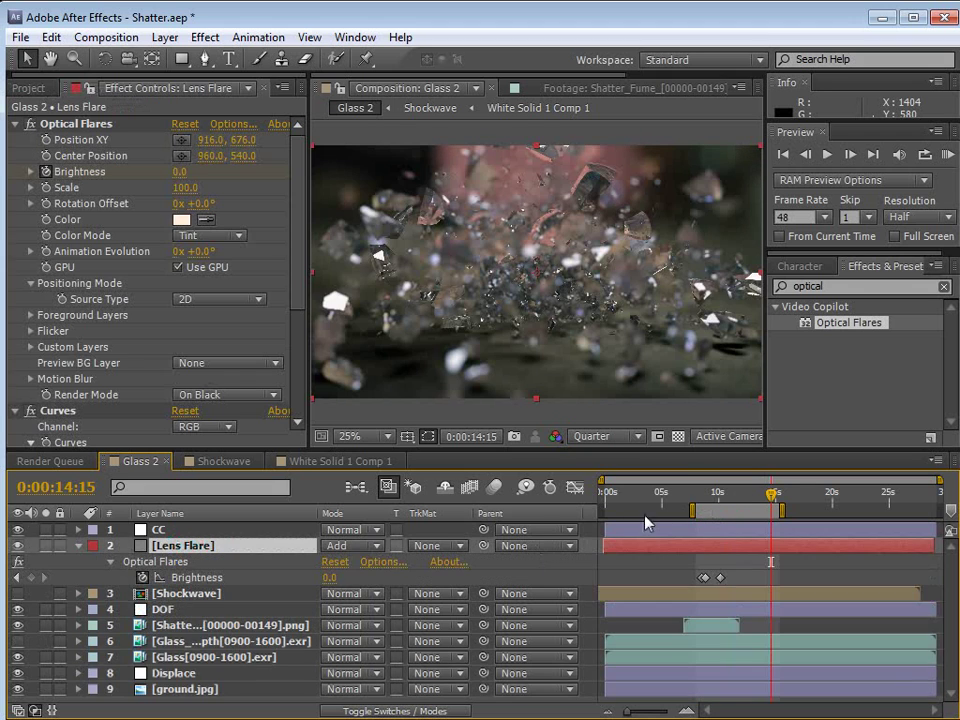
{"action": "left_click", "coordinate": [705, 497]}
{"action": "scroll", "coordinate": [705, 497], "scroll_direction": "up", "scroll_amount": 5, "text": "alt"}
{"action": "left_click", "coordinate": [724, 495]}
{"action": "key", "text": "j"}
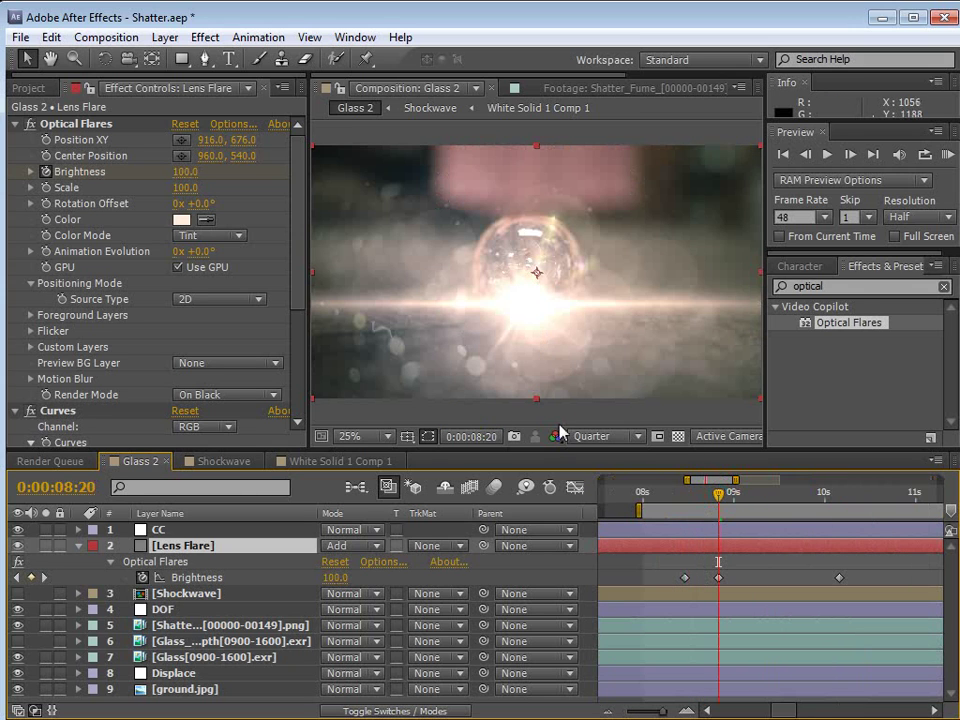
{"action": "type", "text": "30"}
{"action": "key", "text": "Return"}
{"action": "left_click_drag", "start_coordinate": [333, 577], "coordinate": [338, 578]}
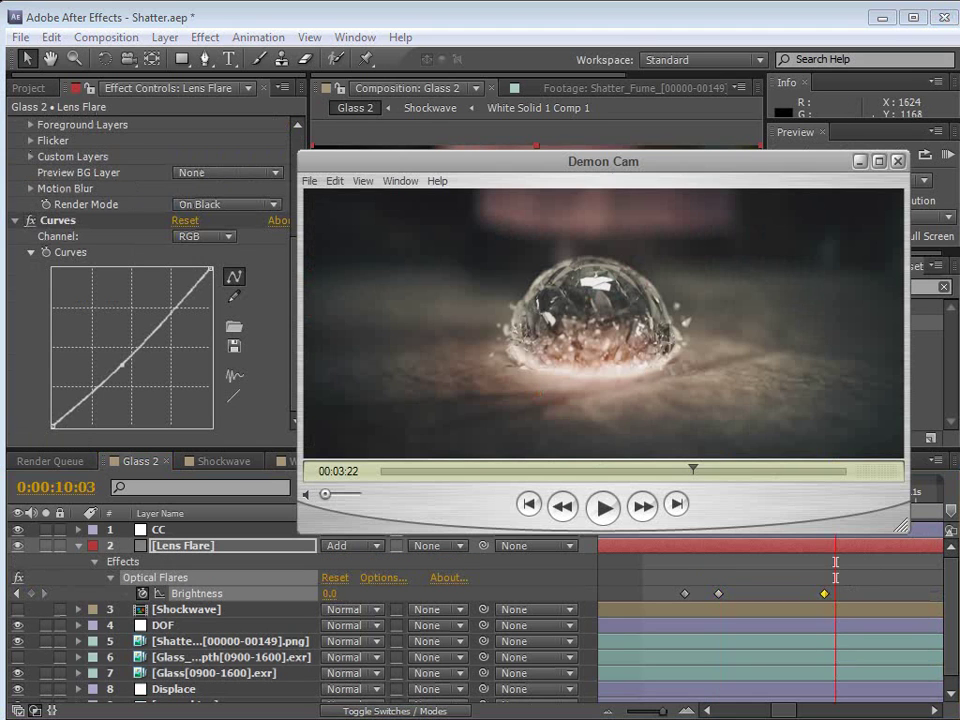
In the Demon Cam reference movie, play the glass shatter and step back through it to the impact flash at 00:03:22
{"action": "left_click", "coordinate": [692, 470]}
{"action": "left_click_drag", "start_coordinate": [695, 478], "coordinate": [690, 474]}
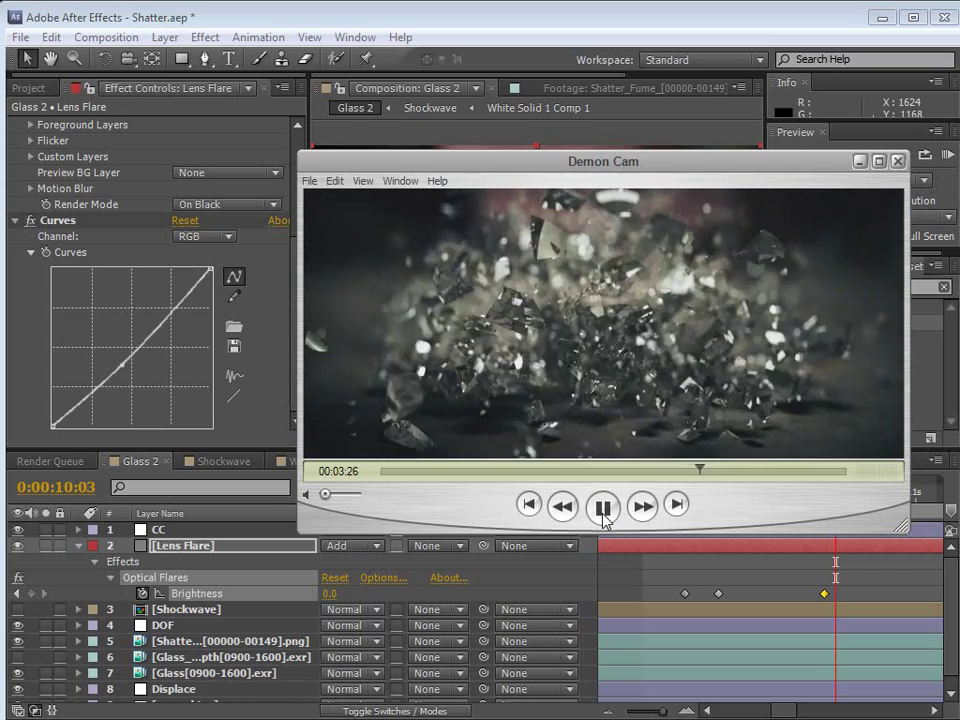
{"action": "left_click", "coordinate": [603, 510]}
{"action": "left_click_drag", "start_coordinate": [703, 472], "coordinate": [696, 475]}
{"action": "key", "text": "Left"}
{"action": "key", "text": "Left"}
{"action": "key", "text": "Left"}
{"action": "key", "text": "Left"}
{"action": "key", "text": "Left"}
{"action": "key", "text": "Left"}
{"action": "key", "text": "Left"}
{"action": "key", "text": "Left"}
{"action": "key", "text": "Left"}
{"action": "key", "text": "Left"}
{"action": "key", "text": "Left"}
{"action": "key", "text": "Left"}
{"action": "key", "text": "Left"}
{"action": "key", "text": "Left"}
{"action": "key", "text": "Left"}
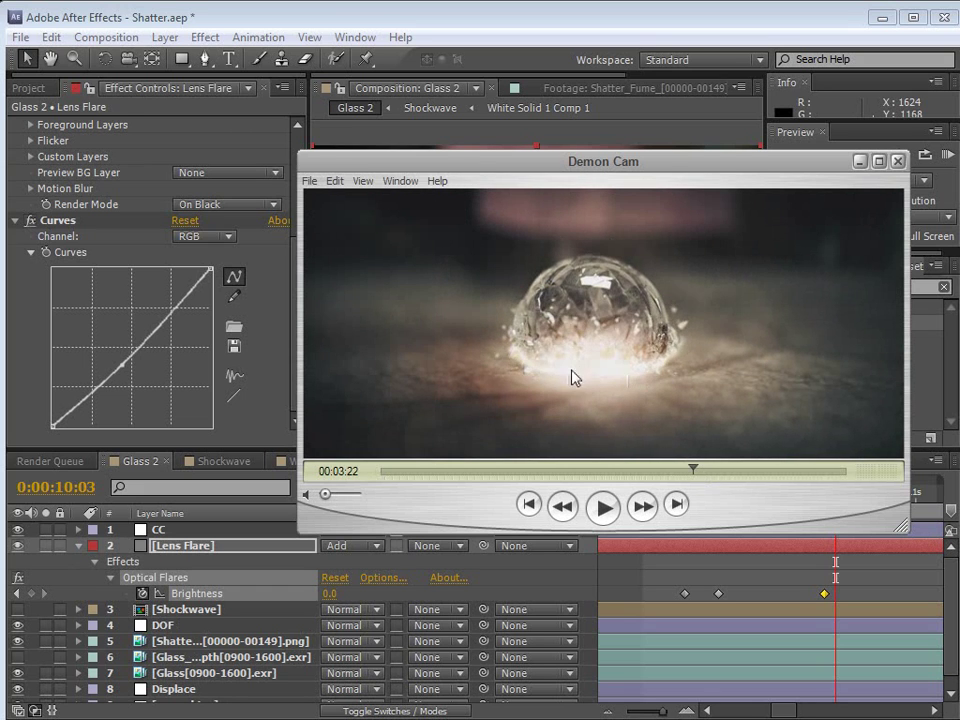
Step back and forth frame by frame around the reference movie's impact to examine how the flash builds and fades under the glass
{"action": "key", "text": "Left"}
{"action": "key", "text": "Left"}
{"action": "key", "text": "Left"}
{"action": "key", "text": "Left"}
{"action": "key", "text": "Left"}
{"action": "key", "text": "Left"}
{"action": "key", "text": "Right"}
{"action": "key", "text": "Right"}
{"action": "key", "text": "Right"}
{"action": "key", "text": "Left"}
{"action": "key", "text": "Left"}
{"action": "key", "text": "Left"}
{"action": "key", "text": "Left"}
{"action": "key", "text": "Right"}
{"action": "key", "text": "Right"}
{"action": "key", "text": "Right"}
{"action": "key", "text": "Right"}
{"action": "key", "text": "Left"}
{"action": "key", "text": "Left"}
{"action": "key", "text": "Right"}
{"action": "key", "text": "Right"}
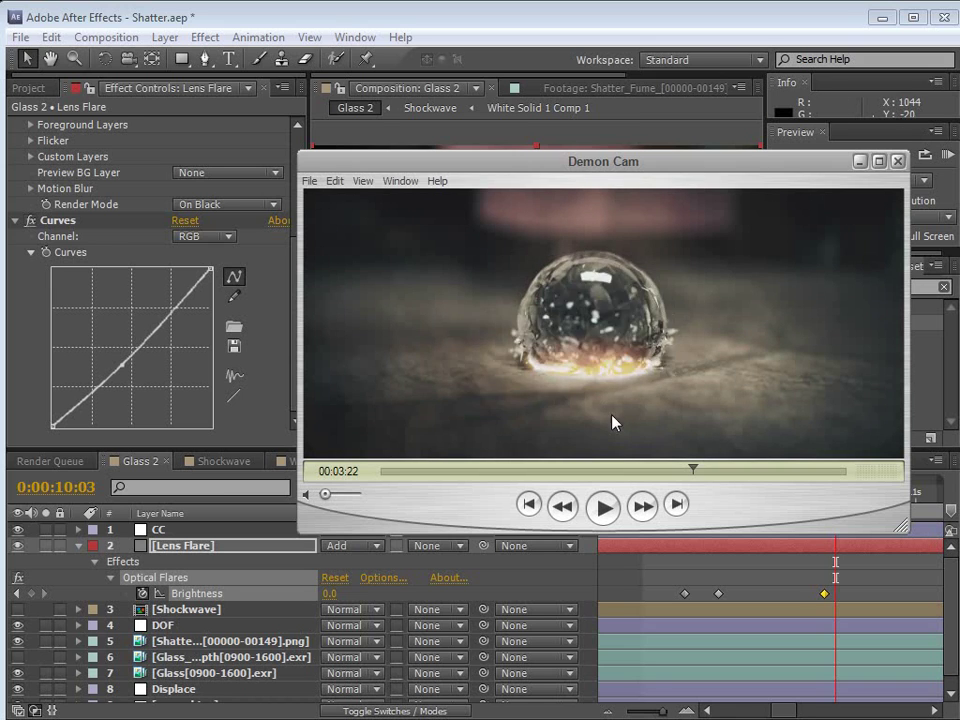
{"action": "key", "text": "Left"}
{"action": "key", "text": "Left"}
Return to After Effects and check the flare's fade in the composite at 0:00:09:05, 0:00:09:16 and 0:00:10:10
{"action": "left_click", "coordinate": [474, 20]}
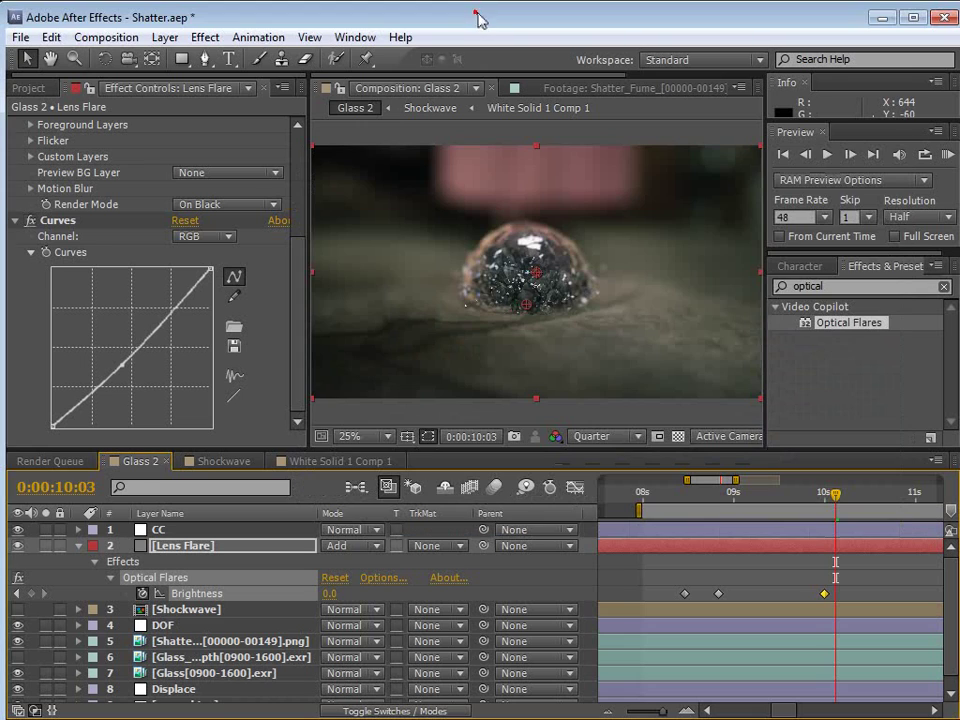
{"action": "left_click", "coordinate": [724, 494]}
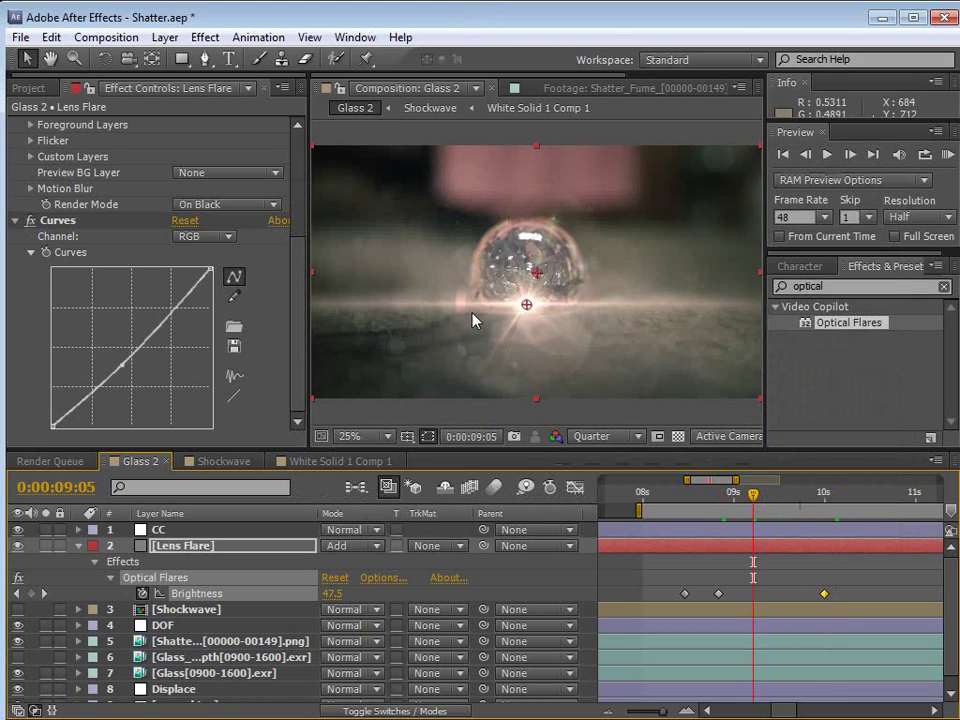
{"action": "left_click", "coordinate": [795, 495]}
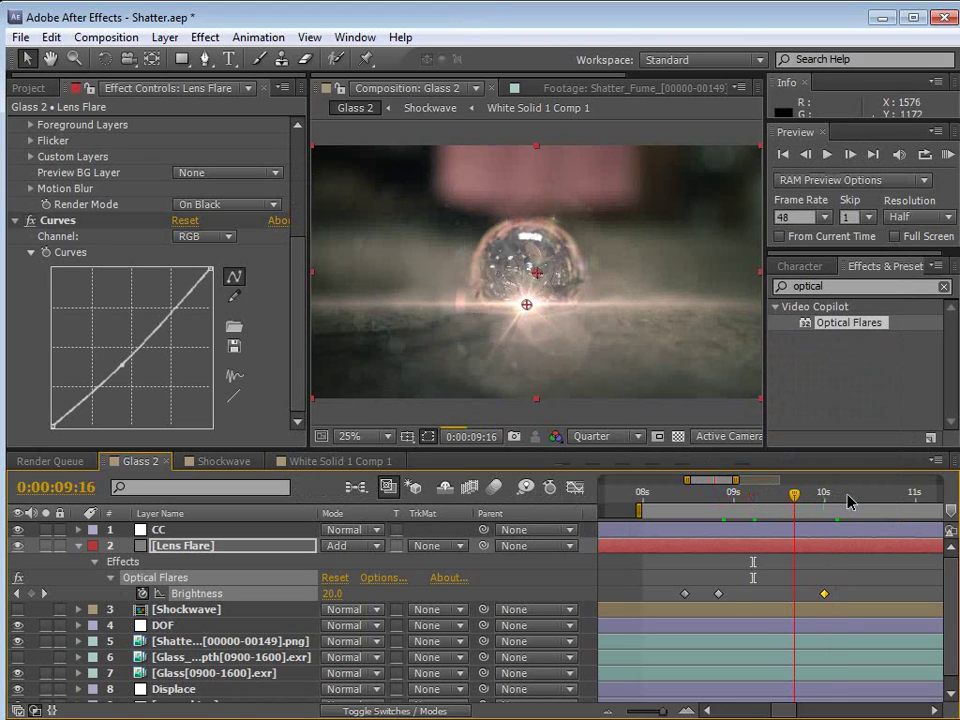
{"action": "left_click", "coordinate": [863, 495]}
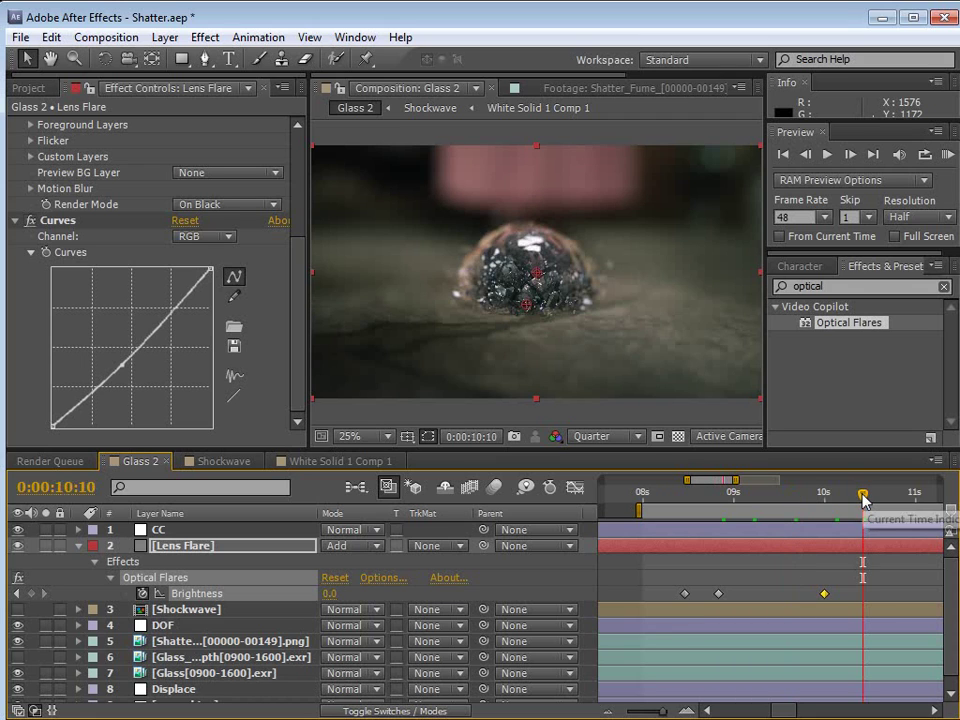
{"action": "left_click", "coordinate": [866, 578]}
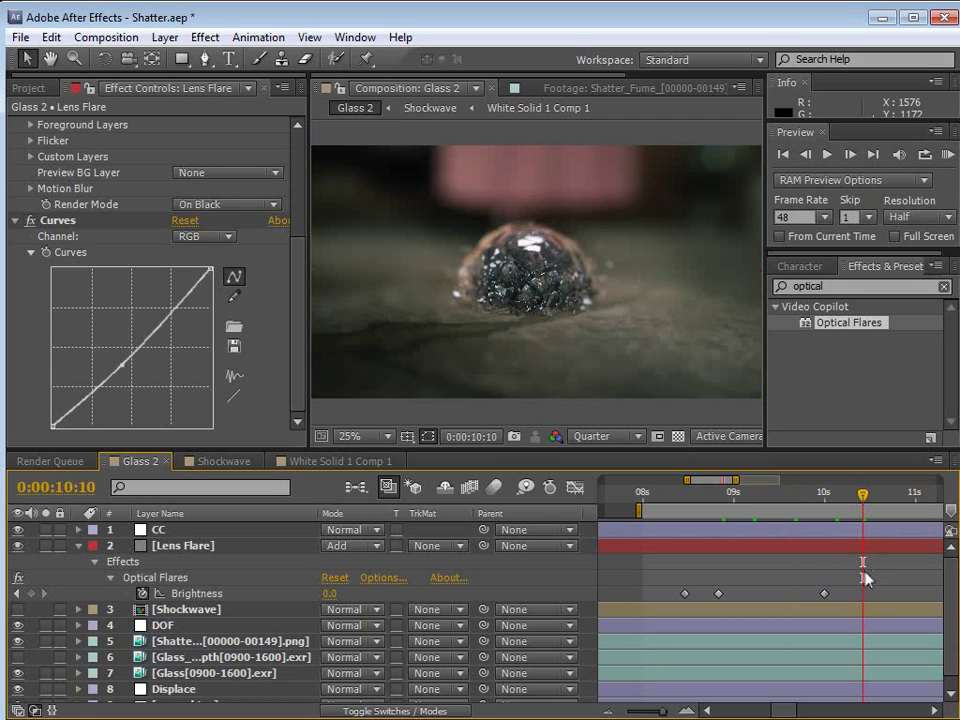